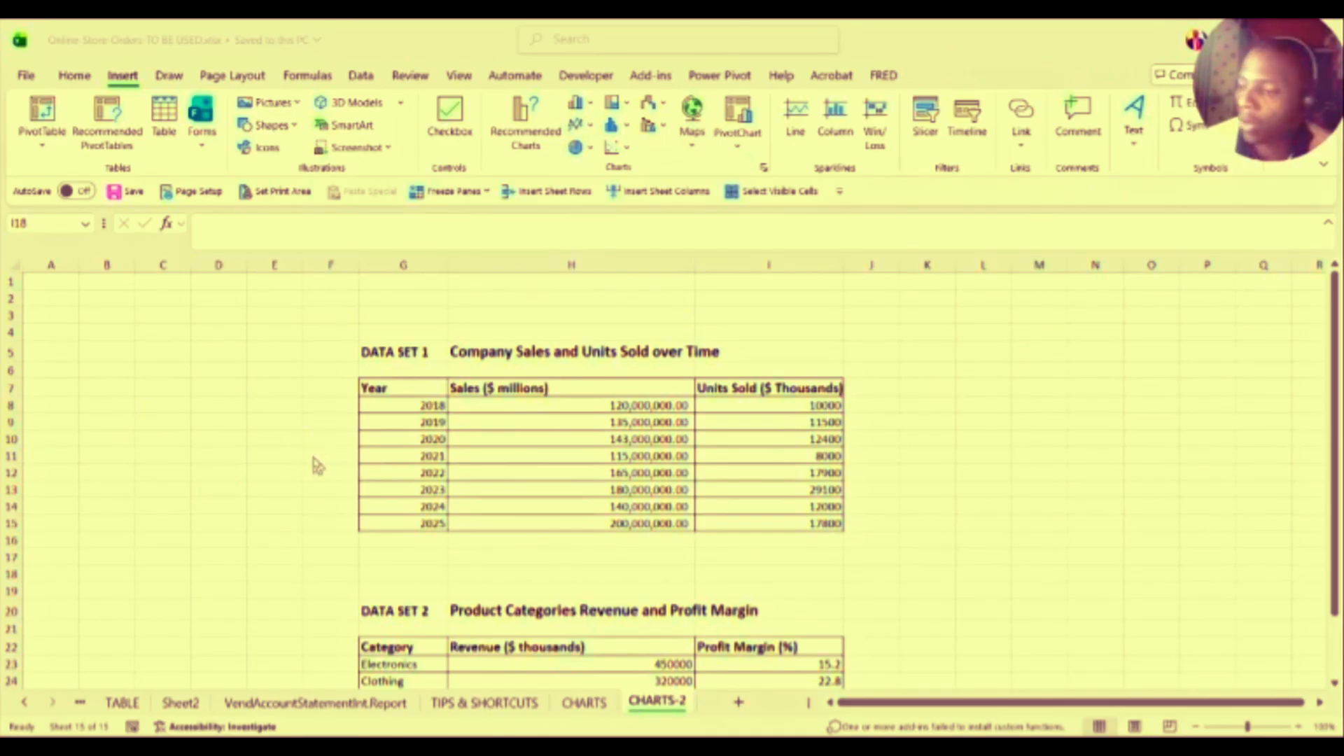
Step: Focus the workbook and click empty cells beside the Data Set 1 table
click(315, 453)
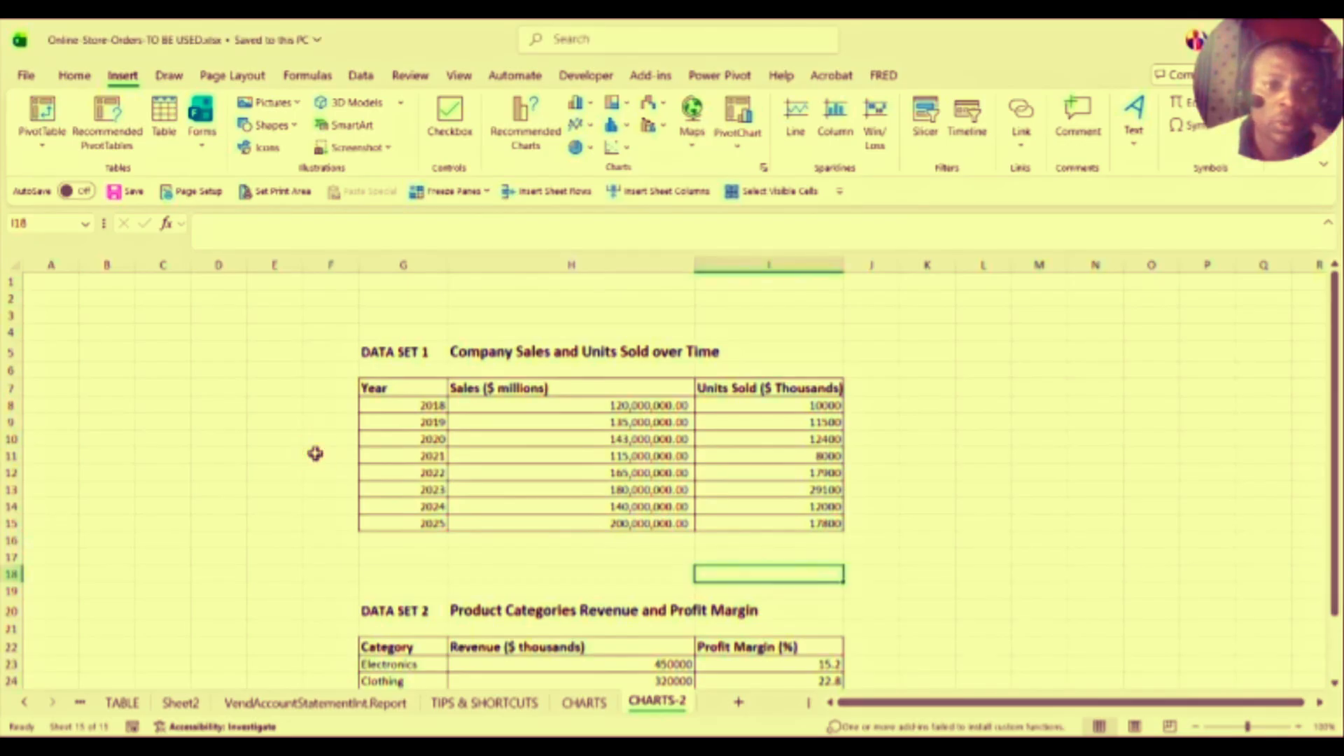
click(284, 453)
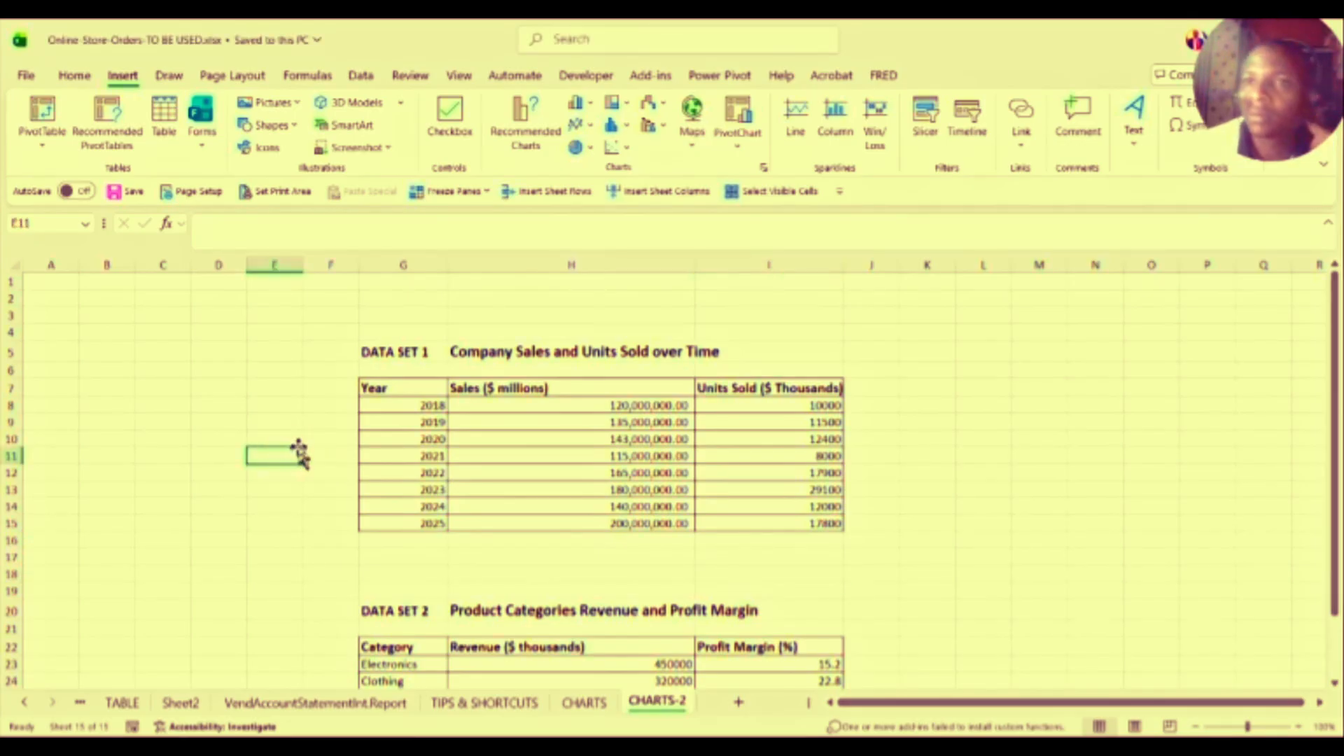
click(284, 423)
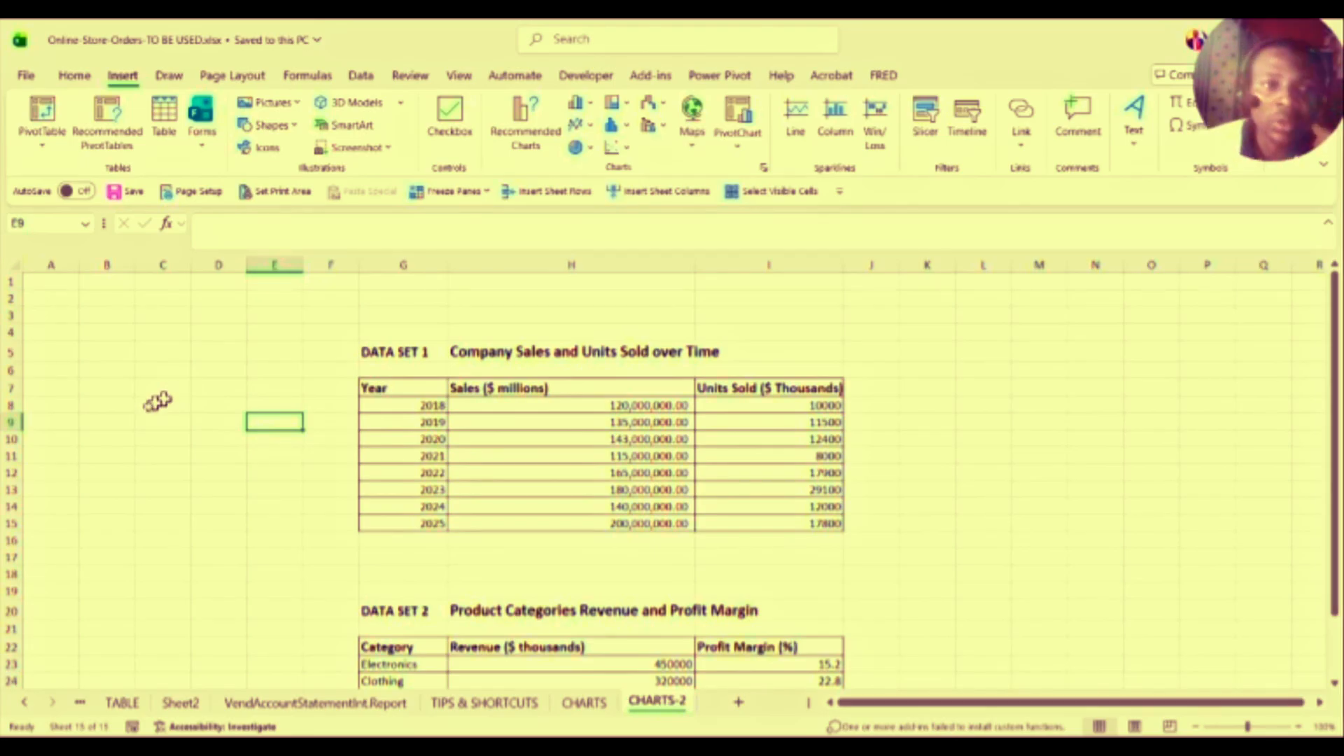
click(186, 423)
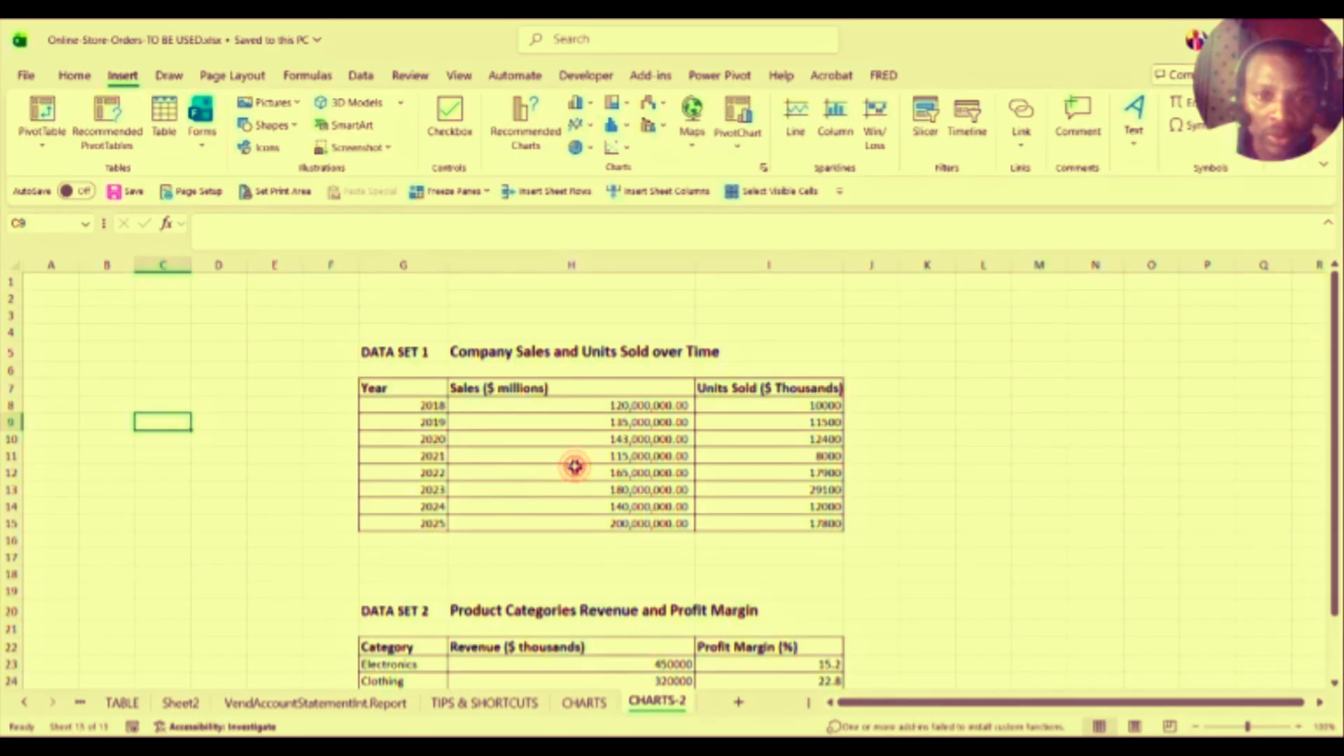
Step: Select individual 2018–2024 sales figures in the Sales column one by one
click(574, 469)
drag(635, 403, 642, 513)
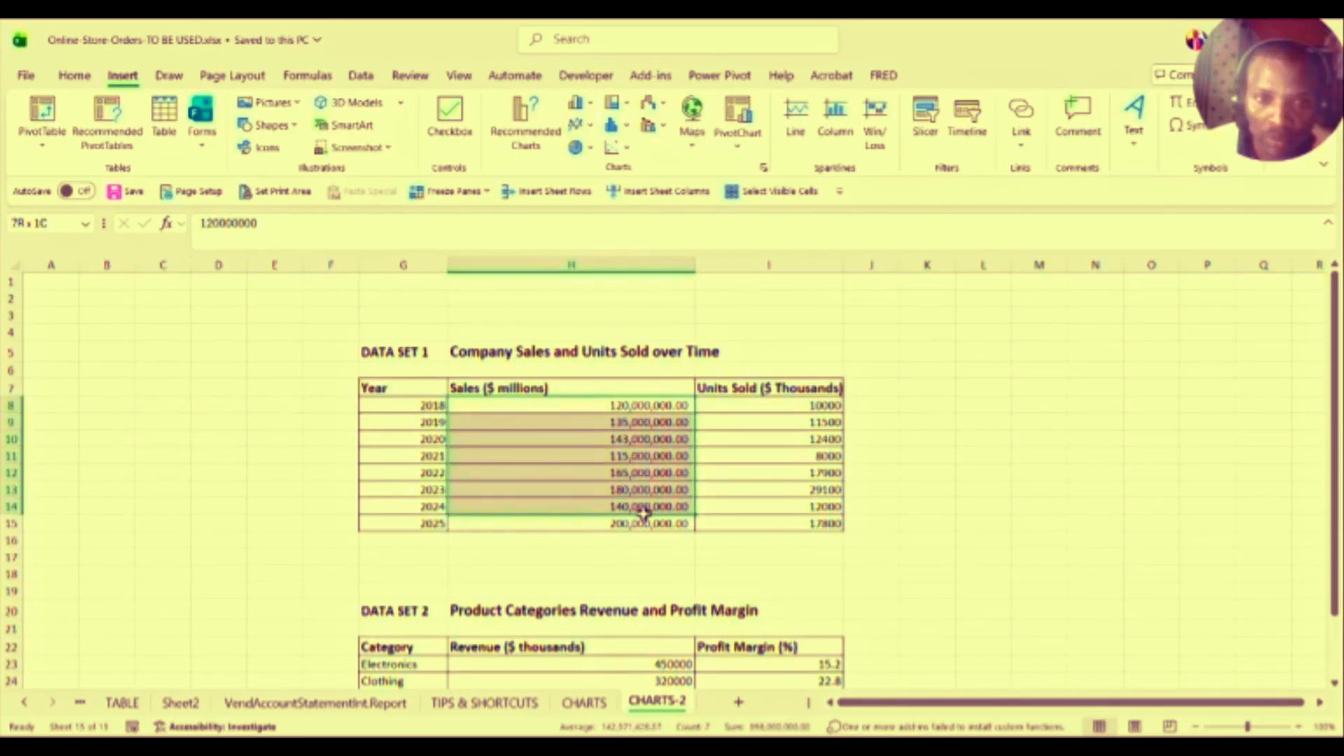
click(532, 467)
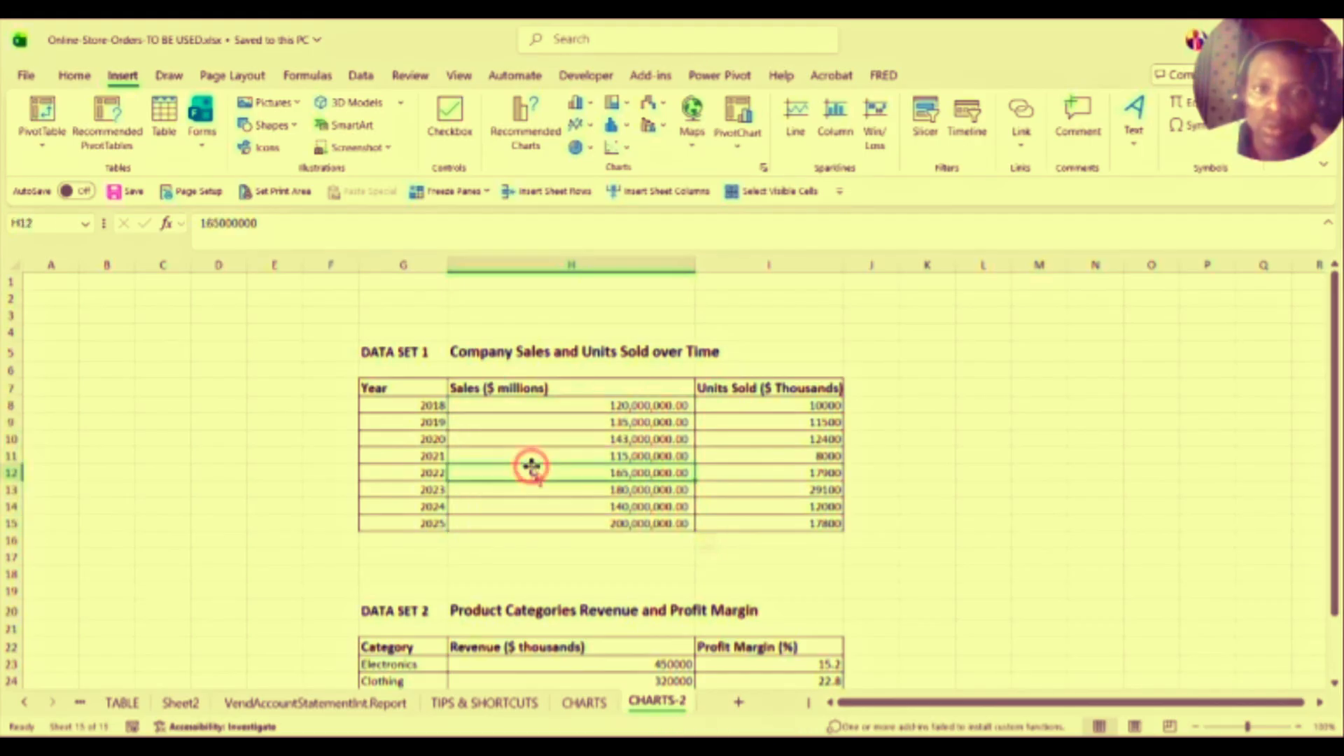
click(502, 437)
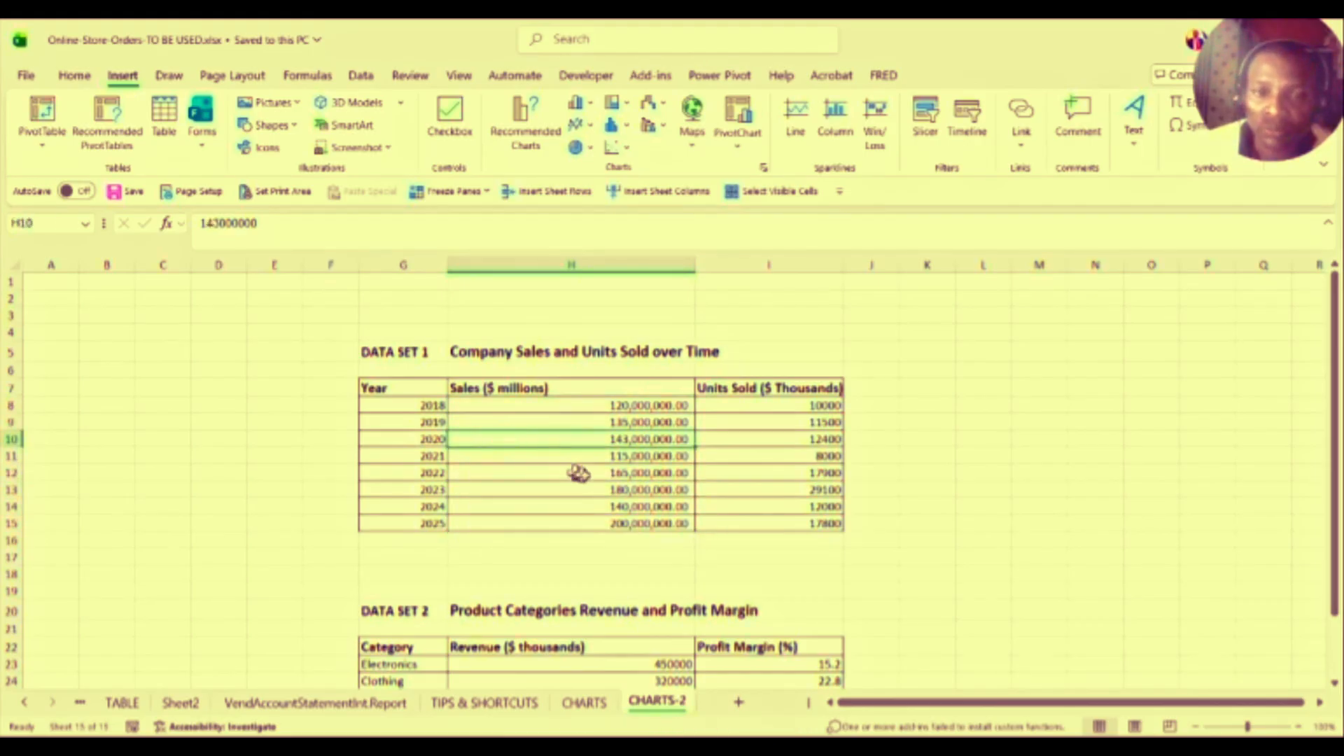
click(628, 489)
click(610, 431)
click(621, 406)
click(624, 422)
click(629, 455)
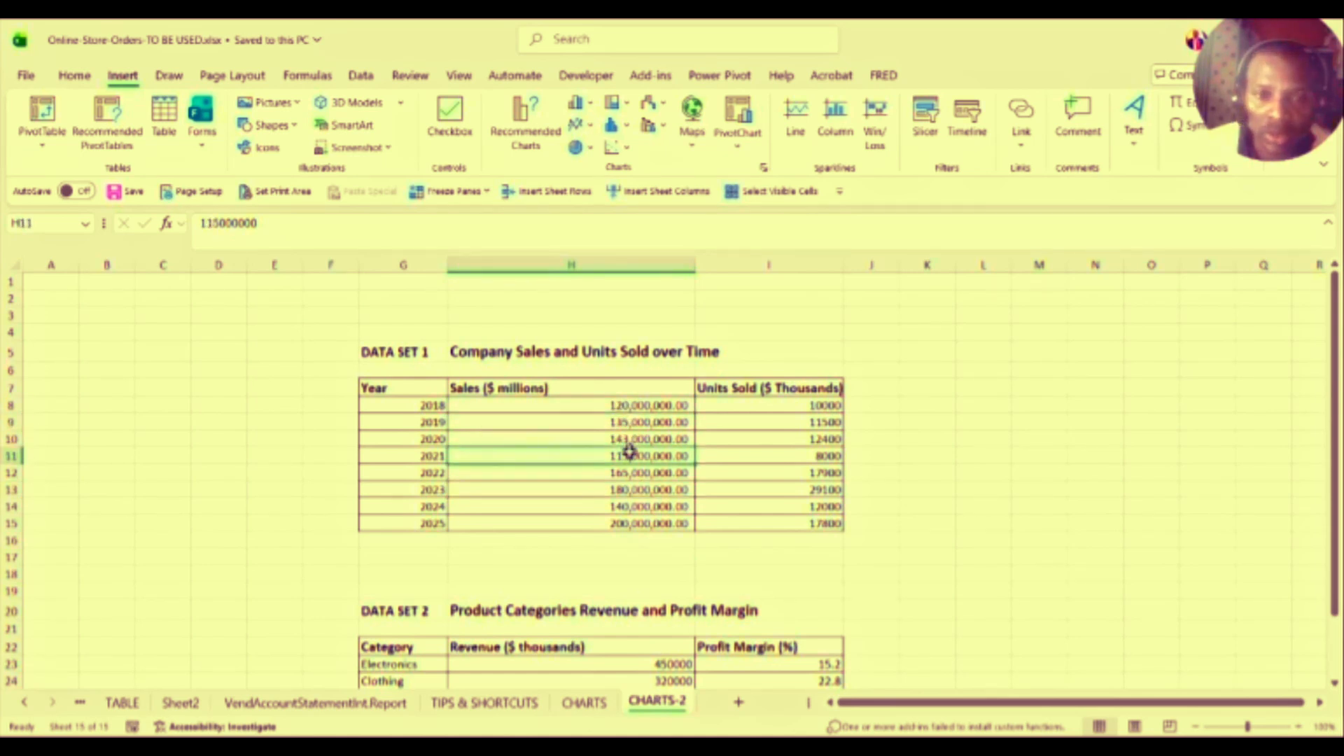
click(628, 505)
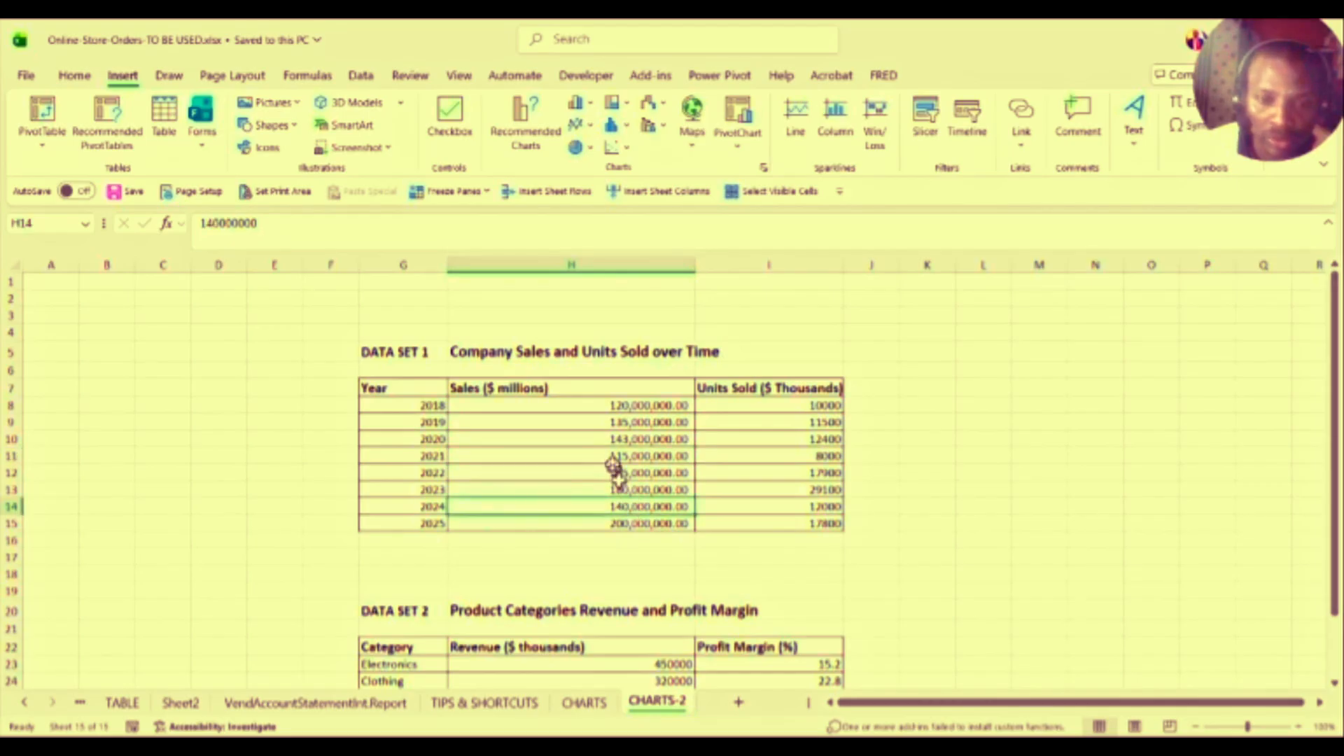
click(630, 405)
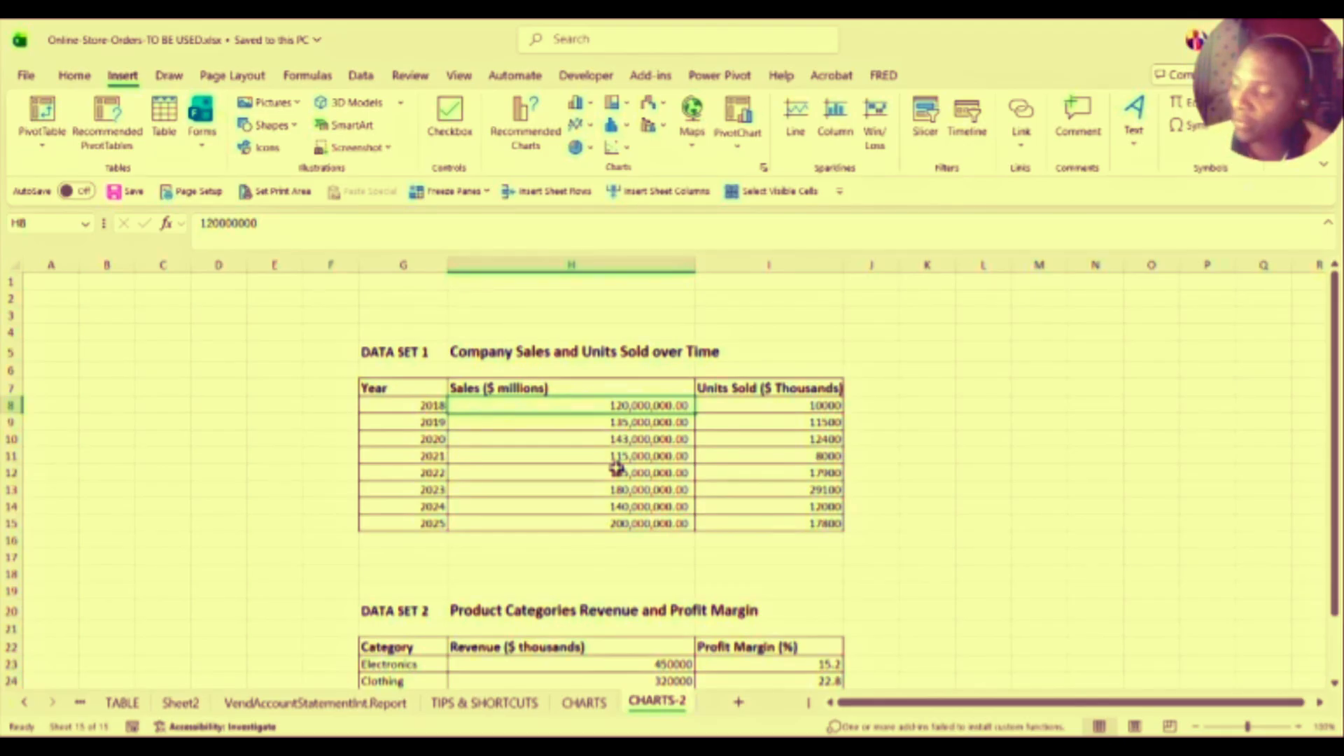
click(618, 474)
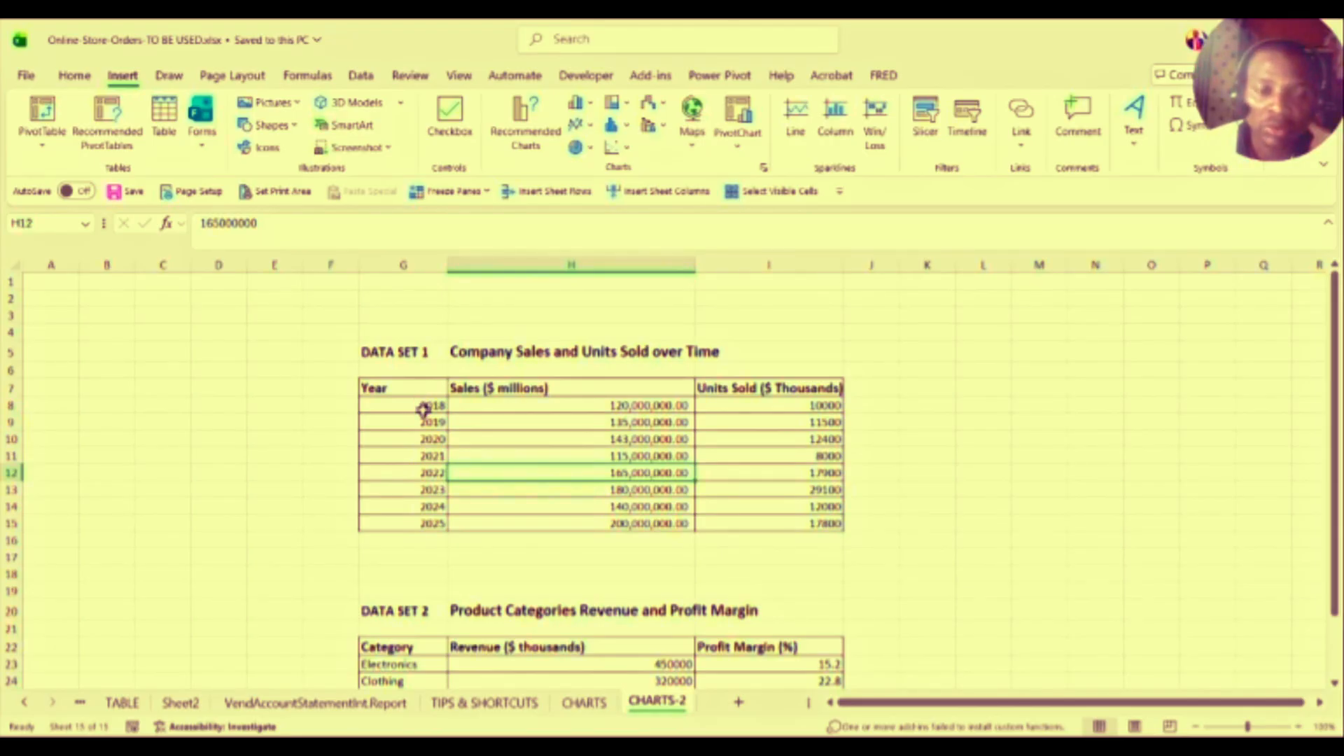
Step: Select the years 2018–2025, then the 2018–2020 sales figures
drag(423, 410, 436, 525)
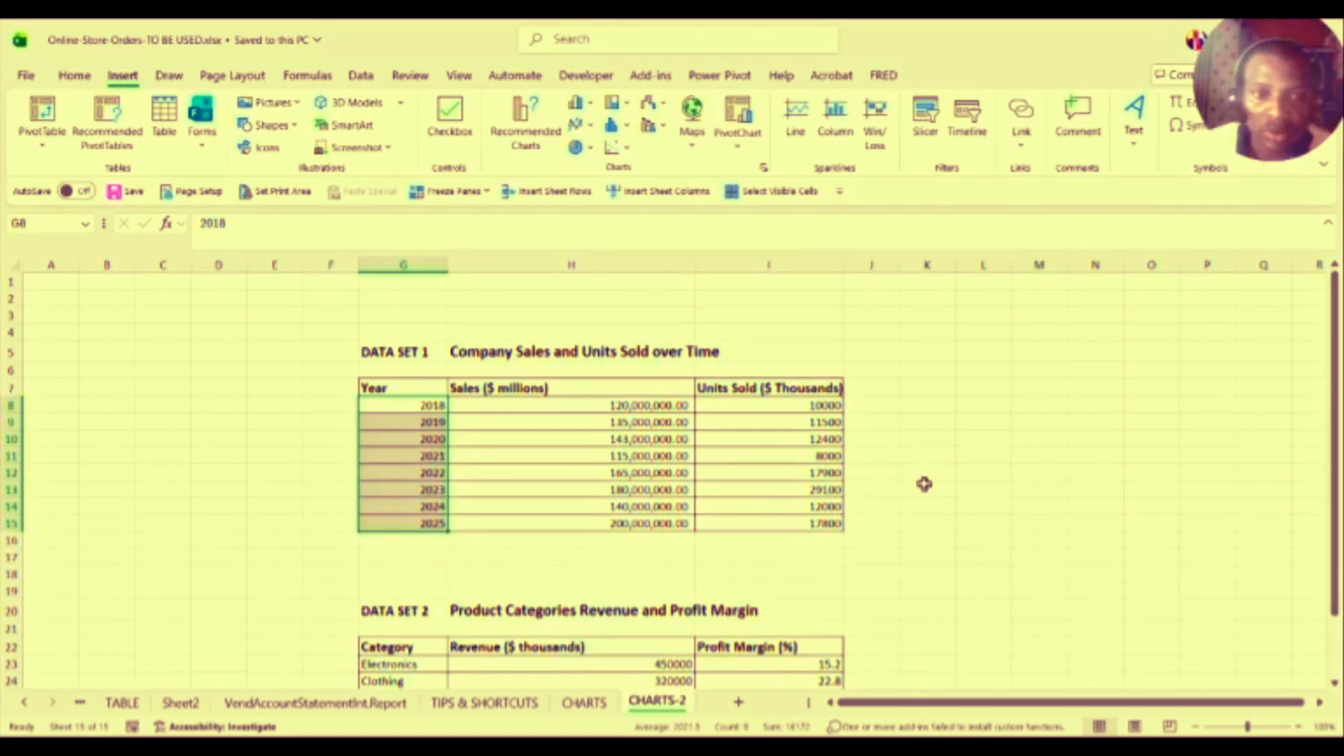
drag(1335, 480, 1320, 557)
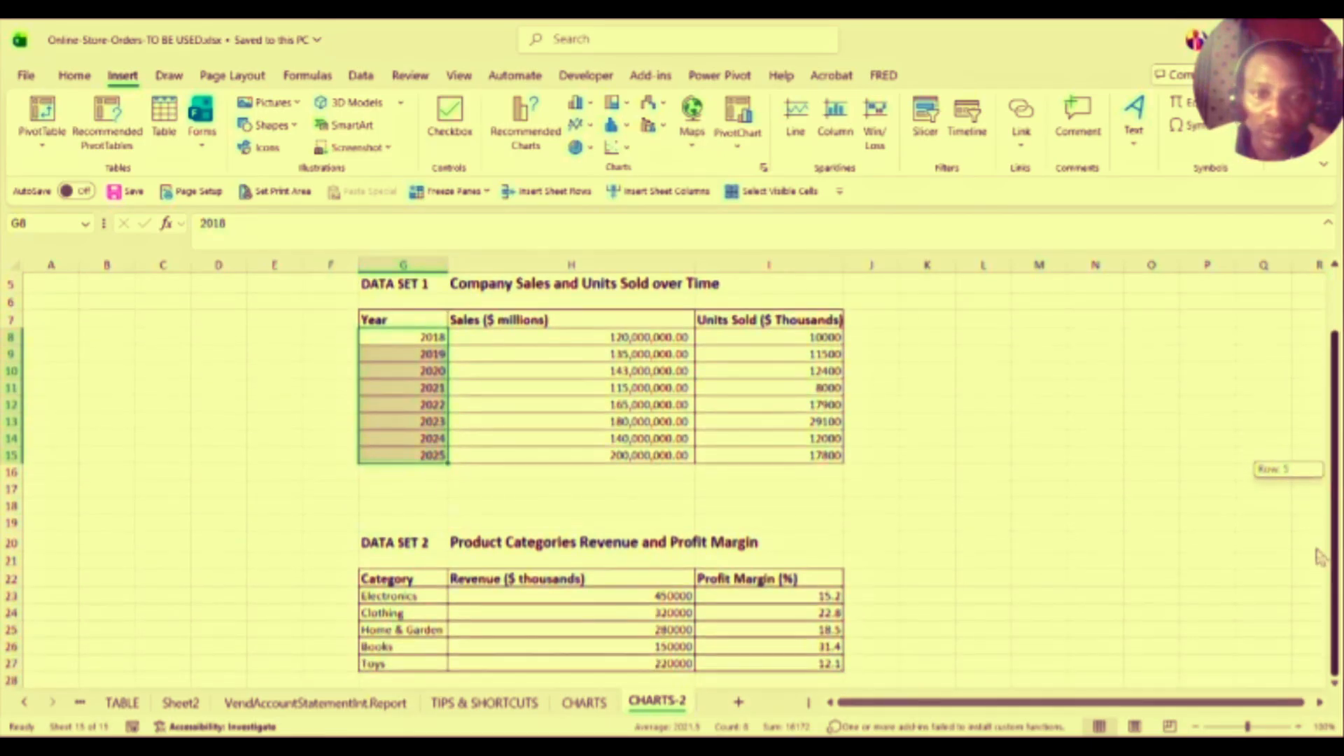
click(647, 334)
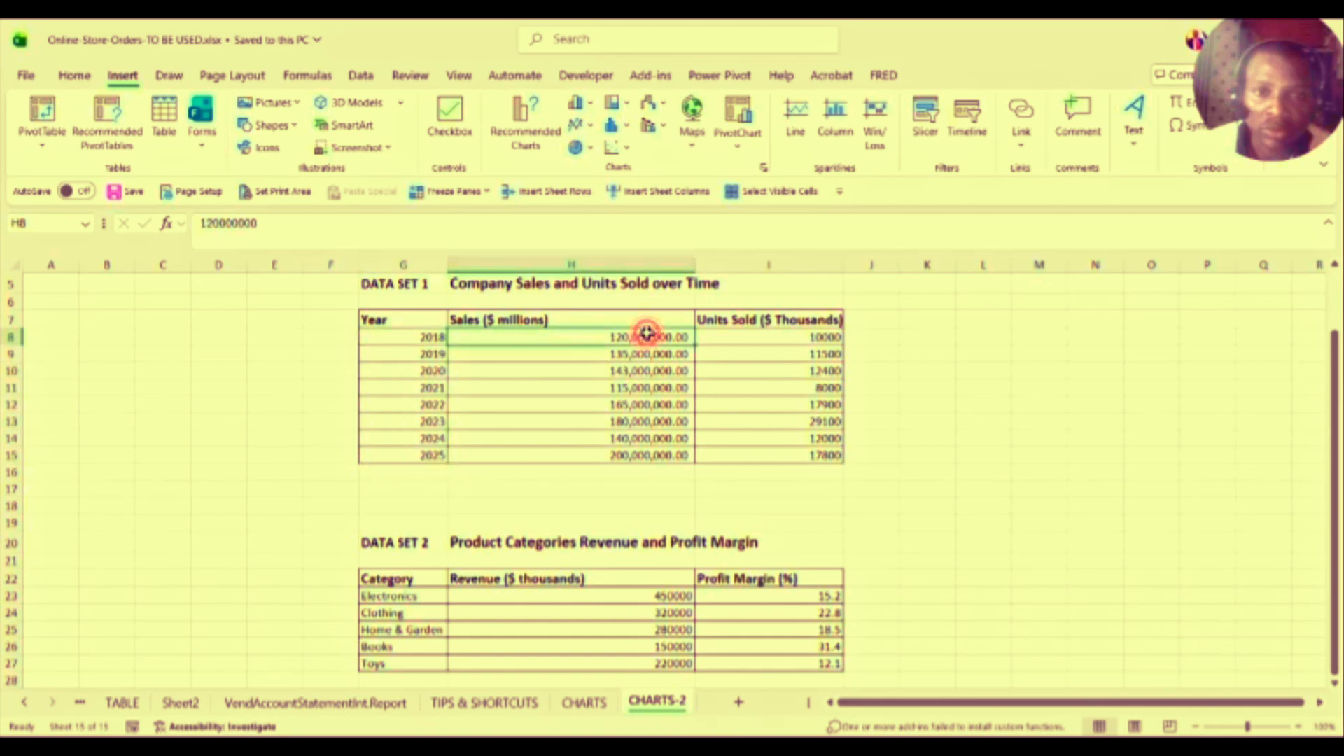
click(640, 352)
click(642, 371)
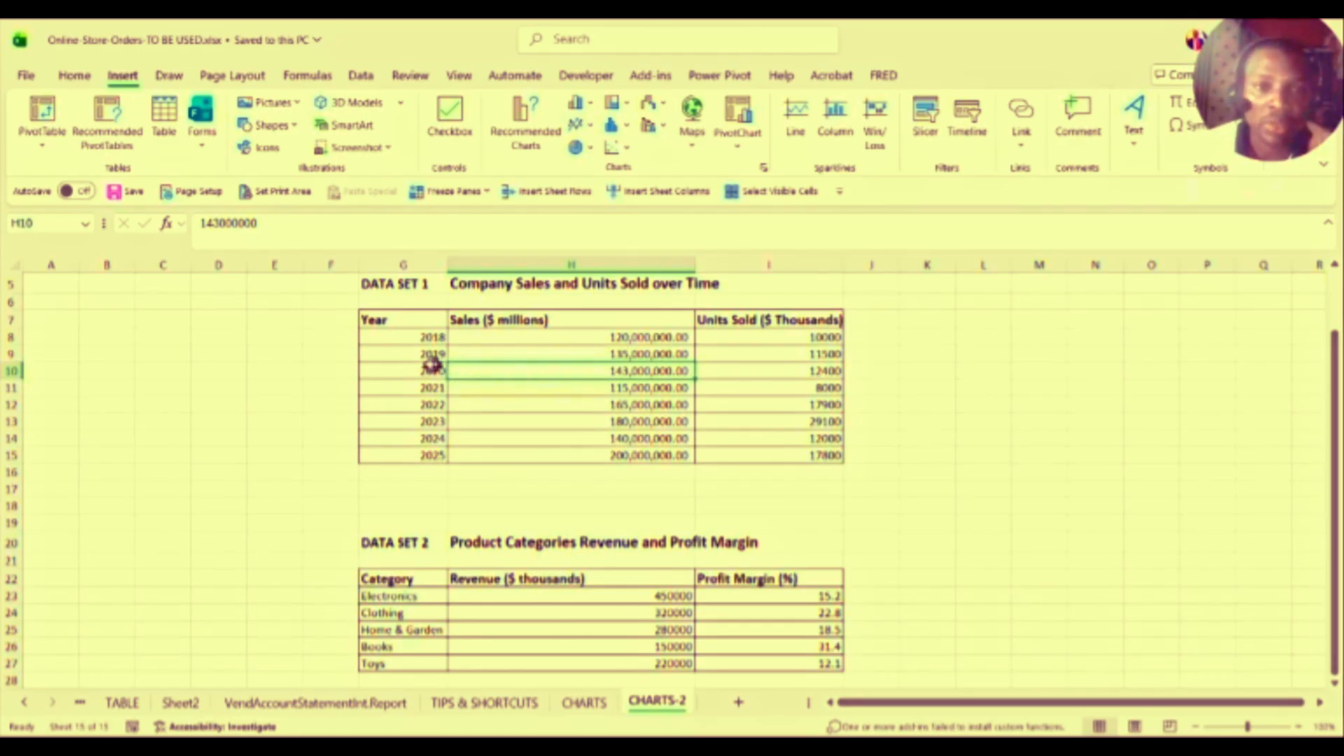
click(632, 352)
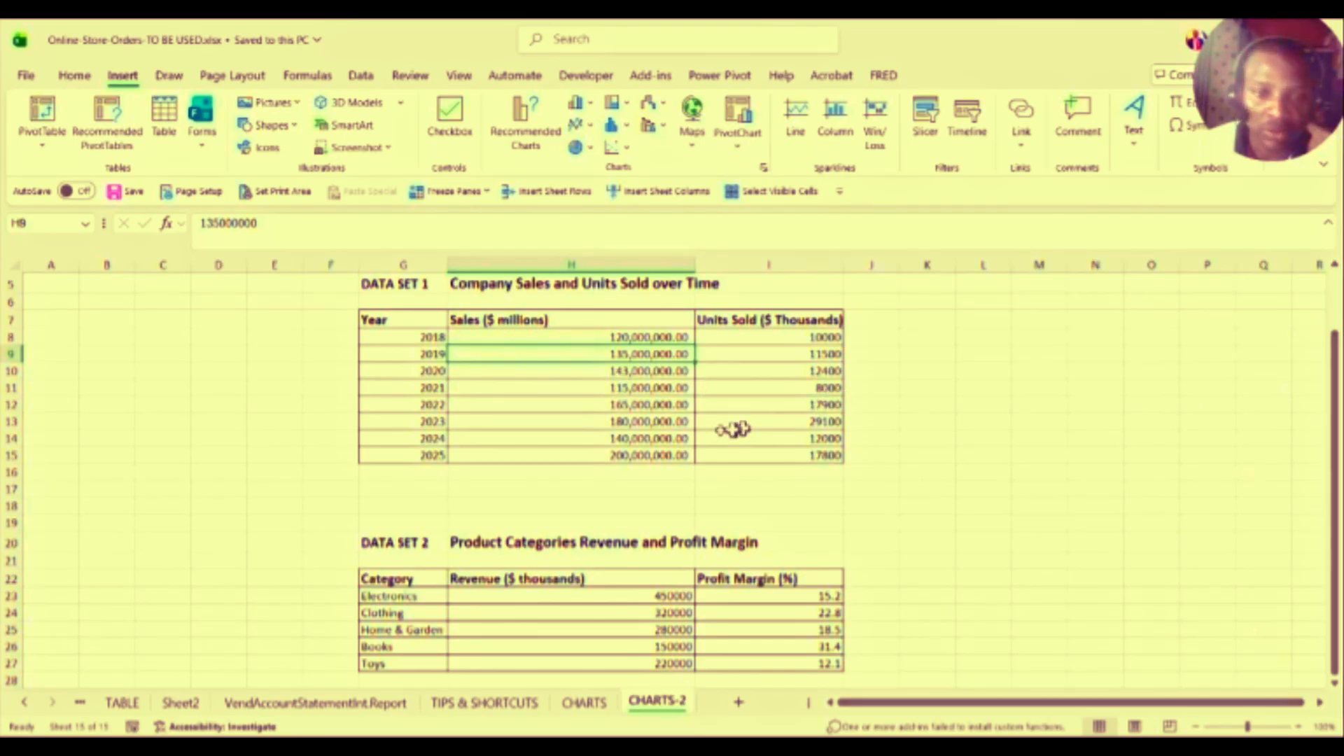
drag(1335, 427, 1322, 494)
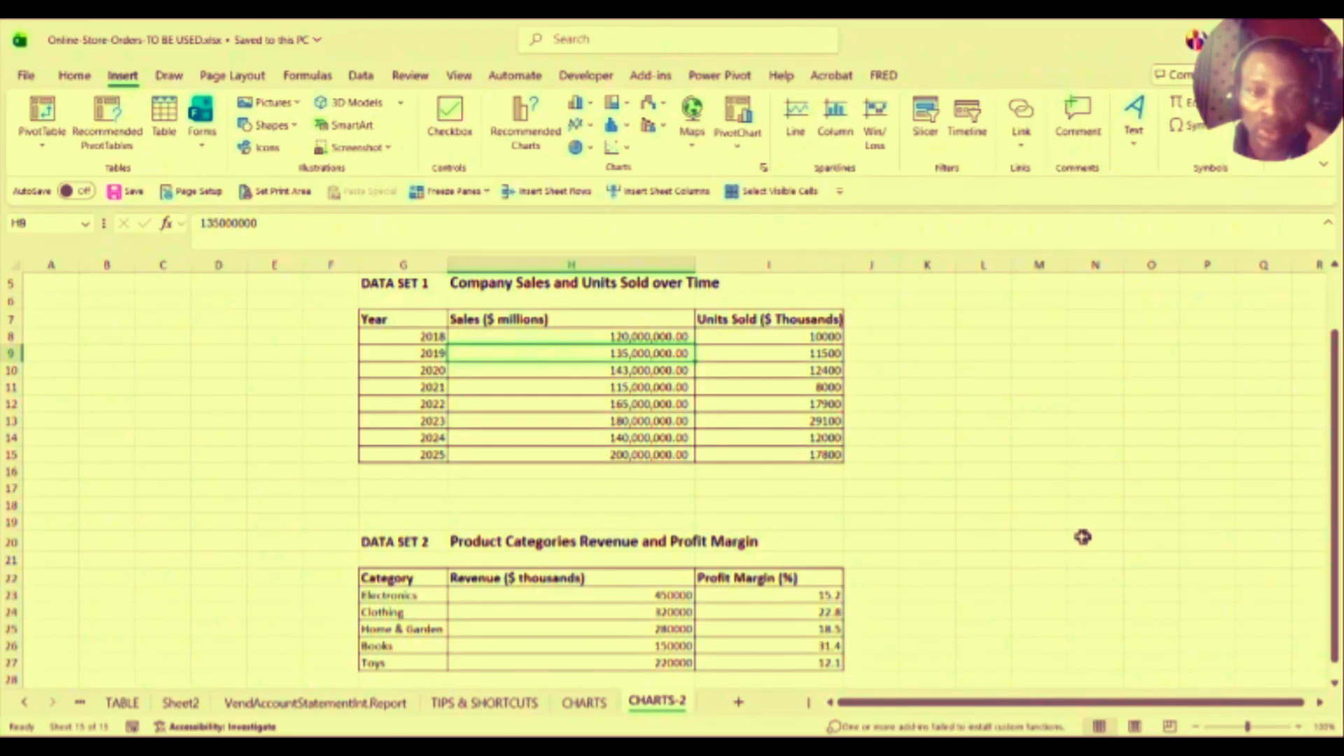
Step: Scroll to the category table and click the Electronics through Toys cells and their revenue figures
click(1335, 669)
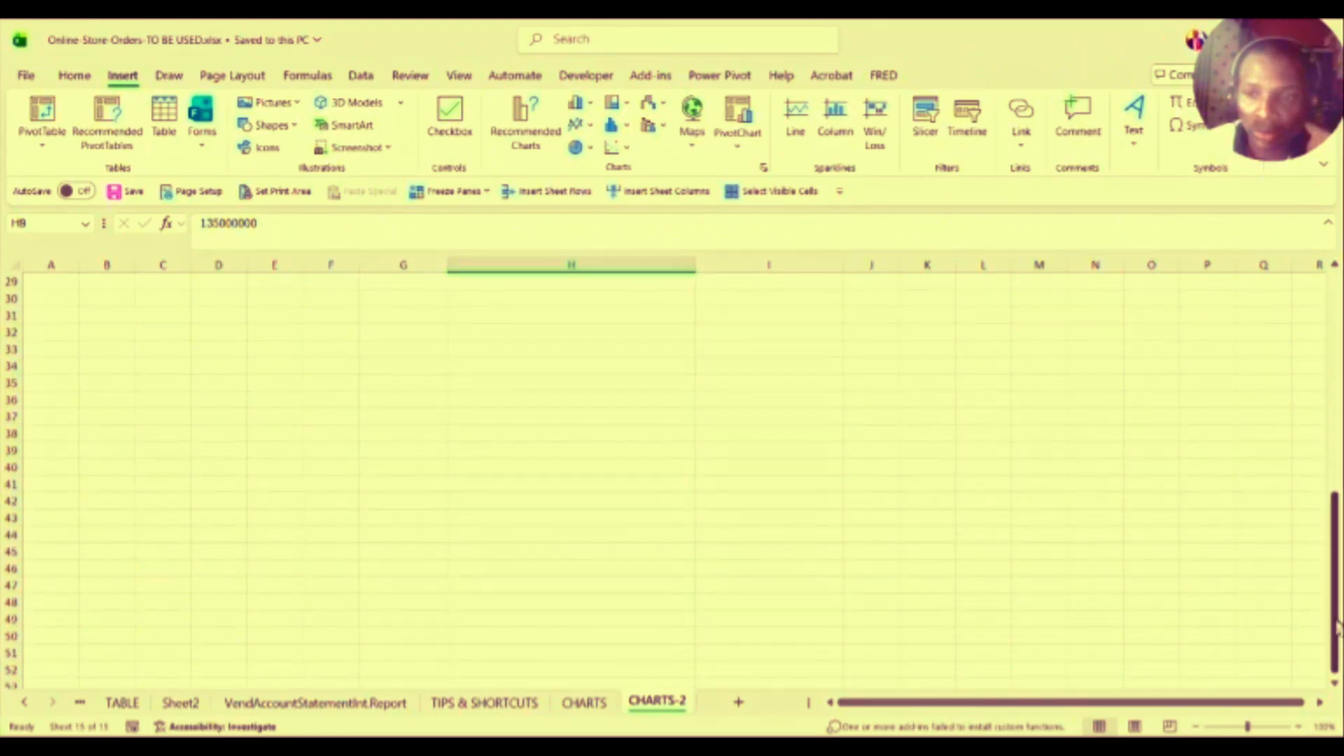
scroll(1332, 633, up, 6)
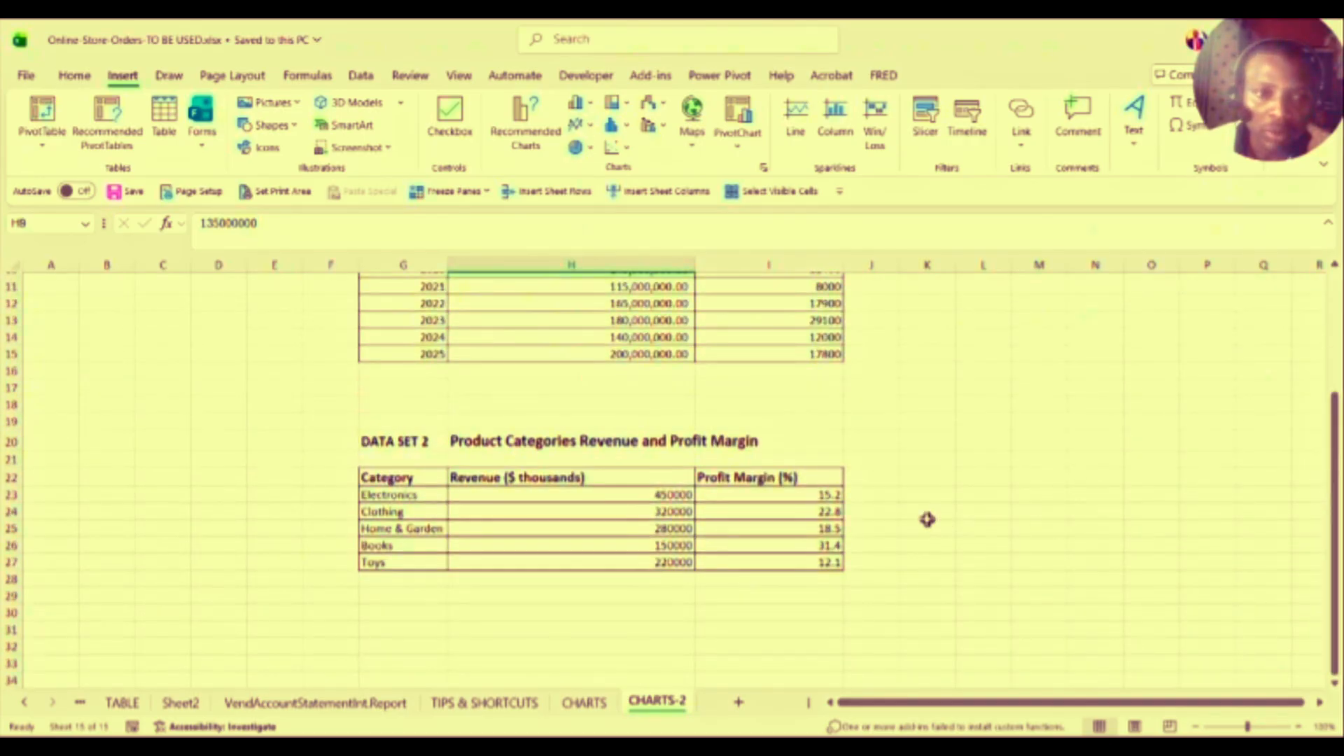
click(395, 495)
click(395, 512)
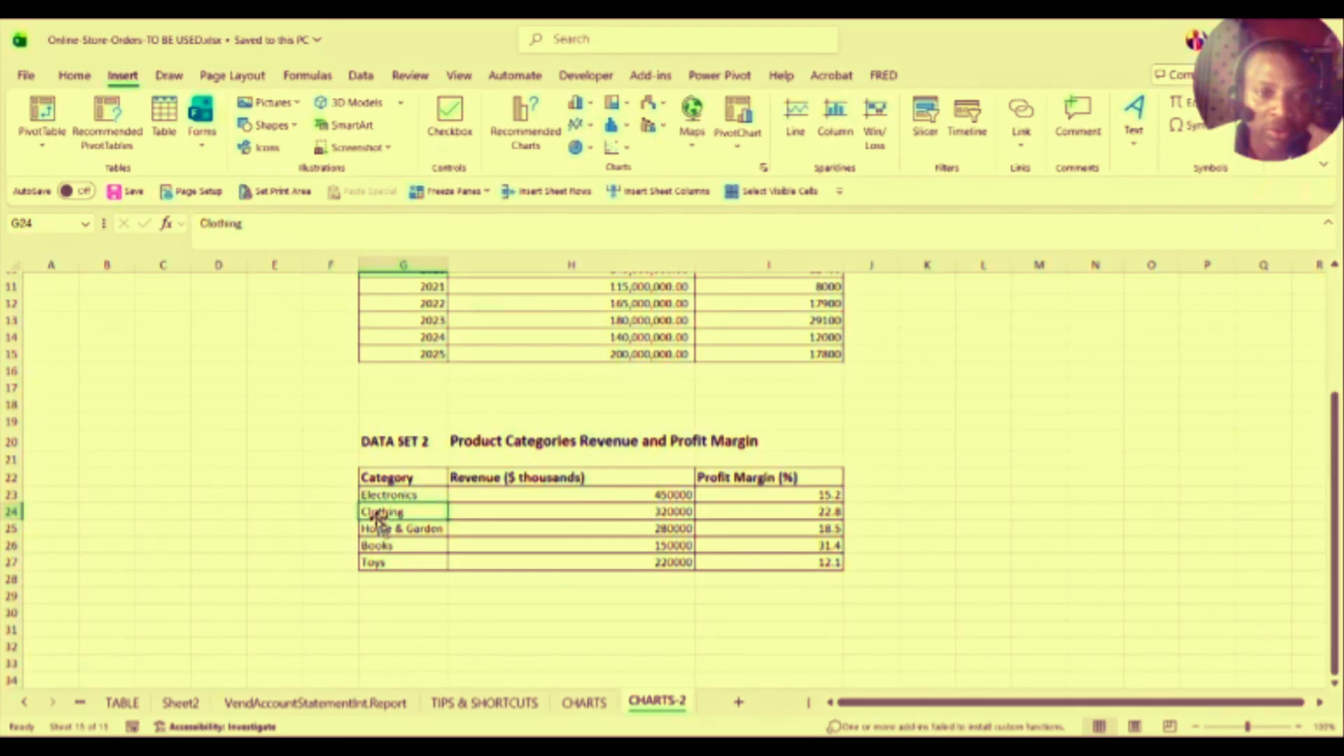
click(409, 529)
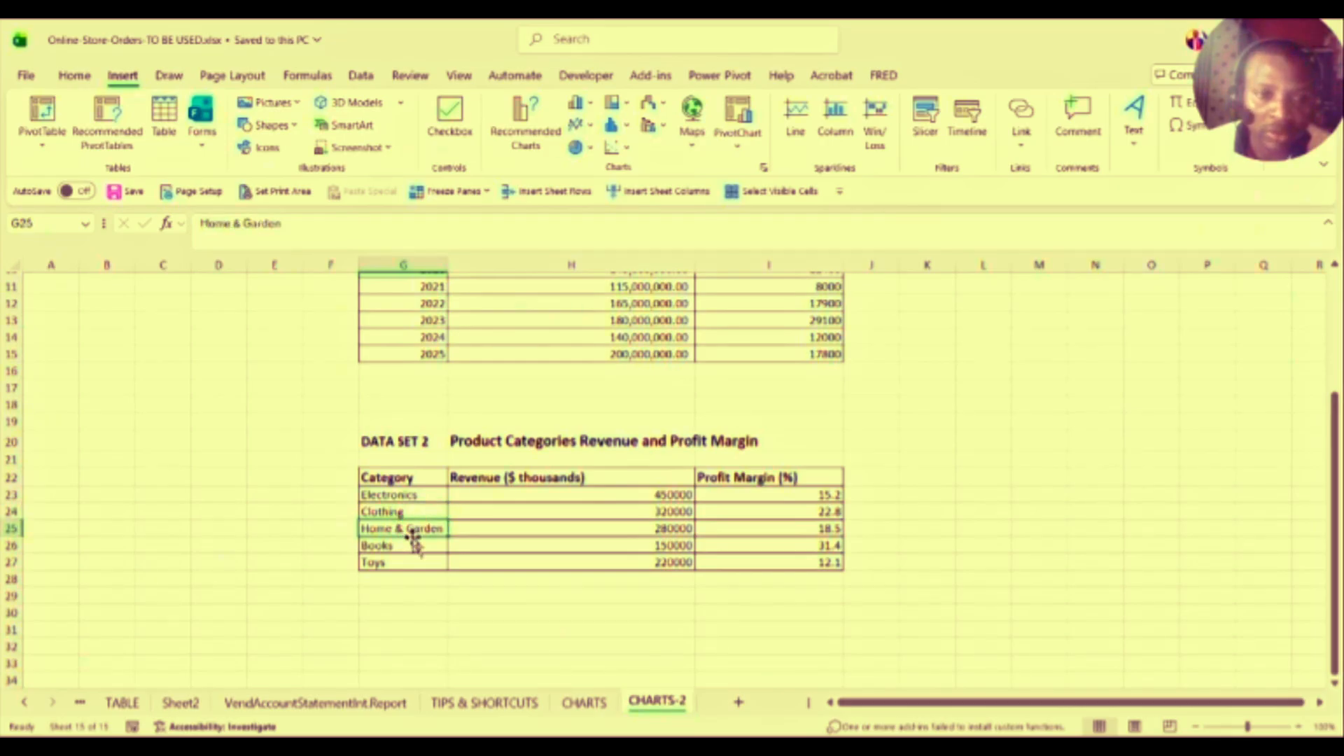
click(423, 546)
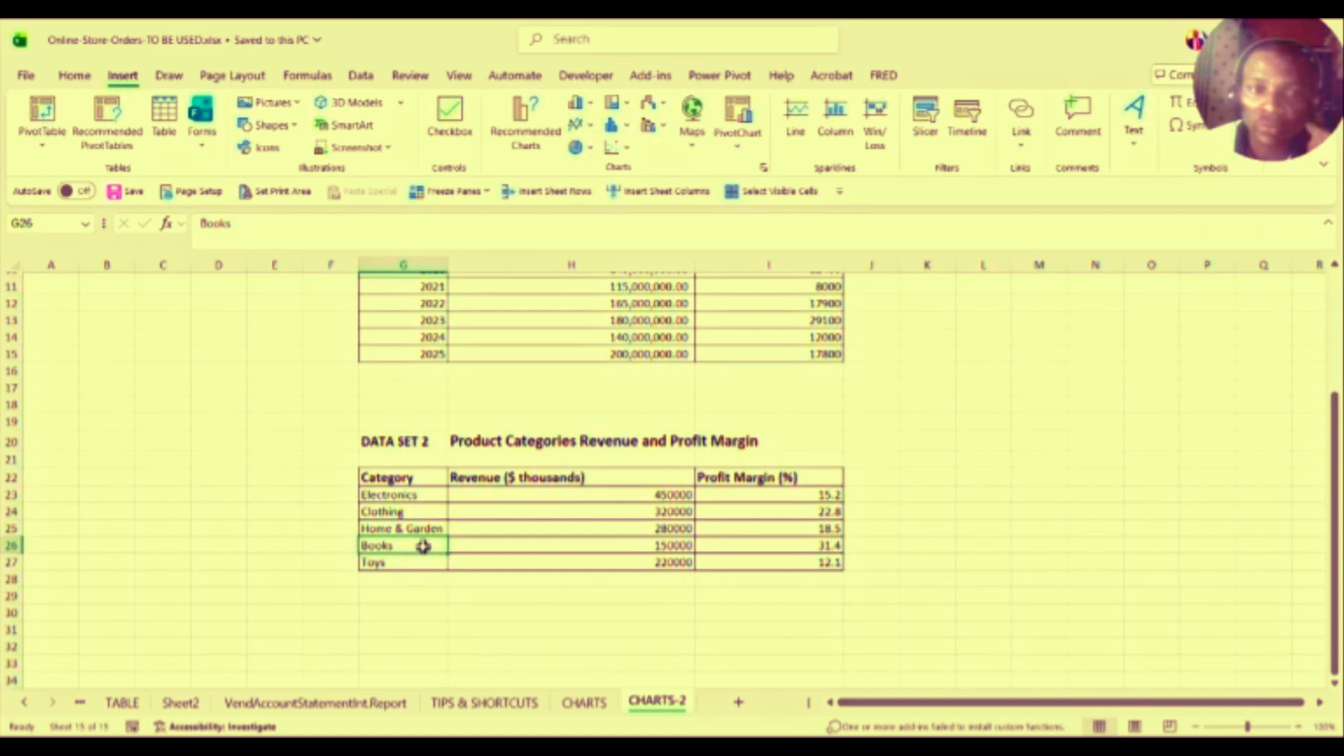
click(406, 561)
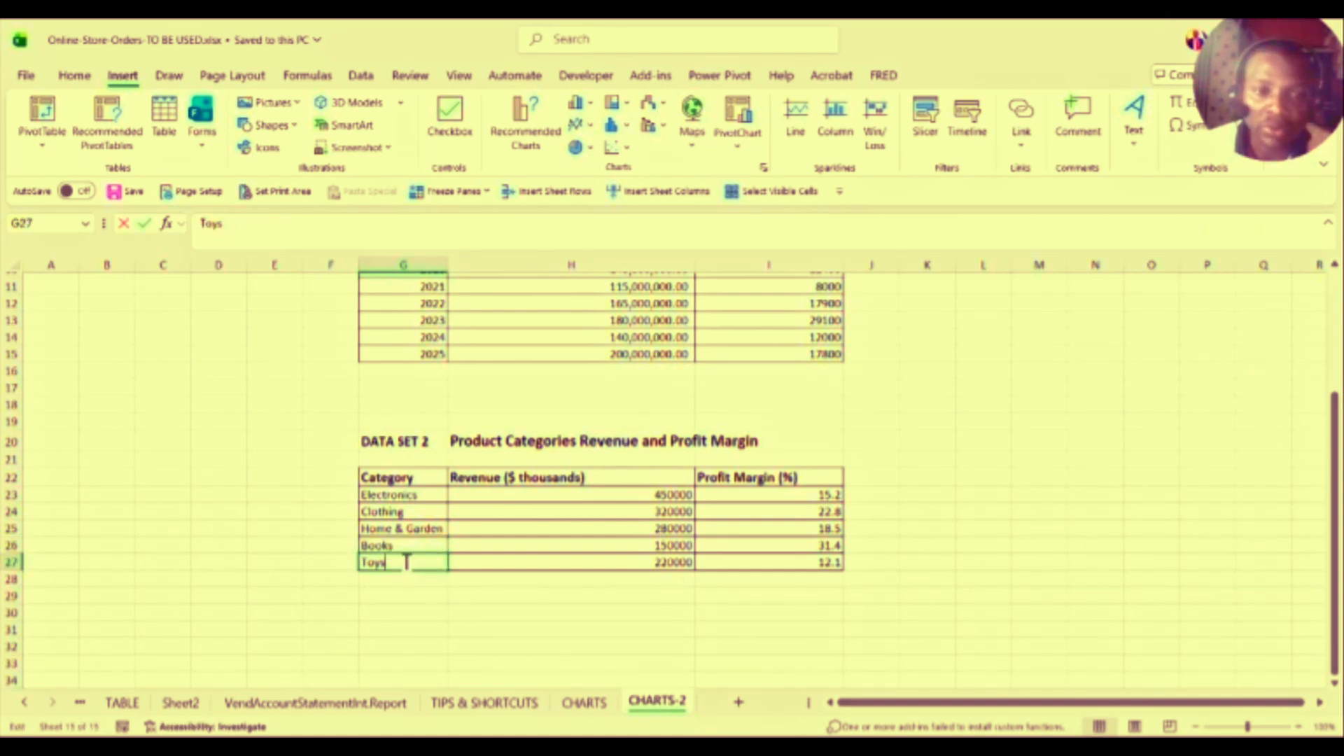
double_click(406, 561)
click(539, 529)
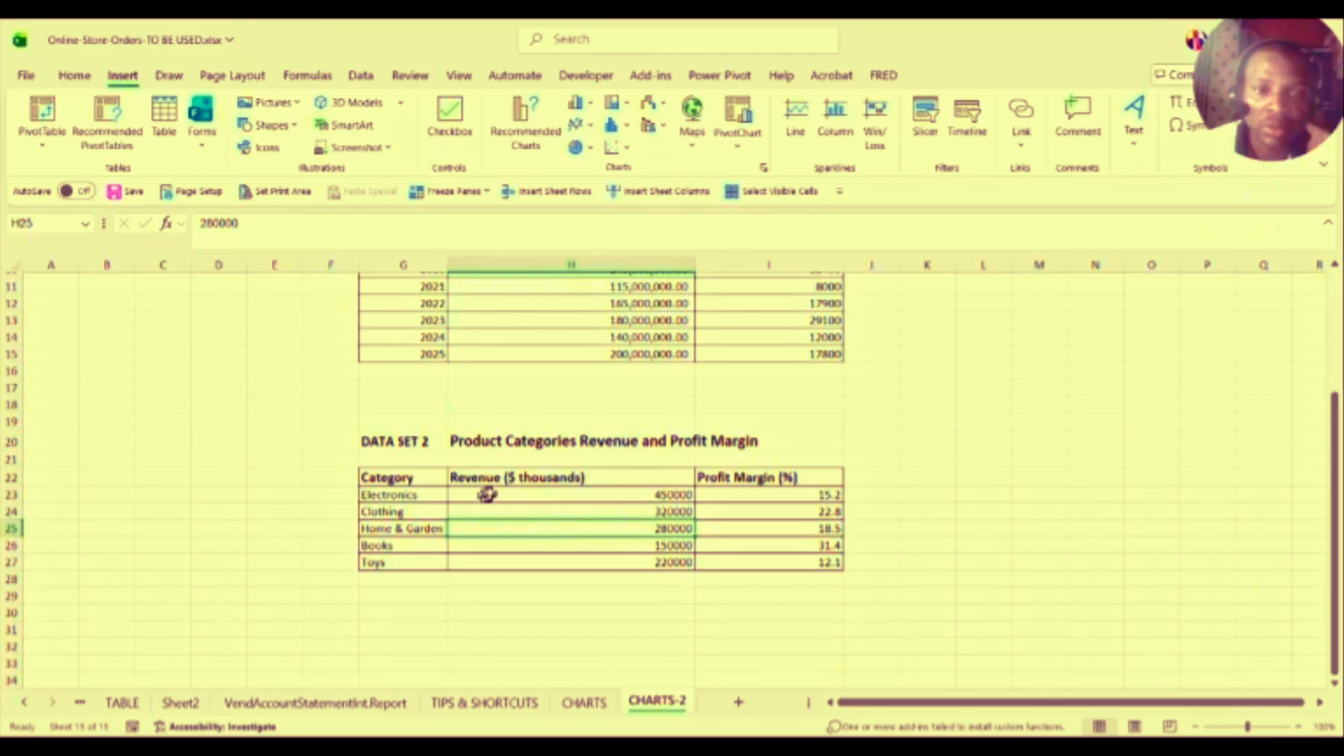
click(670, 496)
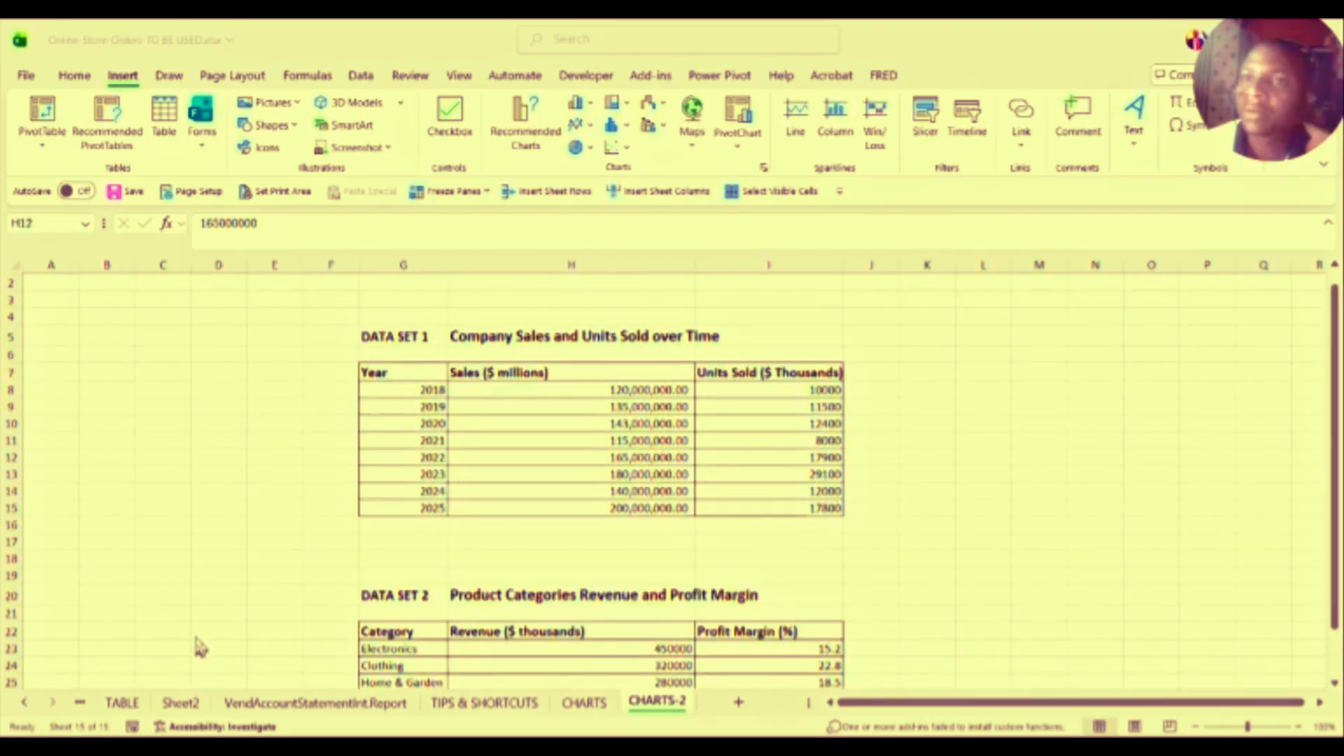
Step: Cancel the accidental move of the 2022 sales value, then select G7:H15 with headers
click(198, 518)
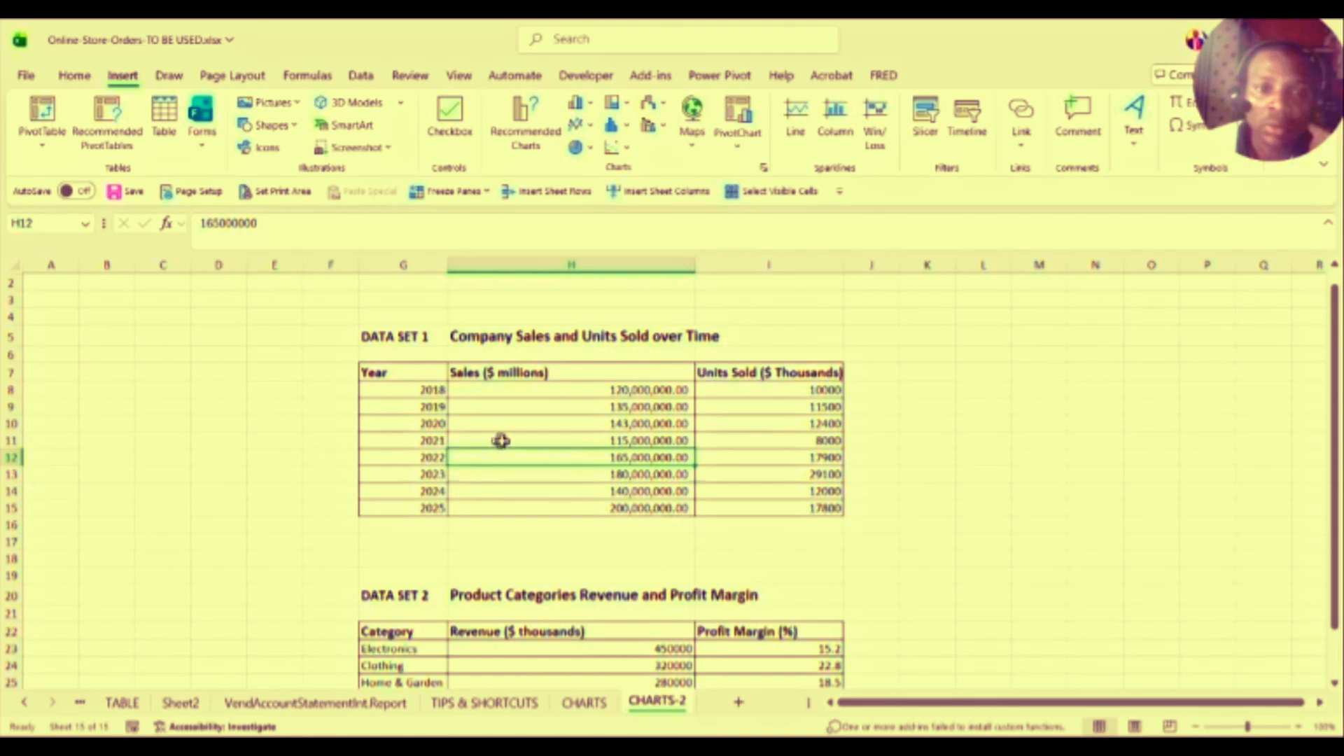
drag(576, 449, 578, 447)
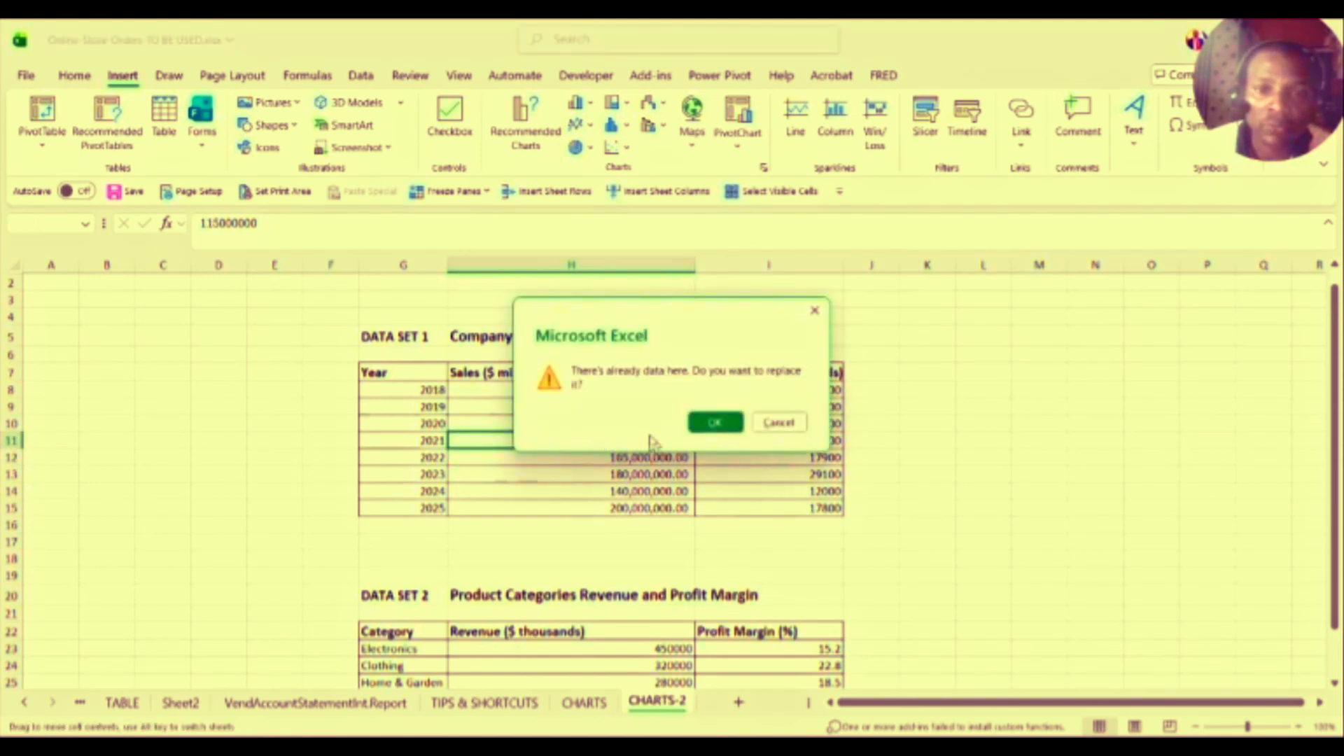
click(777, 424)
click(612, 406)
click(463, 423)
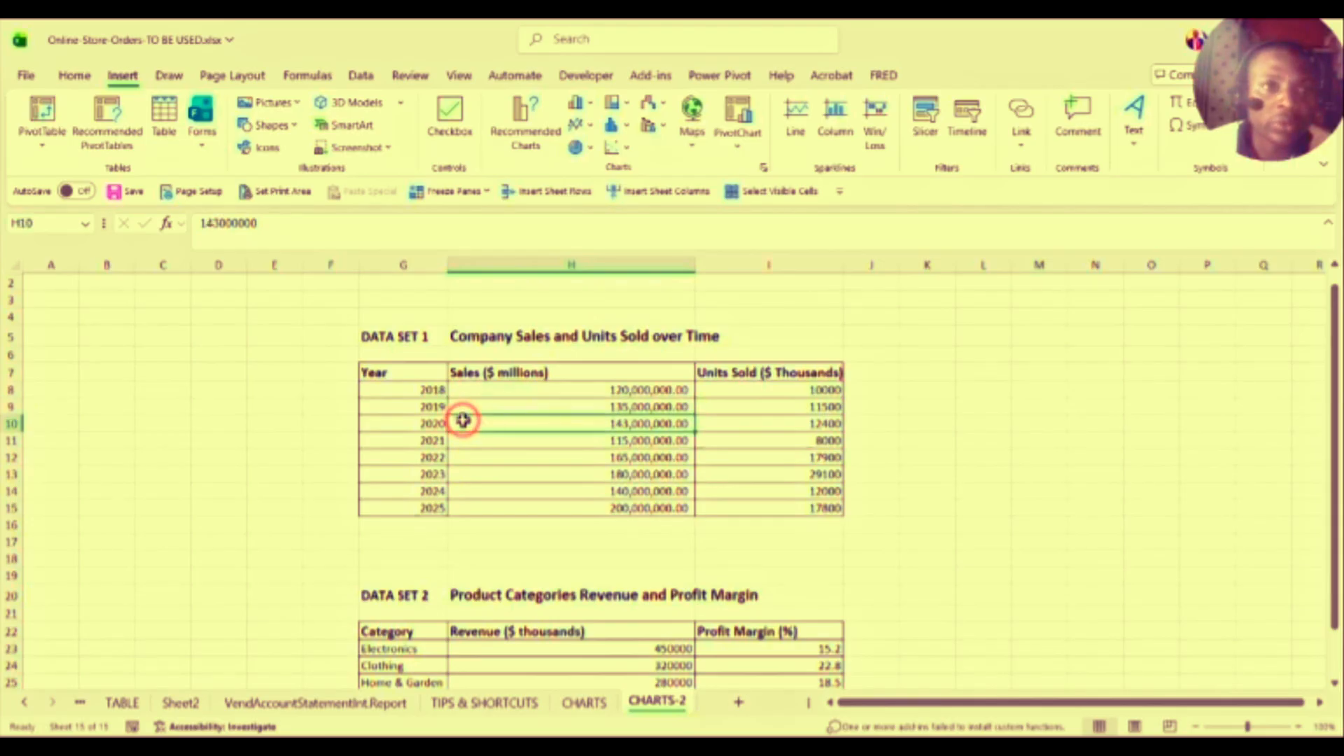
click(385, 375)
drag(385, 376, 544, 507)
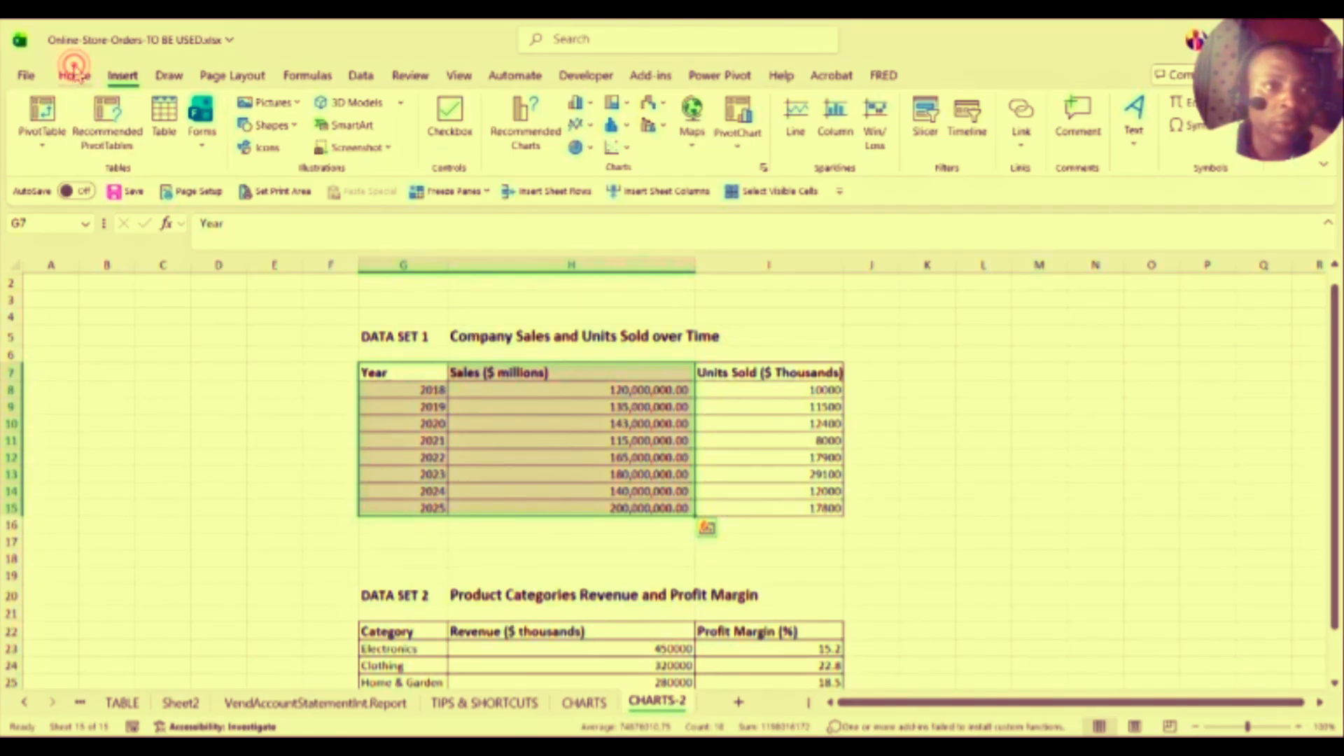
Step: Preview the column chart options on the Insert tab, then open Recommended Charts for the selection
click(75, 75)
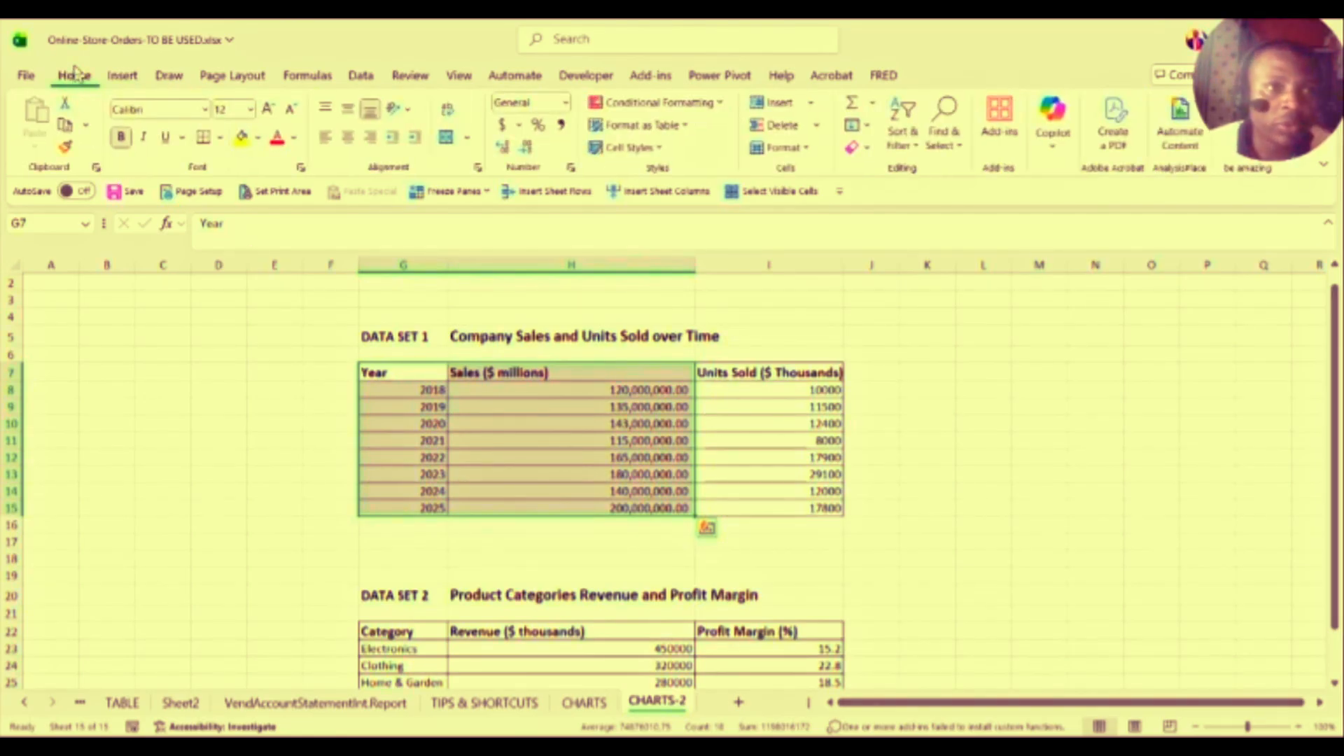
click(122, 76)
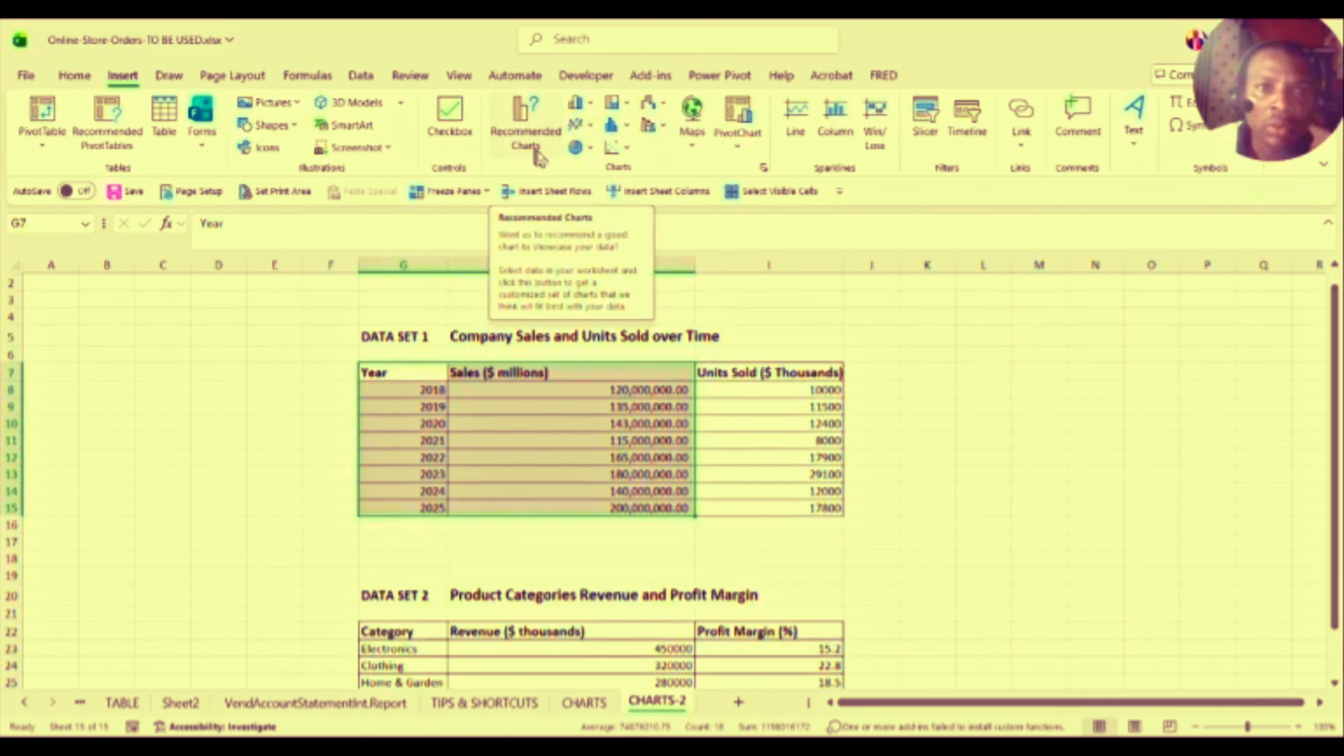
click(593, 106)
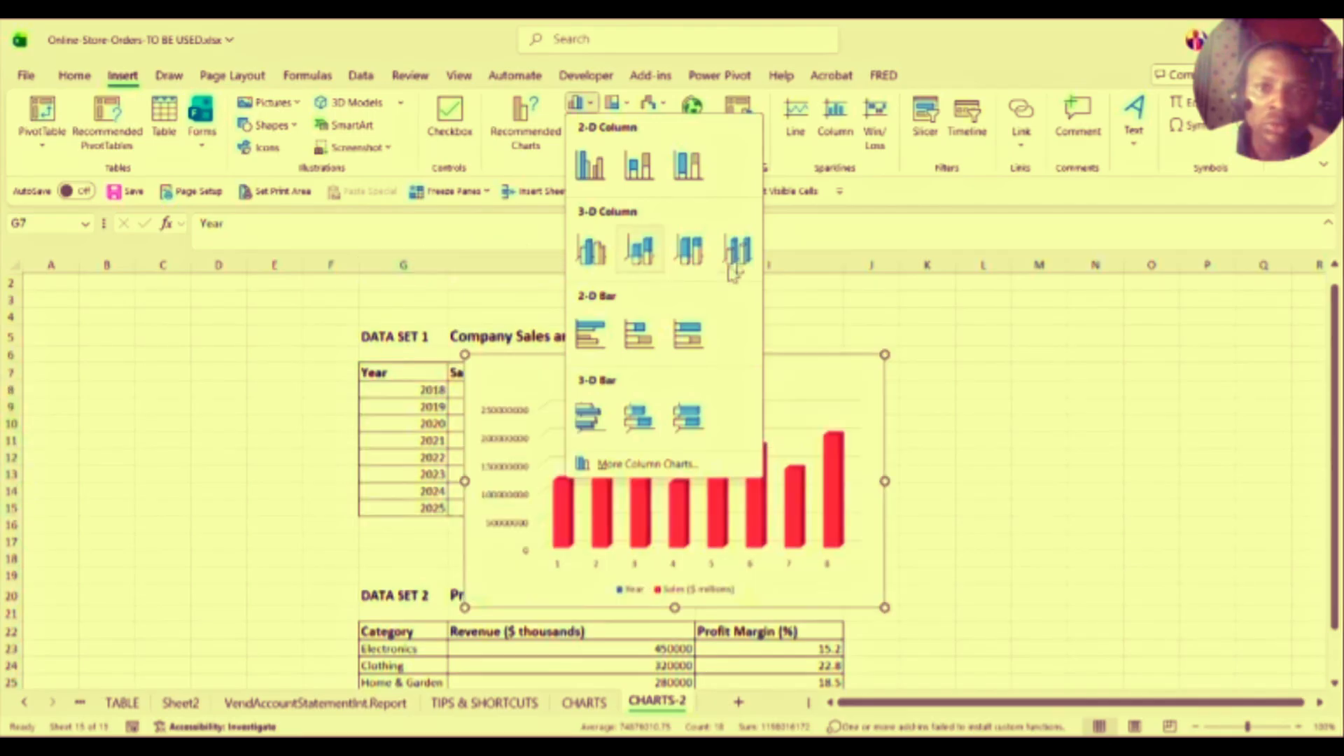
click(890, 192)
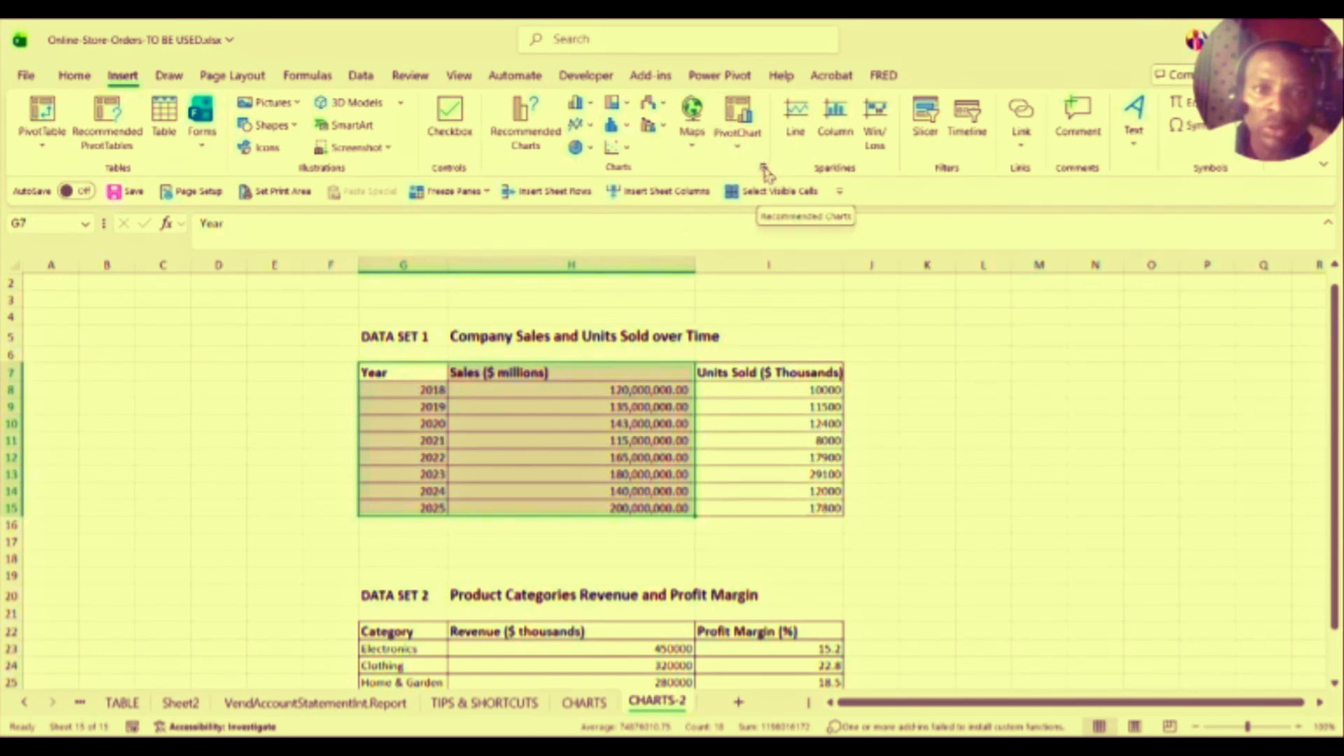
click(536, 142)
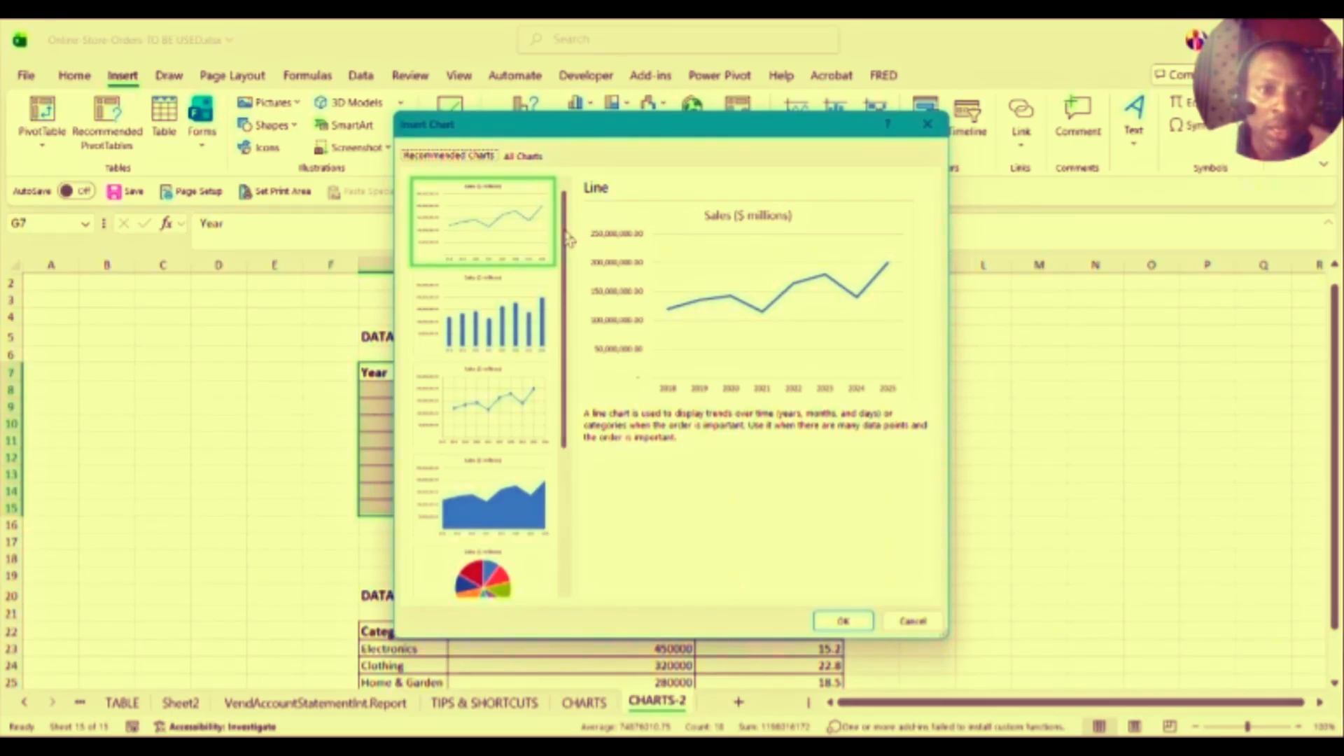
Step: Scroll the recommended thumbnails and drag the Insert Chart dialog to the upper right
drag(568, 241, 588, 270)
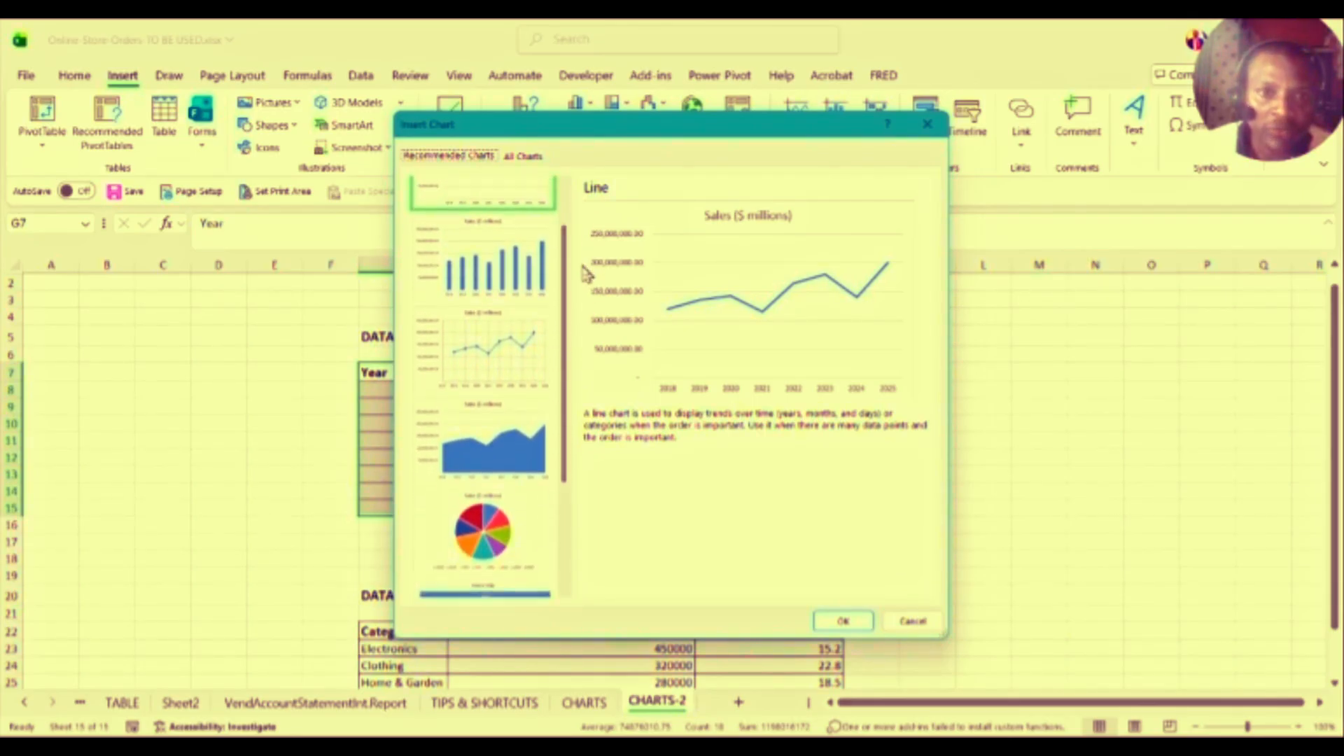
drag(658, 130, 1092, 242)
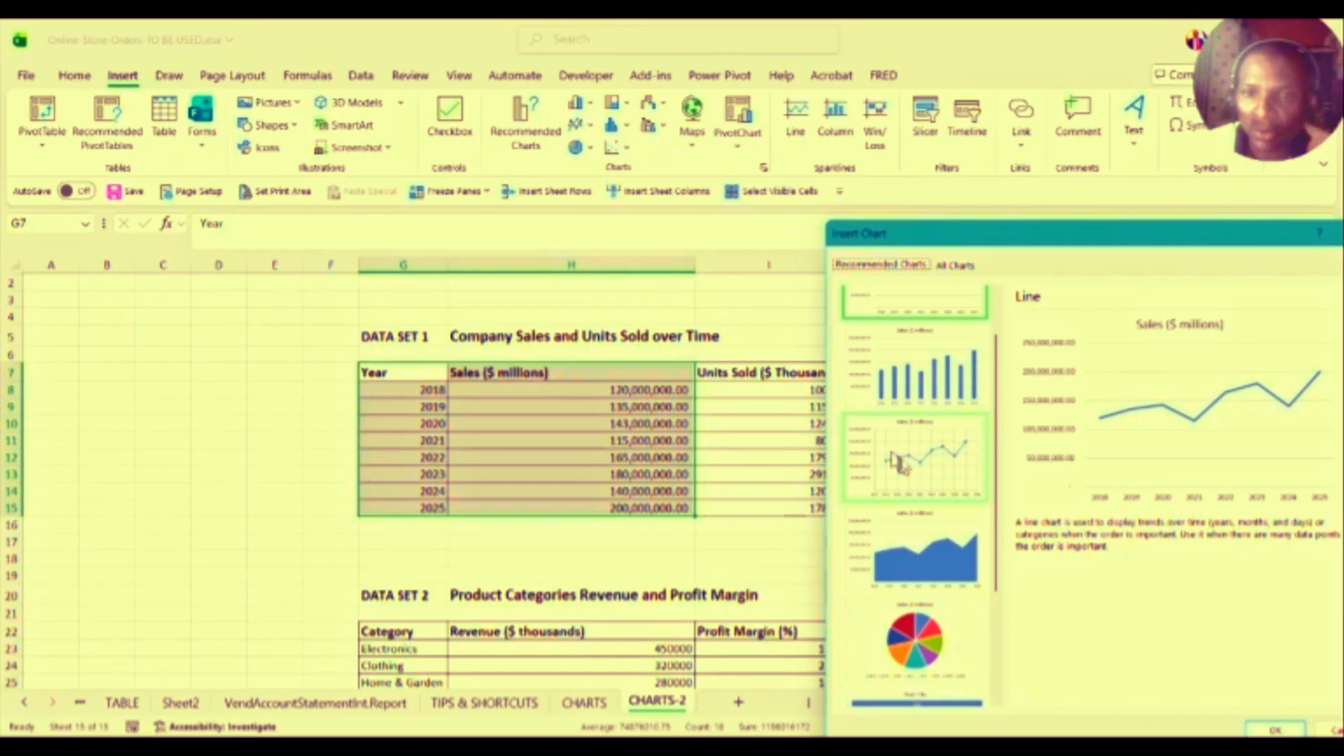
Step: Preview the area and pie chart suggestions, then dismiss Insert Chart with Esc
scroll(991, 318, up, 2)
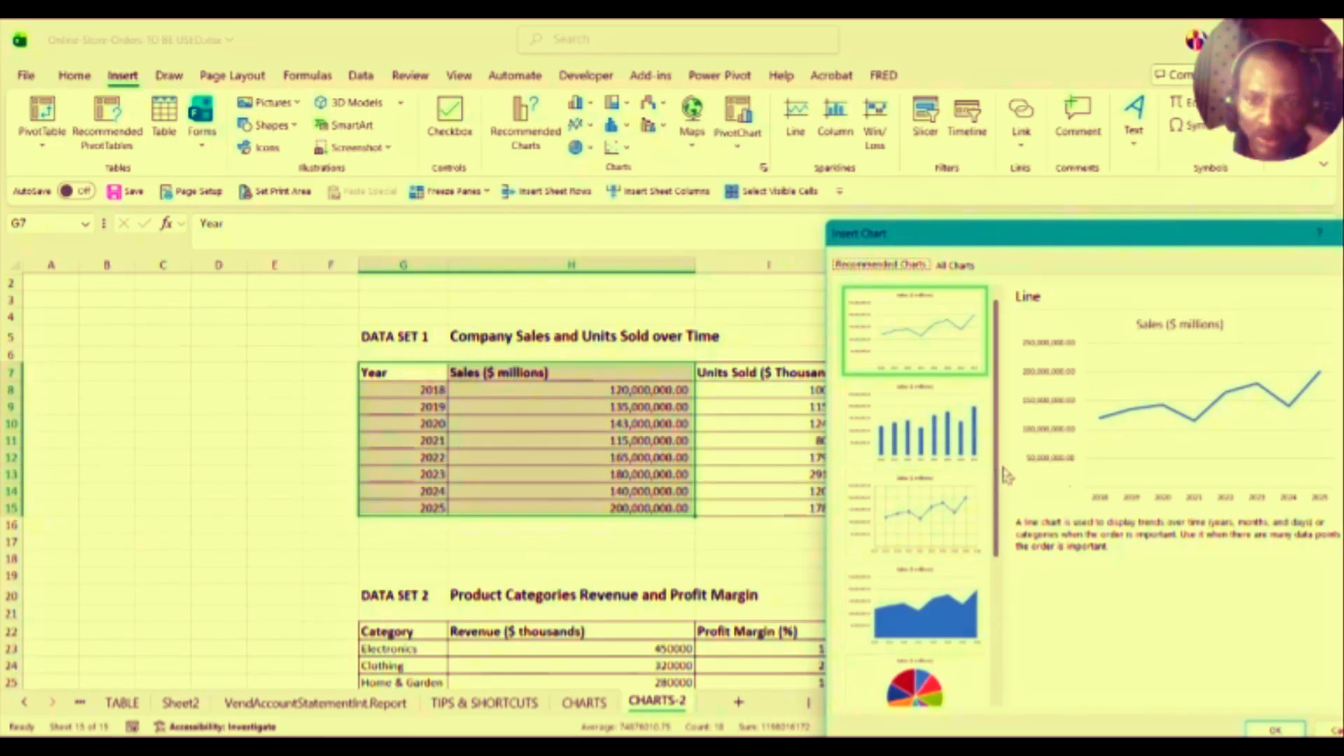
drag(1003, 476, 997, 573)
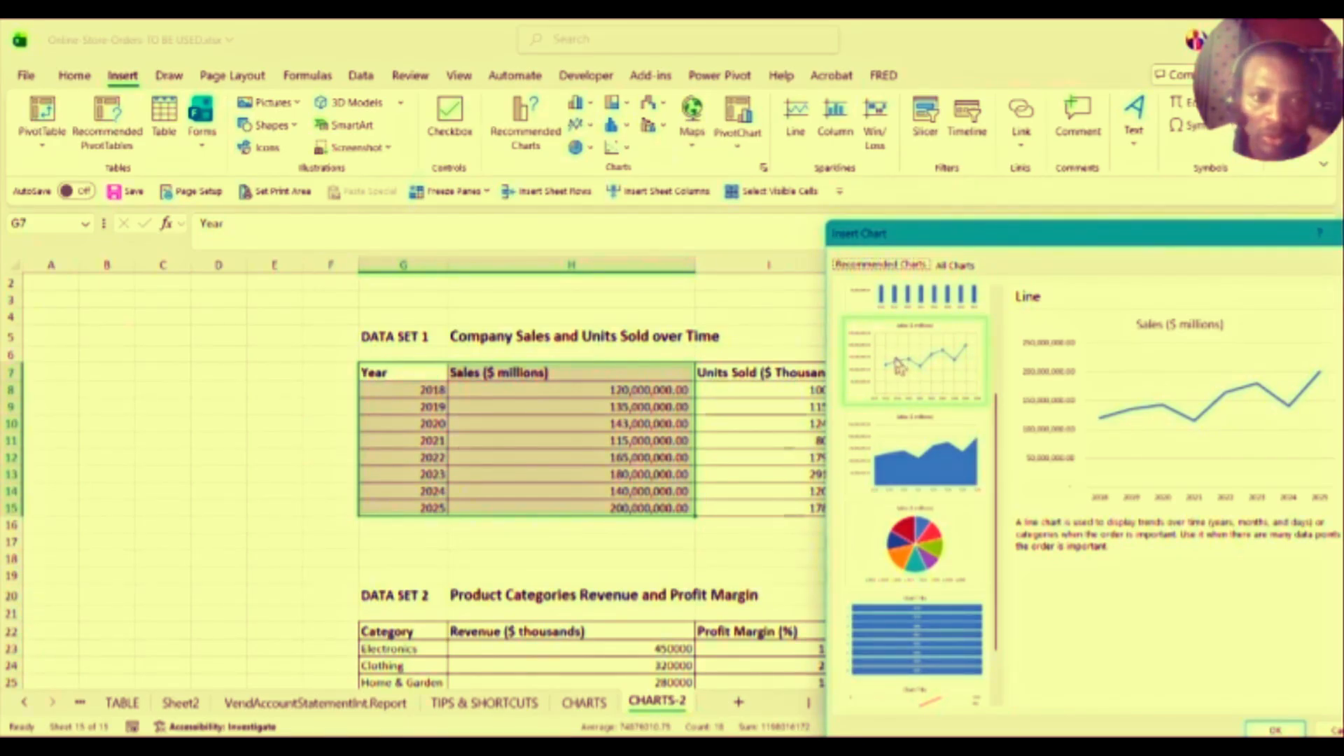
click(984, 421)
click(993, 452)
drag(993, 452, 993, 491)
click(933, 497)
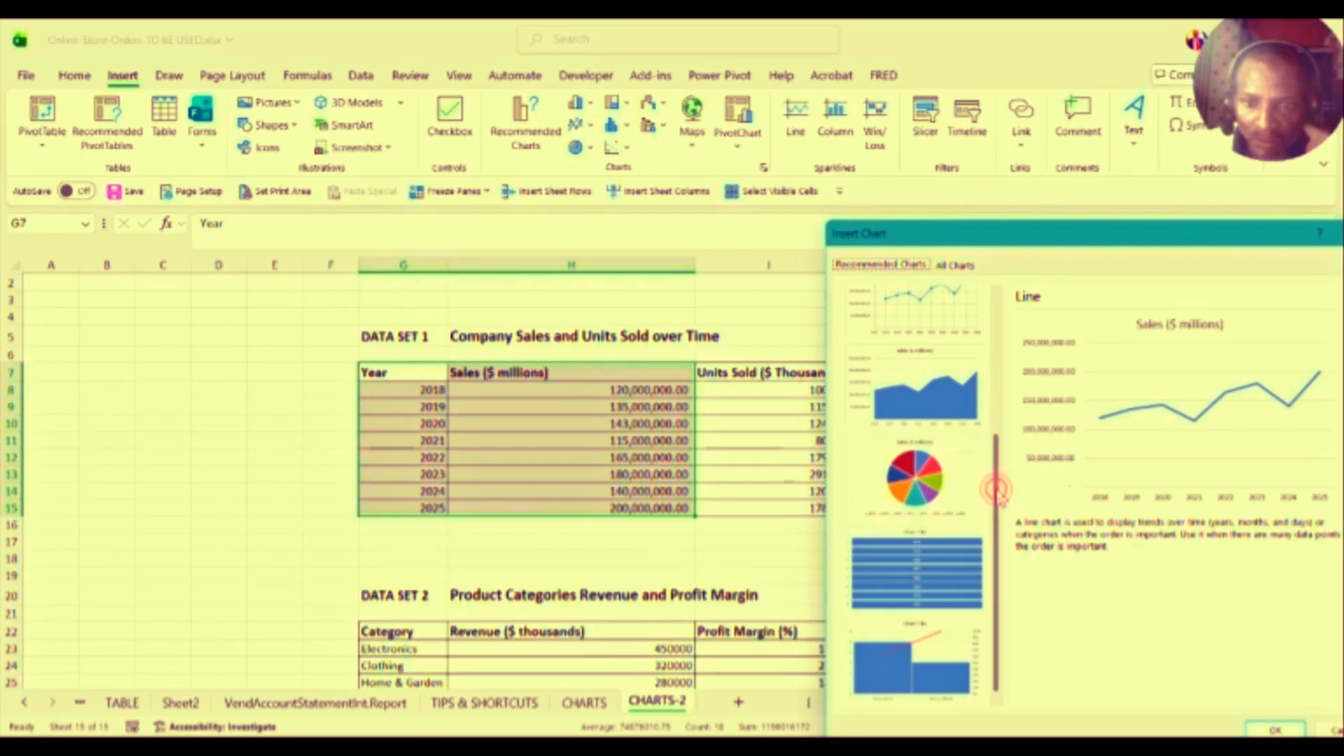
scroll(985, 536, up, 3)
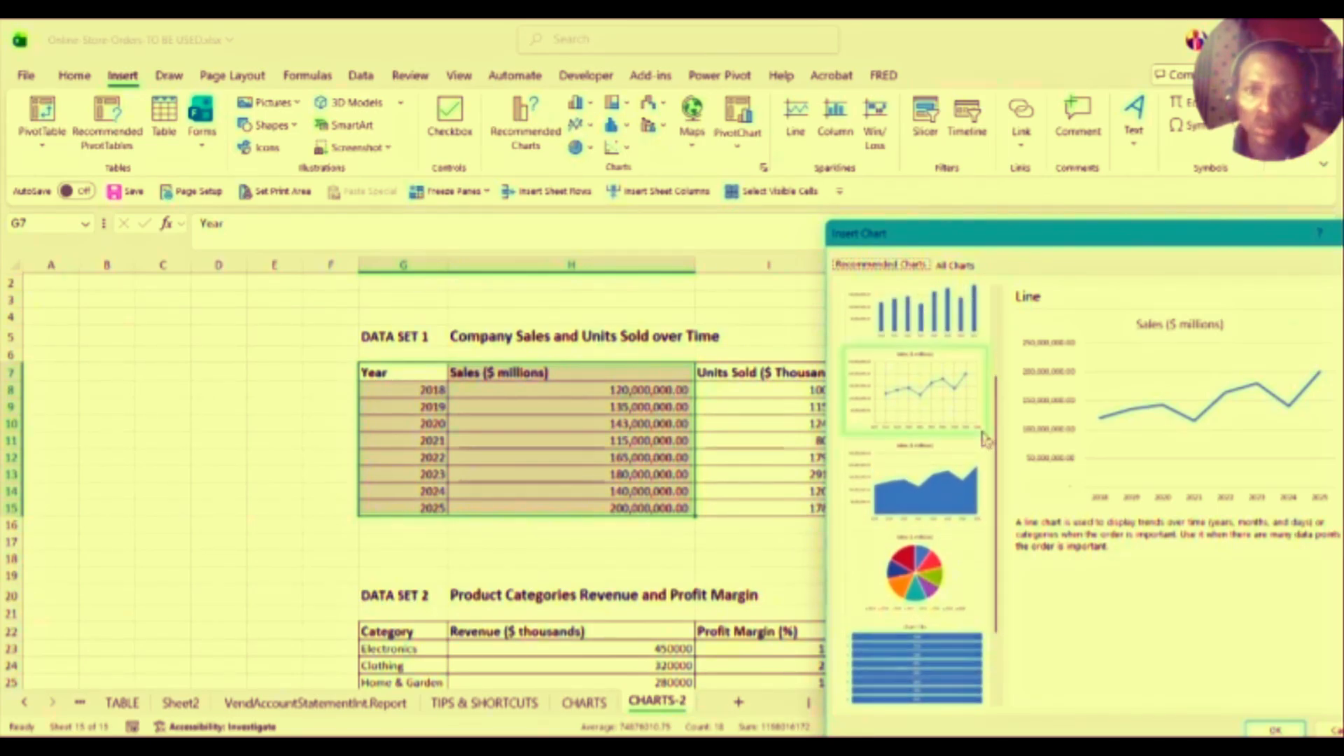
drag(1132, 225, 1114, 300)
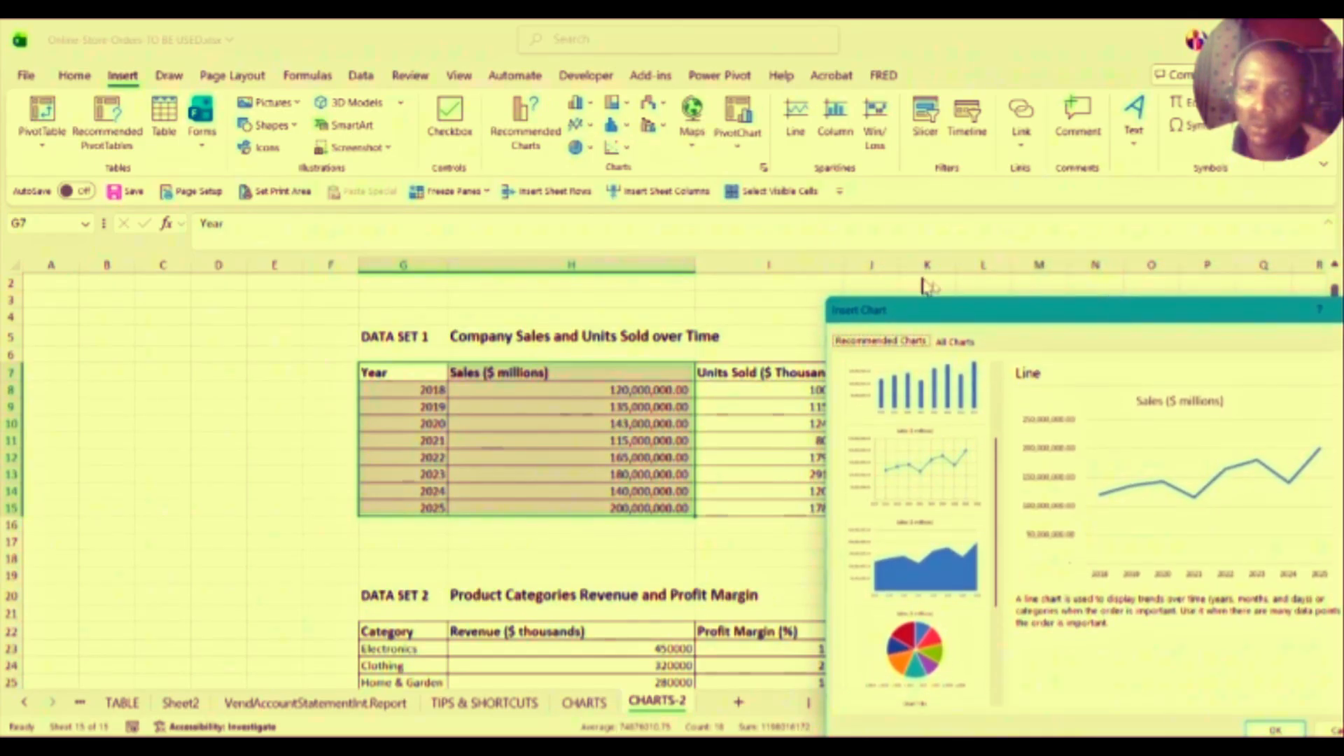
key(Escape)
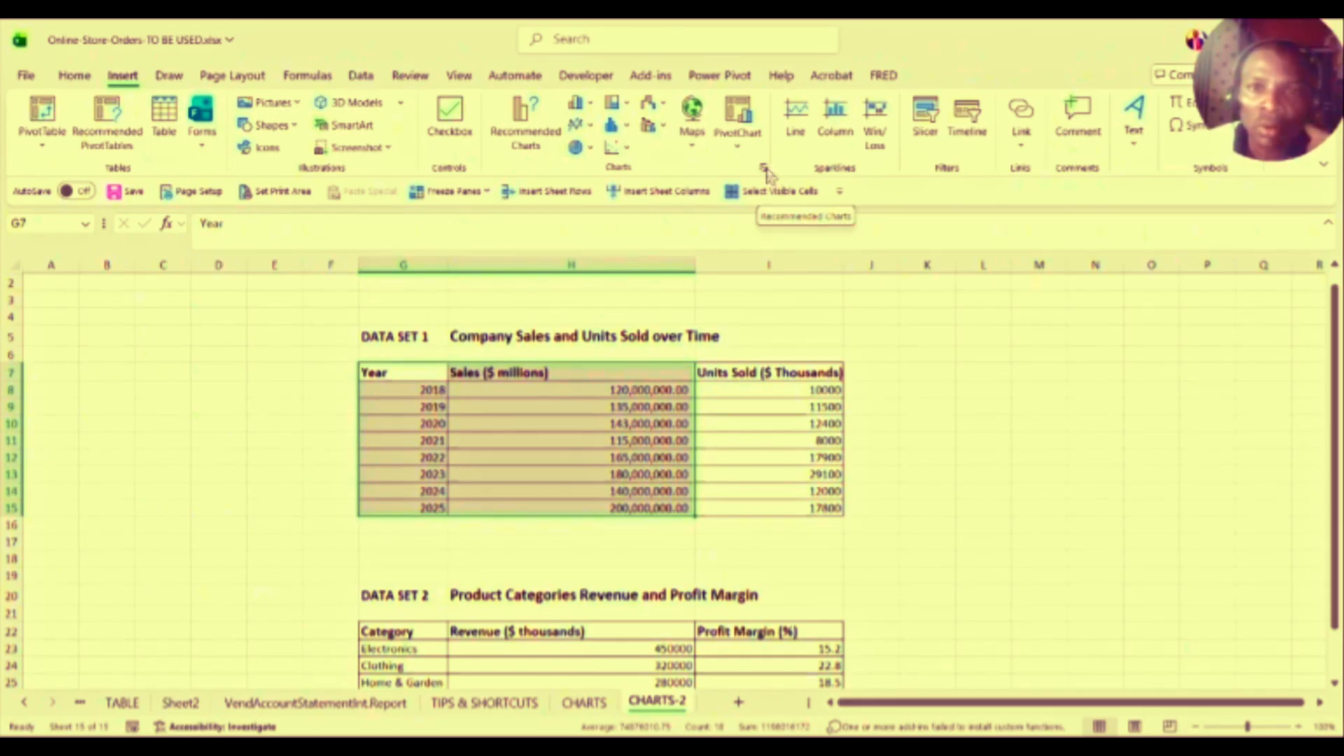
click(765, 170)
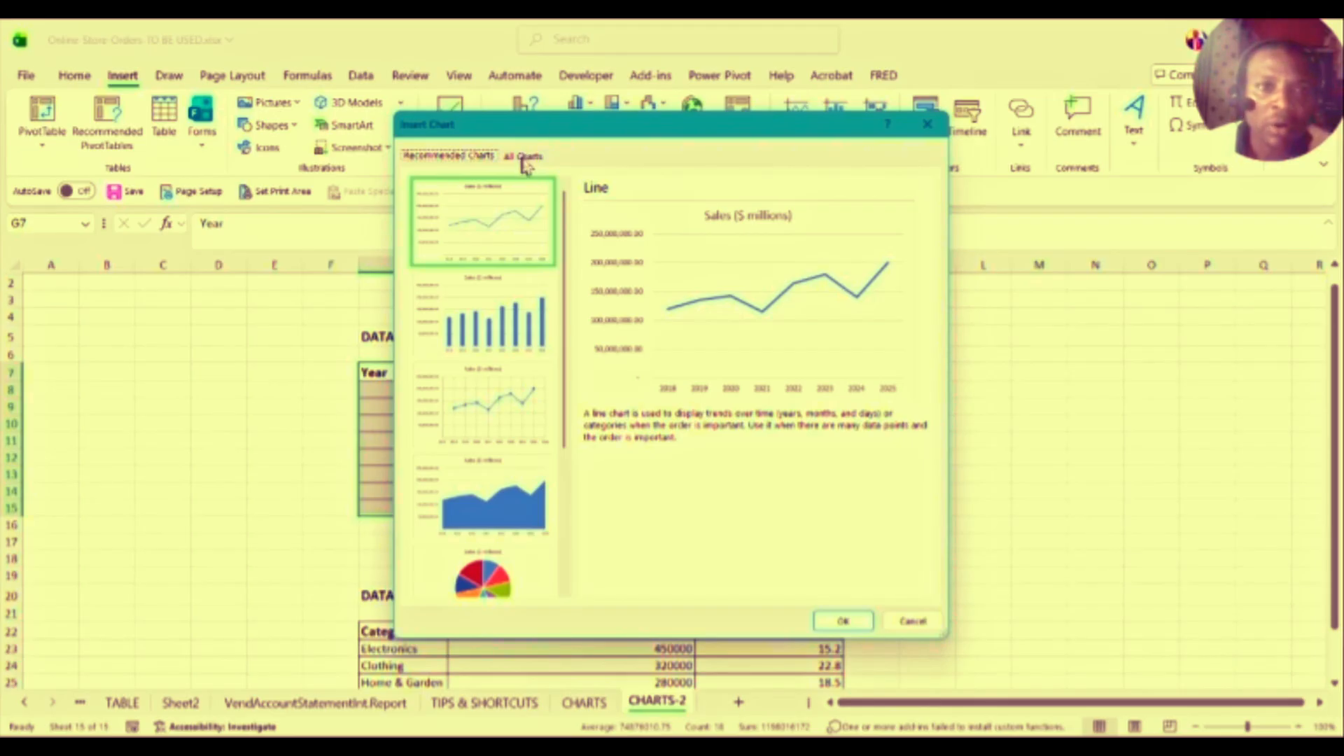
click(469, 155)
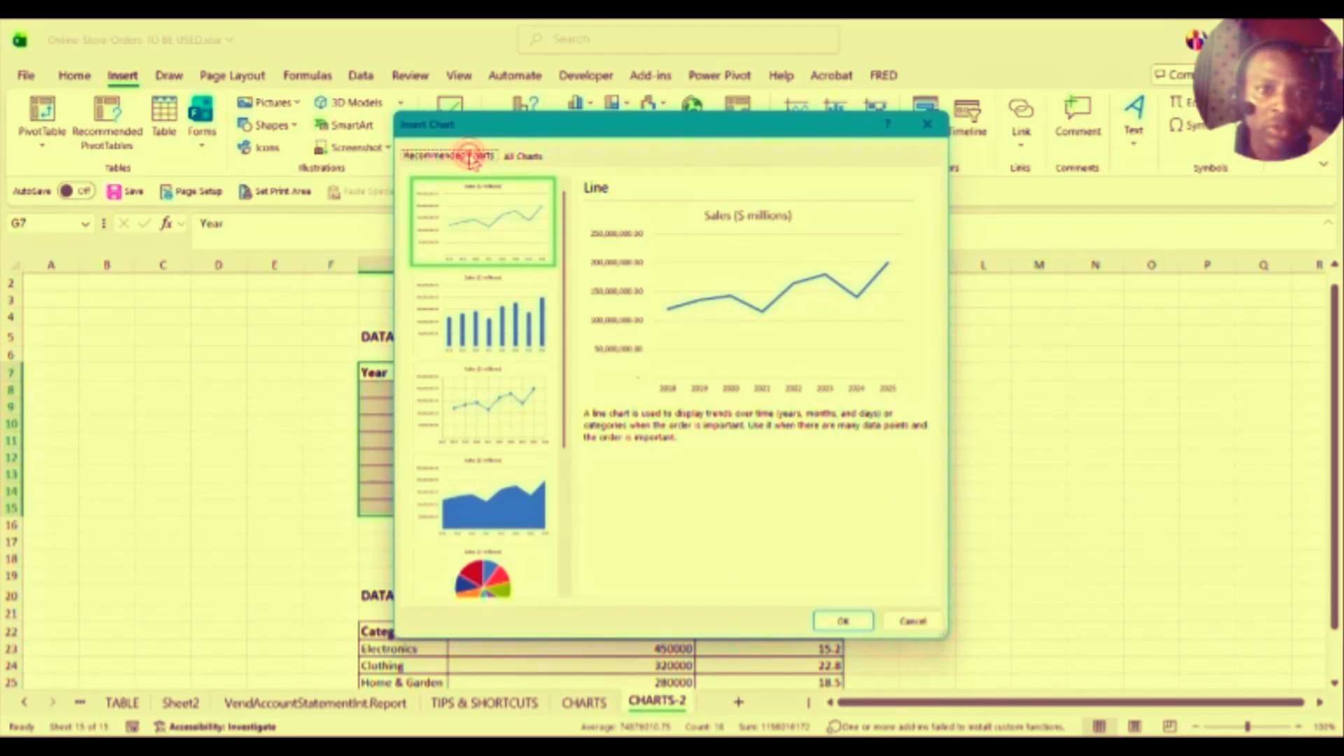
click(533, 156)
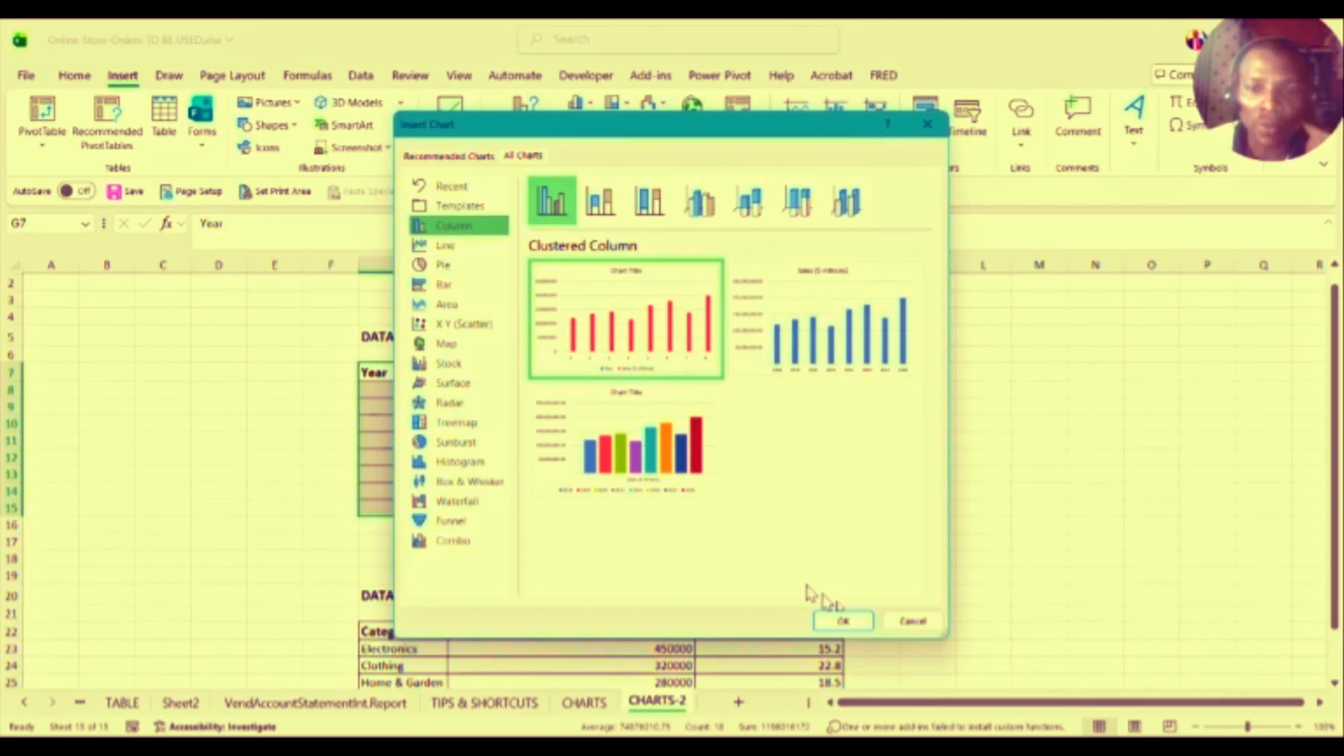
click(912, 622)
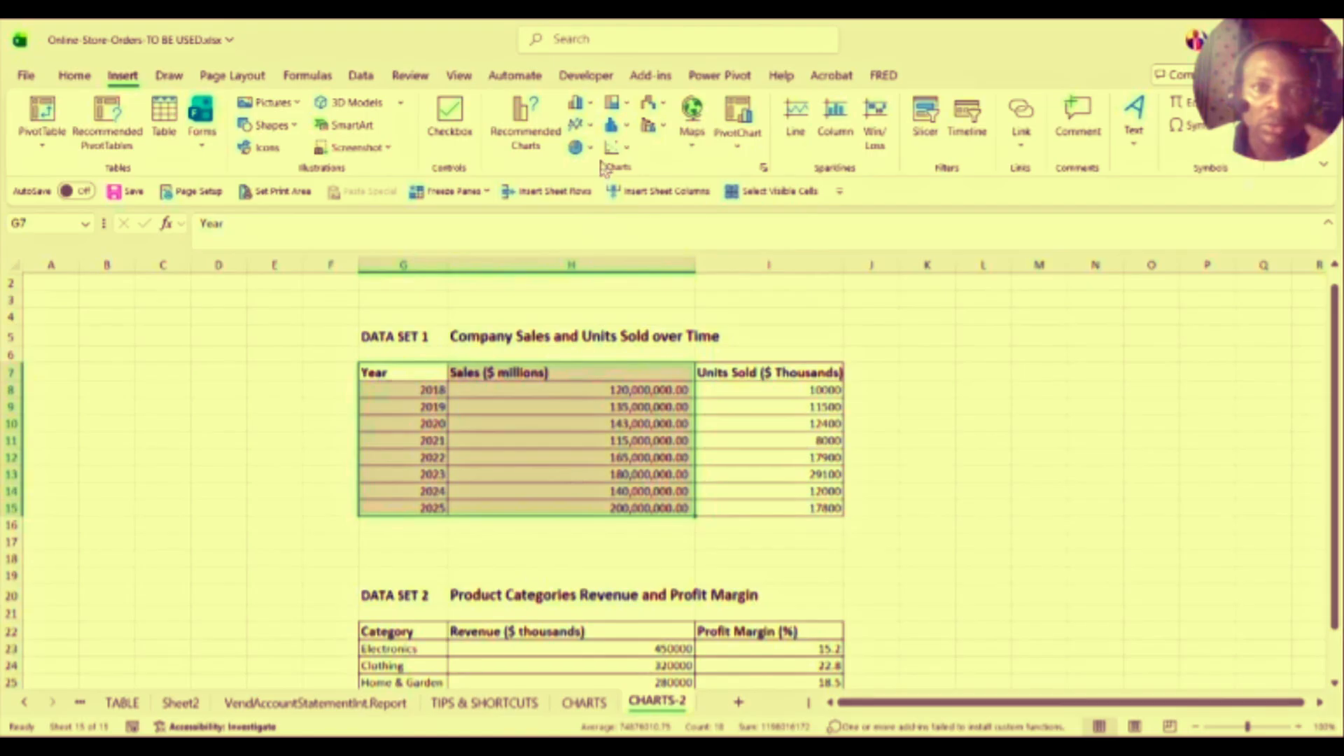
Step: Insert a Clustered Column chart of Year and Sales and drag it right of the table
click(578, 103)
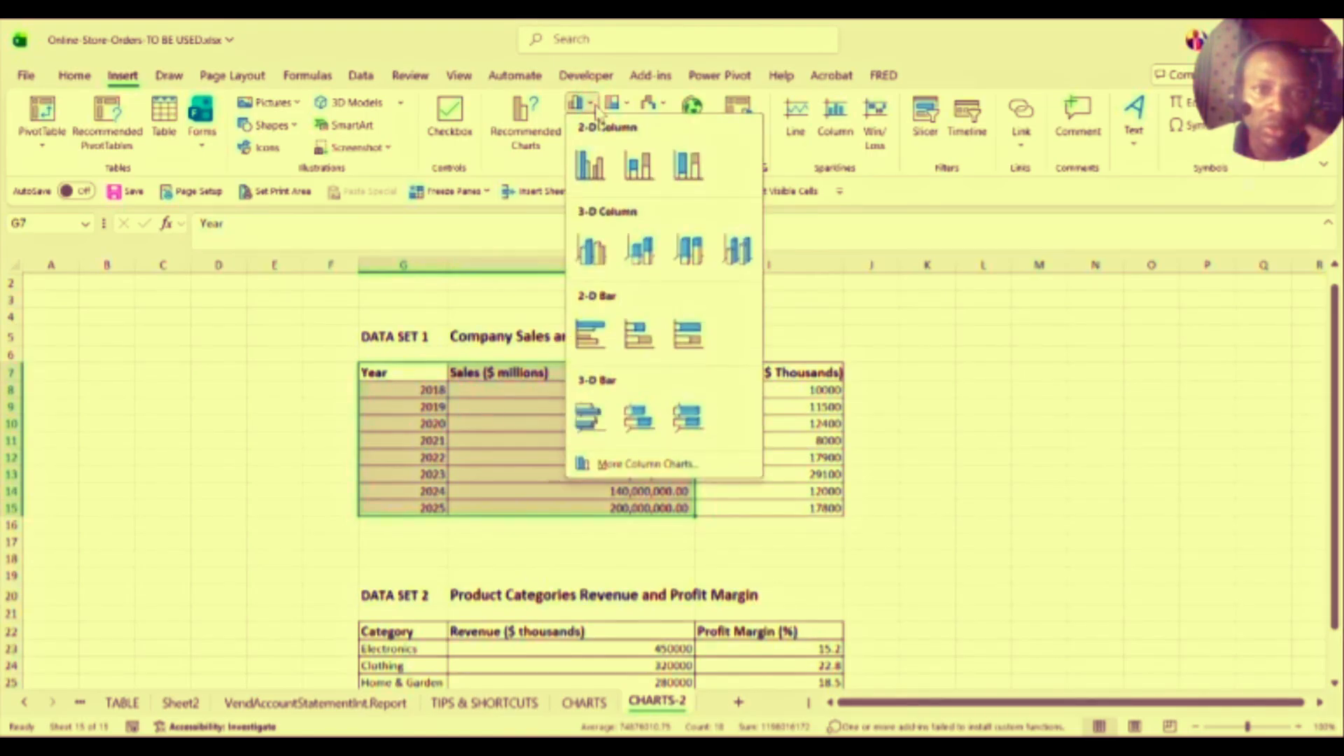
click(590, 172)
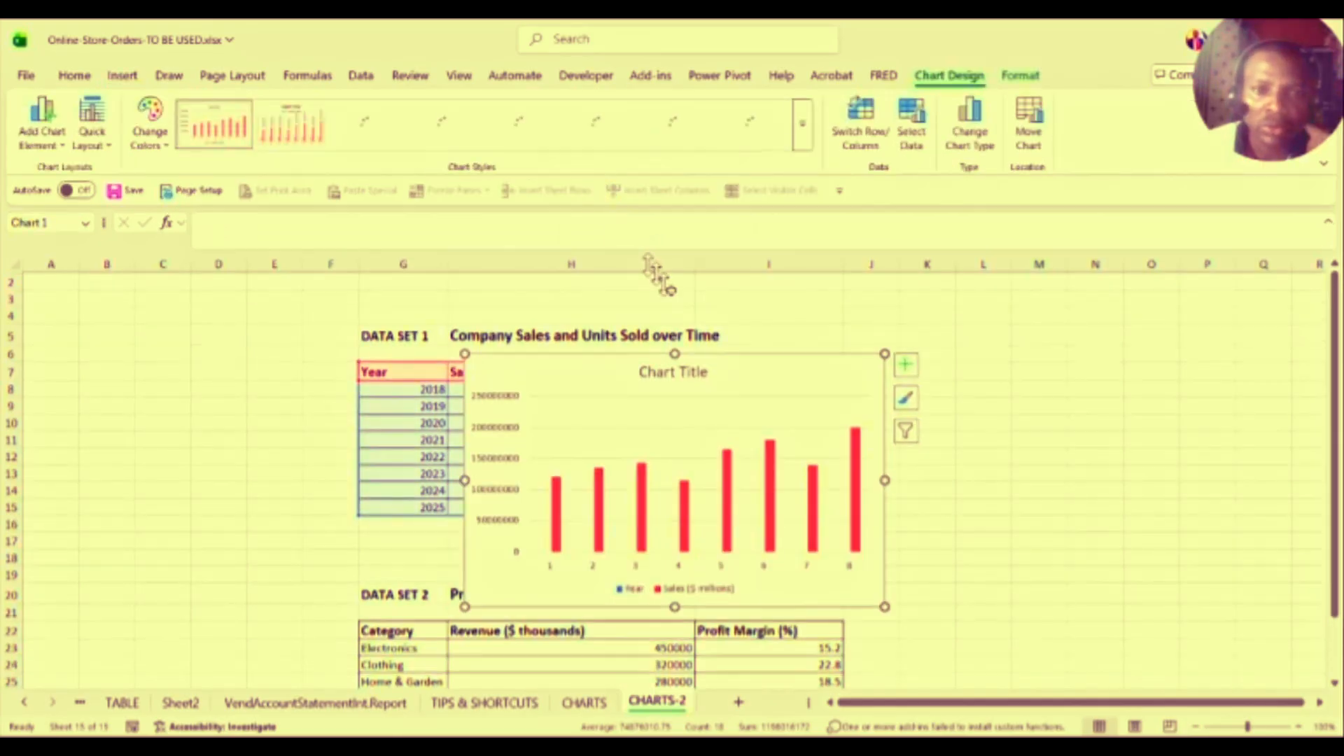
drag(741, 373, 1171, 331)
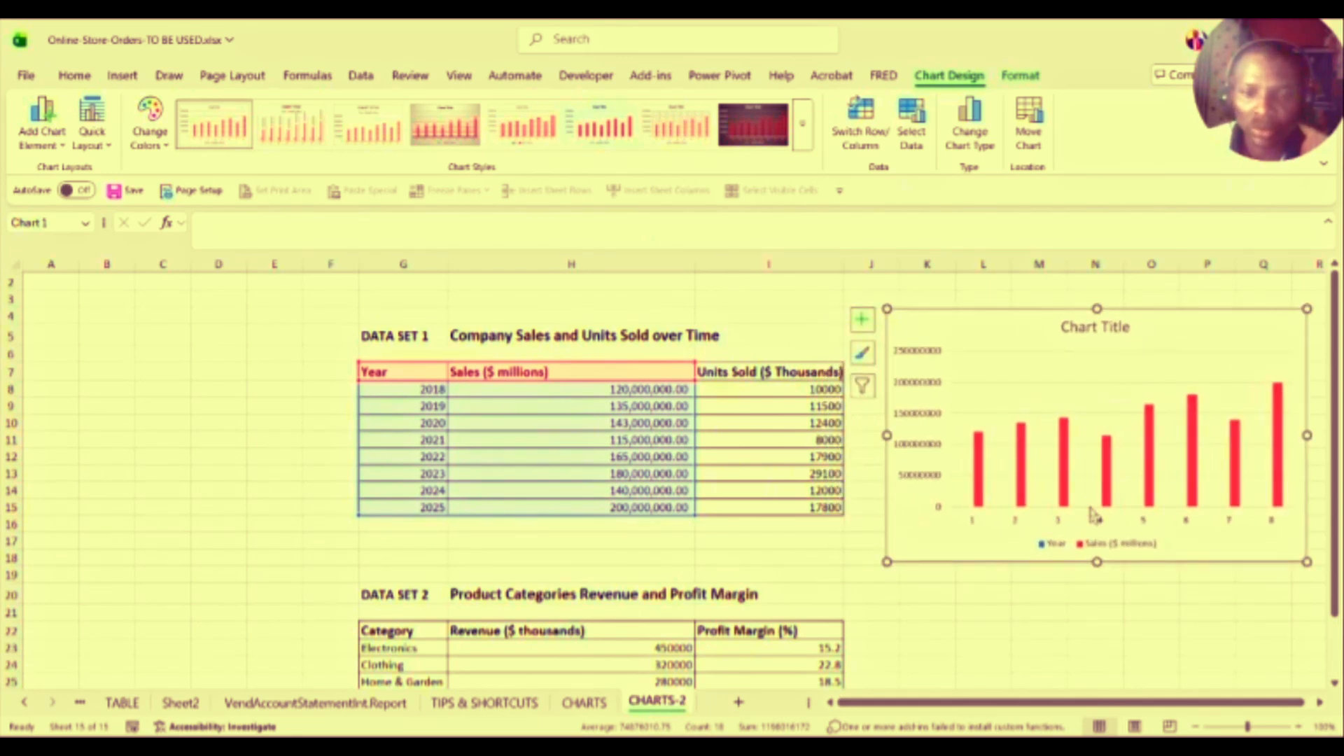
click(506, 413)
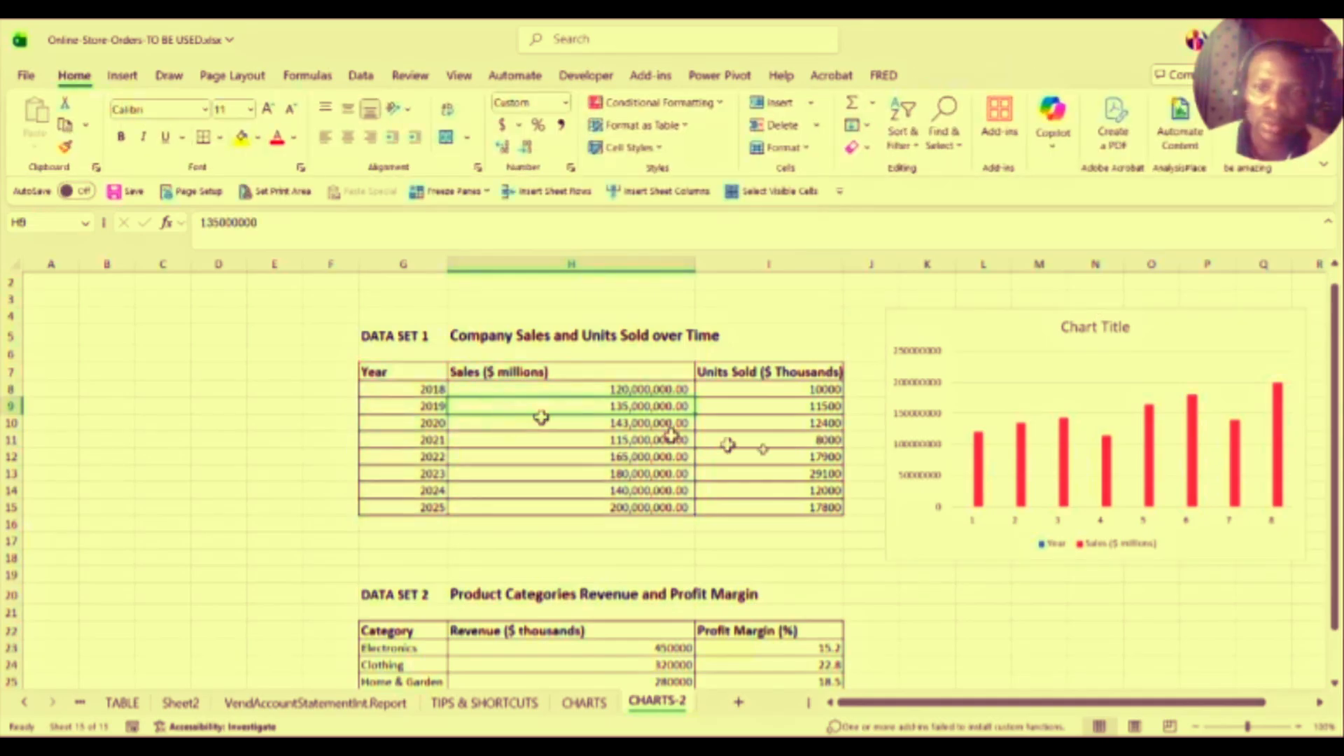
Step: Replace the placeholder 'Chart Title' with 'Annual Sales'
click(941, 456)
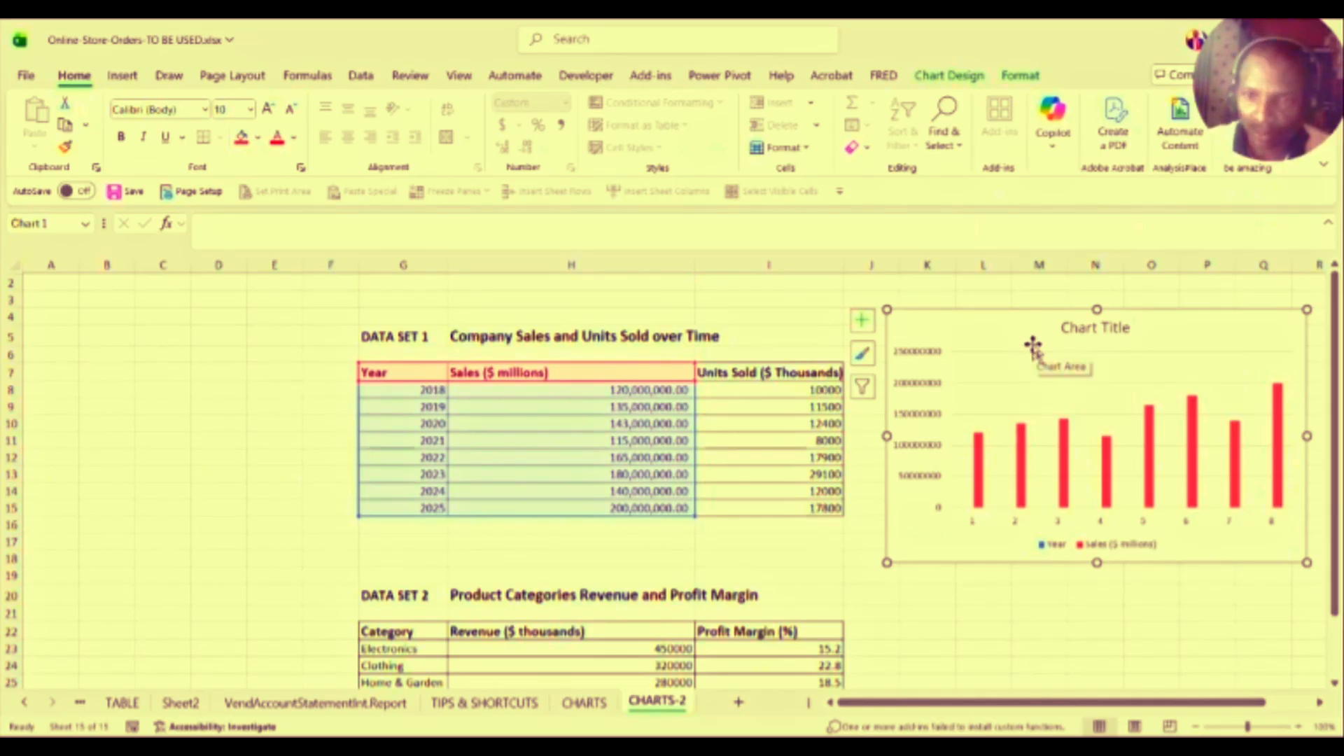
click(1069, 327)
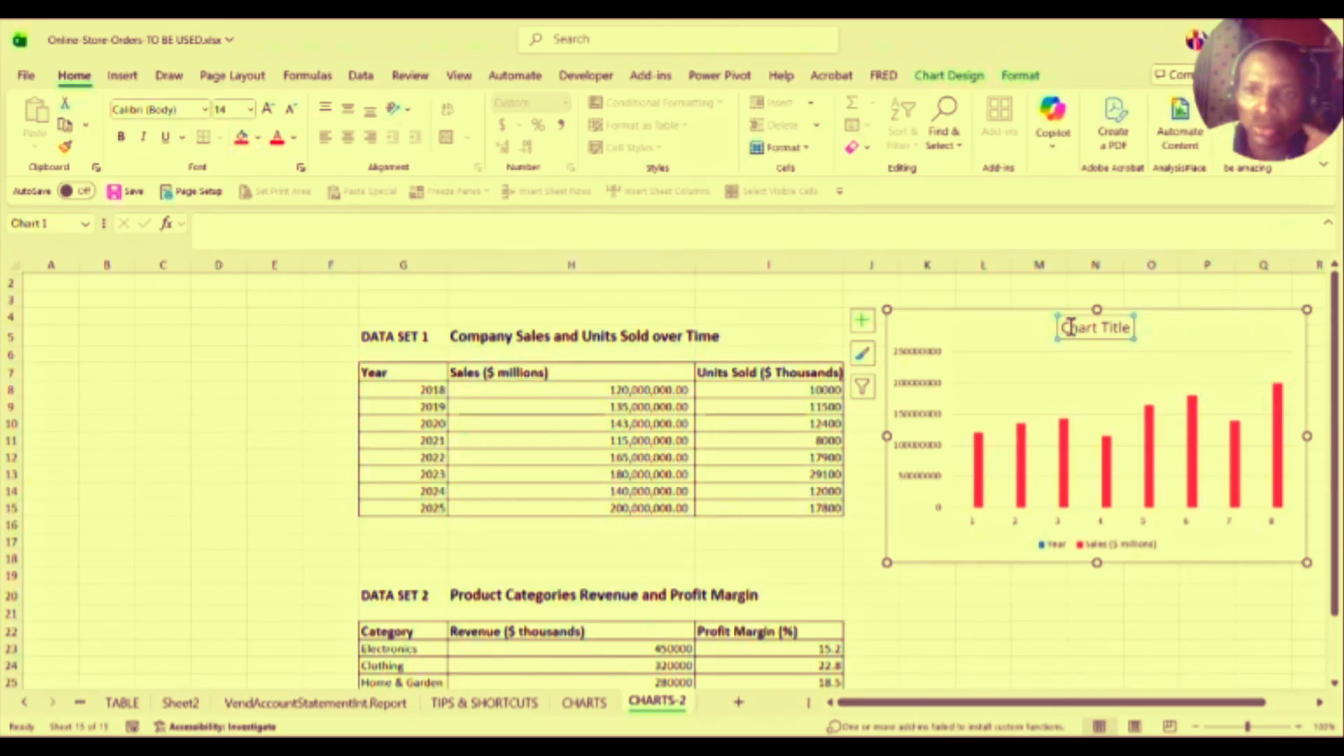
click(1129, 328)
key(BackSpace)
key(BackSpace)
key(BackSpace)
key(BackSpace)
key(BackSpace)
key(BackSpace)
key(BackSpace)
key(BackSpace)
key(BackSpace)
key(BackSpace)
key(BackSpace)
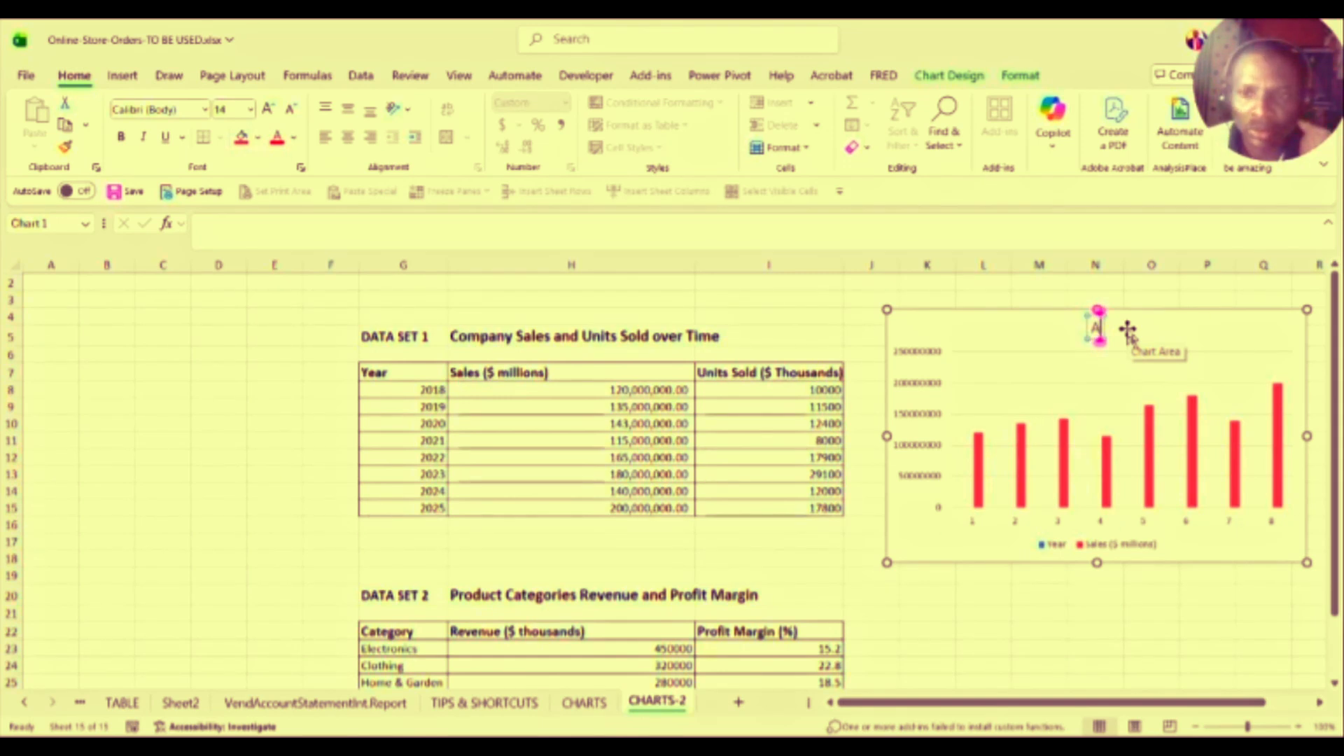
text(An)
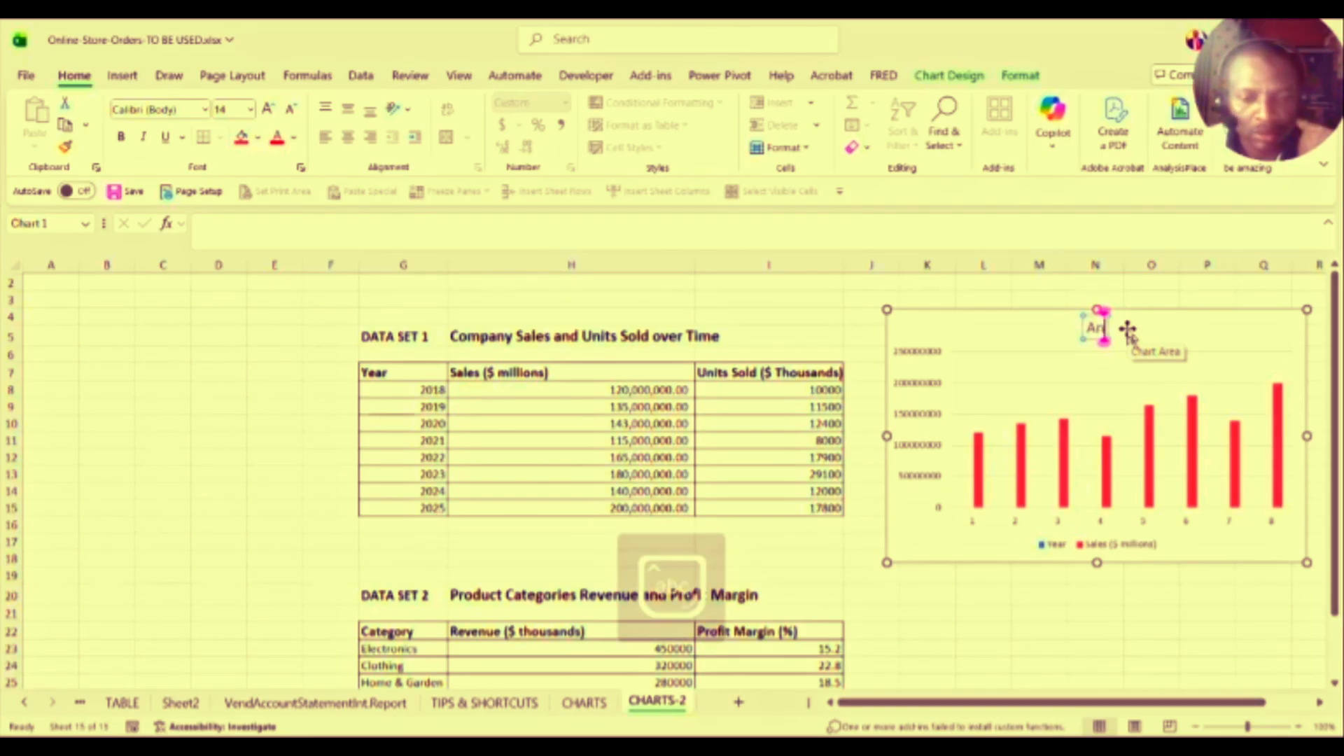
text(nu)
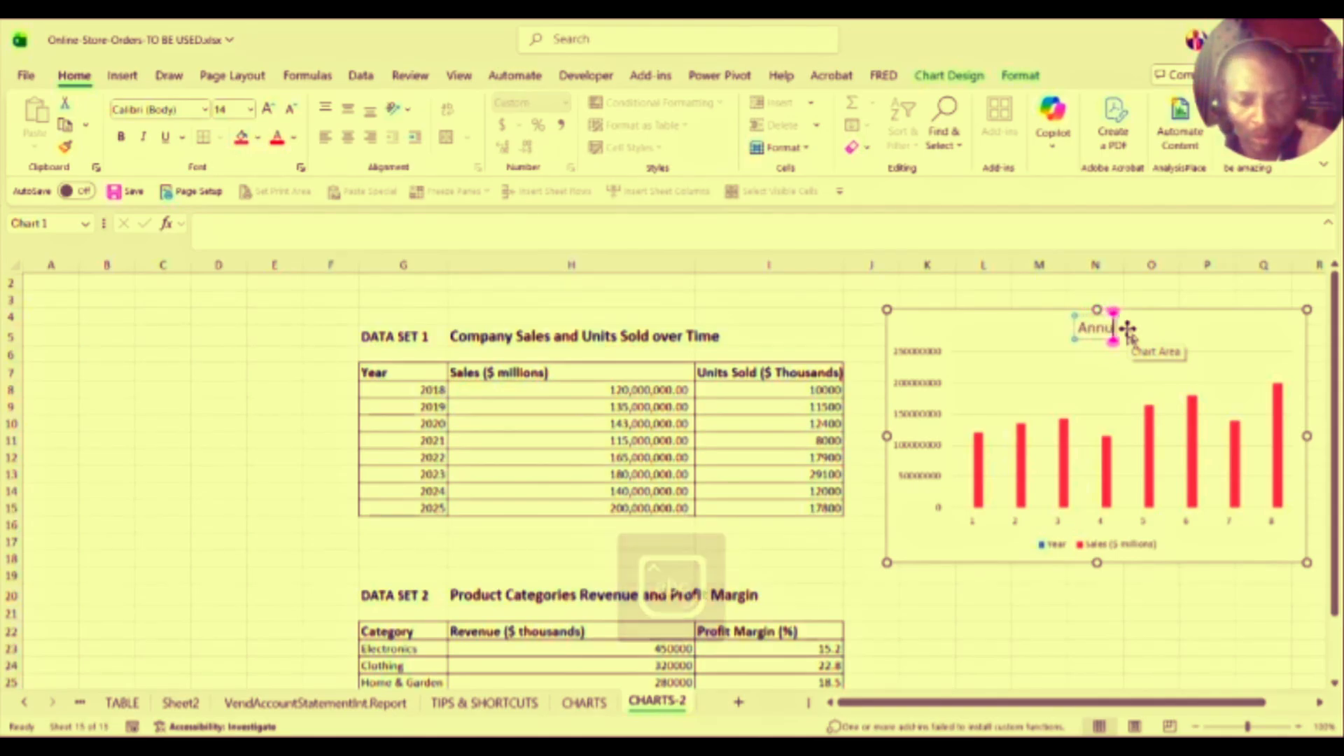
text(al)
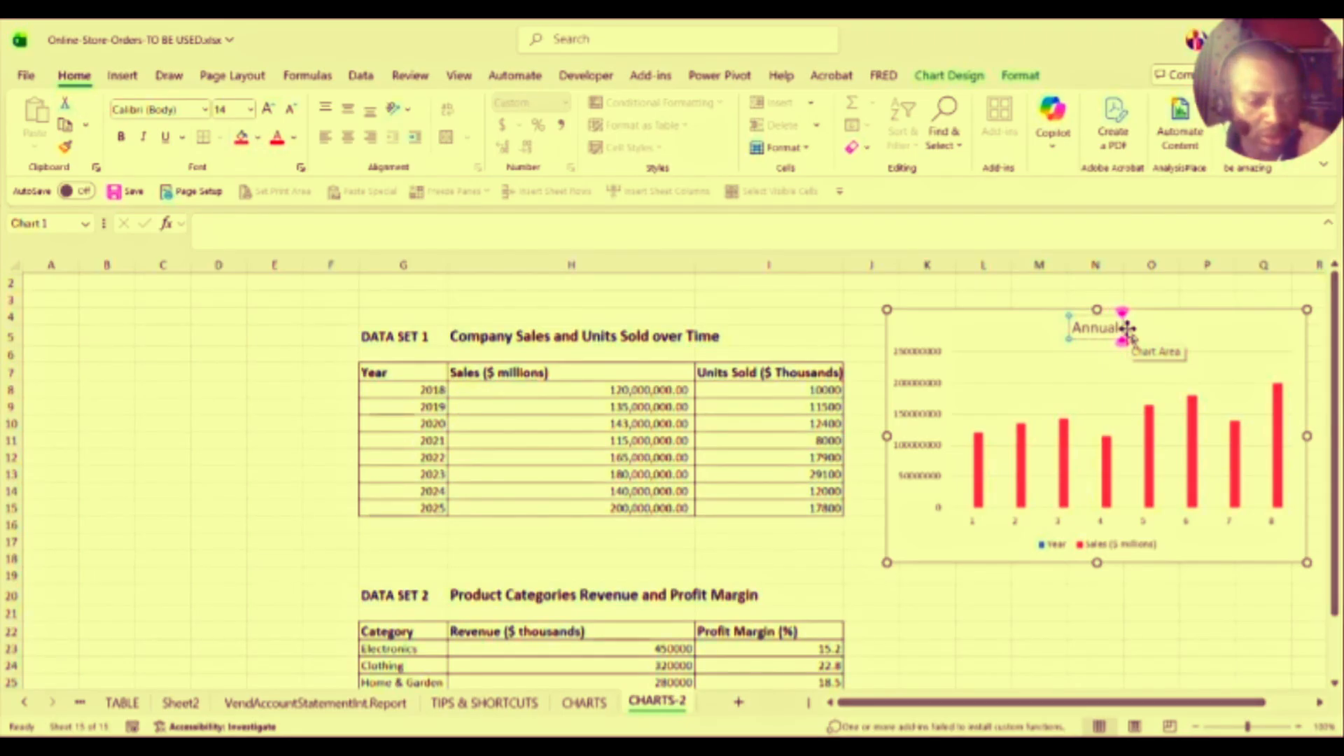
text( Sa)
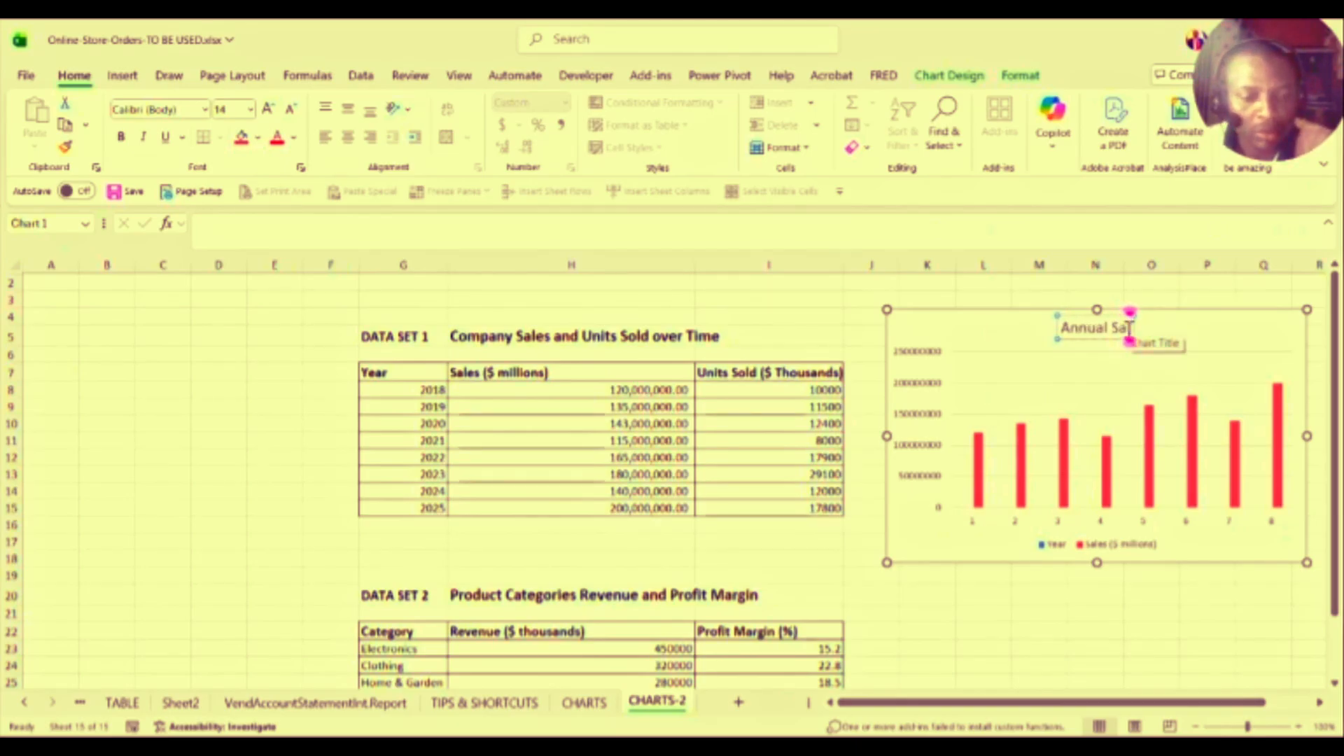
text(les)
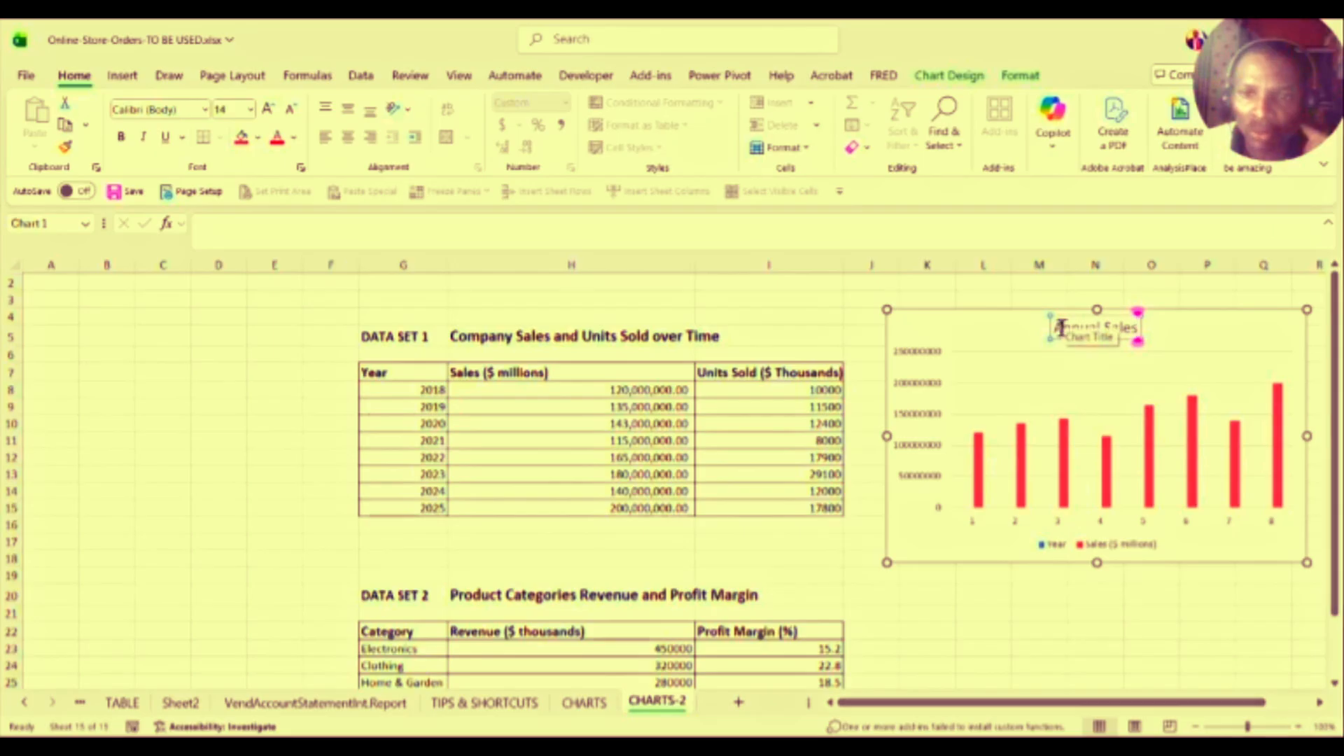
Step: Make the Annual Sales title text bold
drag(1052, 328, 1135, 333)
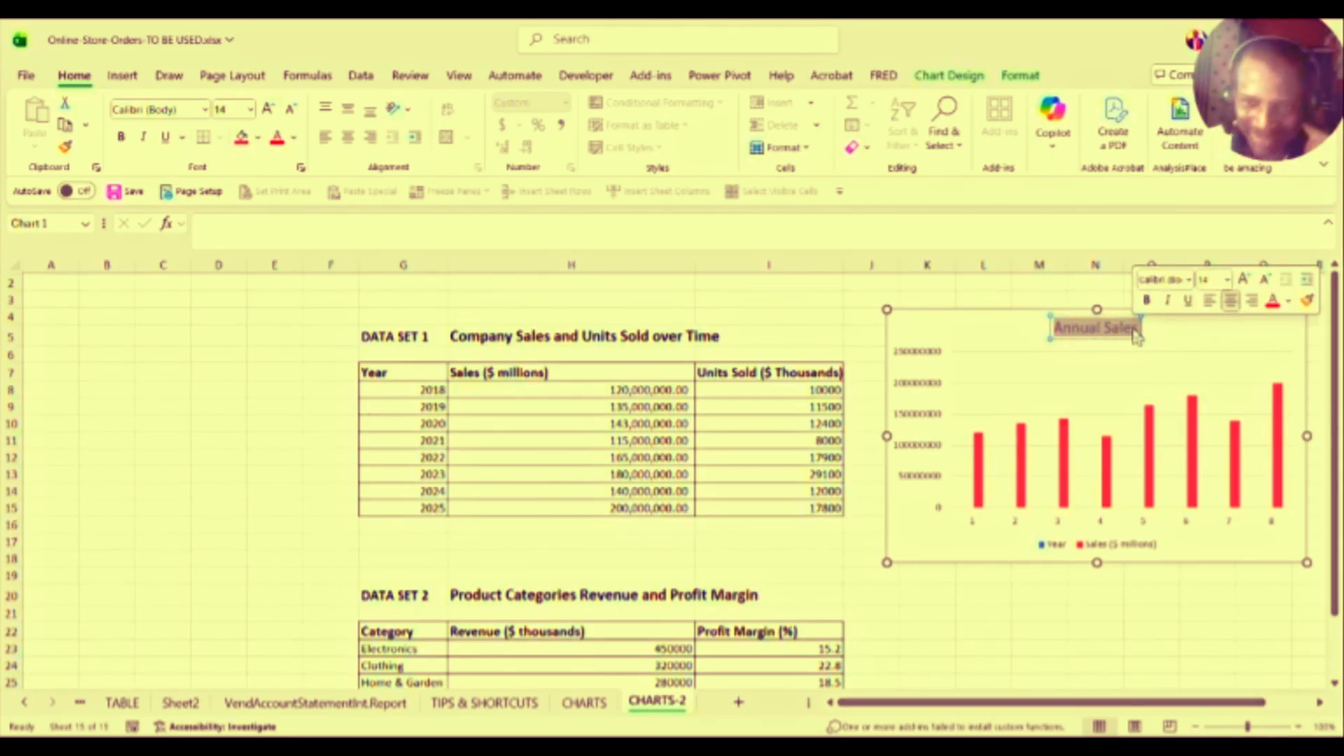
click(1146, 301)
click(1152, 323)
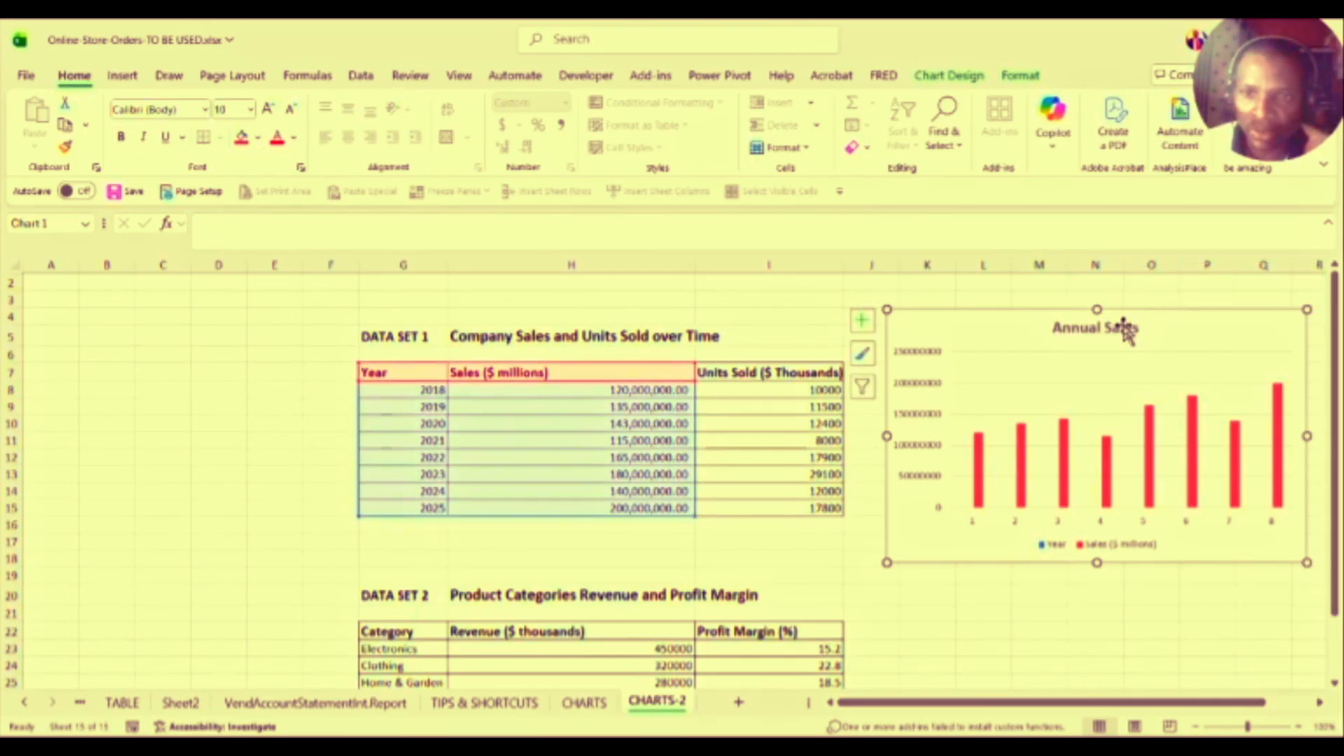
click(1125, 328)
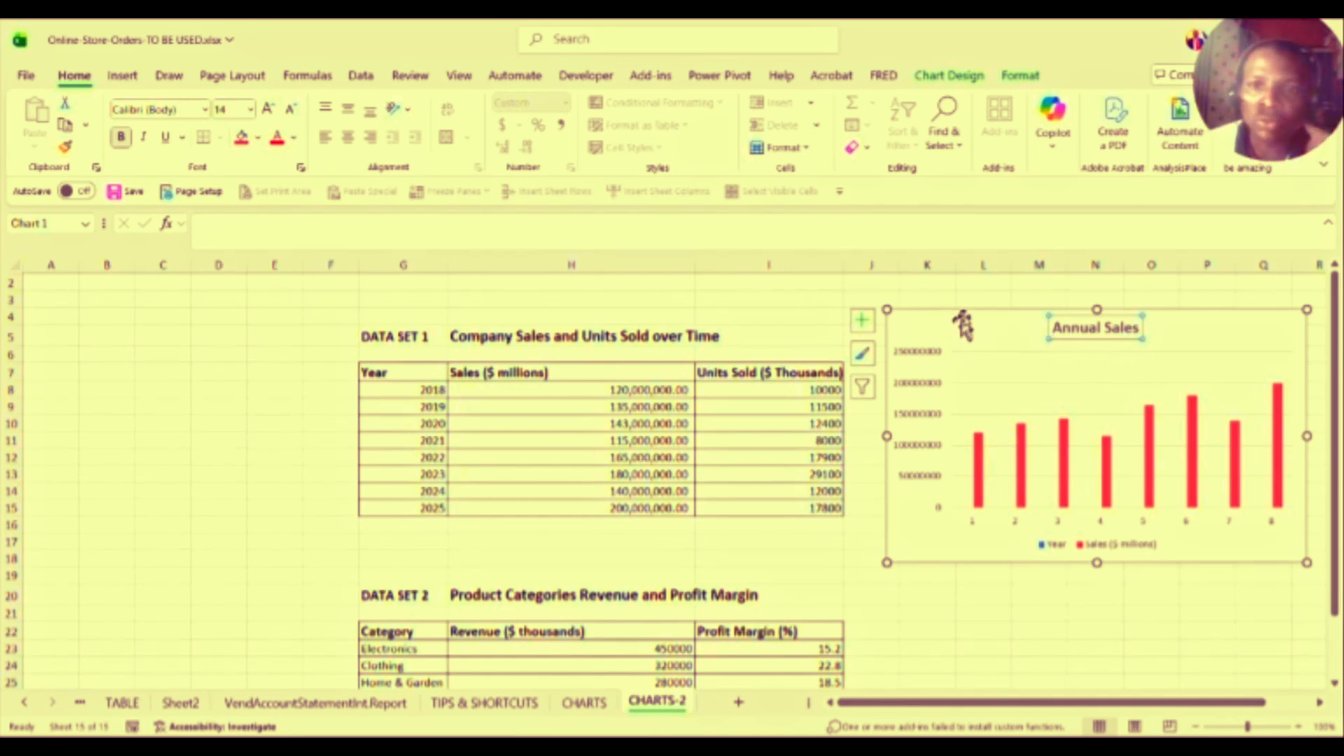
click(967, 311)
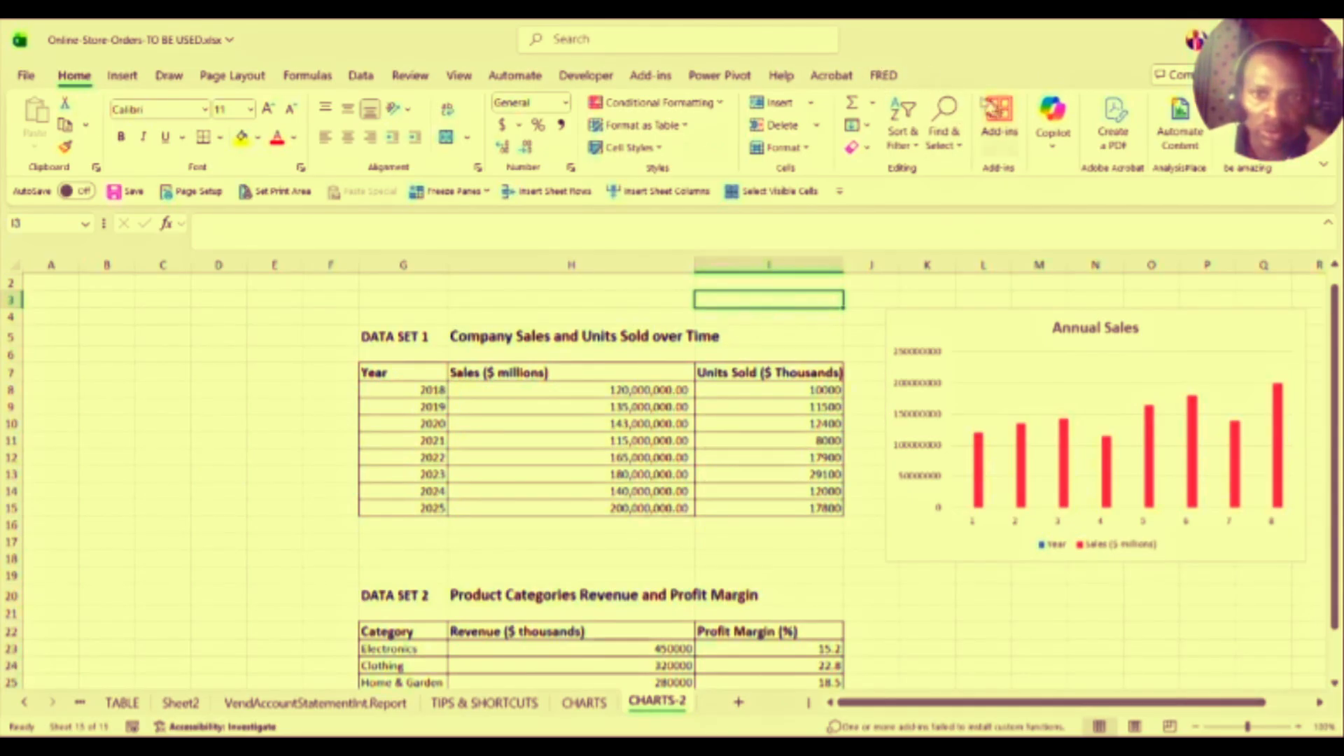
Step: Apply Chart Style 2 from the Chart Design styles gallery to the Annual Sales chart
click(1008, 307)
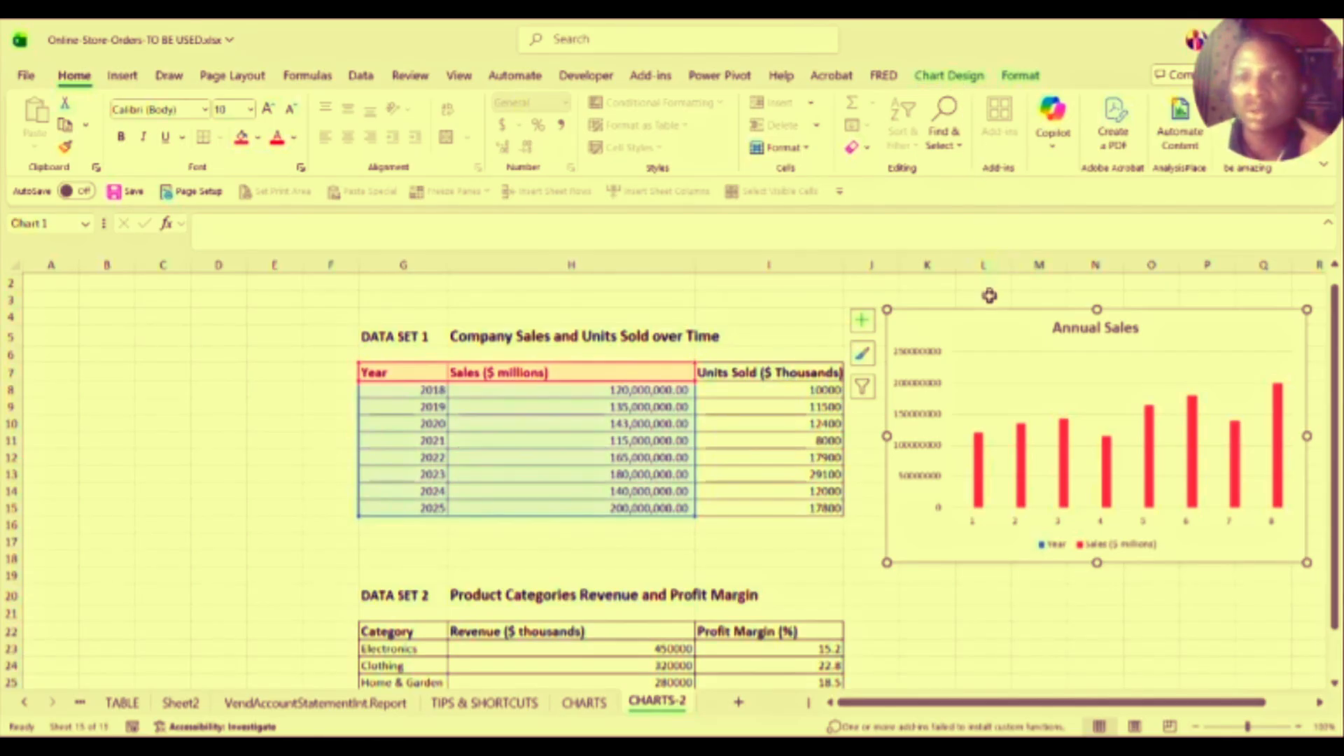
click(940, 78)
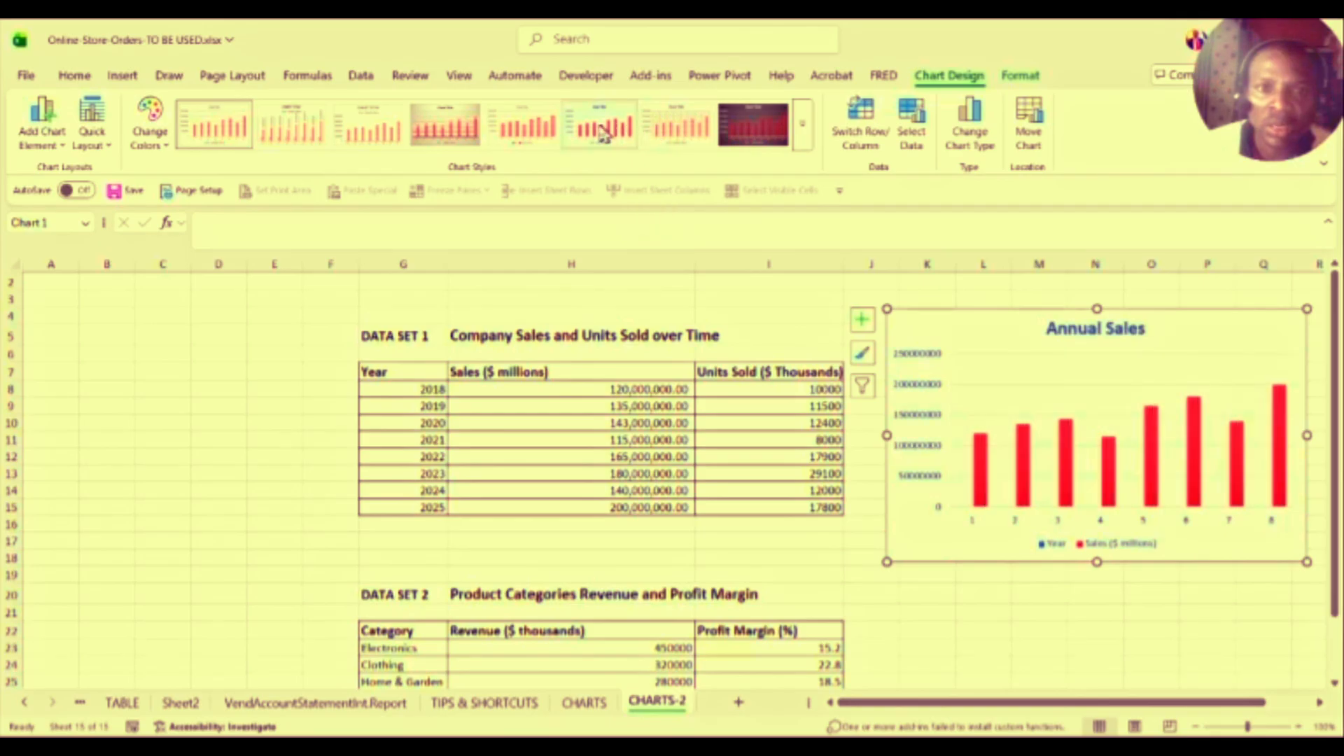
click(806, 130)
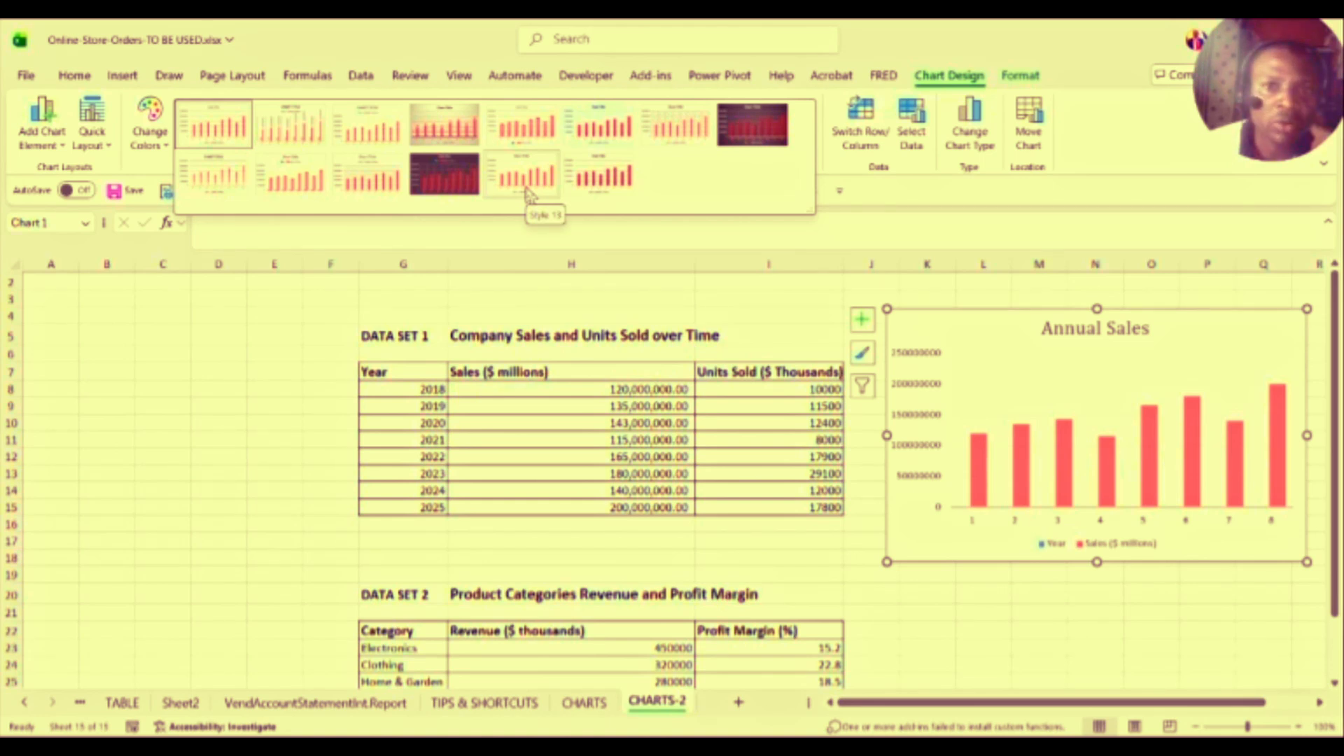
click(294, 135)
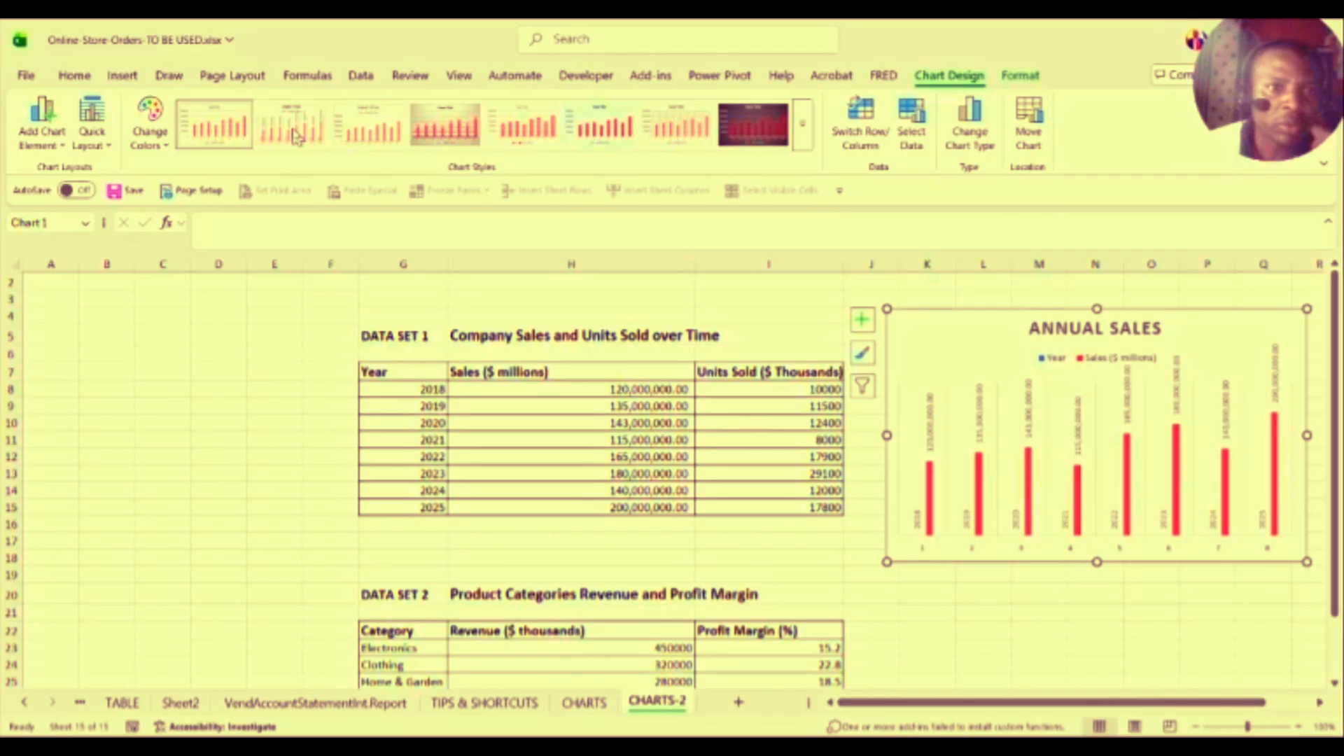
click(165, 147)
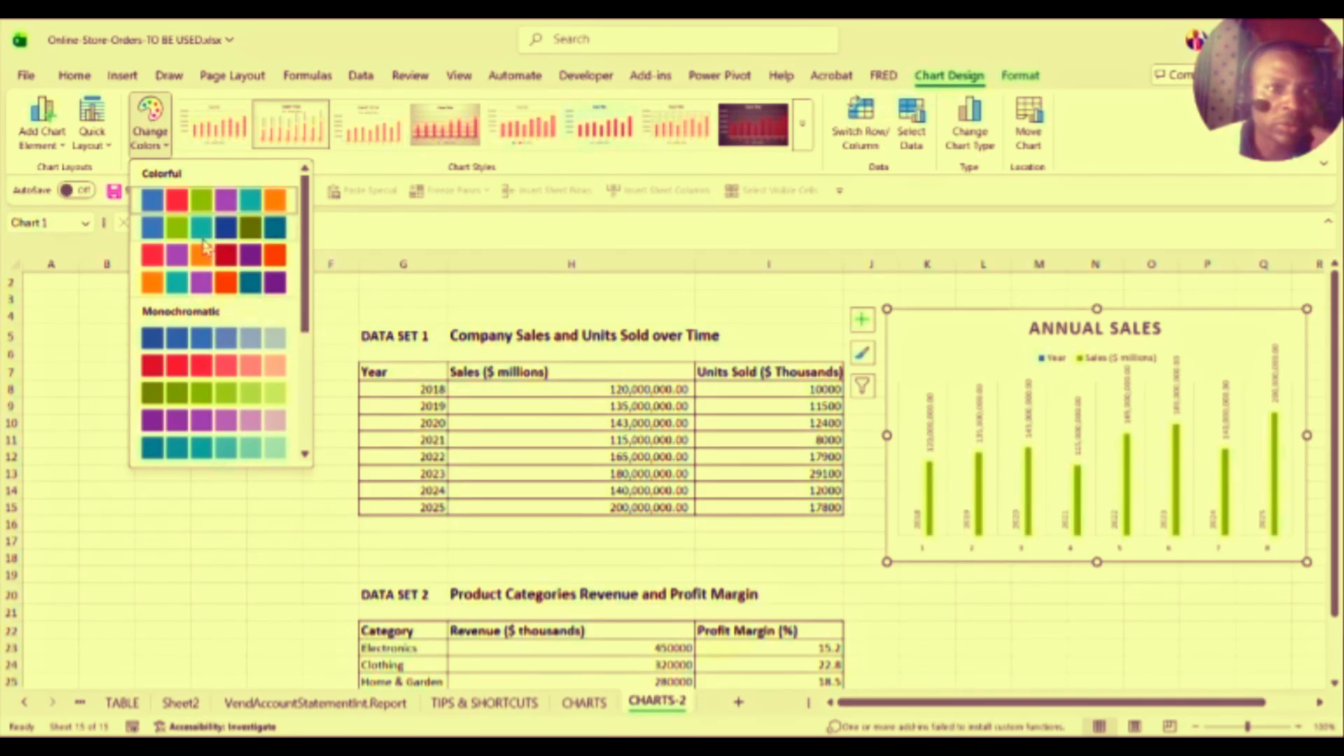
Step: Try Quick Layouts 1, 5 and 9, ending with axis titles and a legend
click(108, 147)
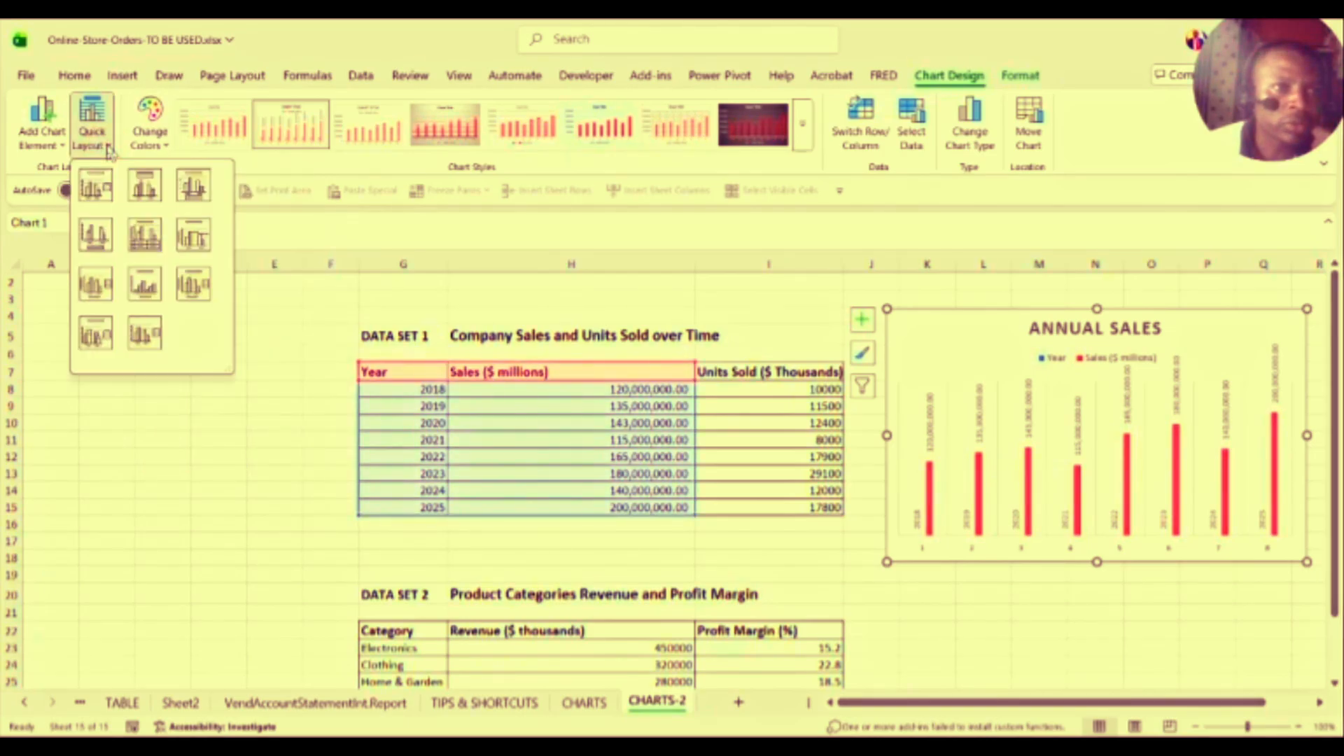
click(95, 197)
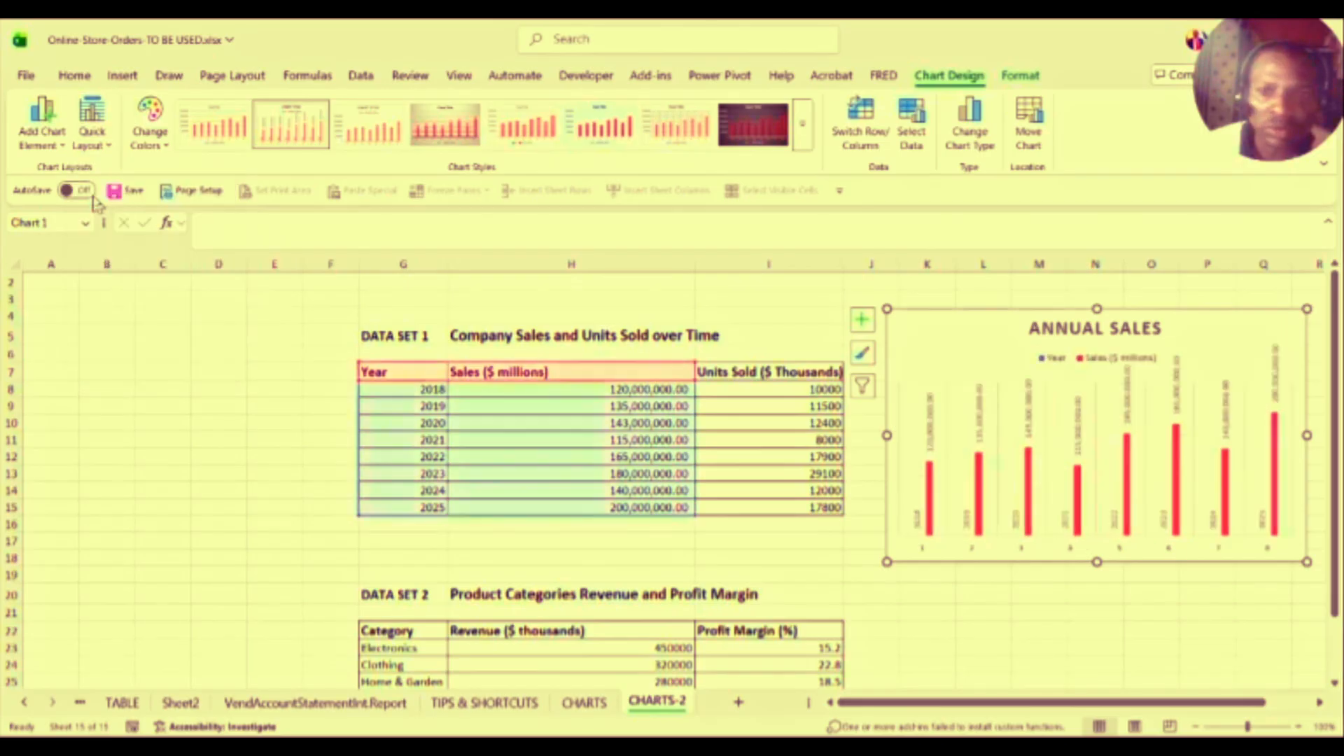
click(109, 149)
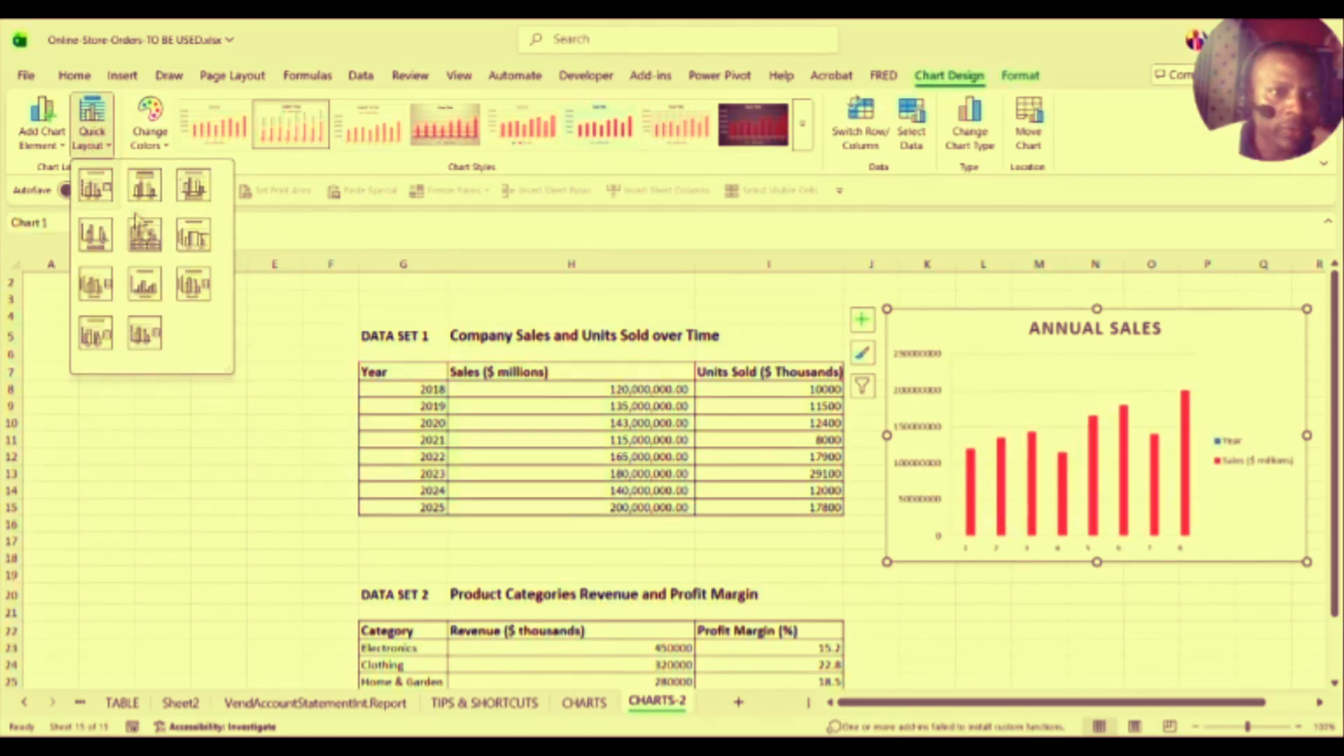
click(144, 237)
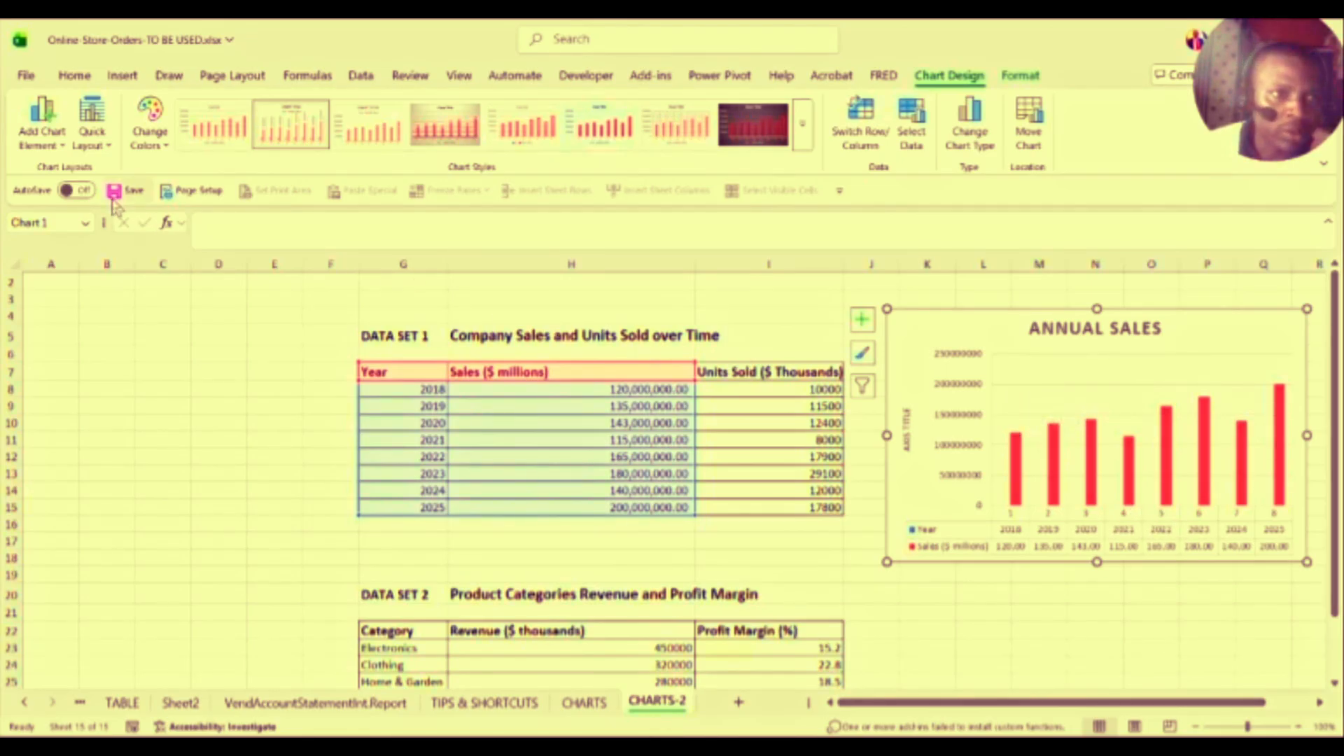
click(105, 140)
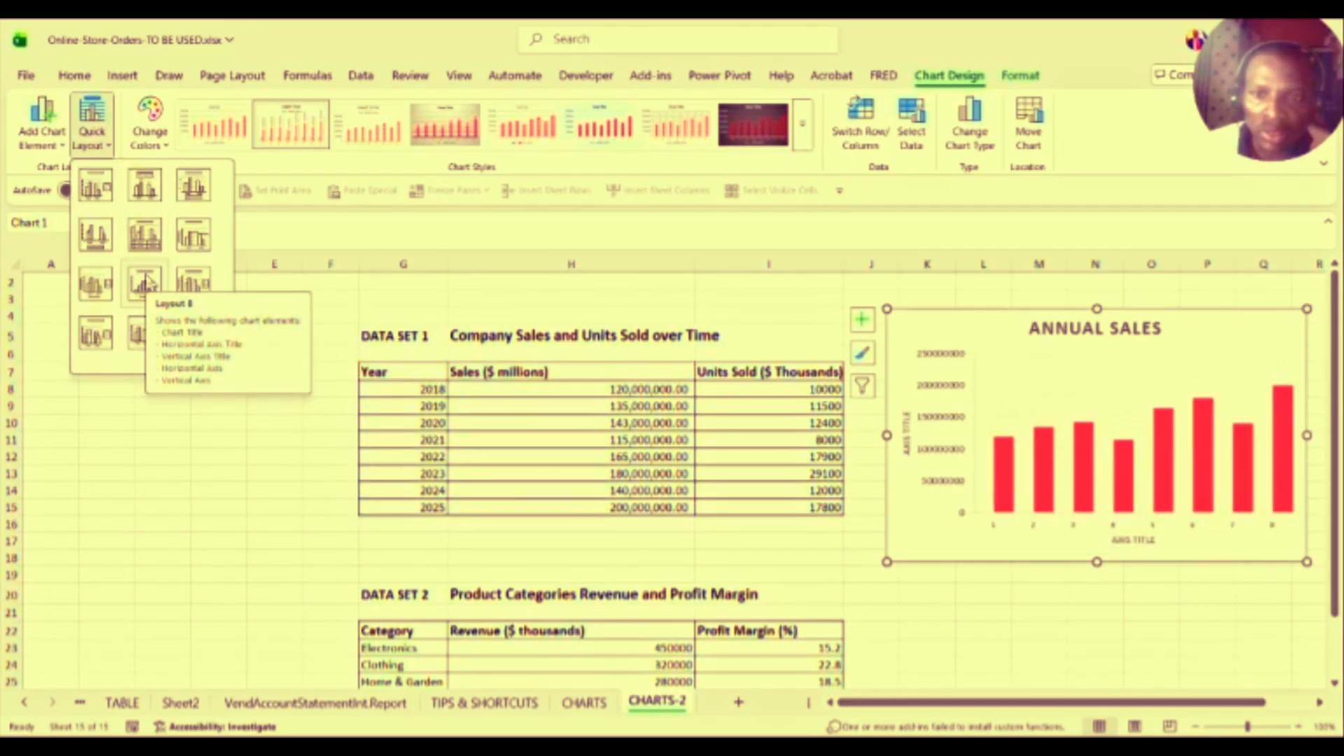
click(188, 278)
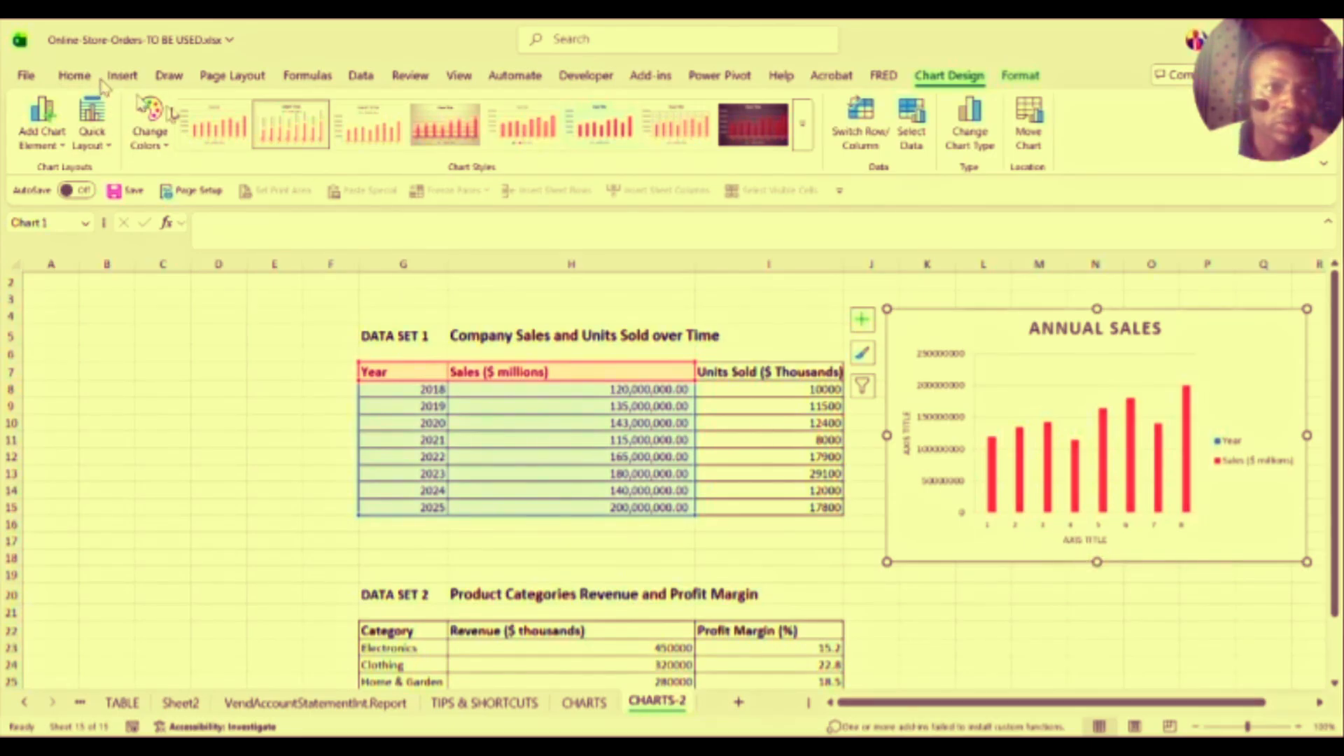
Step: Switch the chart back to Chart Style 1
click(222, 133)
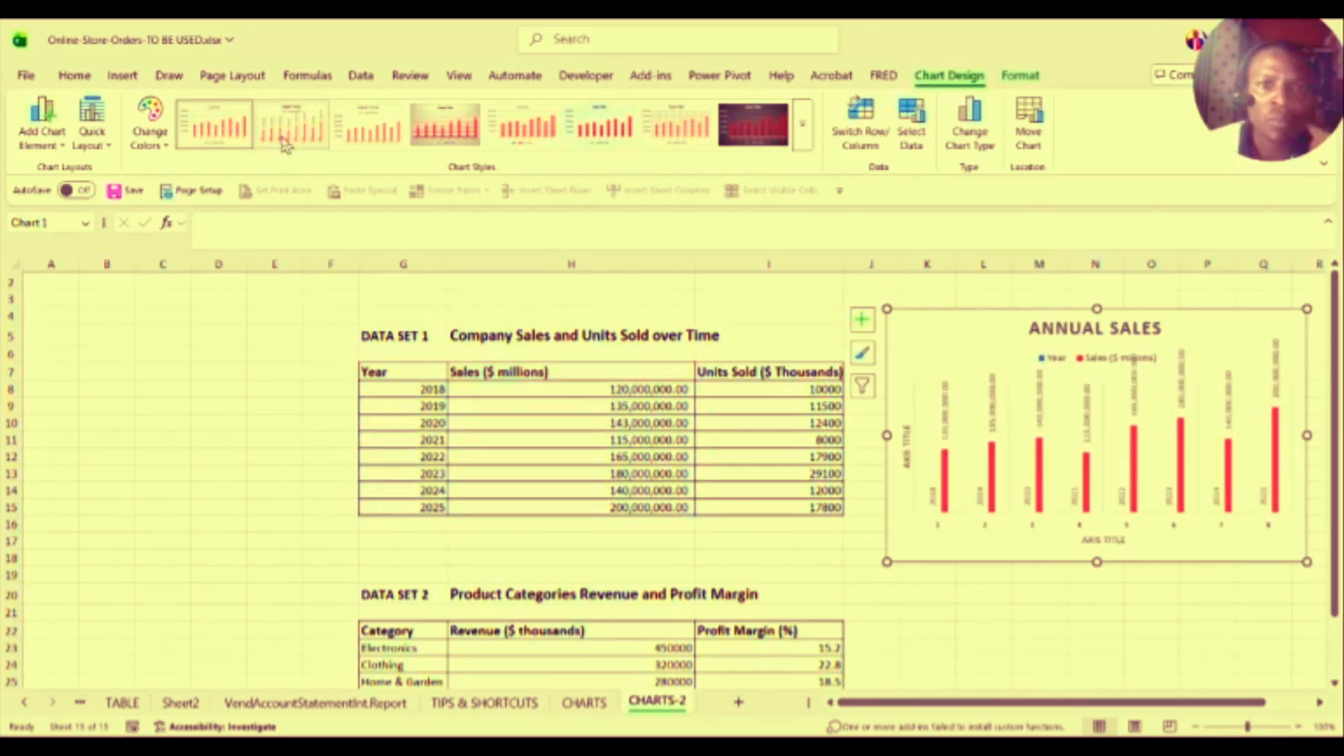
click(805, 136)
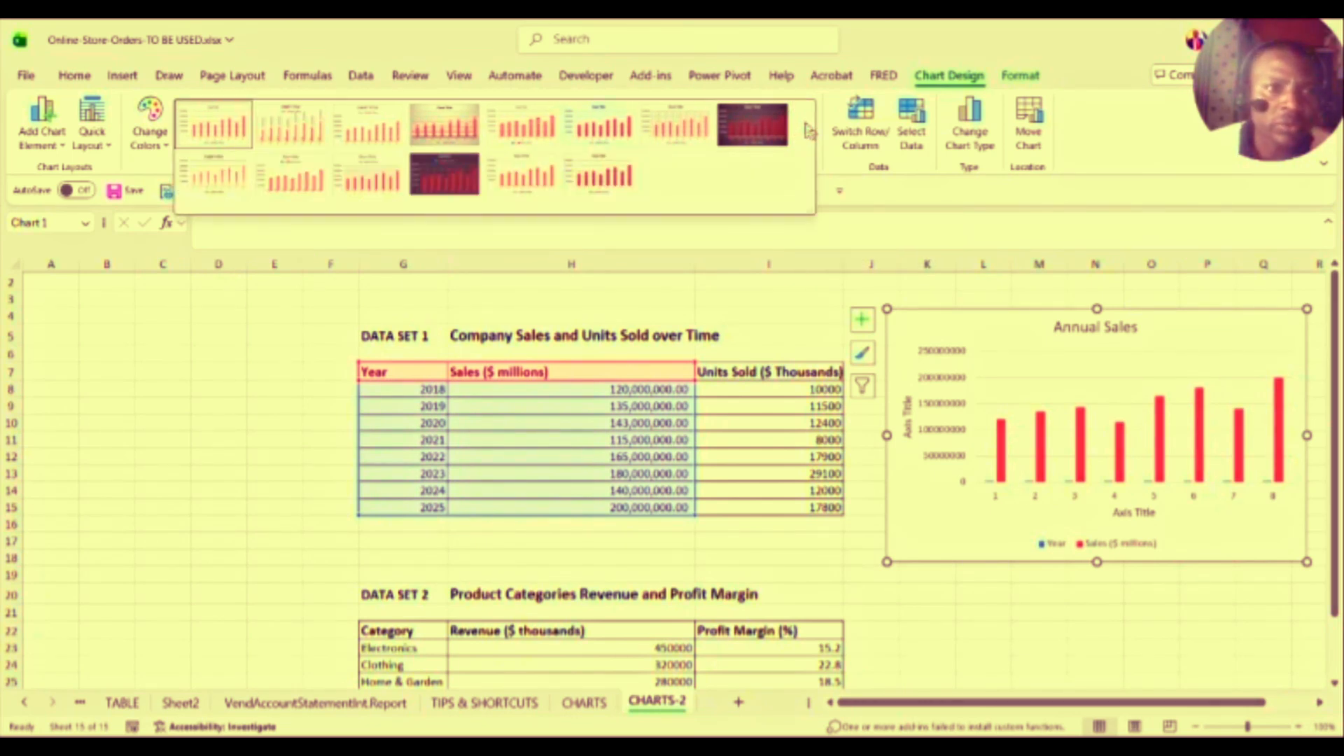
click(223, 128)
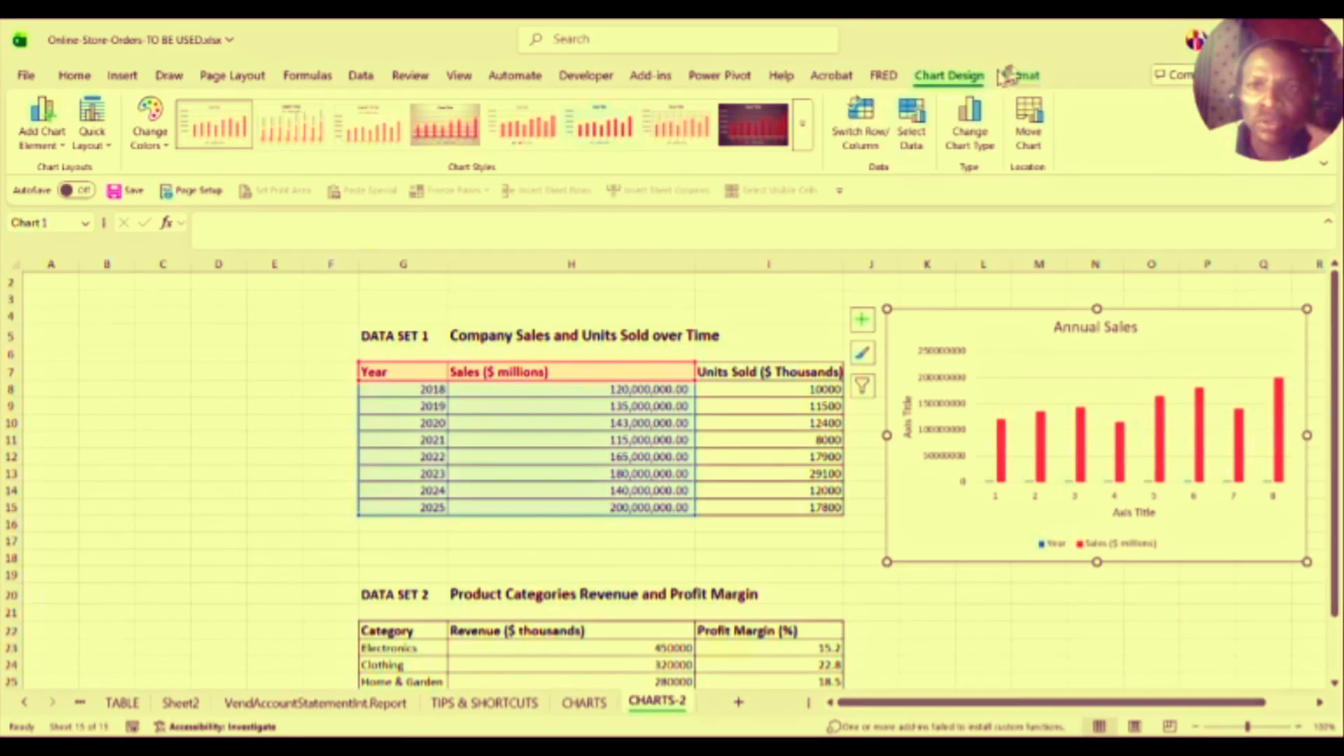
Step: On the Format tab, select the value axis, gridlines and plot area, then nudge the chart left
click(1019, 77)
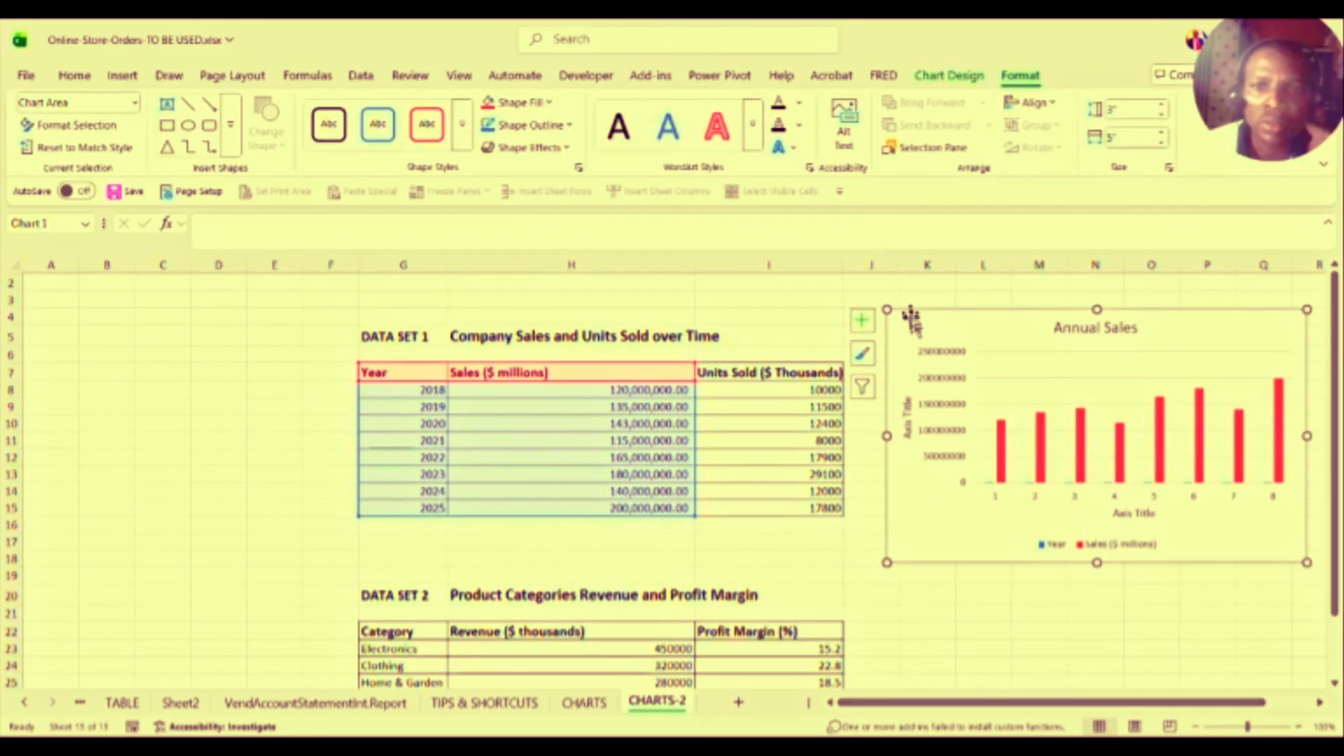
click(929, 352)
click(1011, 378)
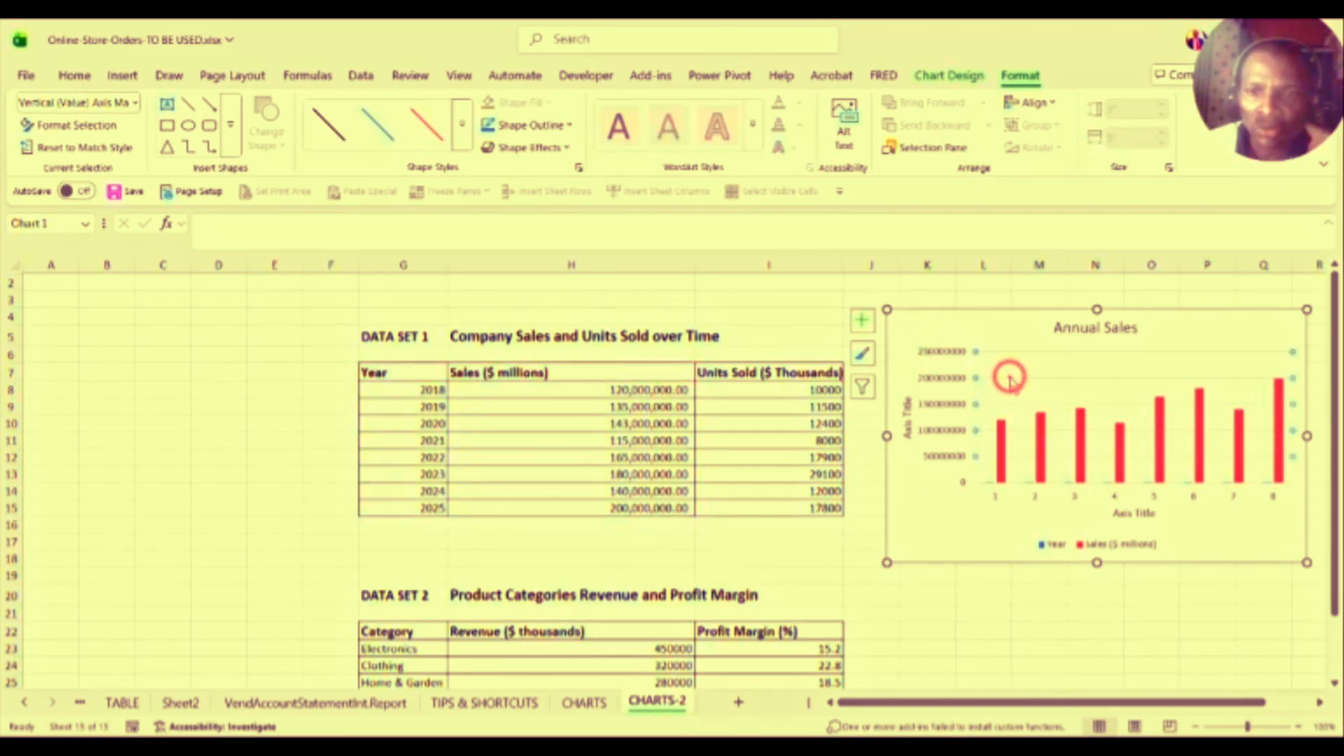
click(1054, 420)
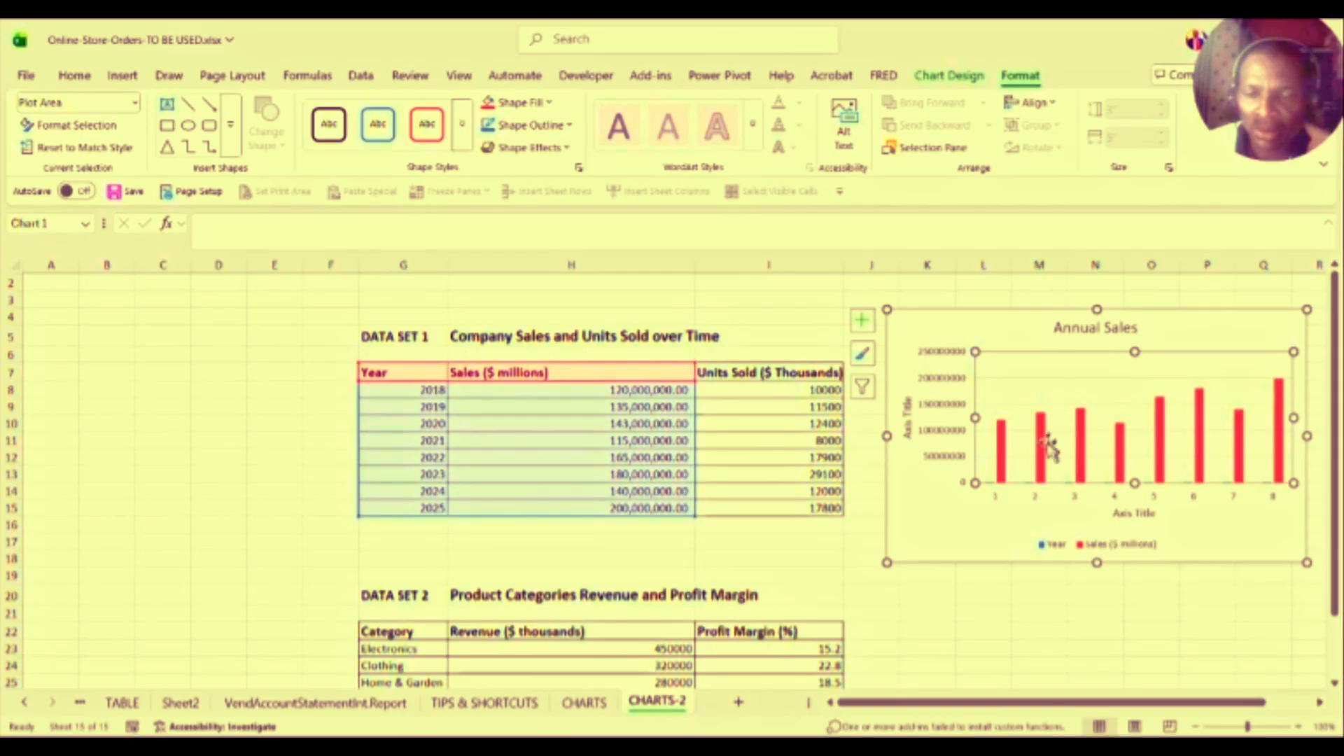
mouse_move(1020, 309)
mouse_down()
mouse_move(969, 313)
mouse_move(1015, 310)
mouse_up()
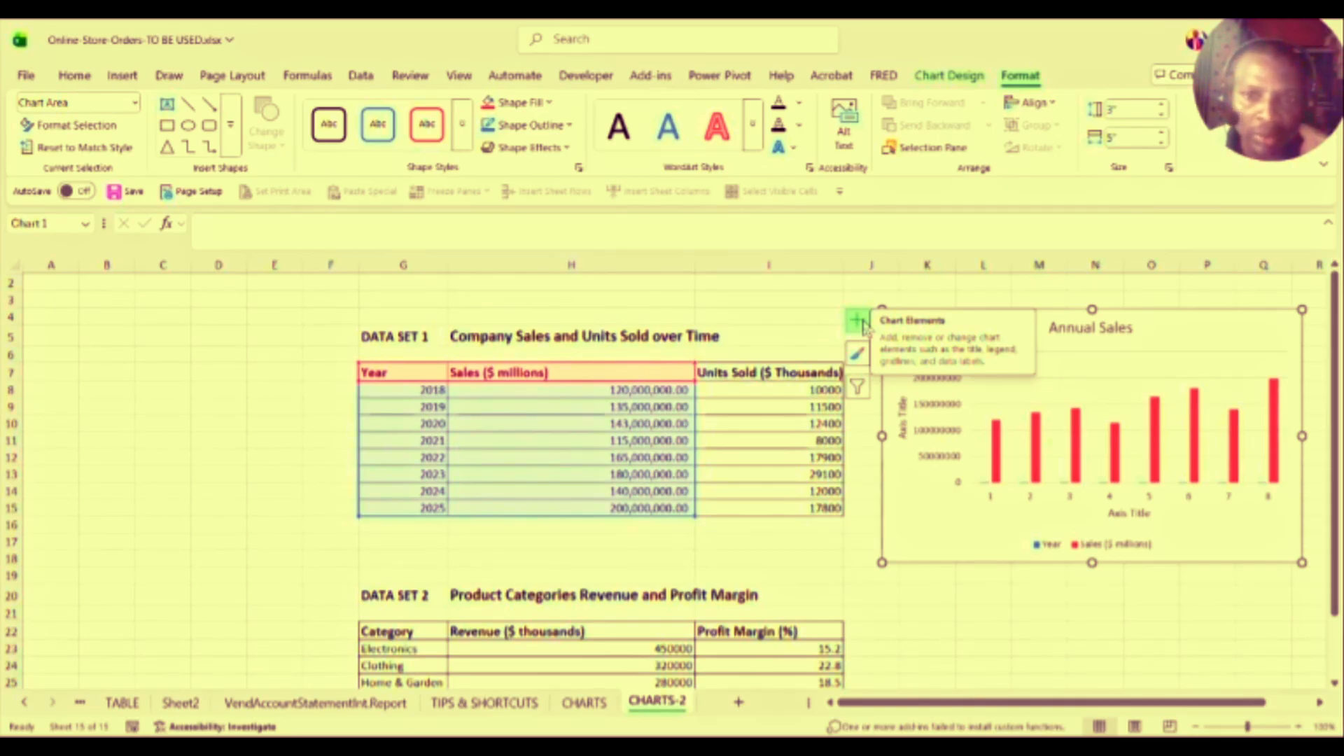
click(931, 77)
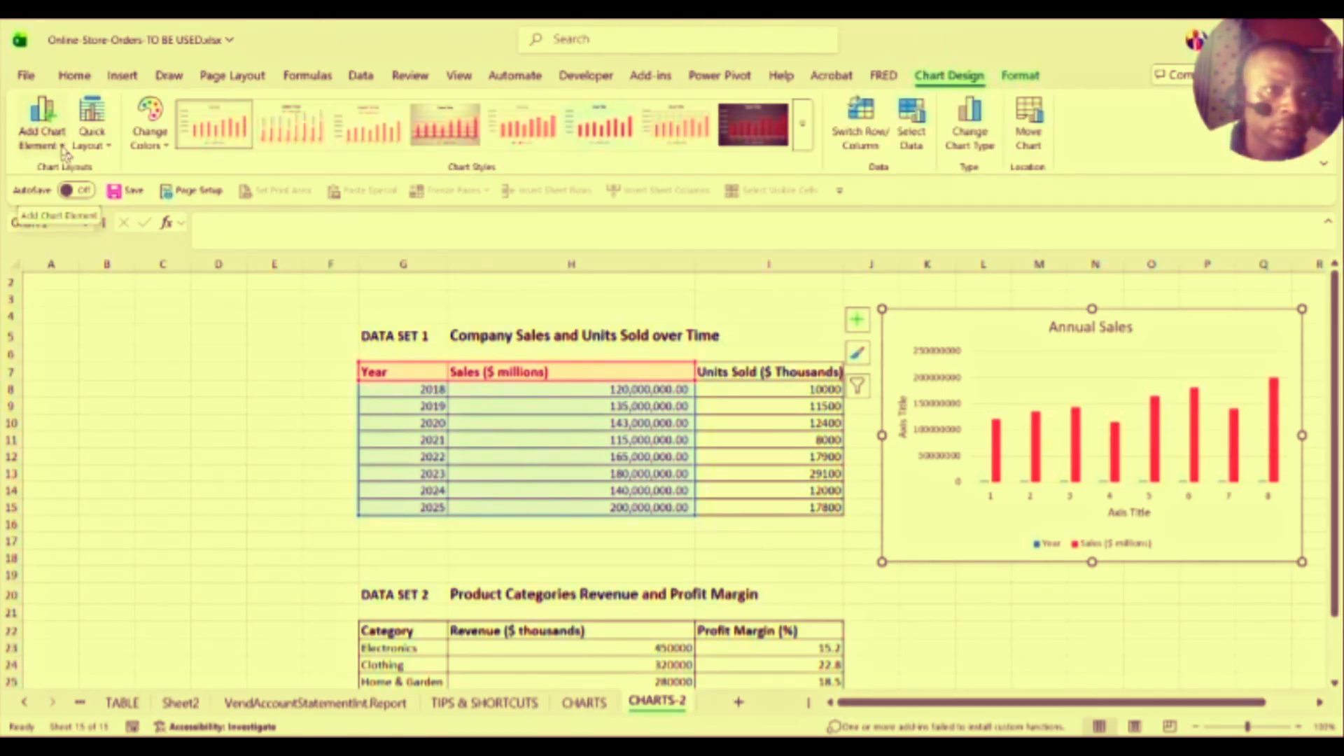
Step: Browse the Add Chart Element submenus: Axes, Axis Titles, Chart Title and Data Labels
click(62, 145)
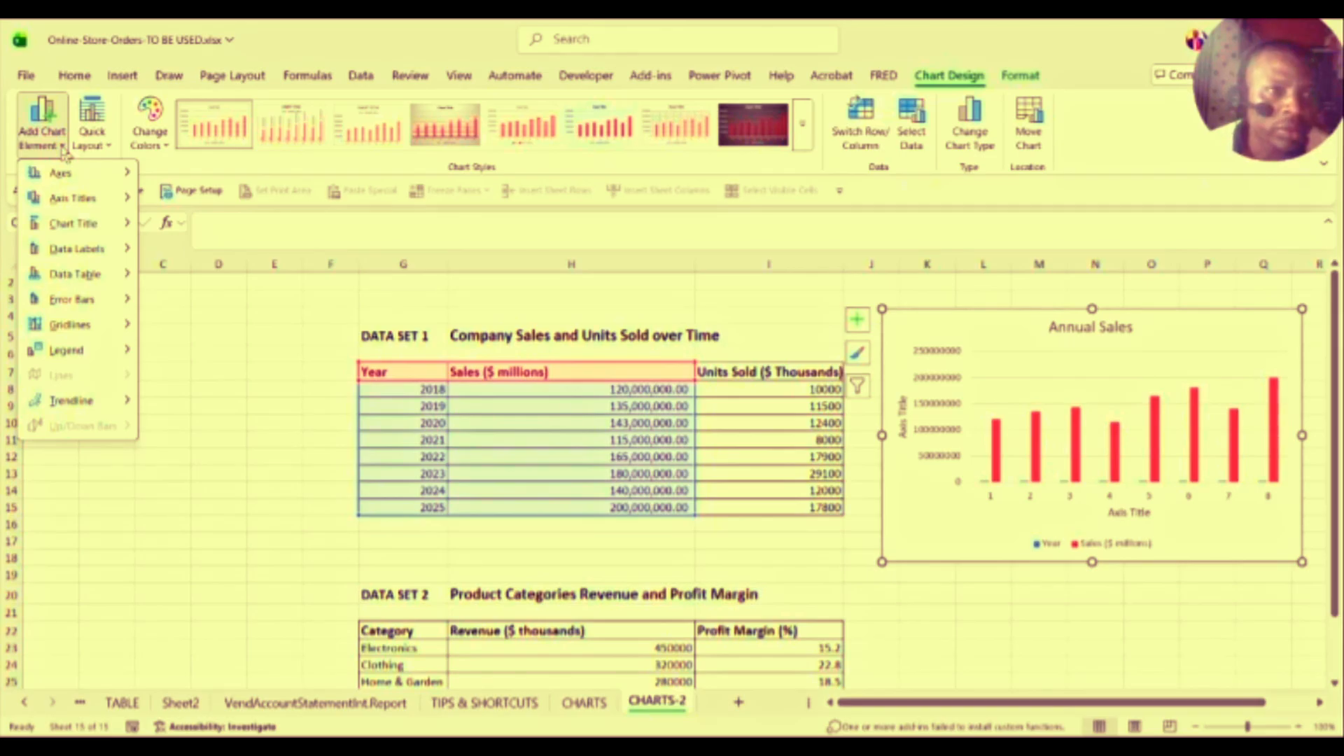
mouse_move(67, 176)
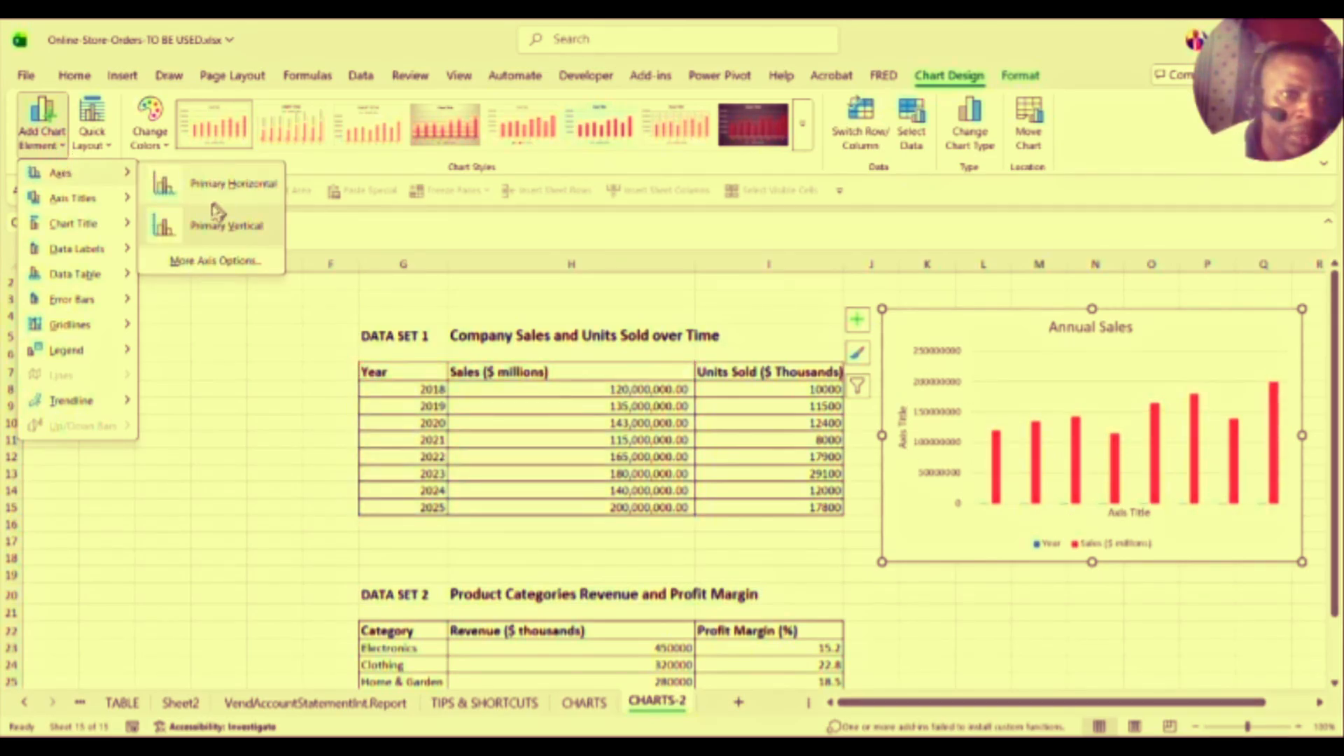
mouse_move(88, 201)
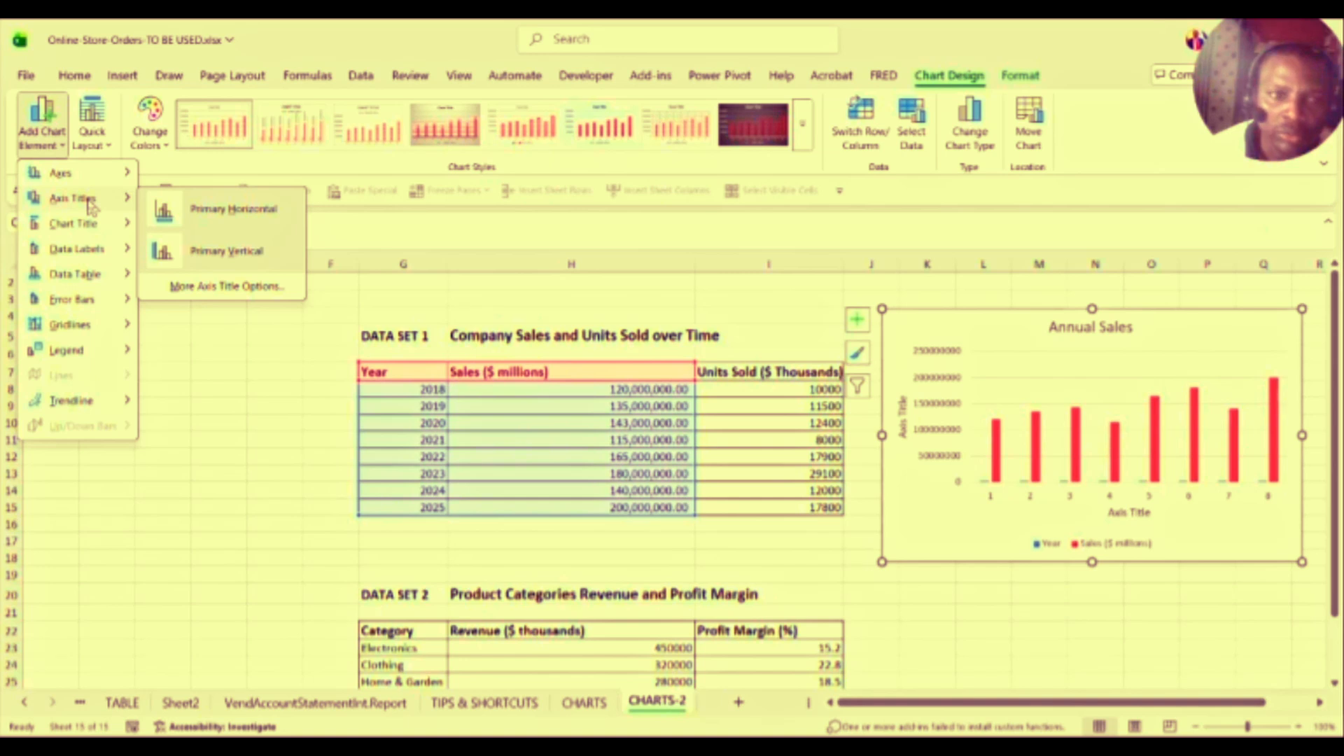
mouse_move(50, 235)
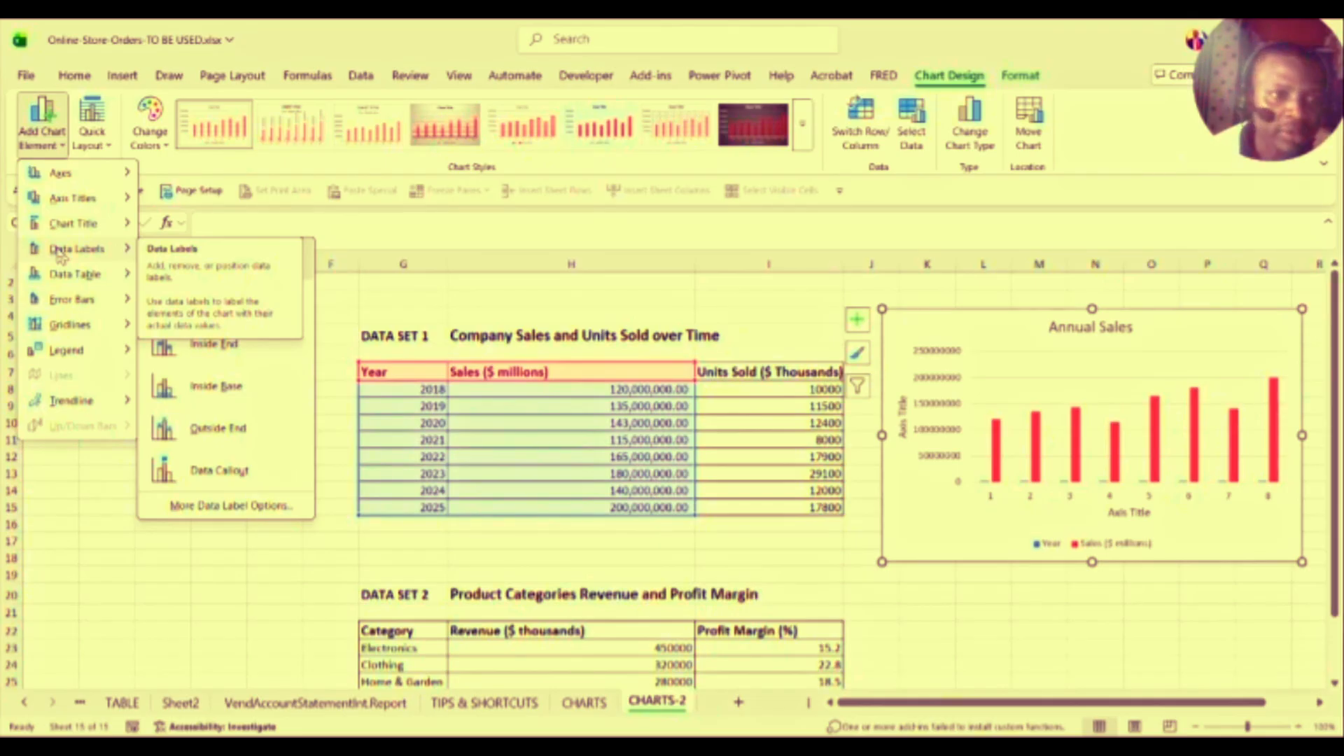
mouse_move(75, 275)
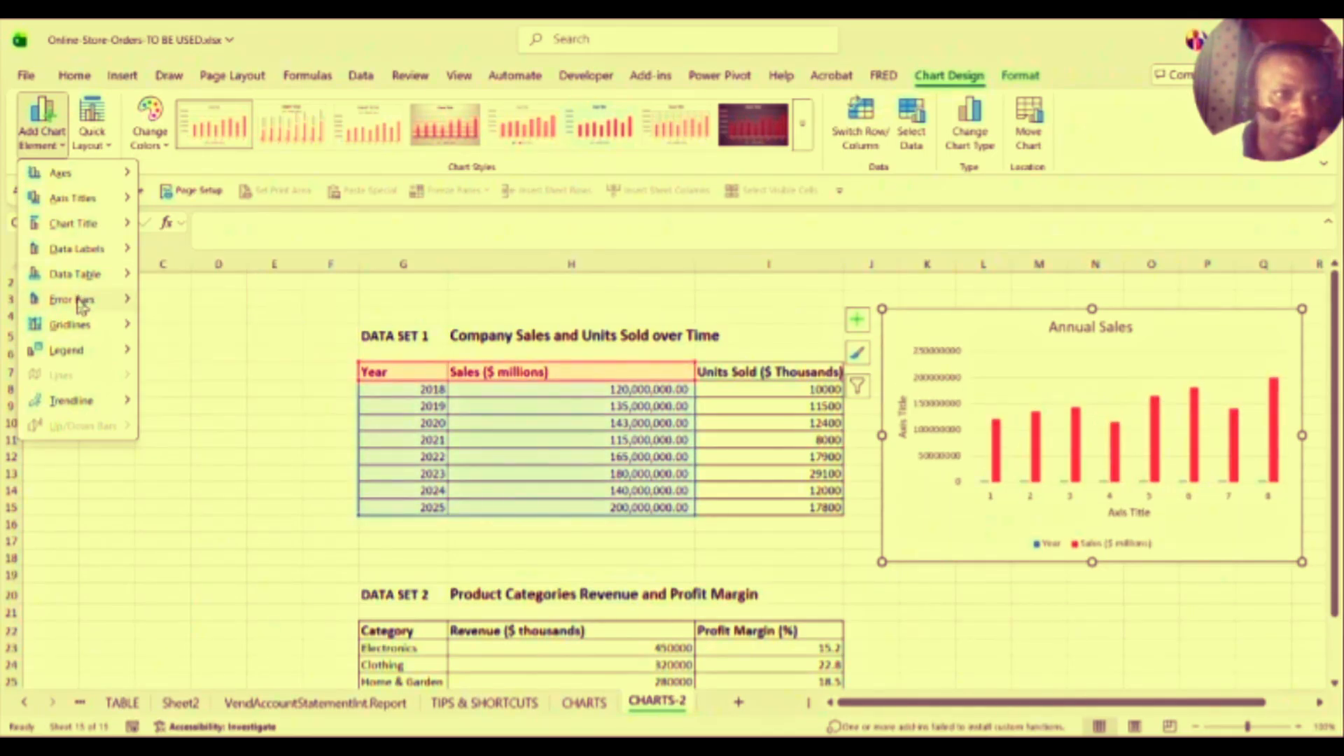
Step: Look over the Gridlines, Legend and Trendline options, then close the chart elements list without adding any
mouse_move(82, 305)
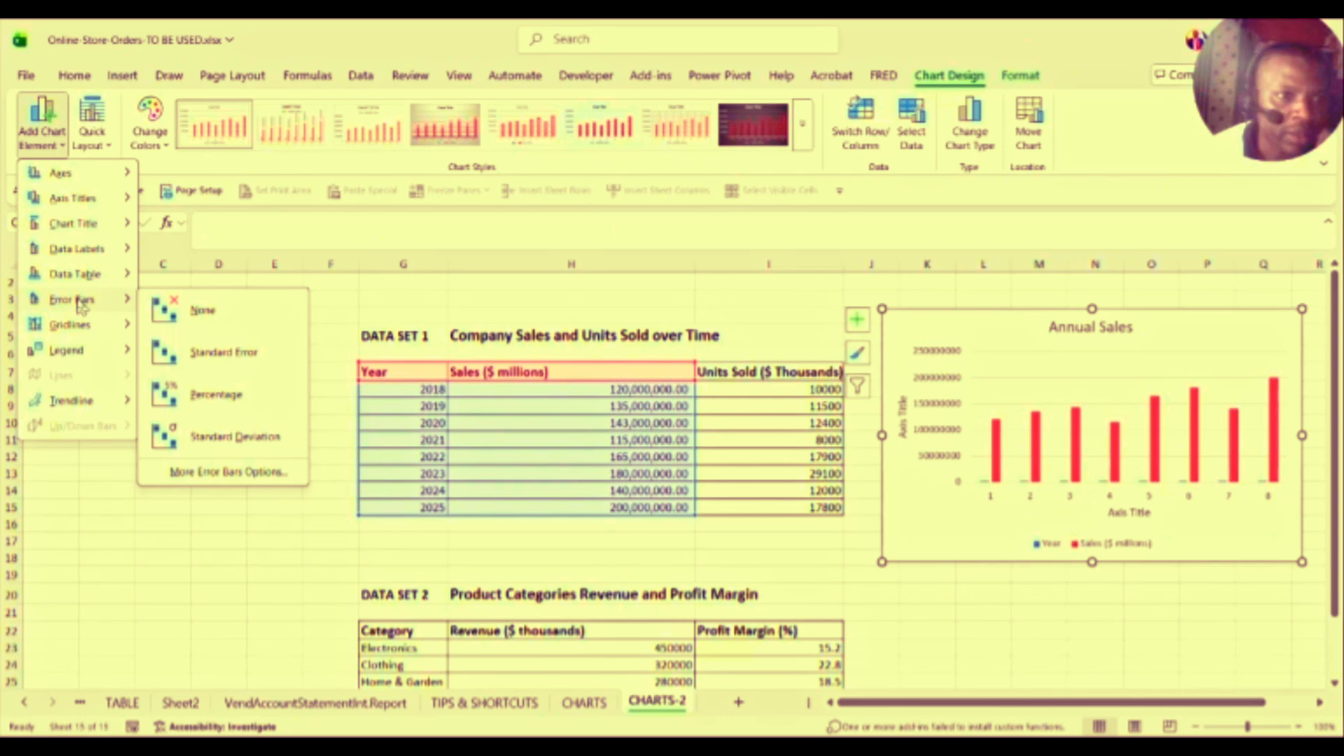
mouse_move(74, 326)
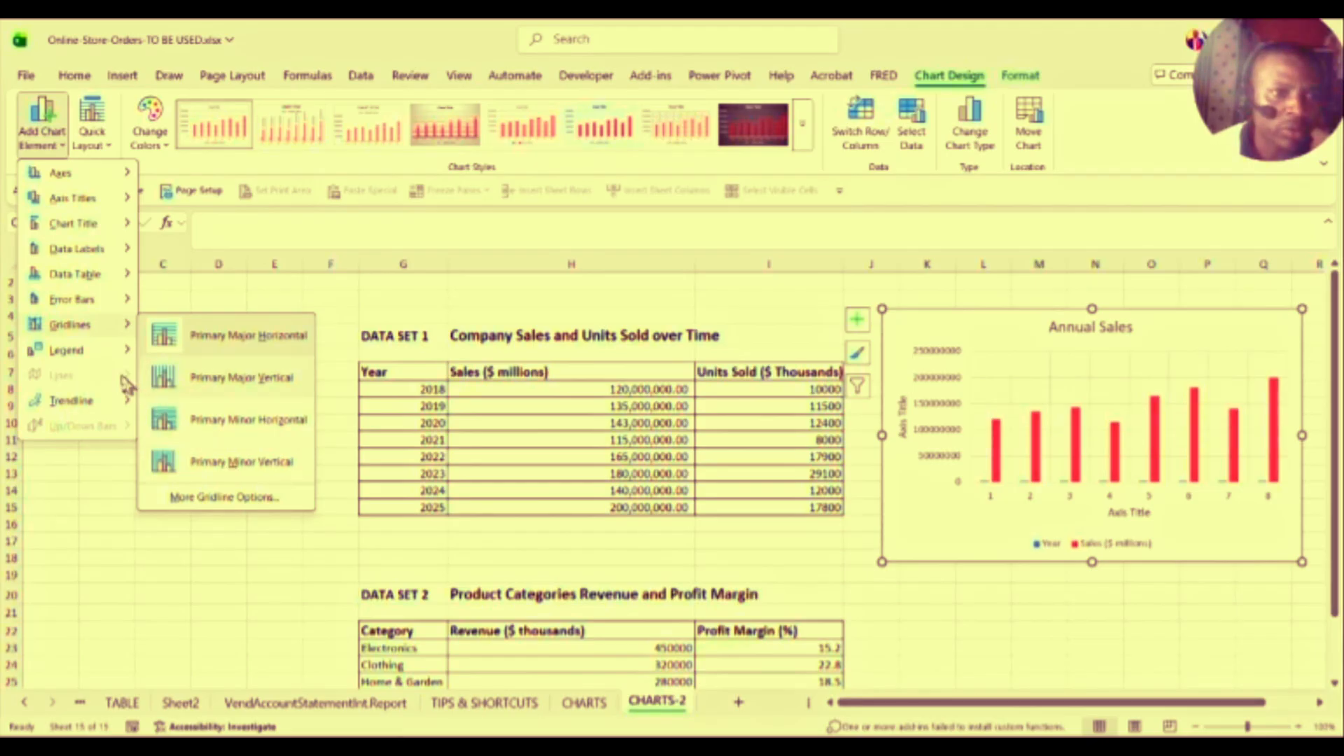
mouse_move(70, 352)
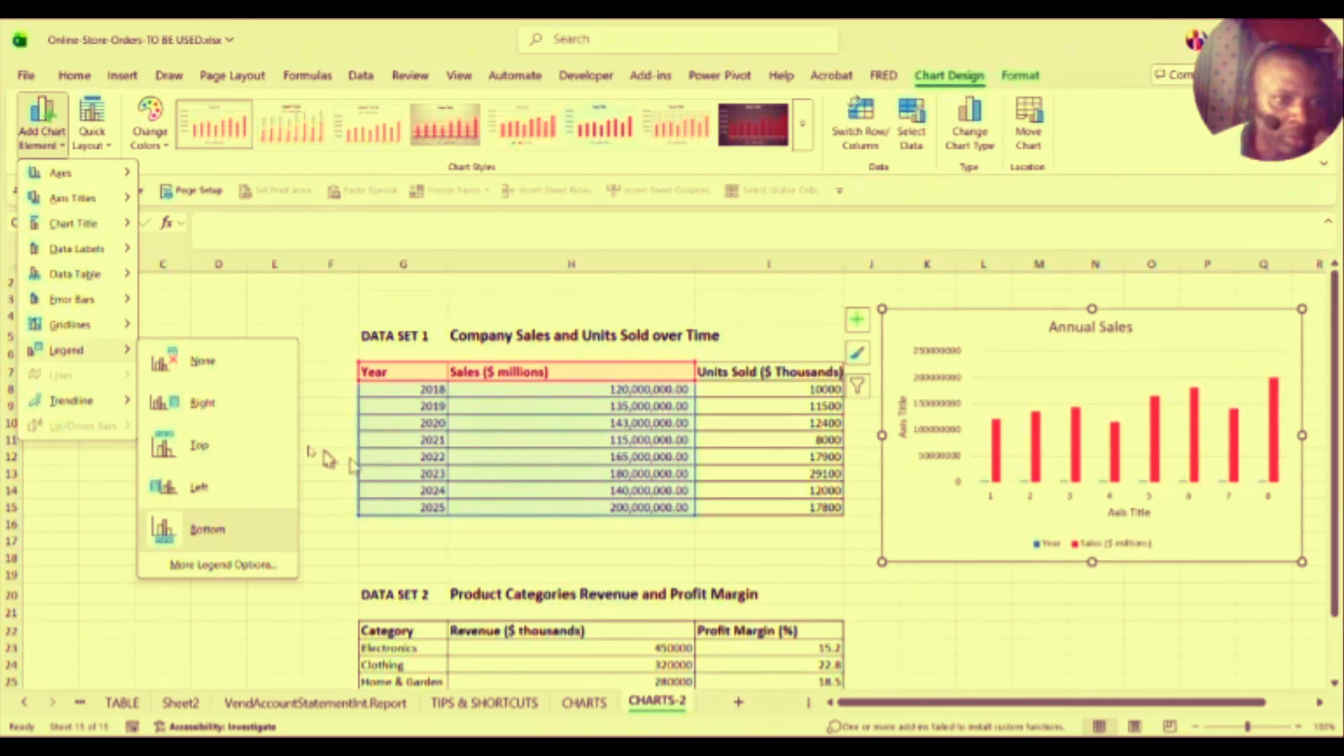
mouse_move(127, 405)
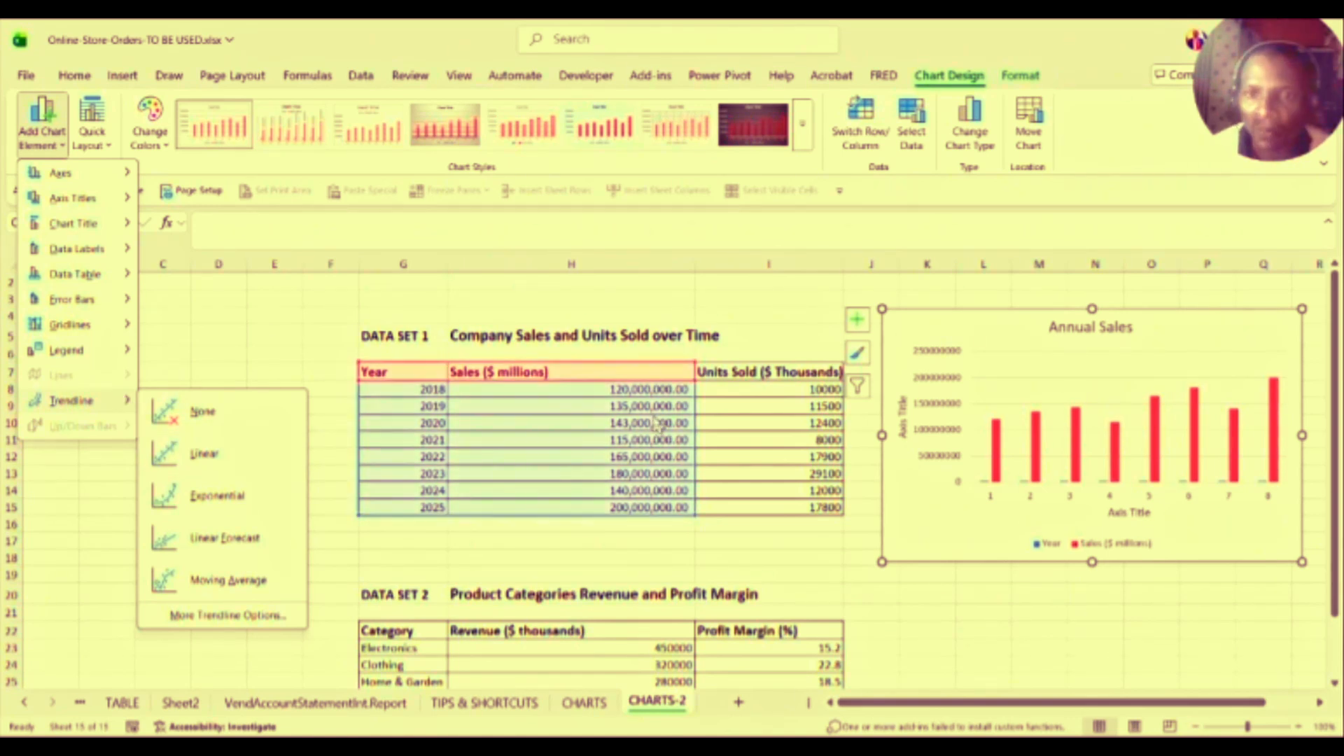
click(598, 313)
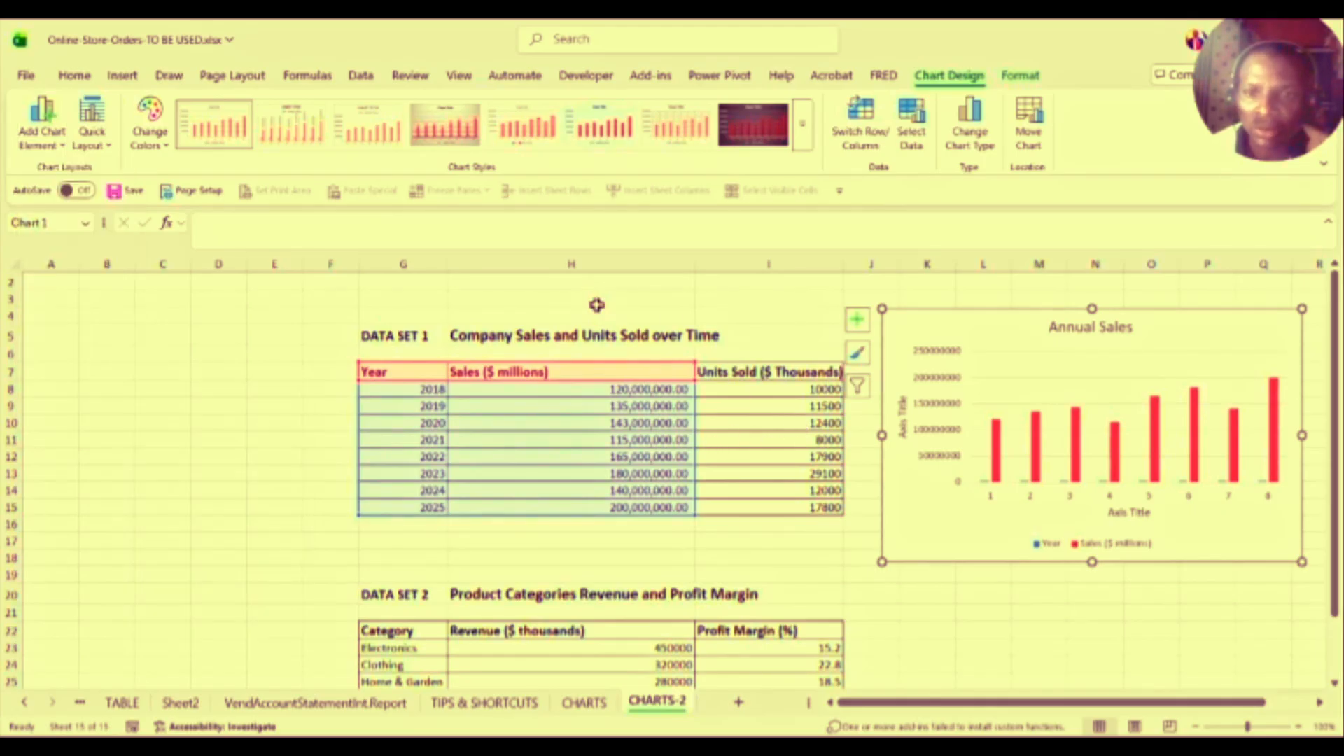
Step: Preview the full chart styles gallery, then bring up the Chart Styles panel beside the Annual Sales chart
click(1142, 441)
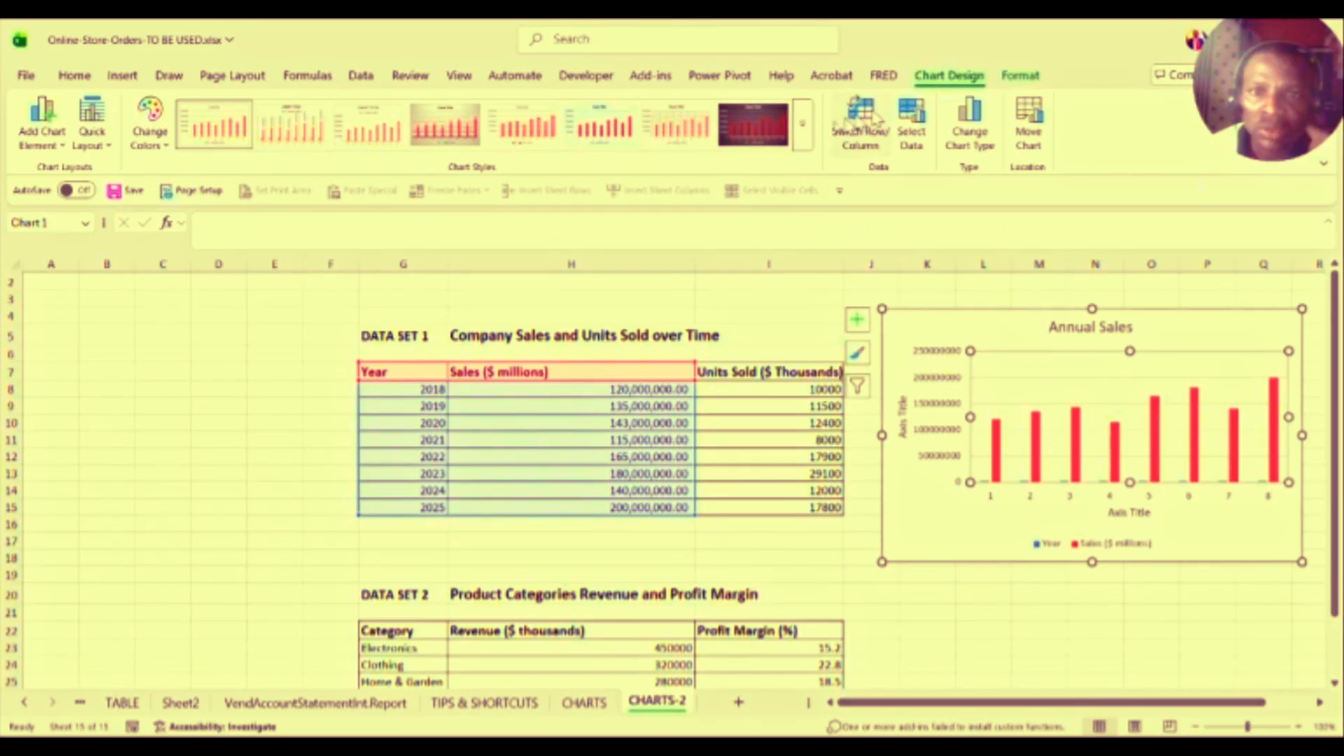
click(806, 126)
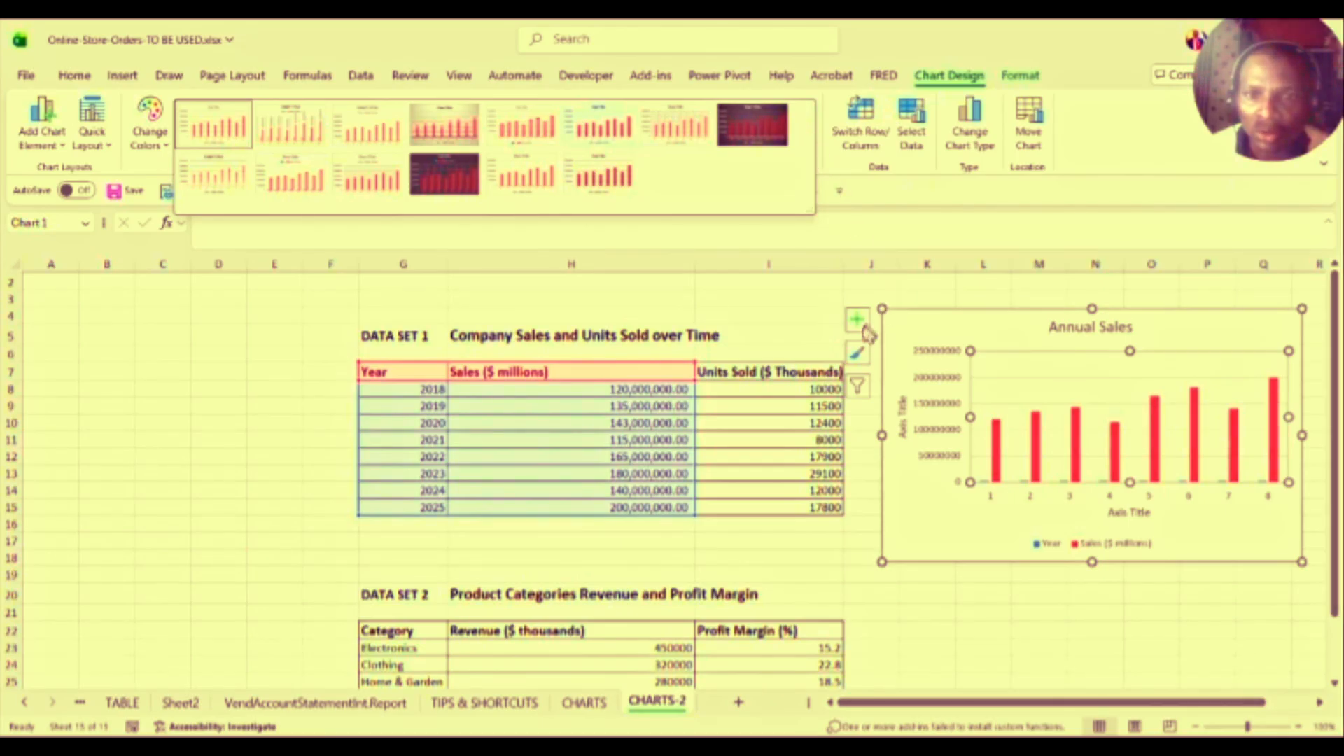
click(858, 356)
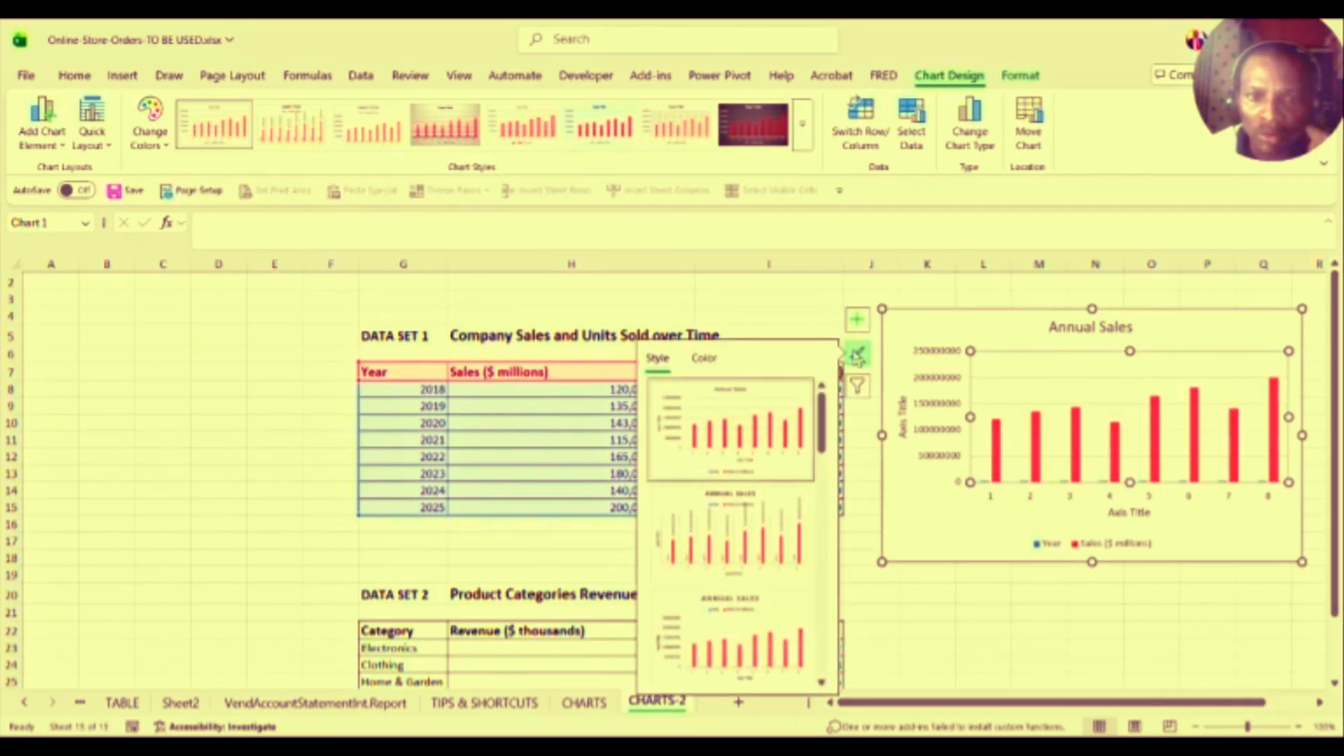
Step: Apply the dark-background preset style to the Annual Sales chart and bring up Chart Filters
drag(822, 419, 818, 558)
click(724, 508)
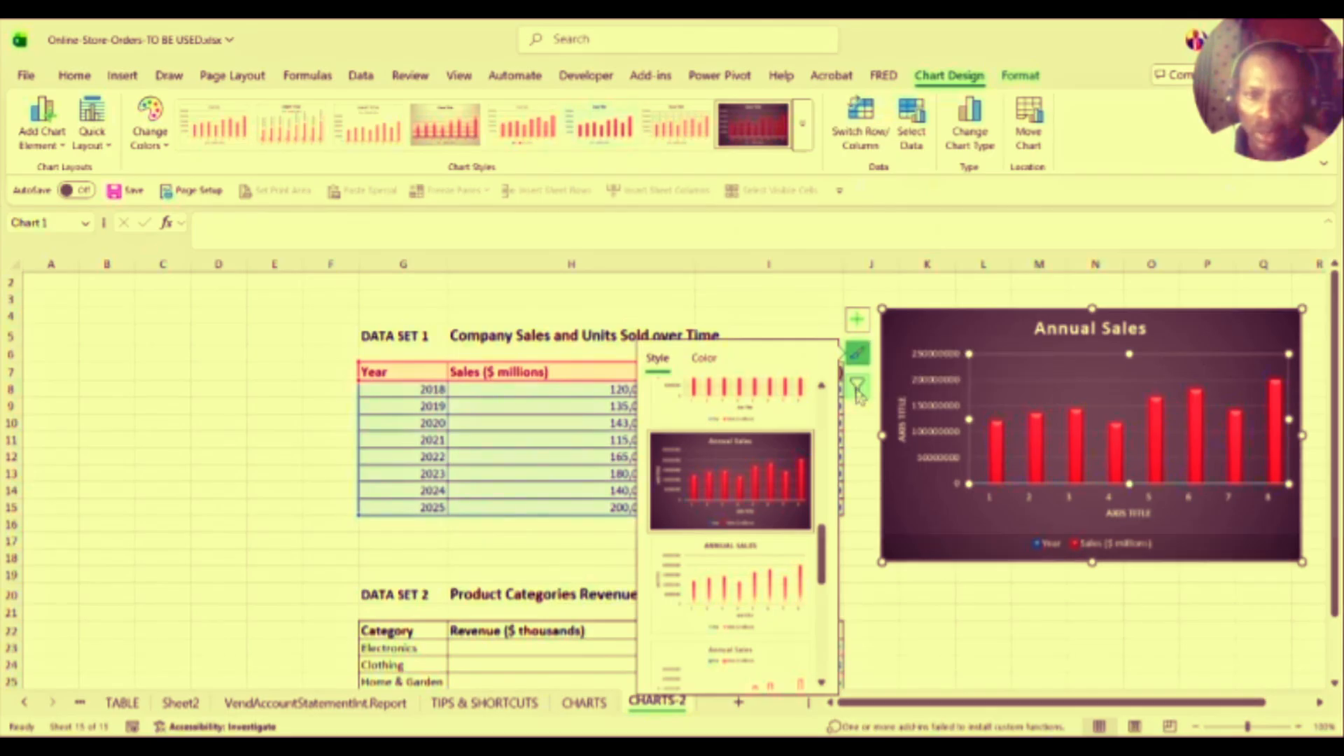
click(858, 389)
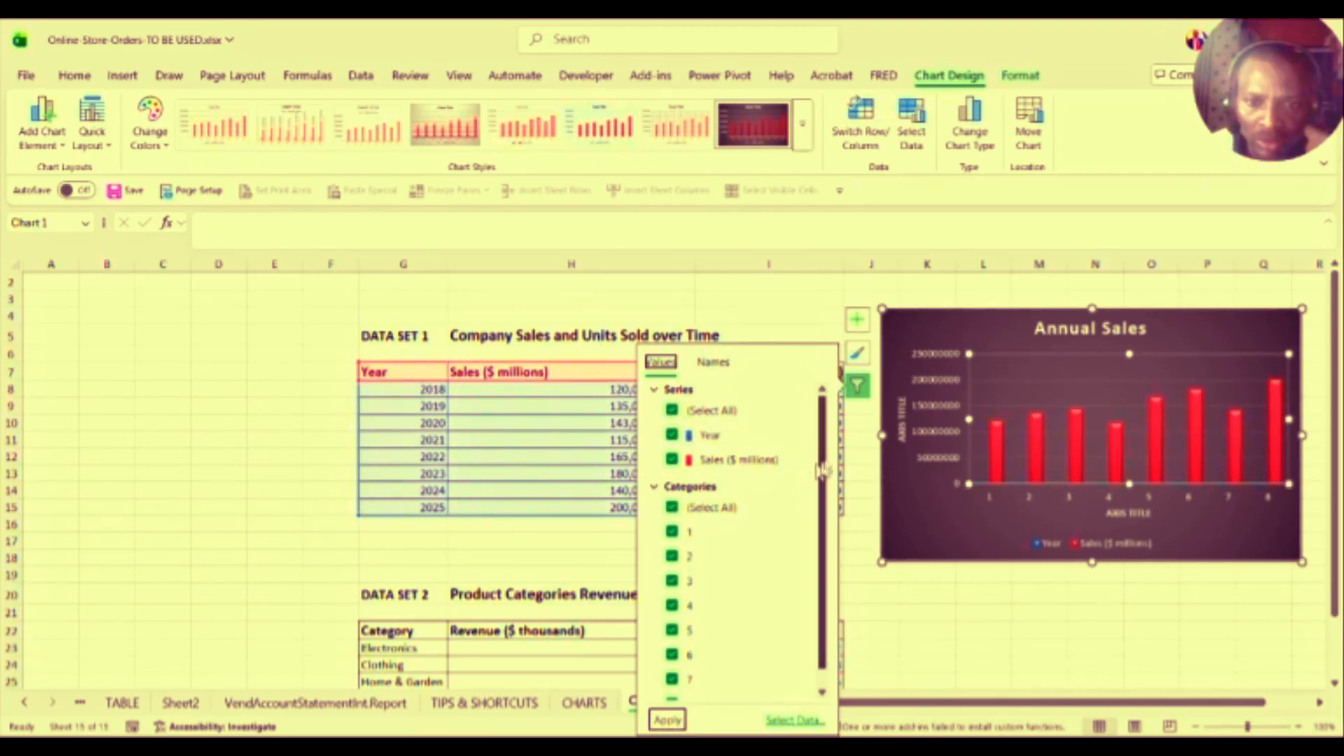
Step: Clear all categories in Chart Filters, tick only 2, 4 and 6, and apply
drag(825, 455, 819, 483)
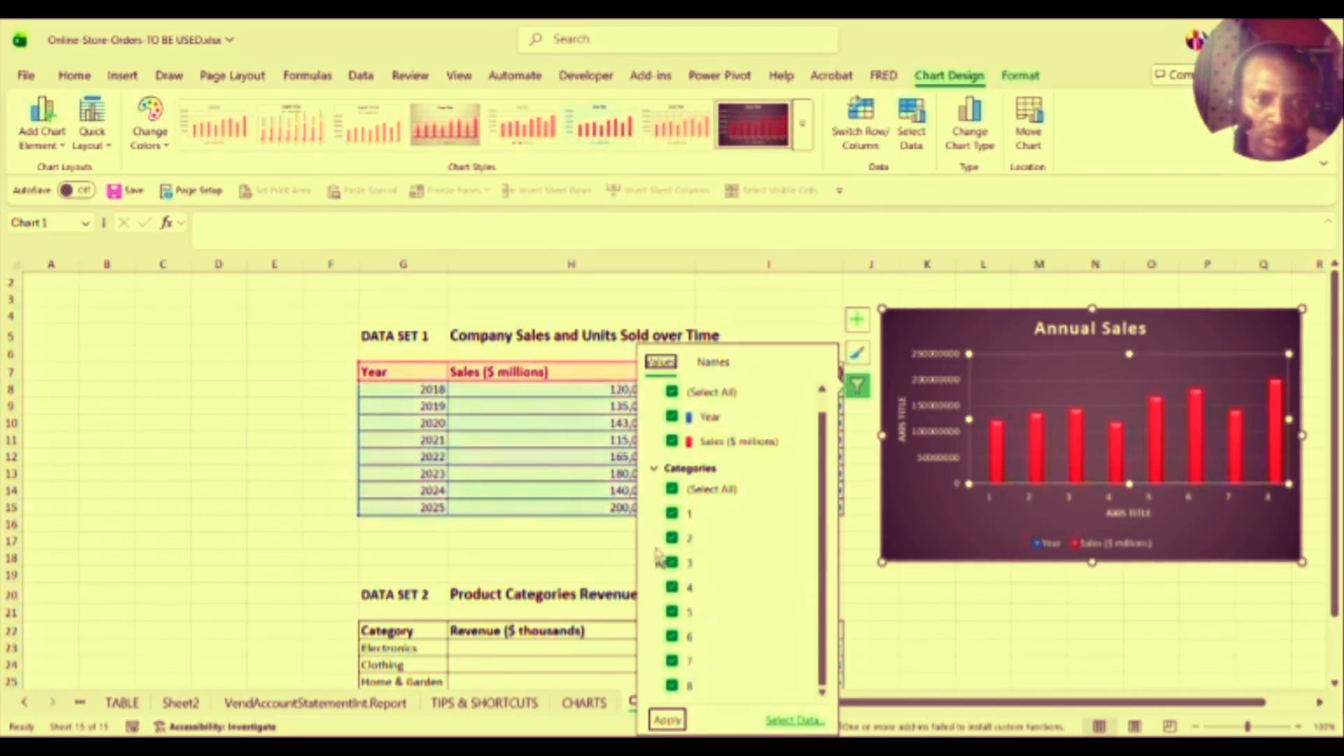
click(672, 513)
click(671, 514)
click(672, 563)
click(672, 588)
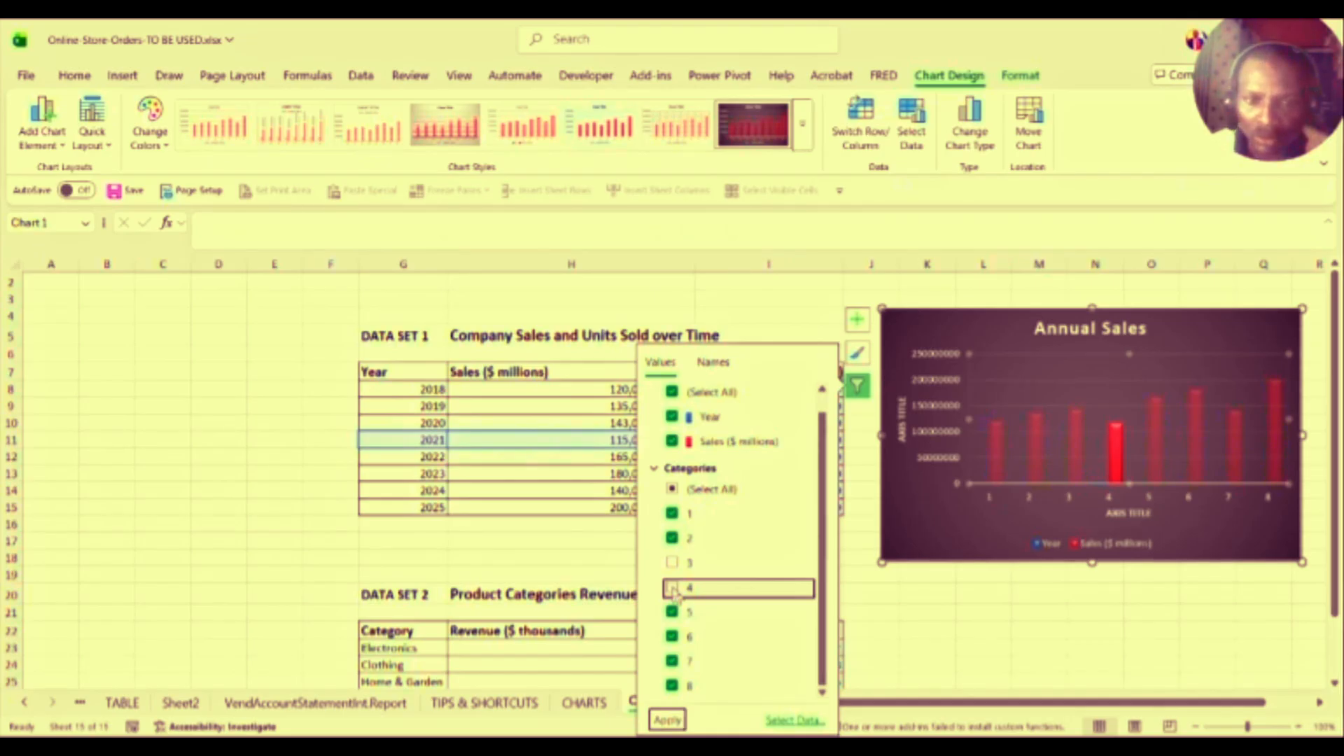
click(672, 489)
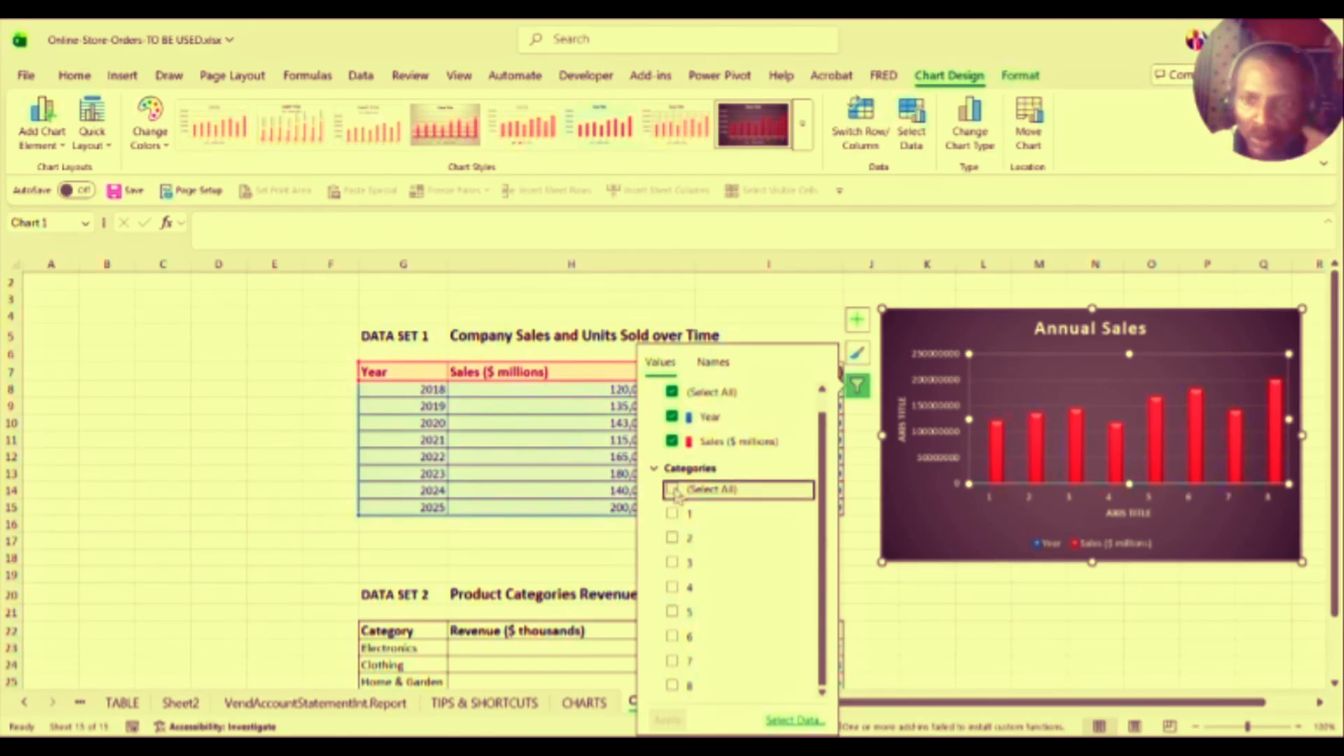
click(672, 540)
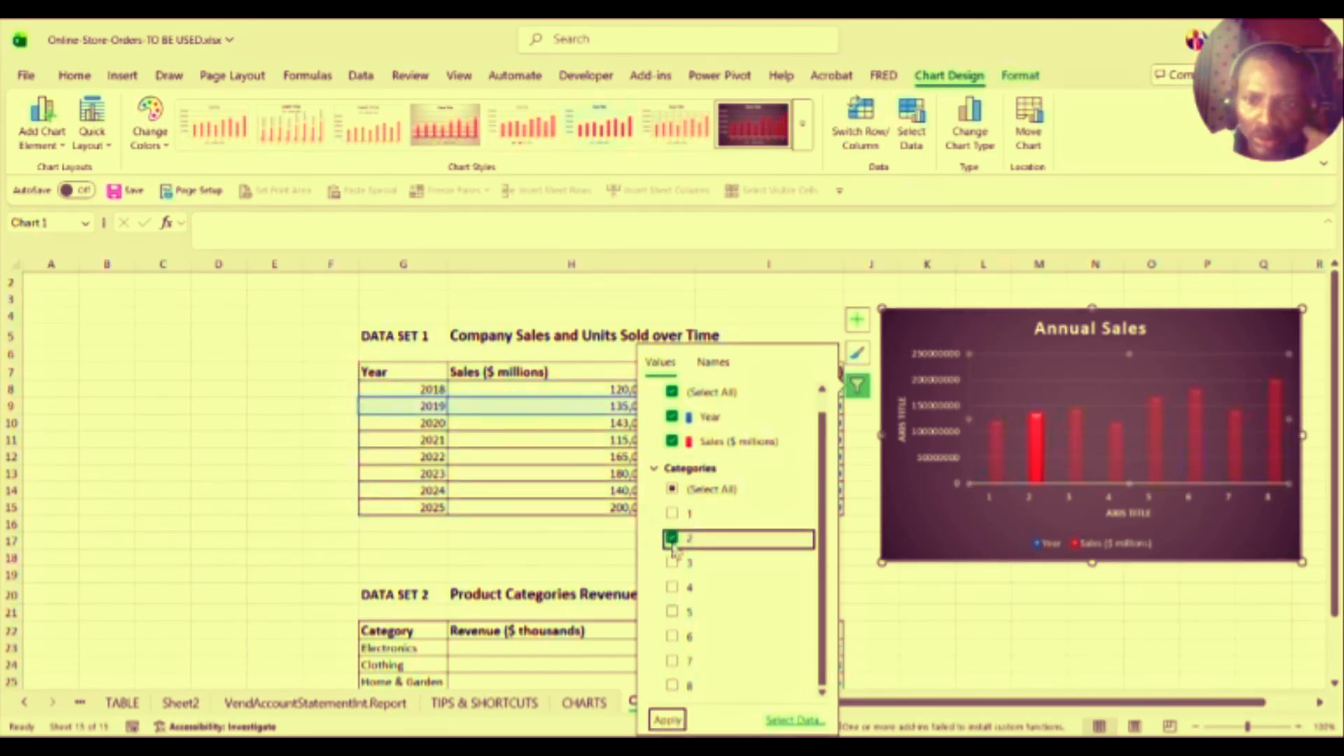
click(672, 587)
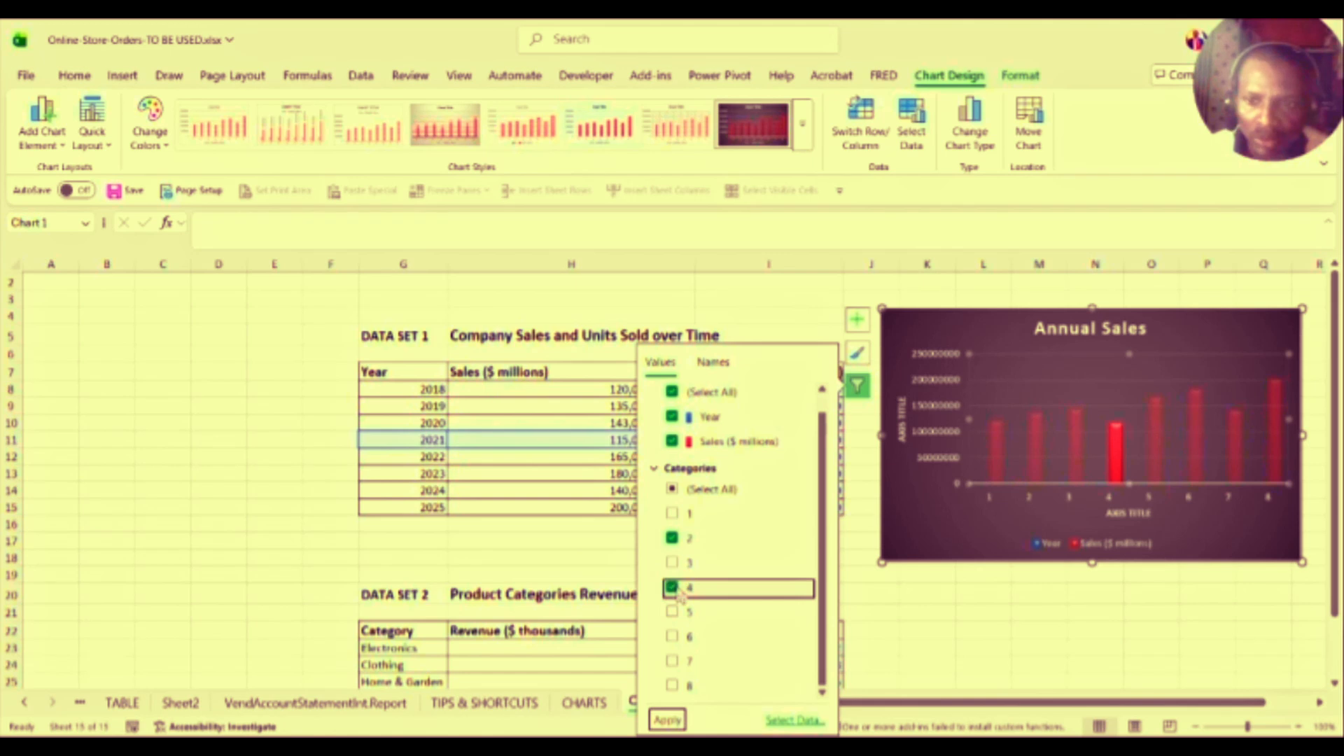
click(674, 637)
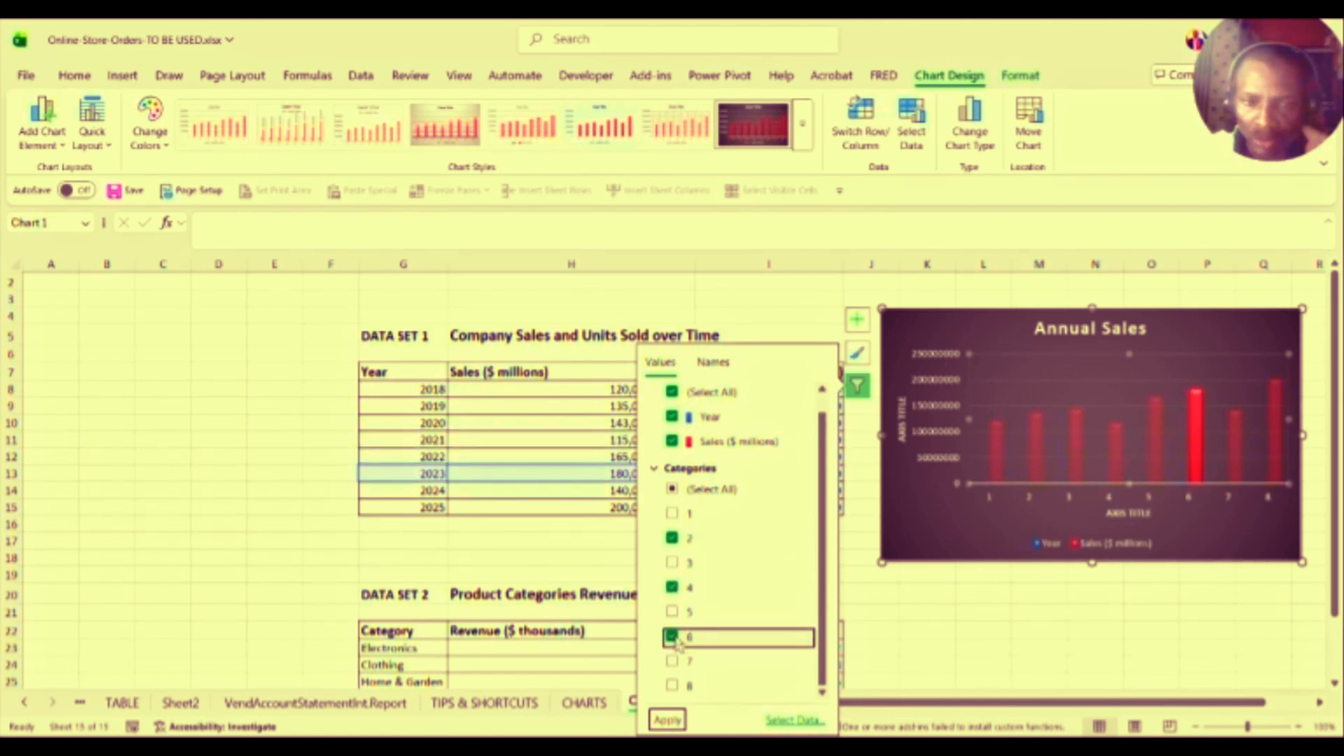
click(667, 721)
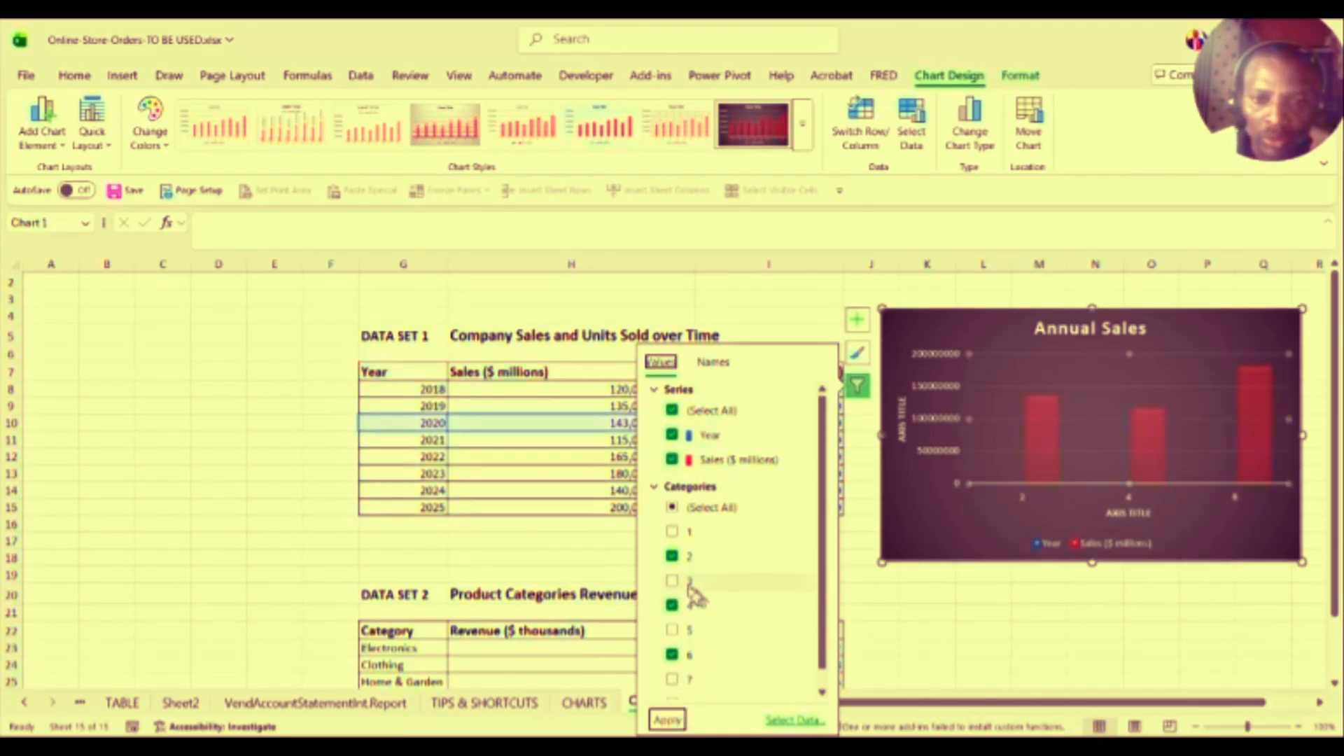
Step: Toggle the category and Sales ($ millions) series checkboxes in Chart Filters without a lasting change
click(670, 508)
click(671, 509)
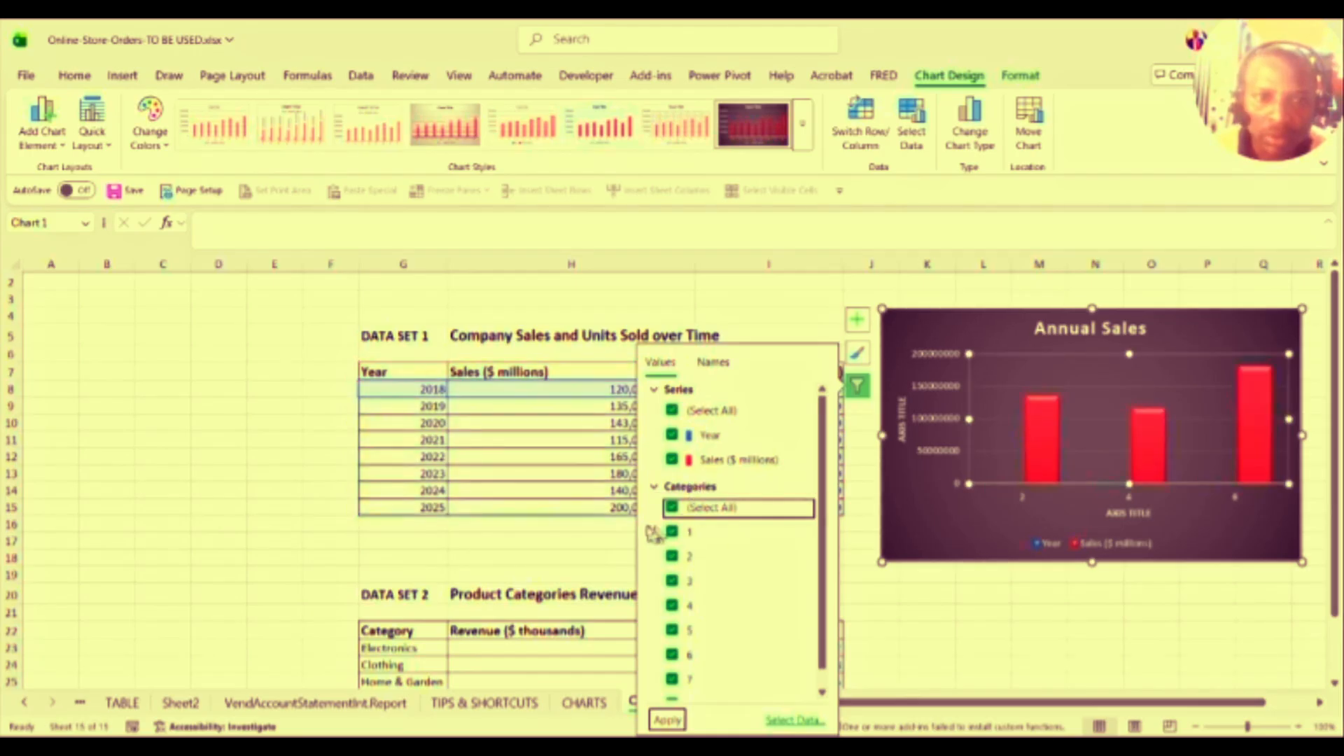
click(673, 461)
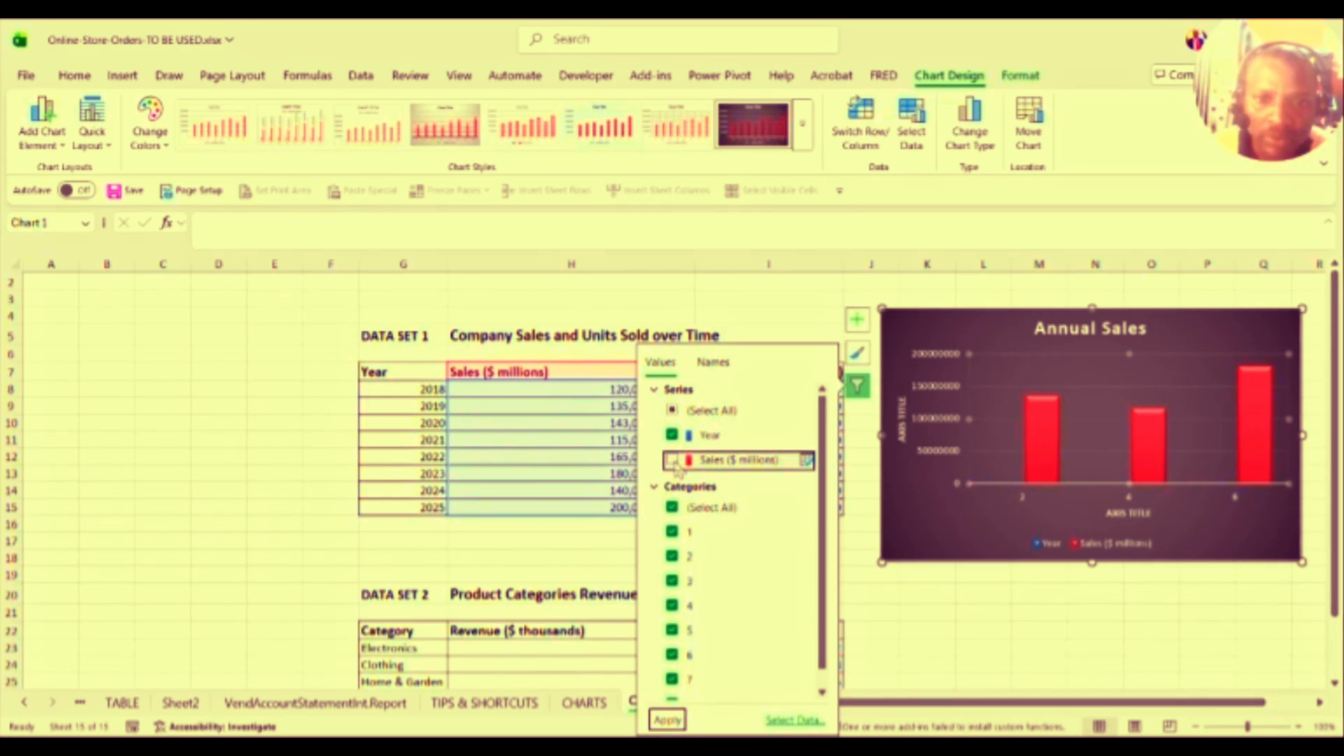
click(673, 461)
click(672, 461)
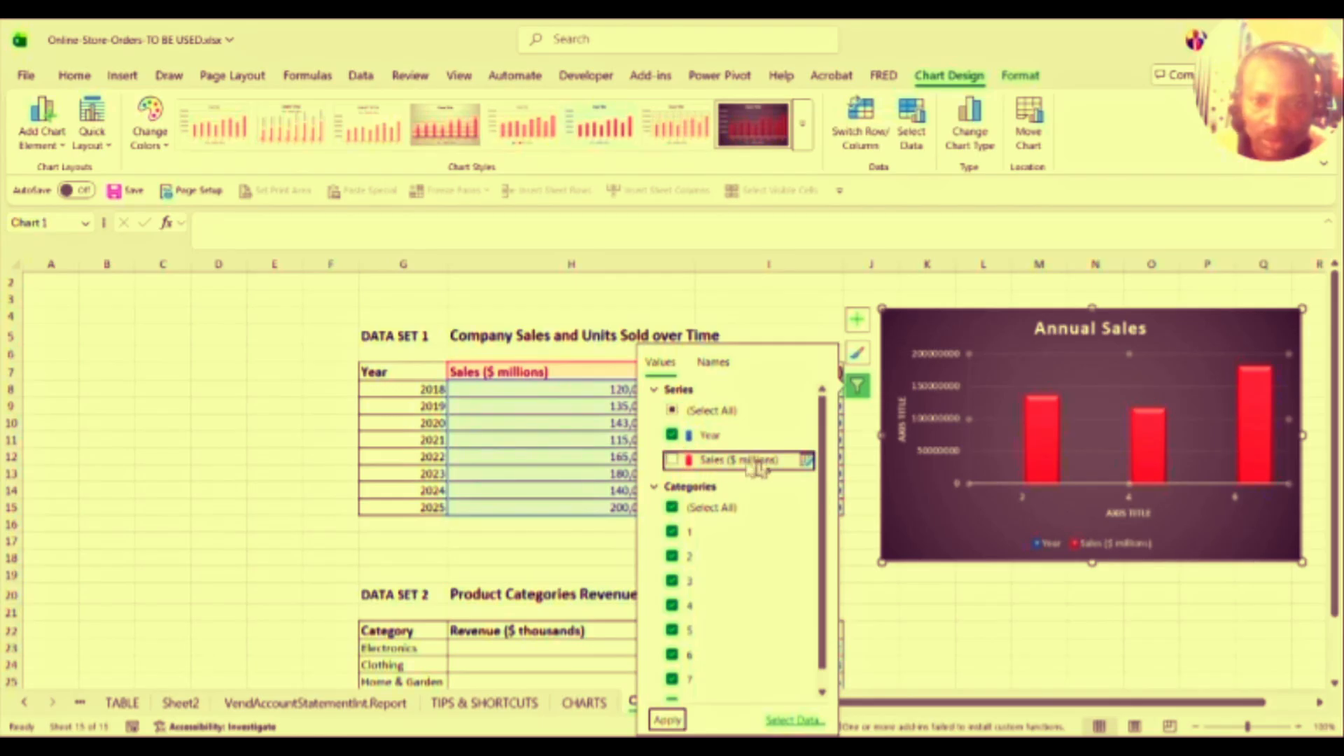
Step: Open Edit Series for Sales ($ millions) and cancel it without changes
click(807, 462)
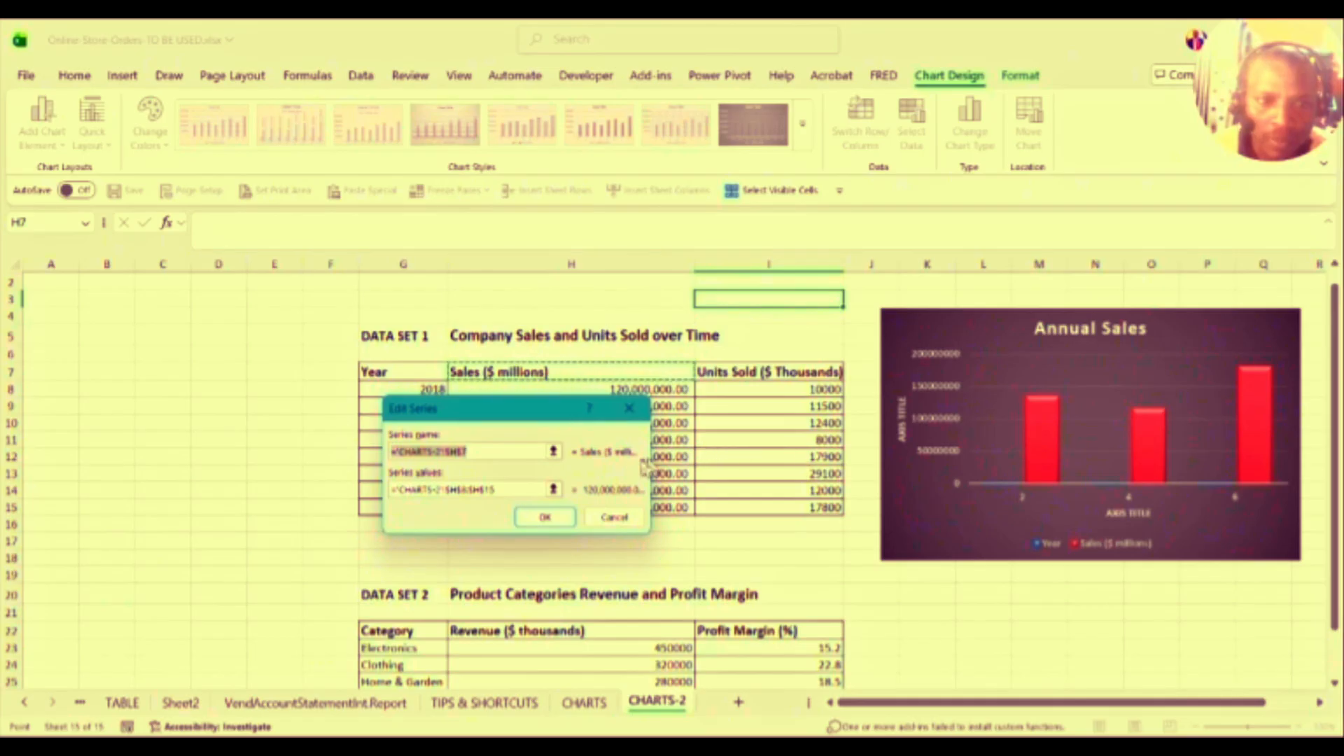
click(616, 518)
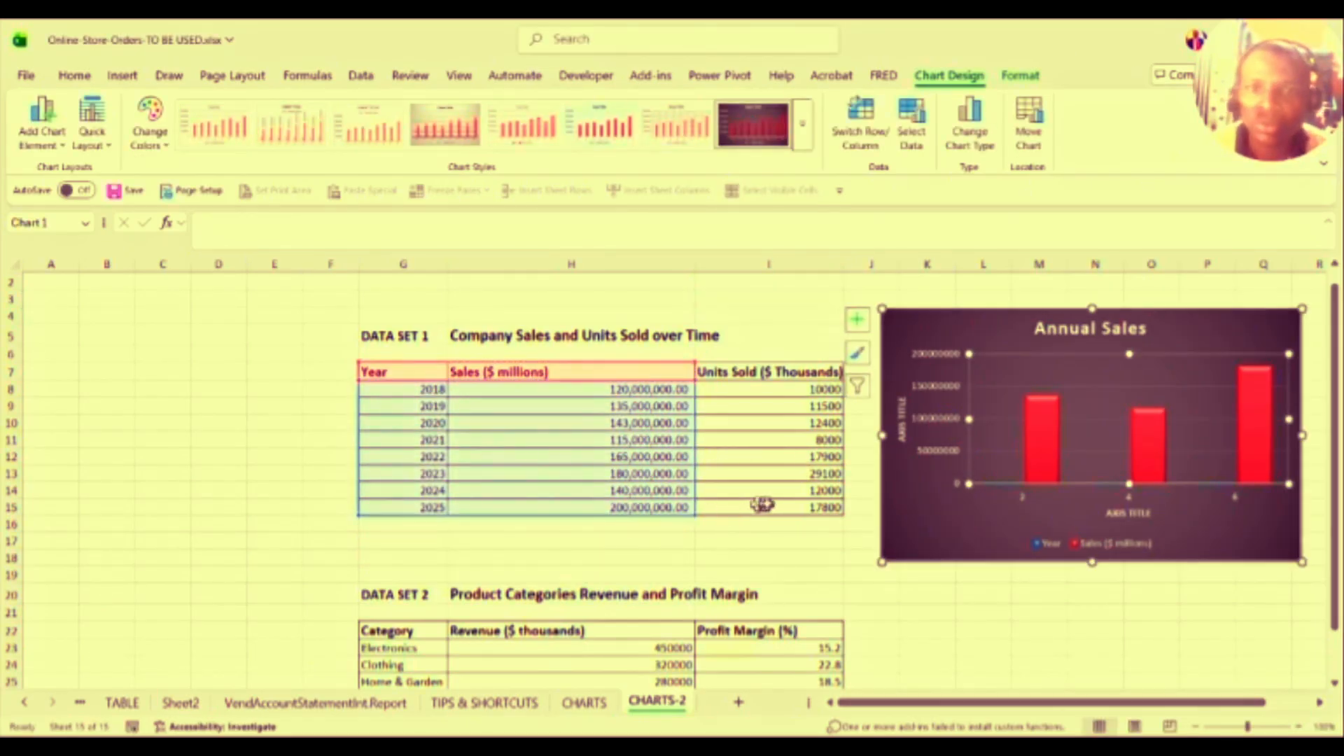
mouse_move(1033, 452)
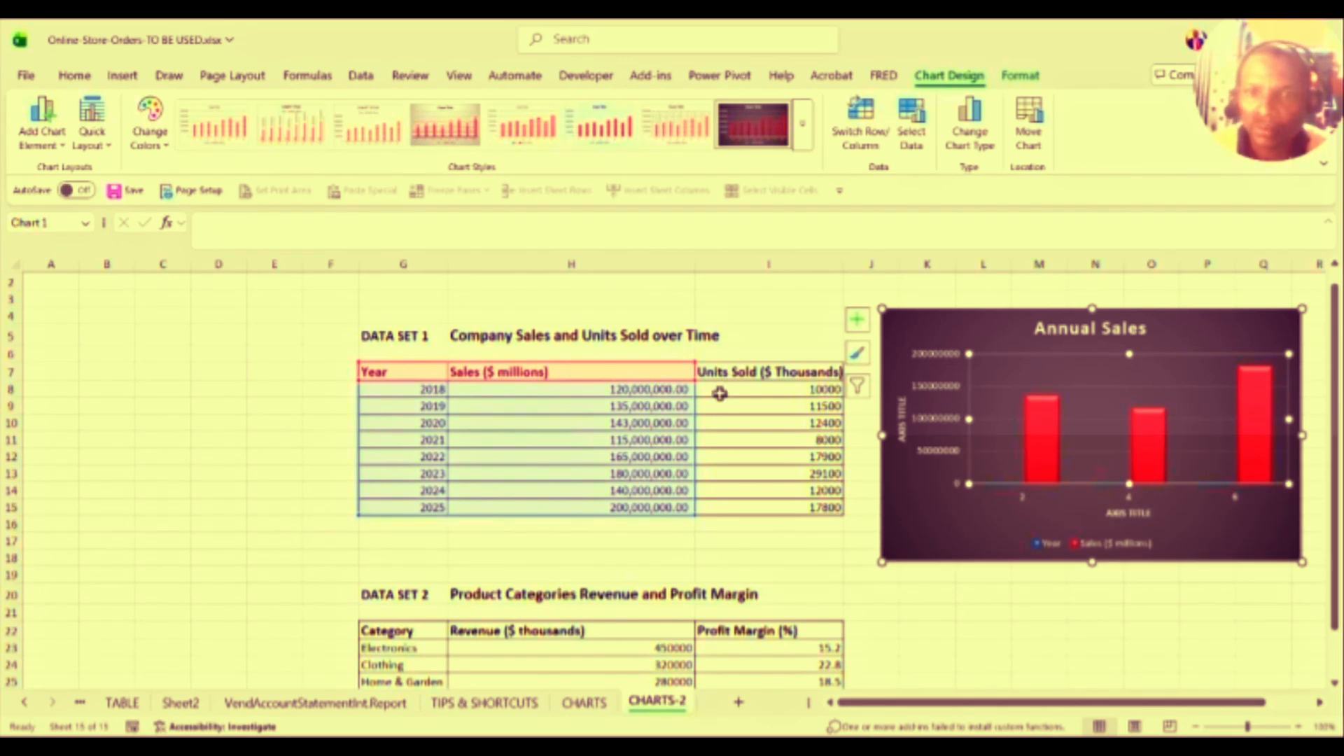
Step: Re-tick all categories in Chart Filters and apply, then return to the sheet at cell G8
click(858, 385)
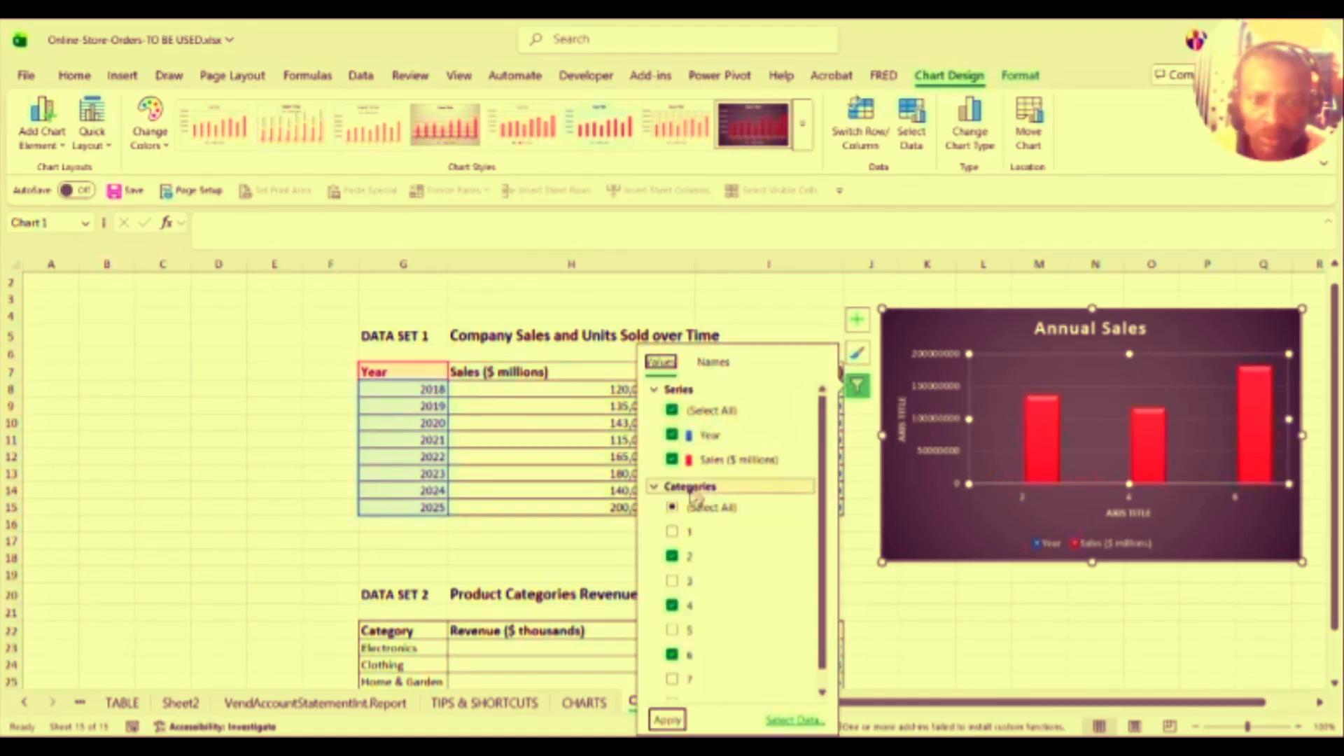
click(672, 508)
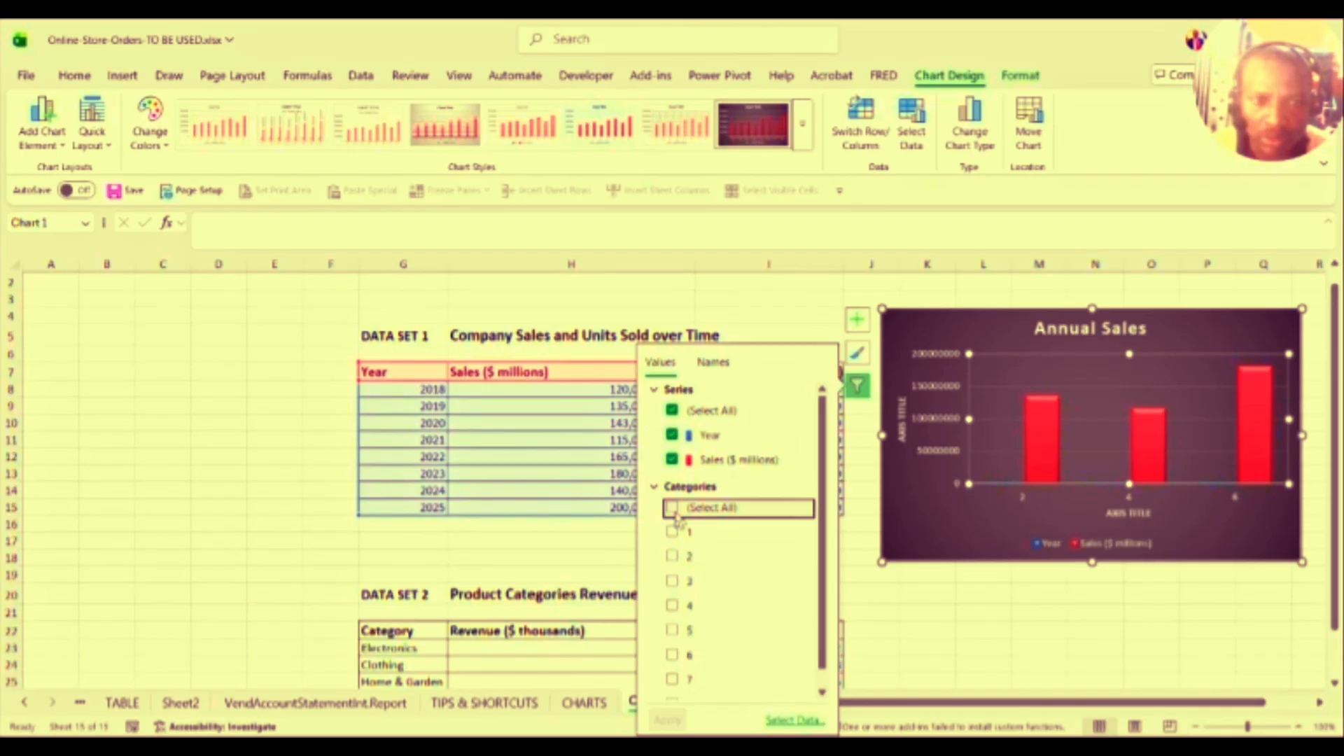
click(672, 508)
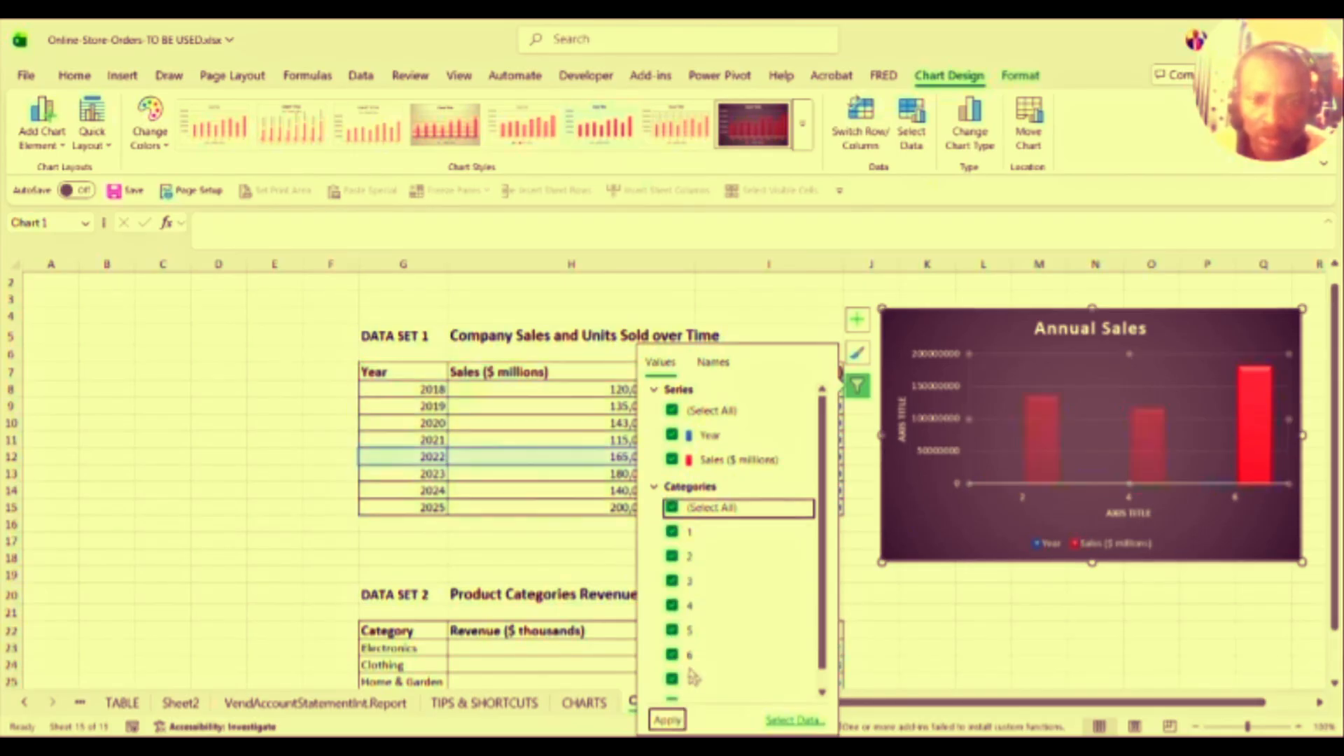
click(667, 720)
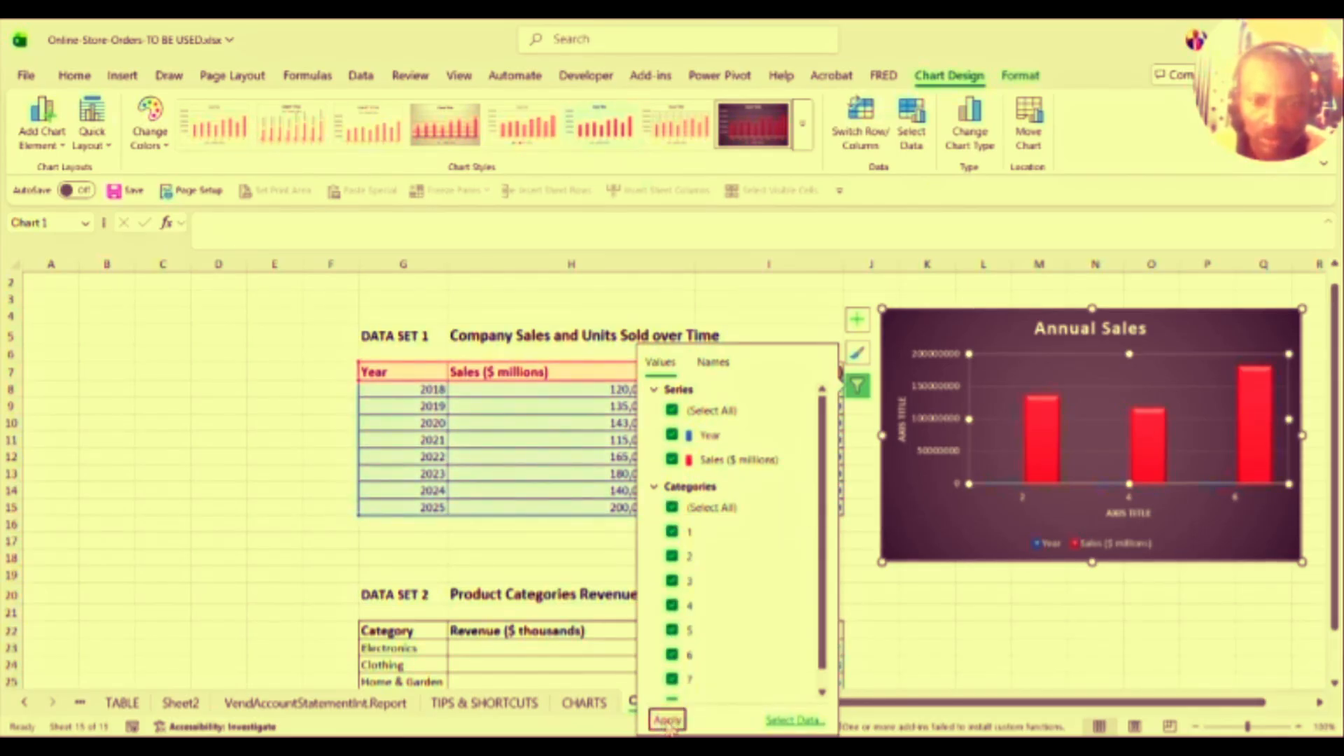
click(1036, 510)
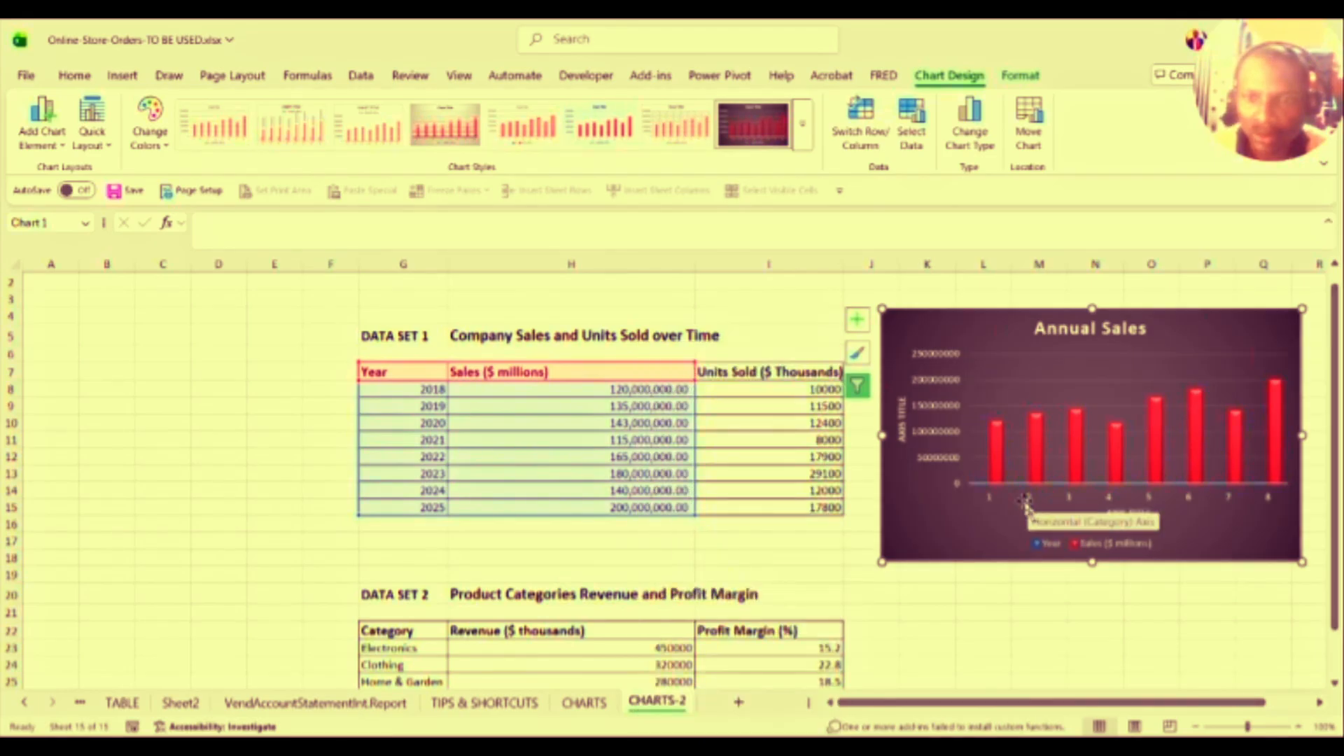
click(530, 423)
click(401, 397)
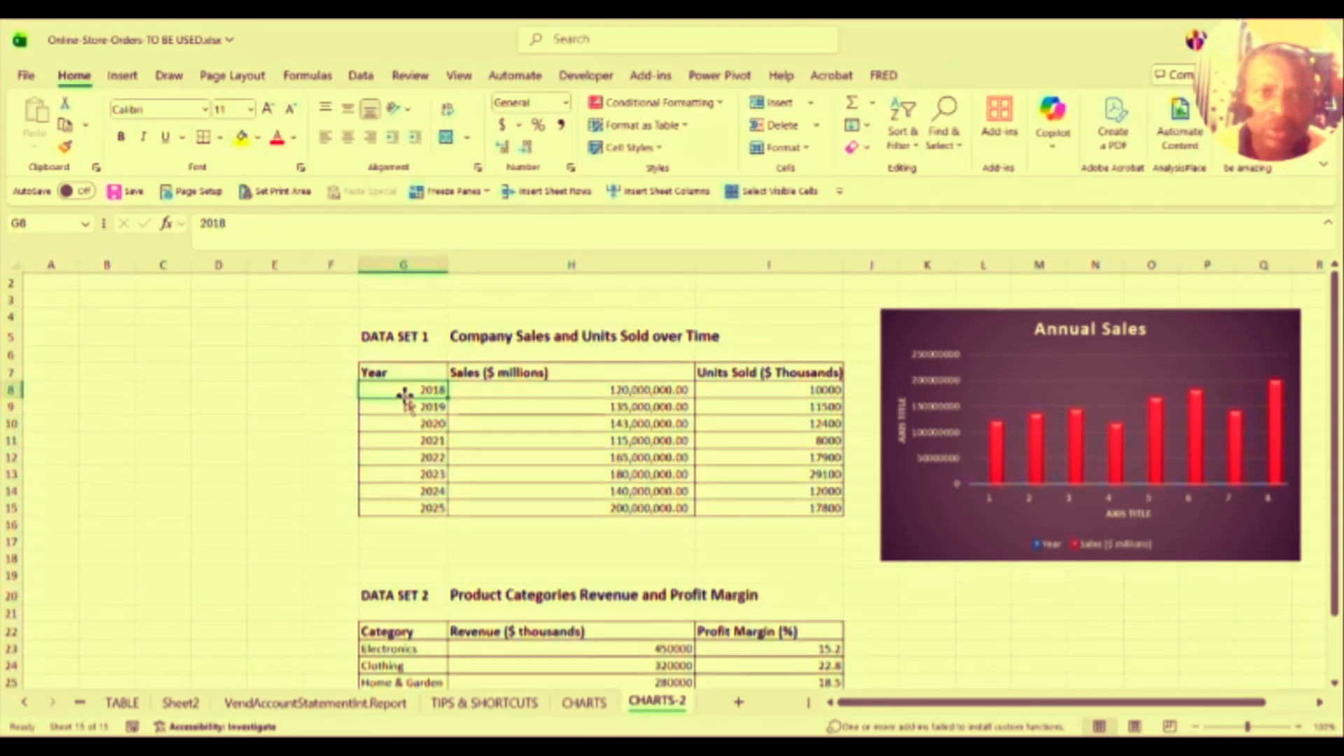
Step: Select Year cells G8:G15, undo a trial Short Date format, and center-align them
click(419, 408)
click(418, 421)
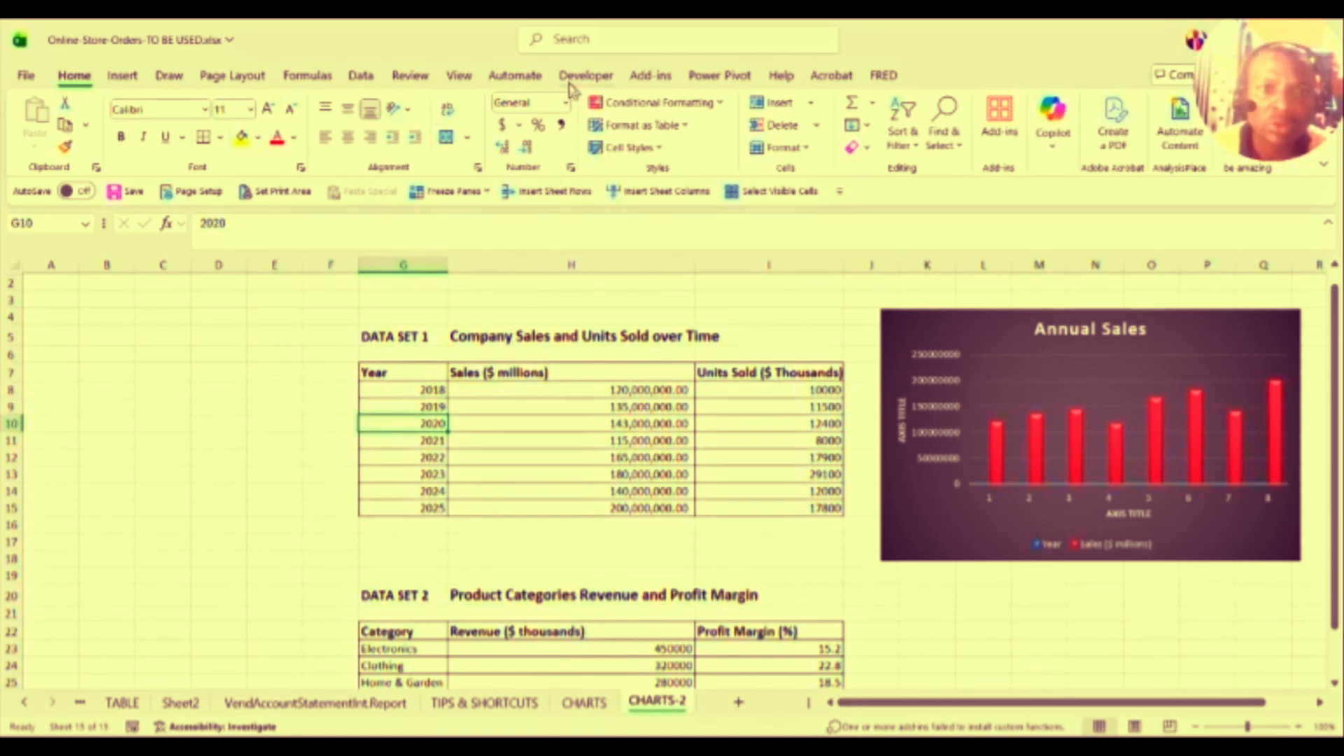
click(566, 105)
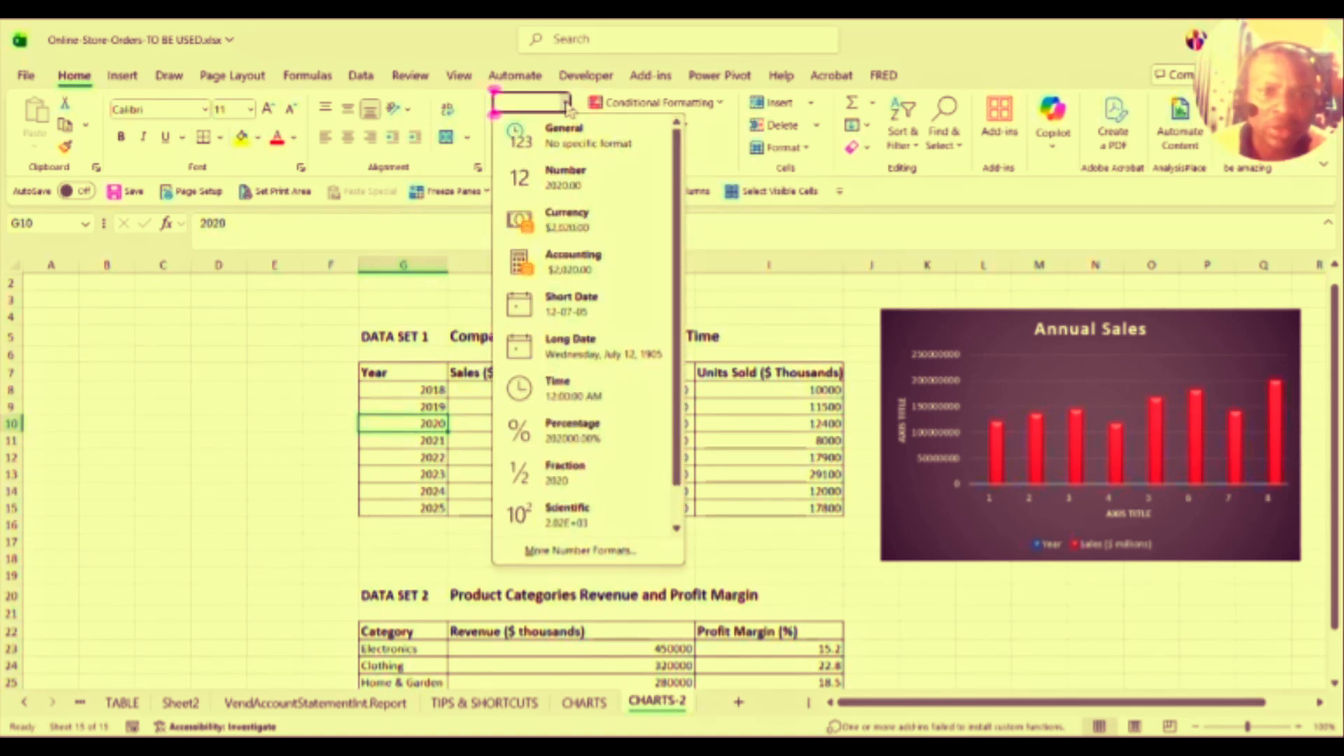
click(566, 105)
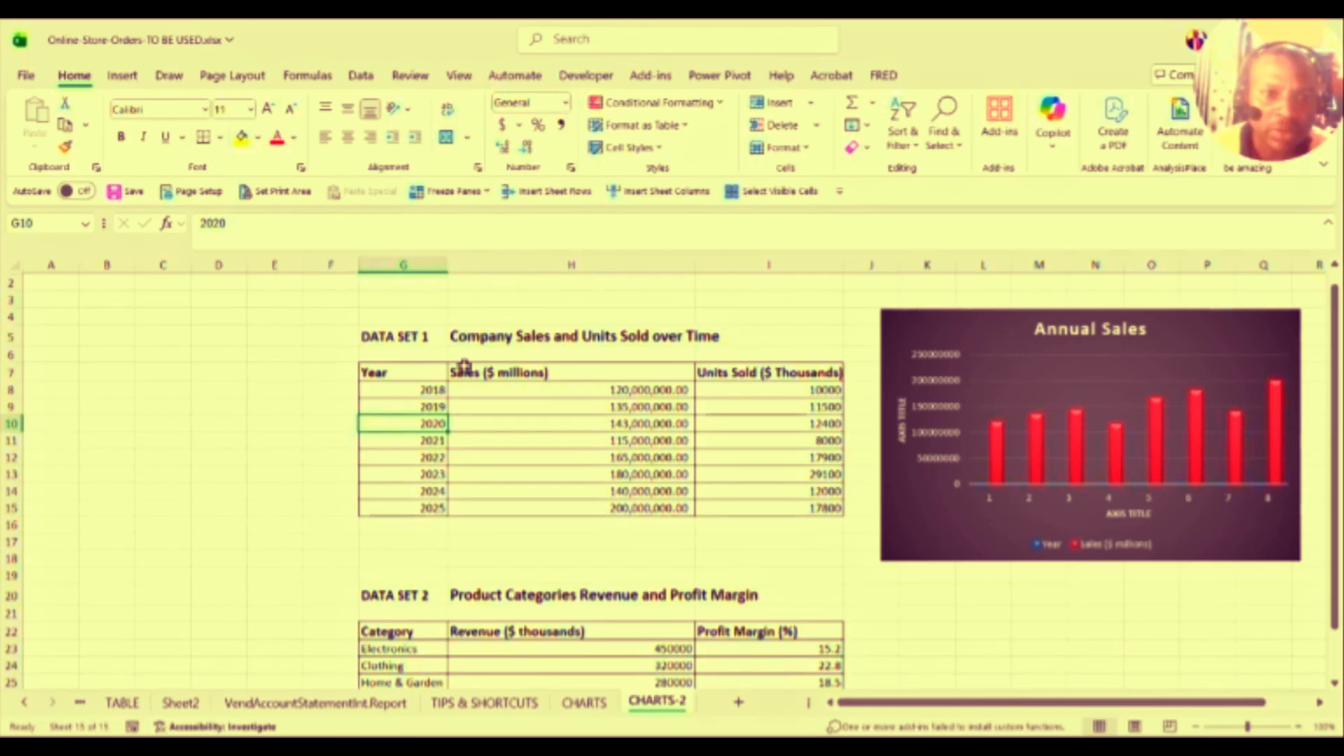
click(424, 390)
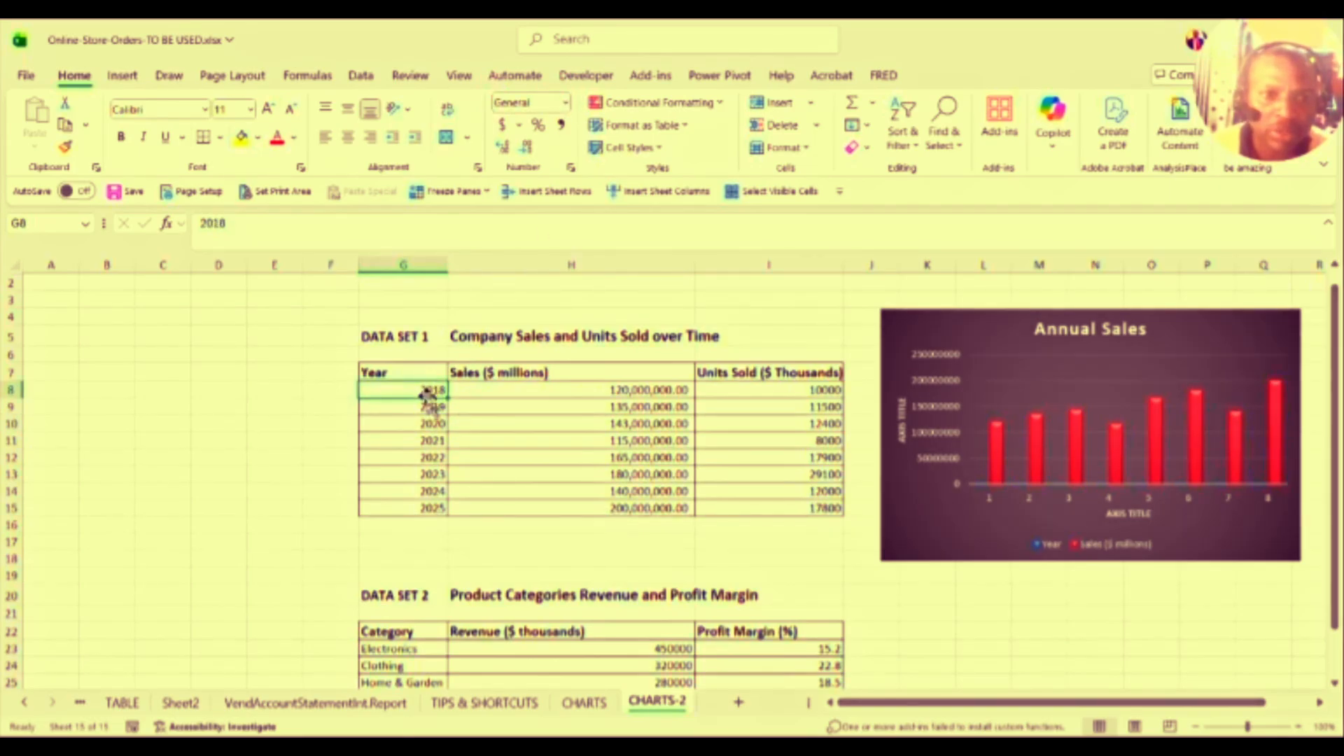
drag(426, 392, 421, 507)
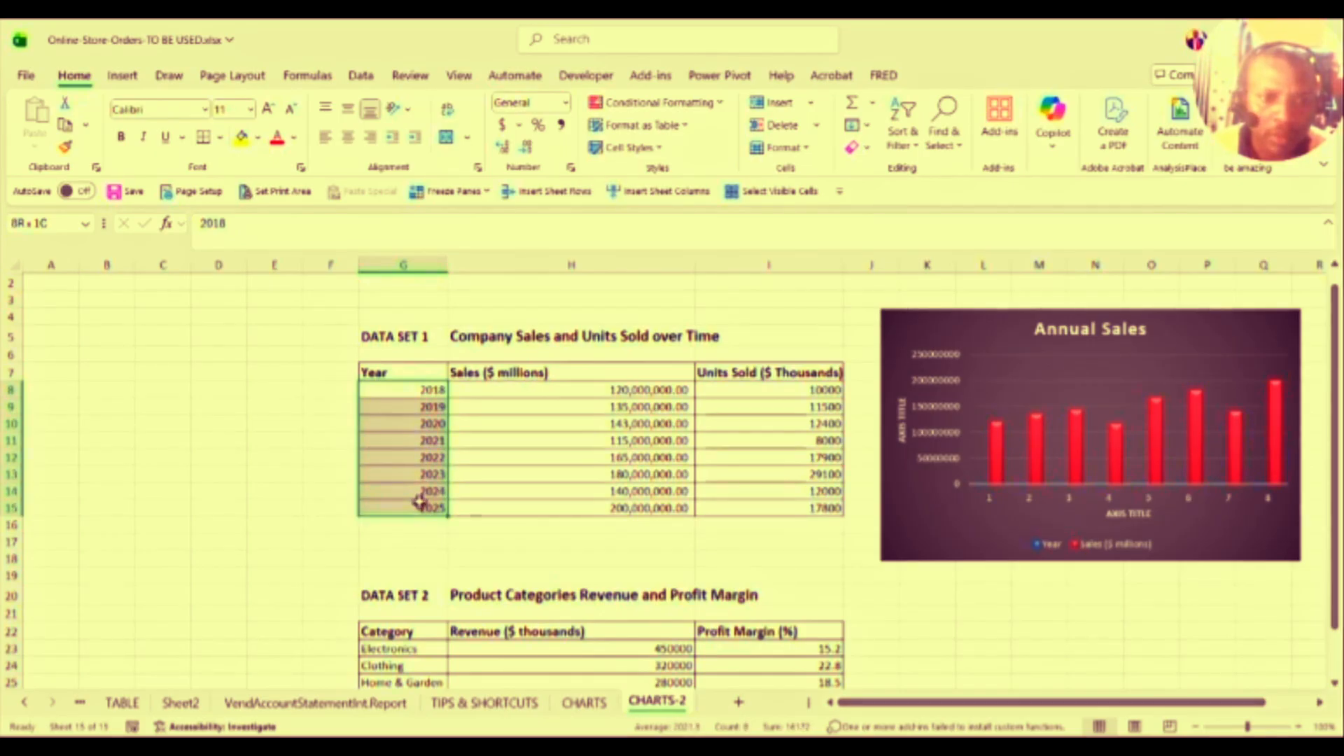
click(567, 102)
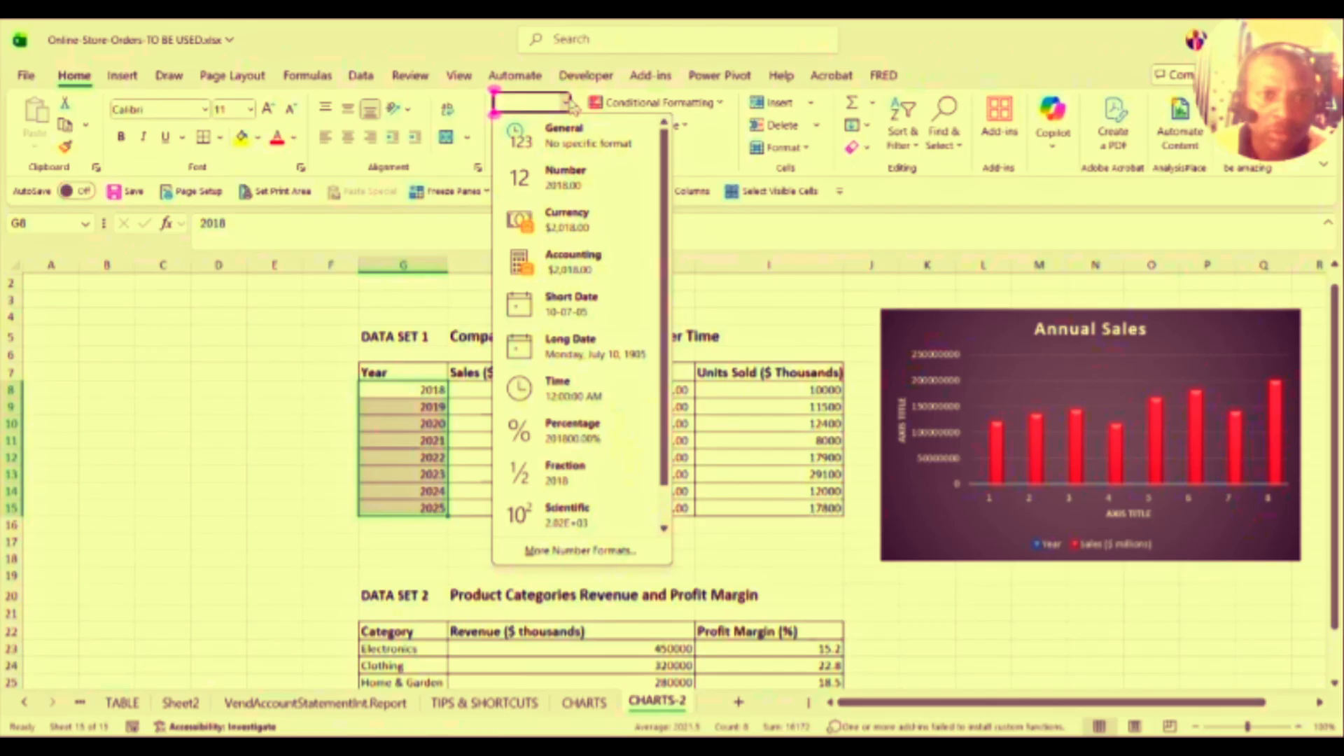
click(574, 303)
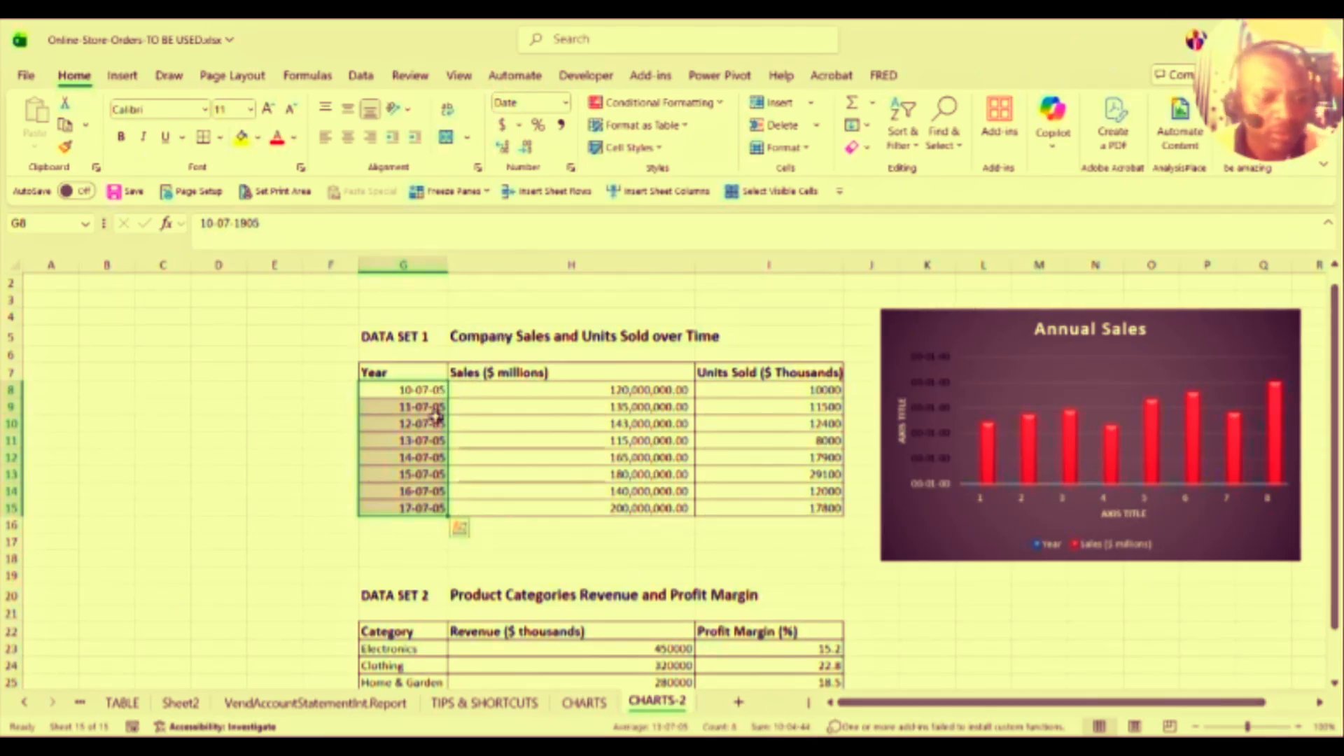
key(ctrl+z)
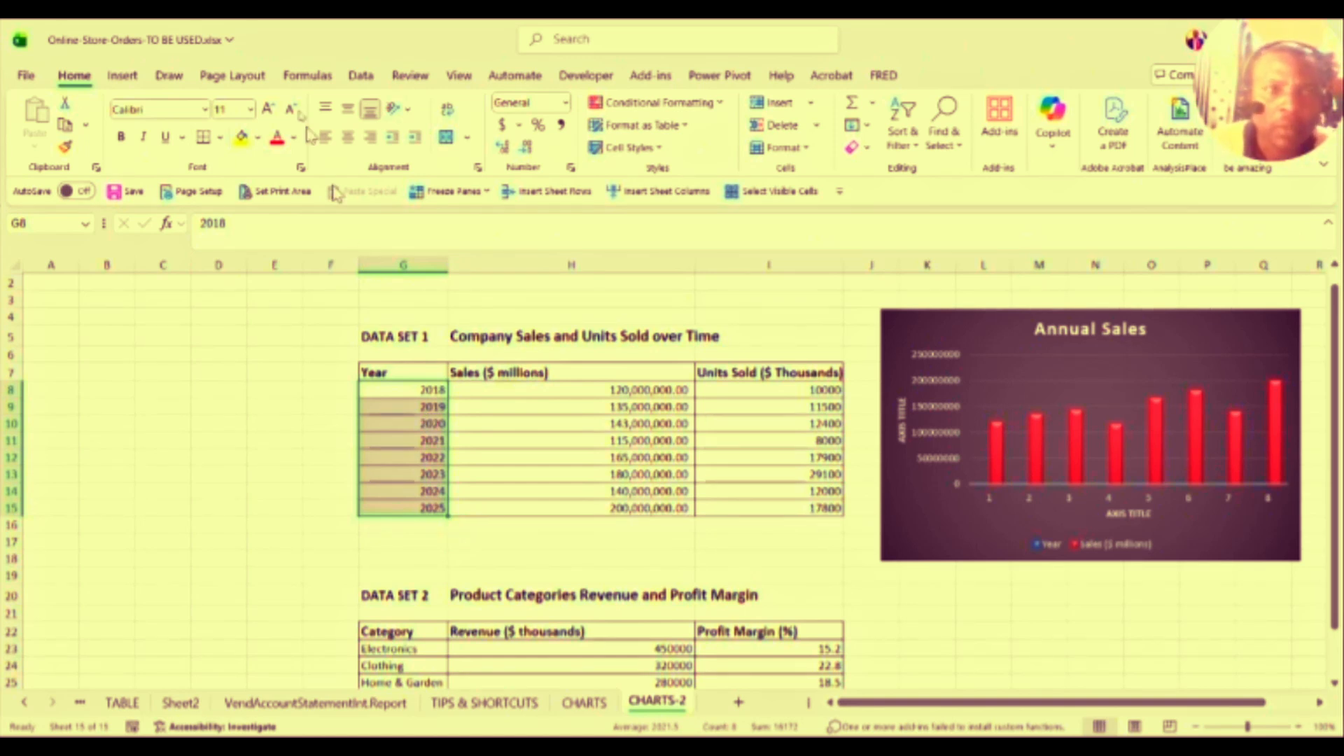
click(348, 137)
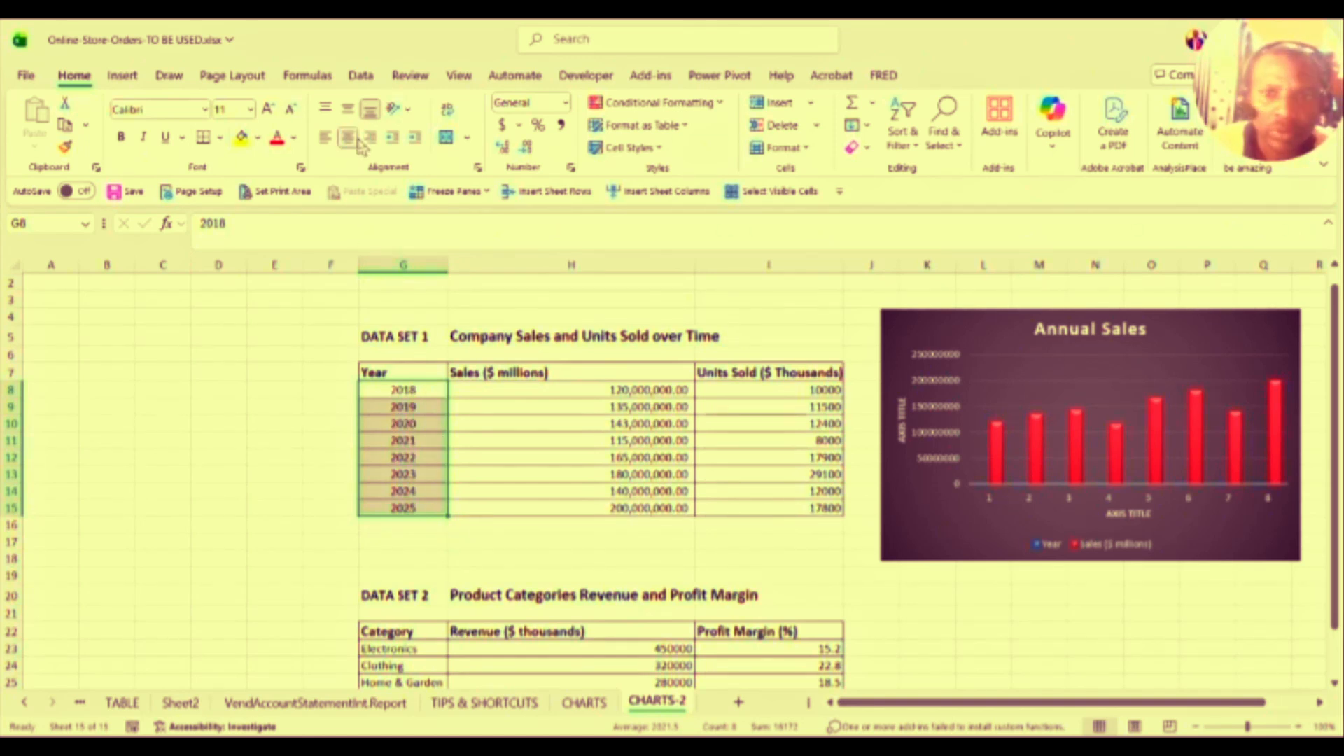
click(597, 451)
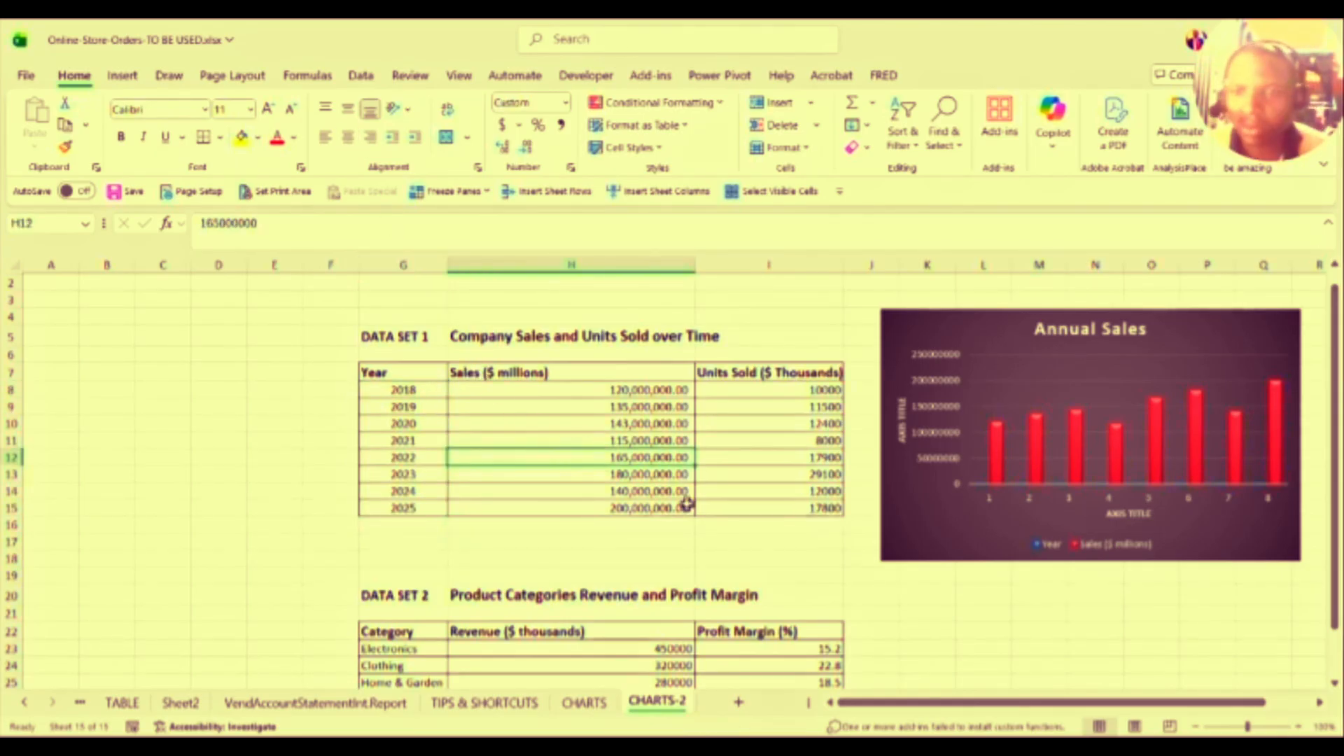
Step: Change the horizontal axis title text to YEARS
click(1121, 516)
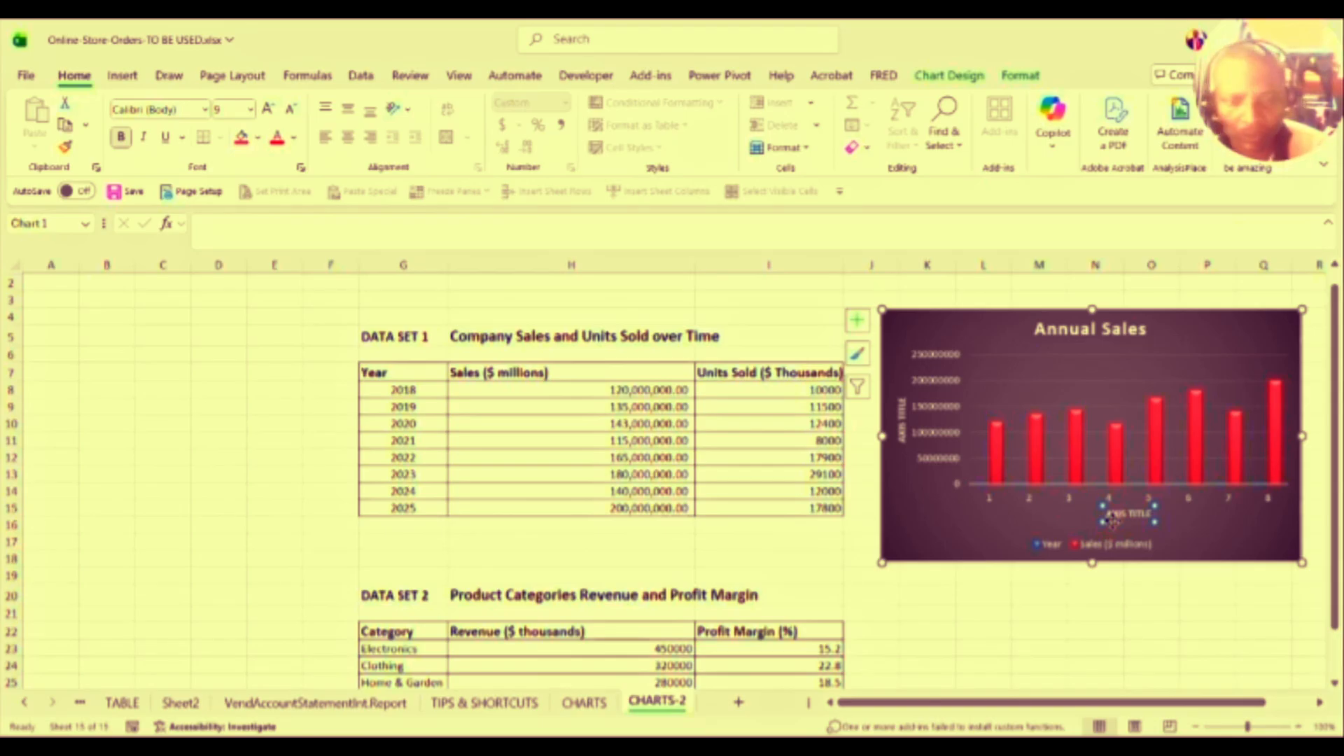
key(Caps_Lock)
text(T)
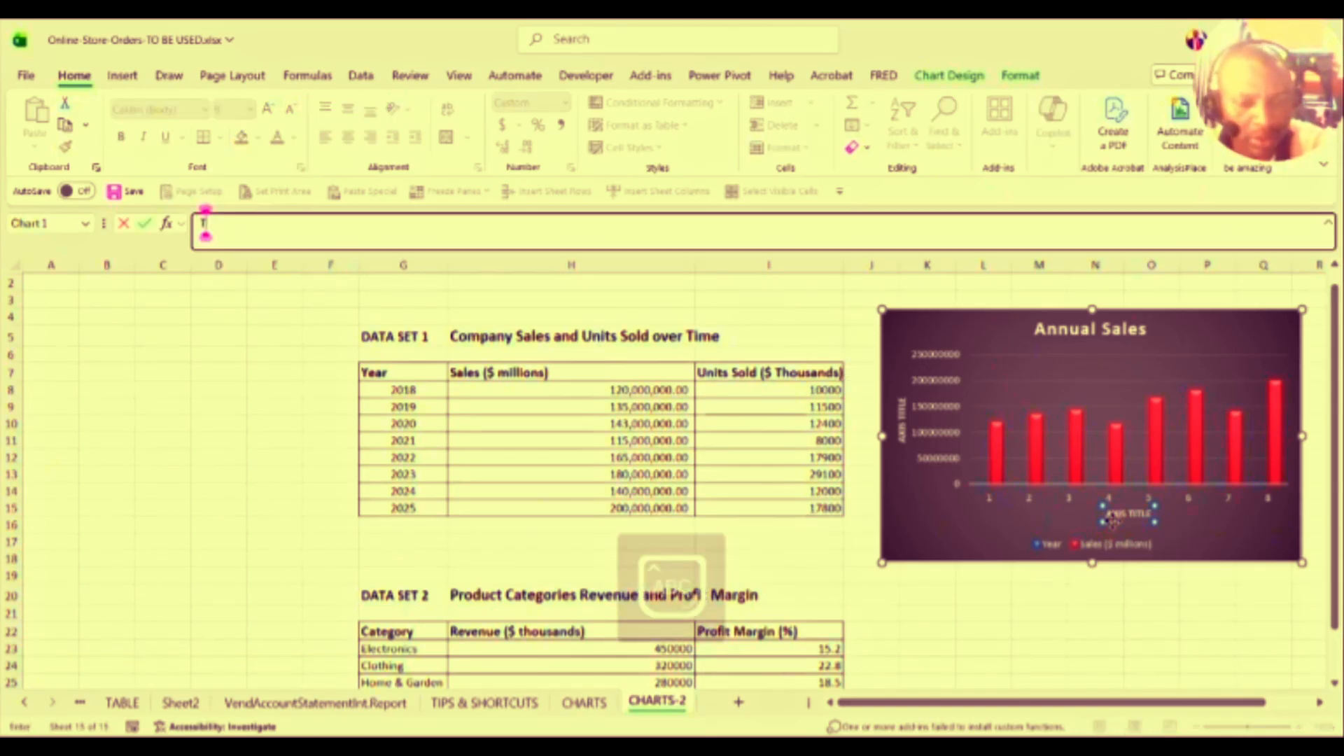
key(BackSpace)
text(YEARS)
key(Return)
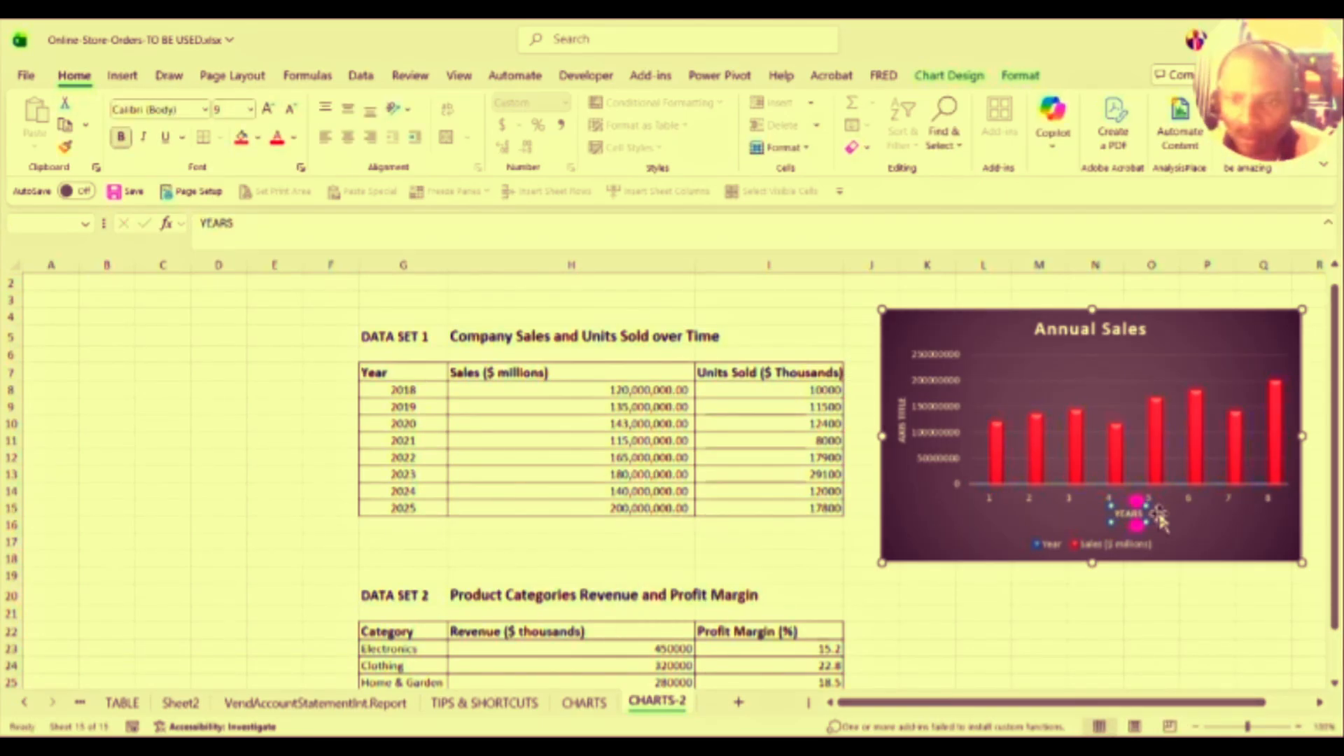
click(1159, 516)
Step: Drag the YEARS axis title slightly to the right and reselect it
click(1141, 516)
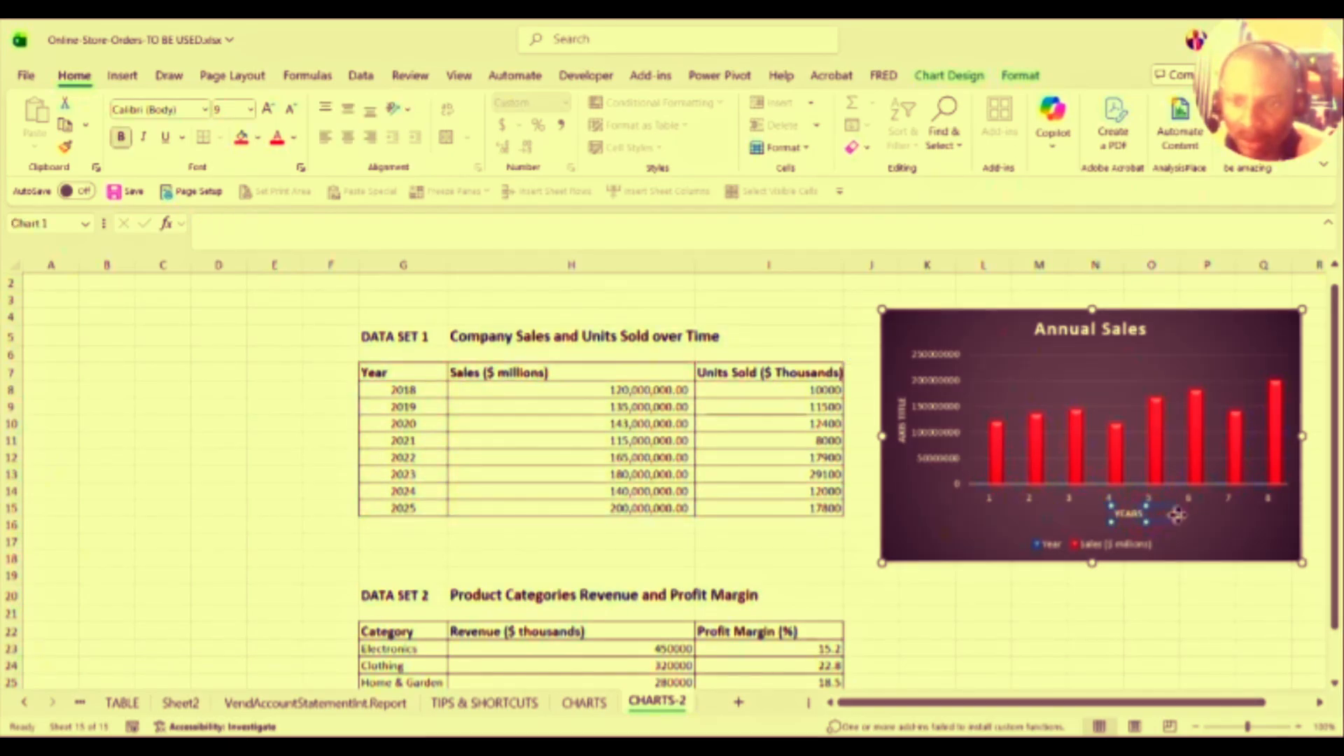
drag(1146, 519, 1118, 522)
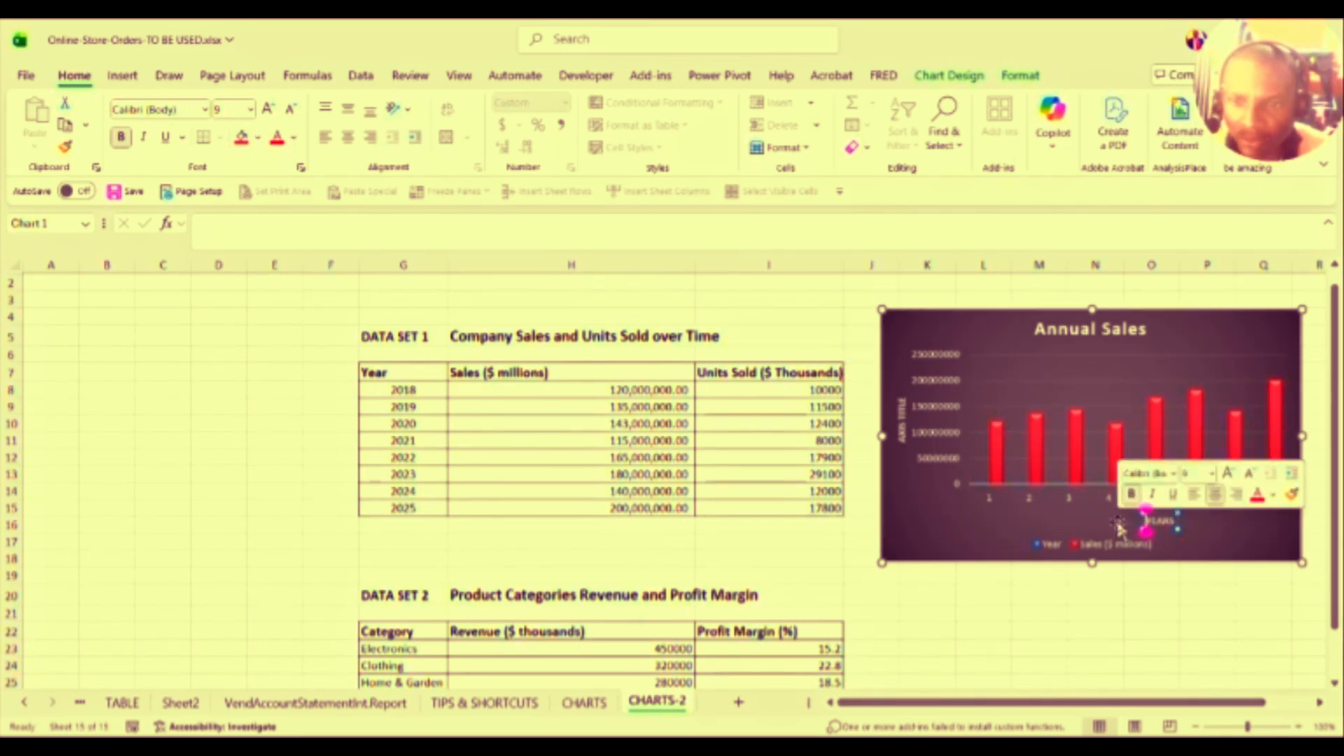
click(1159, 521)
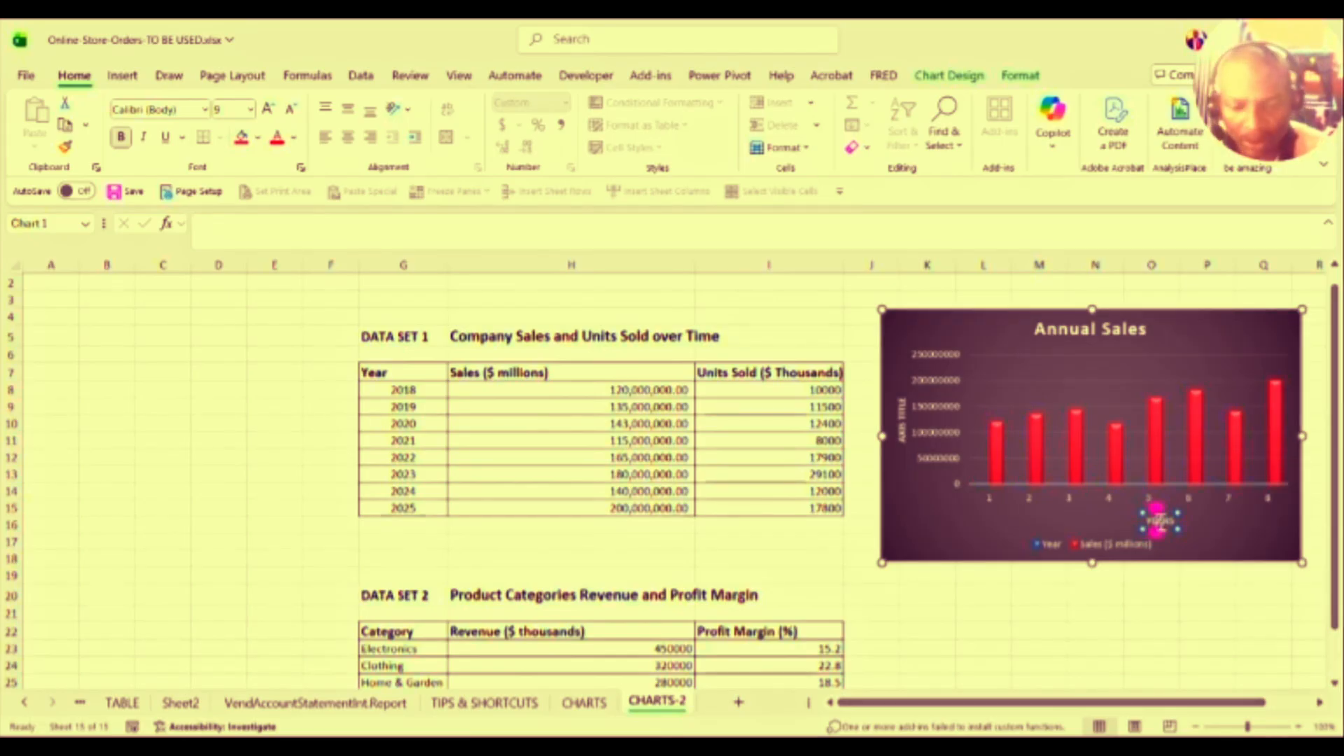
right_click(1161, 524)
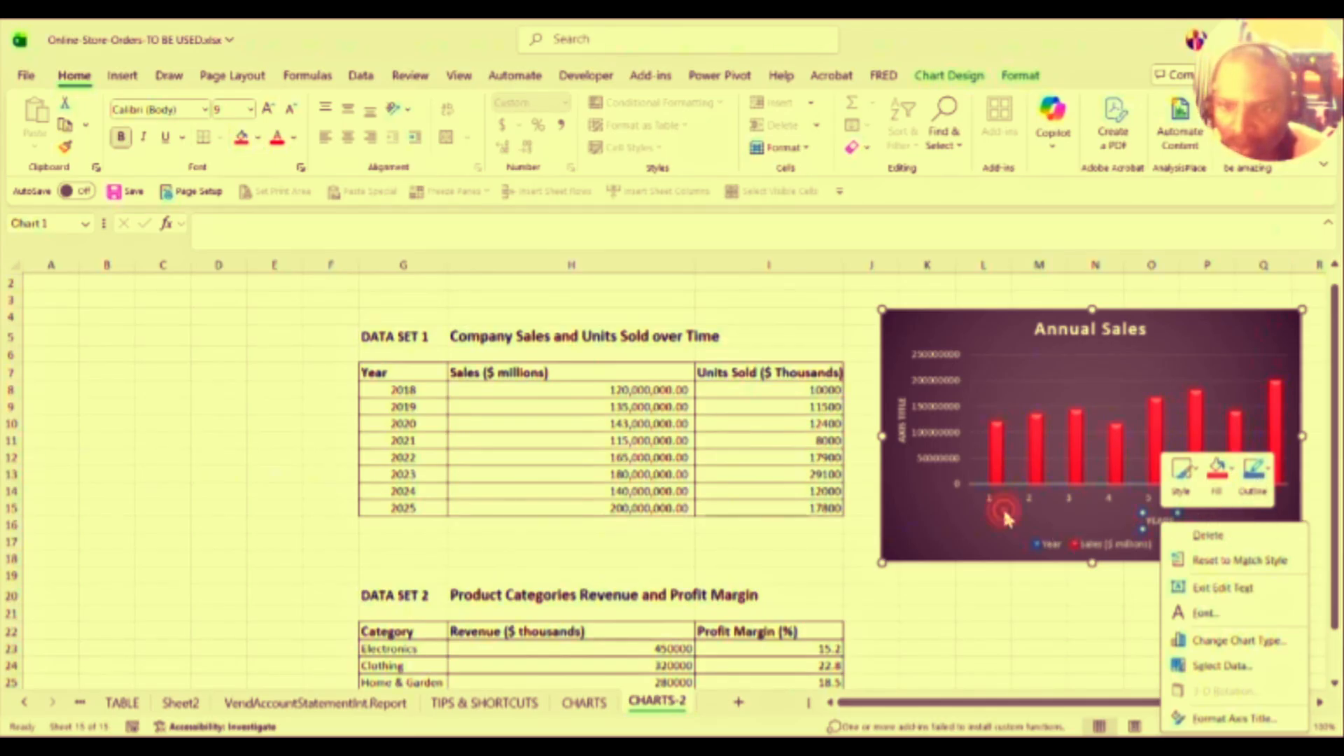
click(1152, 522)
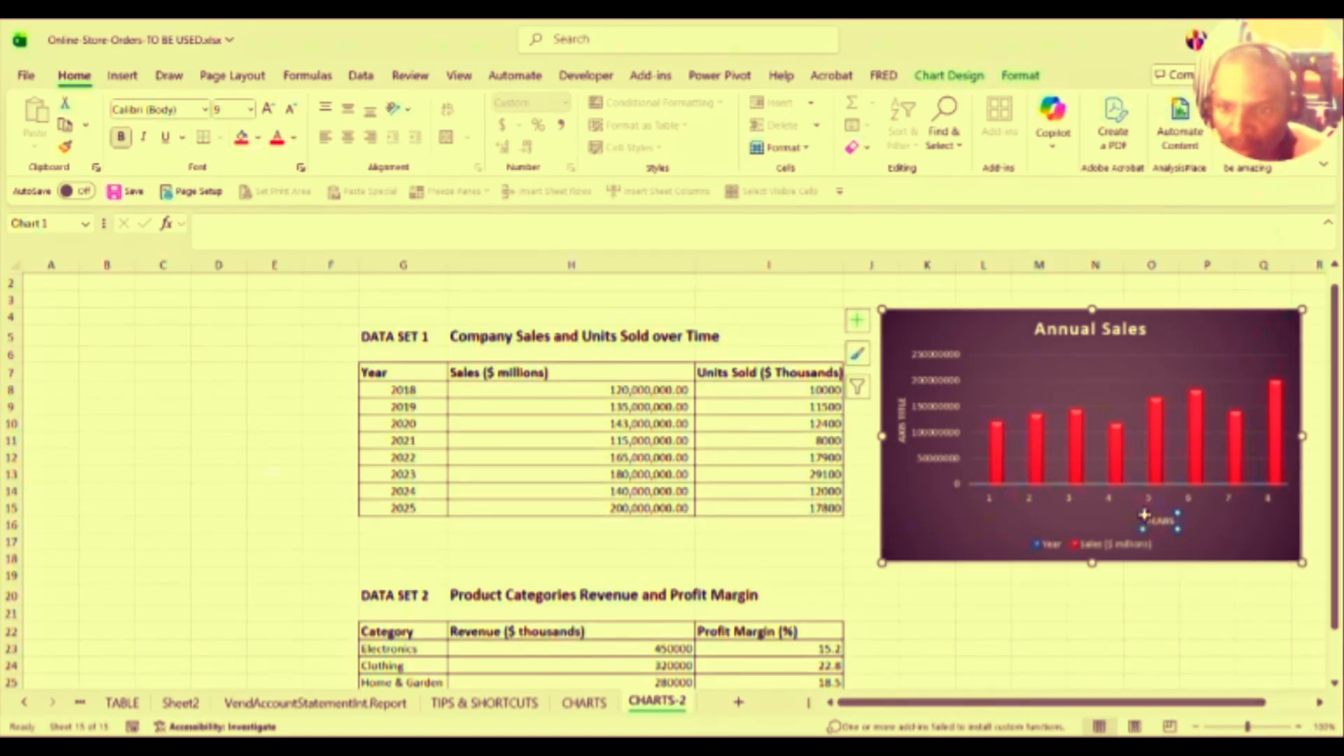
click(1170, 523)
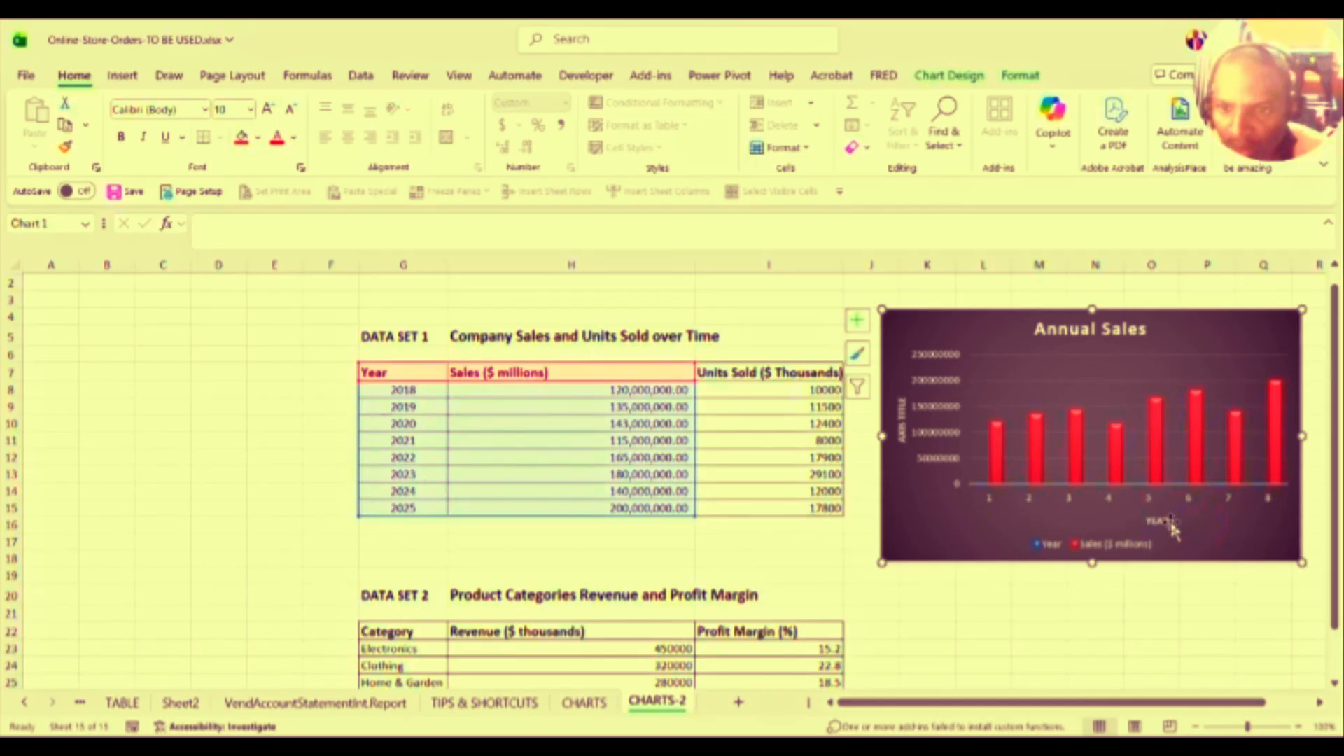
click(1171, 520)
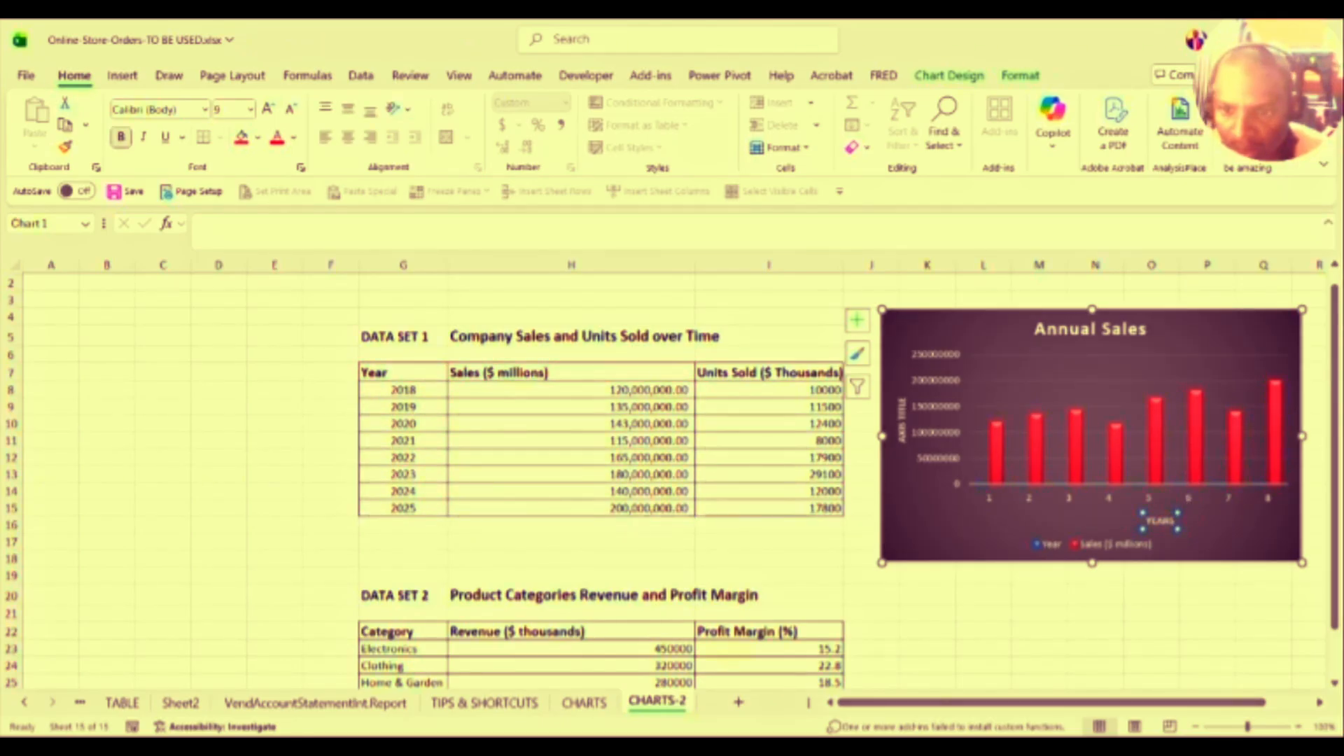
Step: Apply a thin outline weight to the YEARS axis title
right_click(1174, 513)
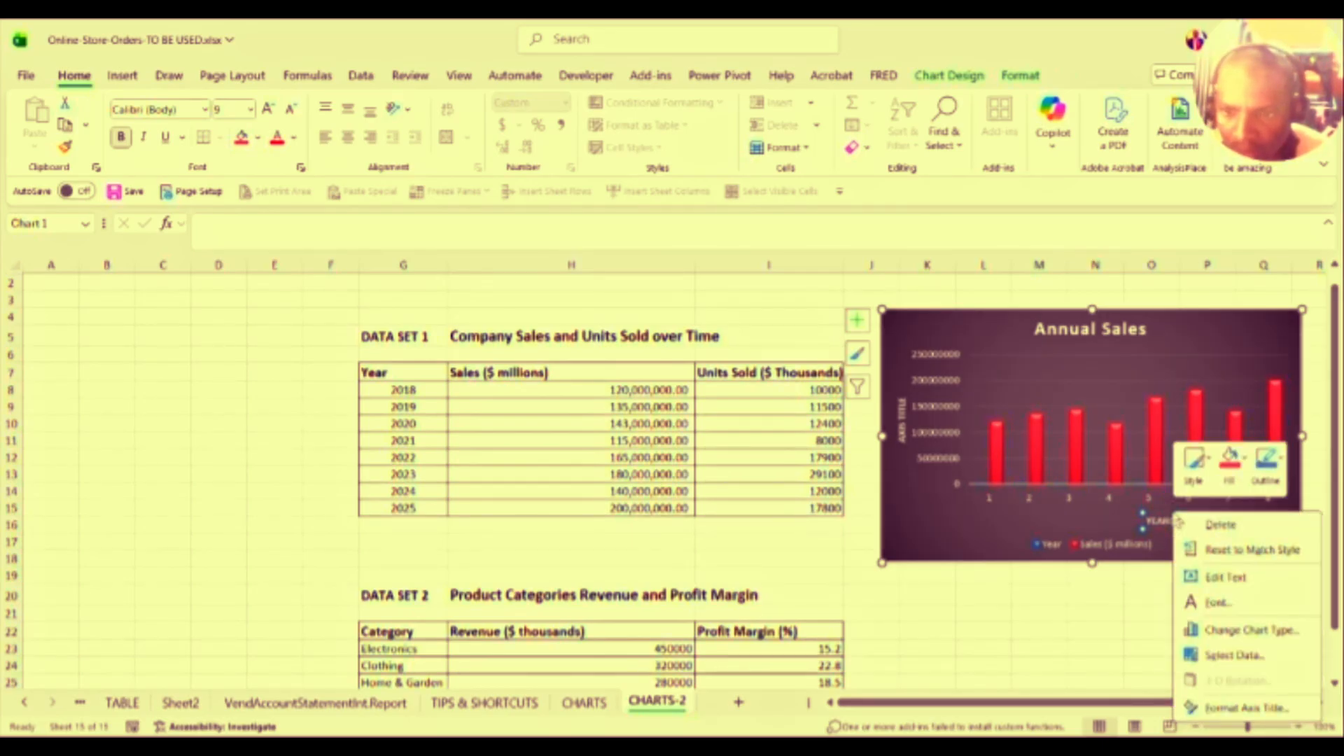
click(1283, 462)
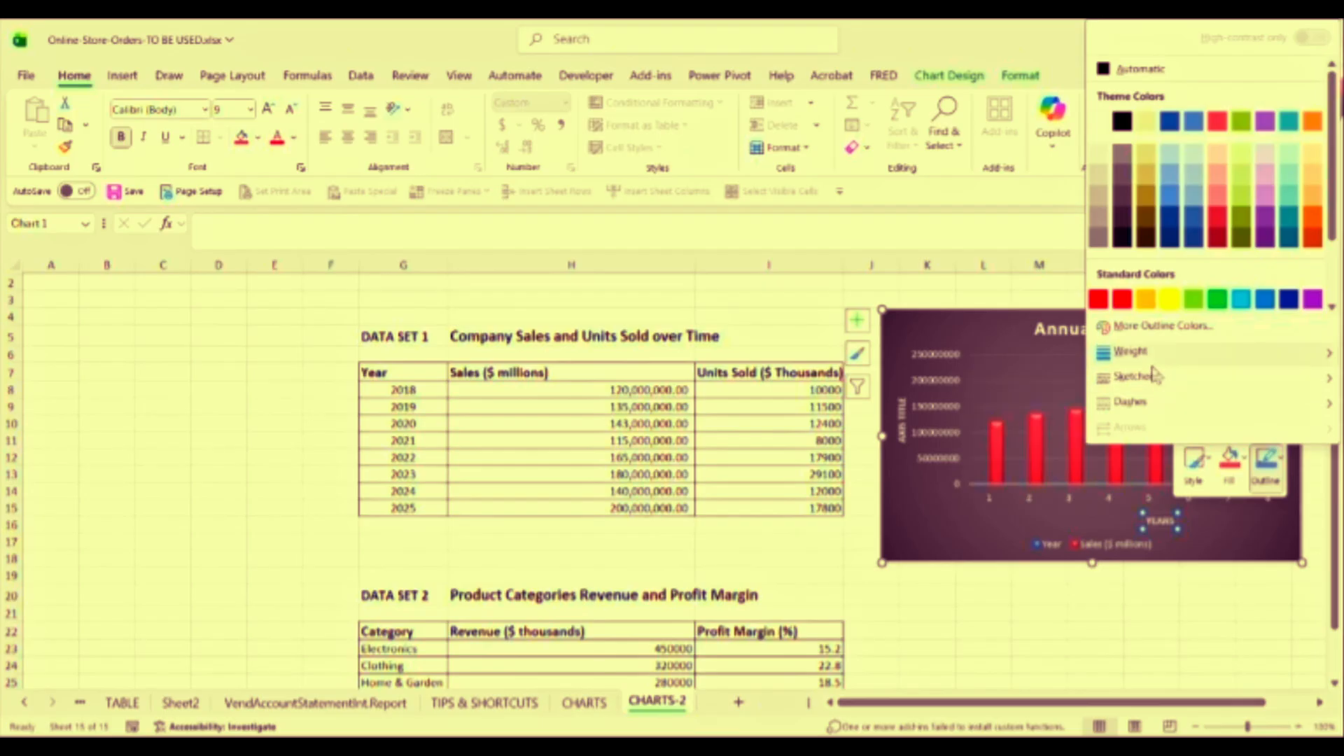
mouse_move(1152, 362)
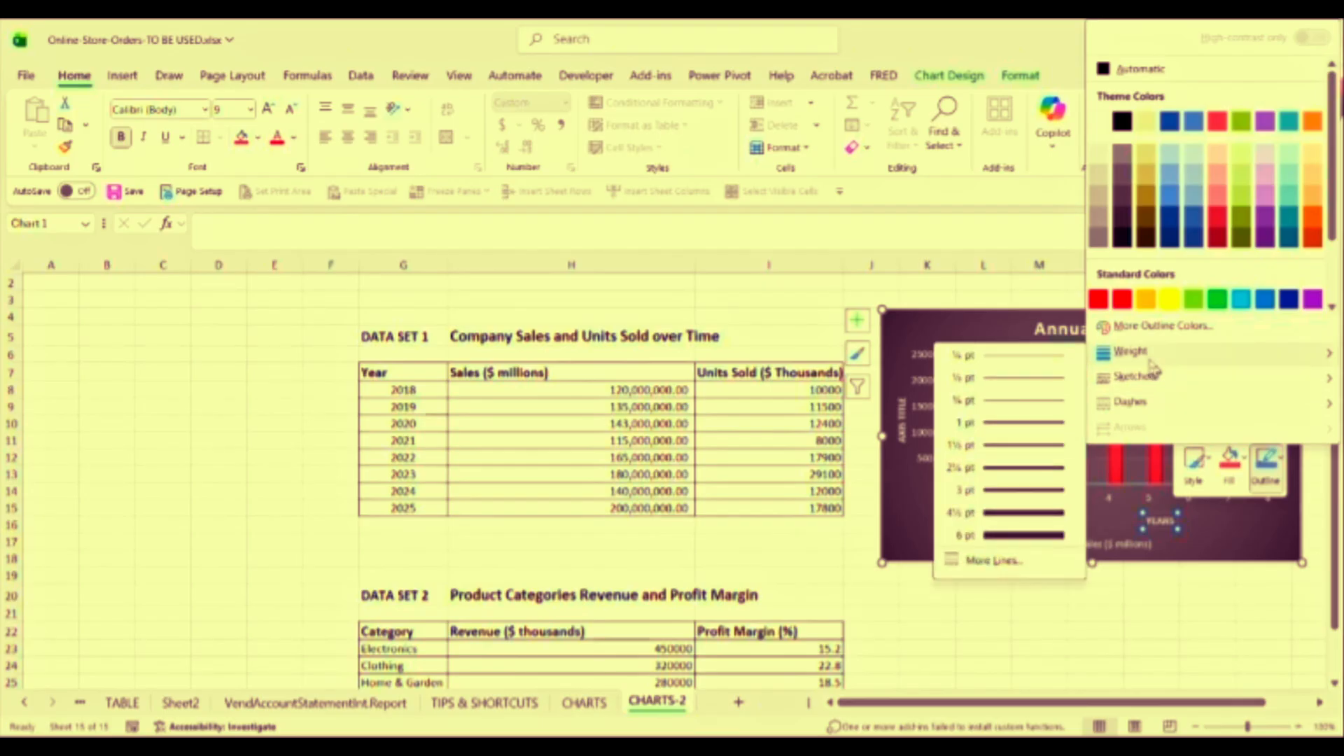
click(1048, 401)
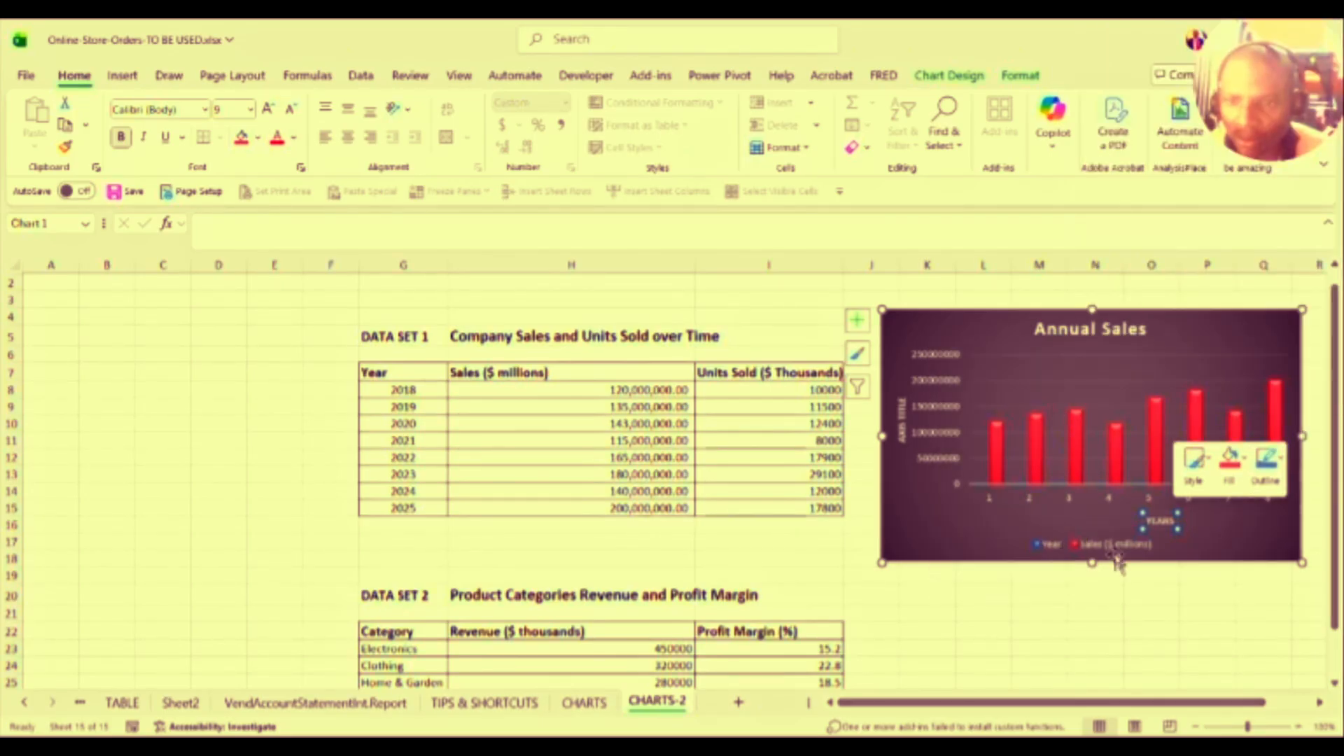
click(1112, 511)
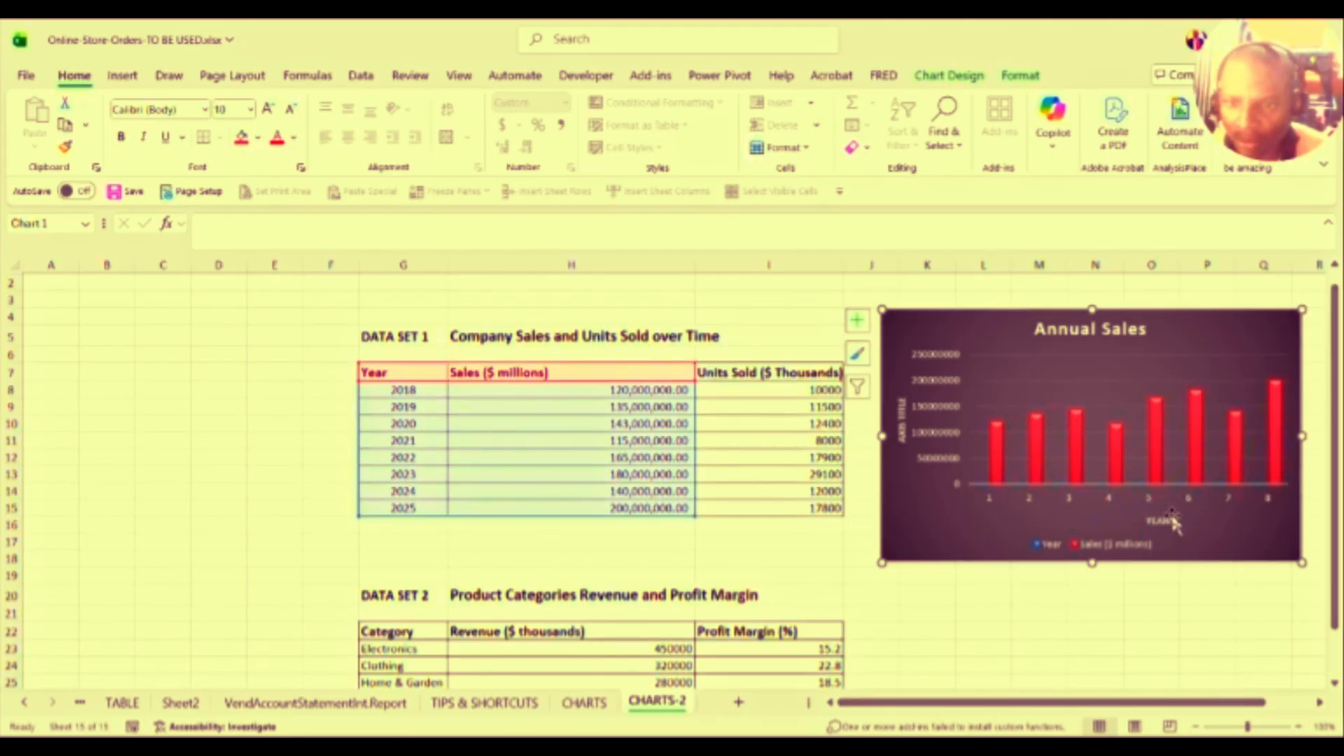
click(1076, 496)
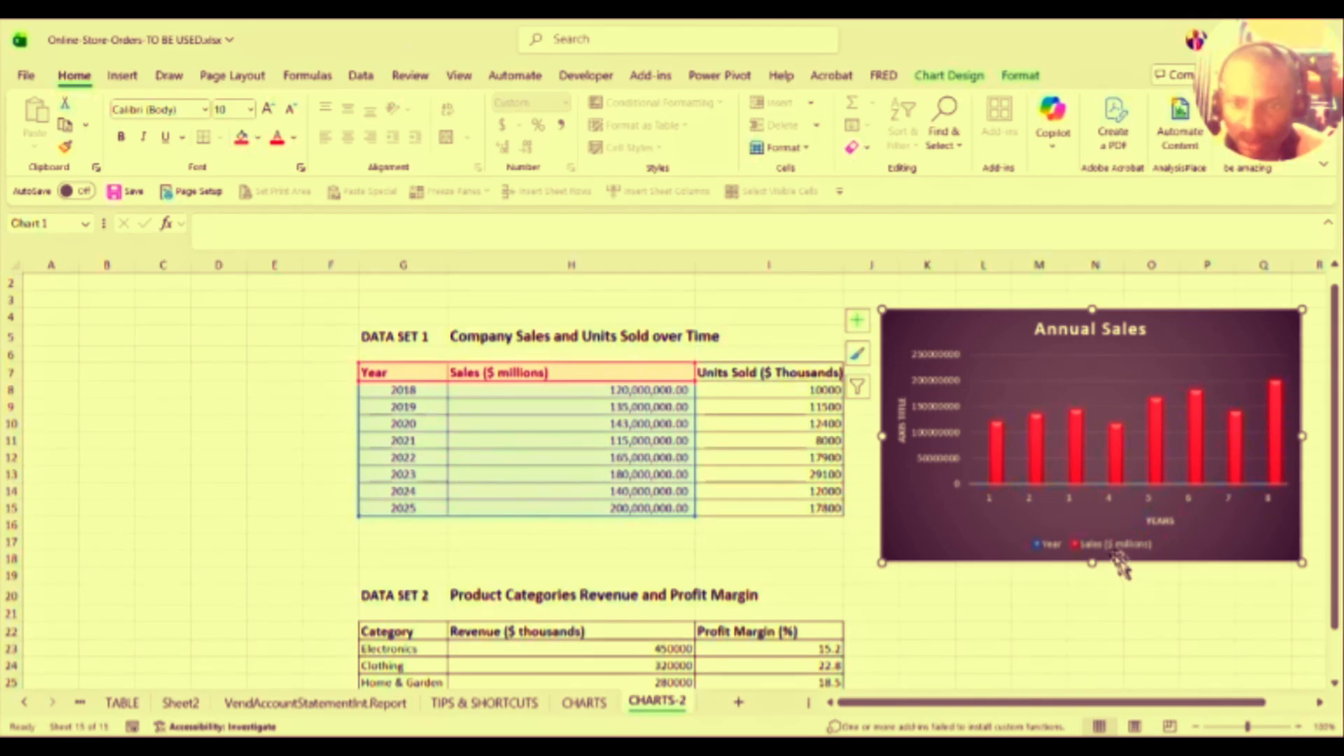
click(1085, 550)
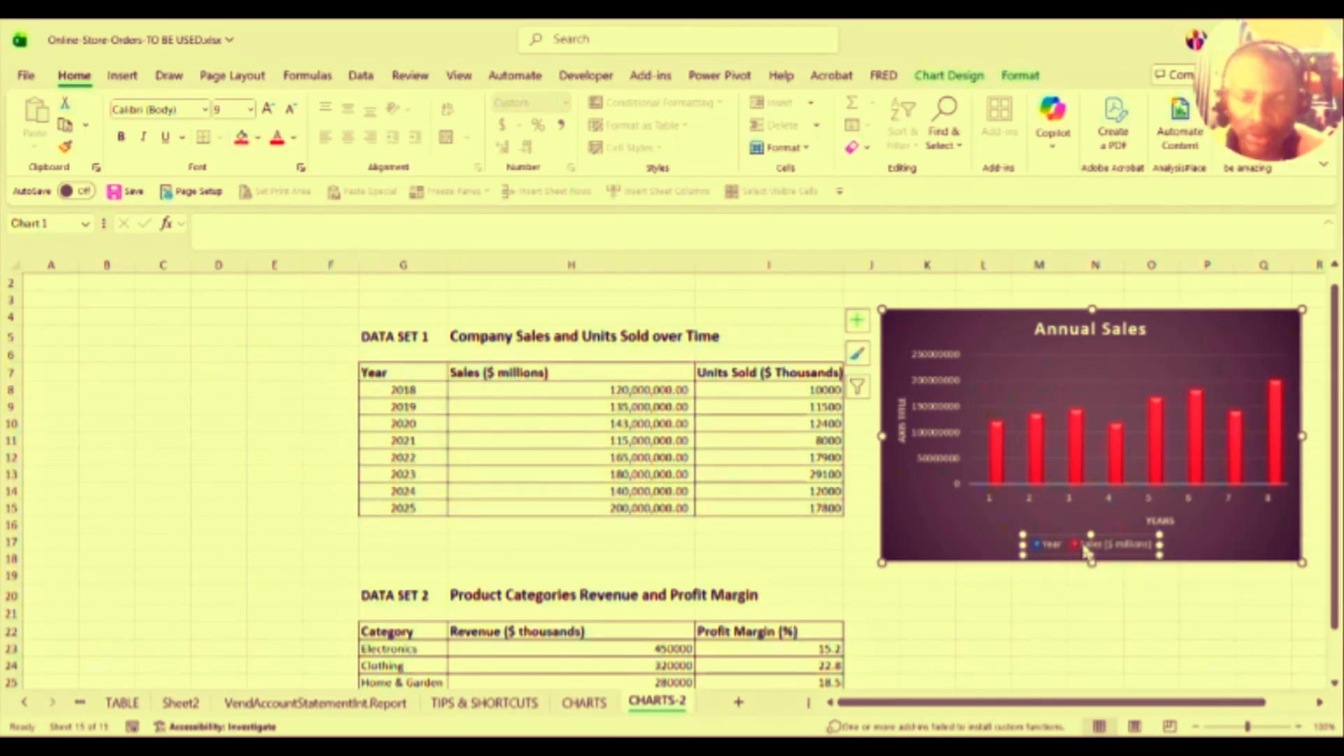
Step: In Format Legend, set Legend Position to Bottom, then select the horizontal axis
right_click(1085, 551)
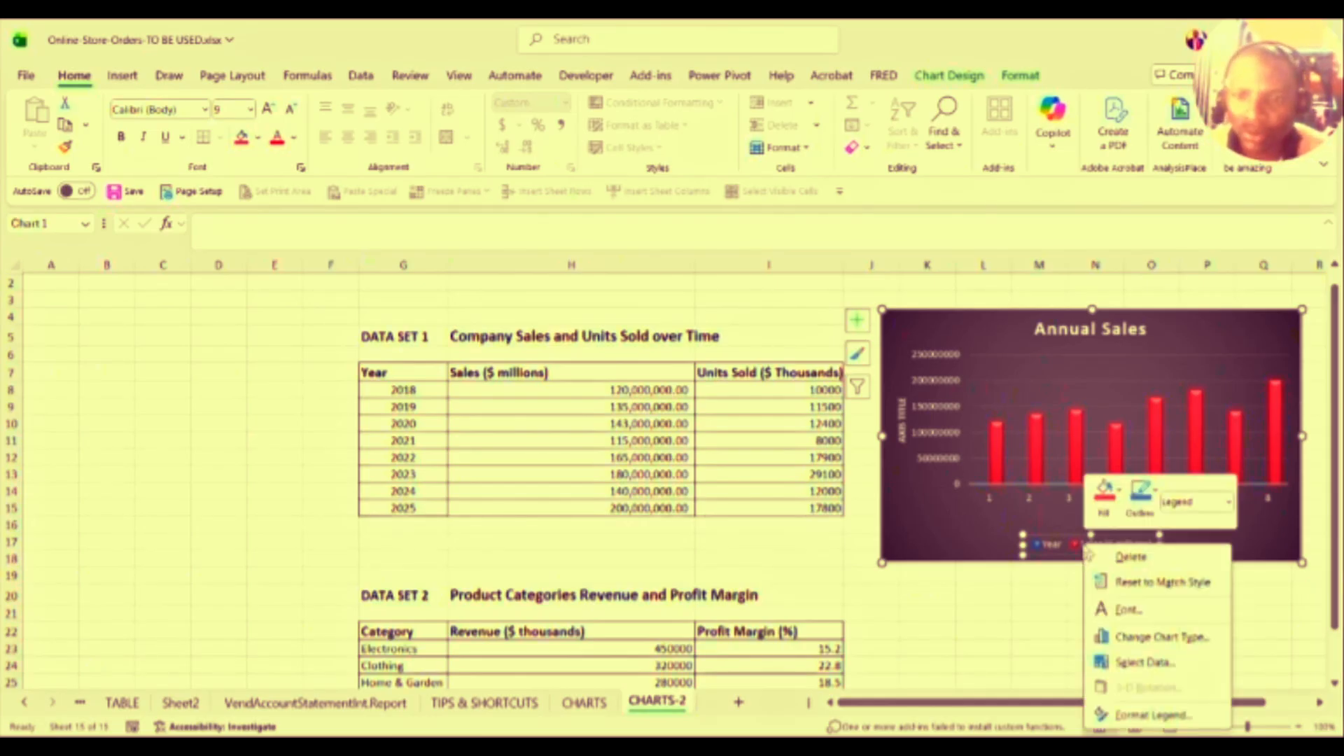
click(1138, 715)
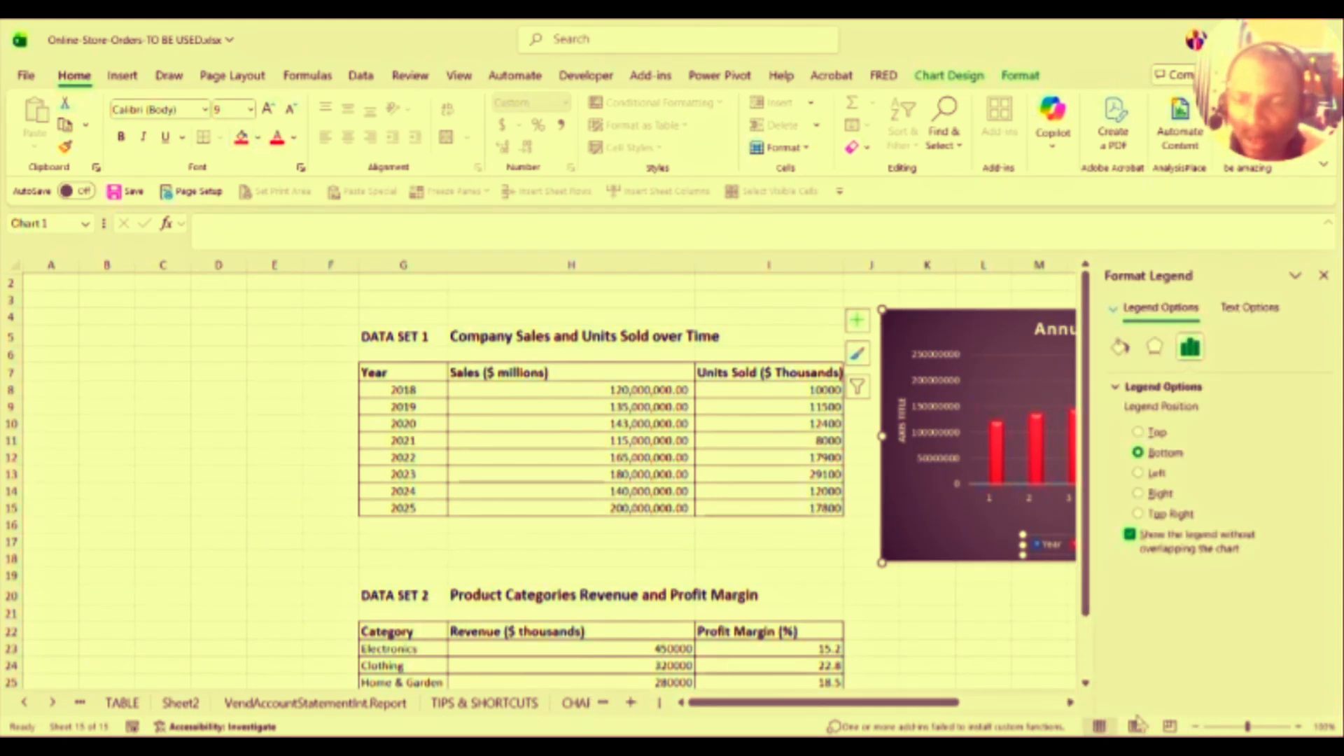
click(1139, 432)
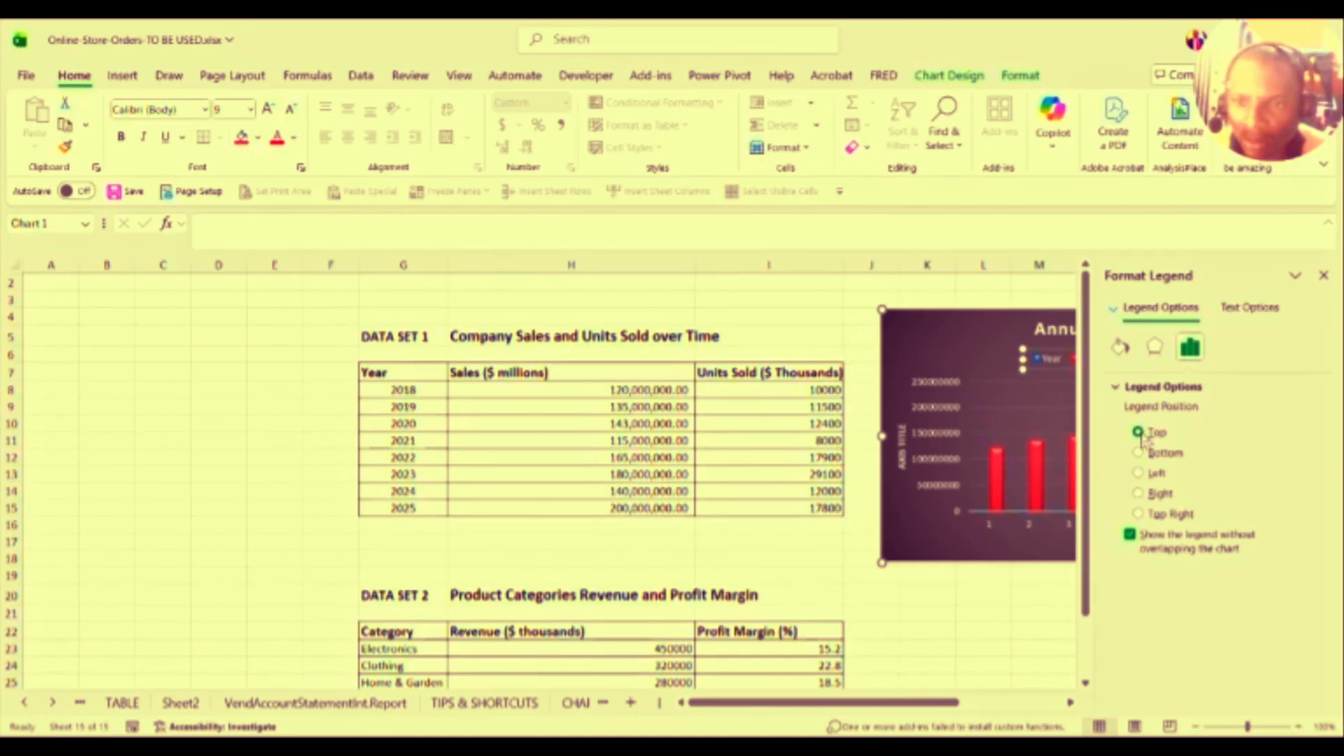
click(1137, 474)
click(1138, 494)
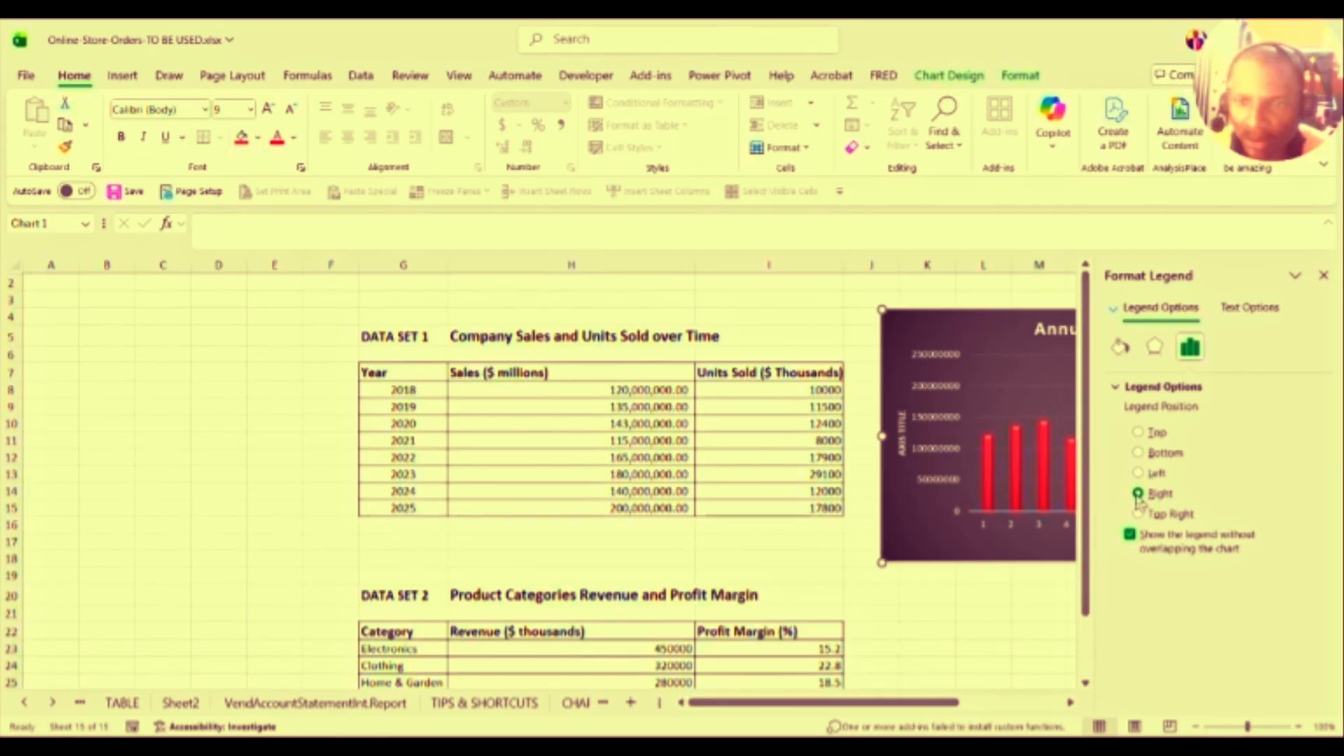
click(1137, 454)
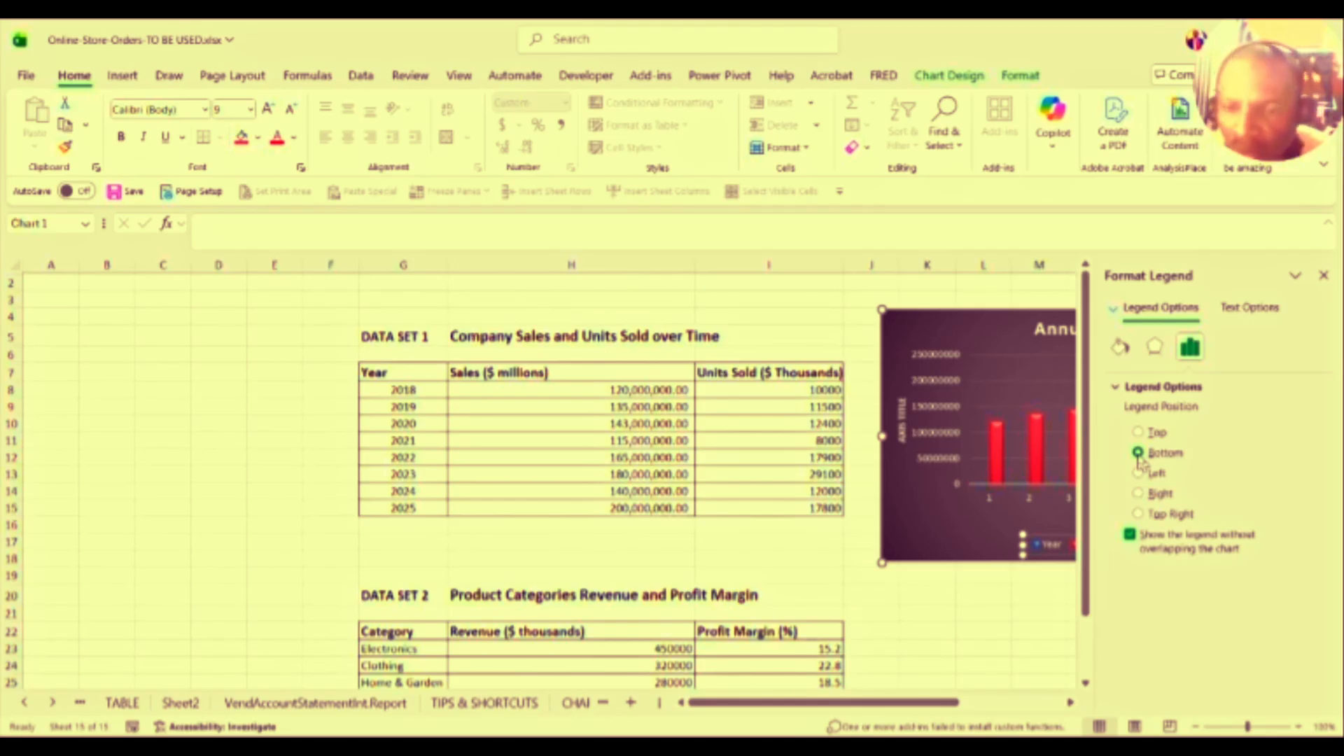
click(1030, 495)
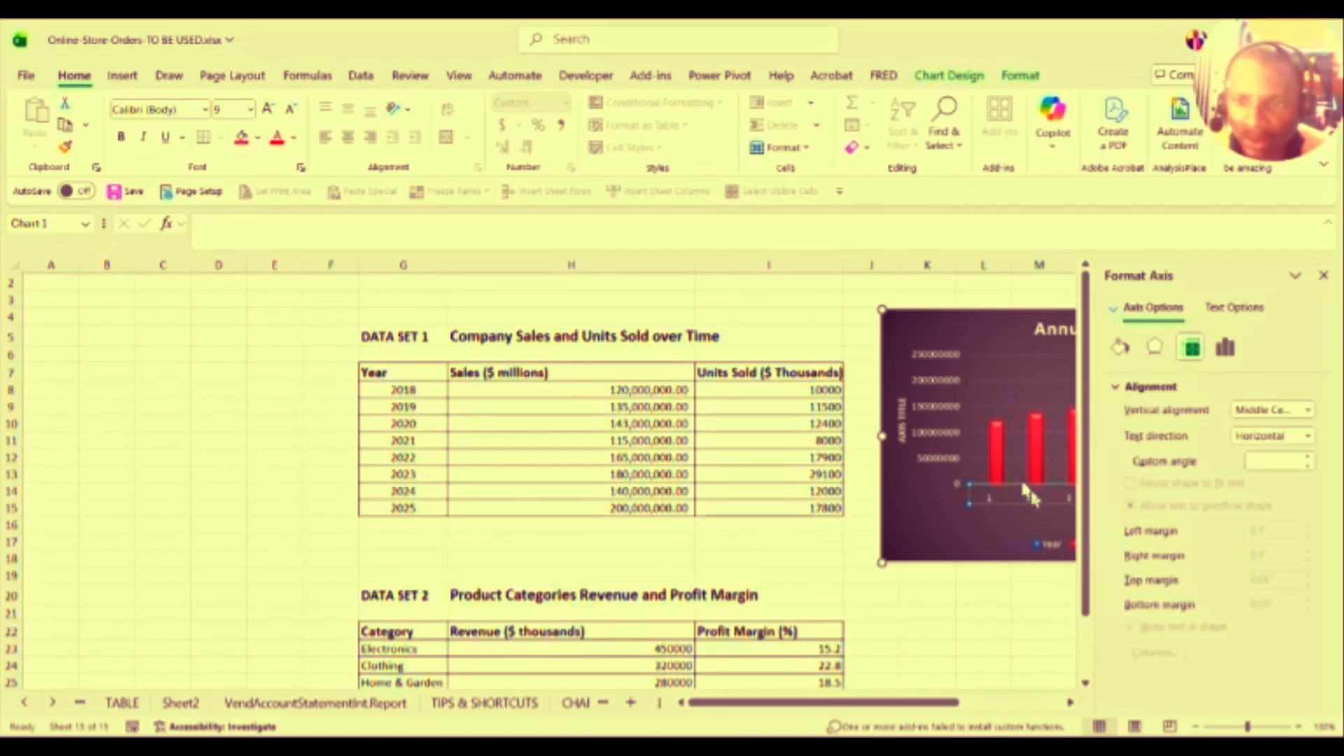
Step: Set the Annual Sales chart's horizontal Axis Type to Date axis, then close the Format Axis pane
right_click(1032, 496)
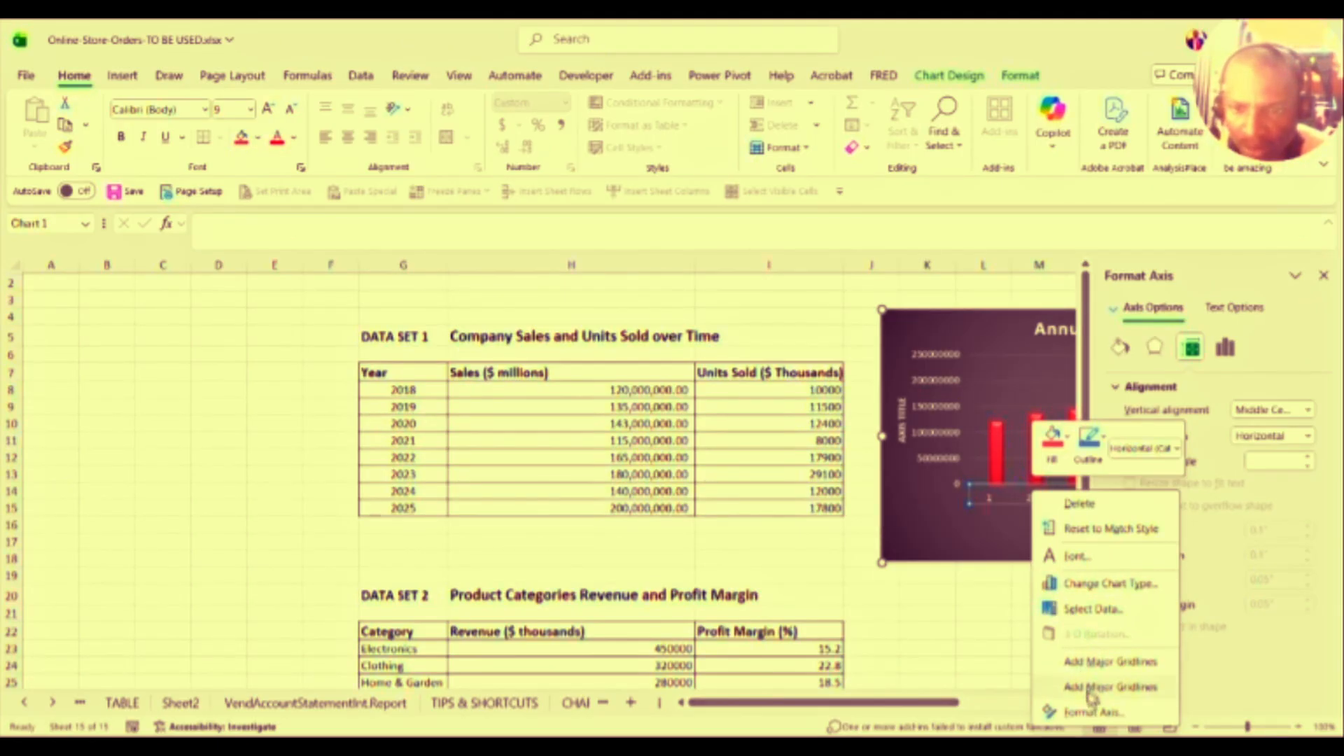
click(1097, 714)
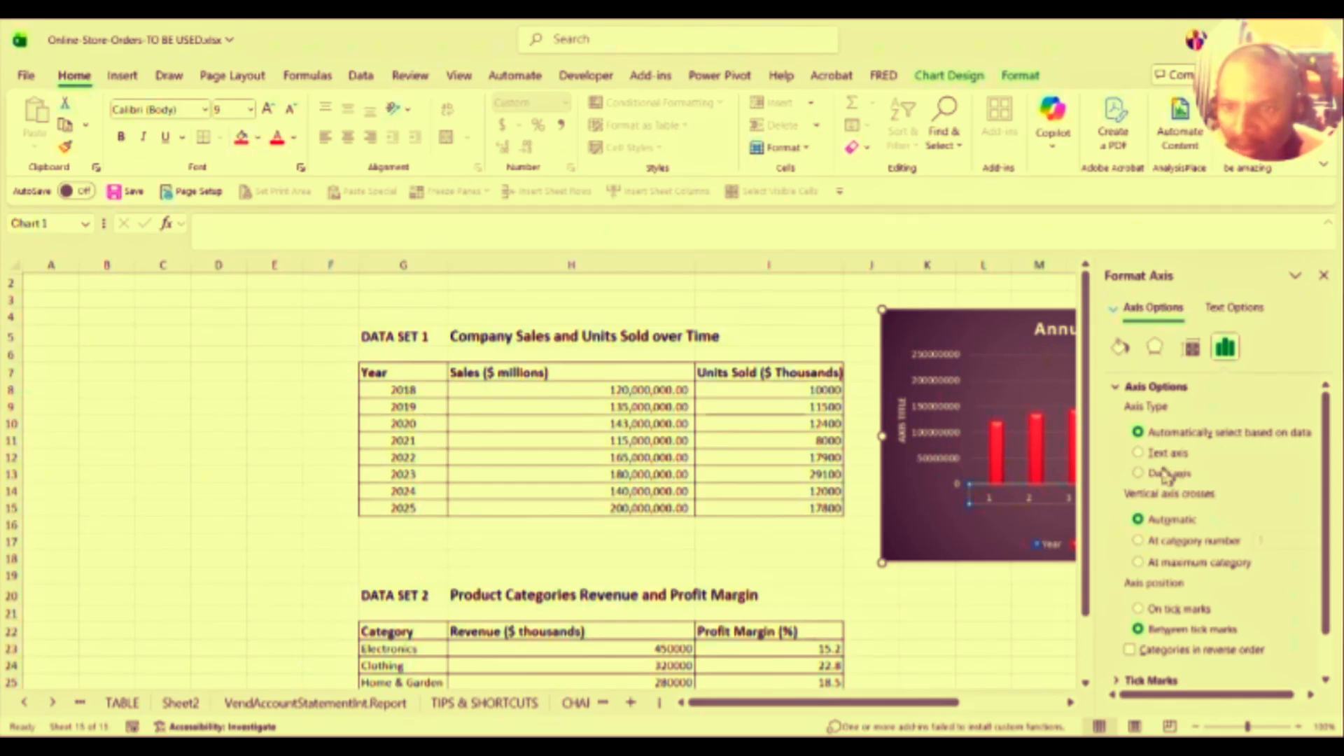
click(1139, 475)
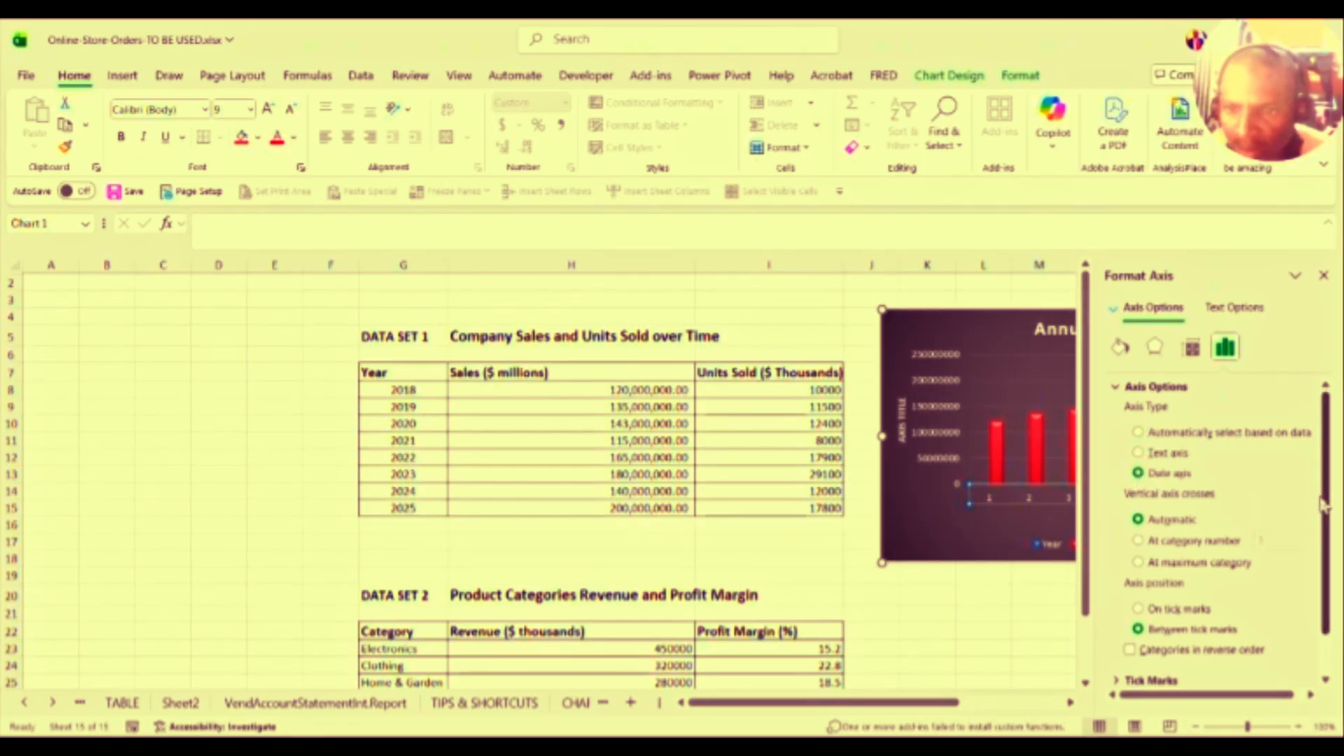
drag(1321, 504, 1322, 543)
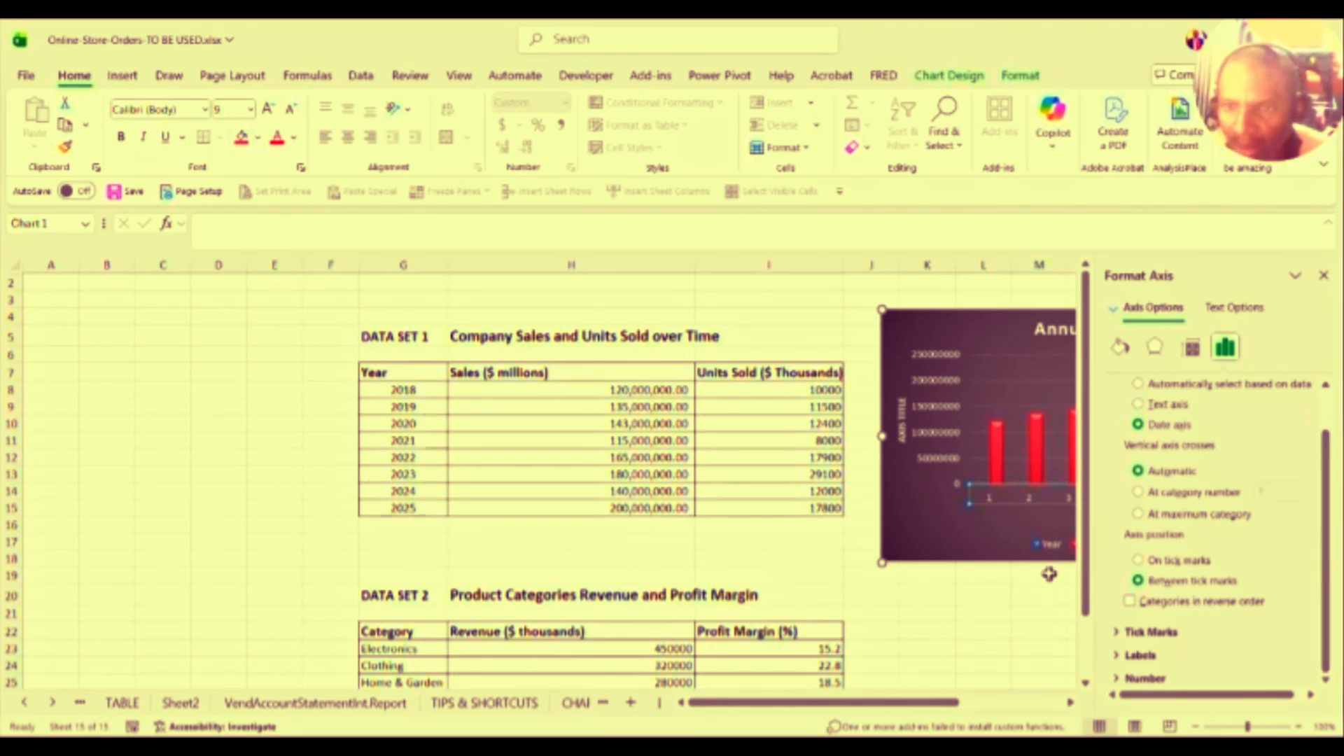
click(969, 593)
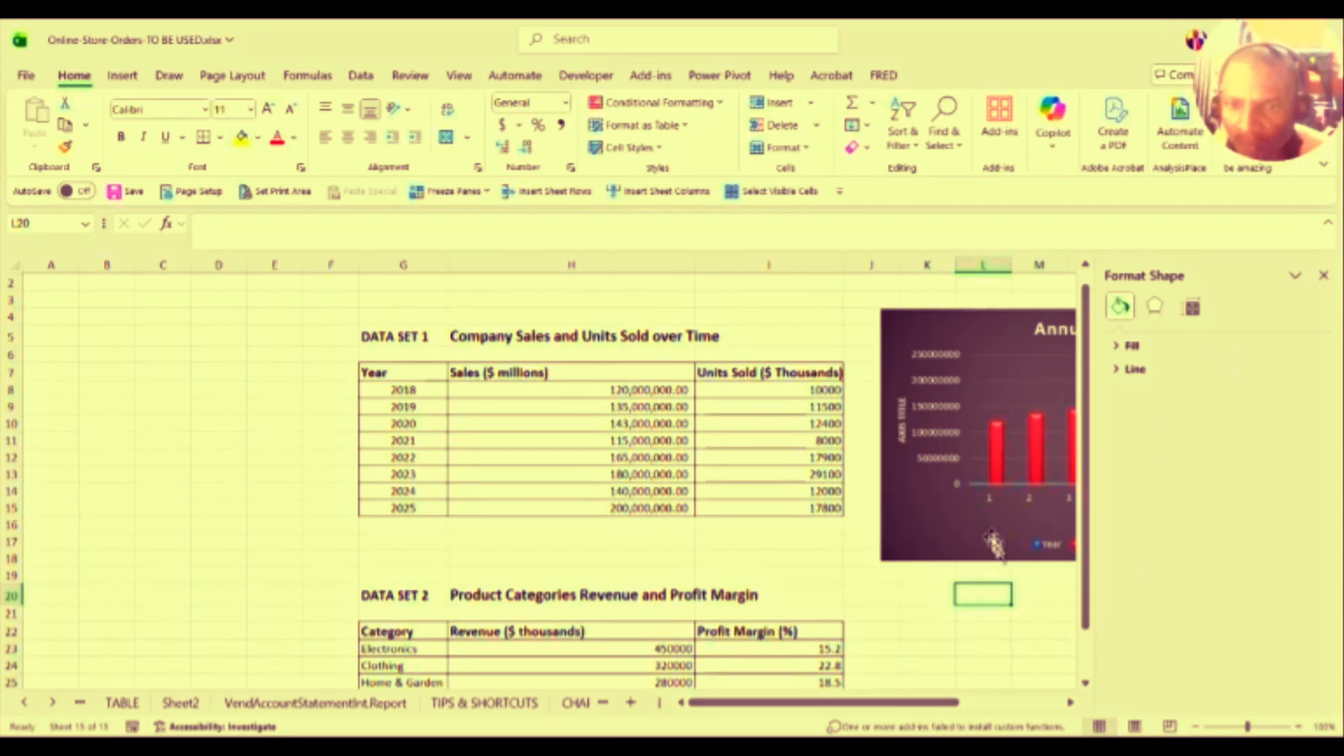
click(1001, 508)
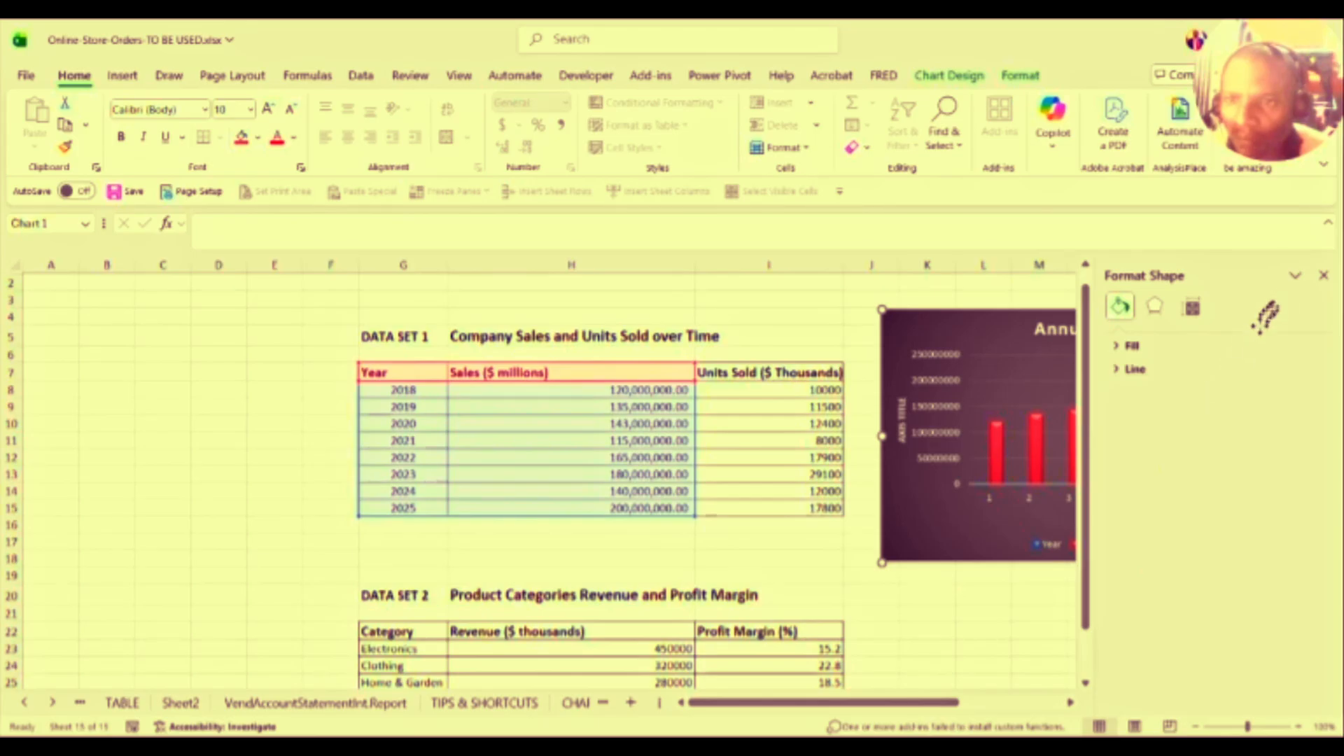
click(1324, 276)
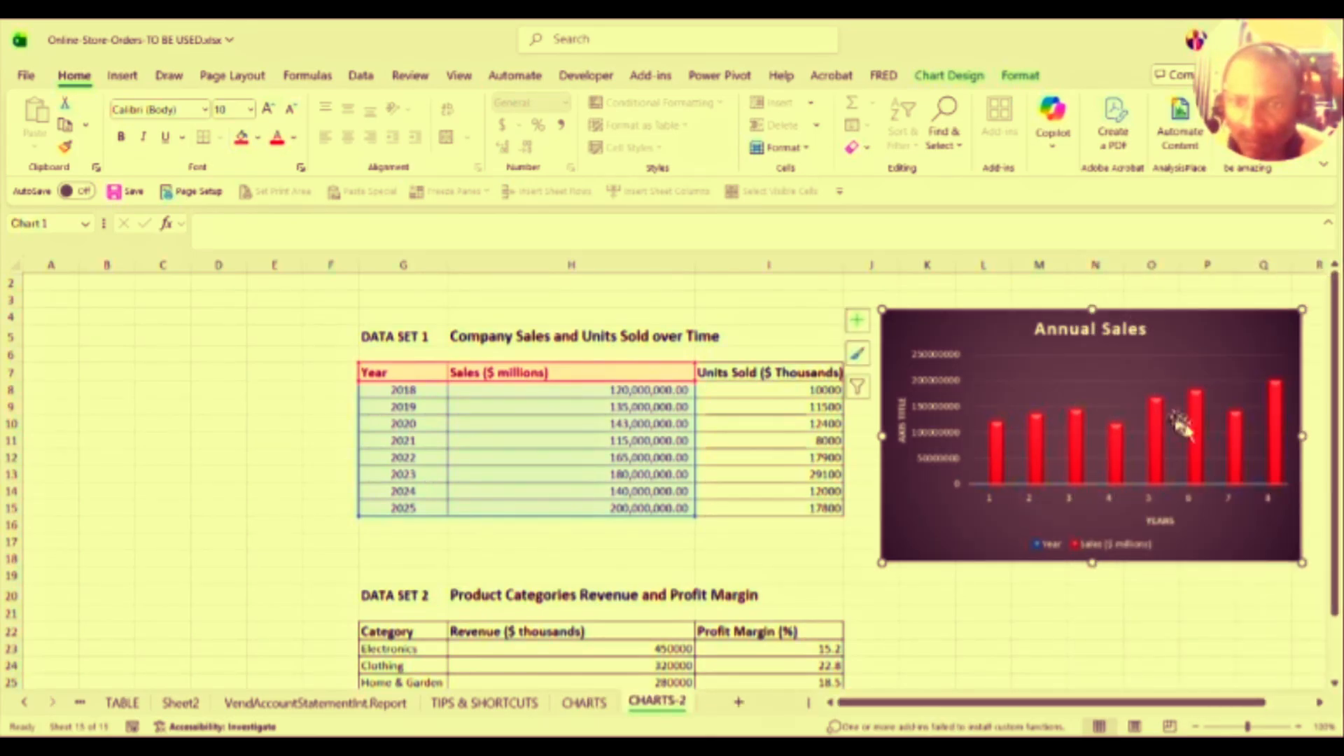
Step: Select the Category and Revenue ($ thousands) cells G22:H27 in Data Set 2
click(997, 495)
click(1145, 501)
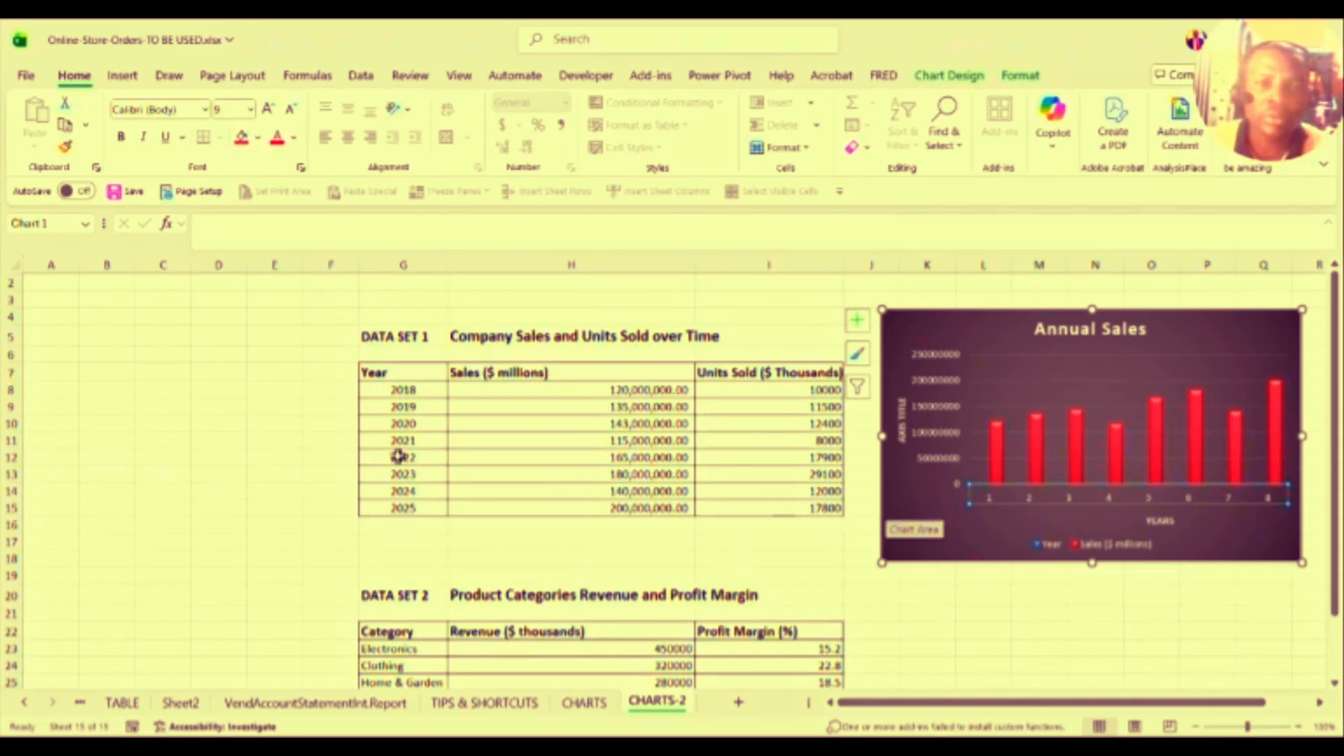
drag(398, 373, 390, 498)
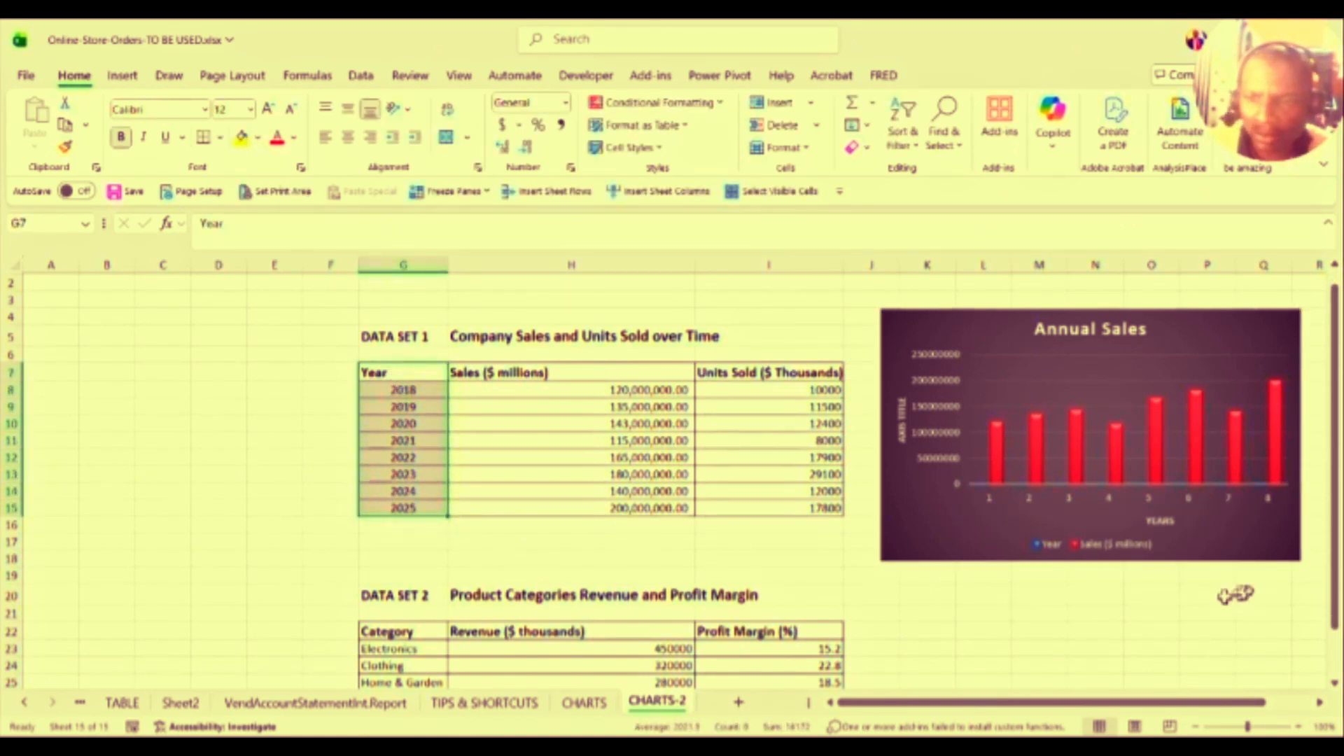
scroll(1320, 581, down, 1)
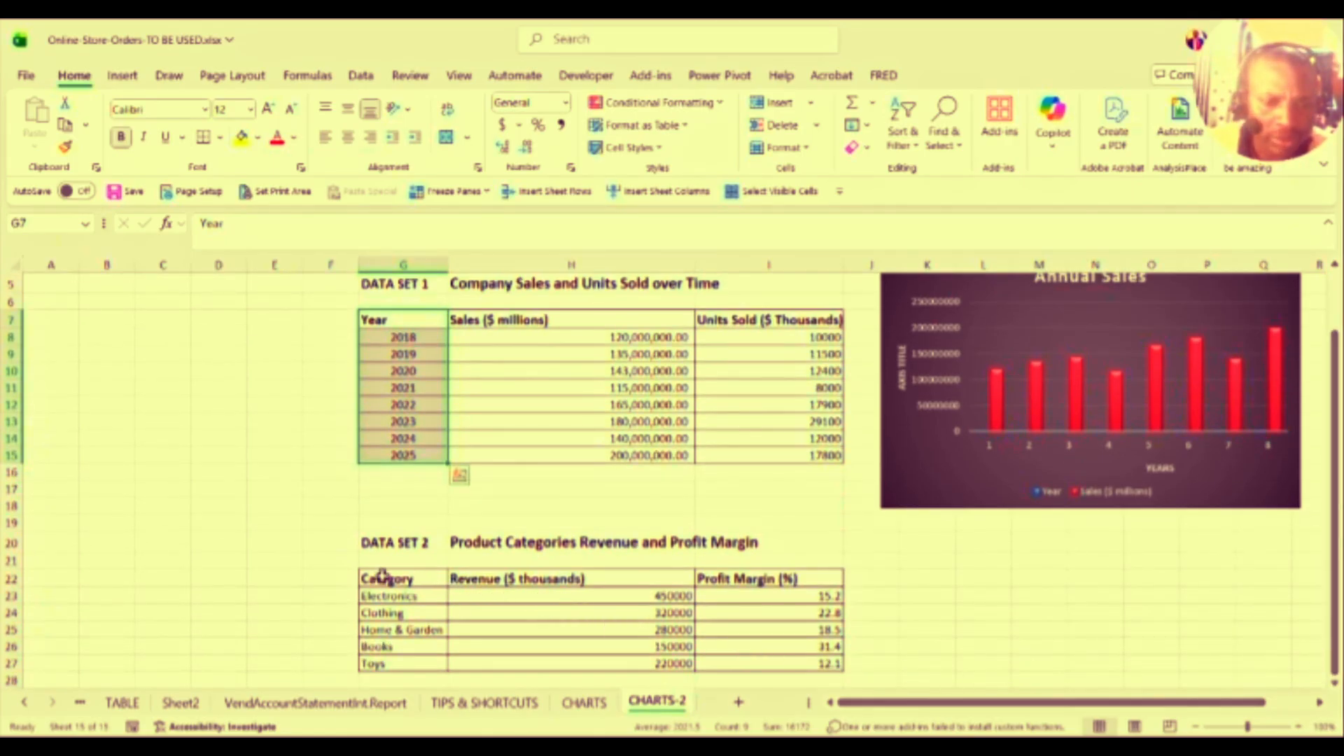
drag(381, 574, 651, 662)
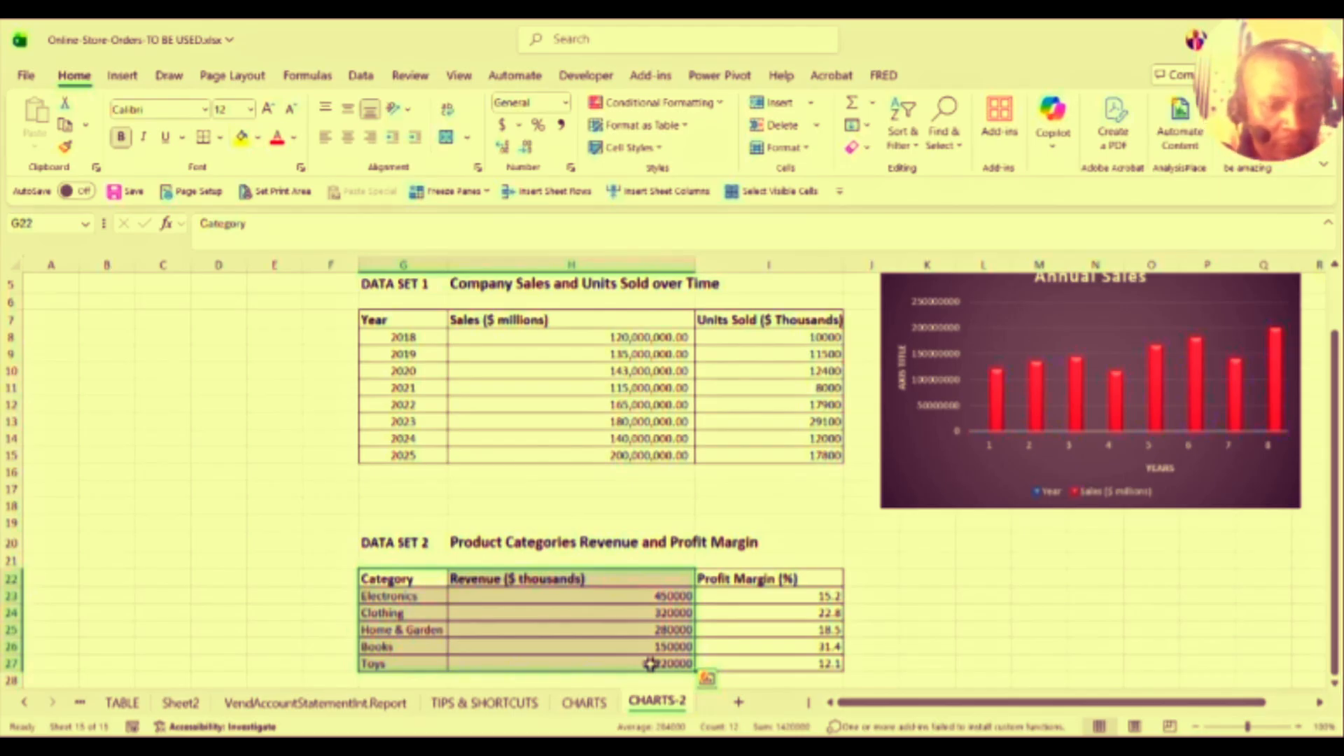
Step: Insert a clustered column chart of revenue by category with Alt+F1 and move it left over columns A–F
key(alt+F1)
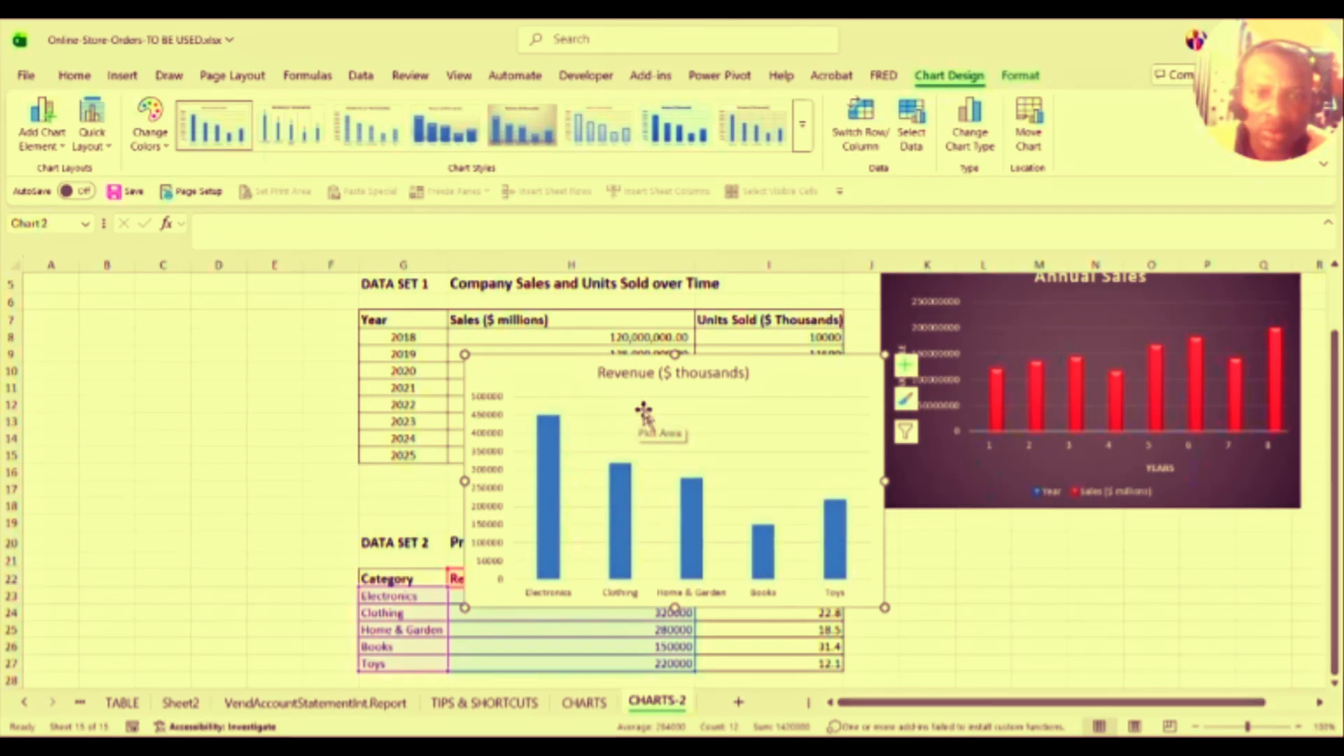
drag(609, 354, 84, 329)
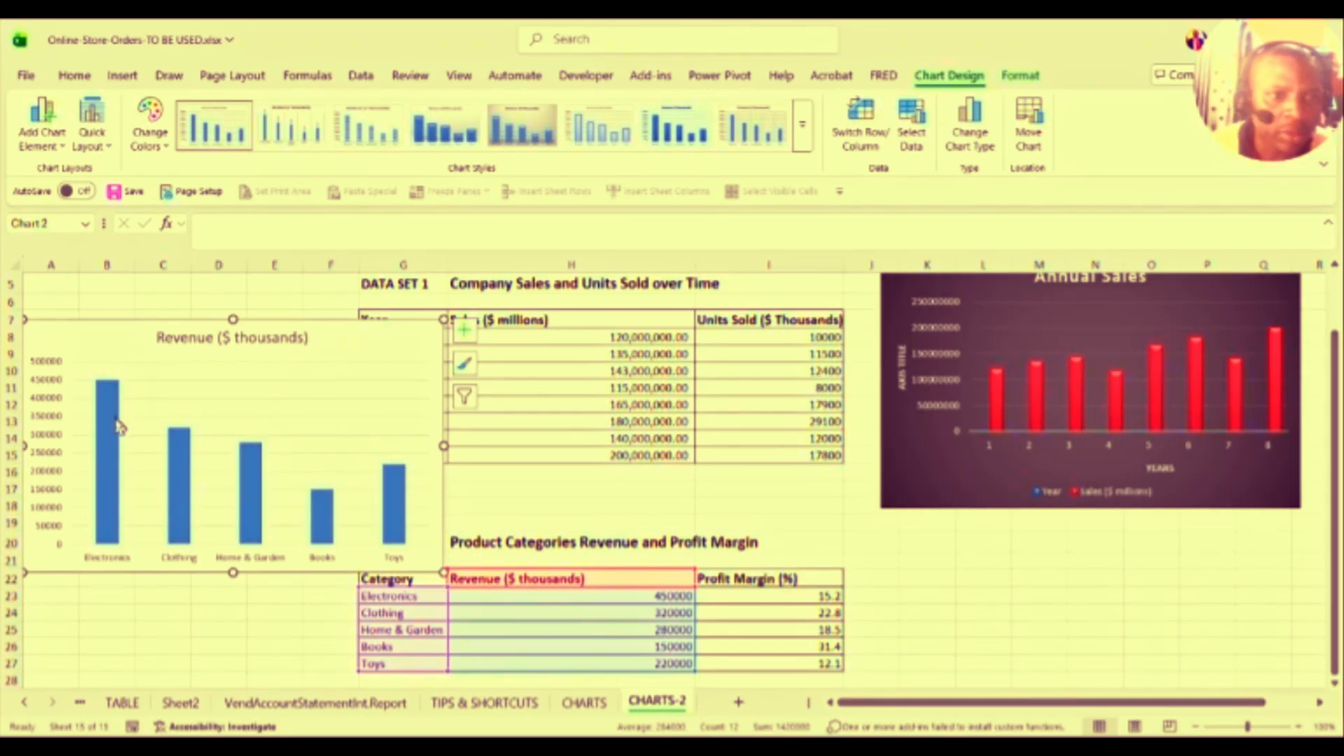
mouse_move(116, 402)
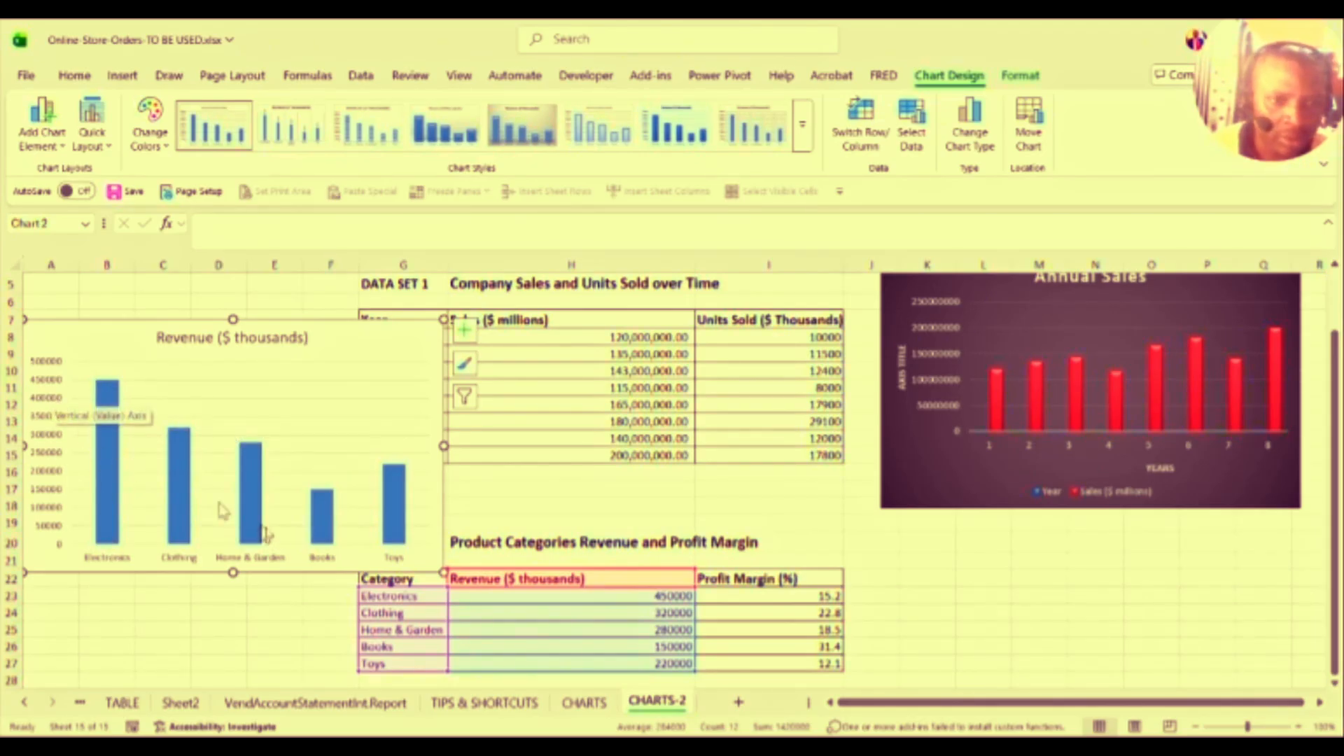
mouse_move(324, 519)
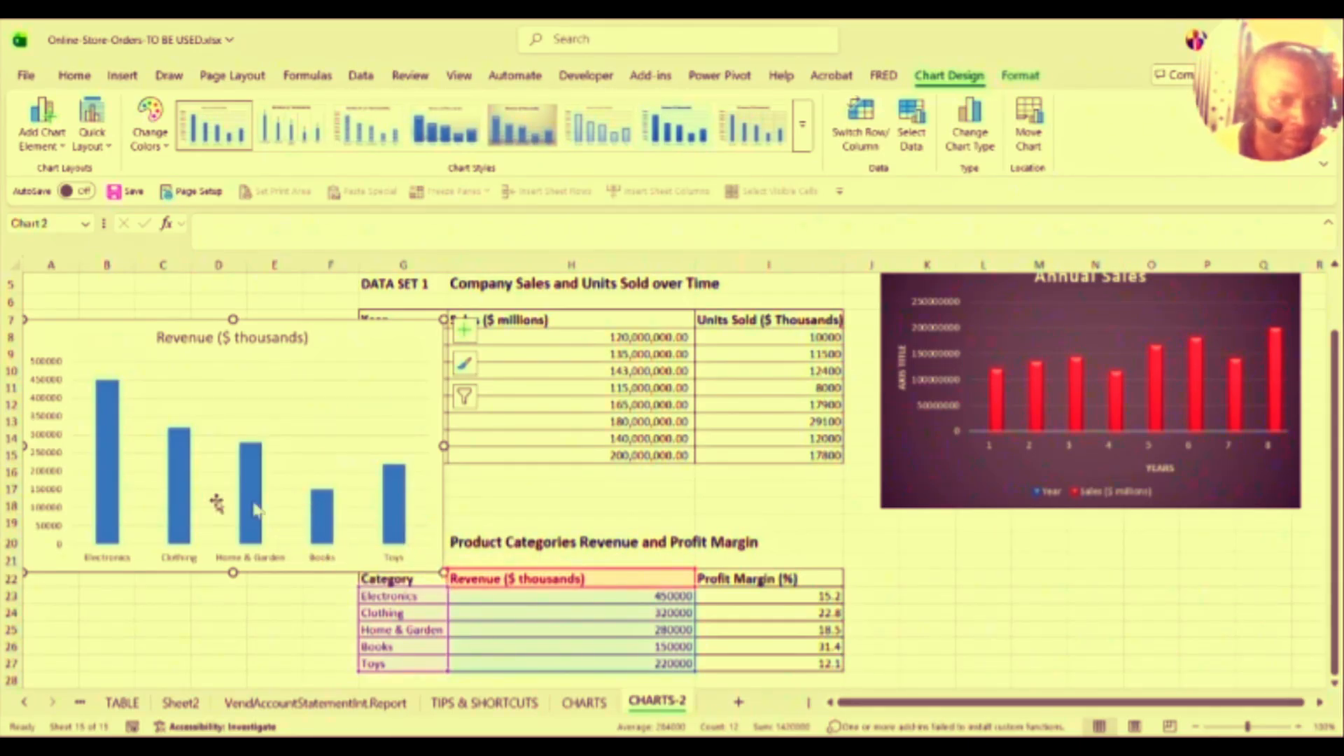
mouse_move(106, 493)
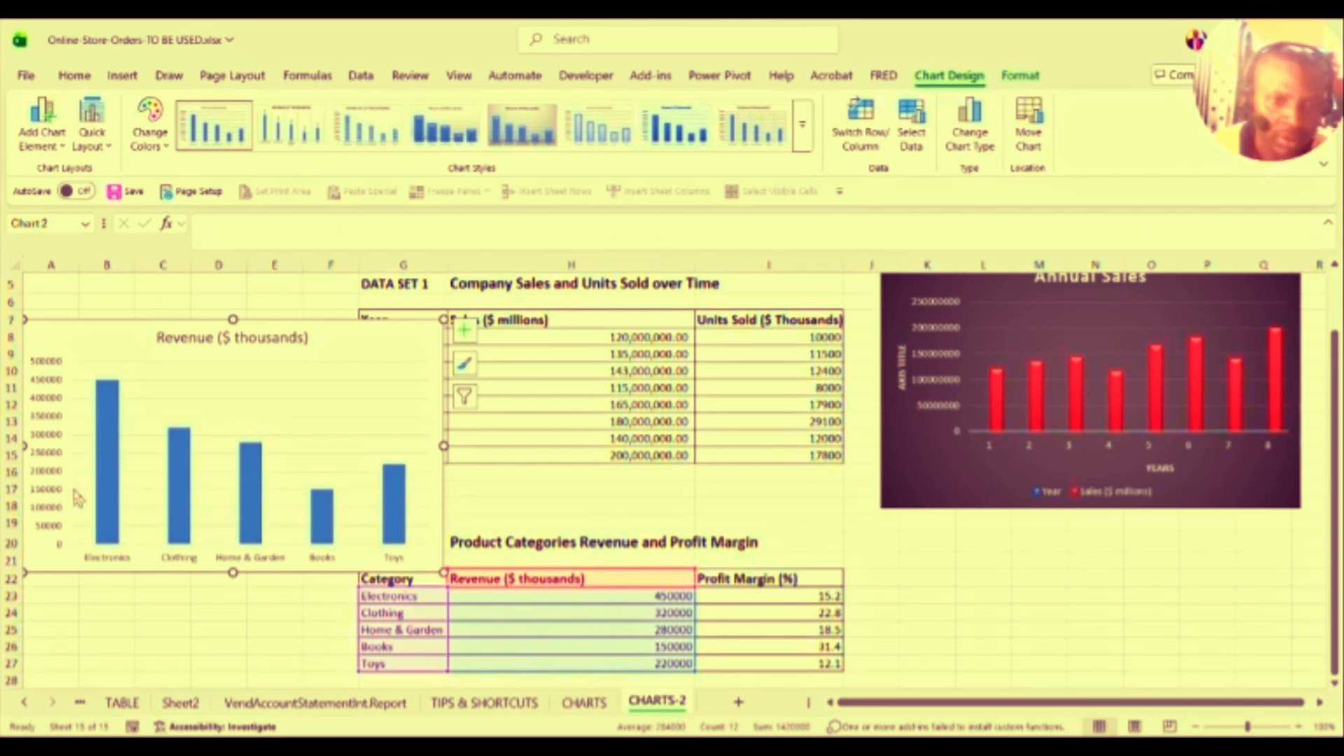
click(220, 398)
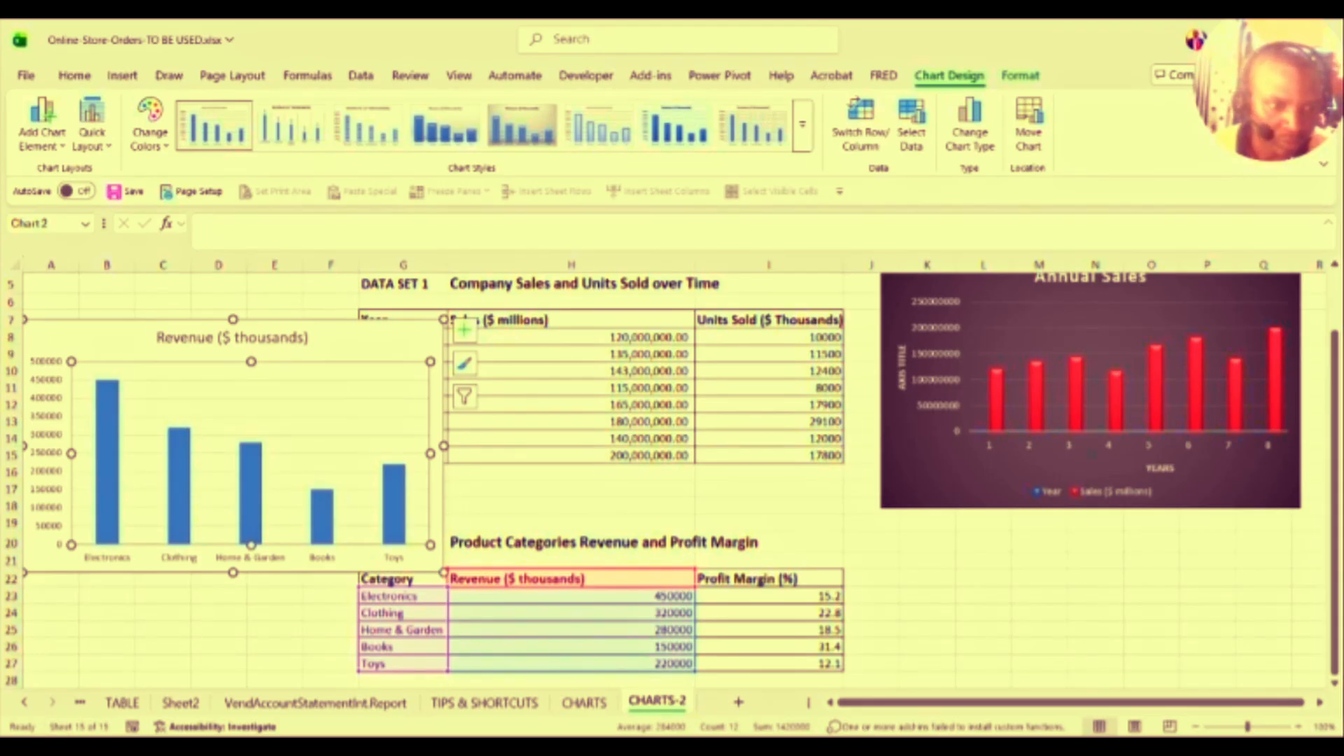
key(alt+Tab)
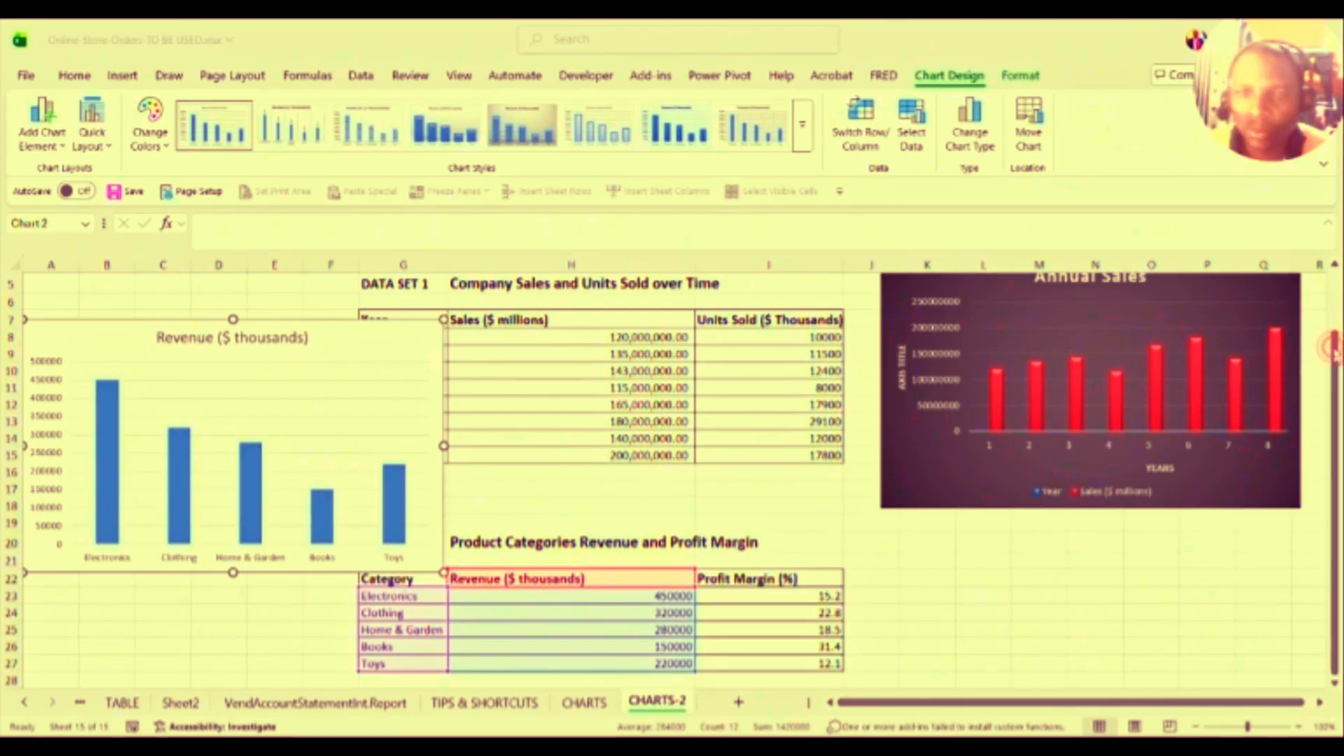
key(alt+Tab)
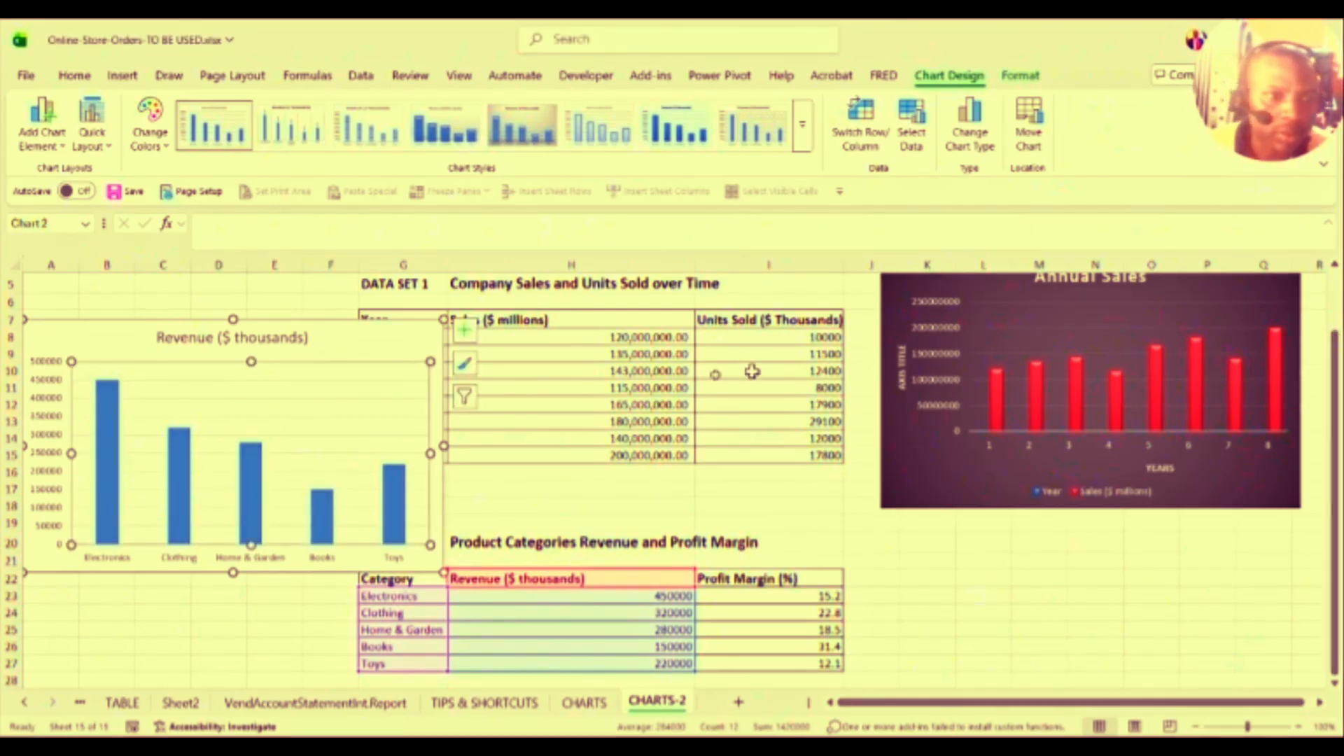
click(229, 418)
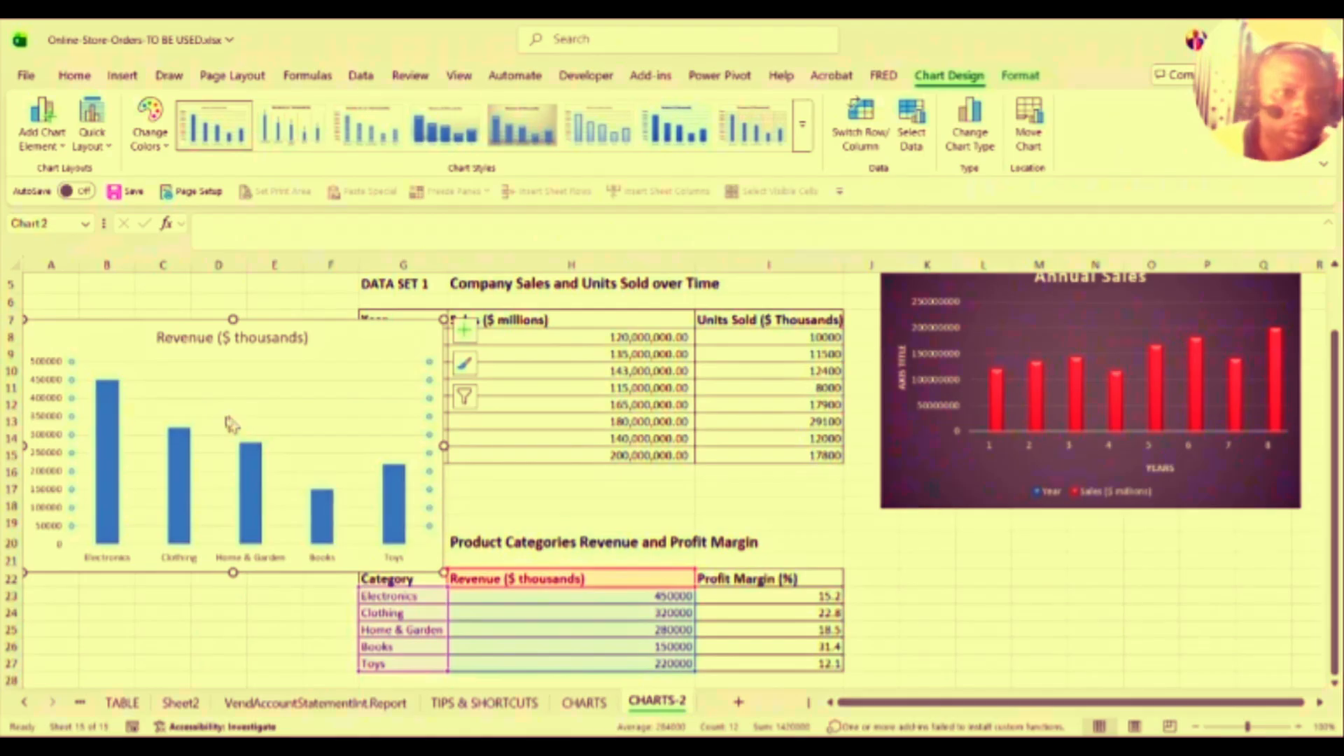
click(271, 322)
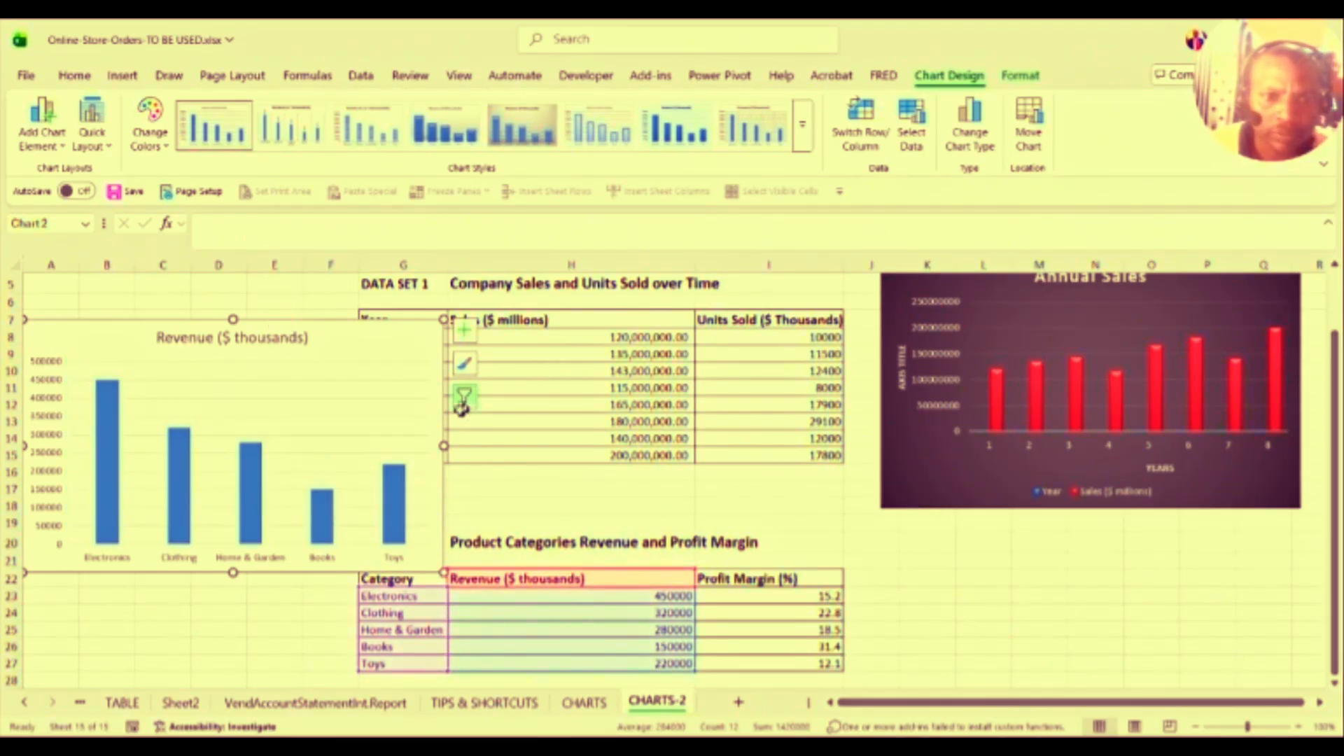
Step: Turn on data labels so values show above each Revenue column
click(464, 330)
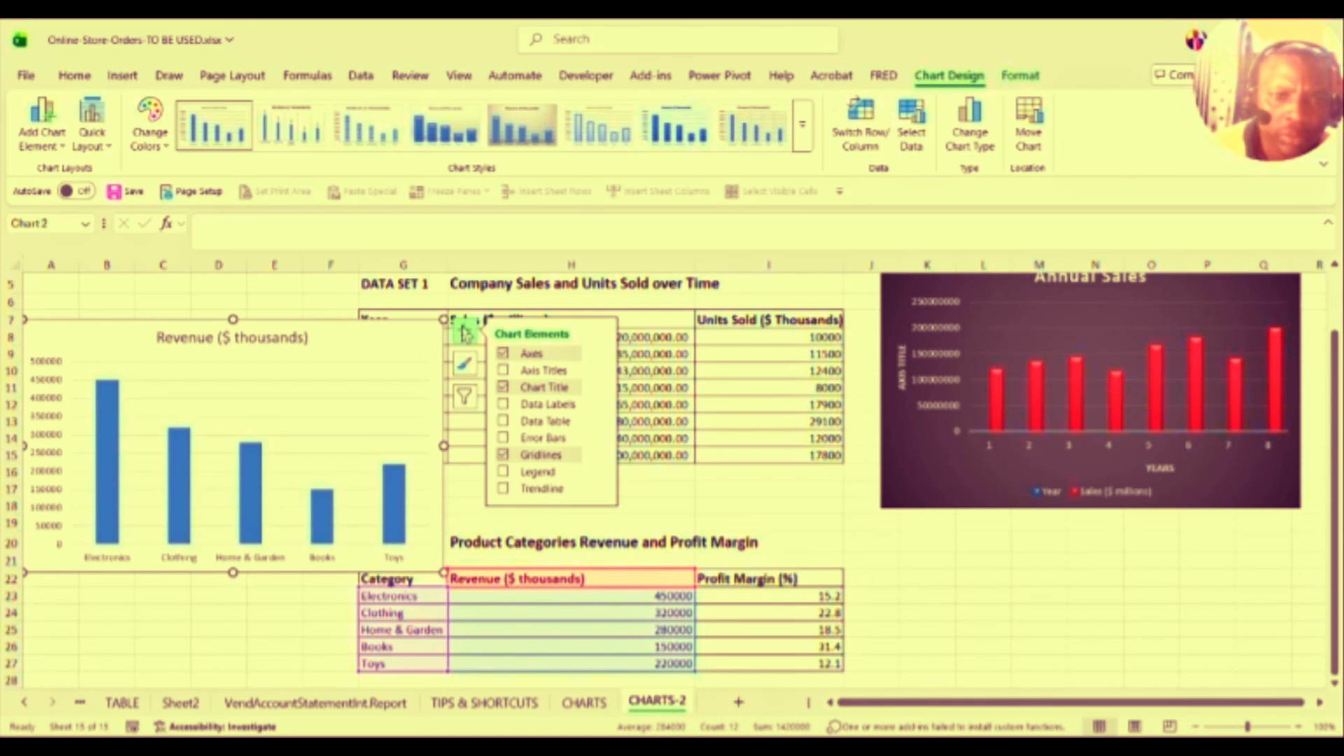
click(504, 405)
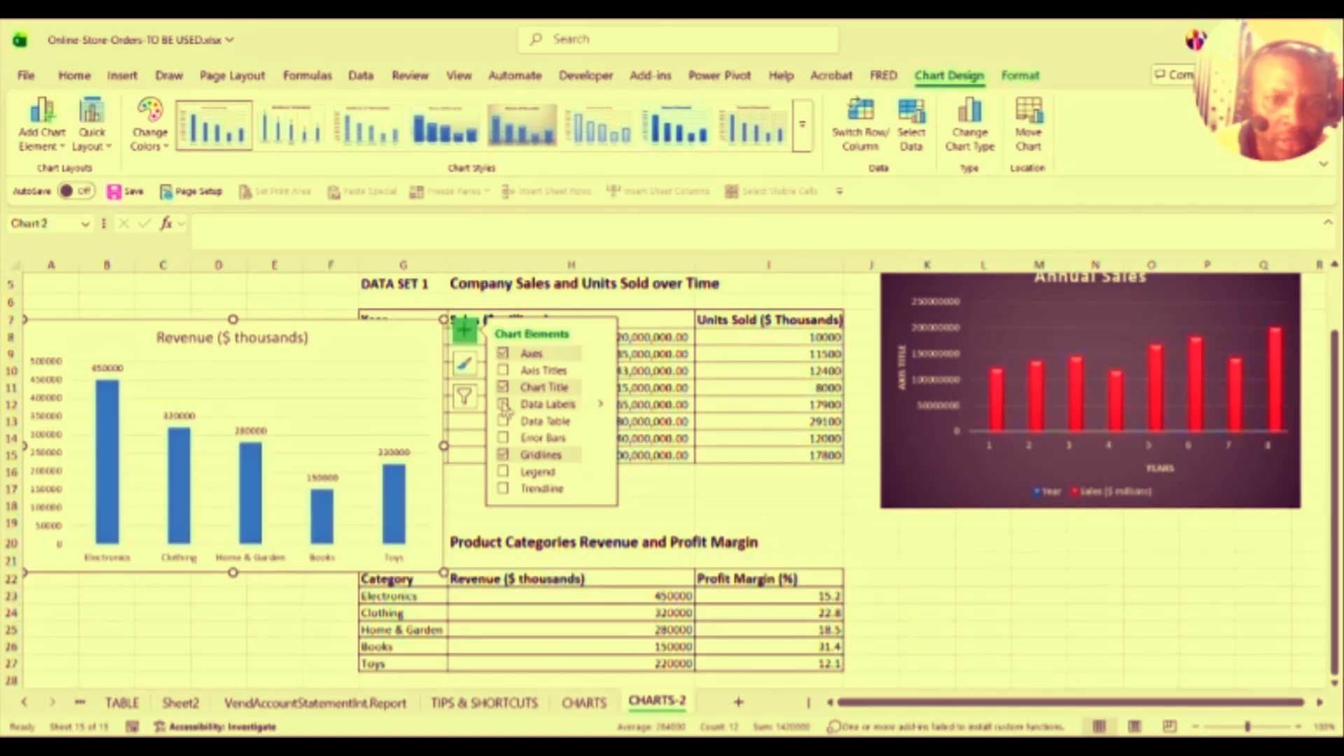
click(504, 405)
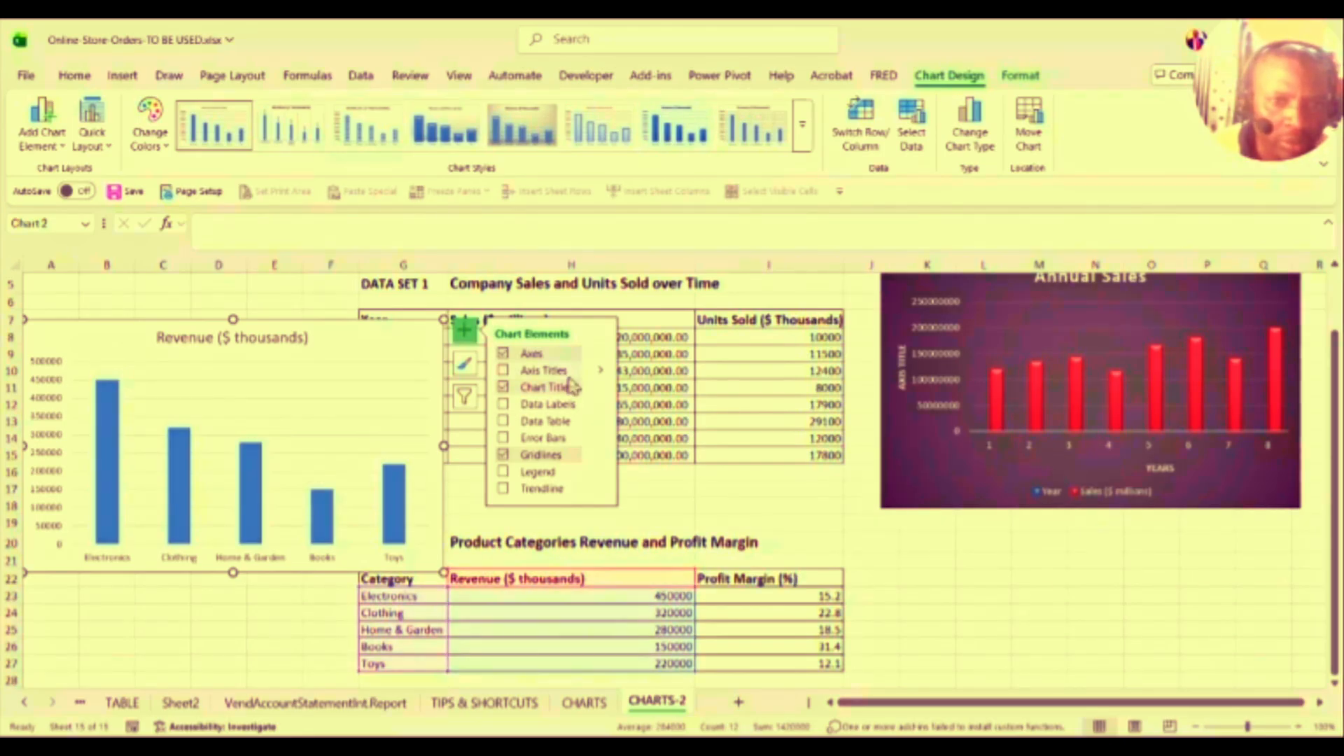
click(504, 405)
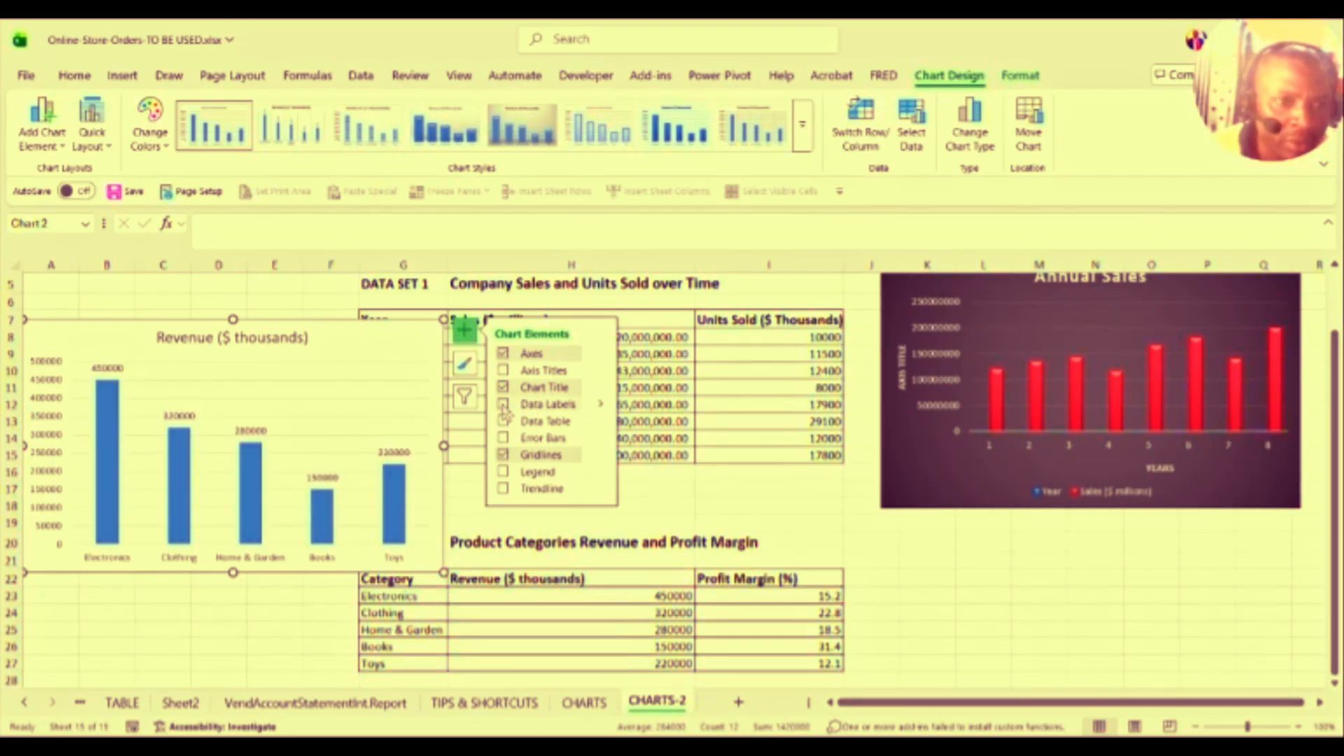
click(503, 404)
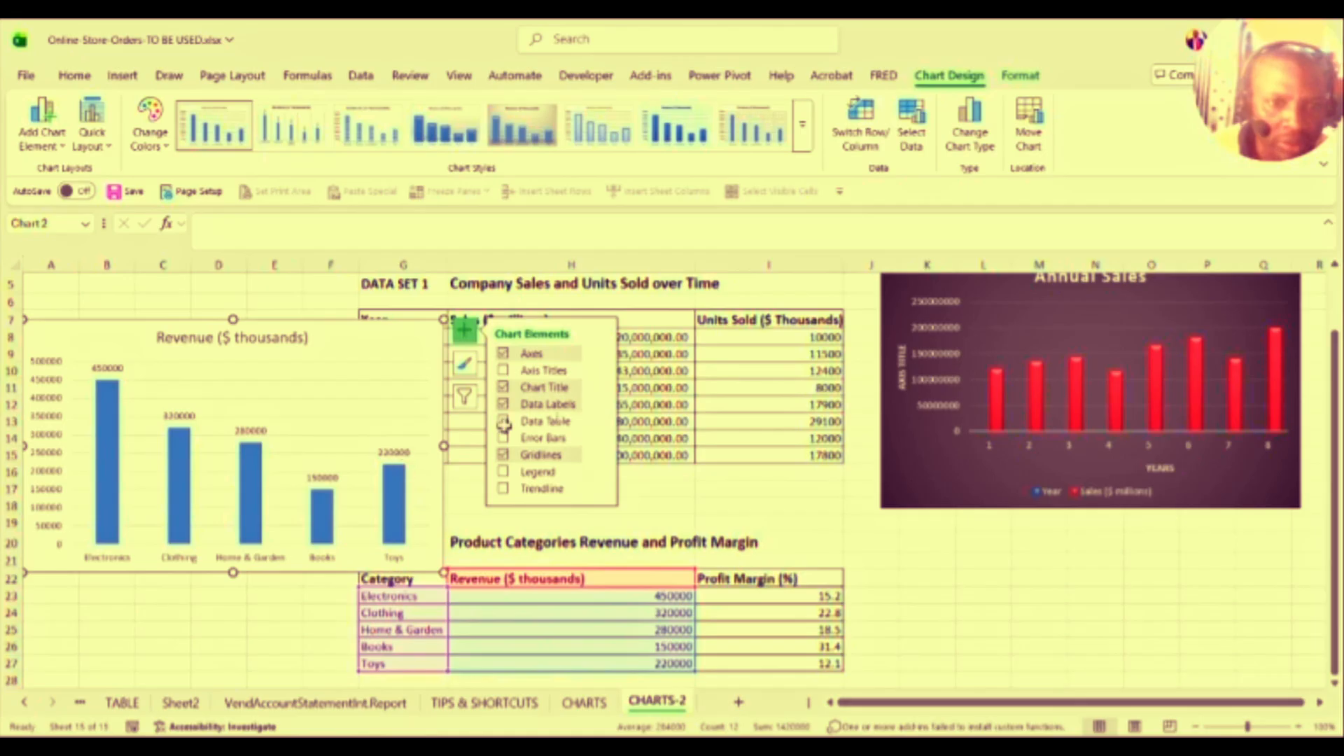
click(599, 410)
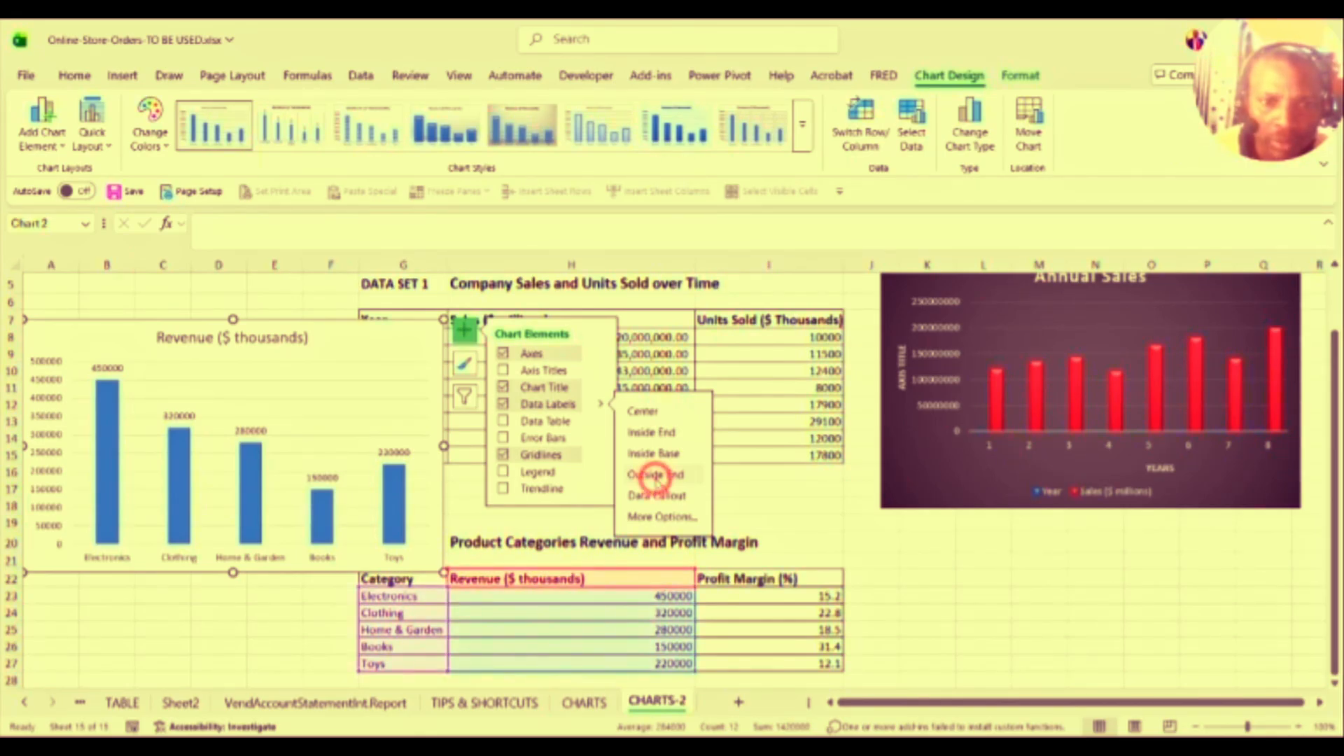
Step: Turn on the chart's gridlines, and try adding then removing the legend
click(506, 455)
click(506, 456)
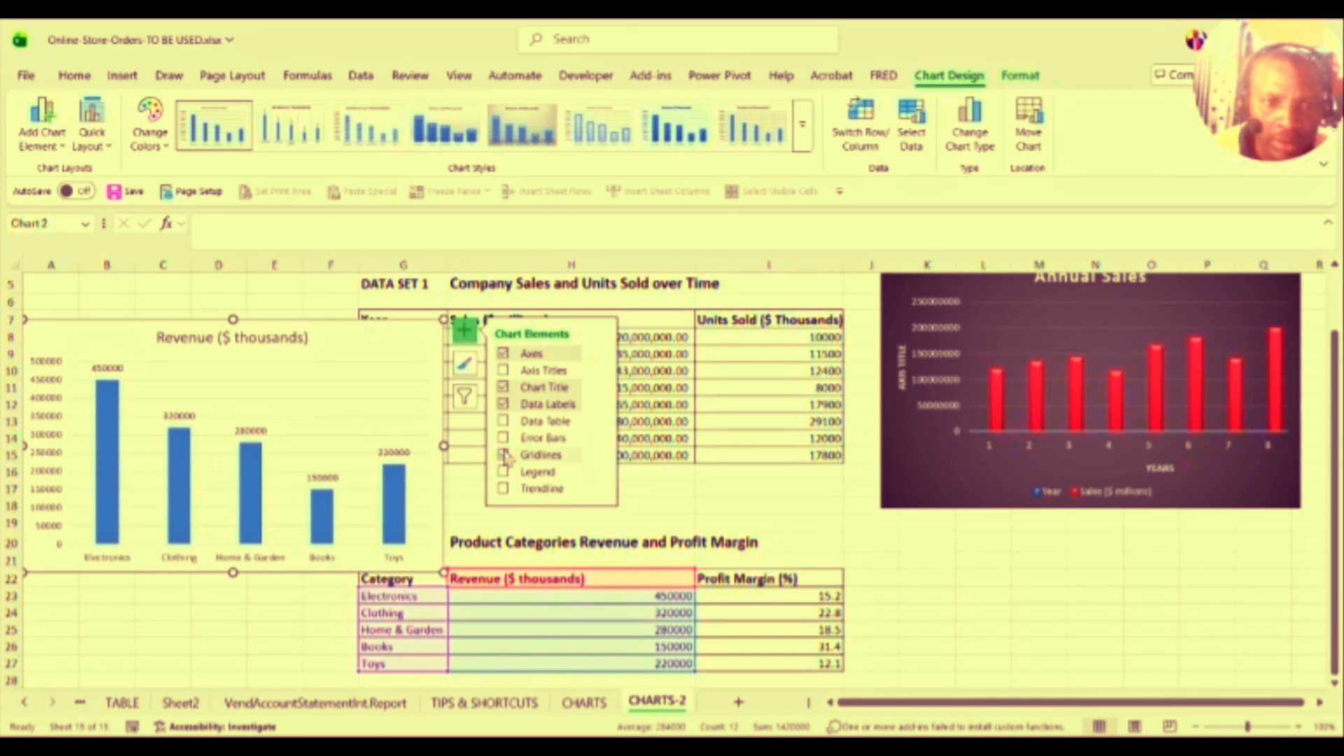
click(503, 473)
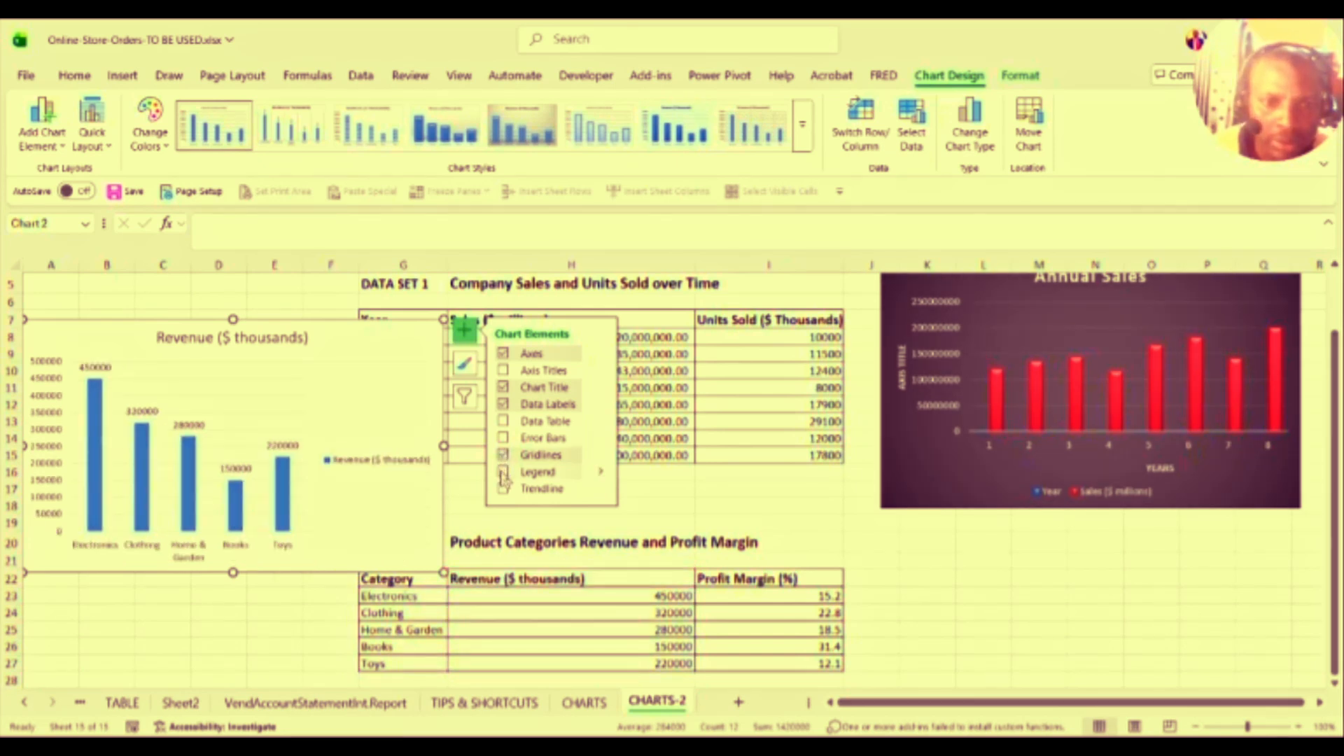
click(504, 473)
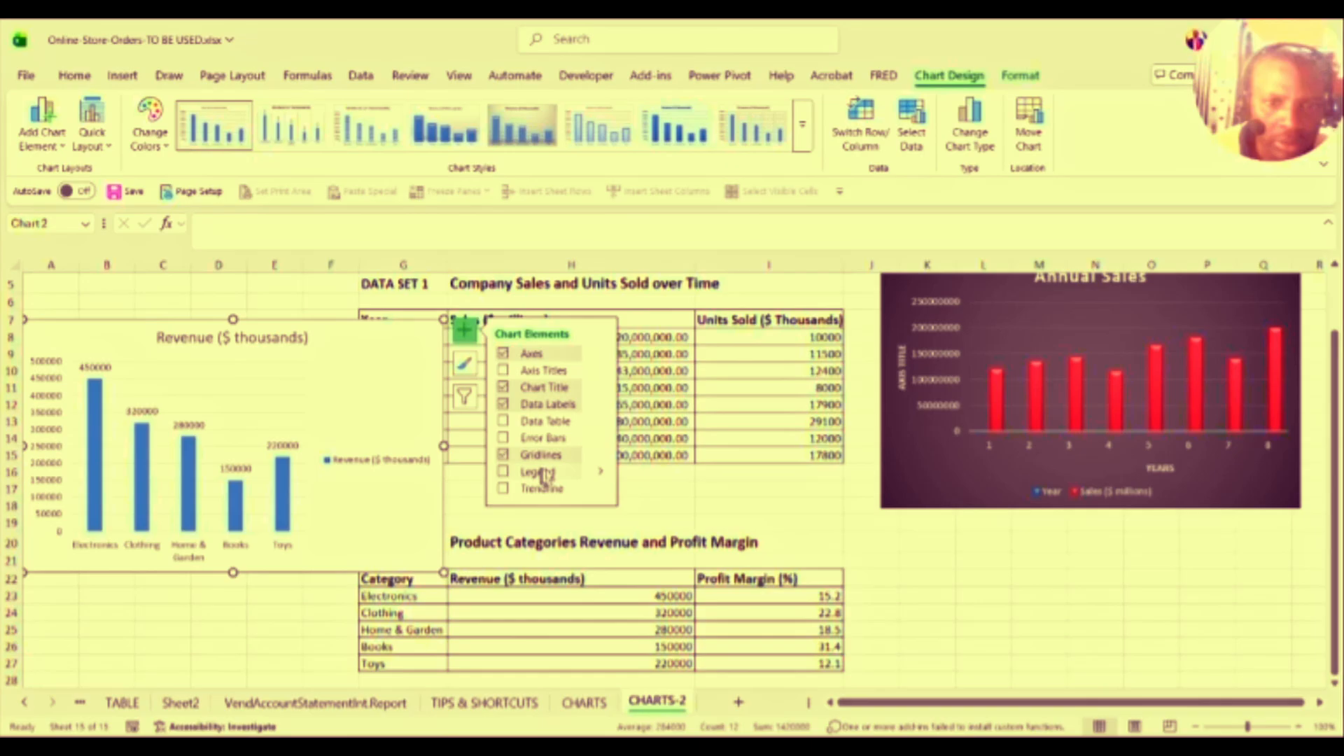
Step: Position the Revenue chart's legend on the Right
click(597, 476)
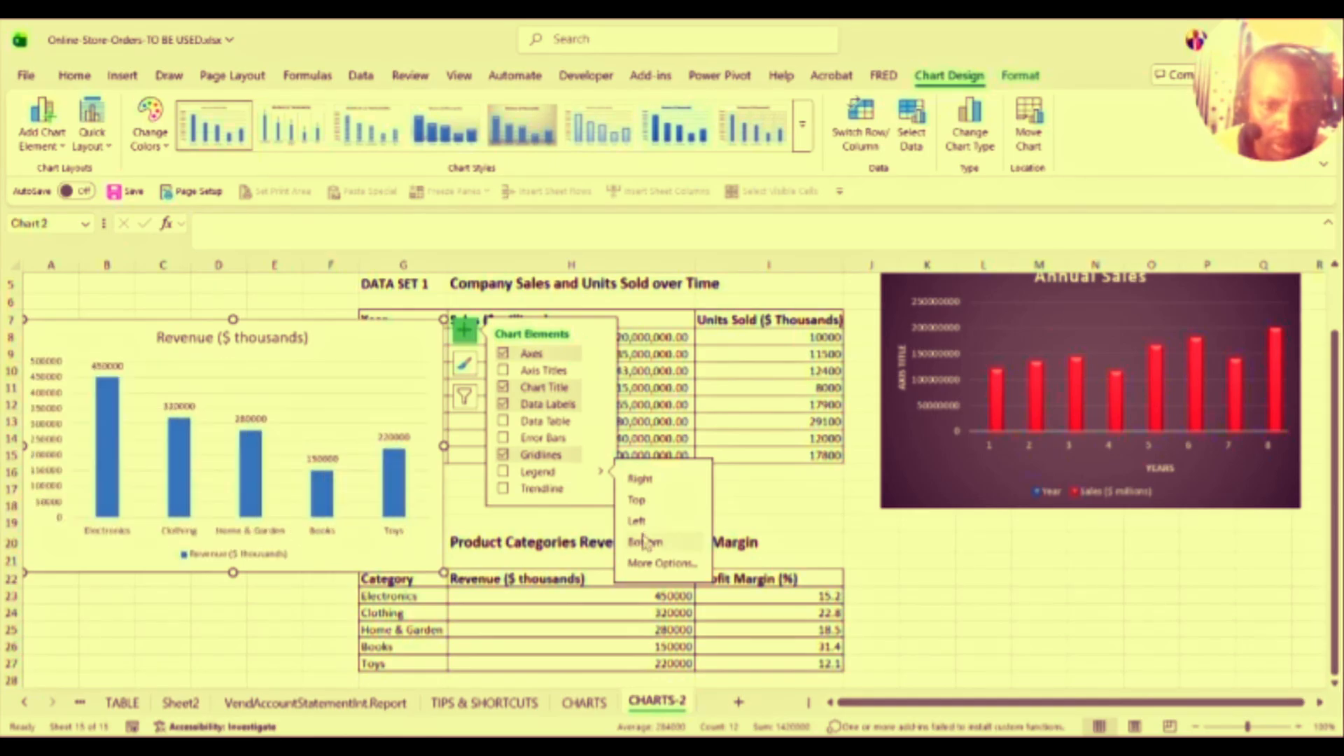
click(640, 480)
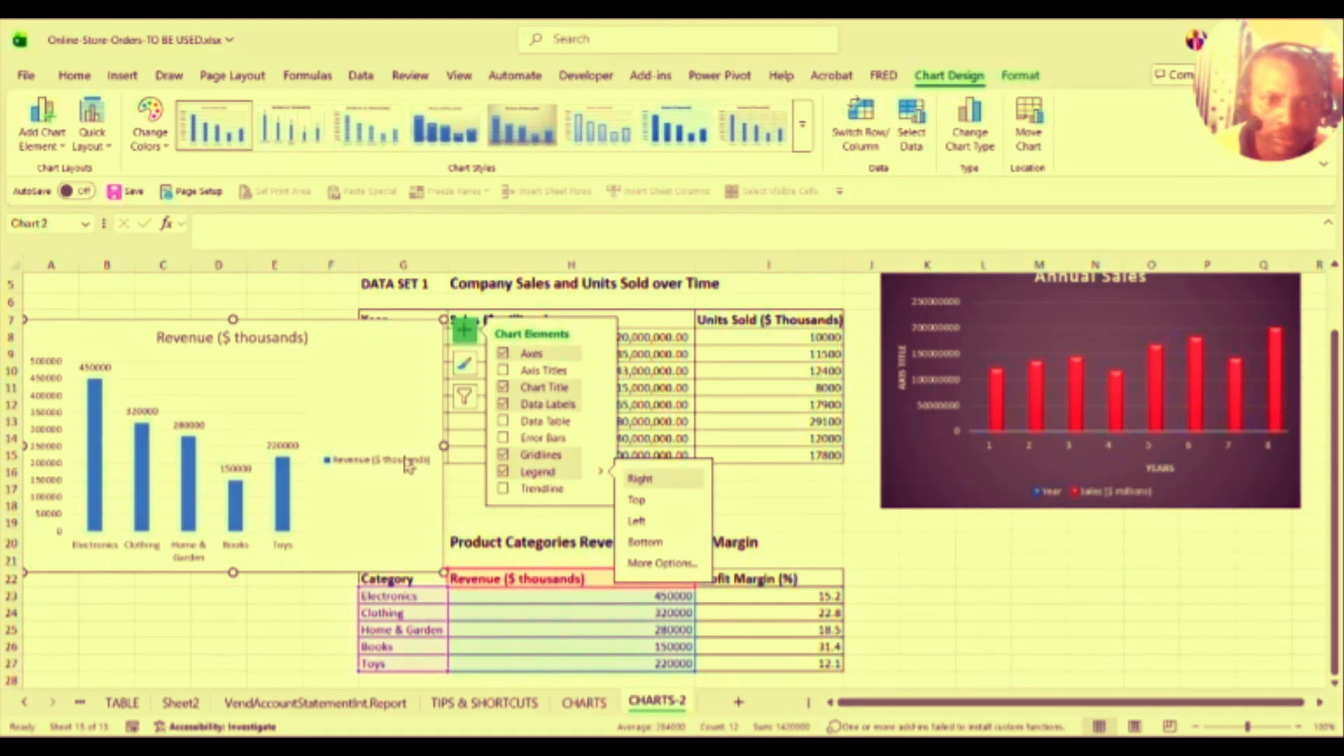
click(265, 445)
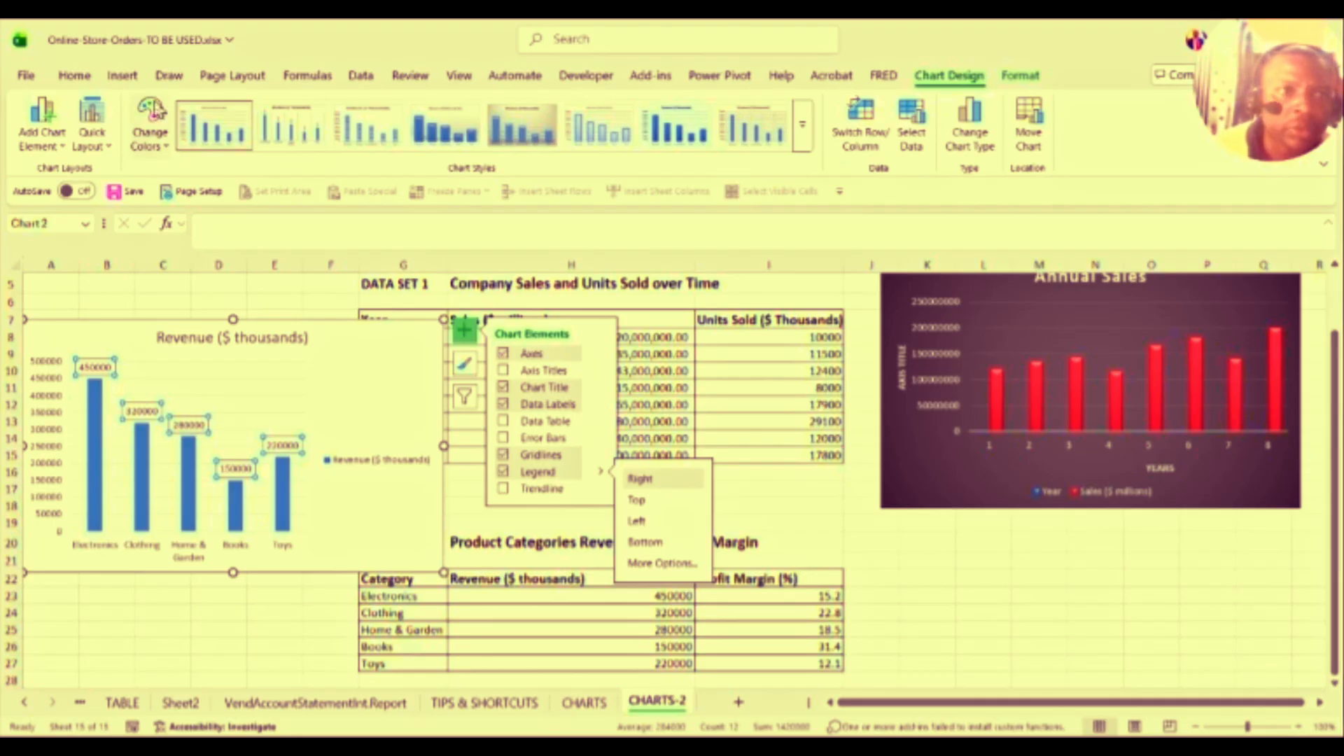
Step: Fill the Revenue data labels with light green and set their font size to 8
click(76, 75)
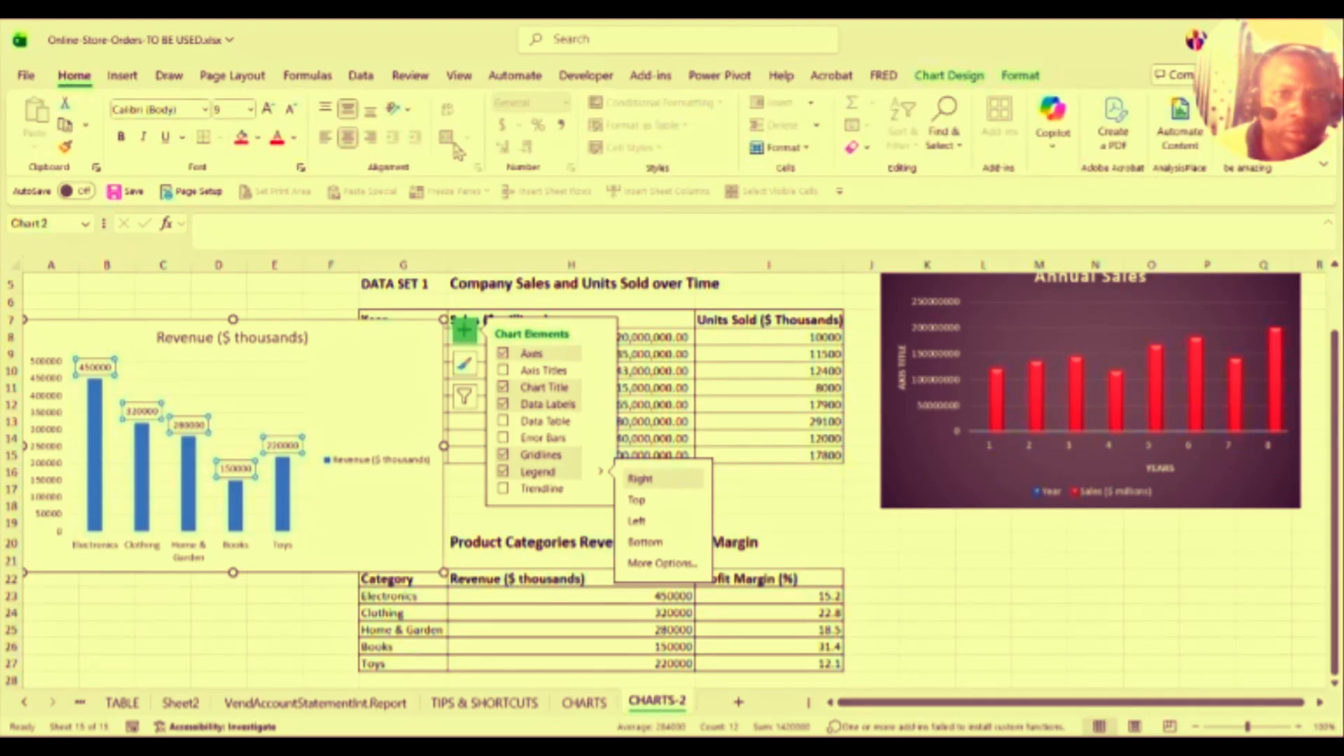
click(560, 122)
click(561, 122)
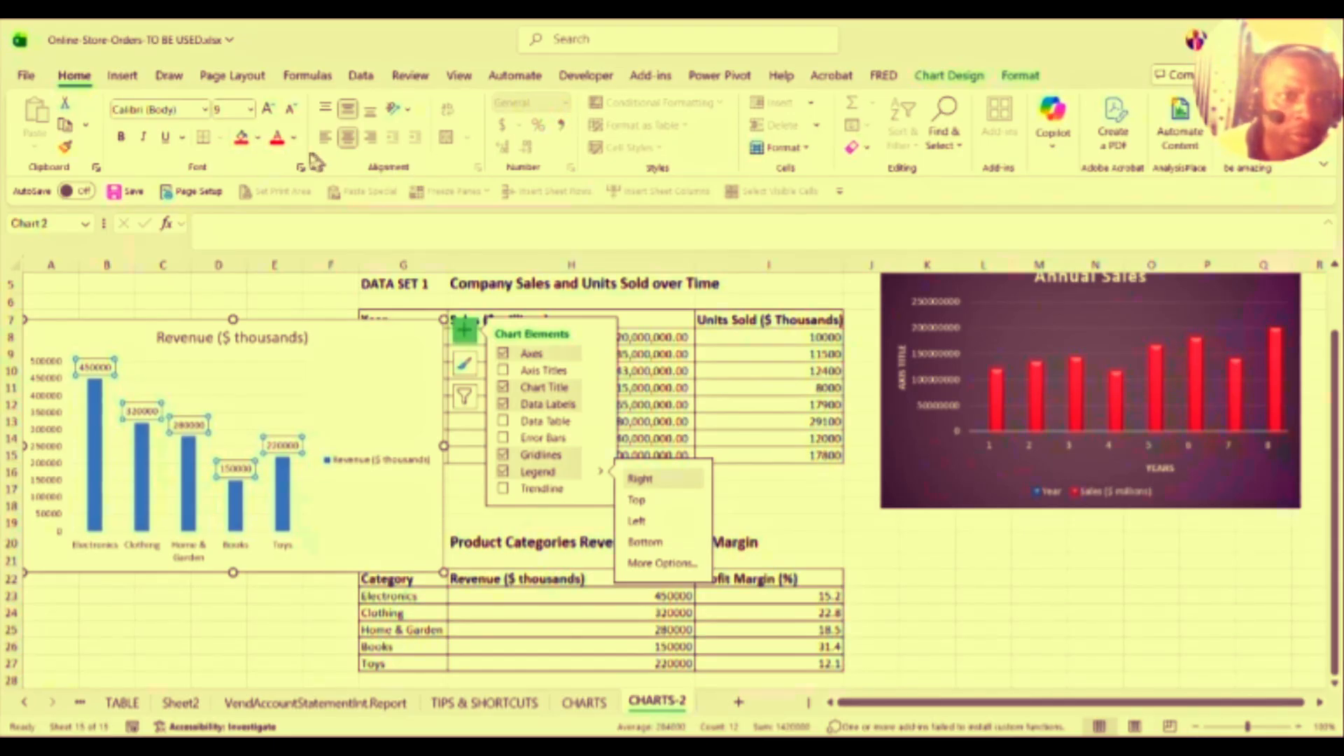
click(267, 109)
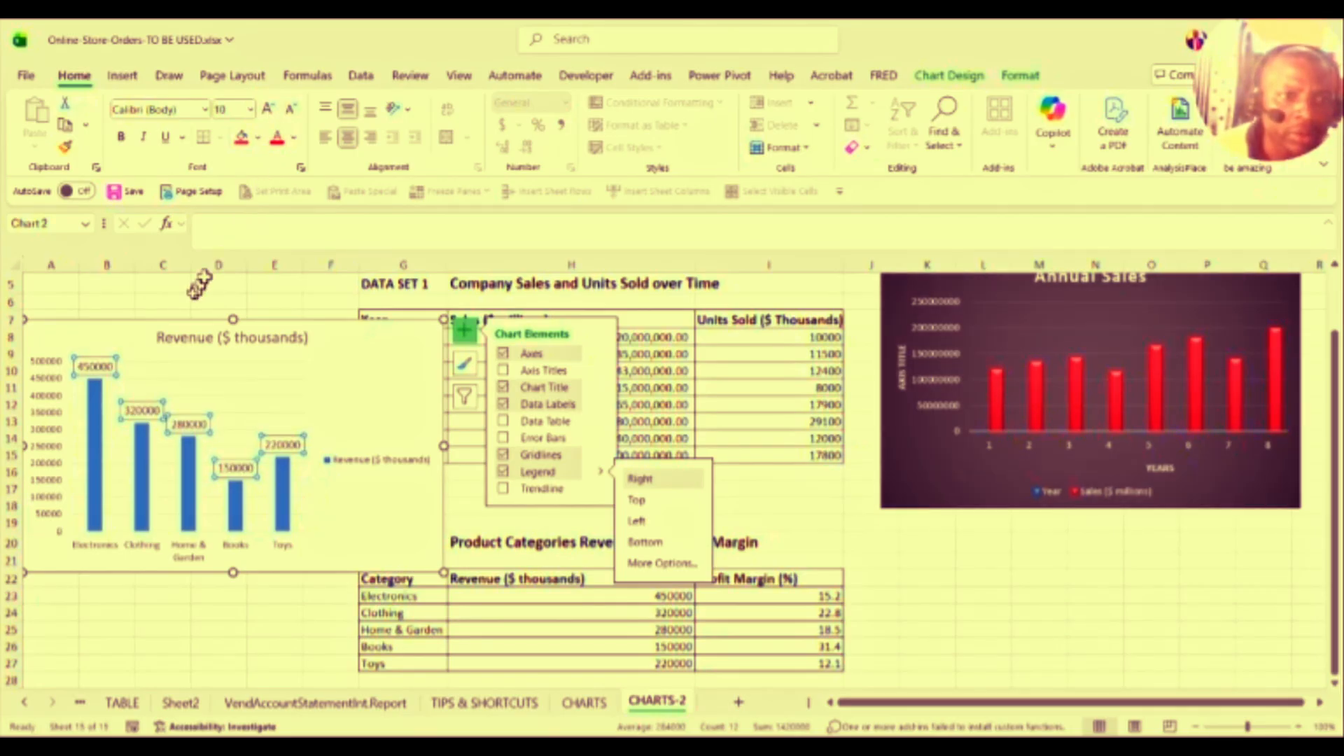
click(258, 139)
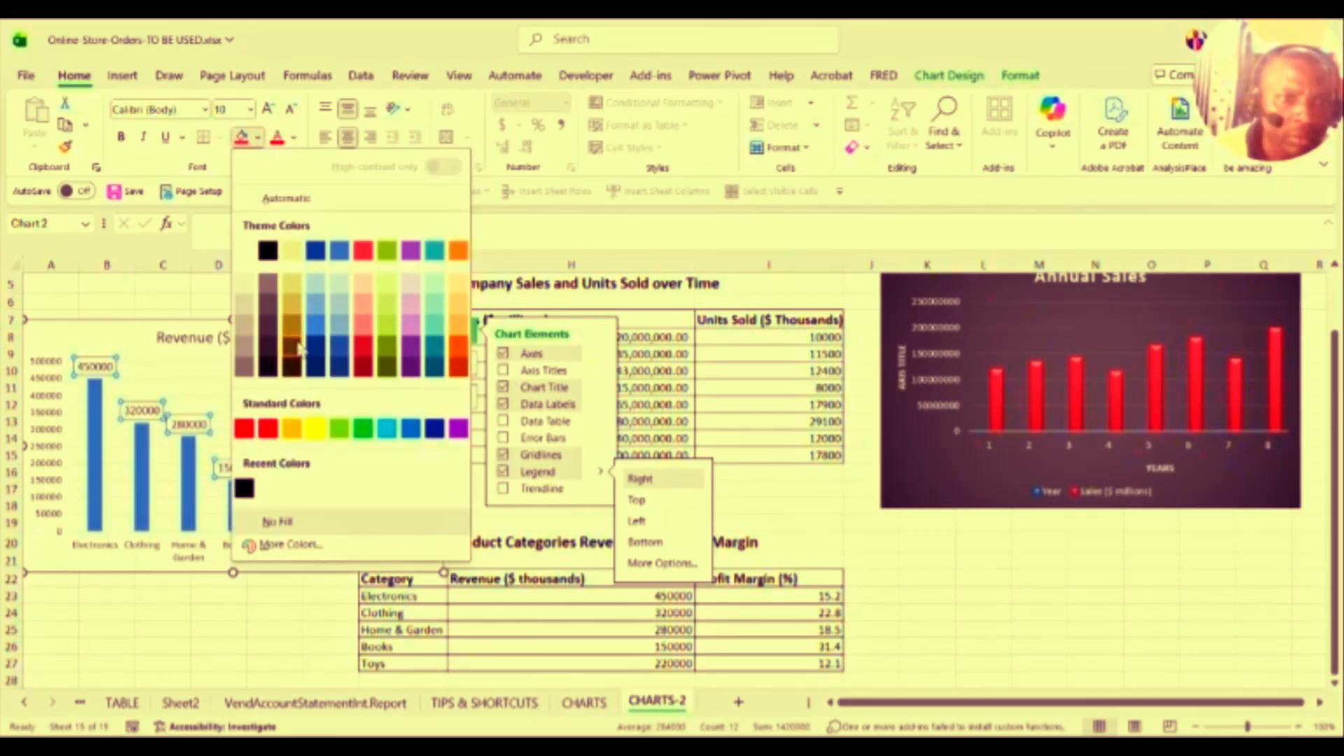
click(339, 430)
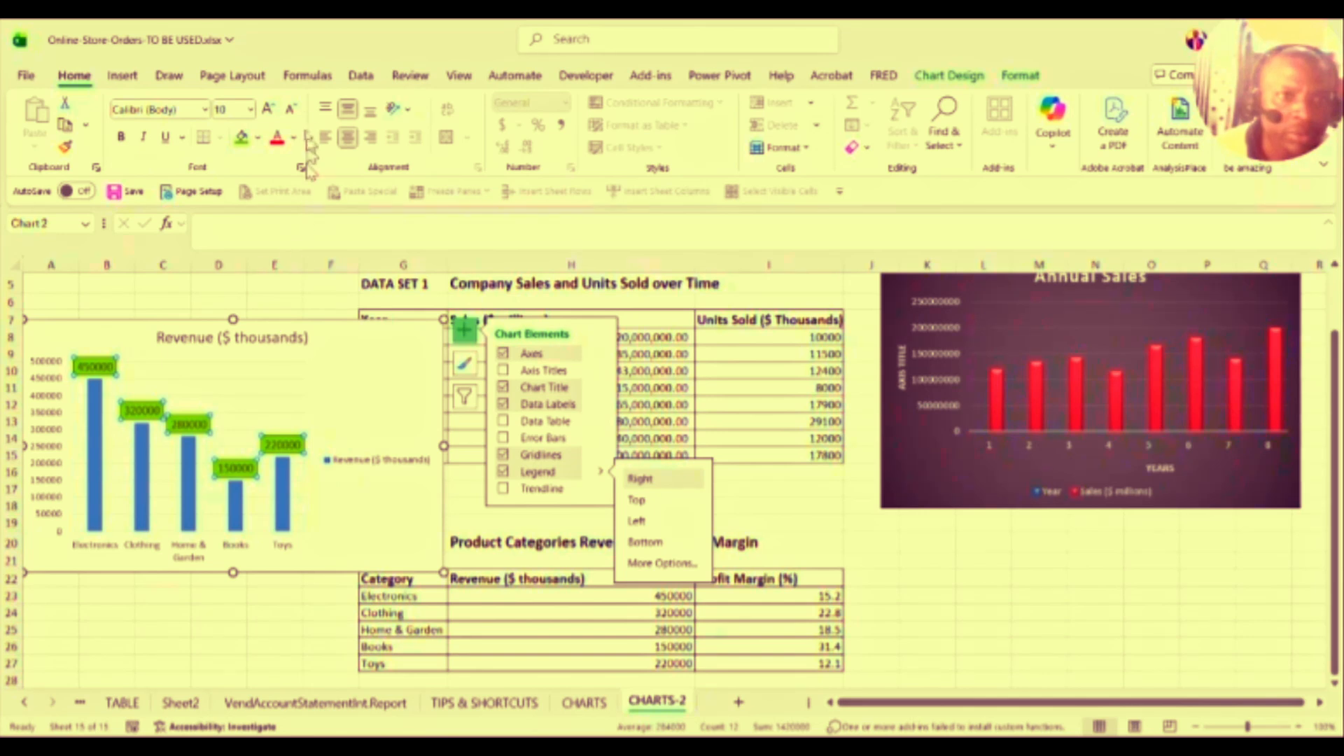
click(289, 110)
click(290, 111)
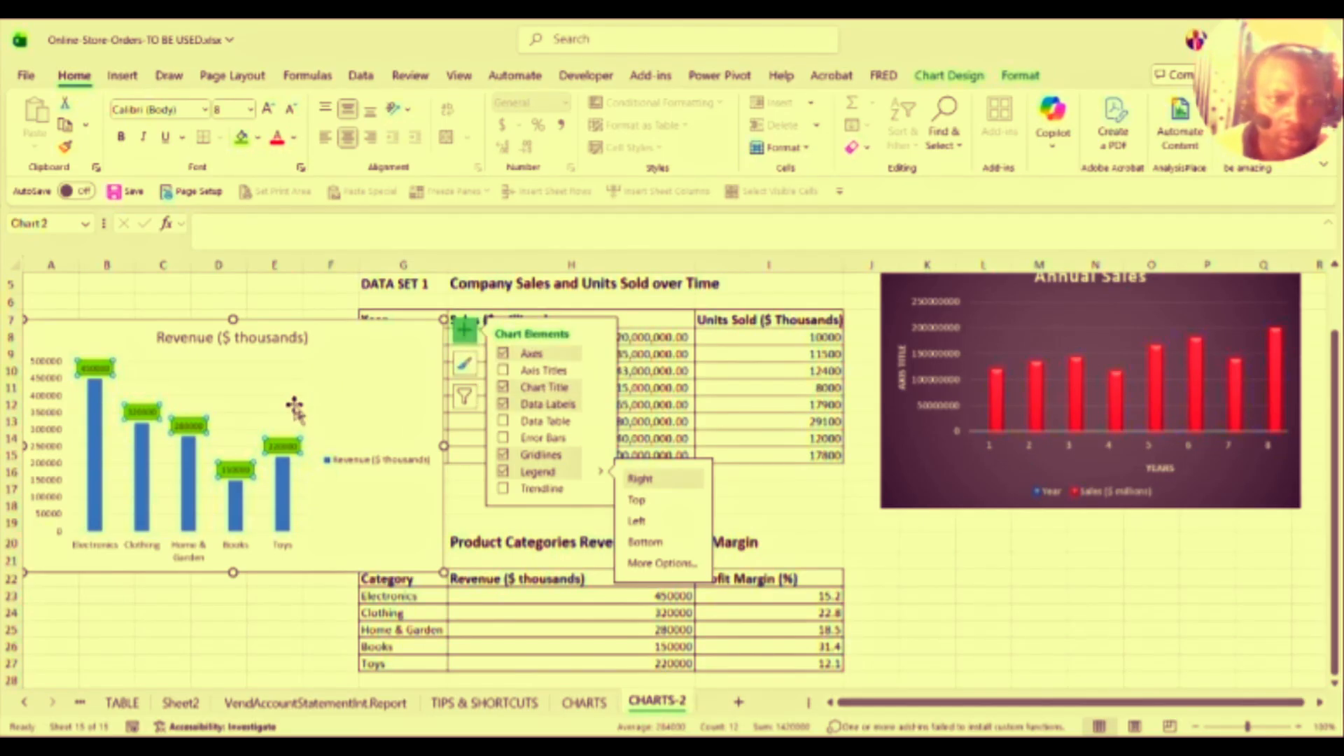
Step: Select and inspect the Toys data label (220000) on its own, then select the vertical value axis
click(283, 446)
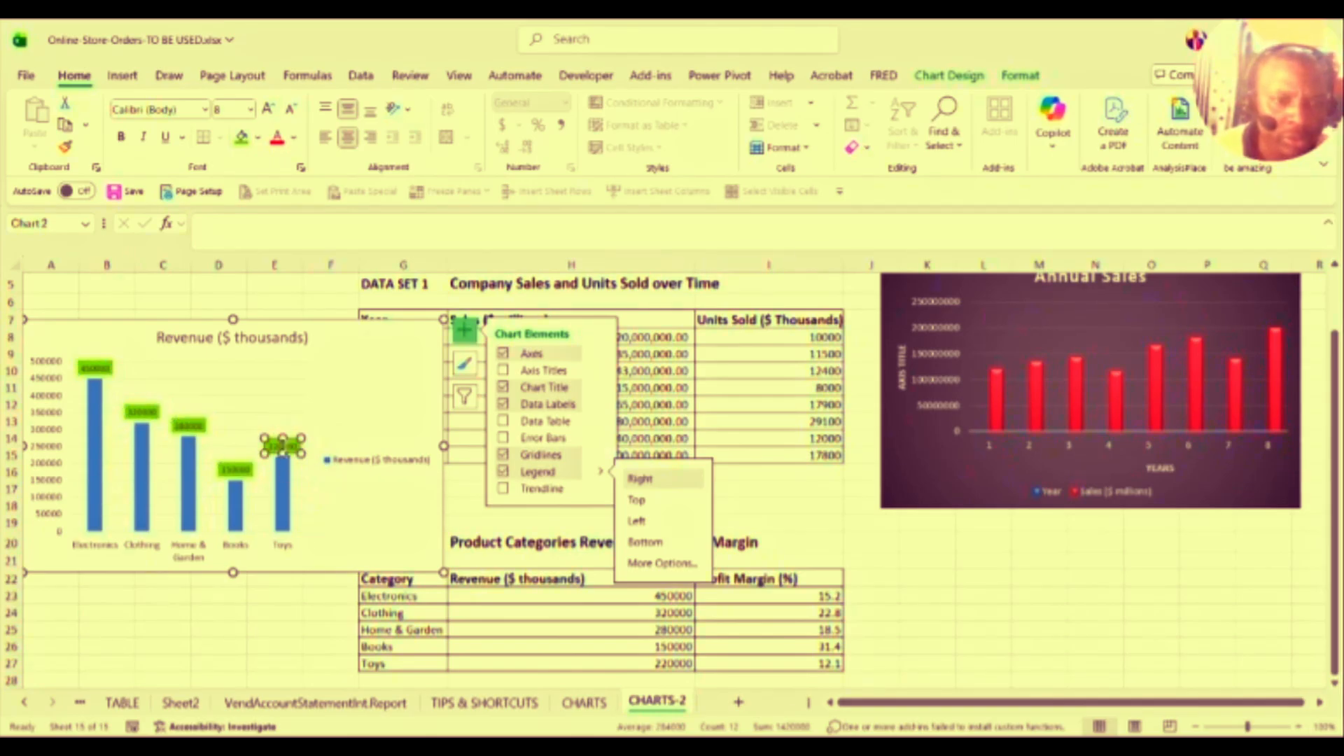
click(282, 446)
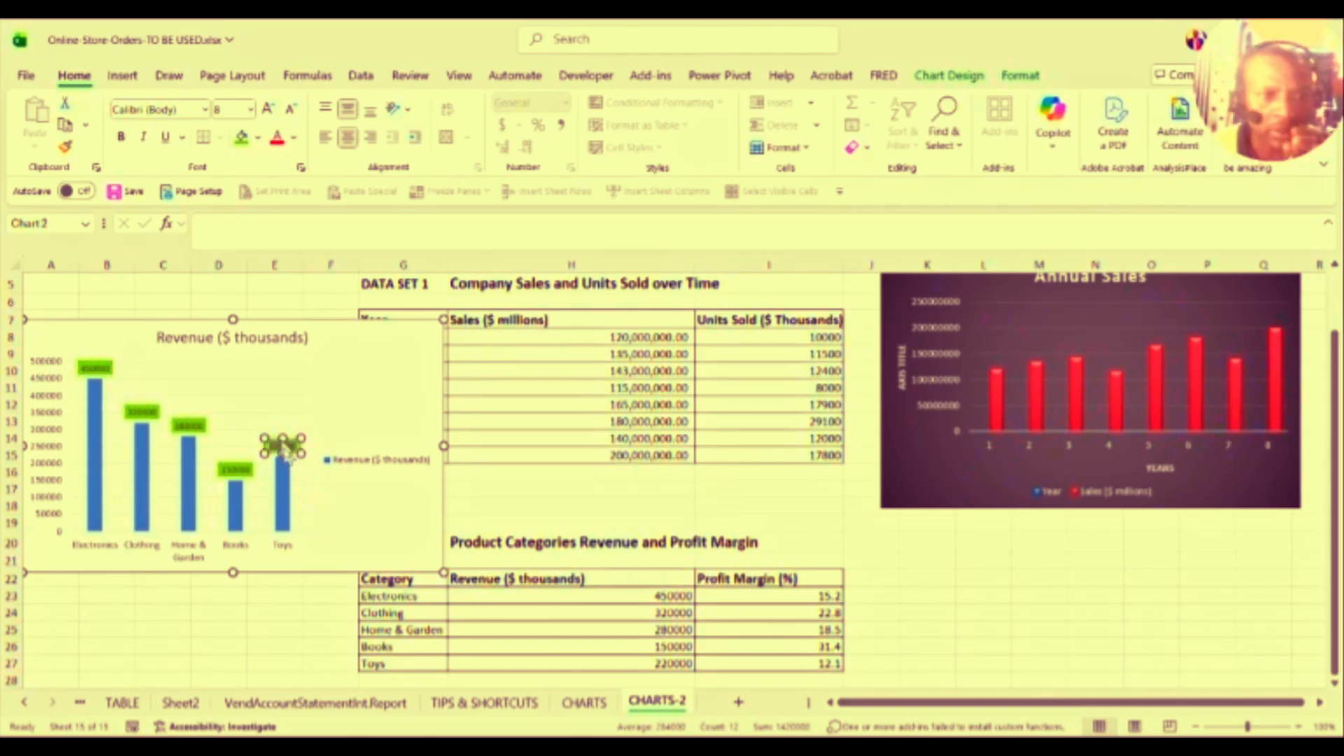
click(277, 425)
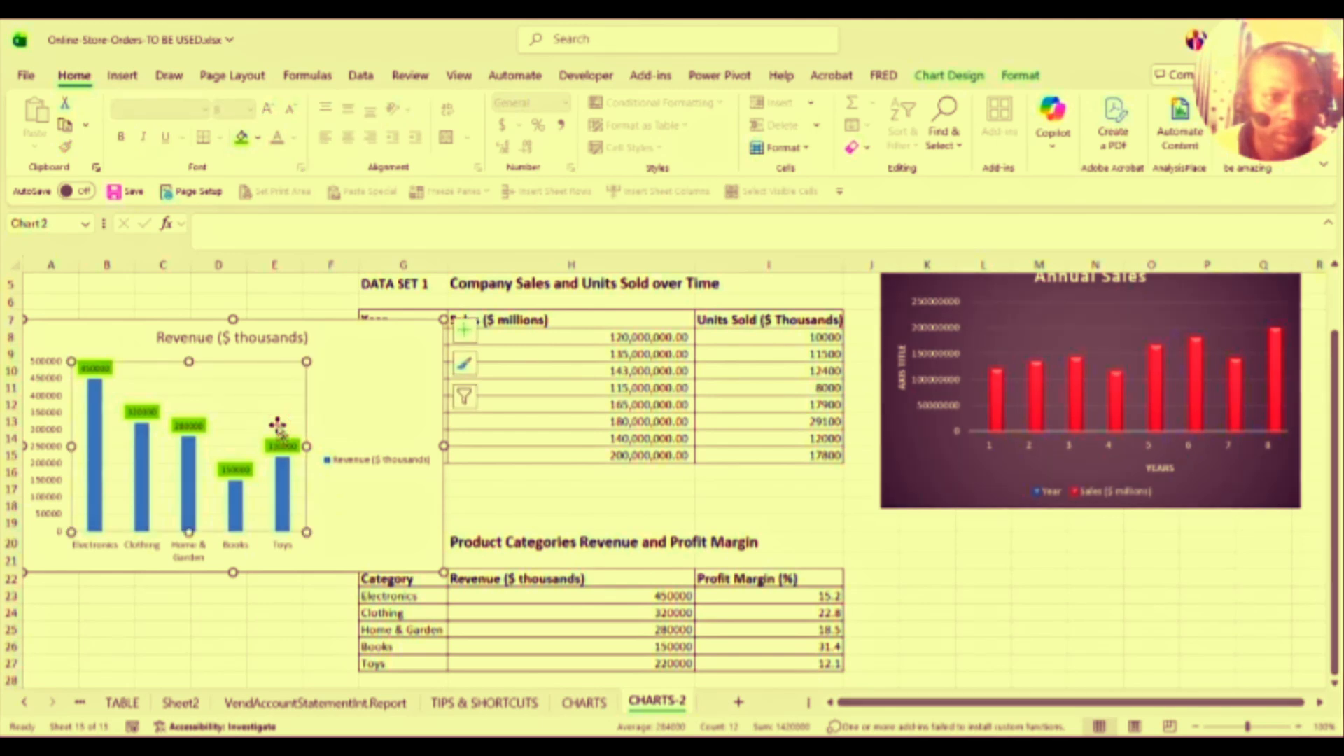
click(279, 446)
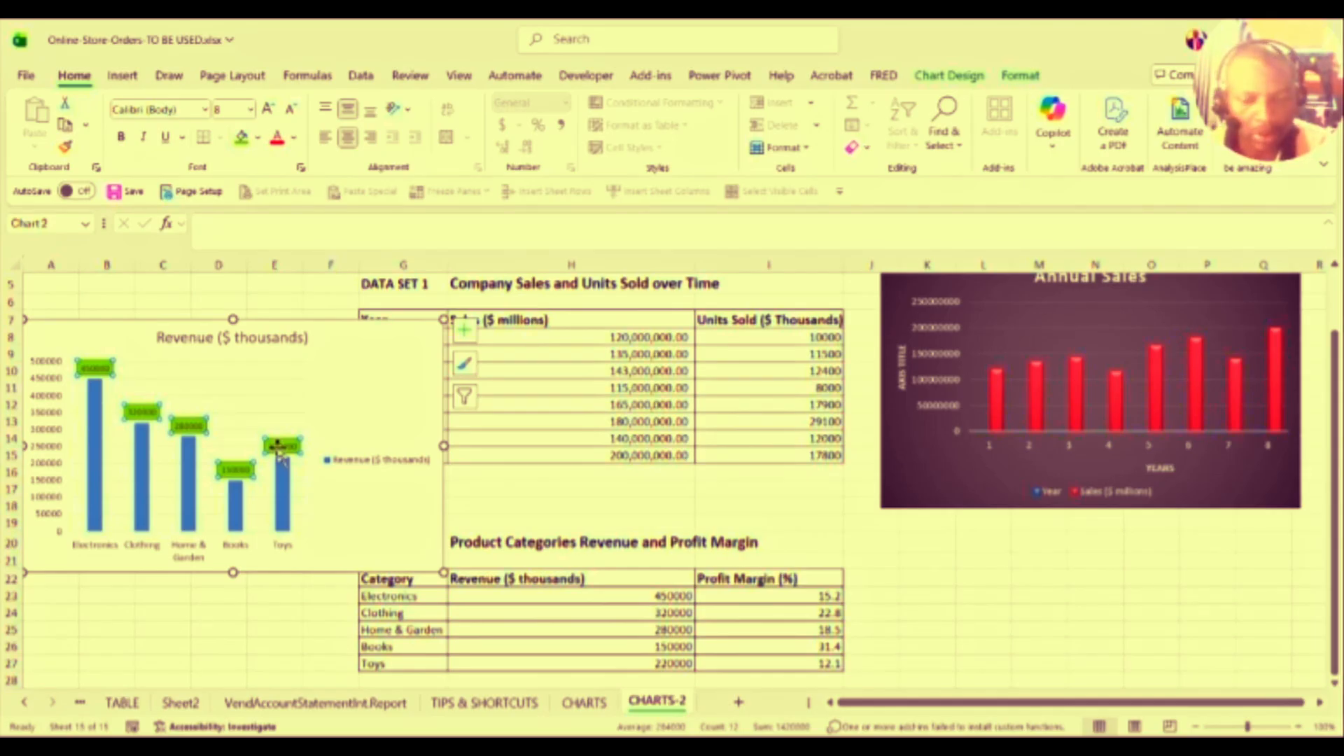
click(279, 448)
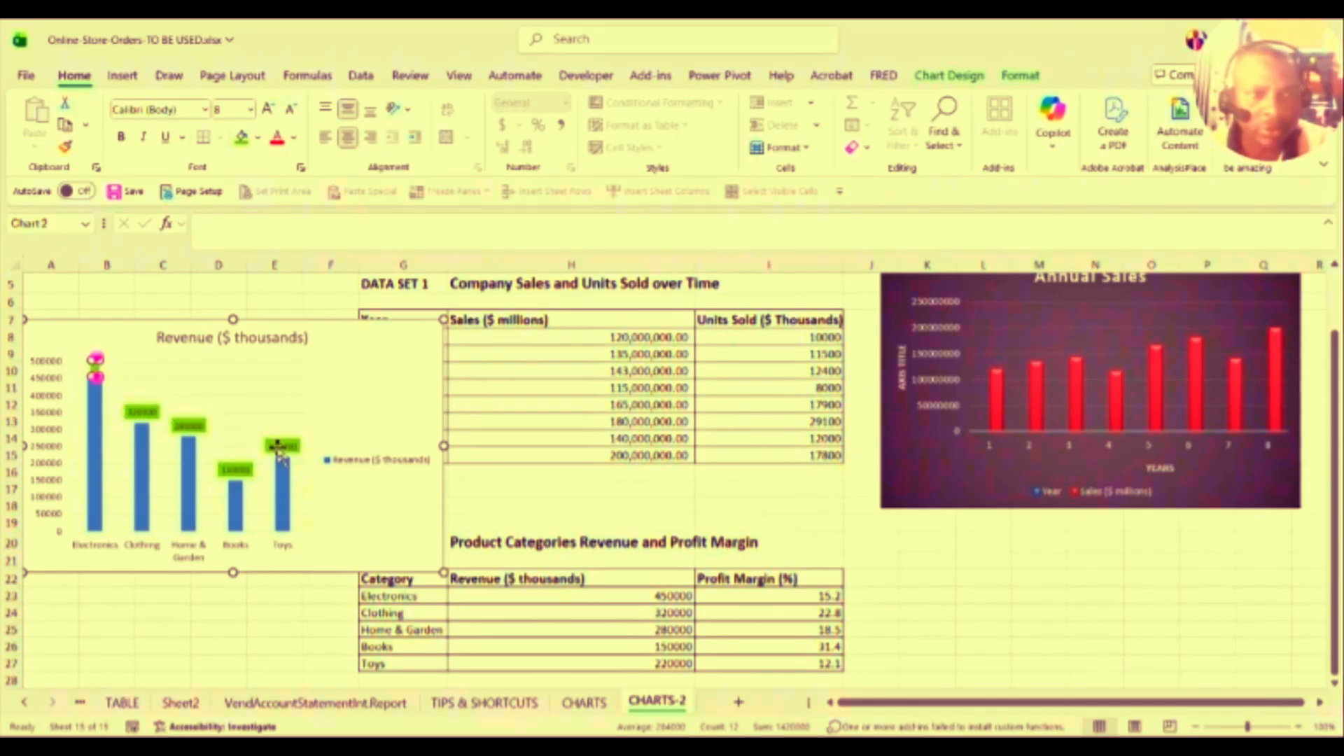
click(279, 448)
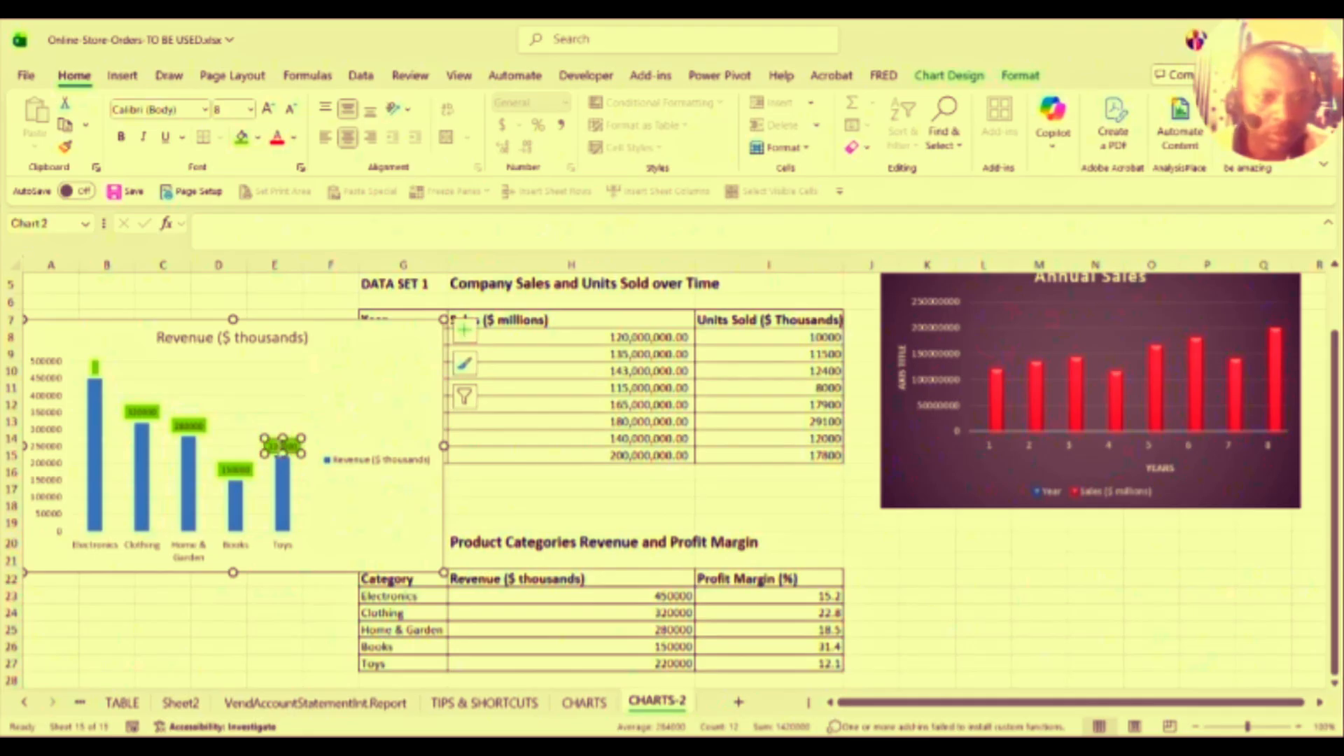
right_click(279, 448)
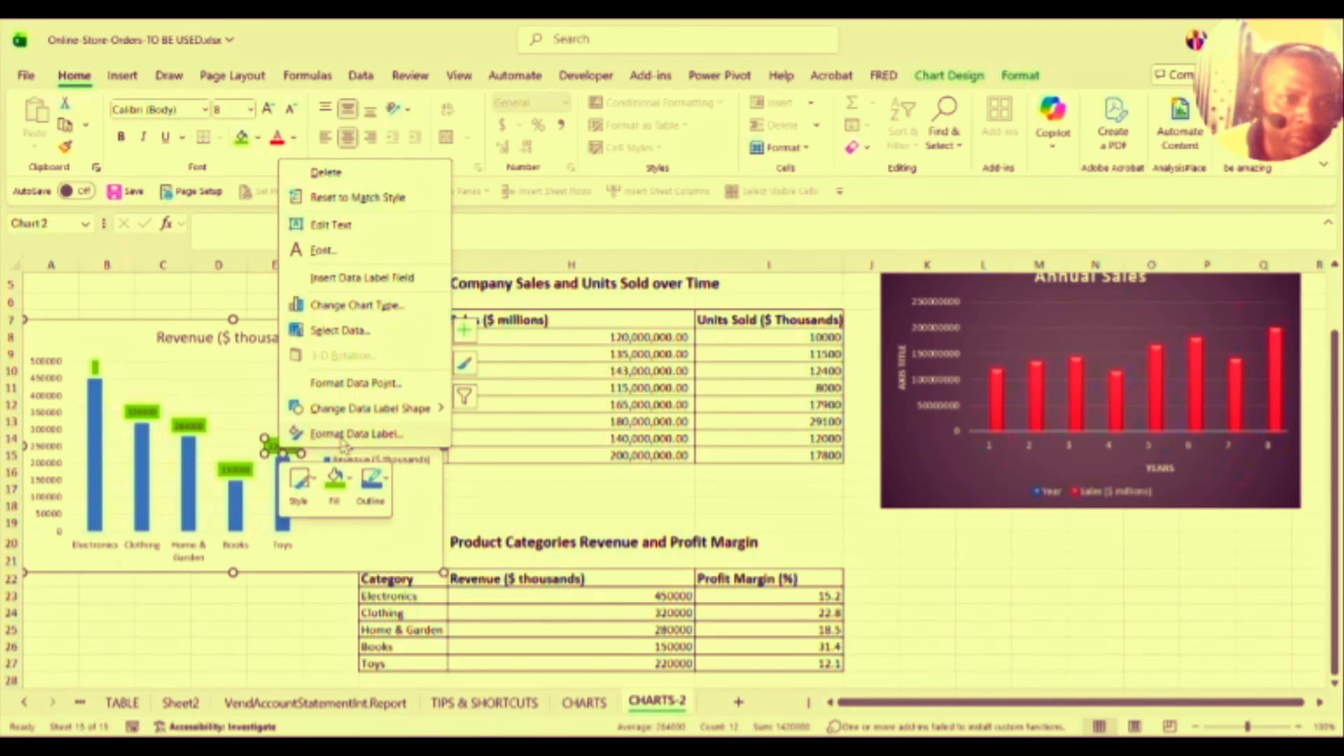
key(Escape)
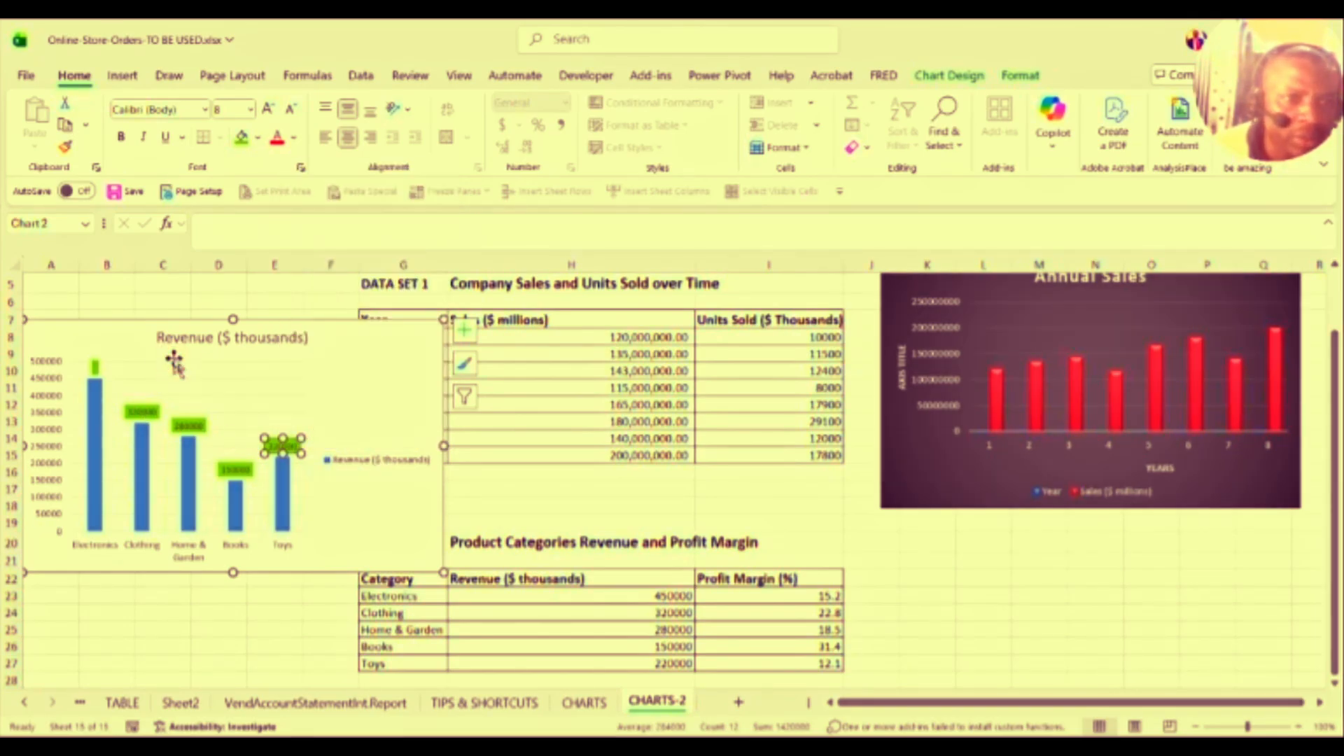
click(53, 390)
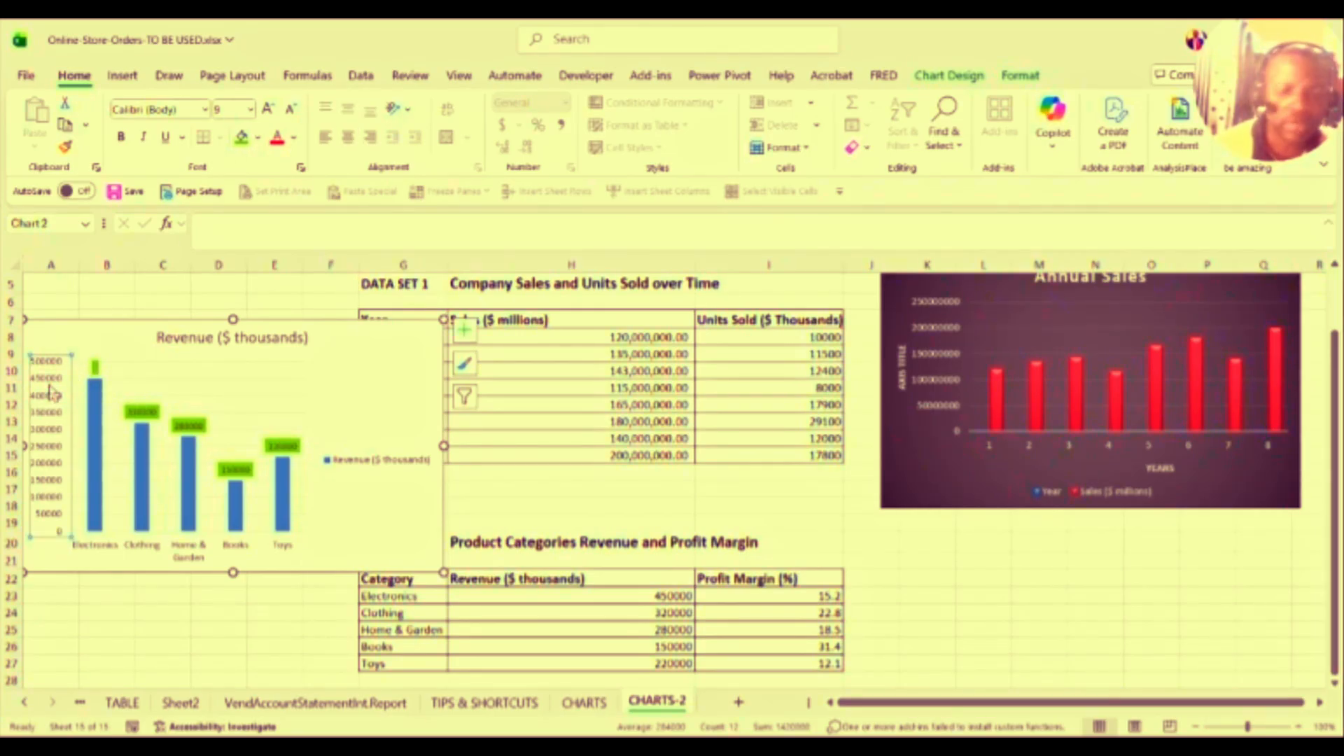
Step: Open Format Axis for the value axis, showing bounds 0.0–500000.0 and major unit 50000.0
right_click(53, 391)
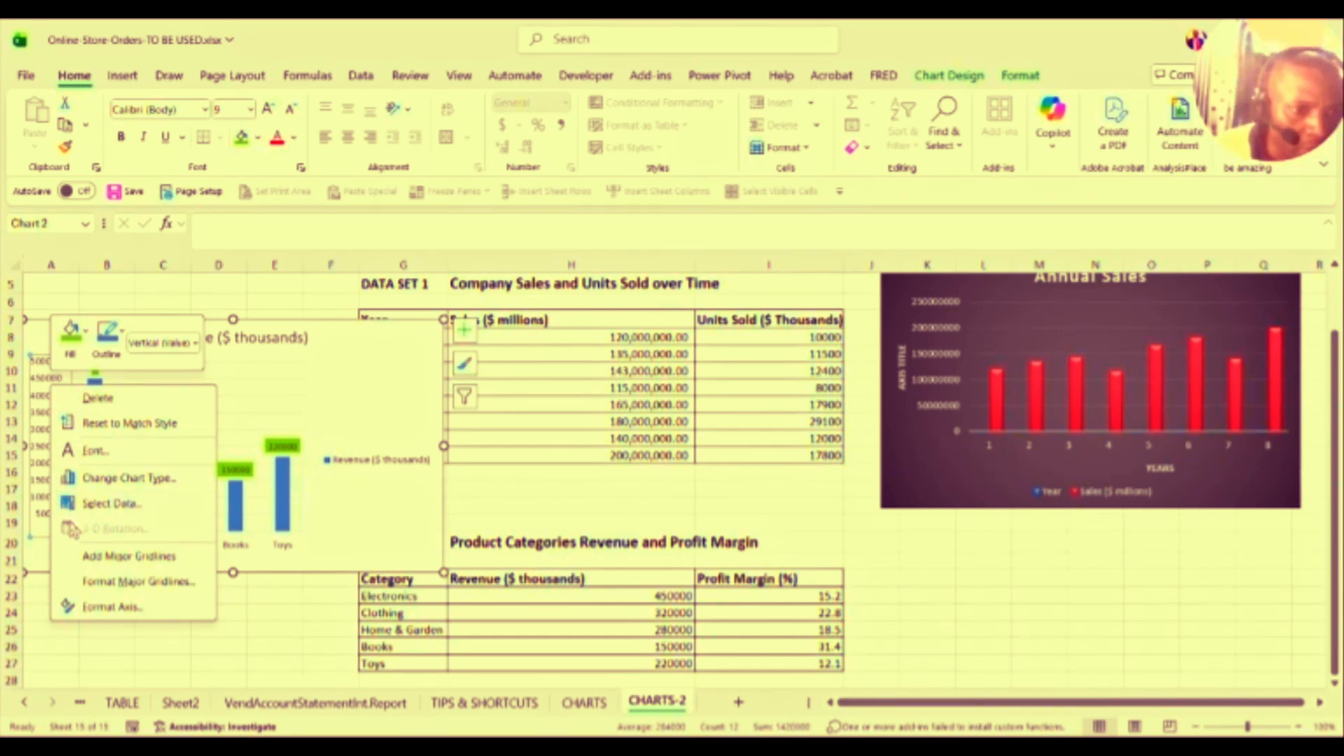
click(110, 609)
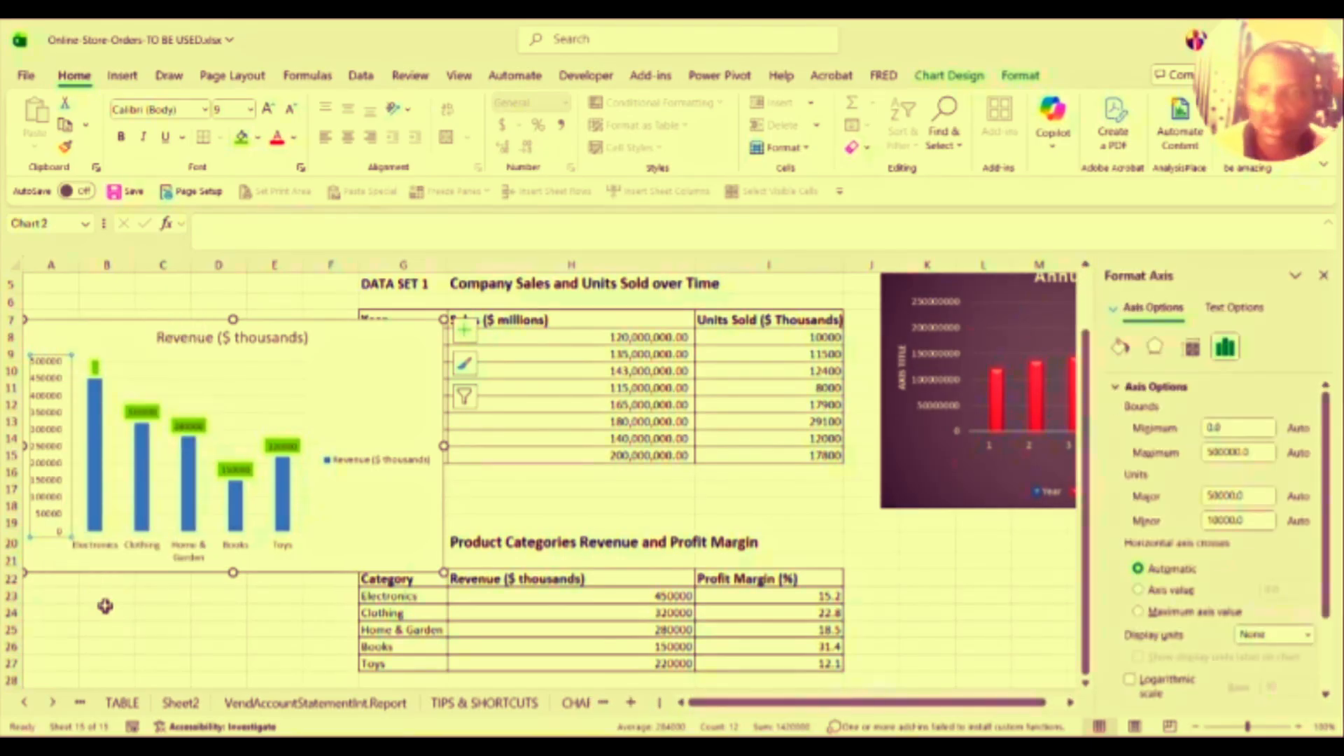
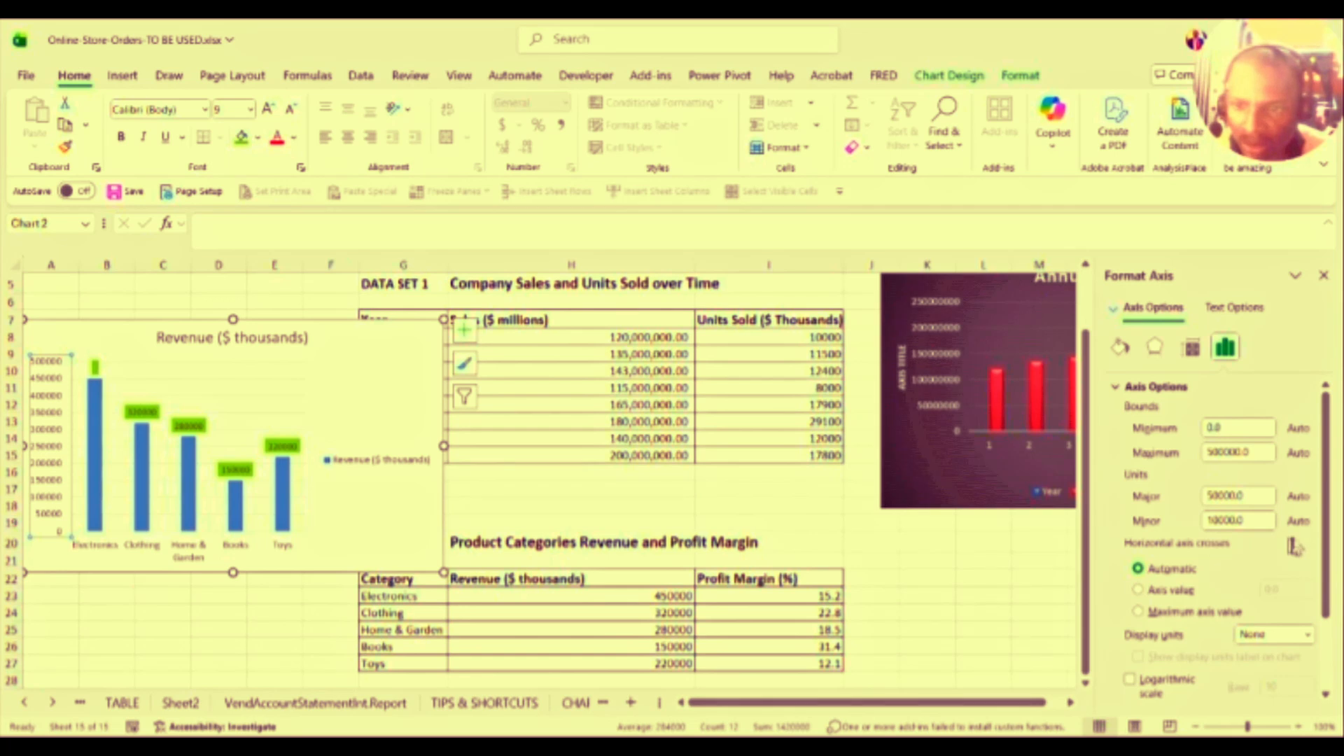
Step: Scroll the Format Axis pane and expand the Number section under Axis Options
drag(1328, 541, 1303, 609)
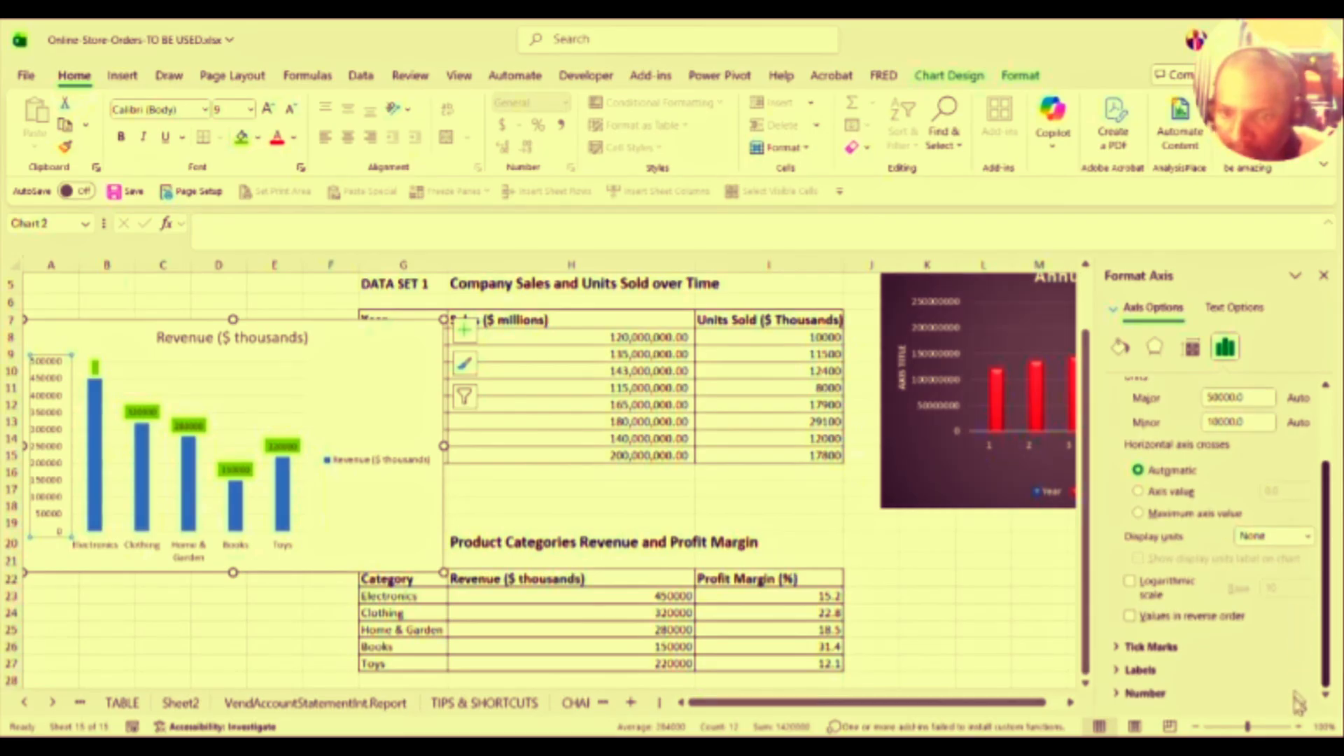
click(1114, 691)
click(1113, 691)
click(1319, 635)
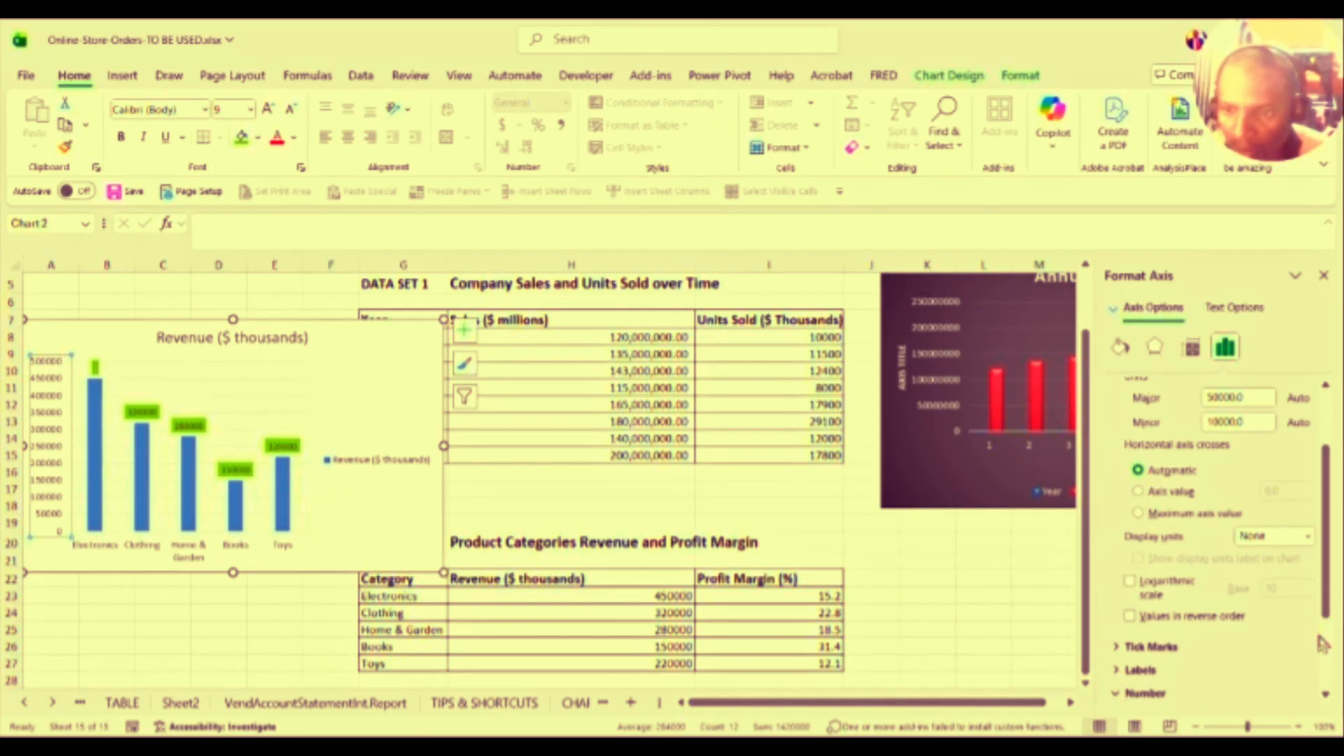
click(1323, 638)
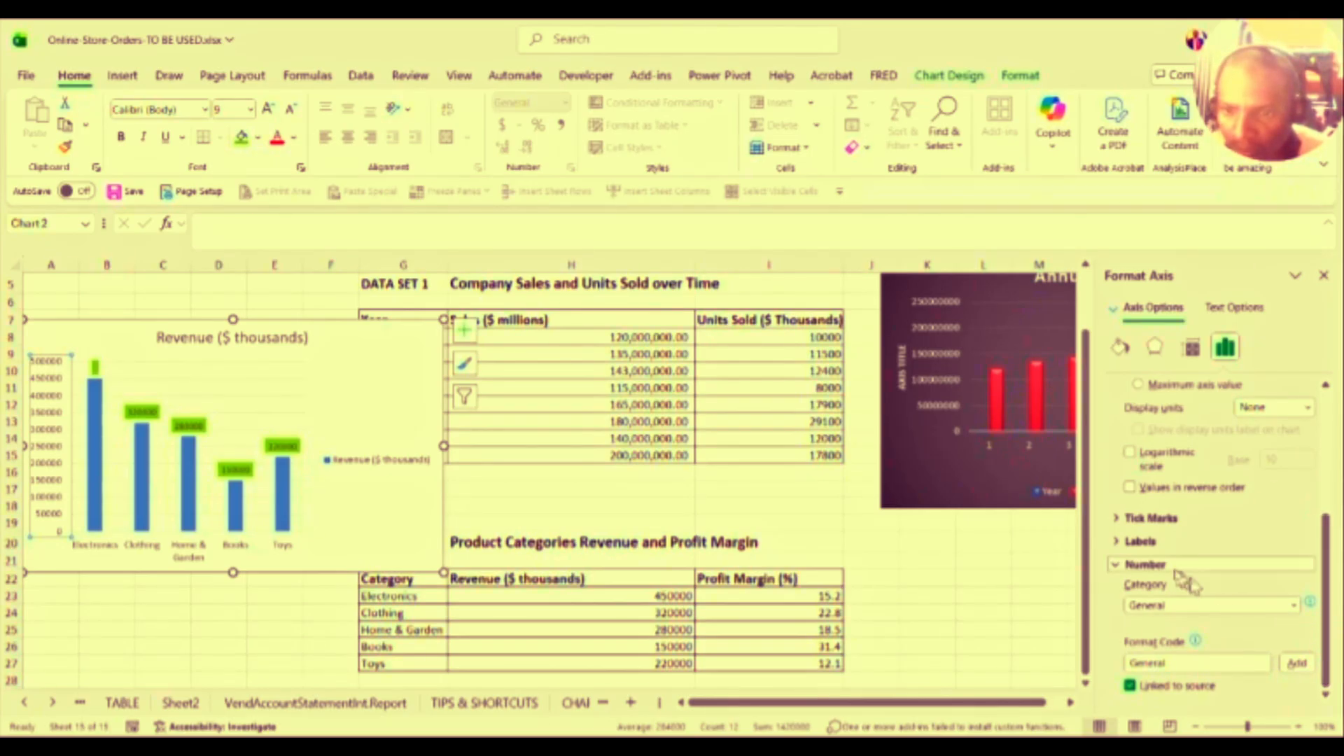
click(1120, 562)
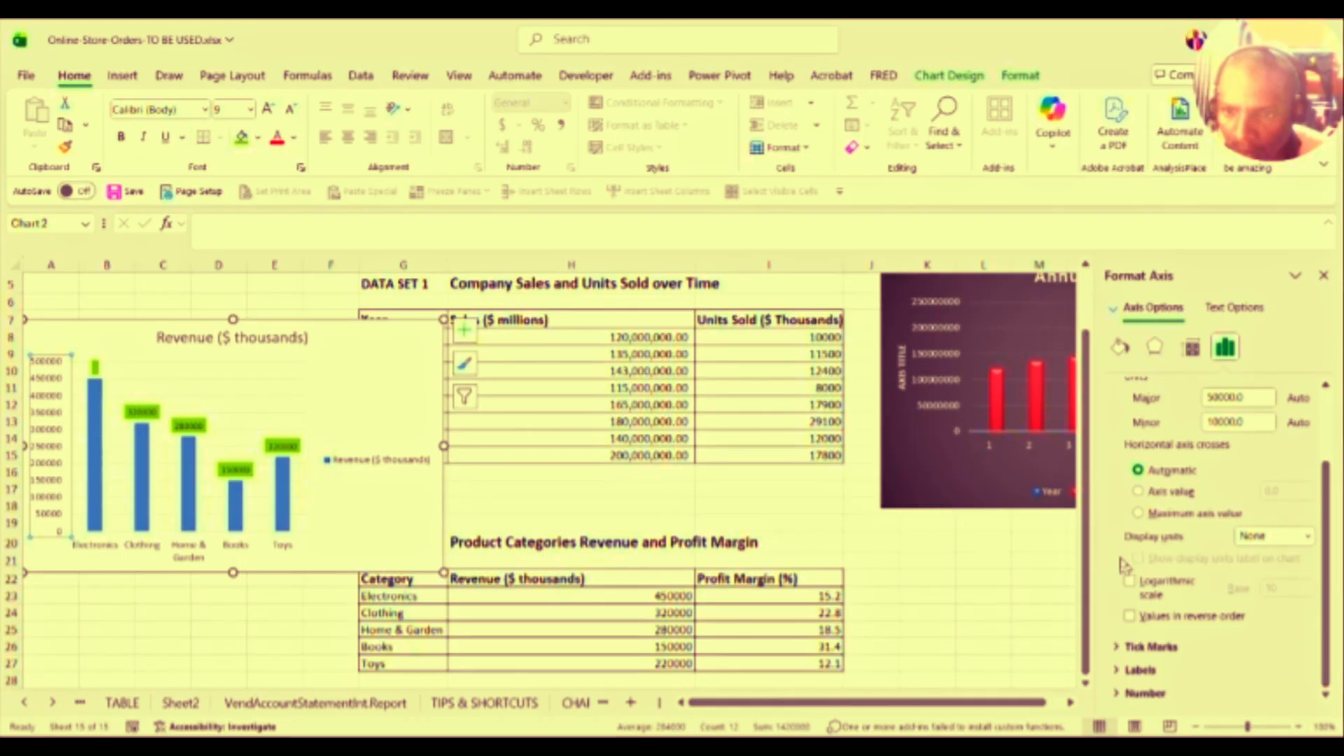
click(1113, 692)
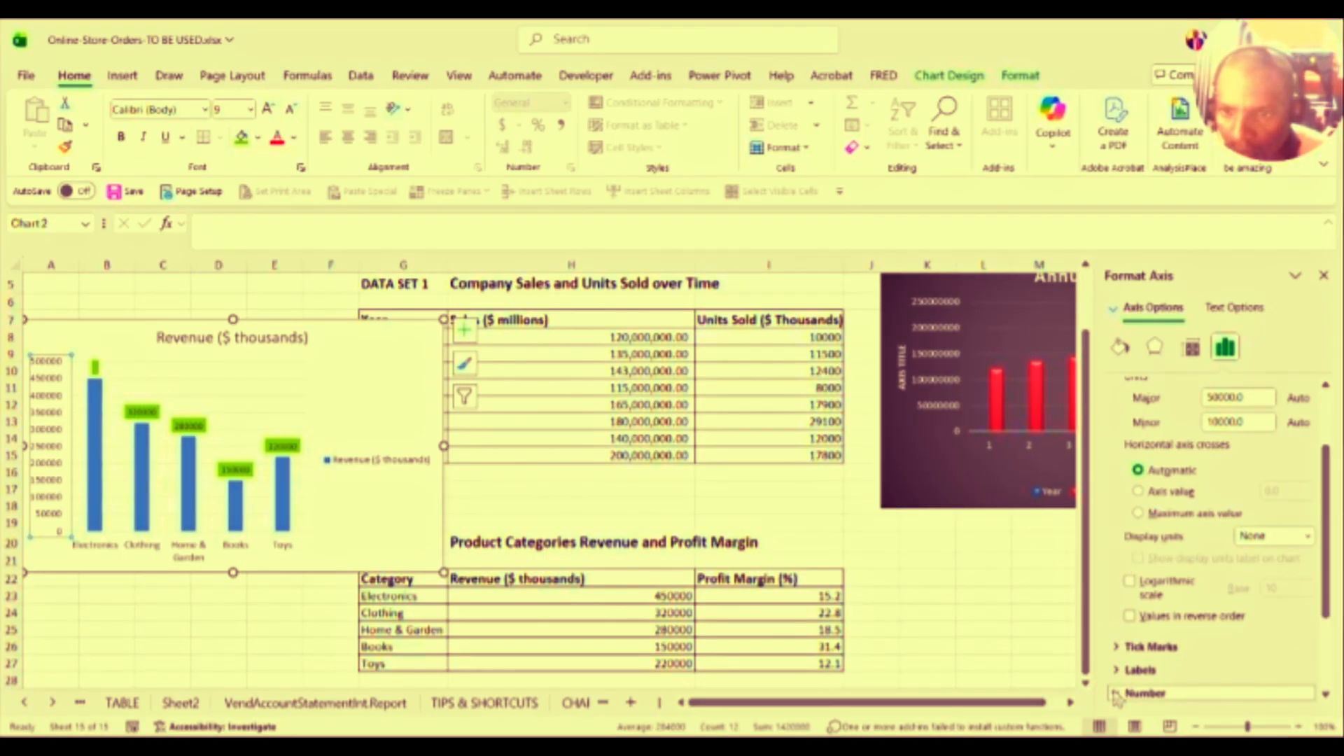
drag(1329, 584, 1332, 663)
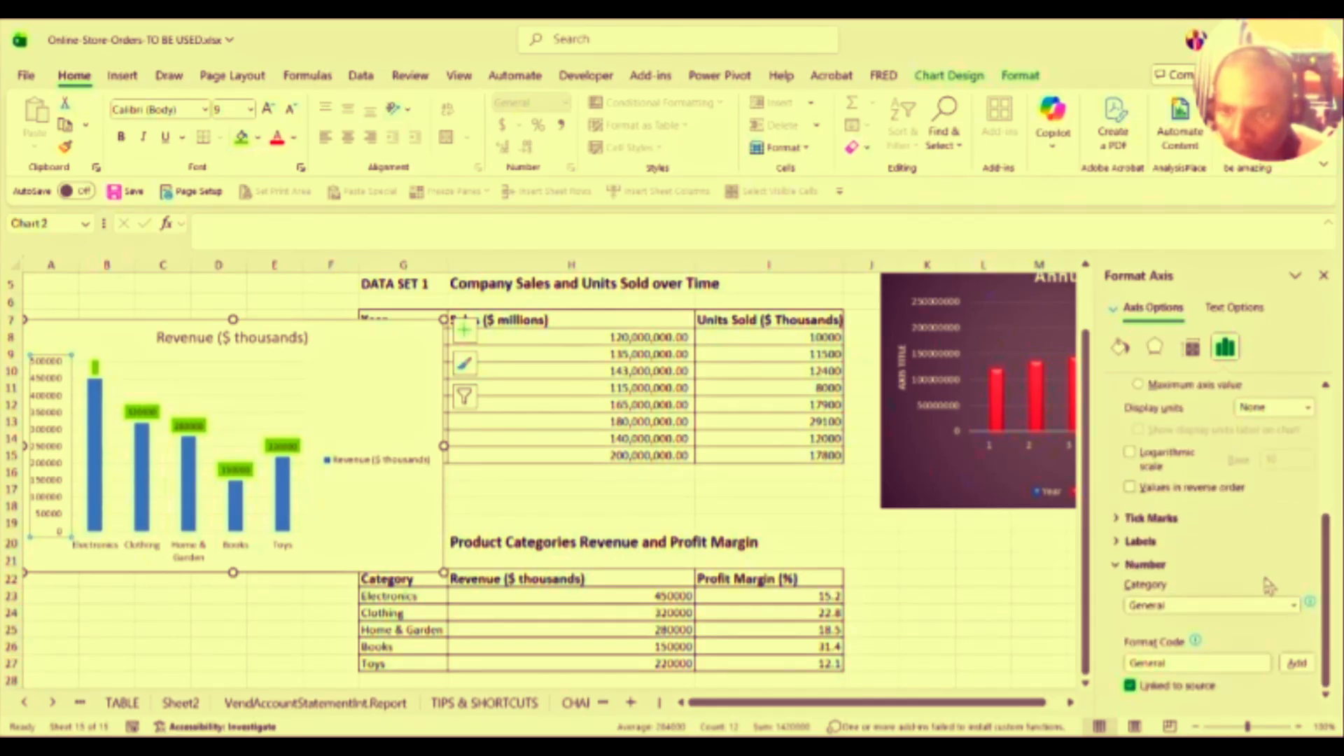
Step: Try the Accounting and Currency number categories on the axis, then settle on Custom
click(1290, 607)
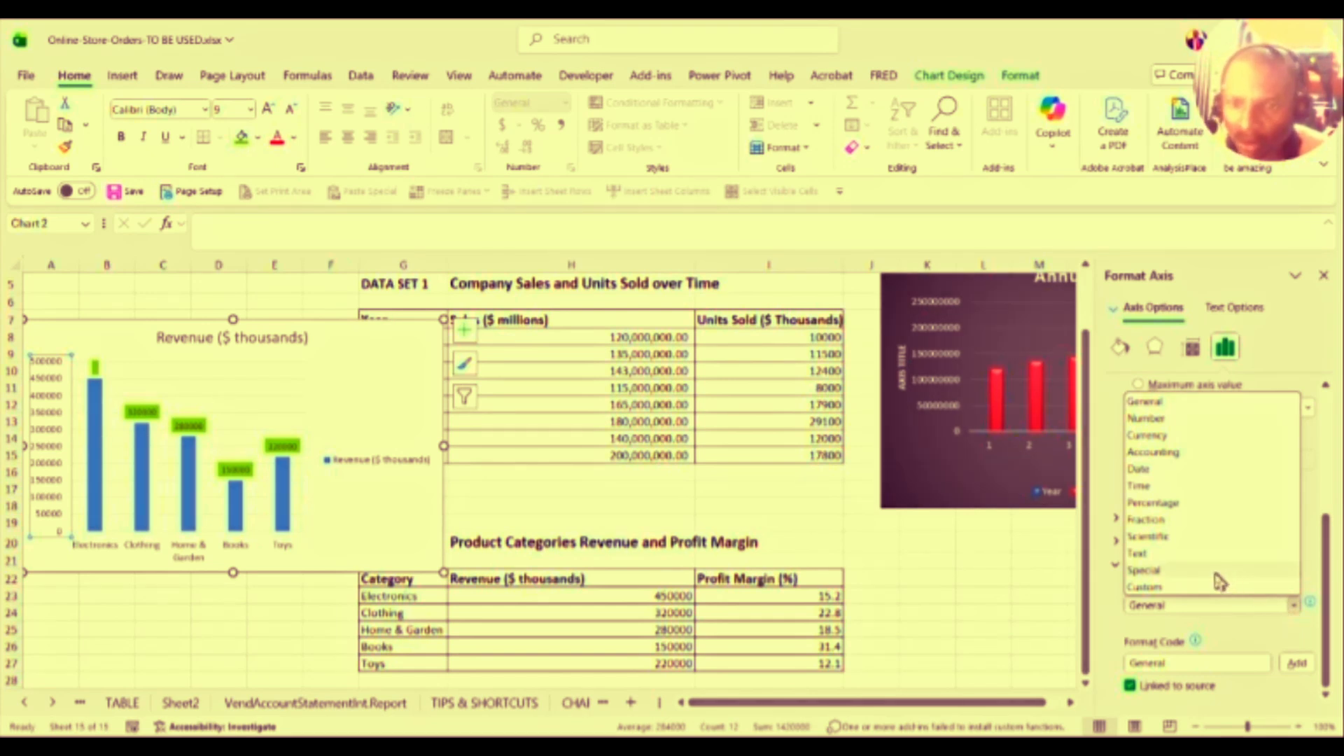
click(1185, 453)
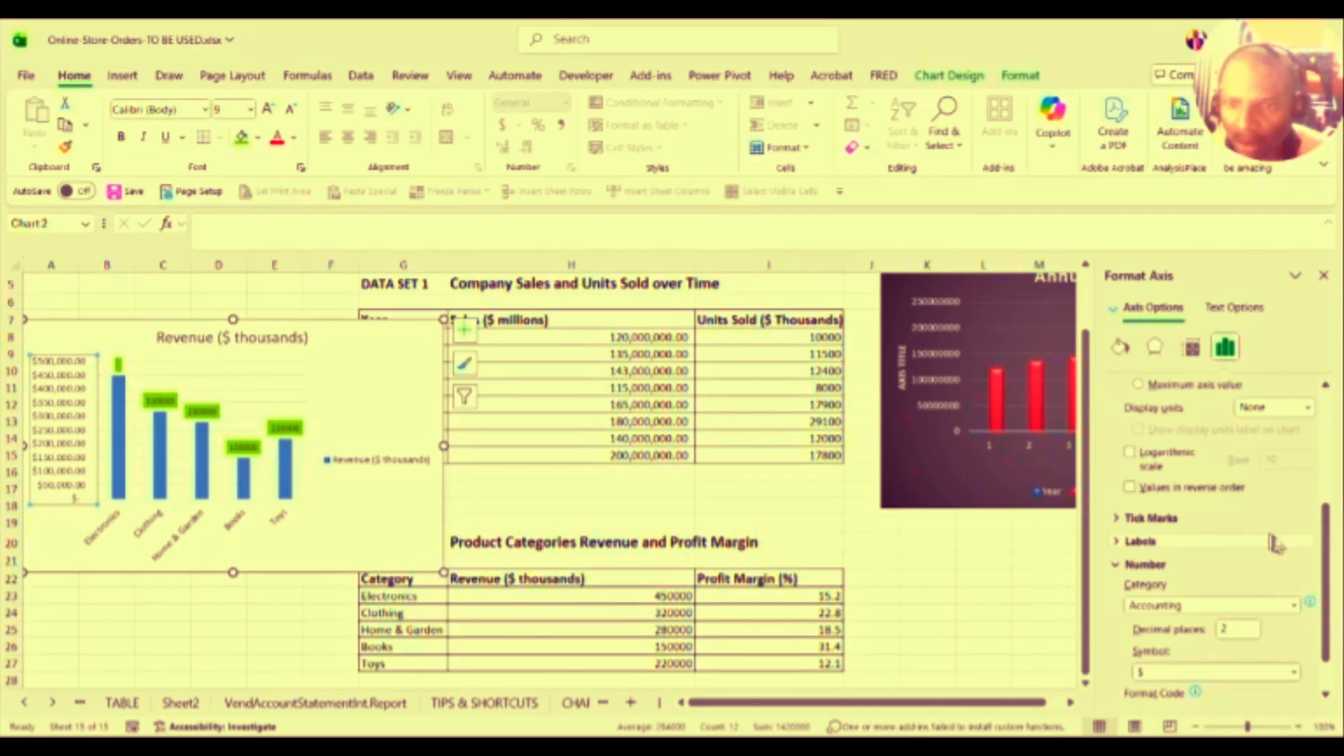
click(1295, 606)
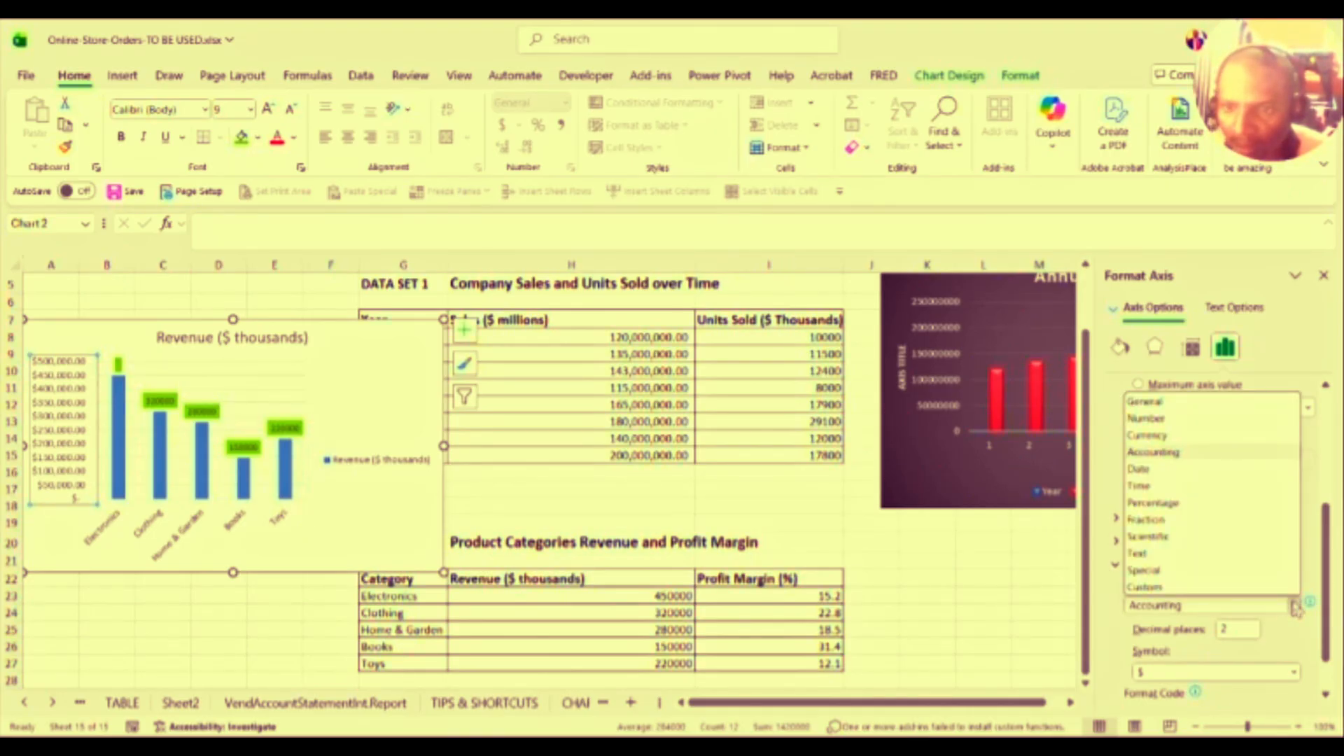
click(1172, 436)
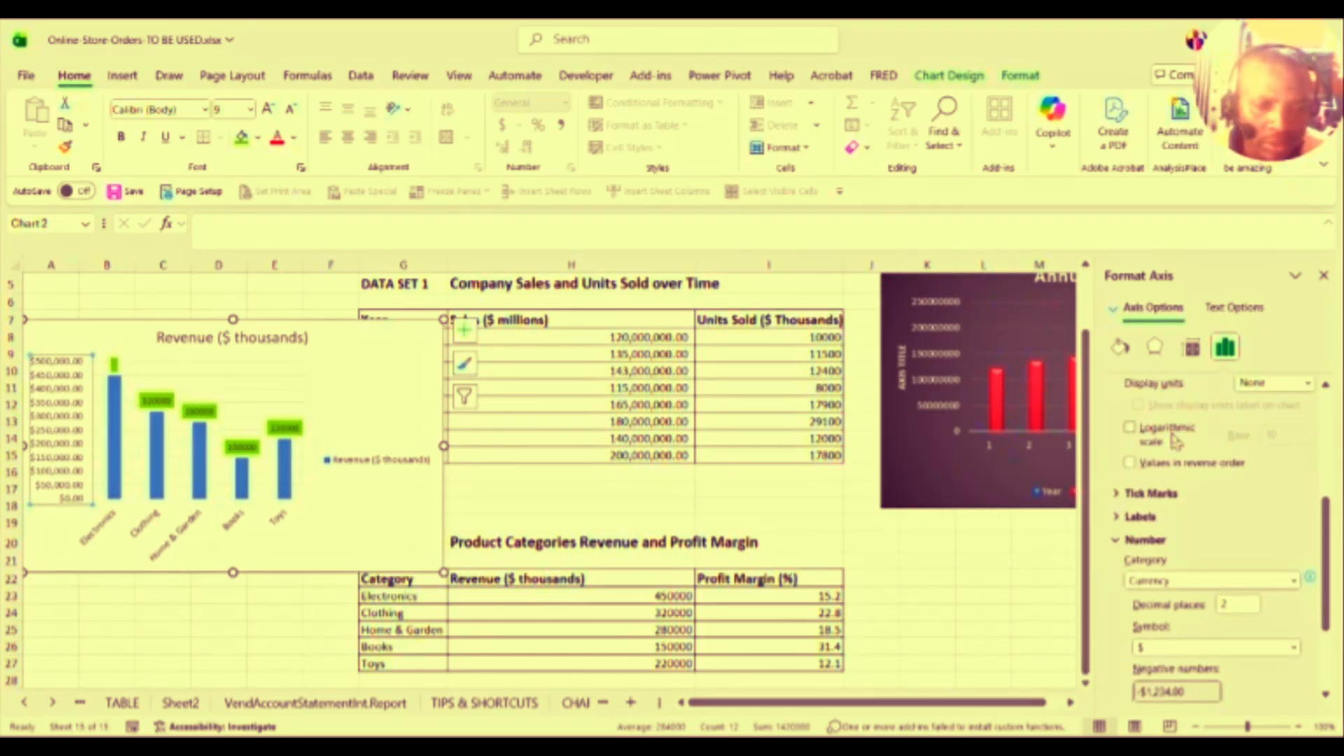
click(1293, 581)
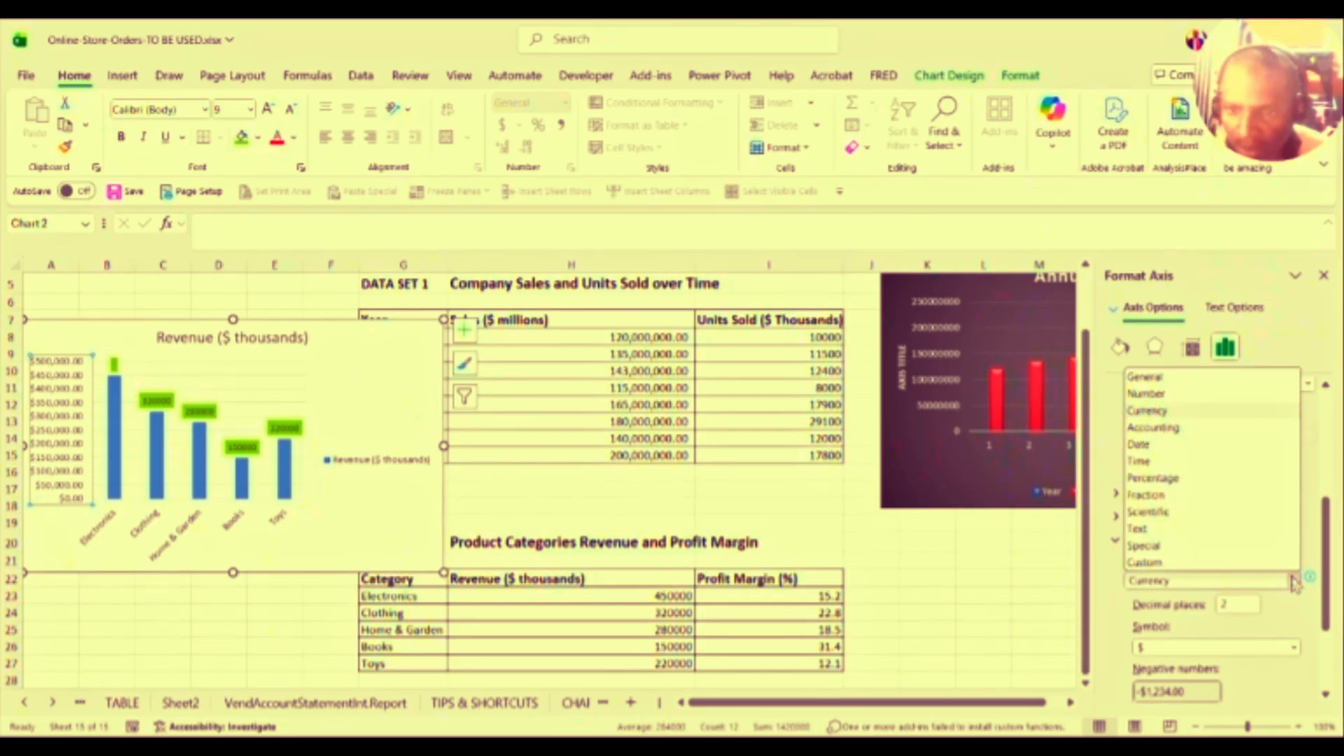
click(1225, 565)
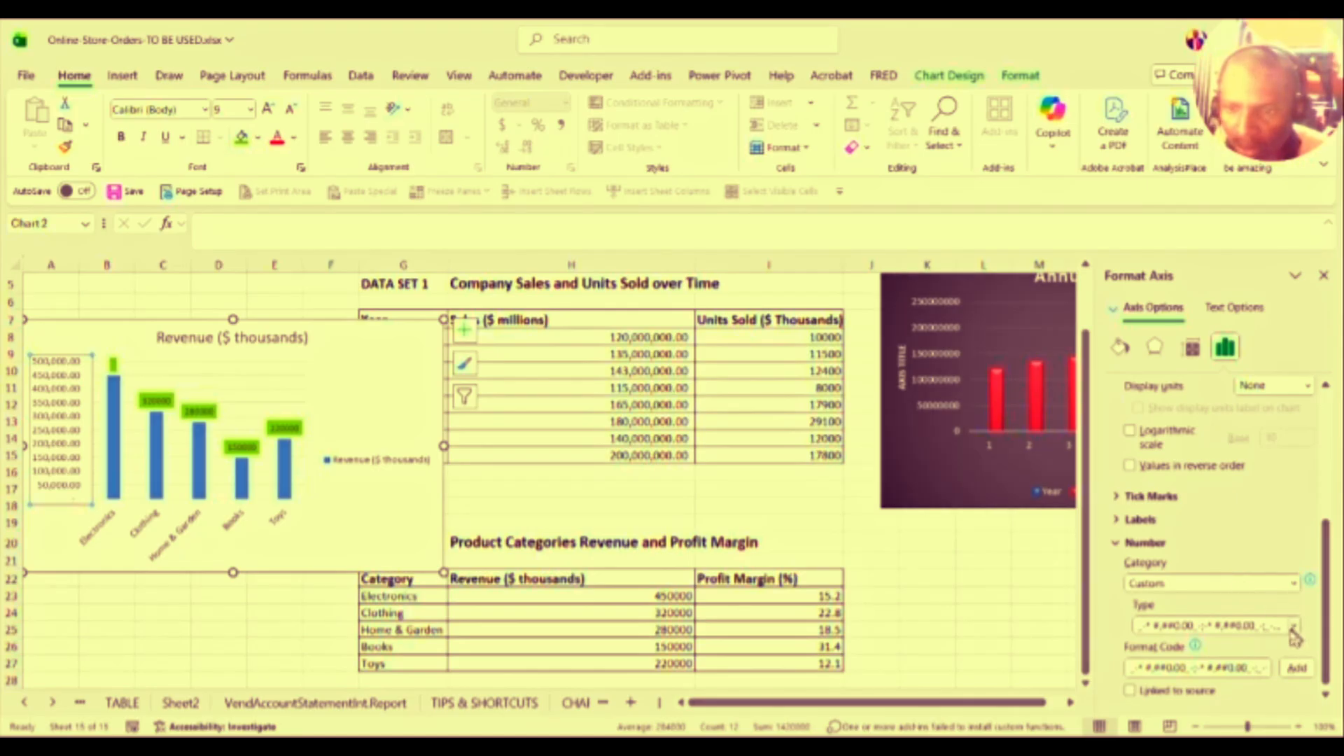
drag(1325, 599, 1322, 630)
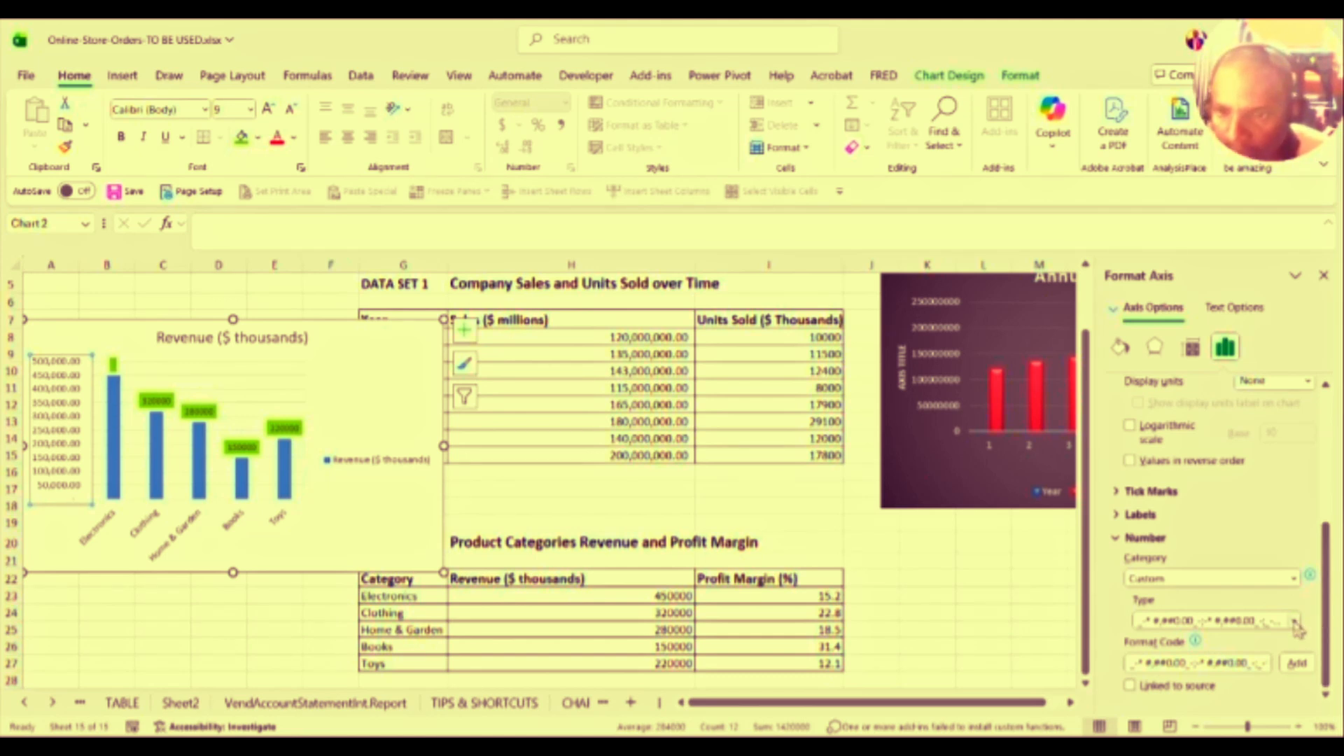
Step: Apply the $#,##0.00 custom type so axis labels read $500,000.00 down to $0.00
click(1296, 623)
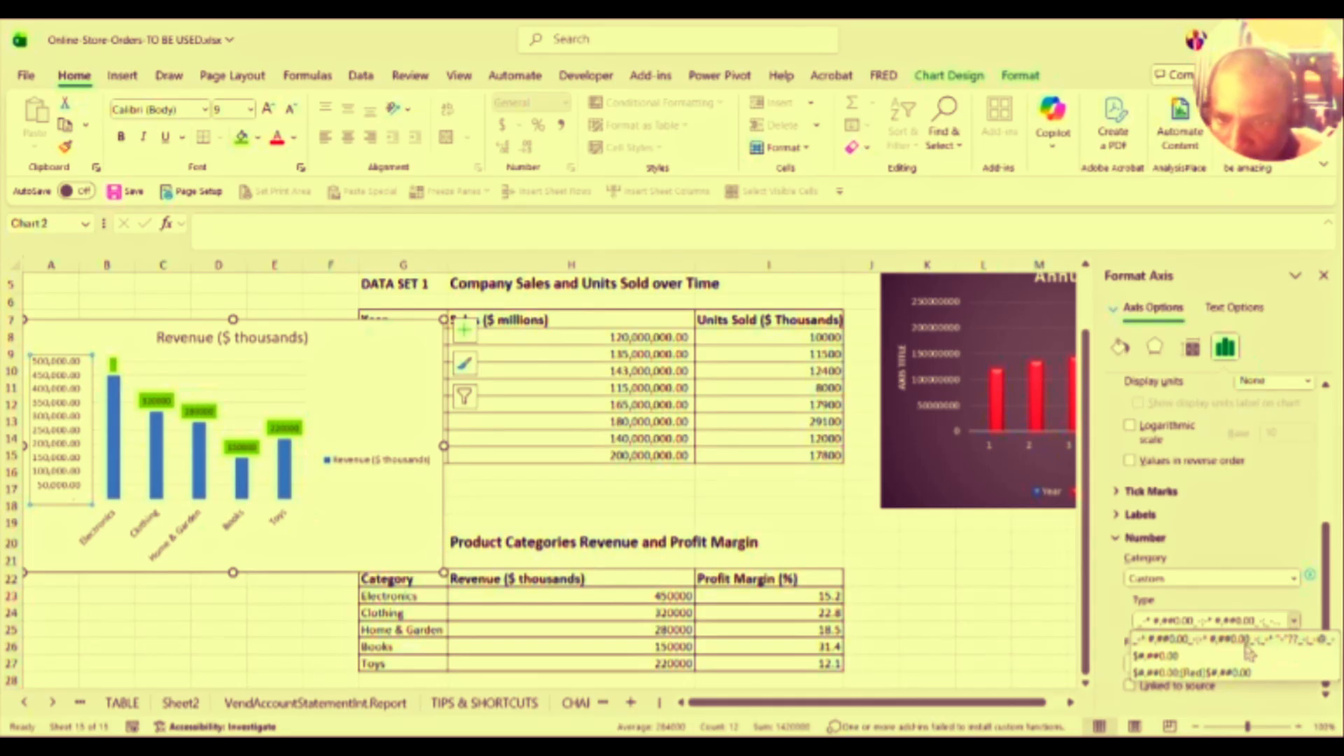
click(1213, 657)
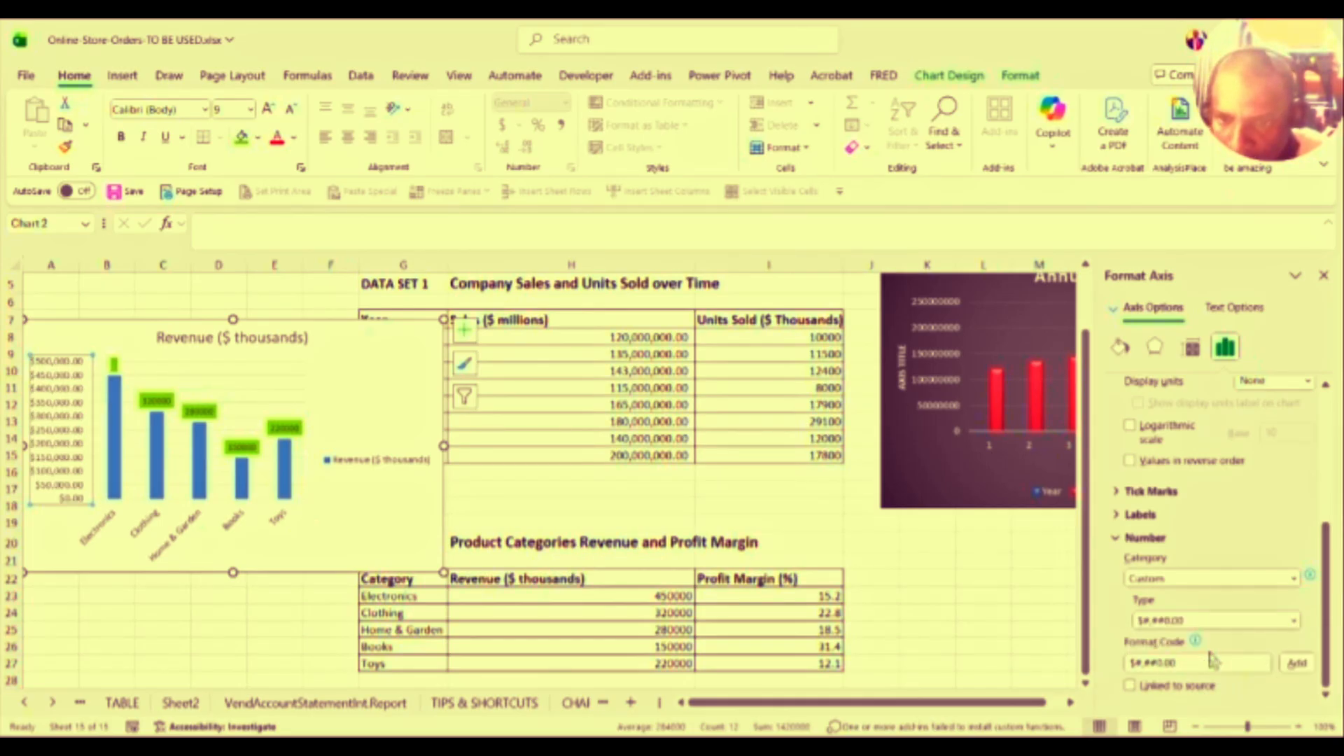
mouse_move(1197, 639)
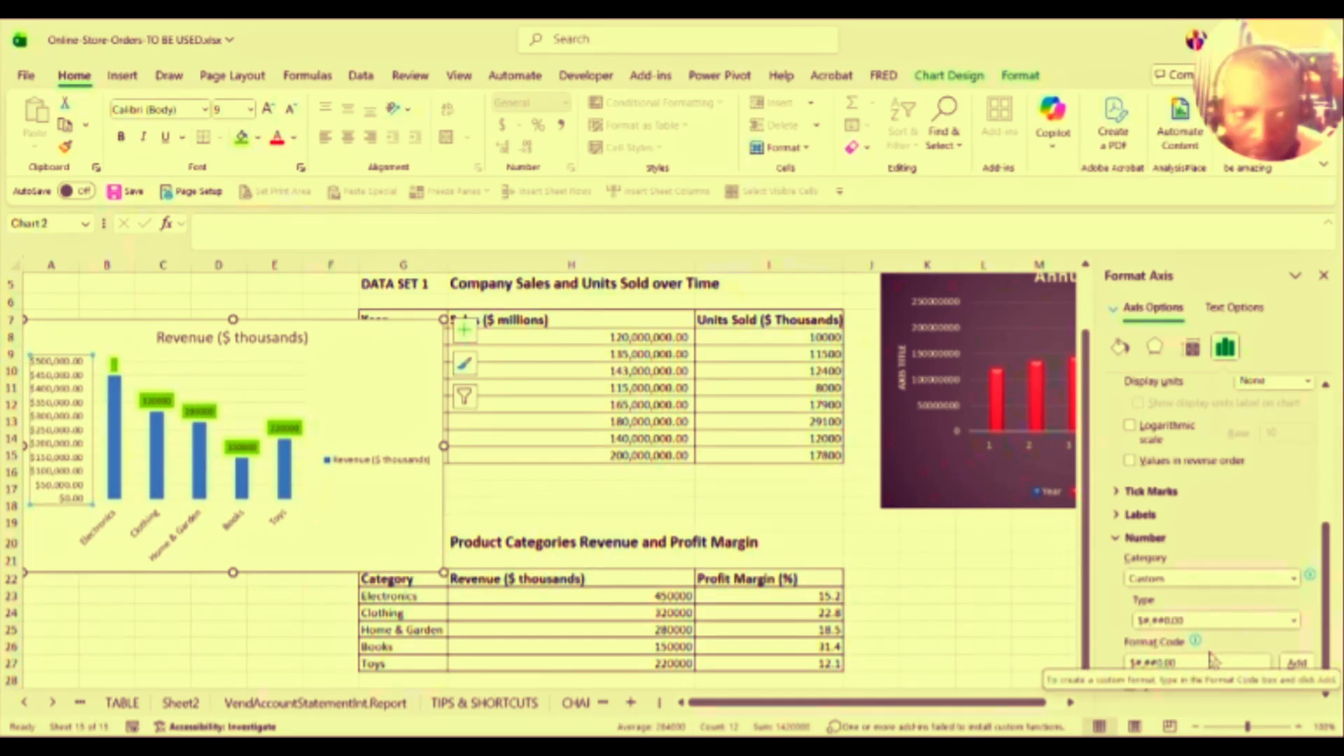
click(1164, 622)
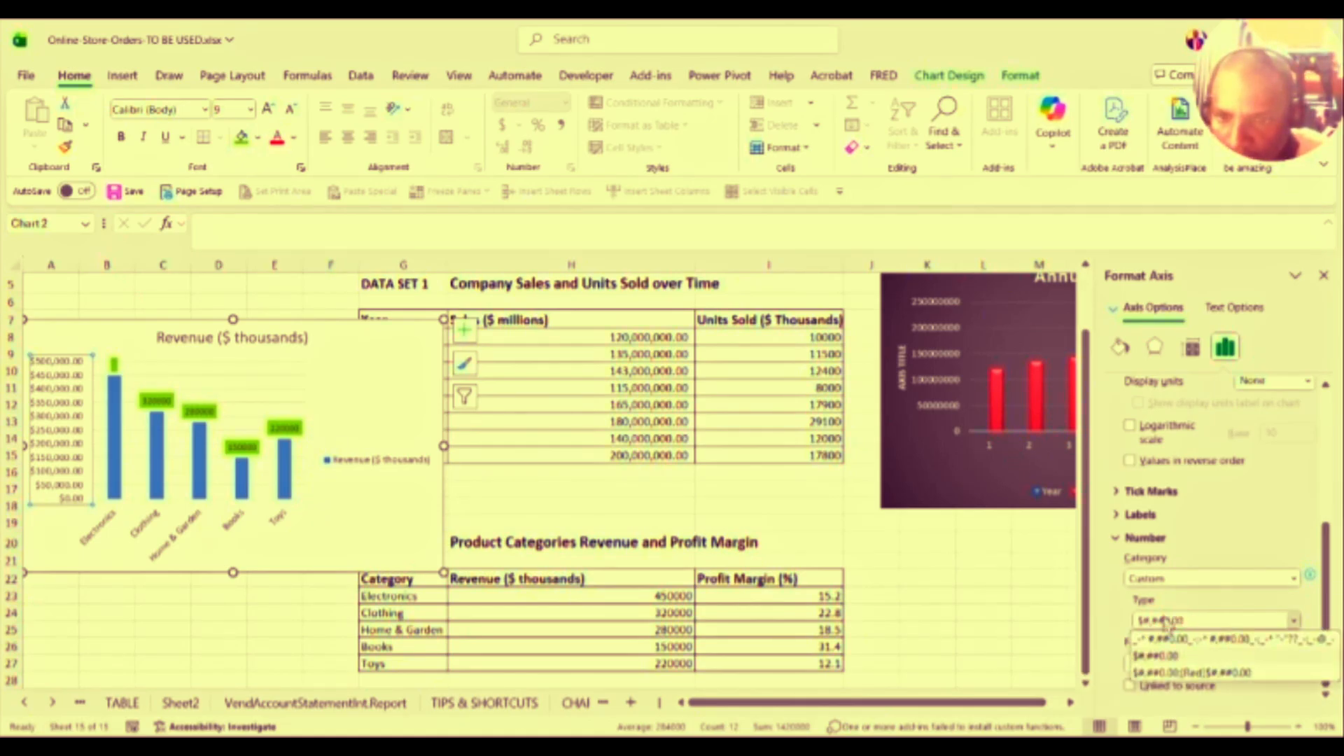
click(1164, 622)
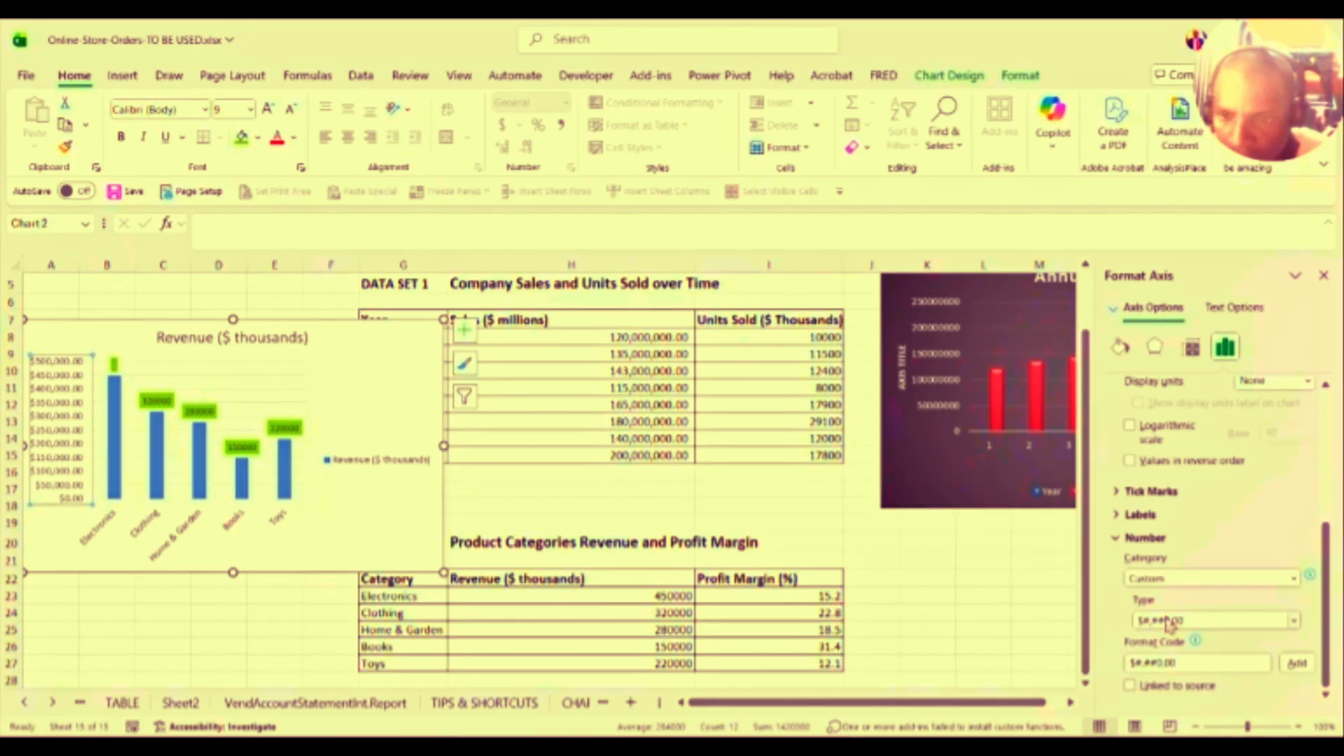
click(1166, 622)
click(1182, 624)
click(1187, 621)
click(1202, 621)
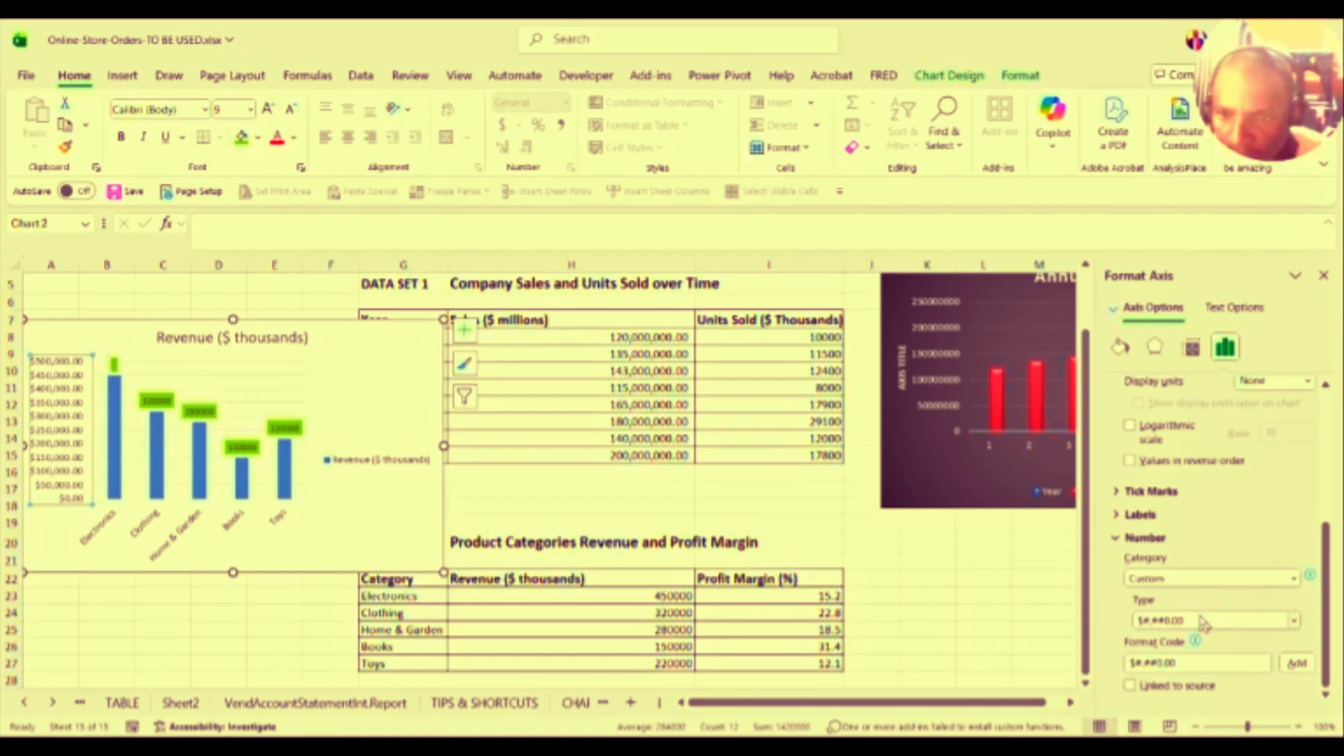
click(1201, 621)
click(1201, 619)
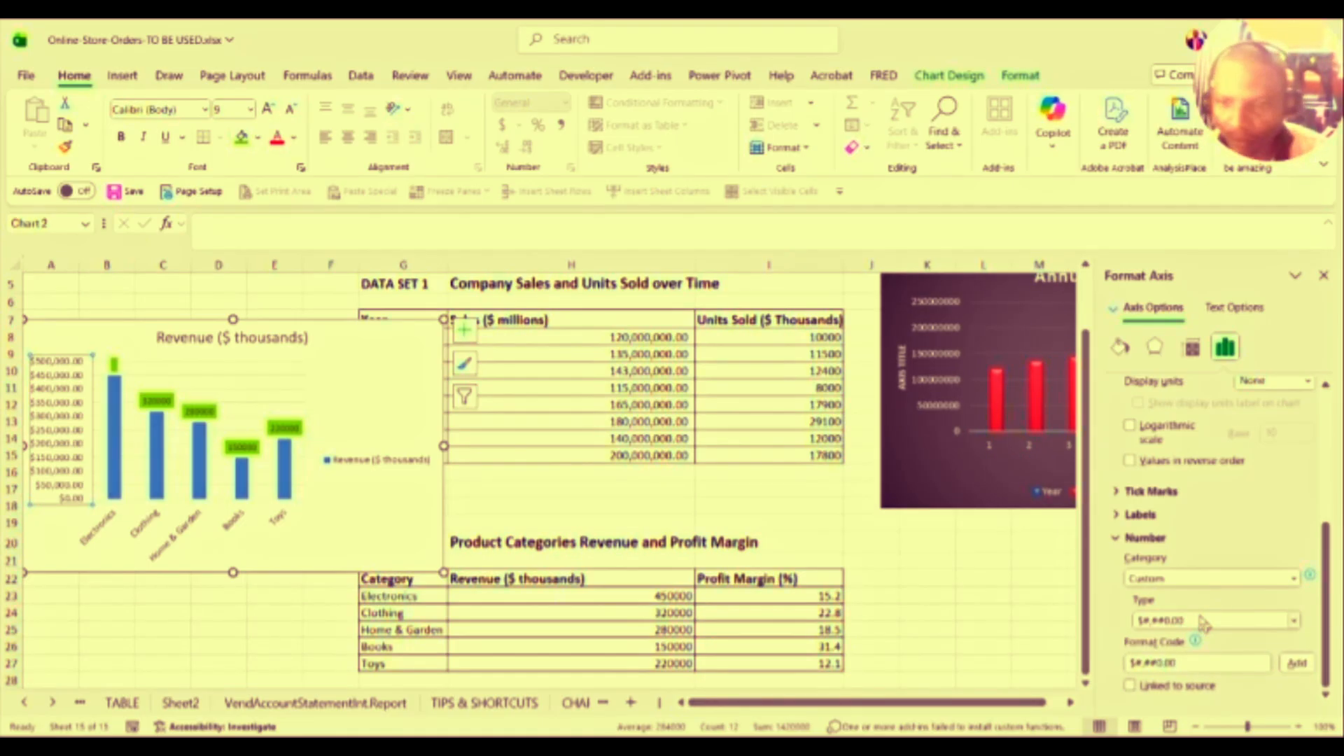
Step: Trim the axis format code down to $#,##0, dropping the decimal places
click(1225, 661)
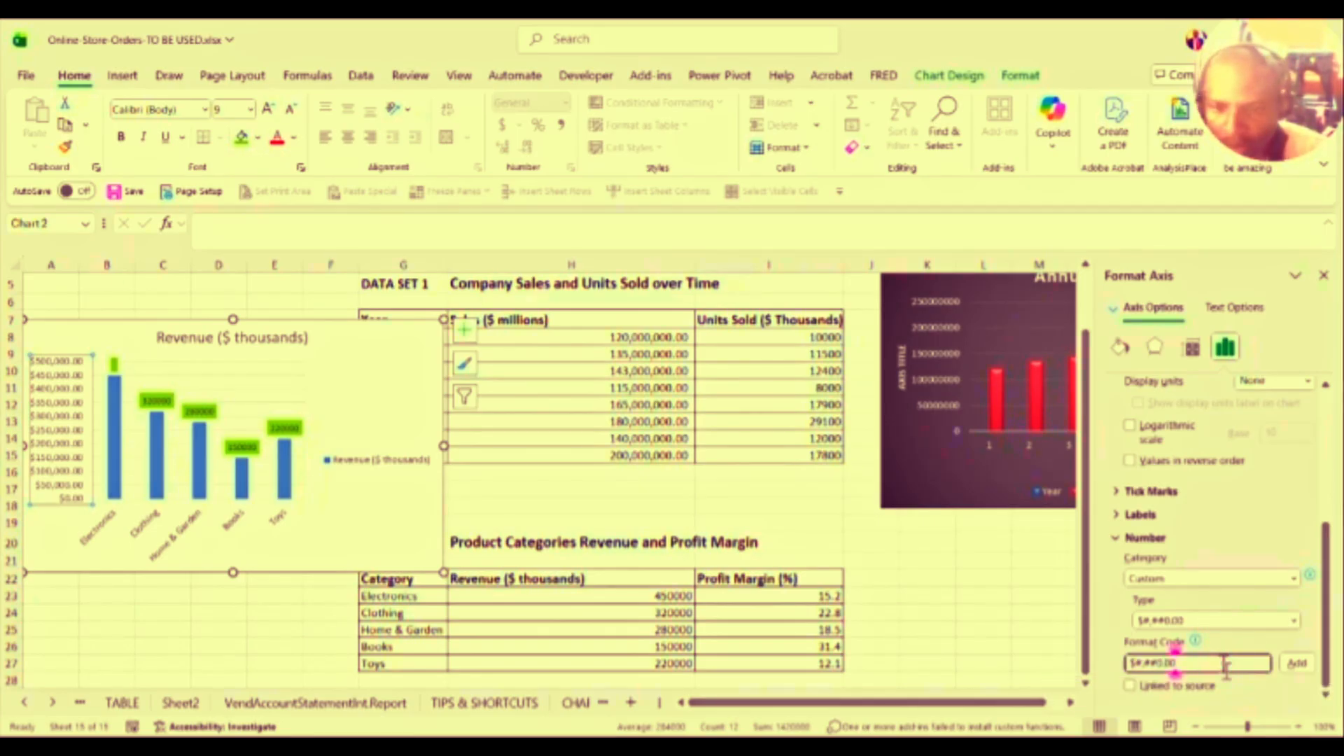
key(Left)
key(Left)
key(Left)
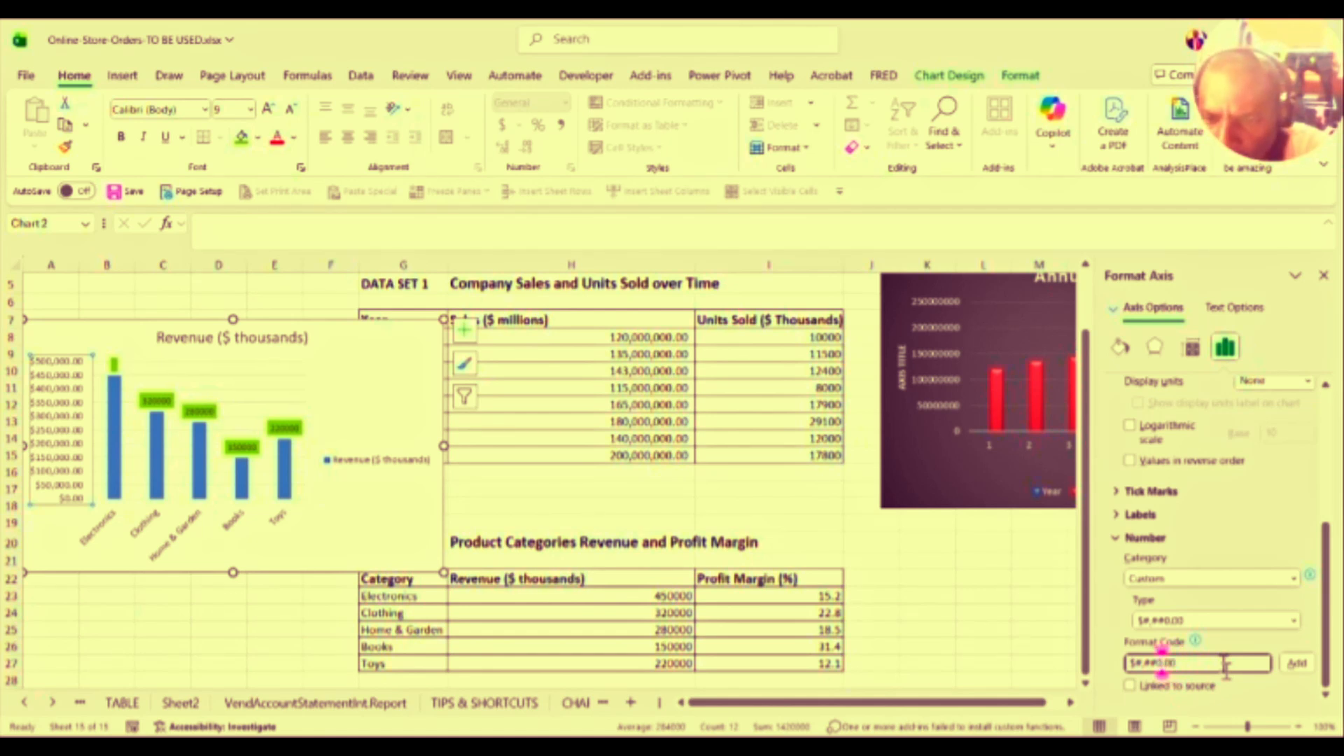
key(Left)
key(BackSpace)
key(BackSpace)
key(BackSpace)
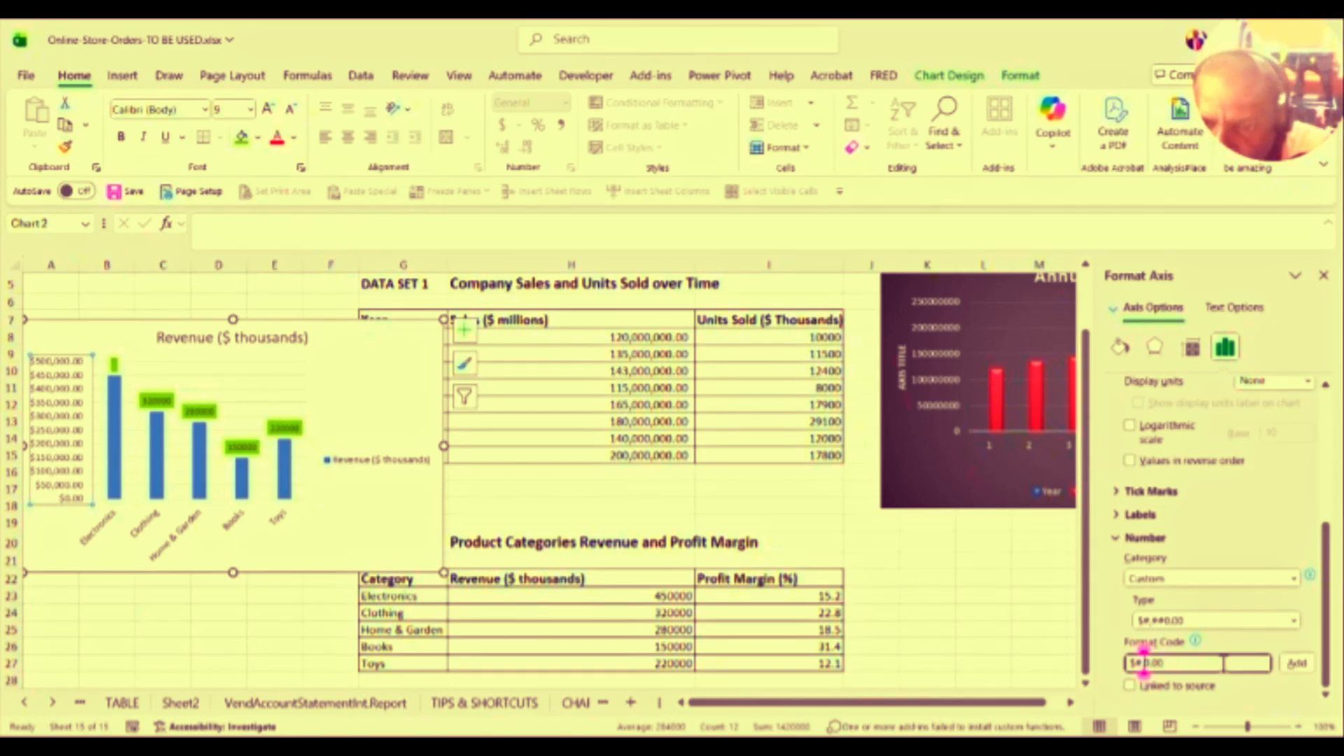
key(BackSpace)
key(BackSpace)
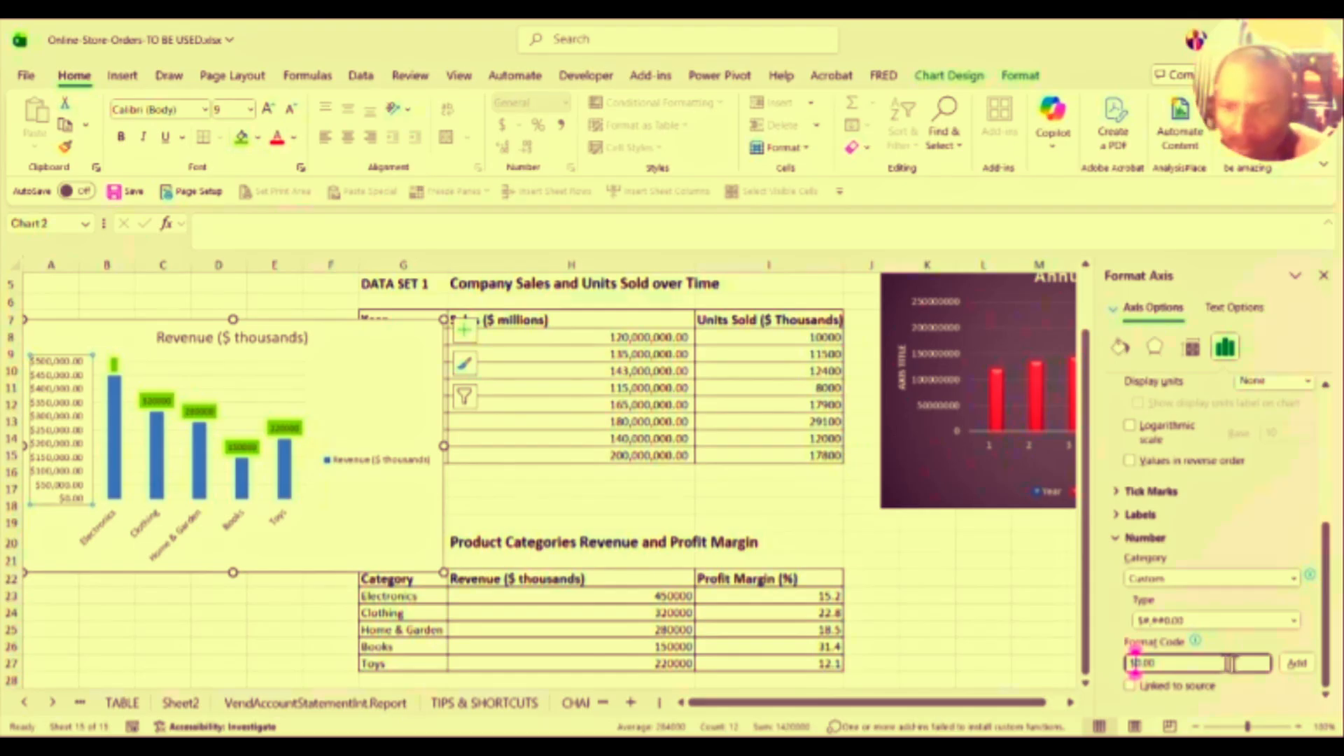
click(1174, 662)
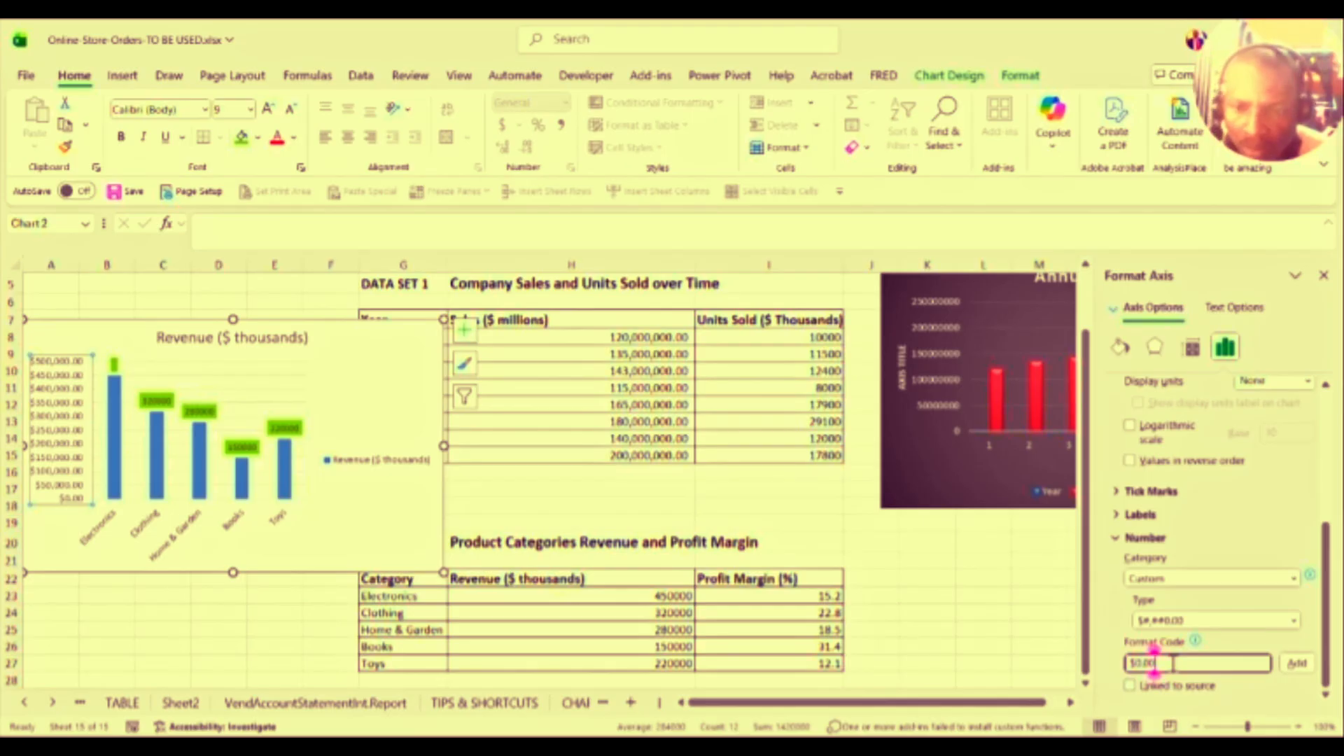
key(BackSpace)
key(BackSpace)
key(BackSpace)
key(BackSpace)
text(#)
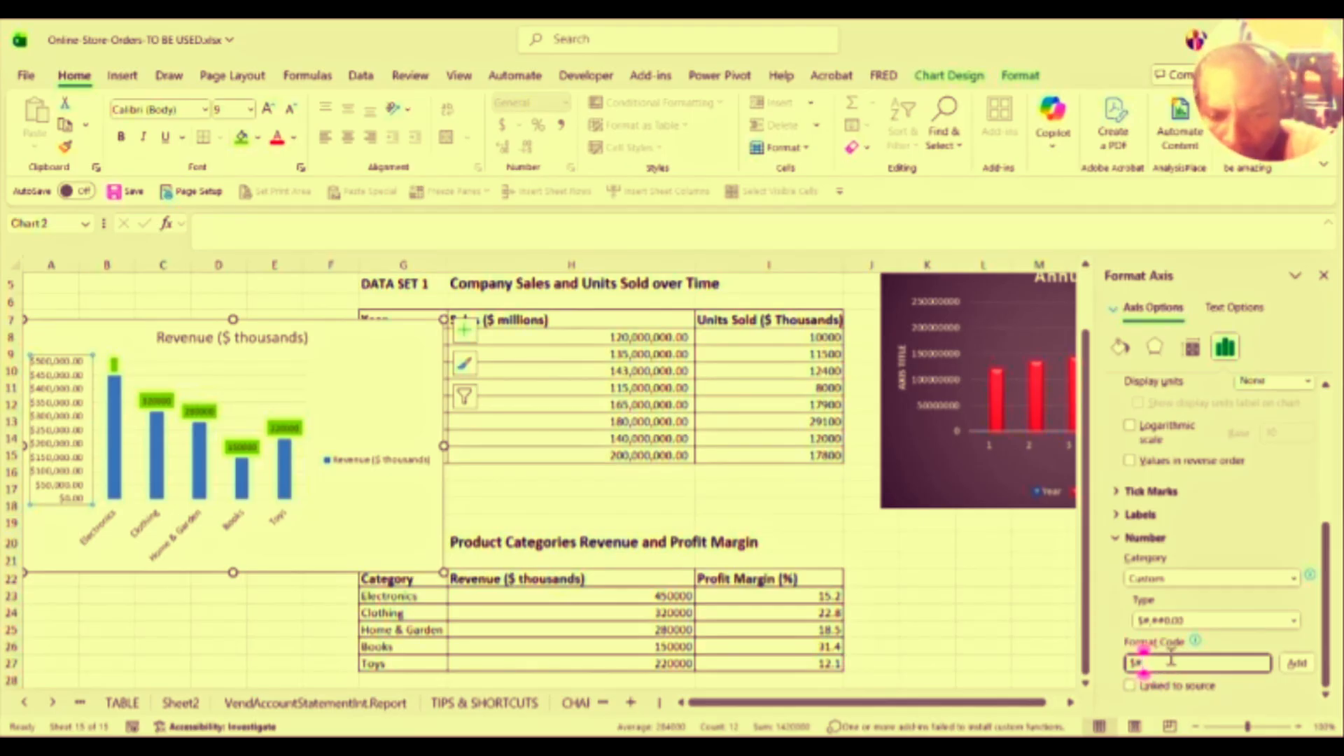
text(,##)
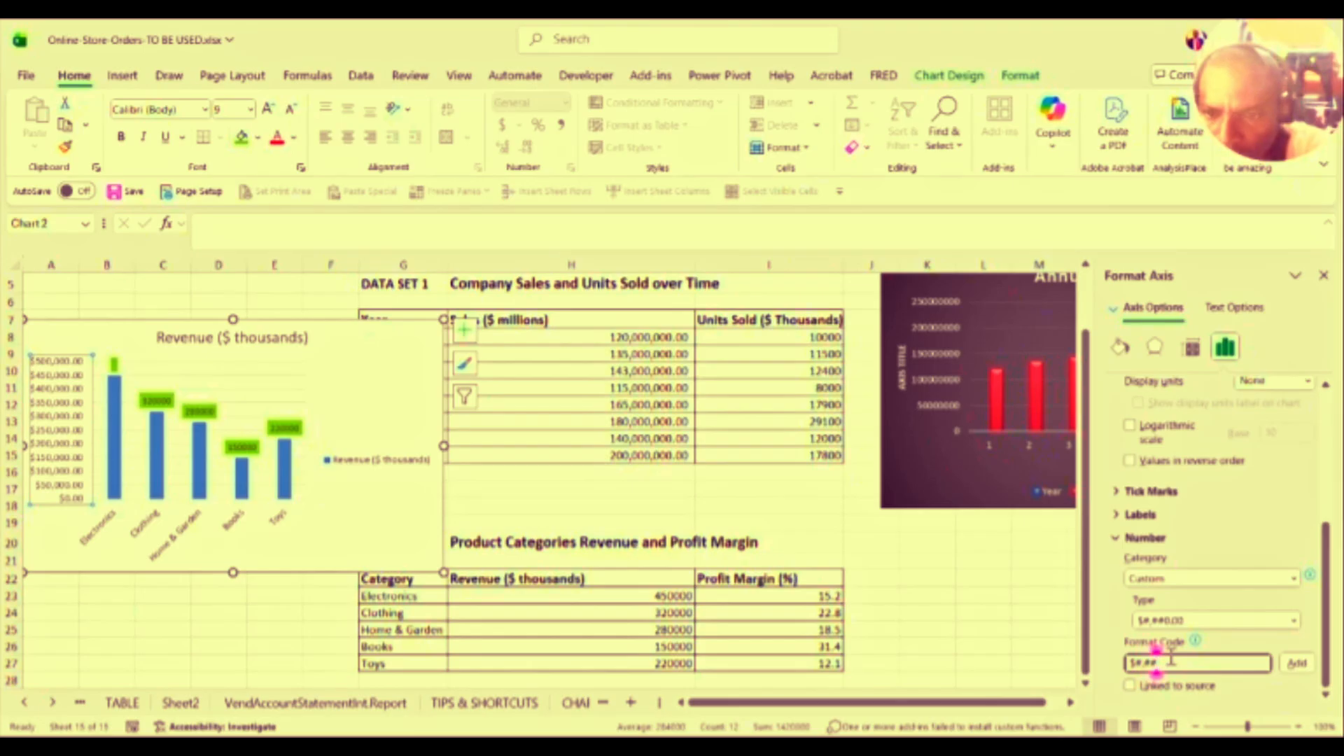
text(0)
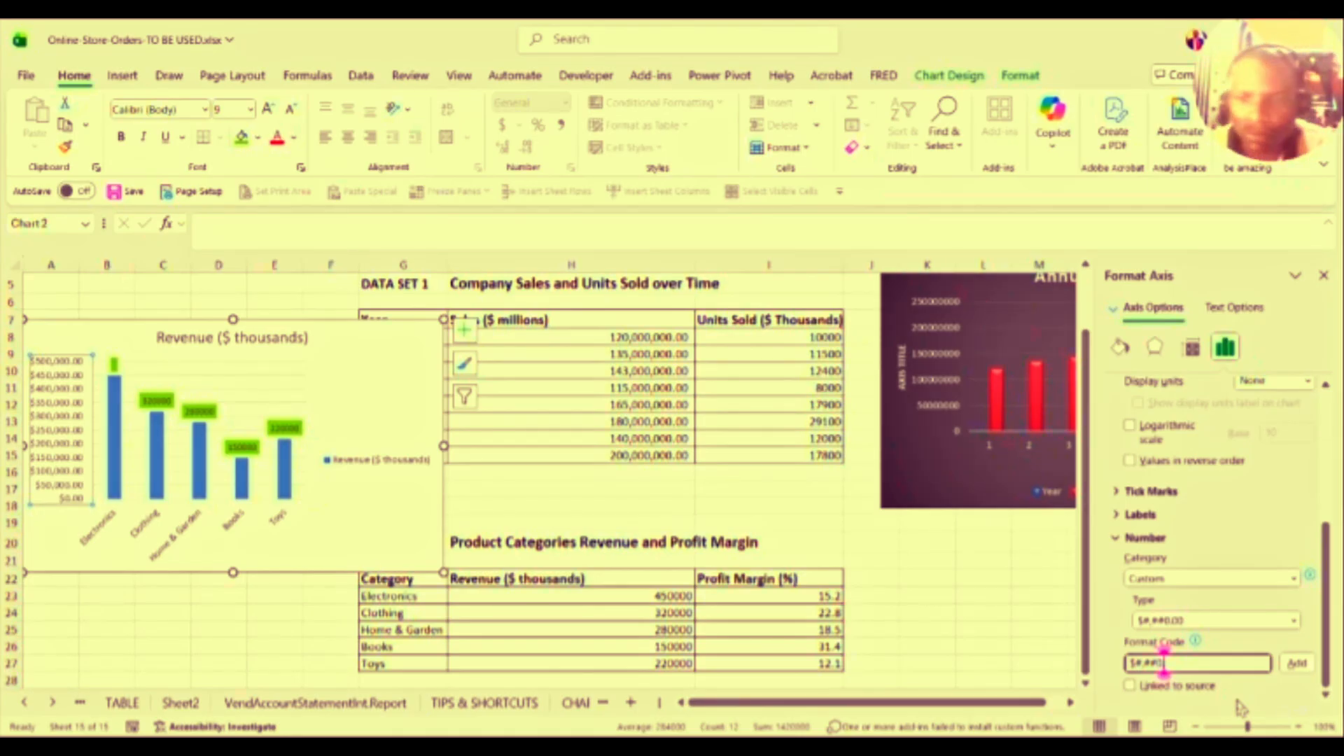
Step: Append , "Thousands" to the code and add it, so labels read $500 Thousands
text(,)
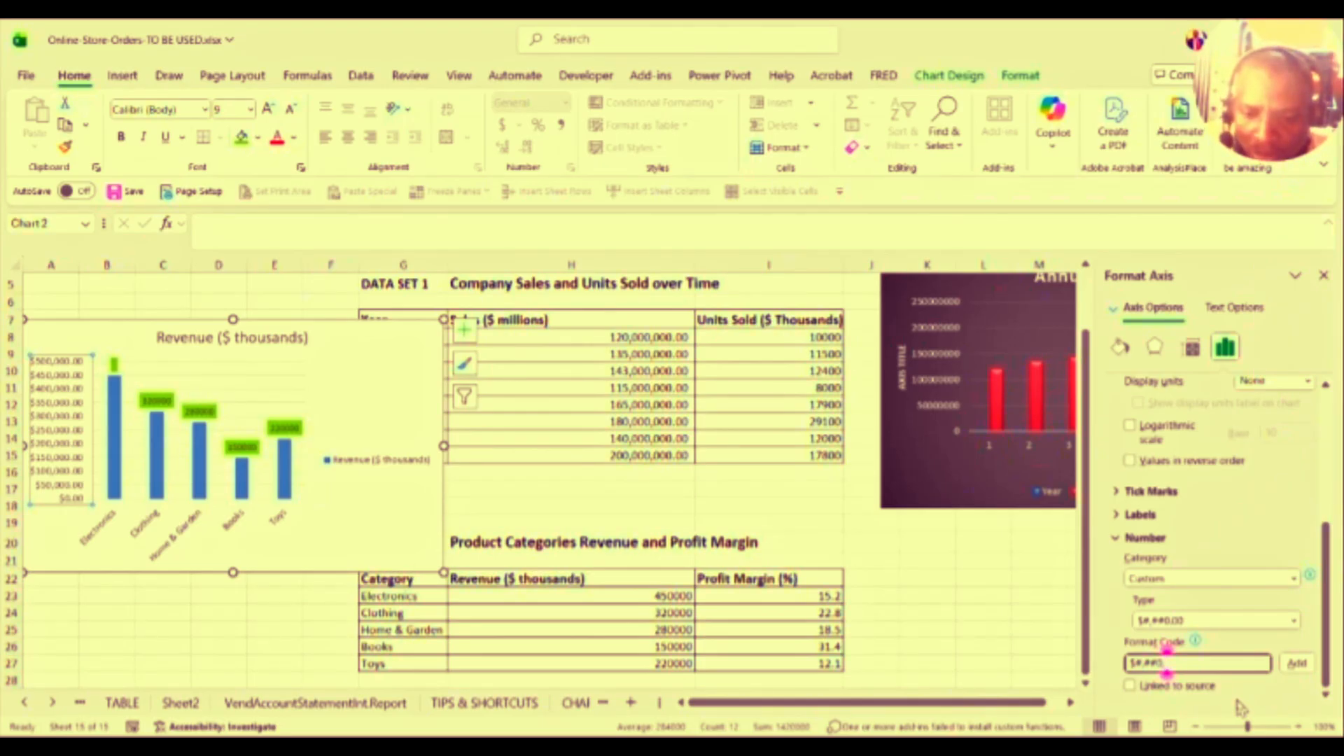
text( @)
key(BackSpace)
key(BackSpace)
key(BackSpace)
text(, ")
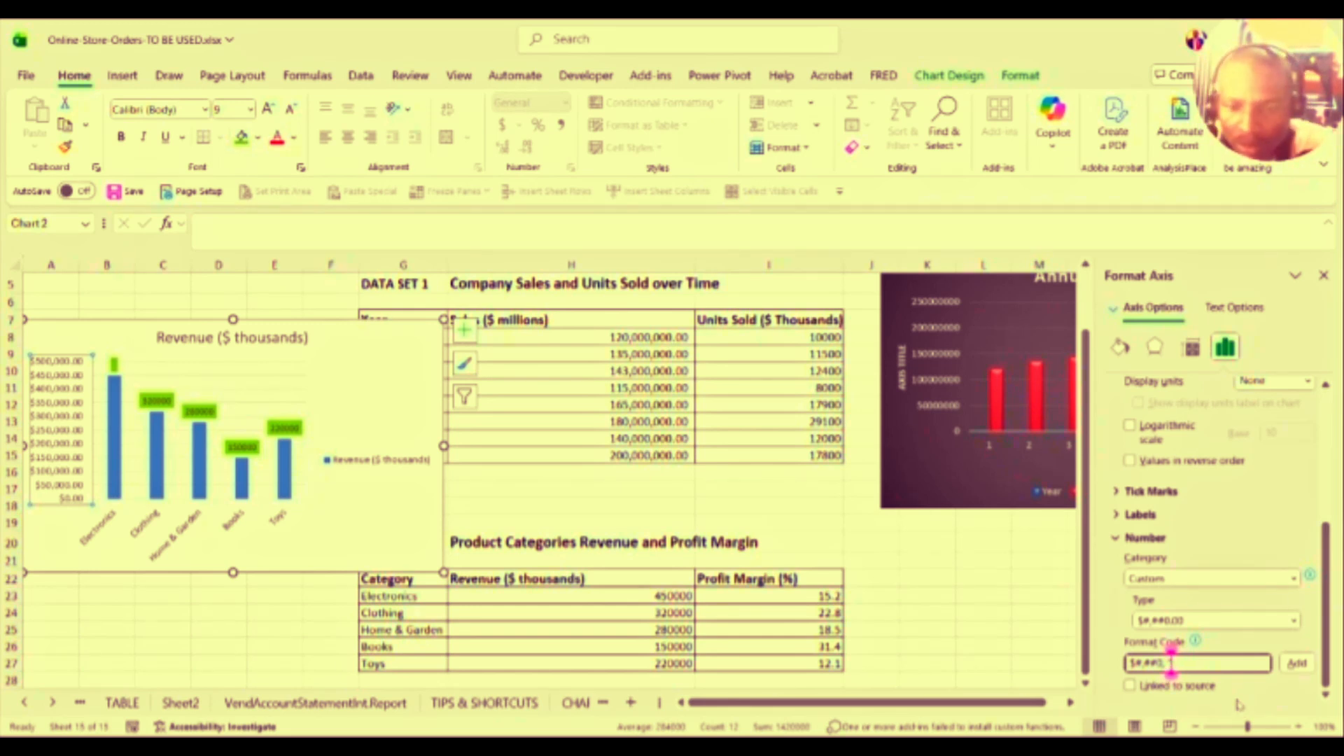
text(K)
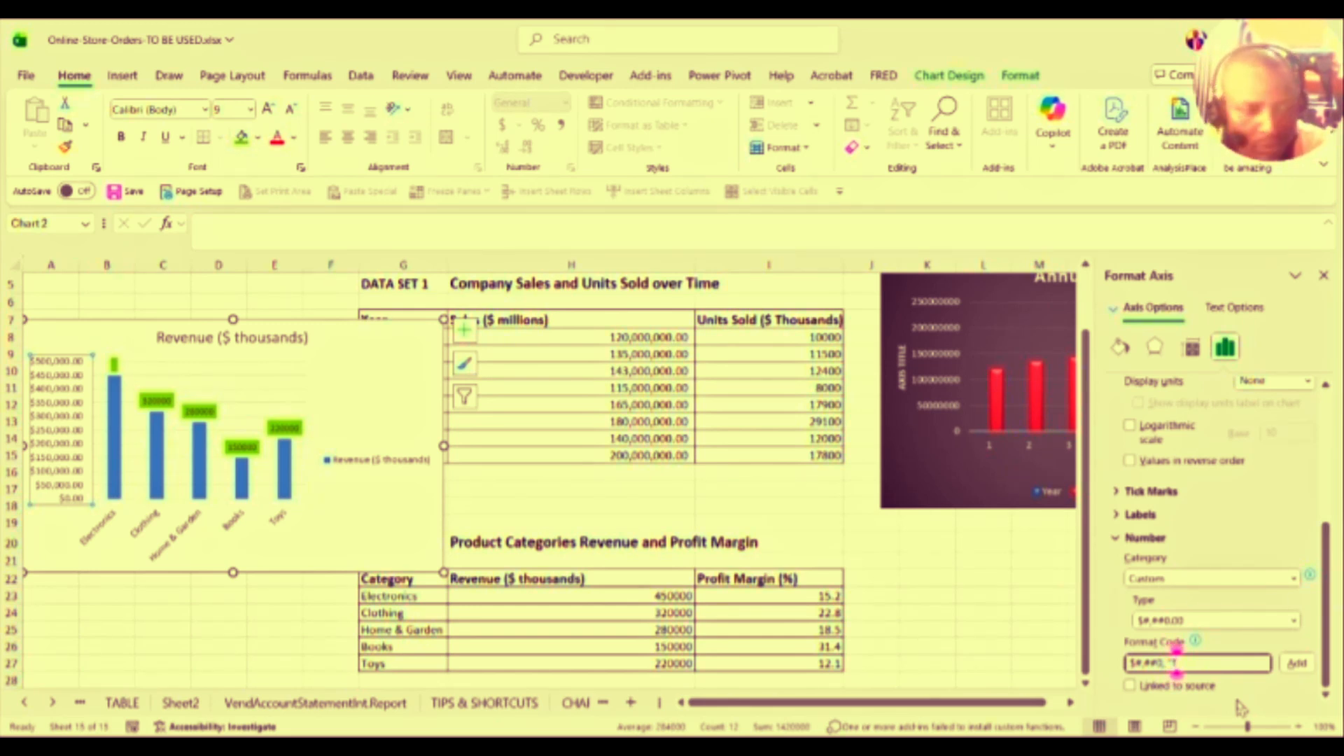
text(hou)
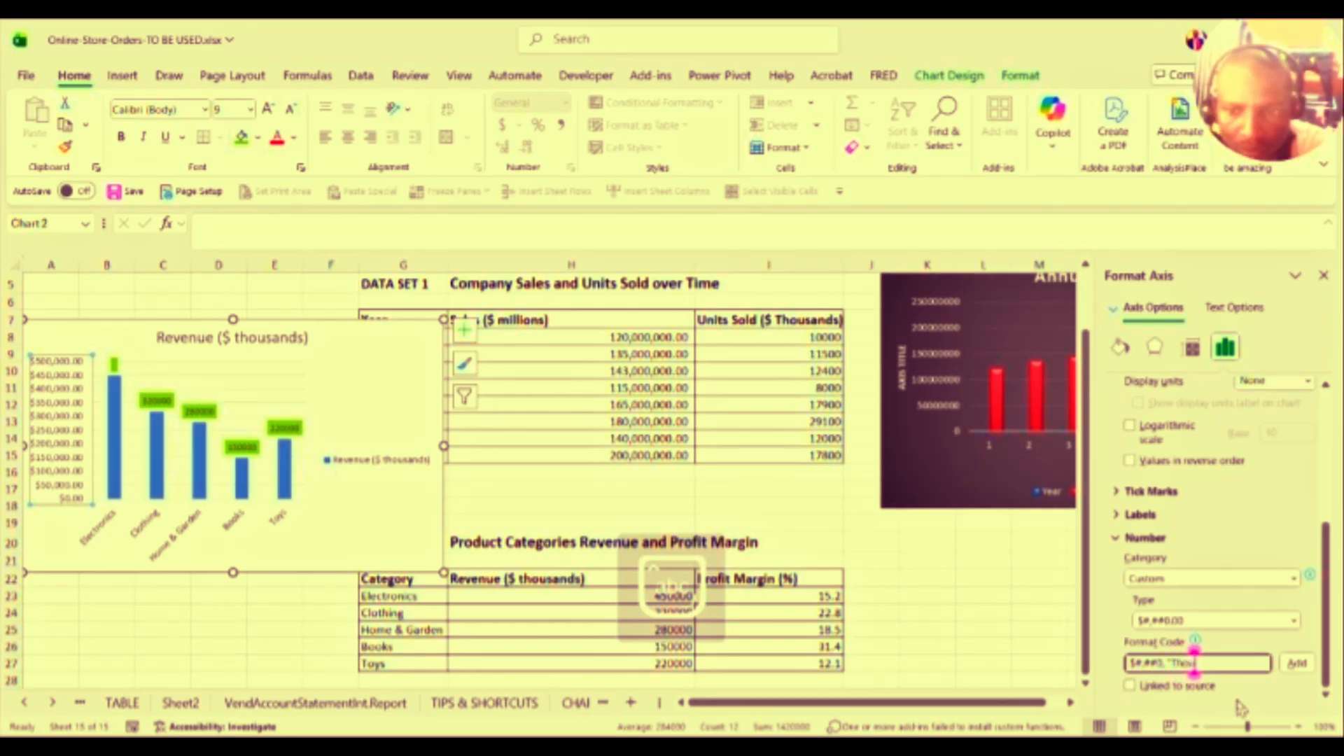
text(san)
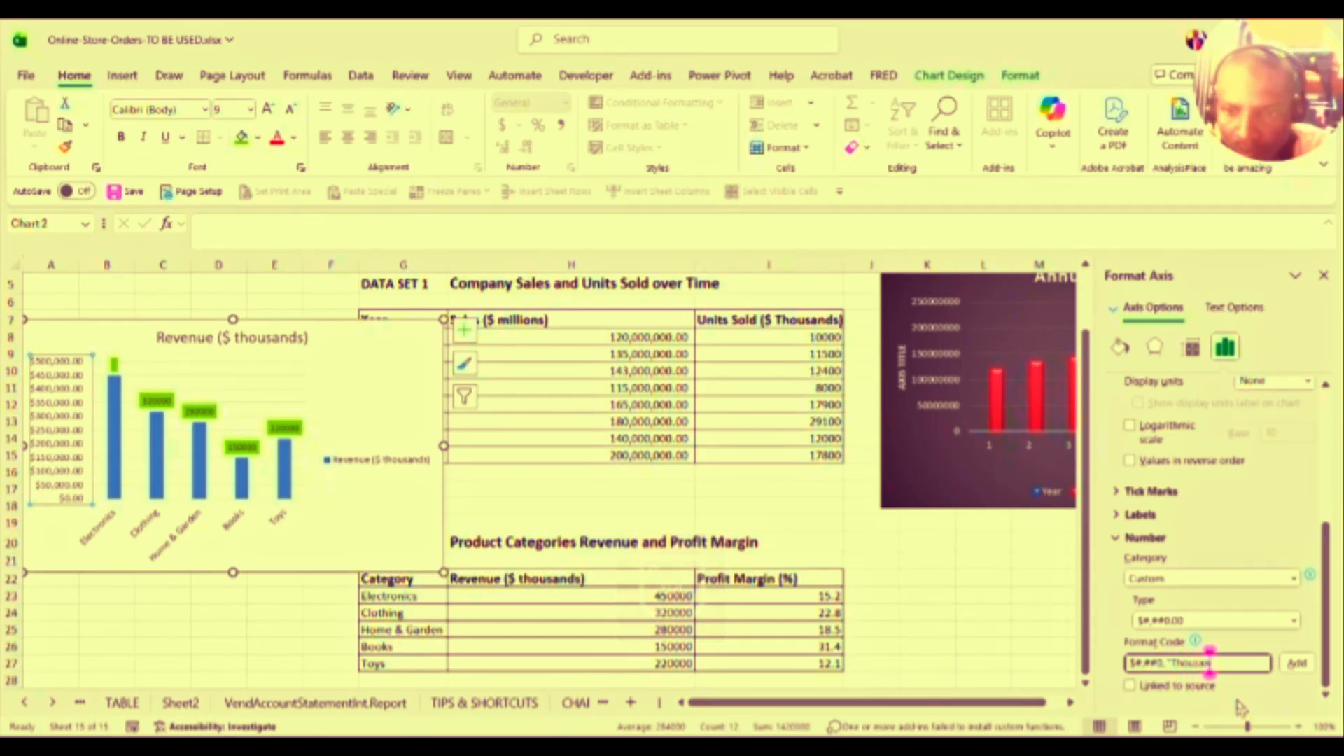
text(ds)
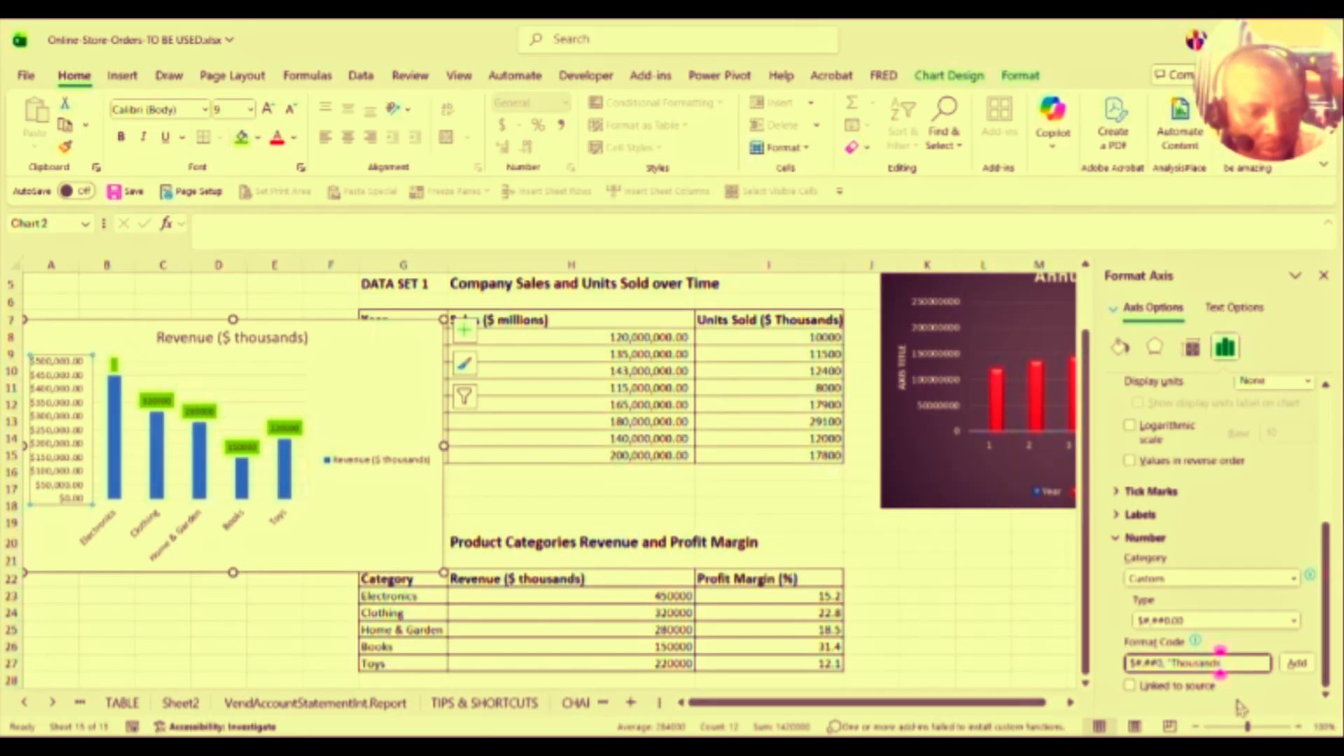
text(")
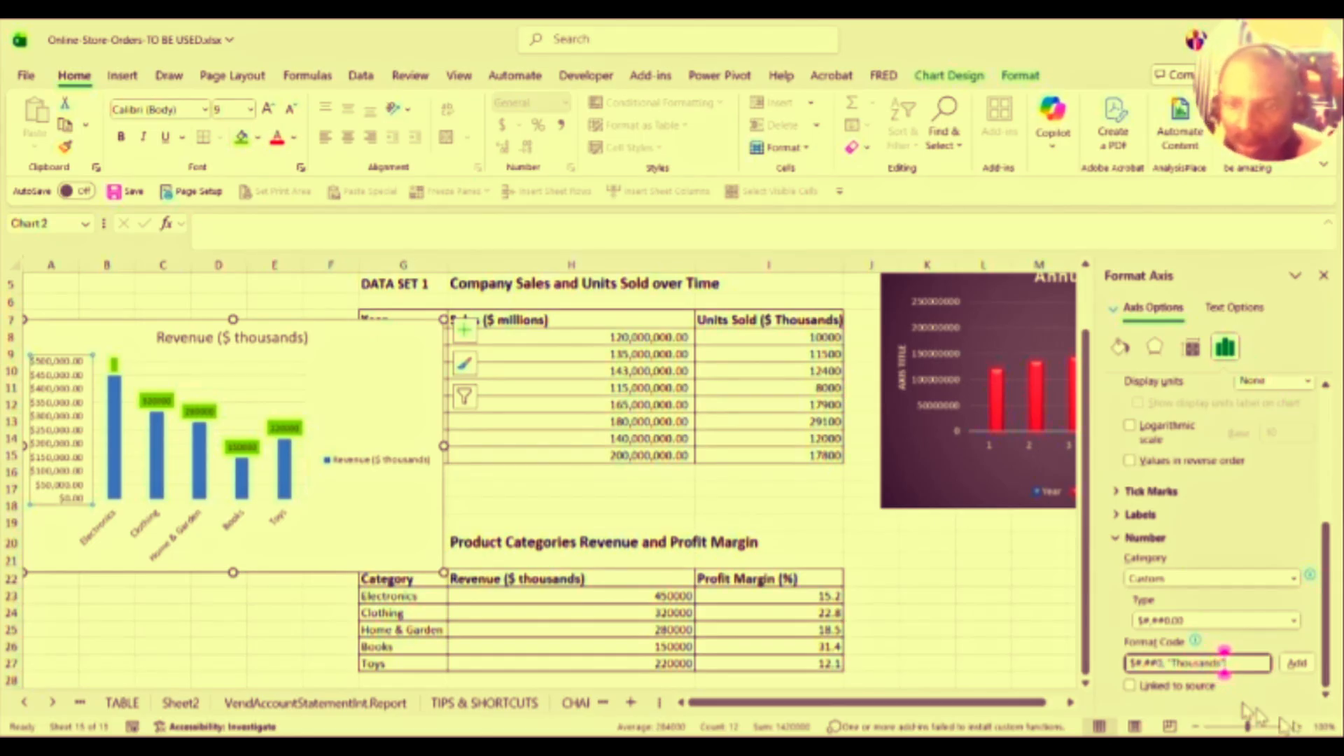
click(1297, 665)
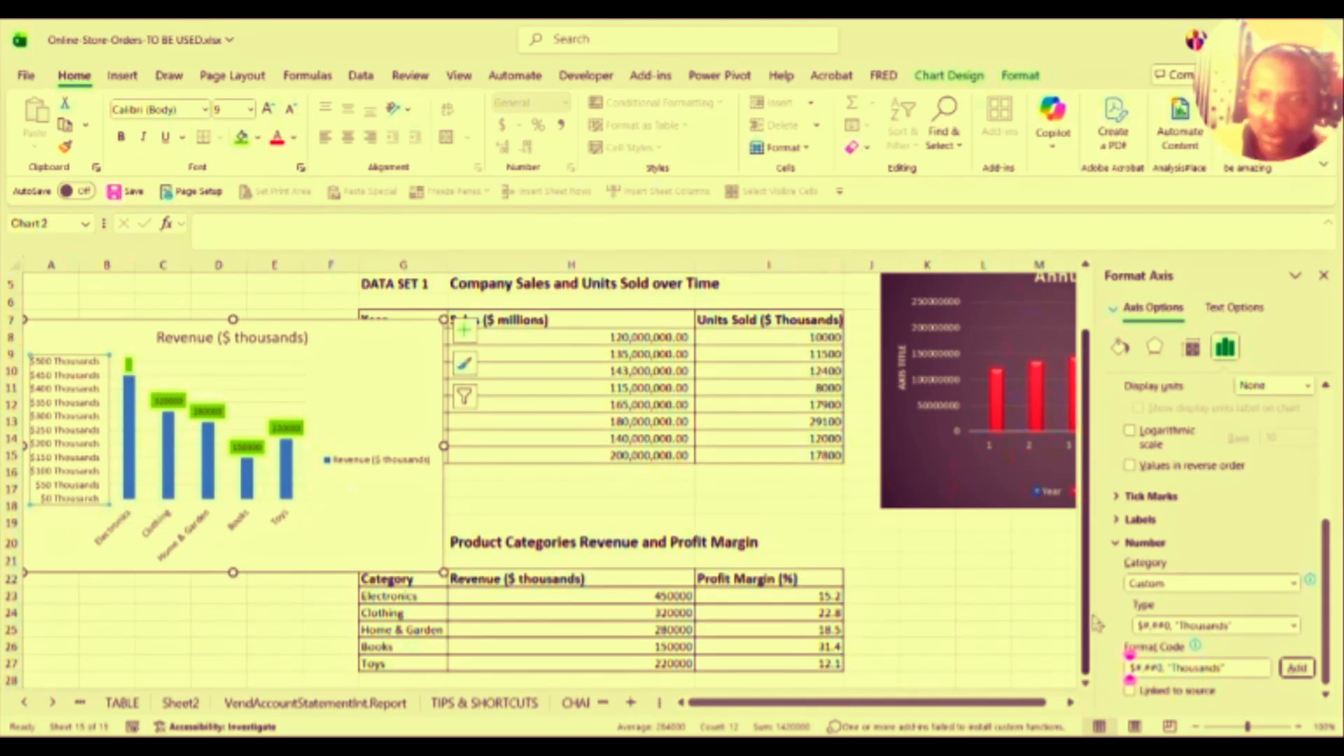
Step: Change the axis format code to $#,##0,"M" so labels read in millions, like $1 M
click(1225, 626)
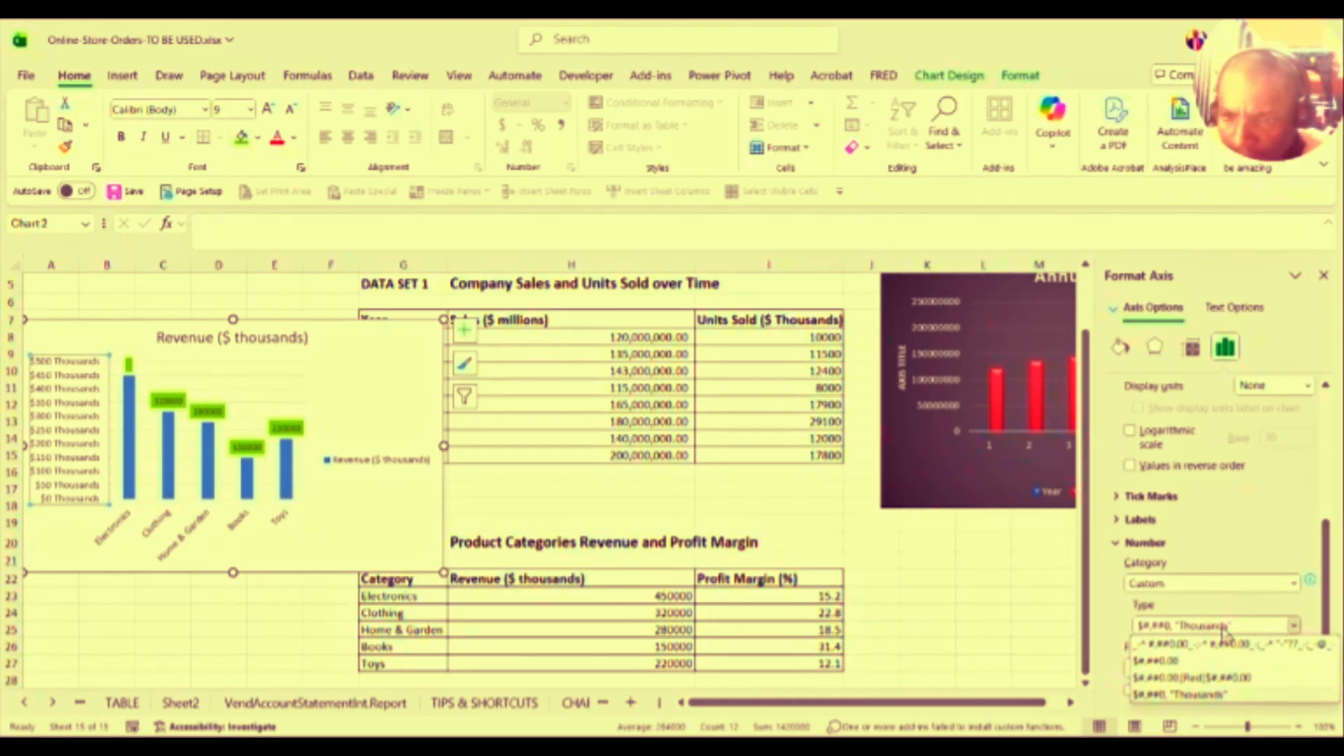
click(1224, 629)
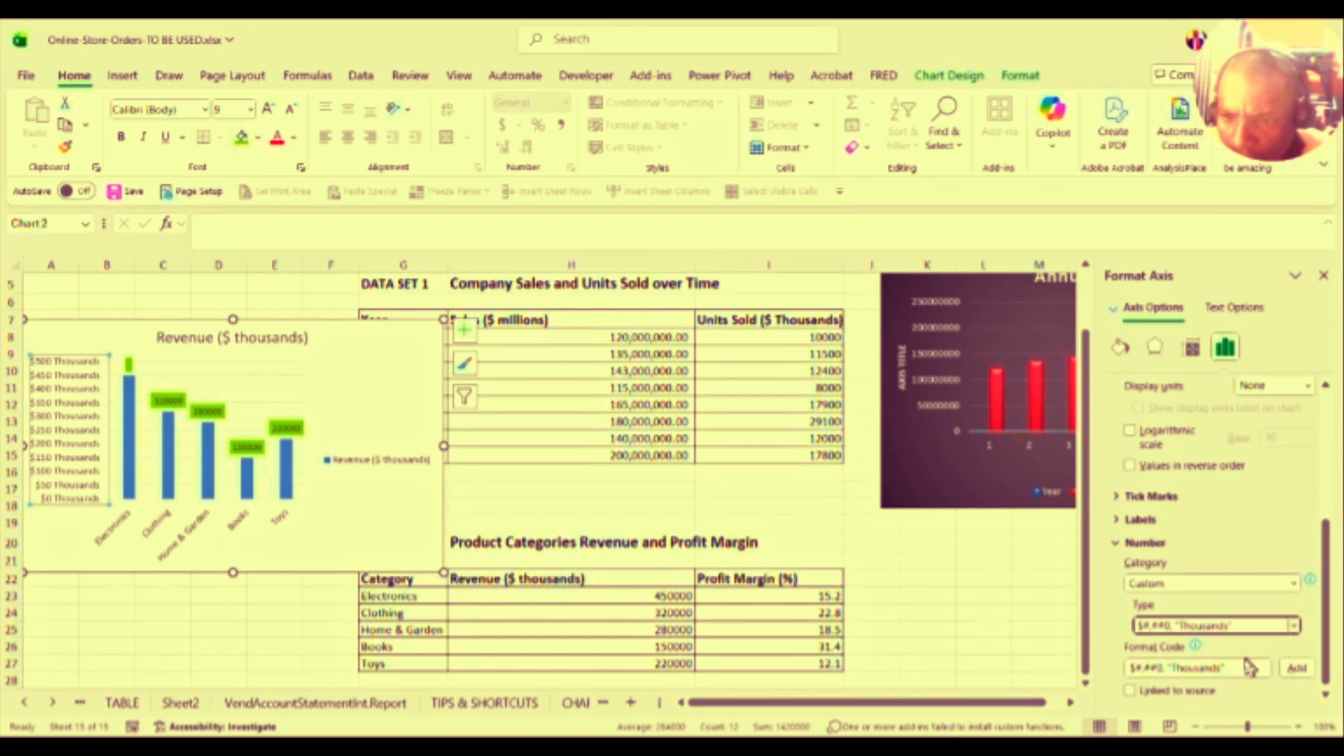
click(1243, 667)
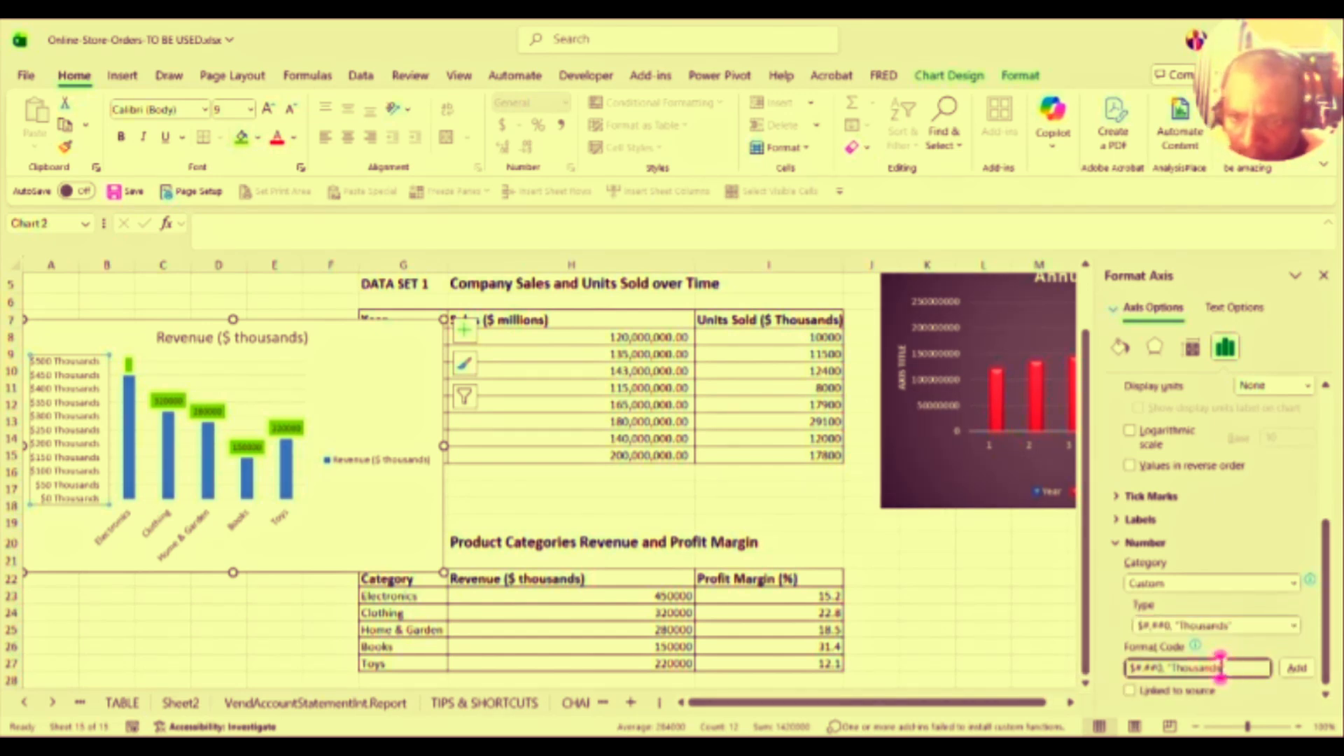
key(BackSpace)
key(BackSpace)
key(BackSpace)
key(BackSpace)
key(BackSpace)
key(BackSpace)
key(BackSpace)
key(BackSpace)
key(BackSpace)
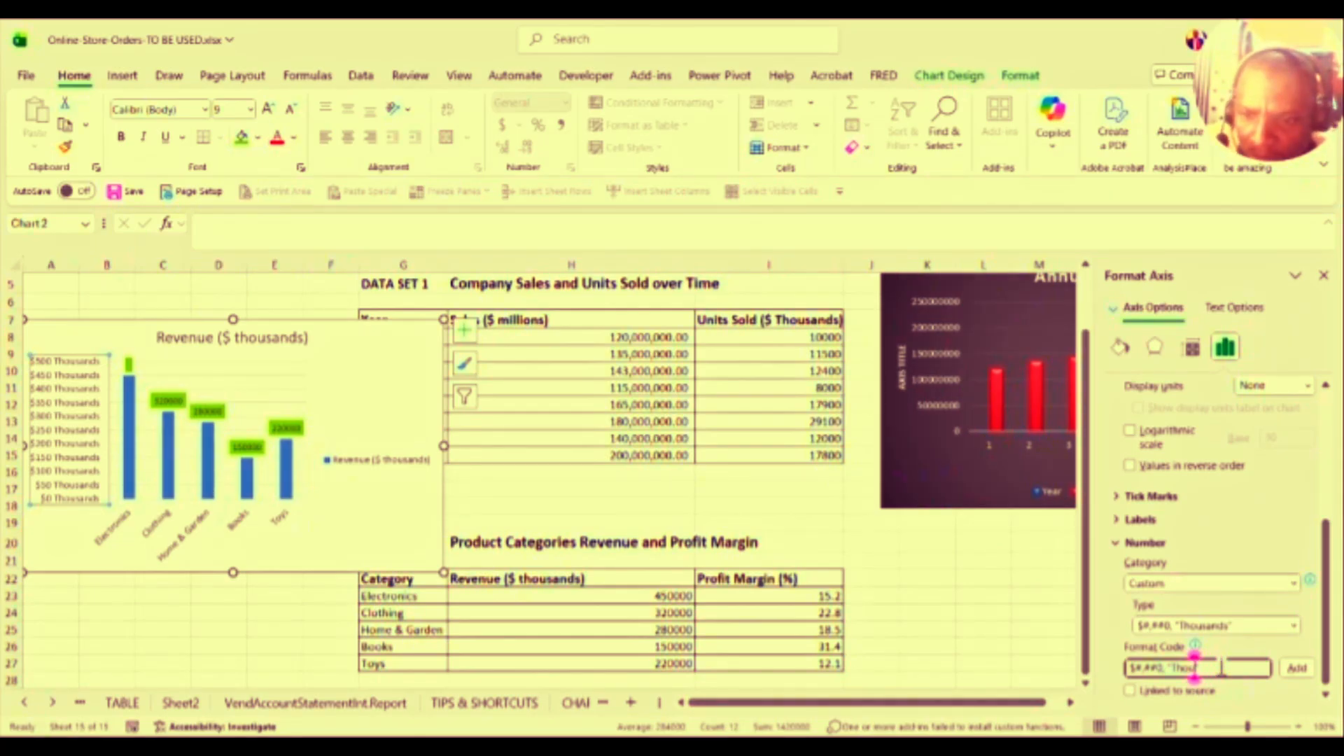
key(BackSpace)
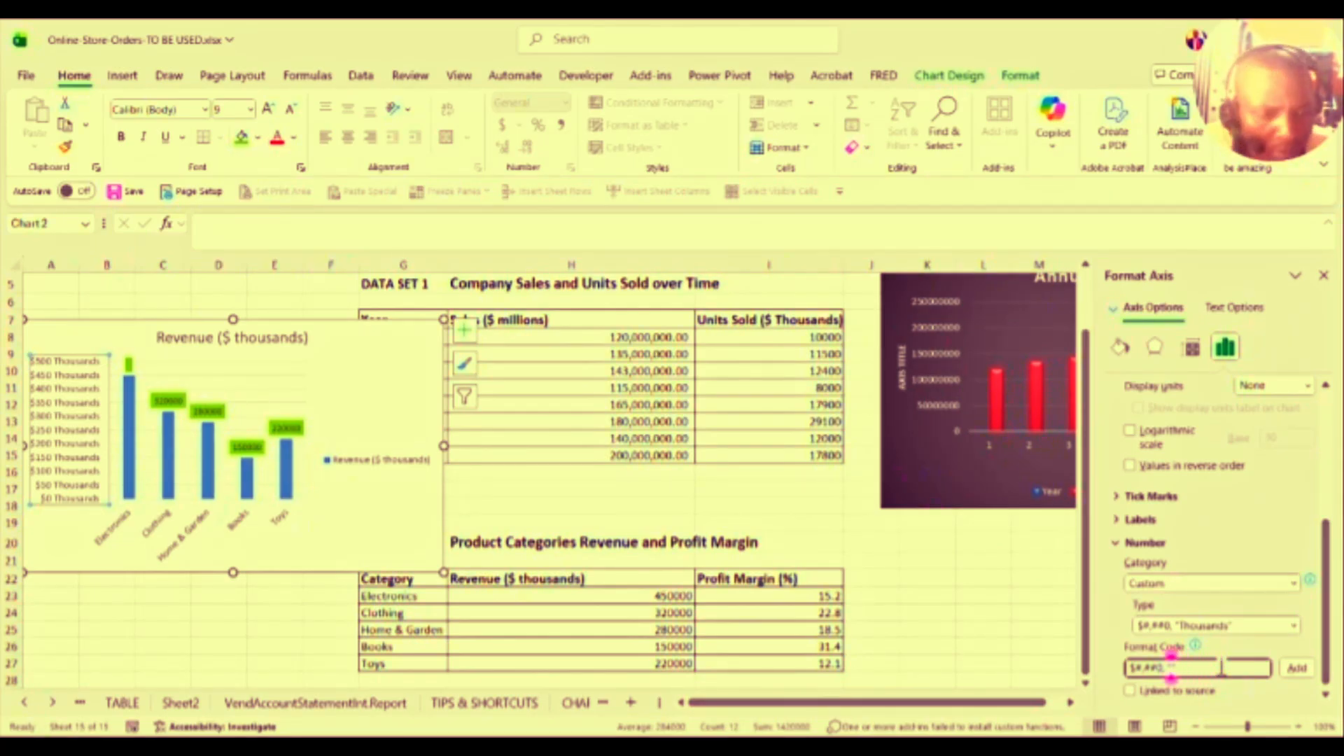
text(M")
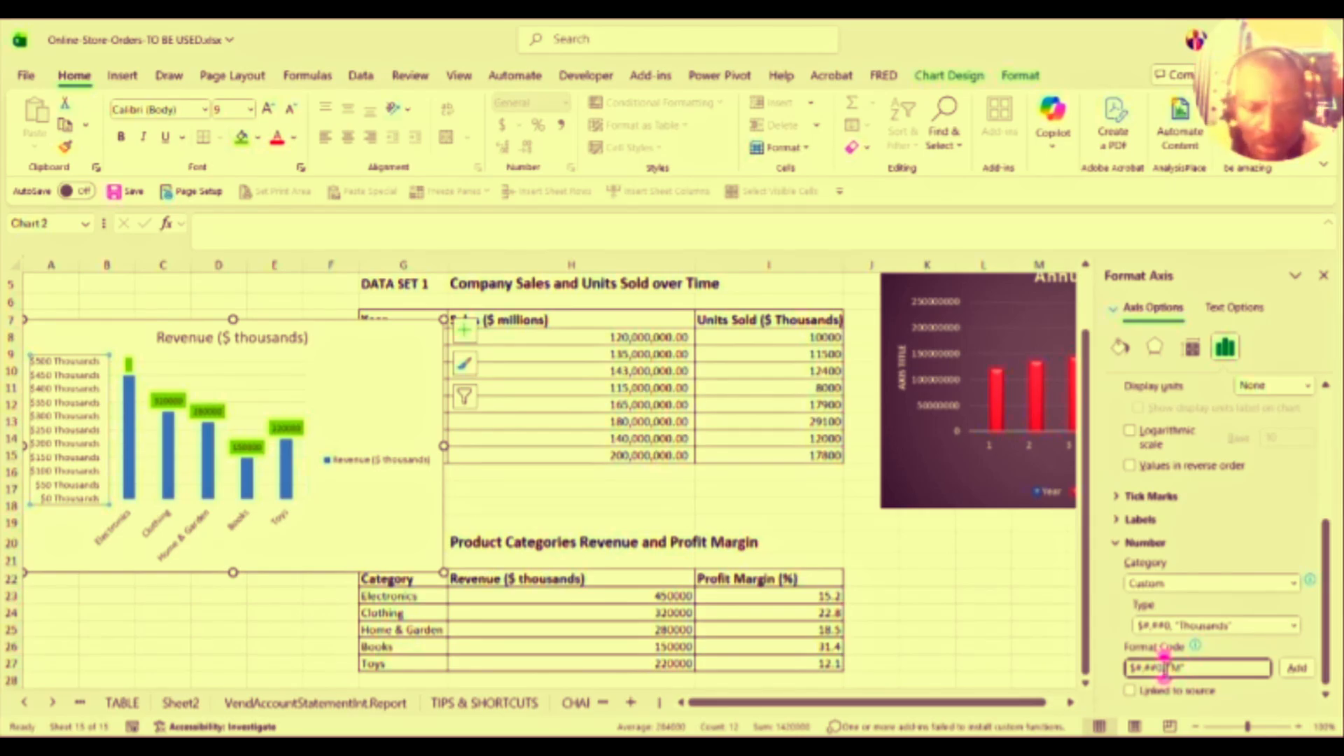
text(,,)
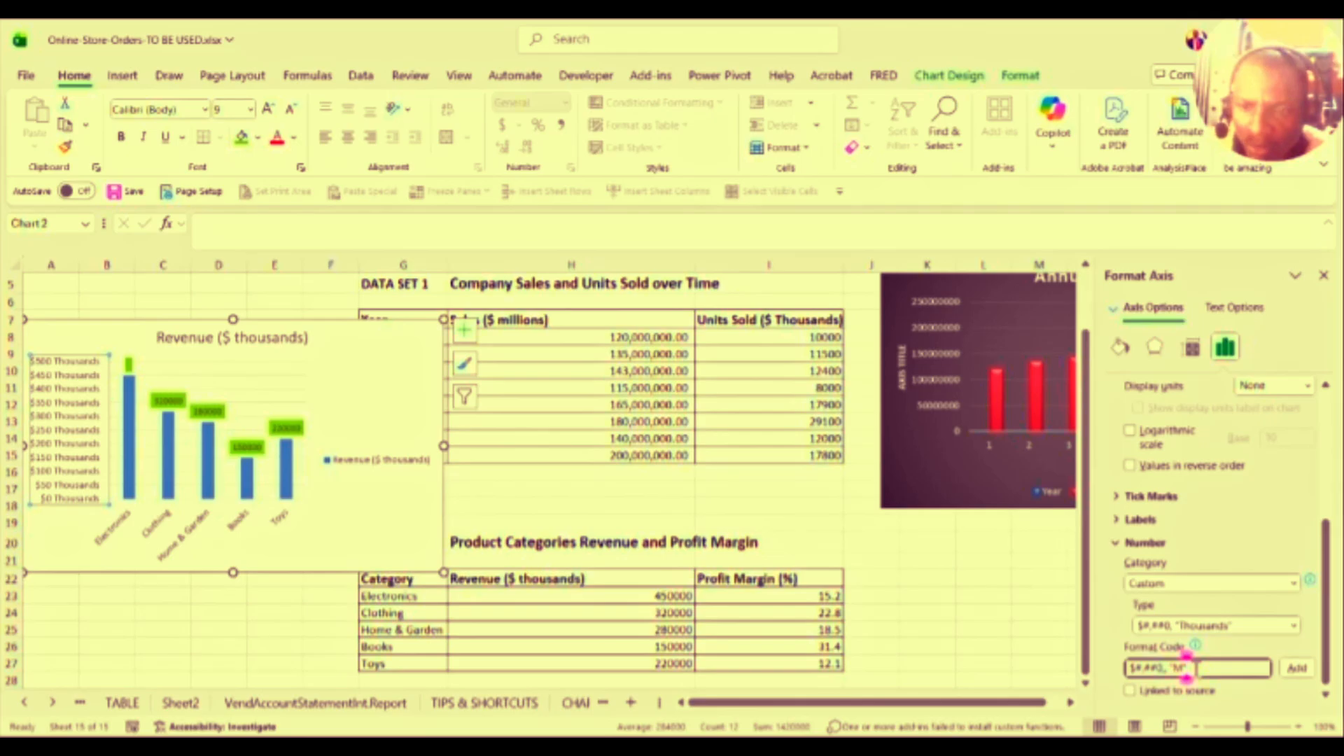
click(1297, 669)
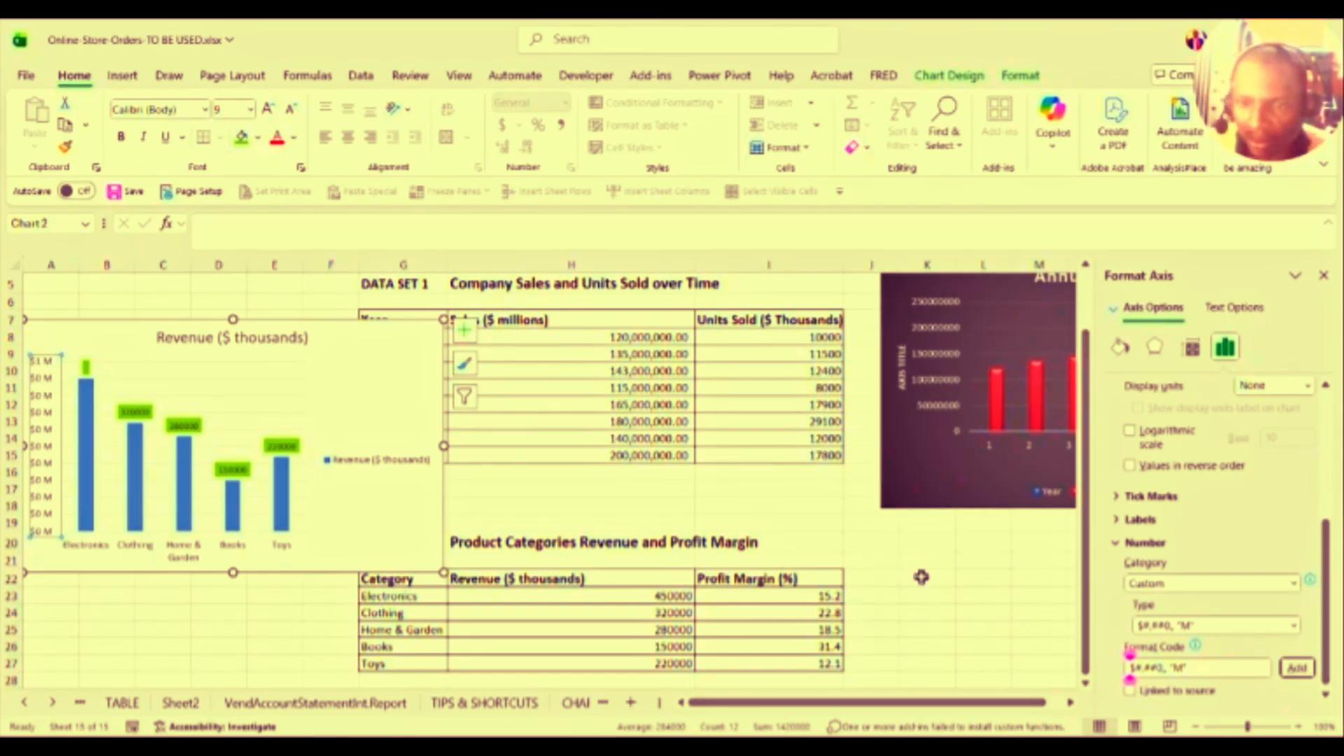
click(899, 400)
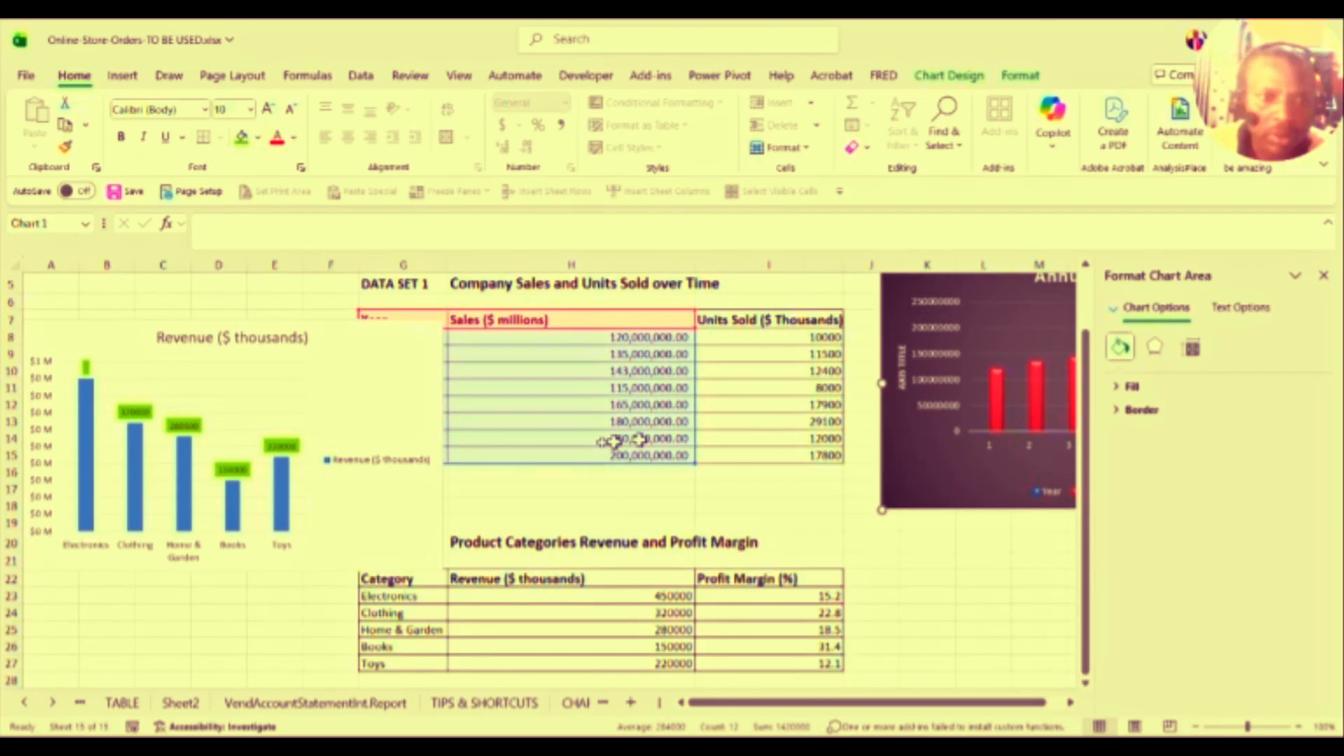
Step: Move the Annual Sales chart left over the sales table and select its vertical axis title
click(196, 614)
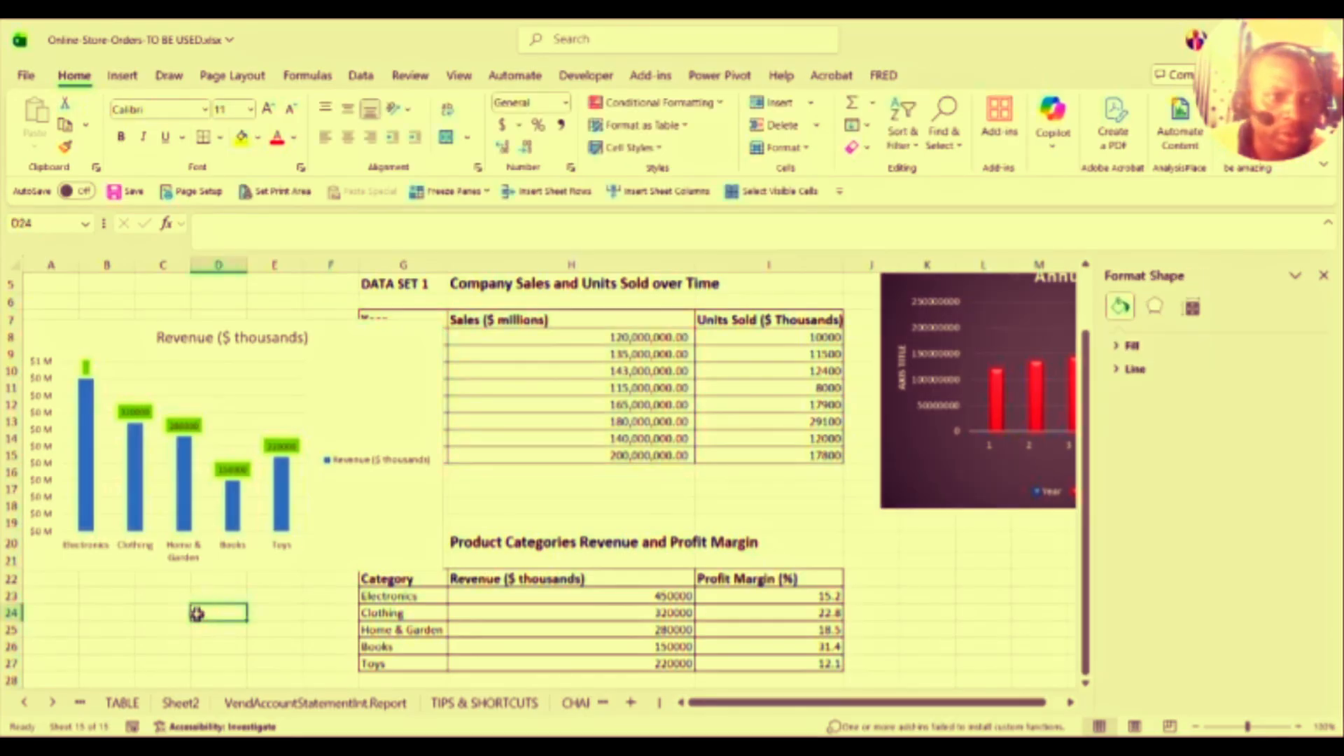
click(48, 361)
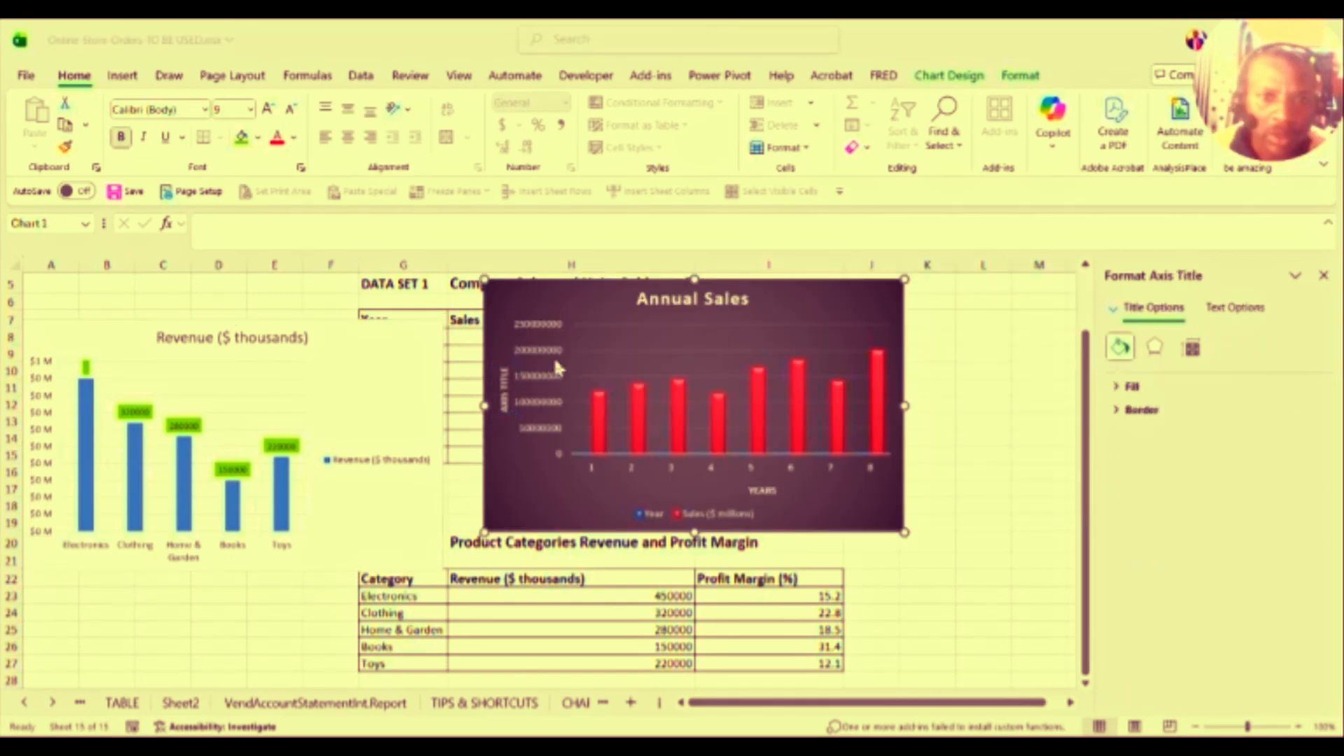
click(557, 364)
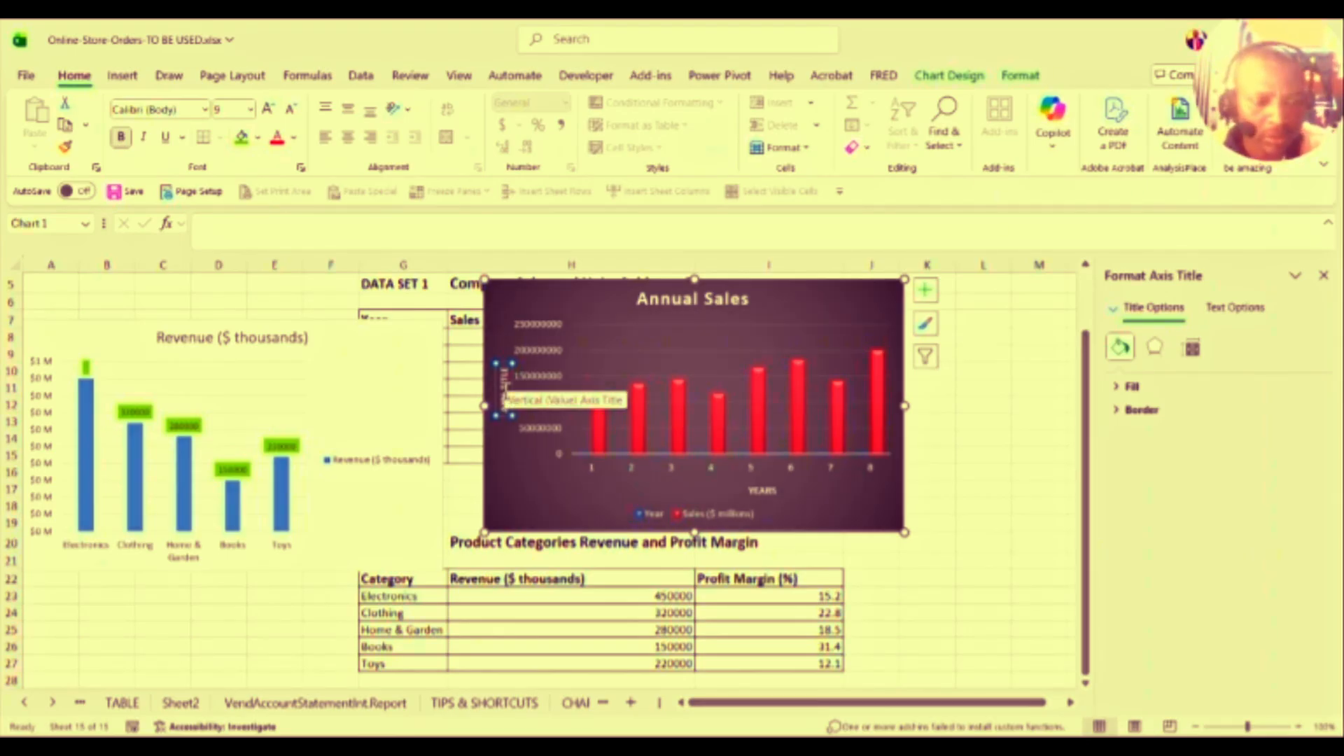
Step: Rename the Annual Sales vertical axis title to SALES
click(212, 223)
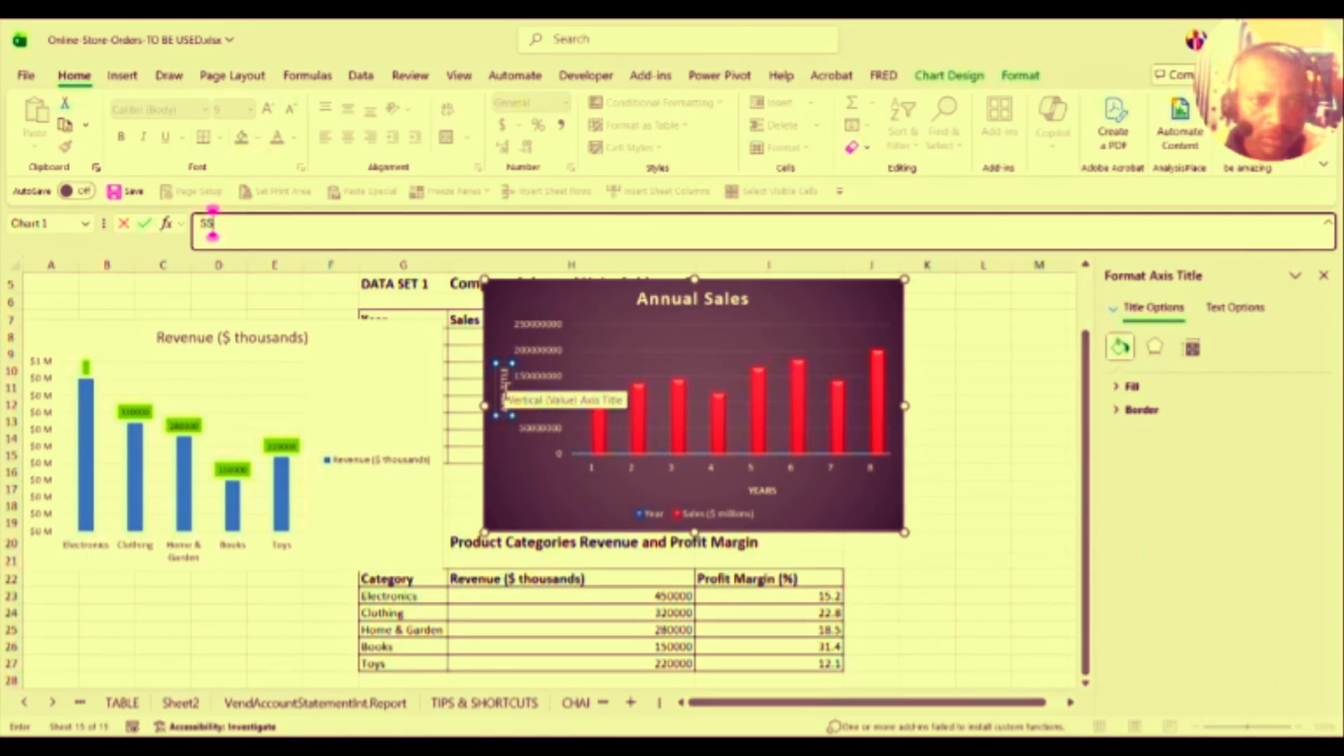
text(SS)
key(BackSpace)
text(ALES)
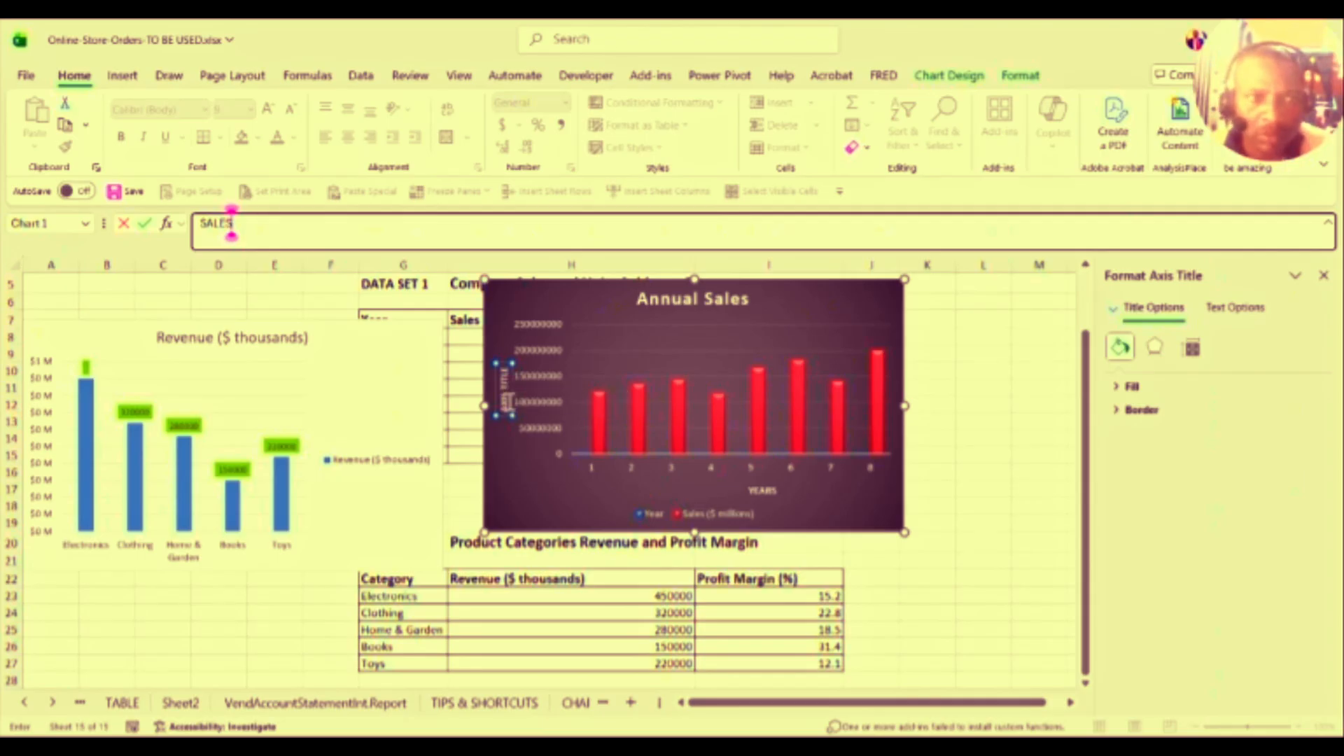
click(542, 454)
Step: Give the SALES axis title a light green fill and 14-point text
click(504, 387)
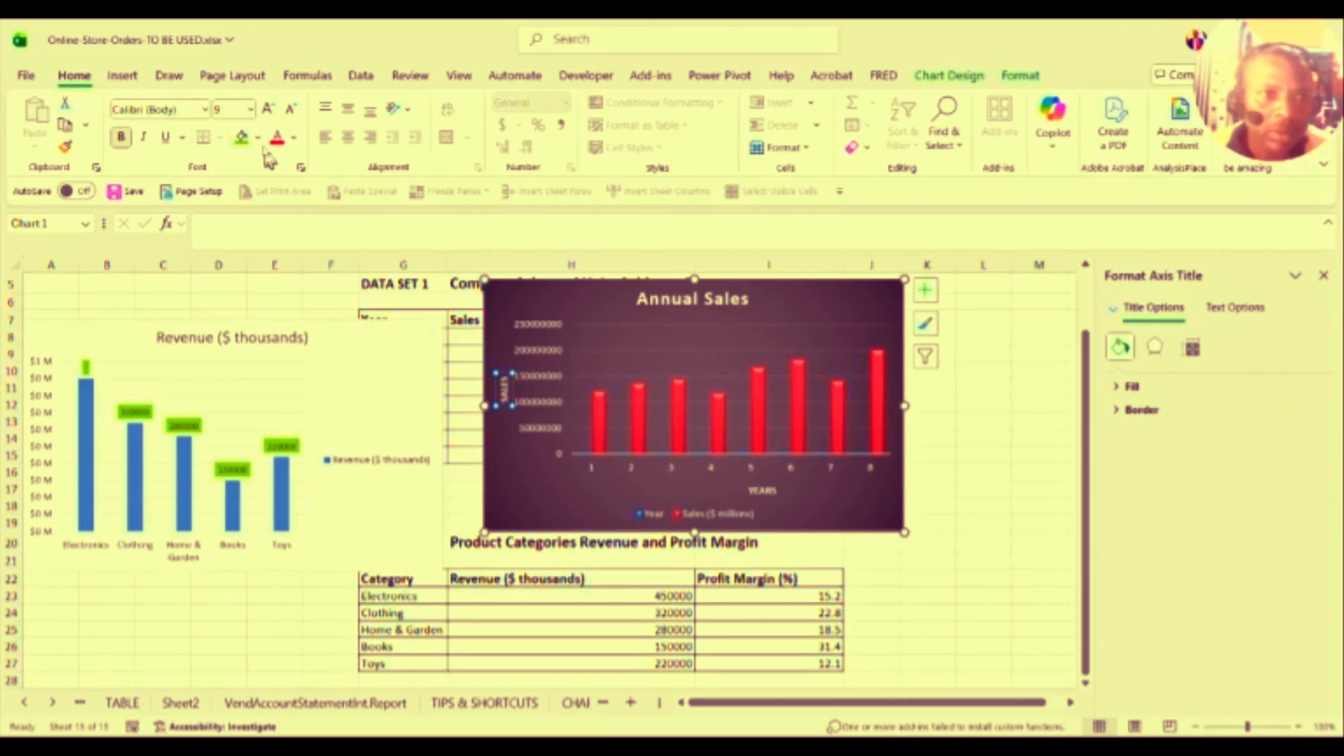
click(259, 139)
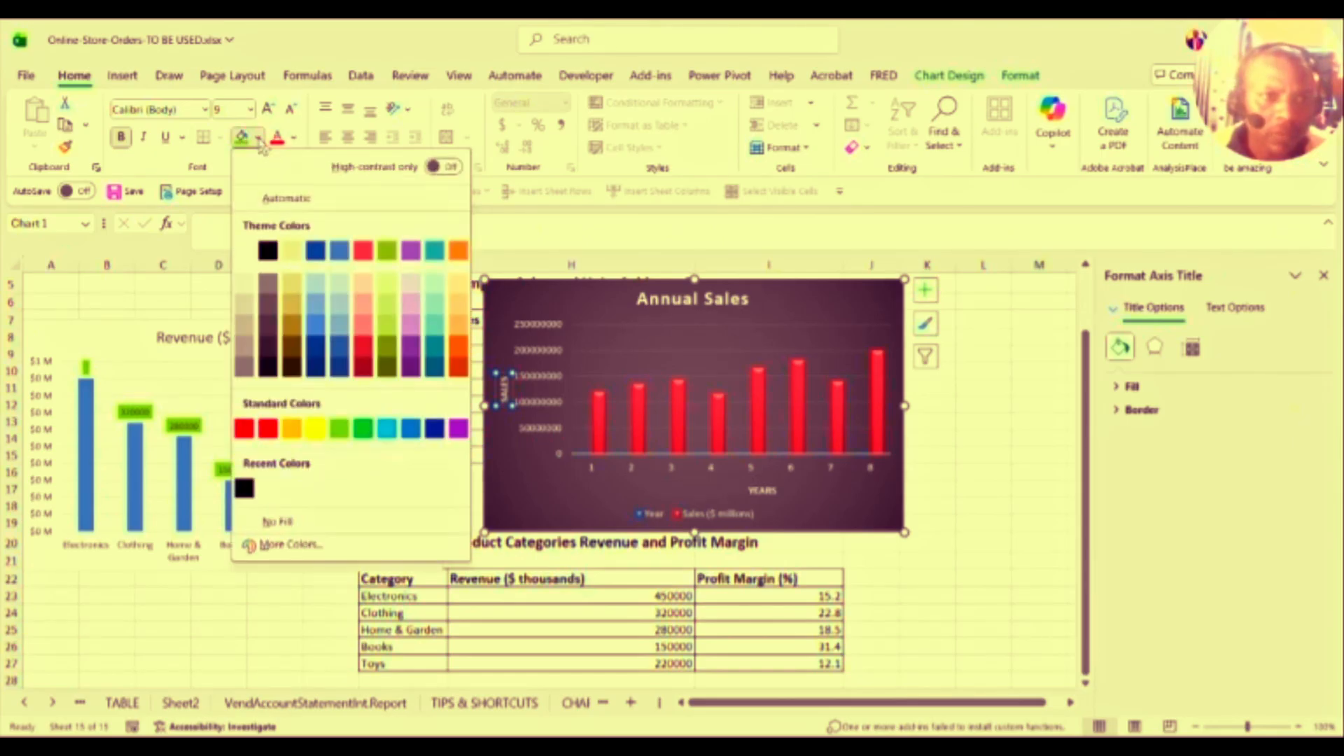
click(295, 138)
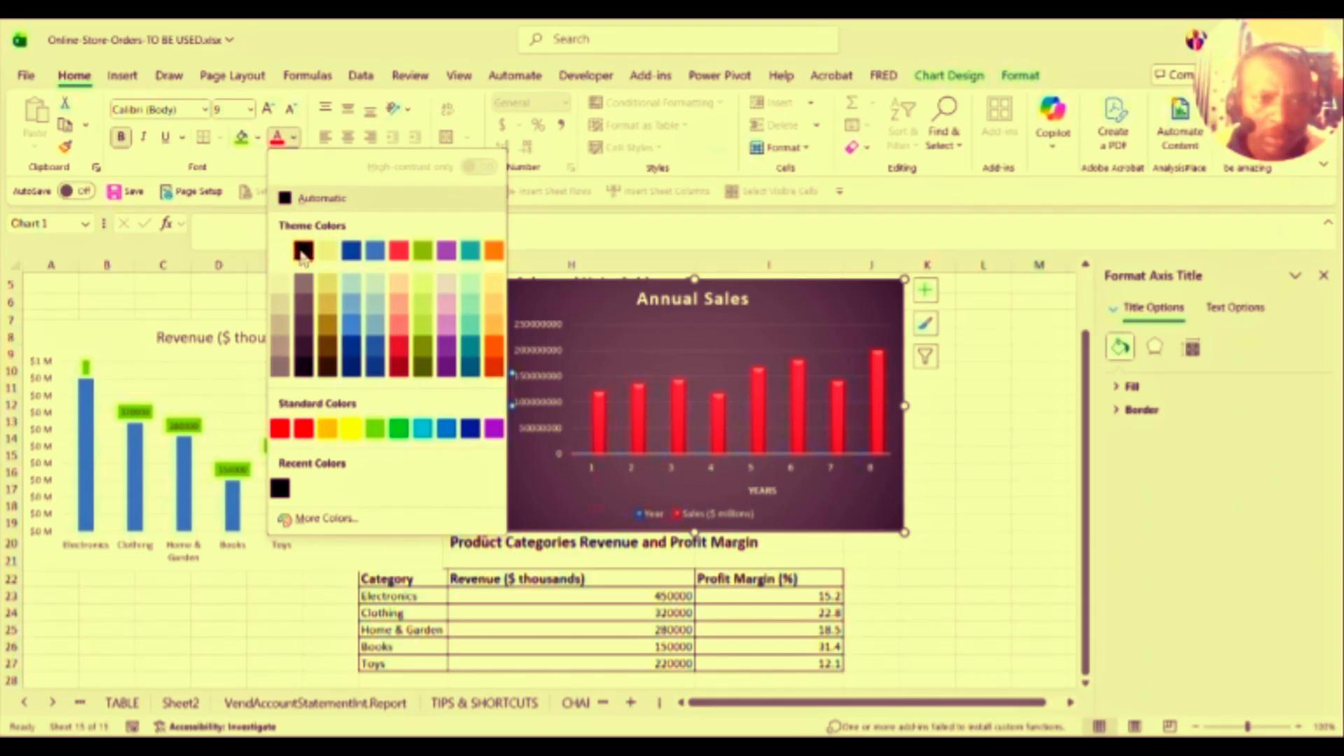
click(571, 248)
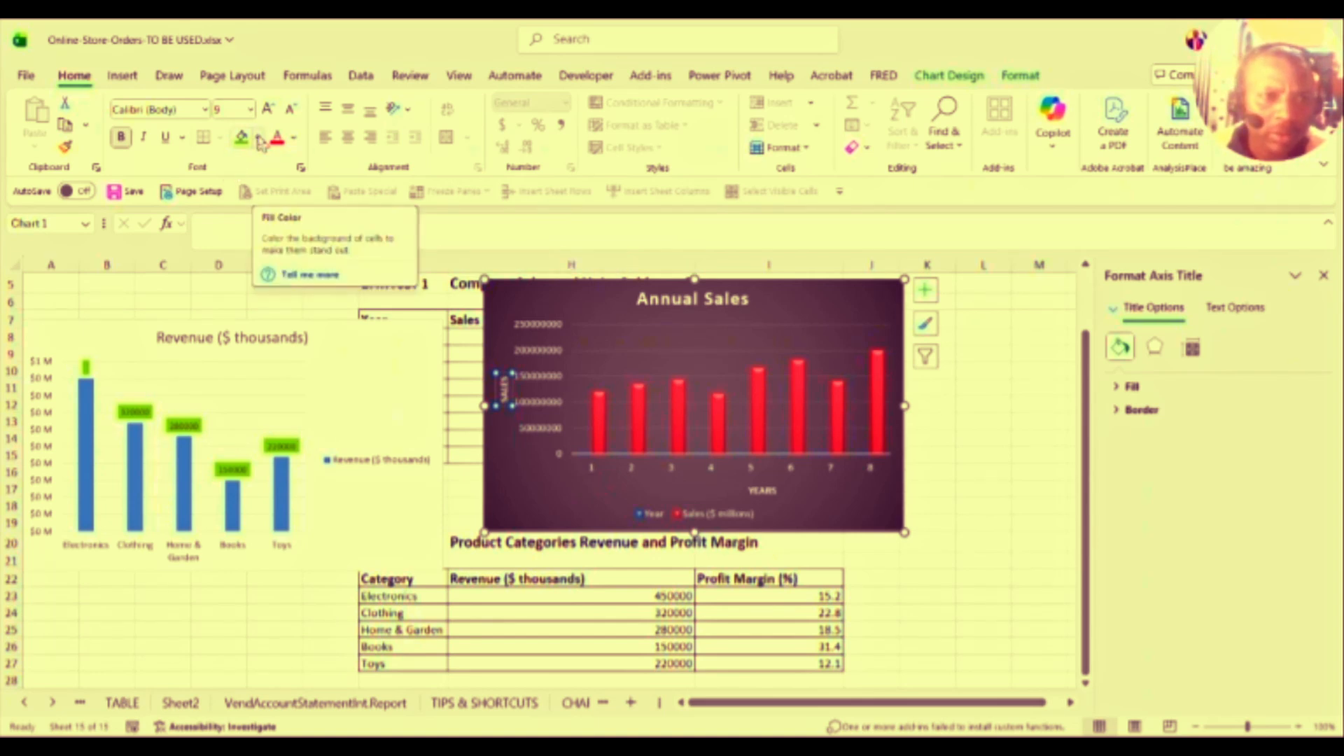
click(259, 139)
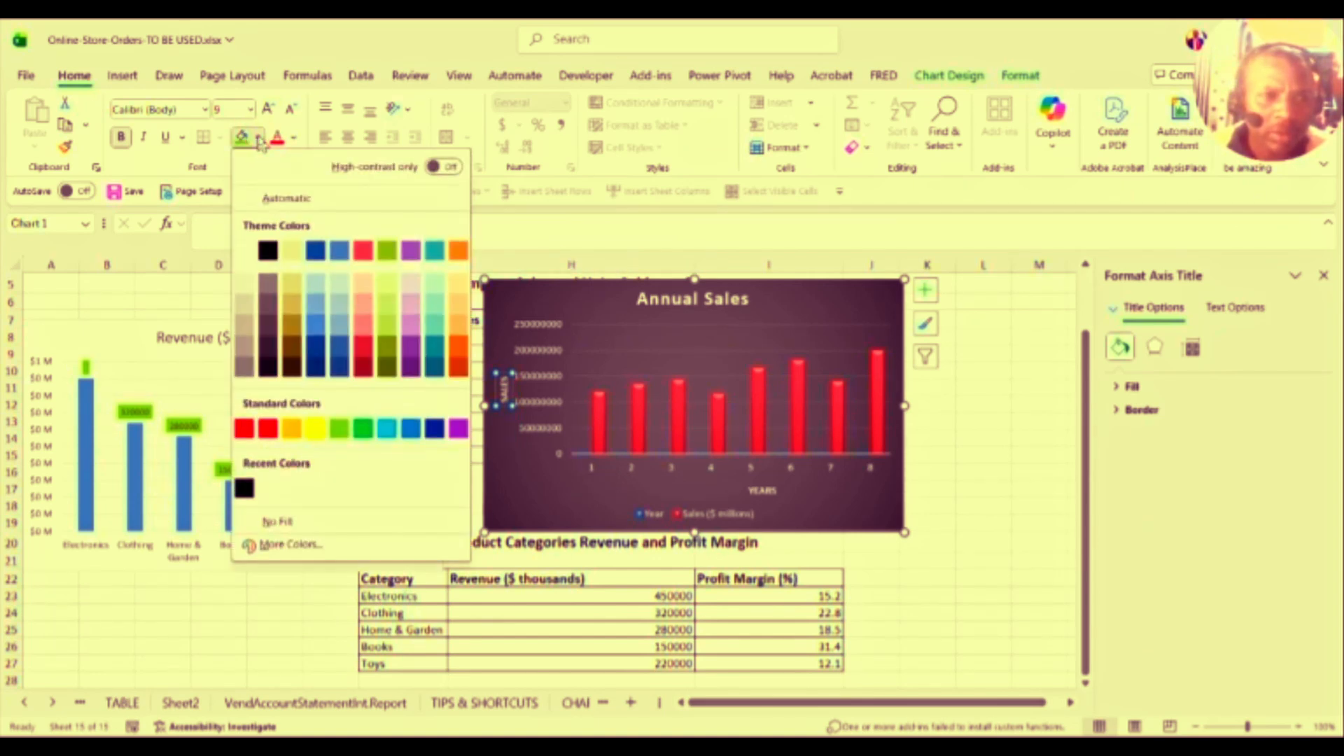
click(341, 428)
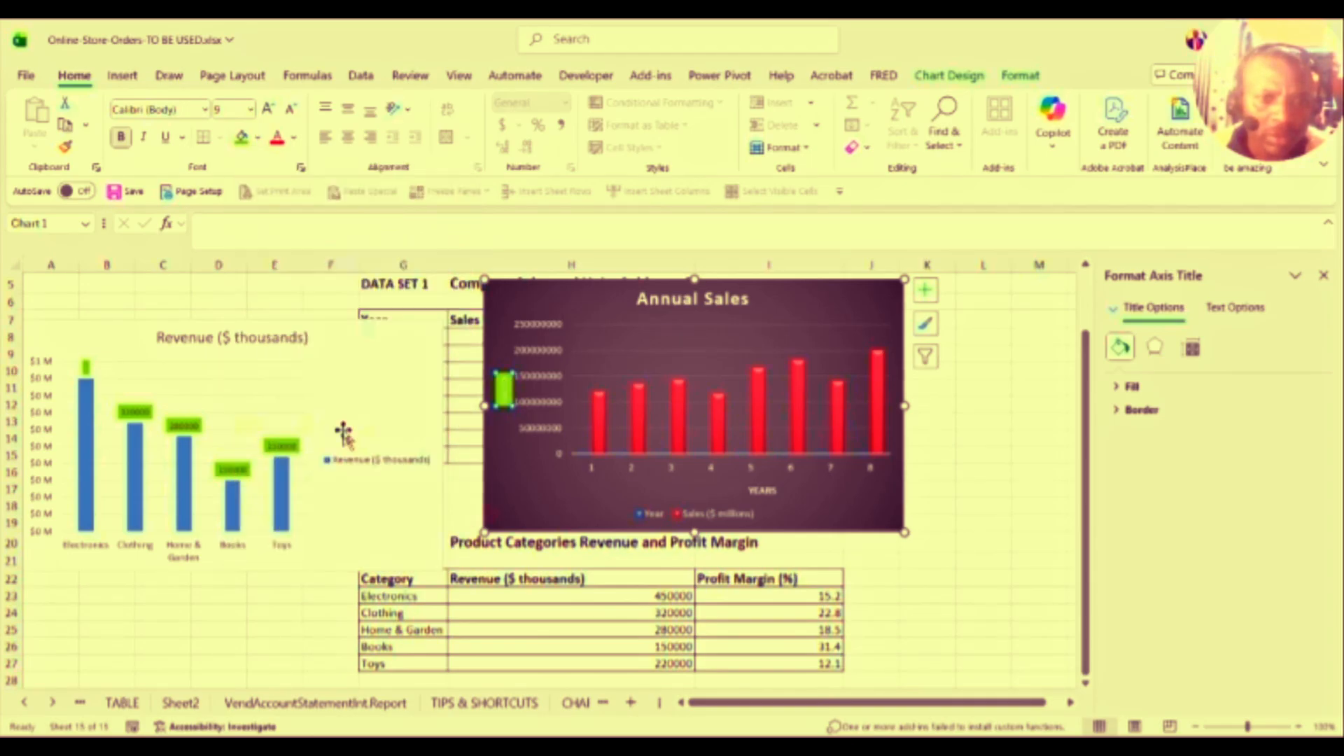
click(267, 110)
click(267, 110)
click(267, 110)
click(267, 110)
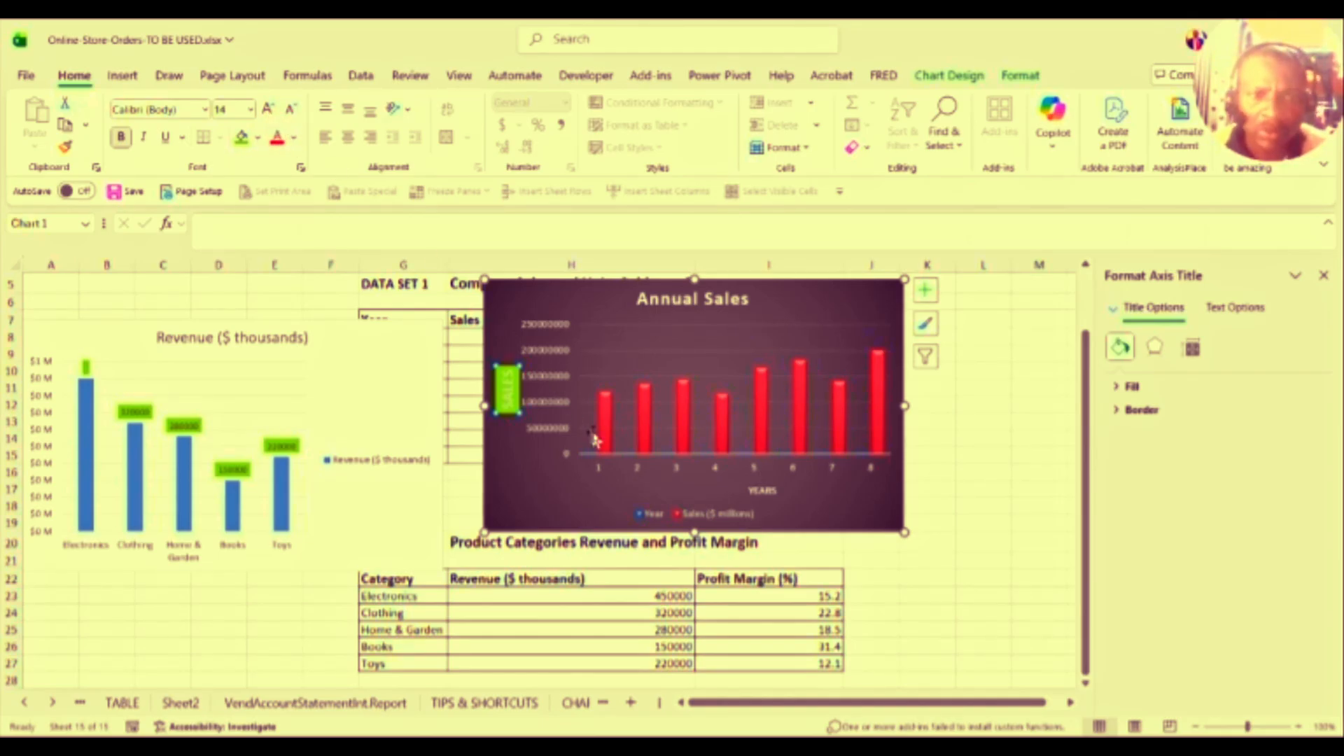
click(539, 336)
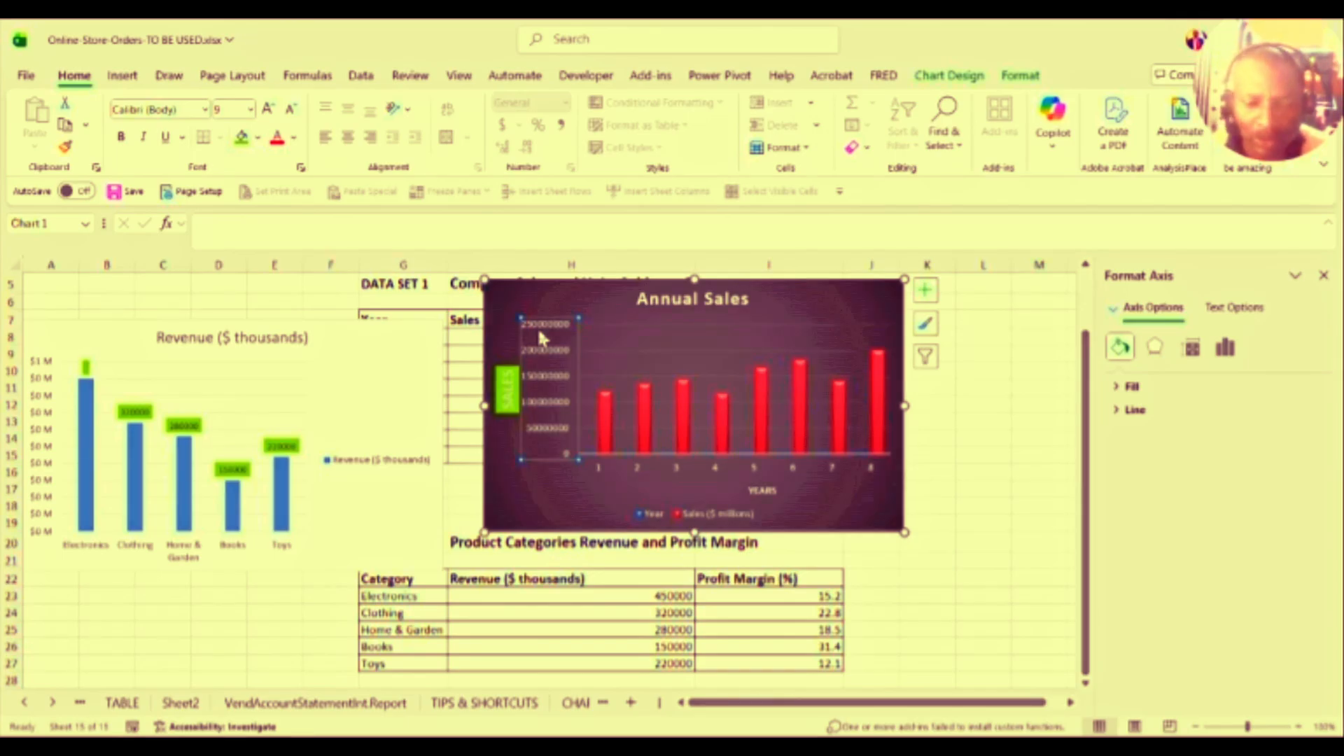
Step: Apply a custom dollars-in-millions format to the Annual Sales value axis, reading $0 M to $250 M
right_click(543, 336)
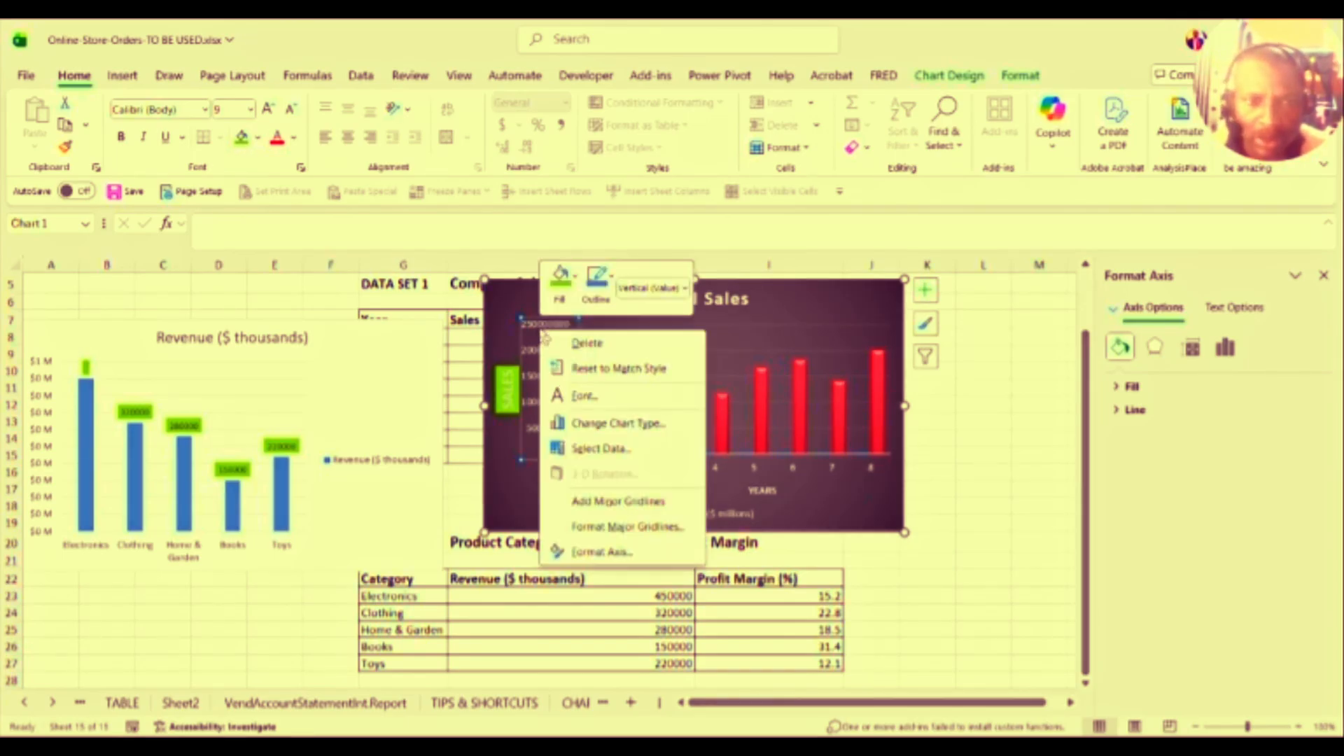
click(604, 552)
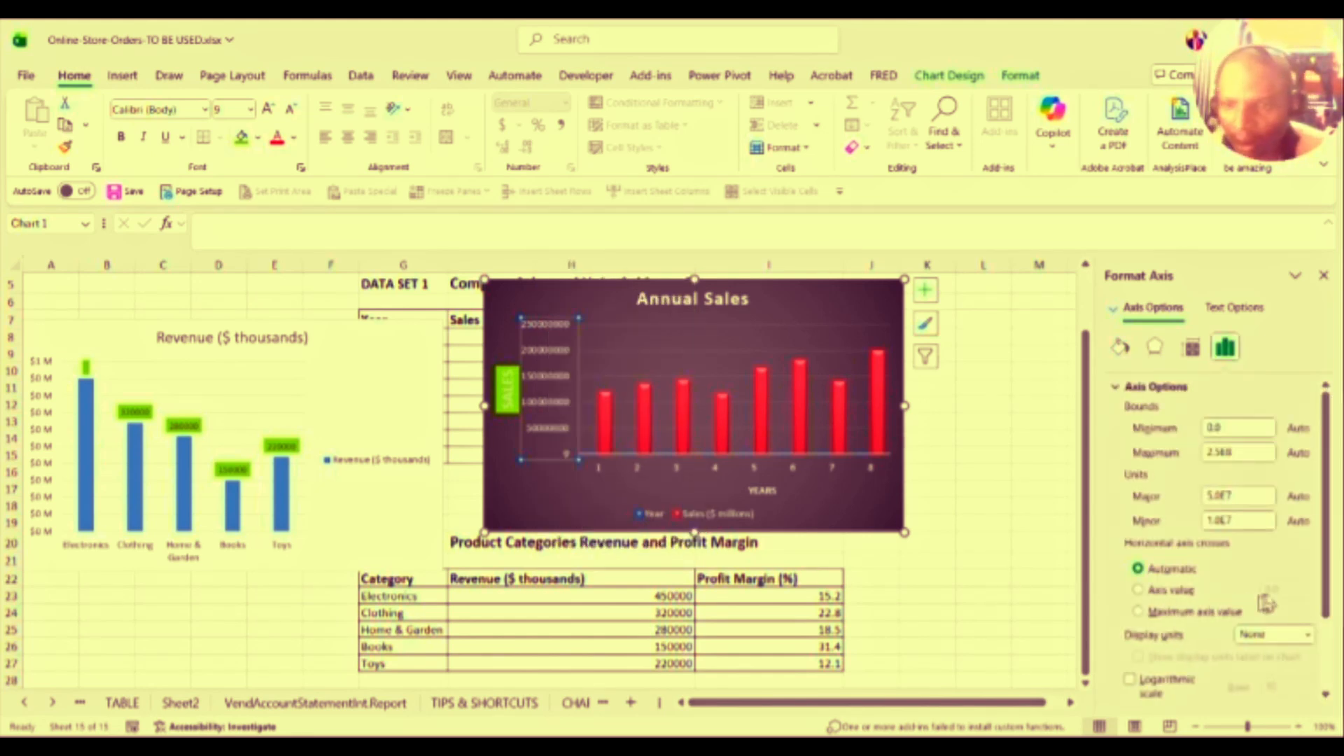
drag(1328, 548, 1328, 622)
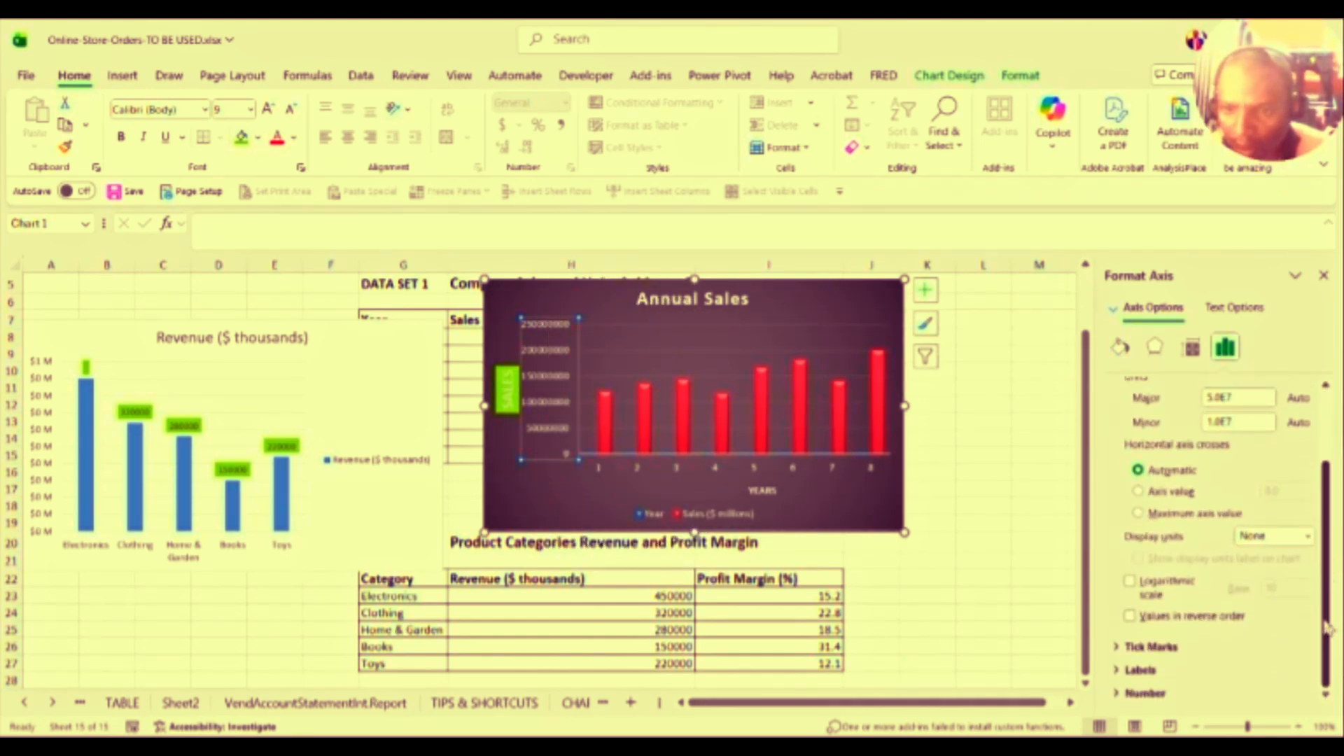
click(1117, 693)
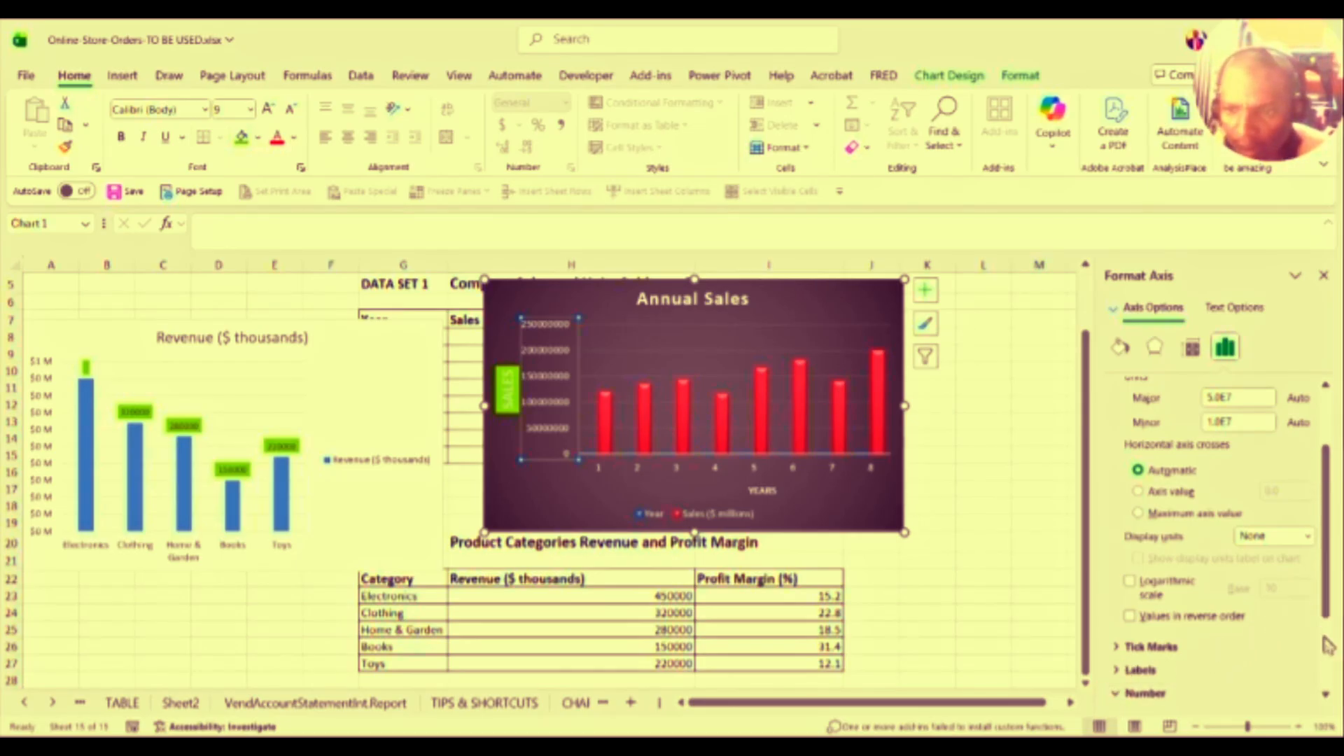
scroll(1326, 642, down, 2)
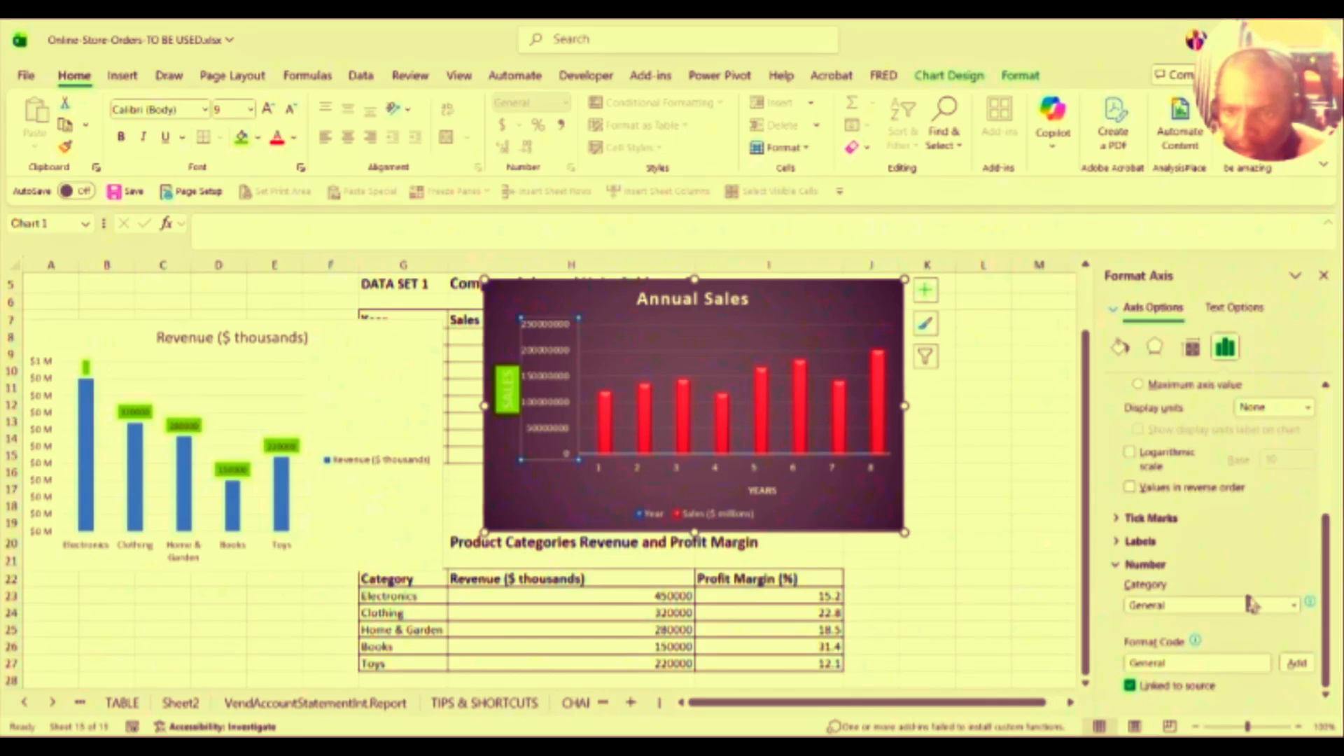
click(1294, 606)
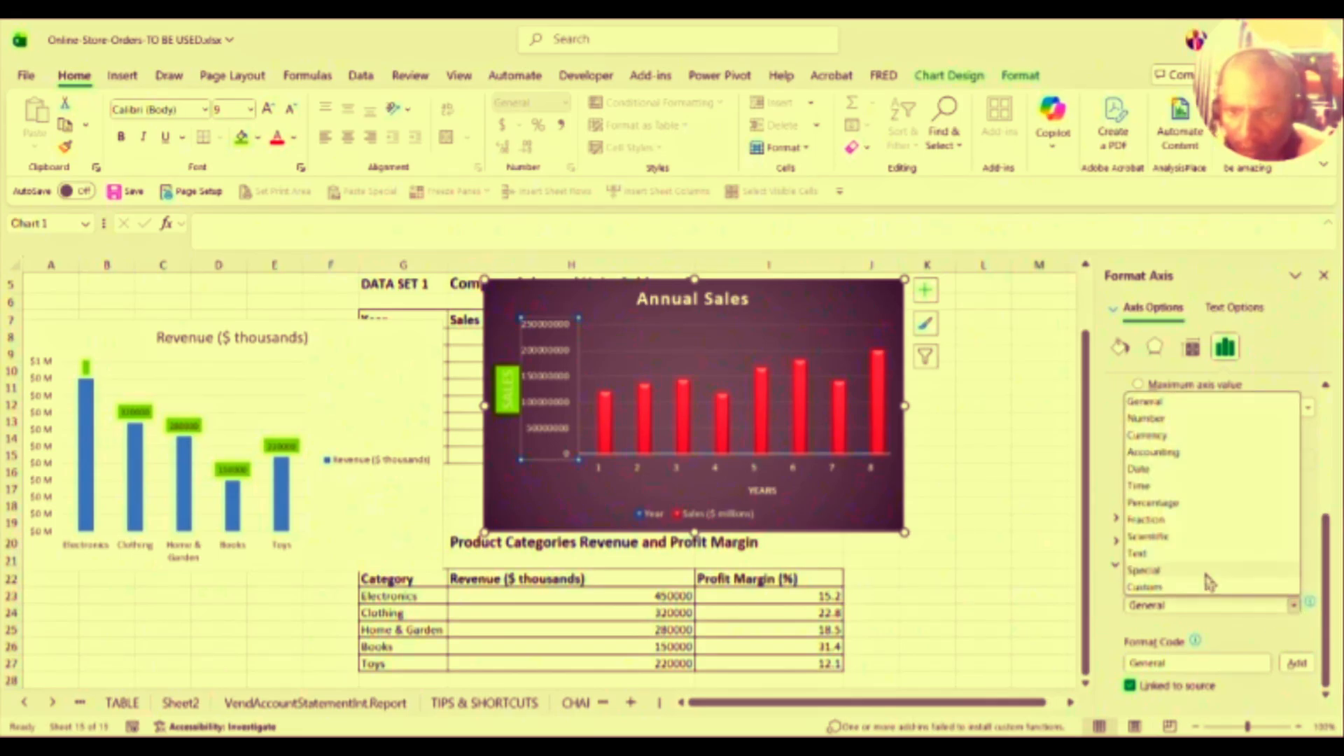
click(1213, 588)
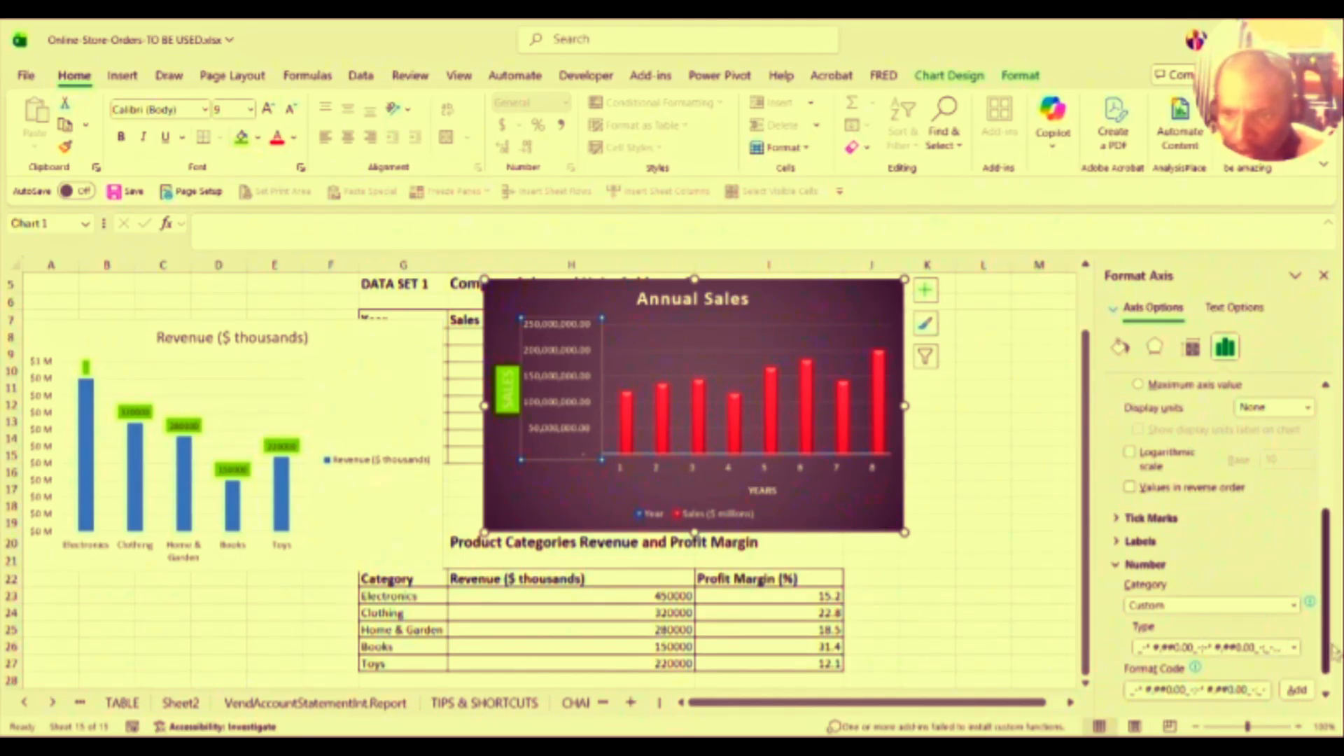
drag(1332, 654, 1330, 690)
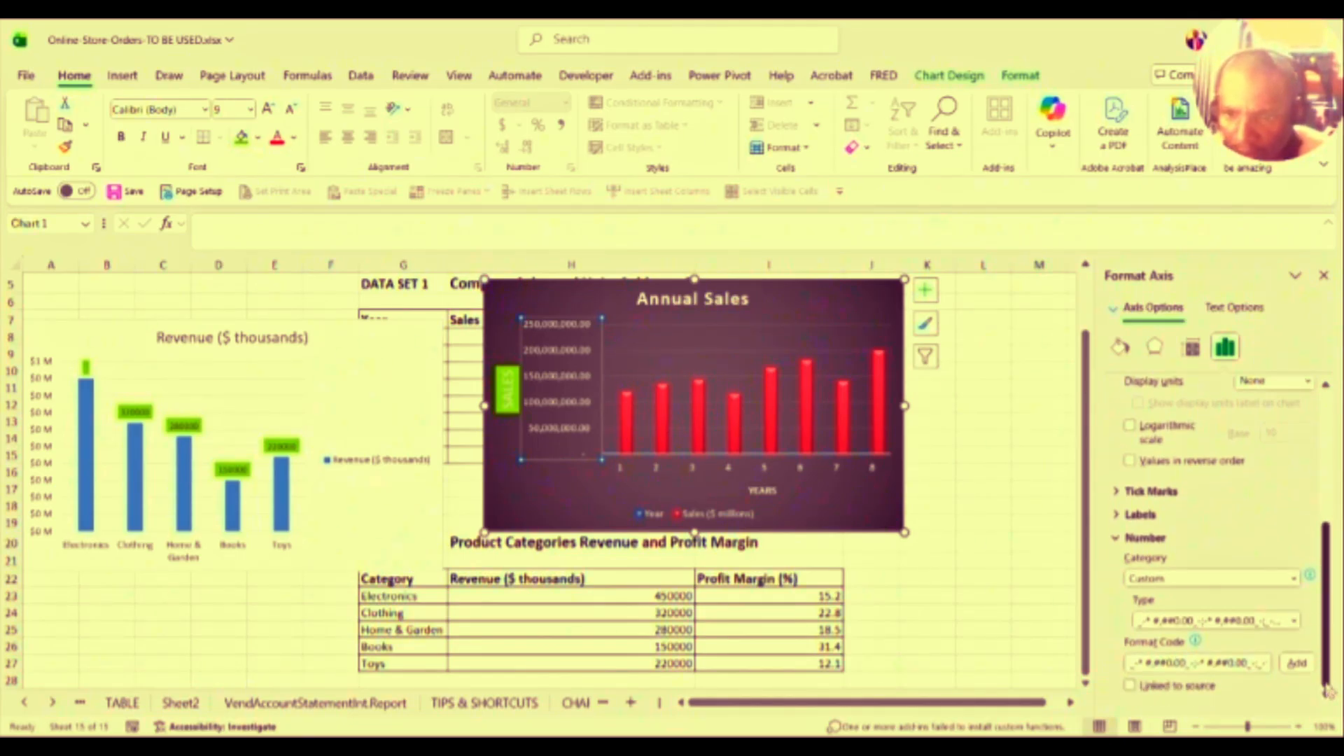
click(1294, 620)
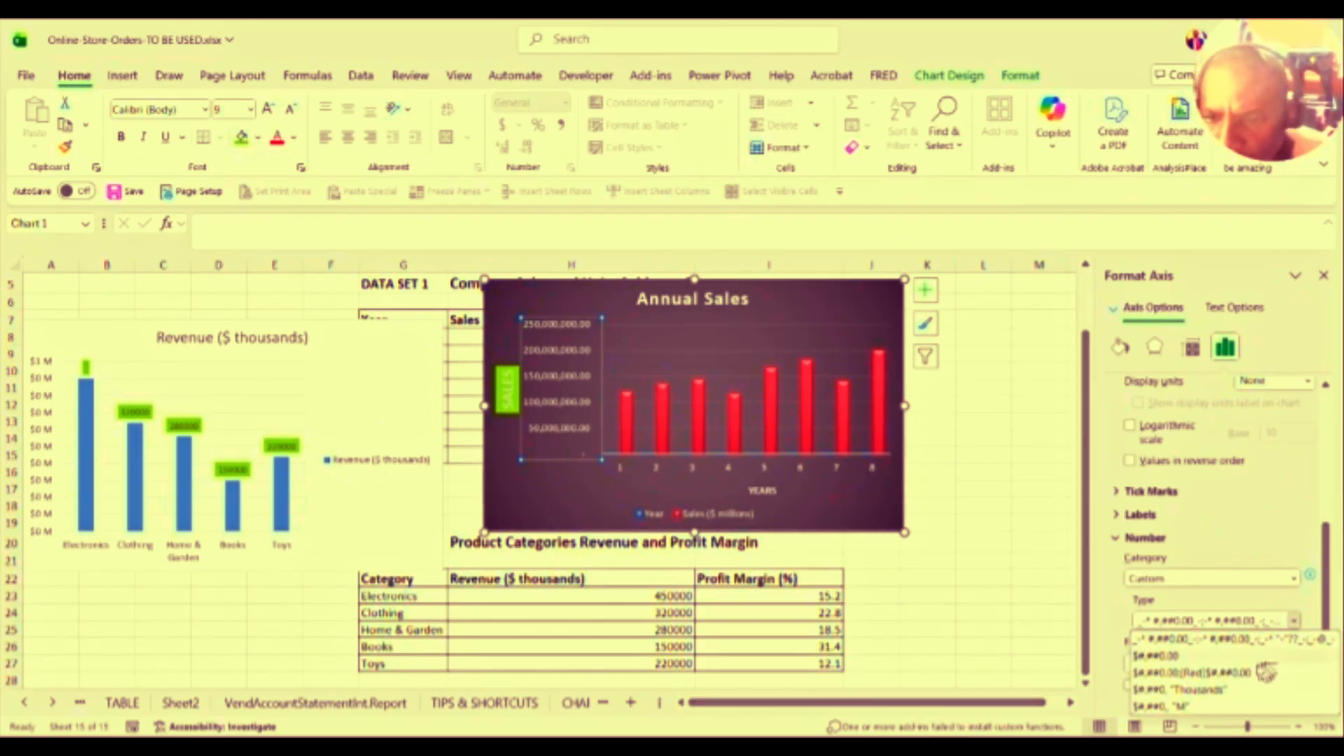
click(1176, 708)
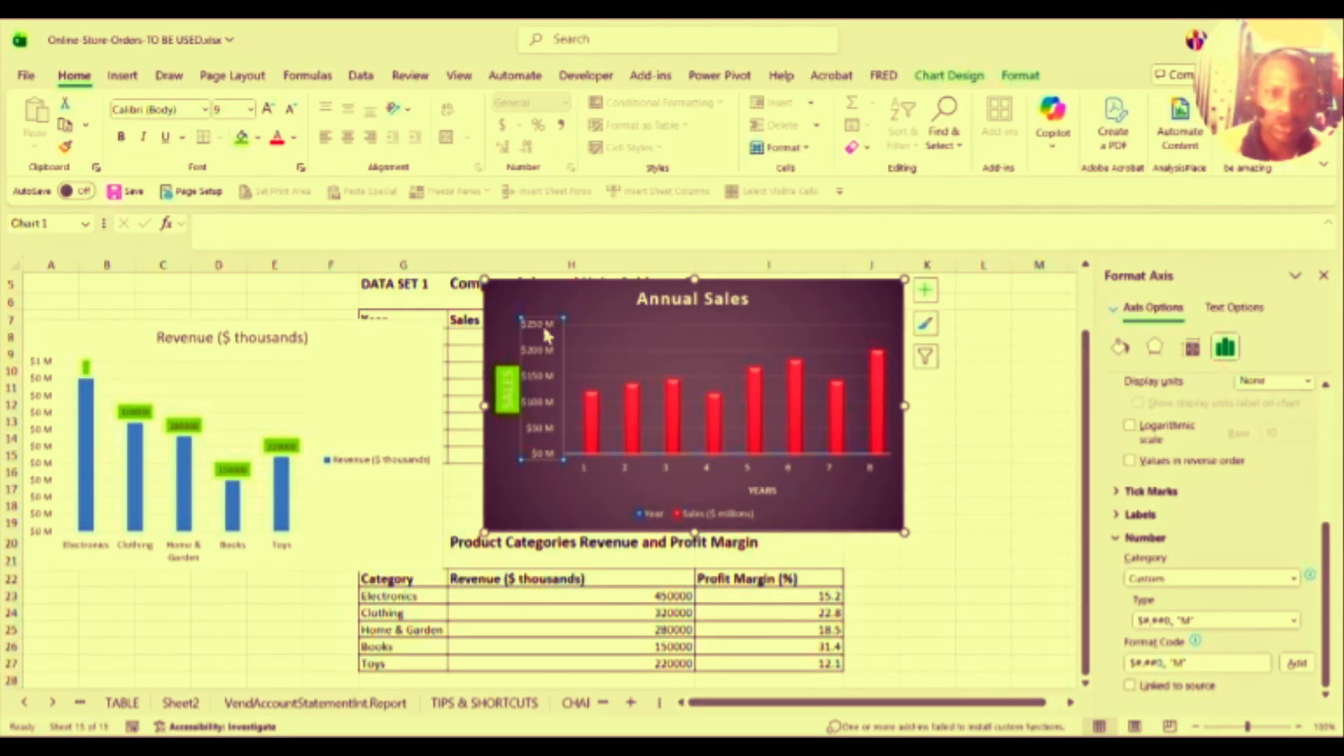
click(540, 492)
click(626, 508)
click(631, 501)
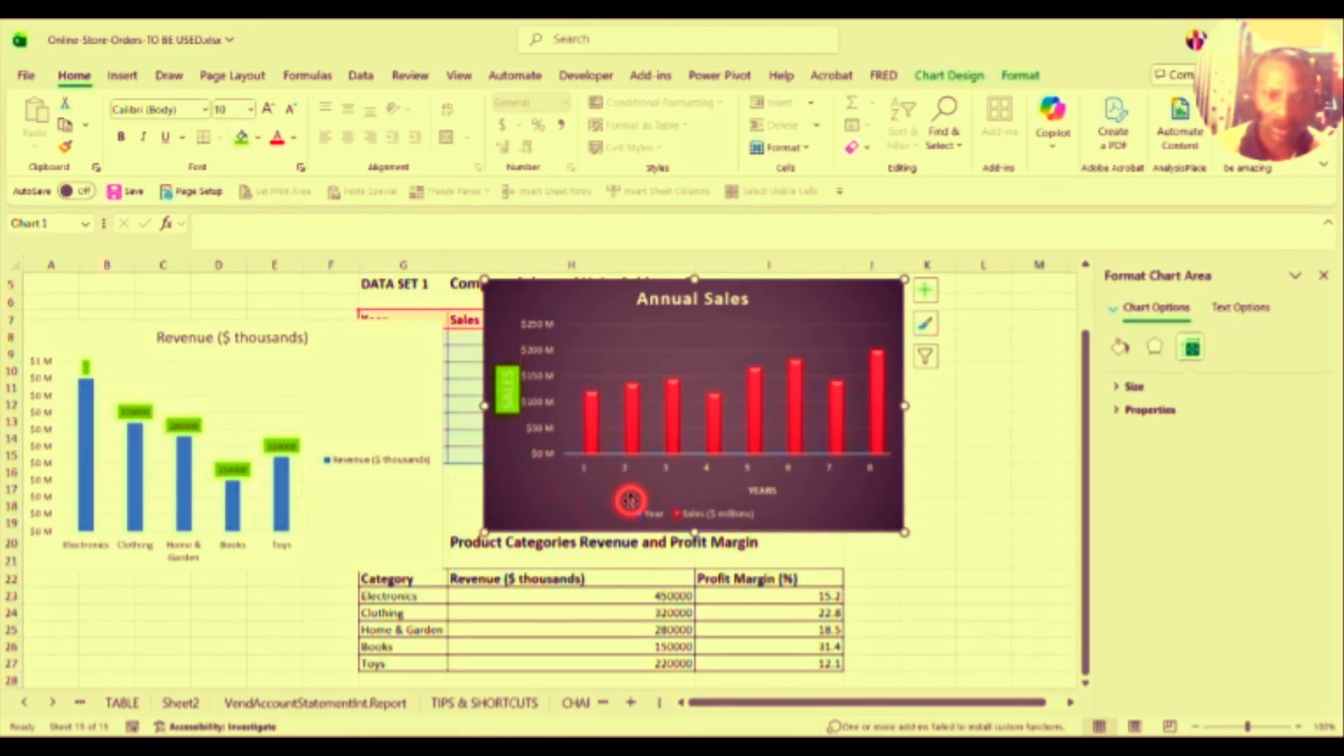
click(685, 516)
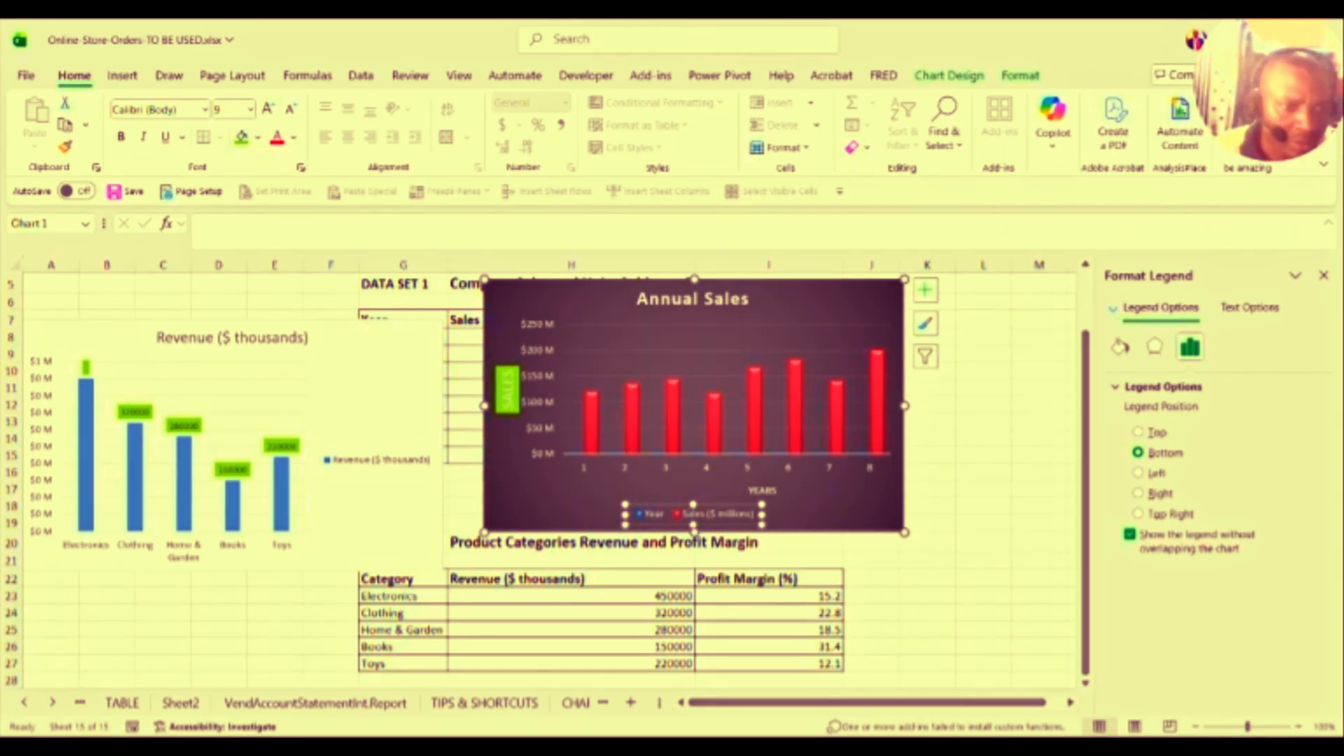
click(135, 515)
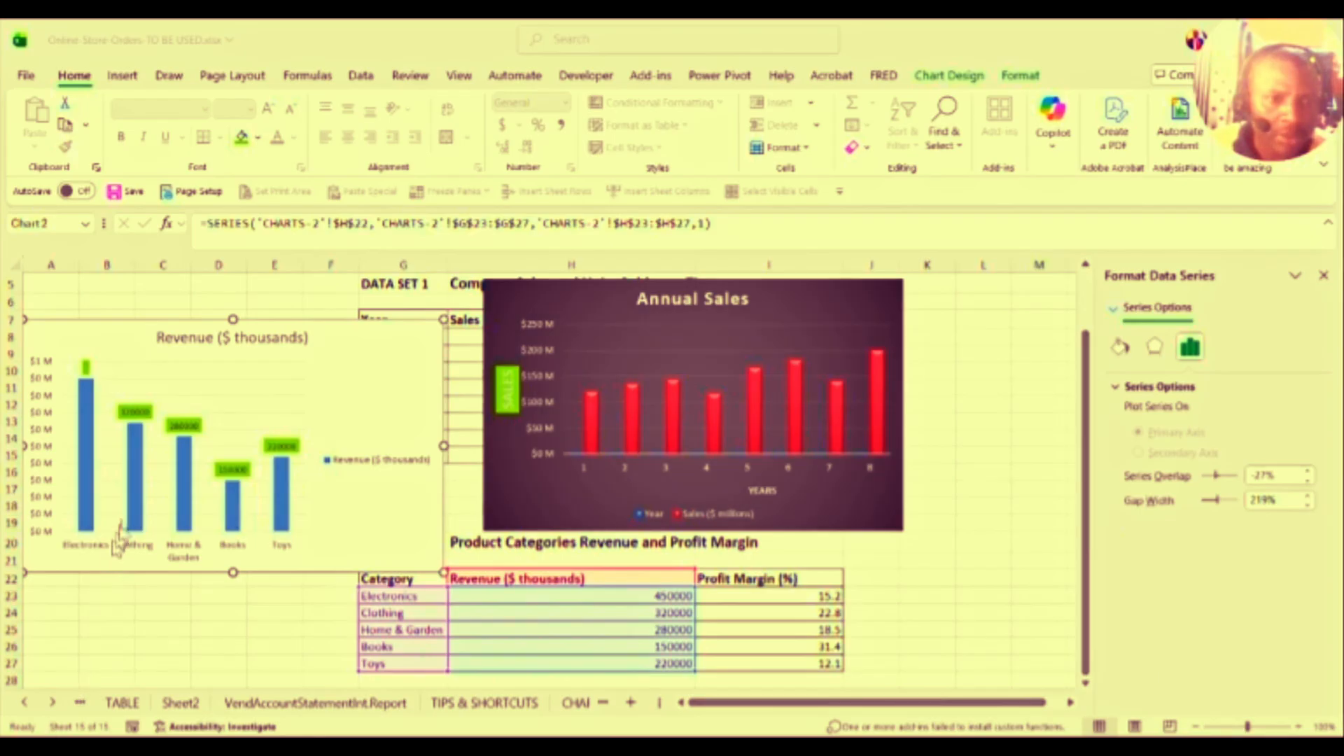
mouse_move(135, 497)
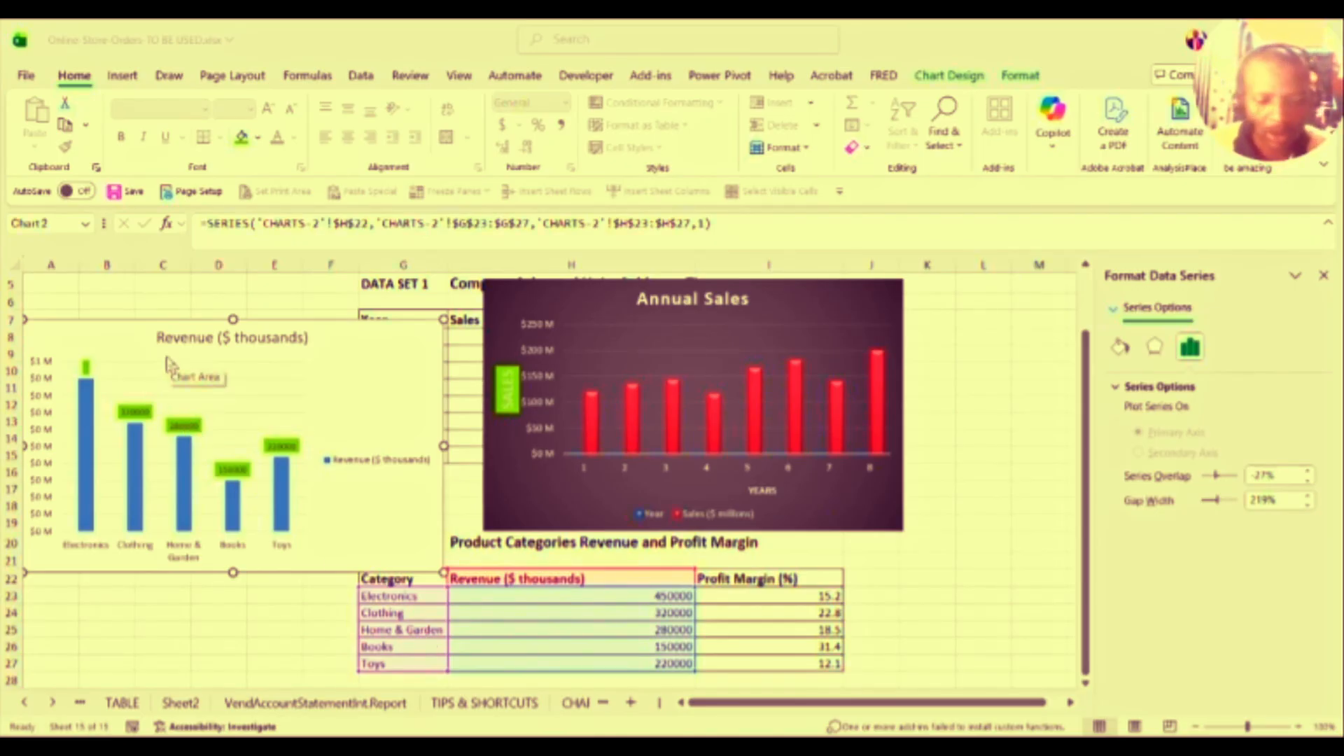
click(147, 380)
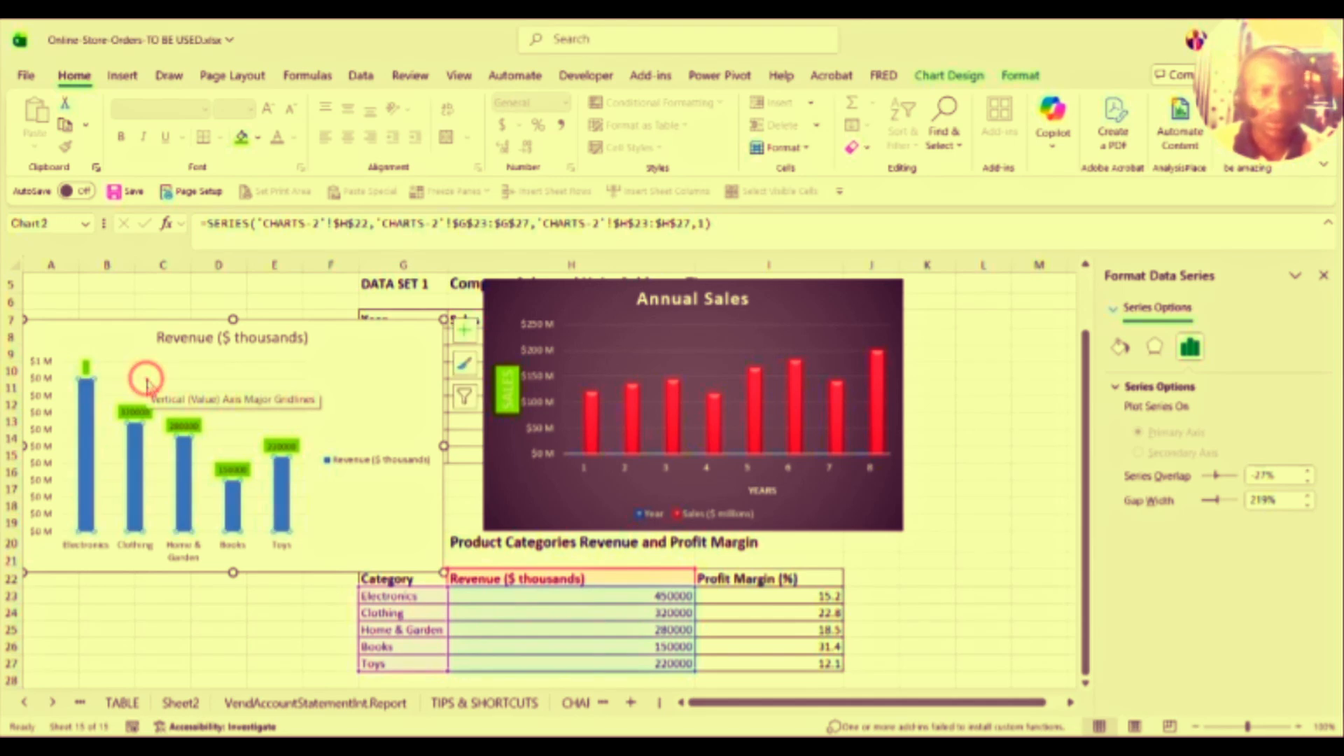
Step: Change the Revenue chart to a 2-D Pie after previewing 3-D Pie, Pie of Pie, Bar of Pie and Doughnut
right_click(147, 382)
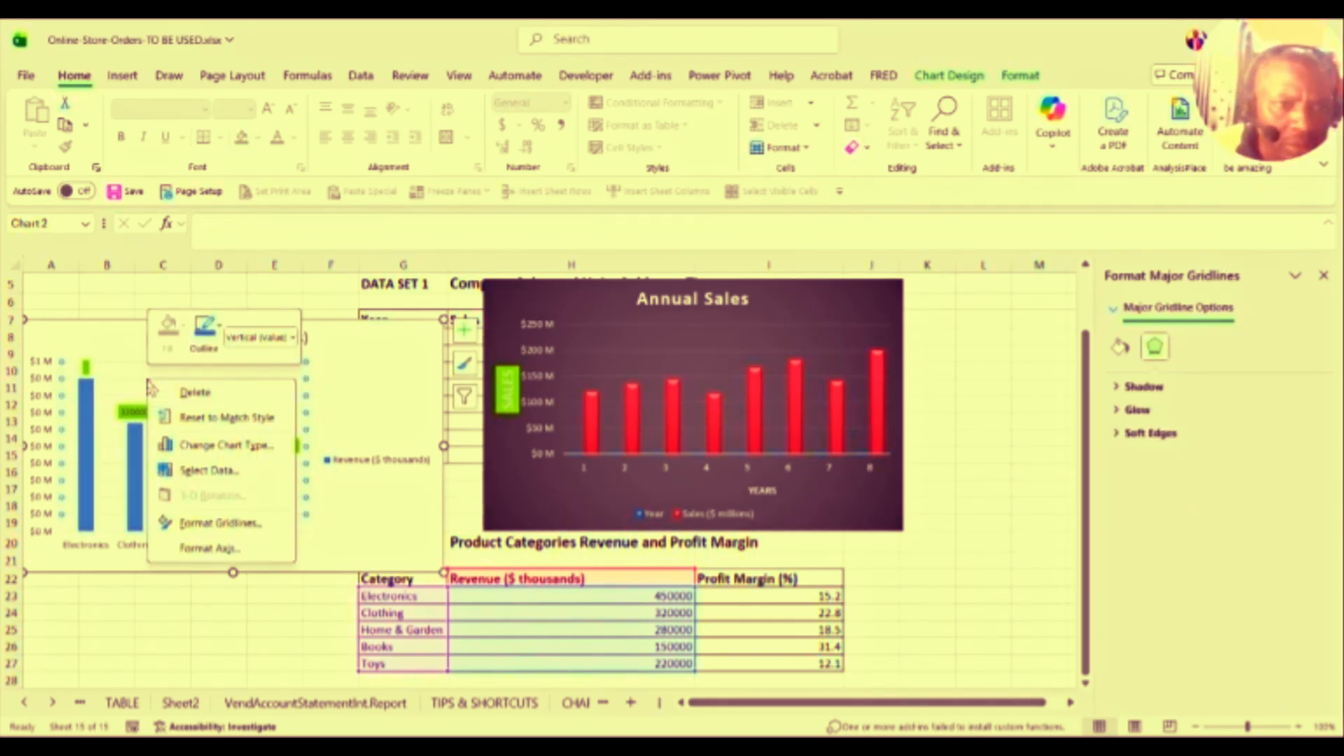
click(218, 446)
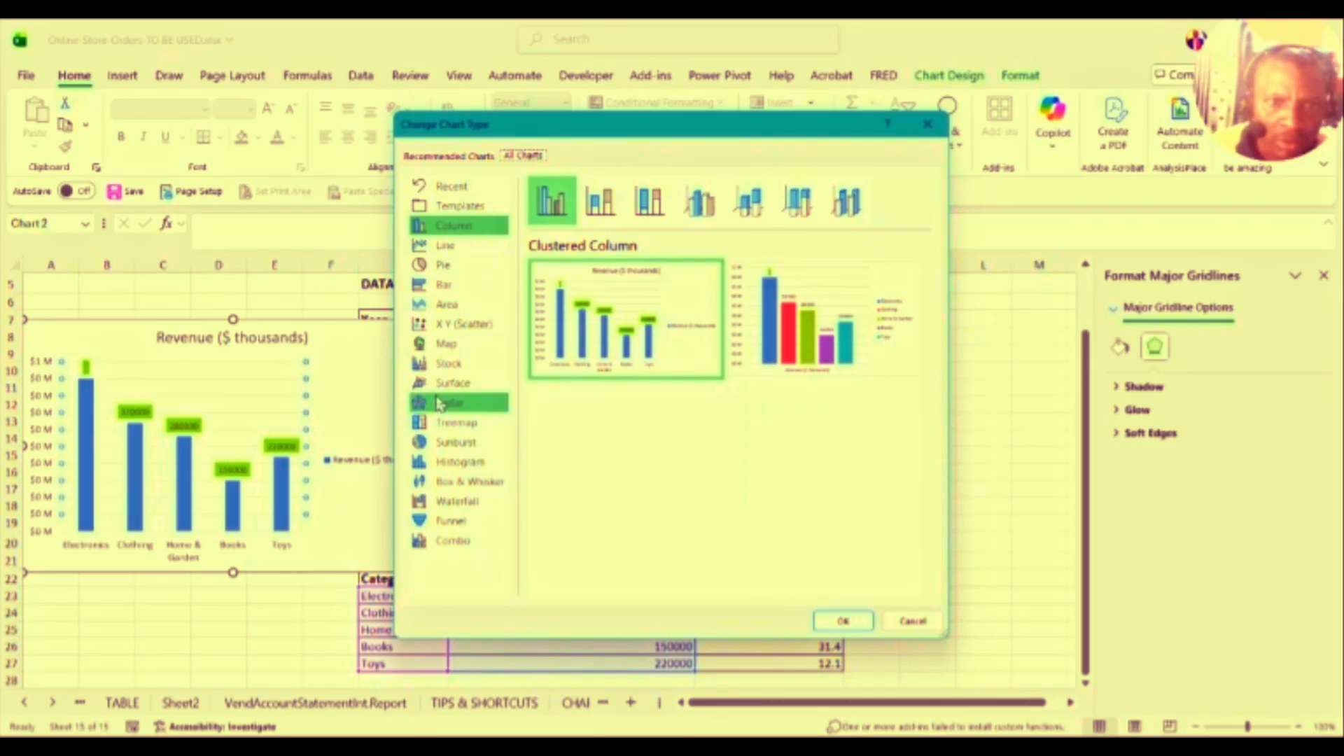
click(450, 271)
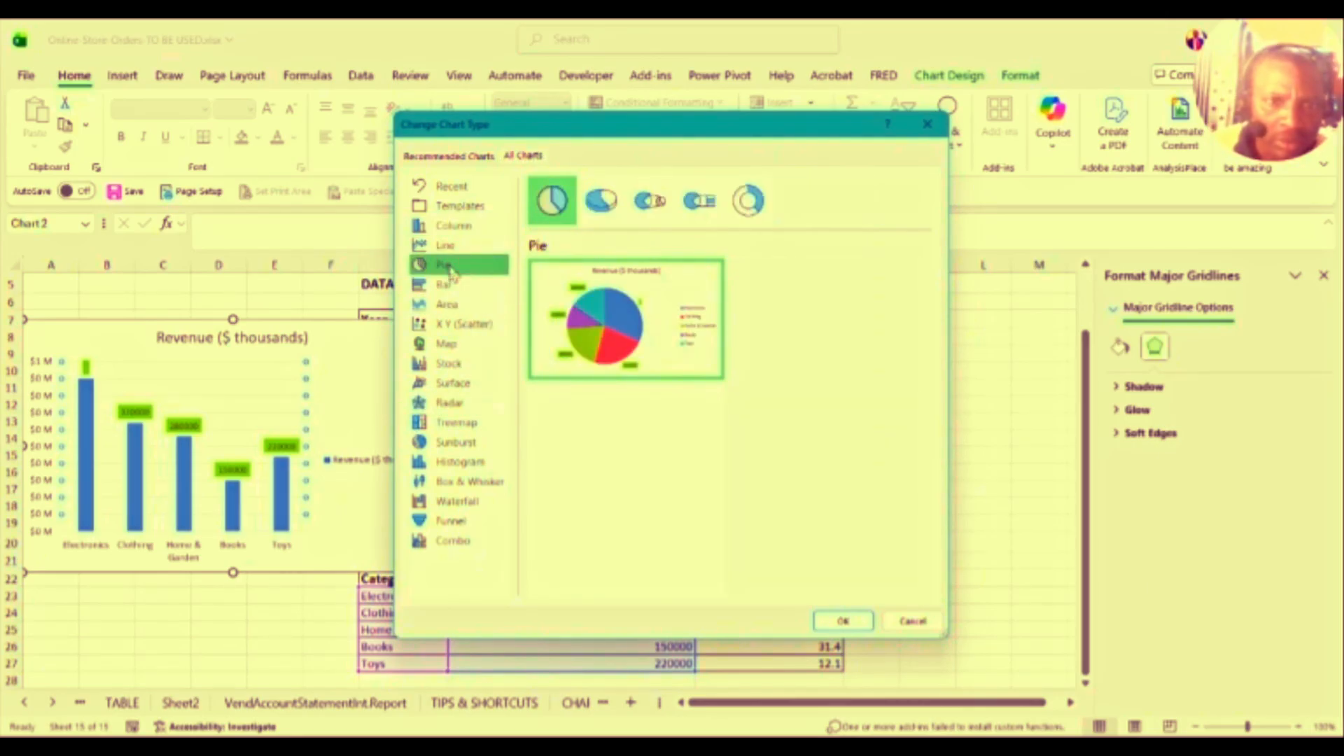
mouse_move(574, 328)
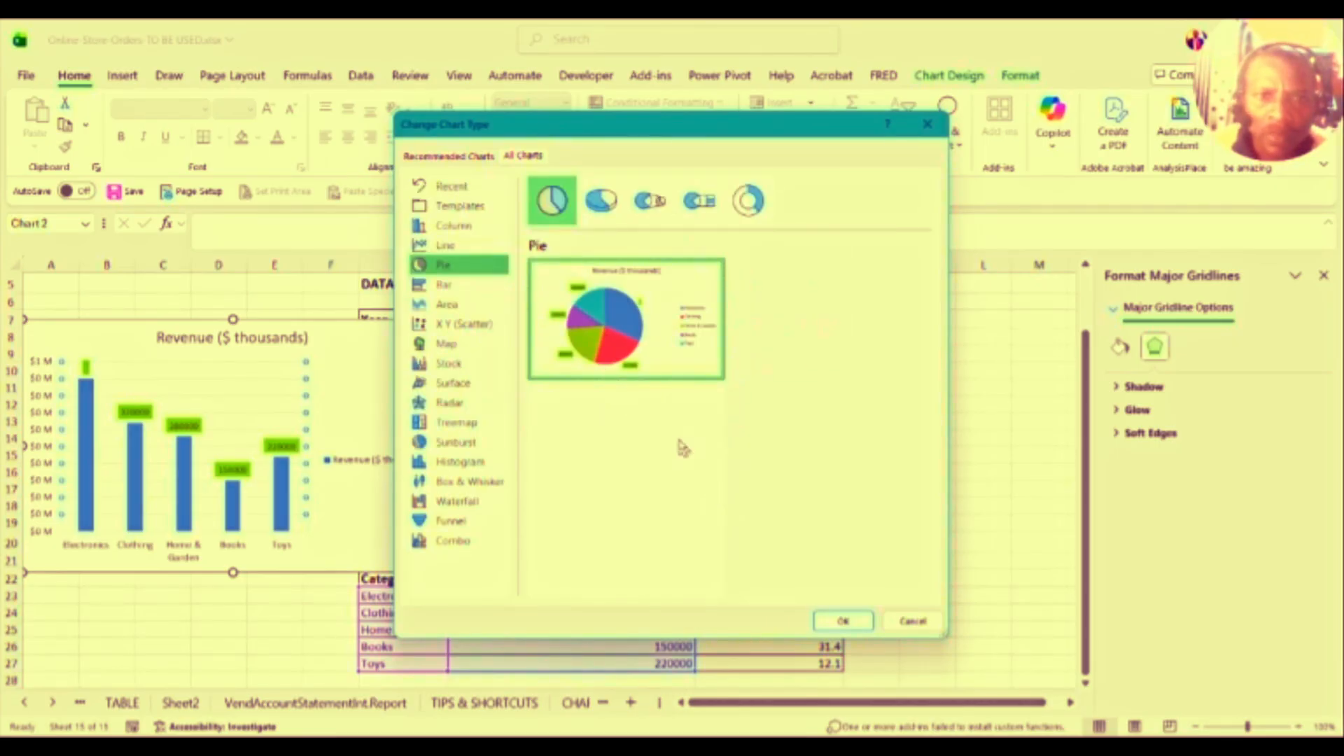
click(610, 208)
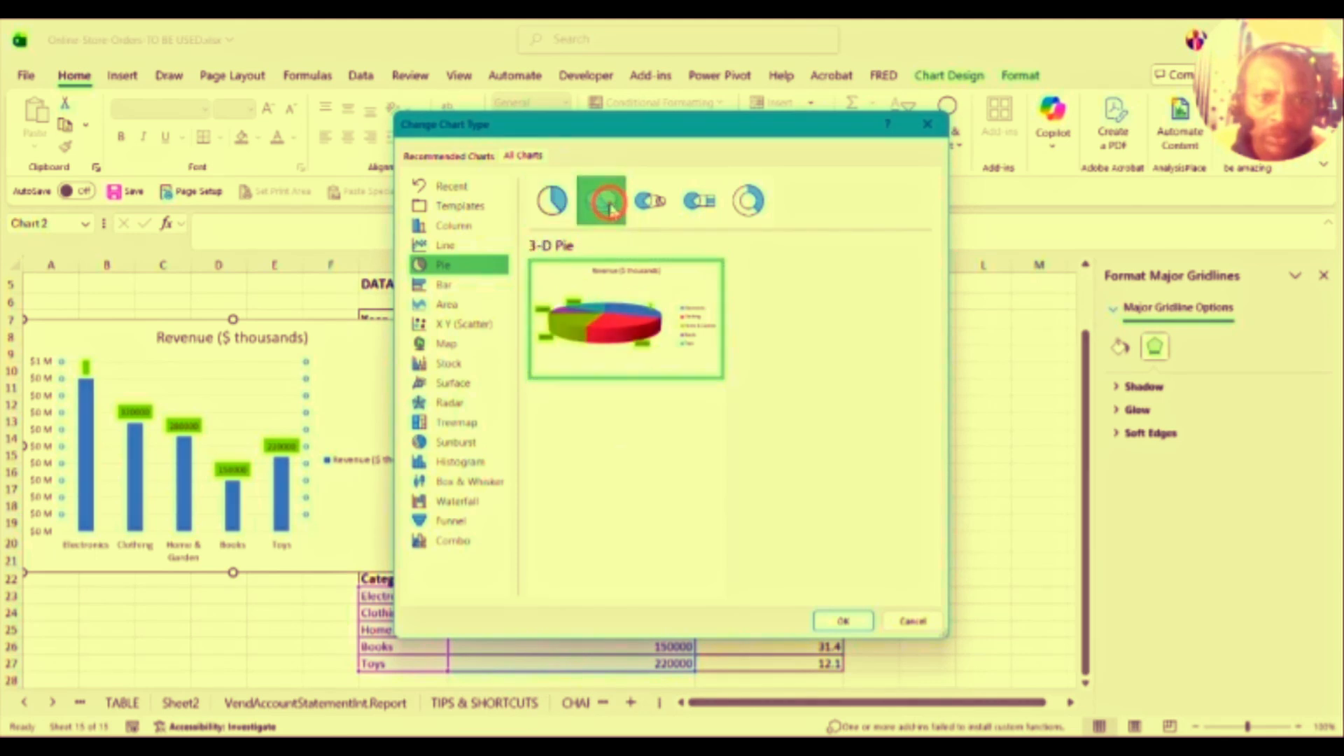
click(650, 207)
click(698, 212)
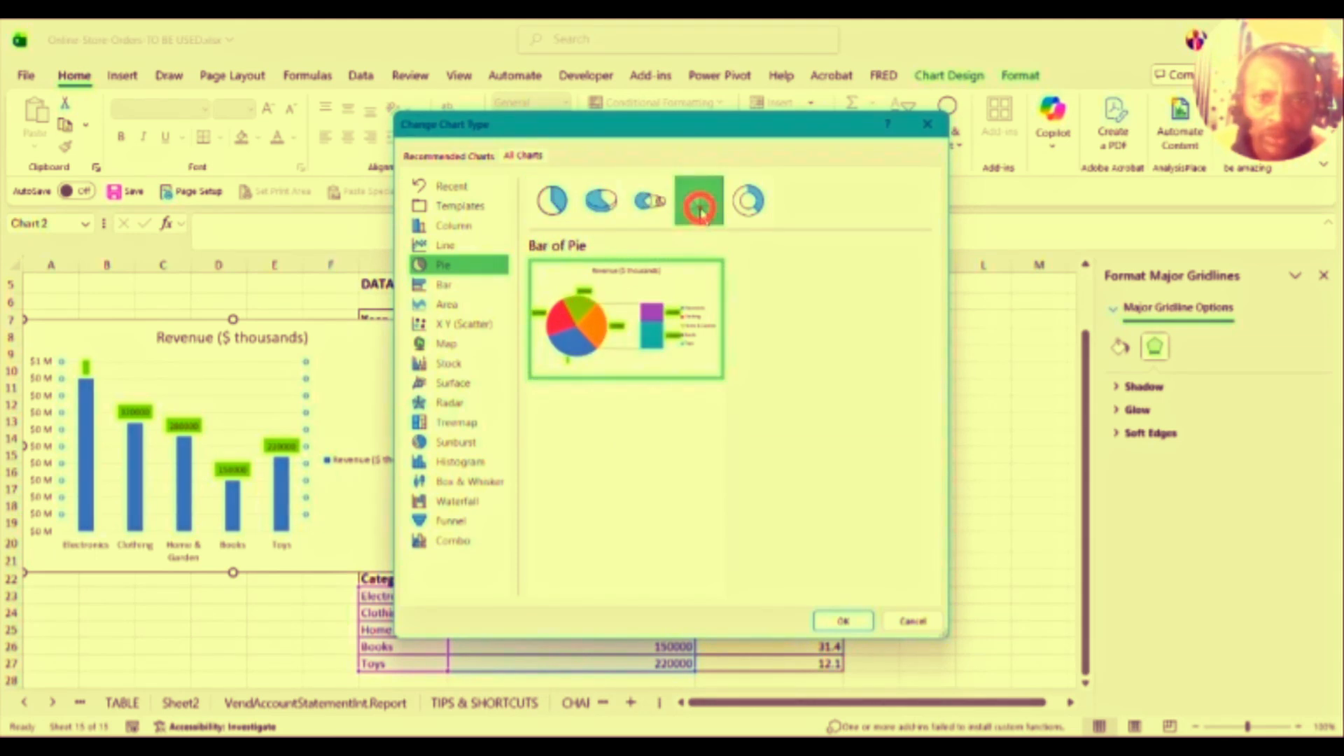
click(747, 208)
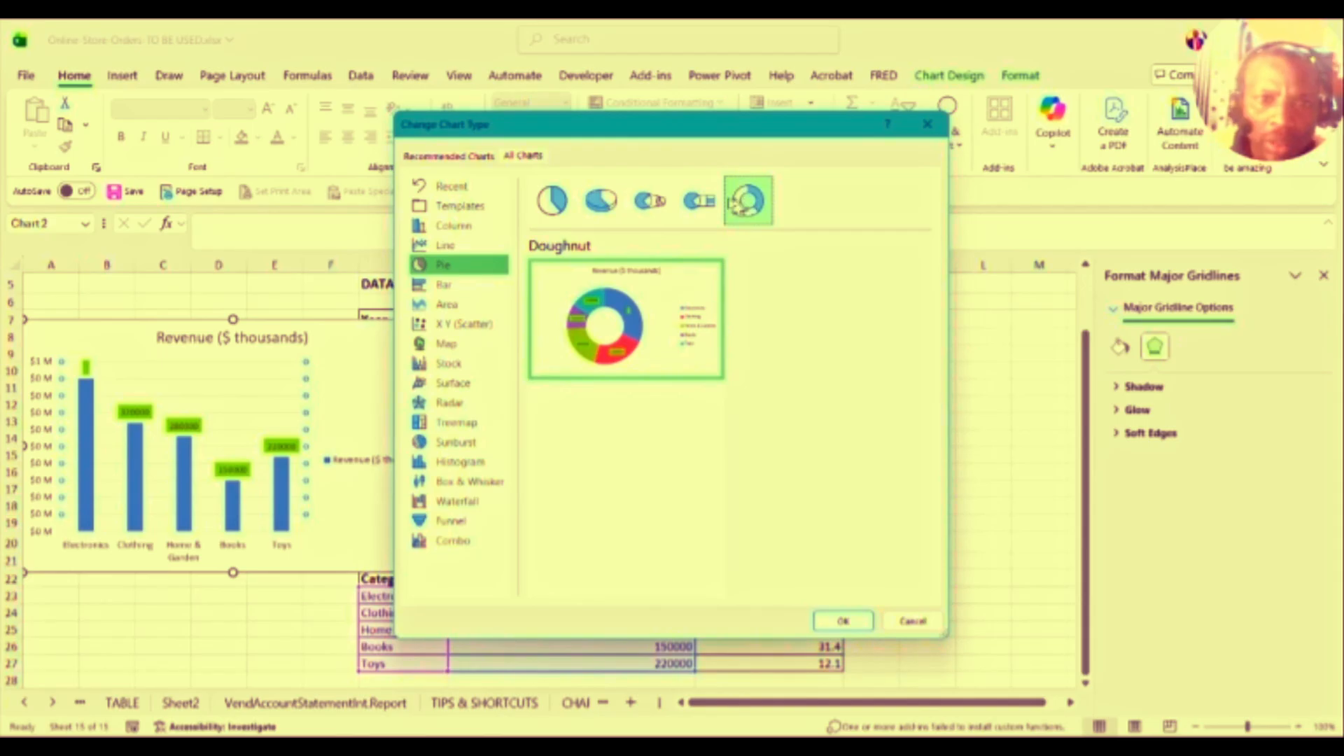
click(553, 210)
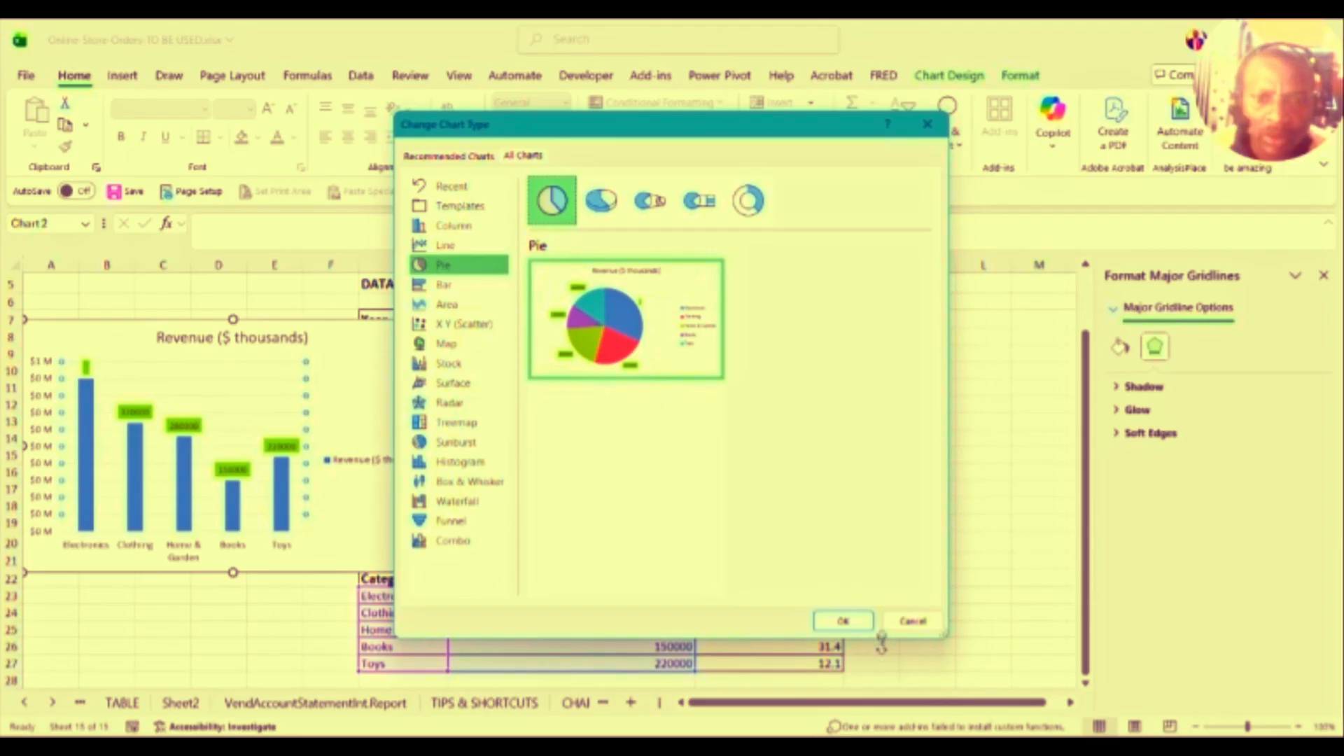
click(841, 621)
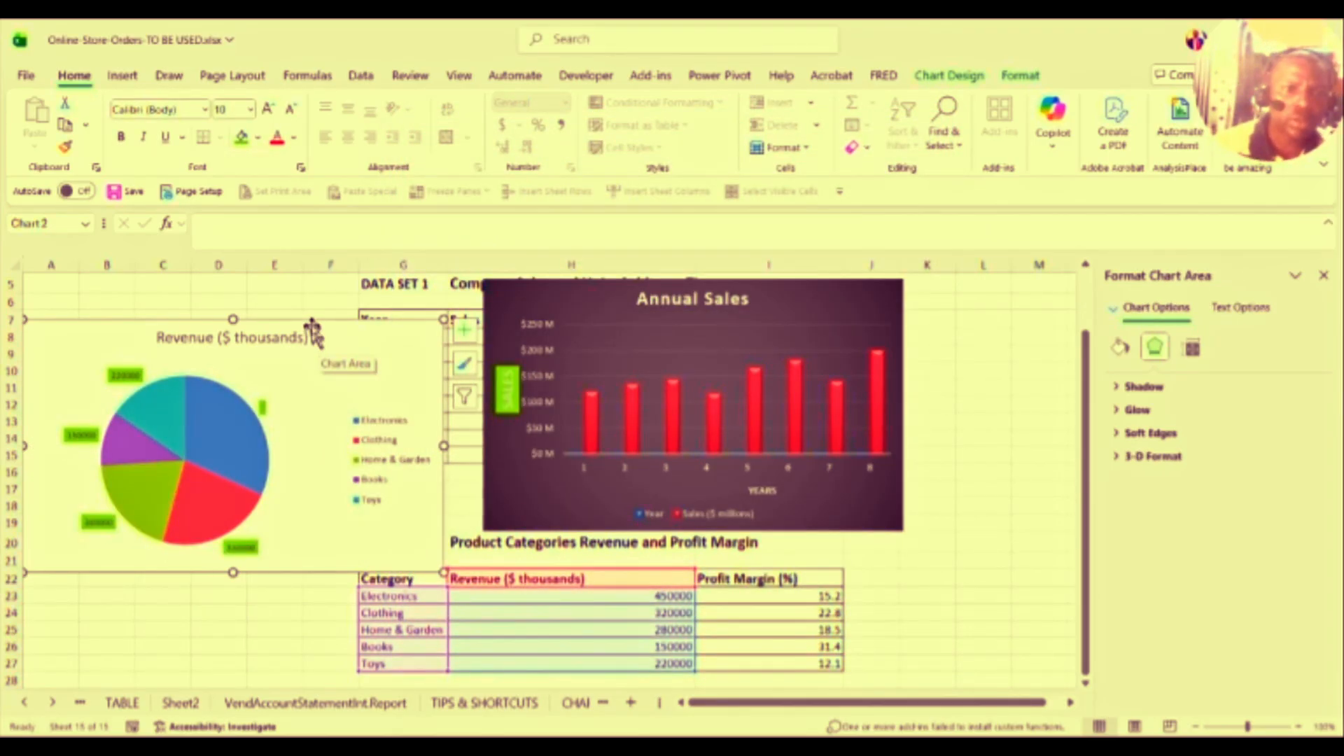
Step: Move the pie chart slightly right and down, then view its series options
drag(312, 328, 355, 334)
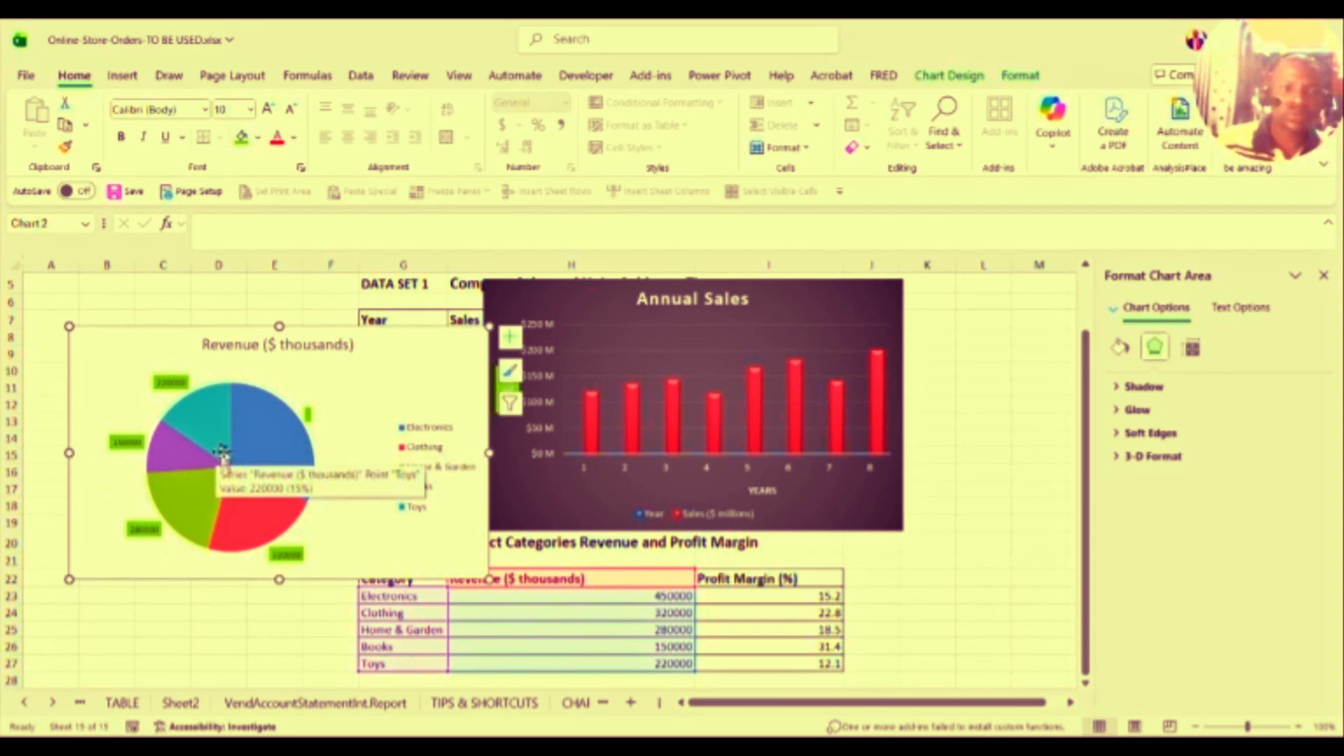
click(258, 456)
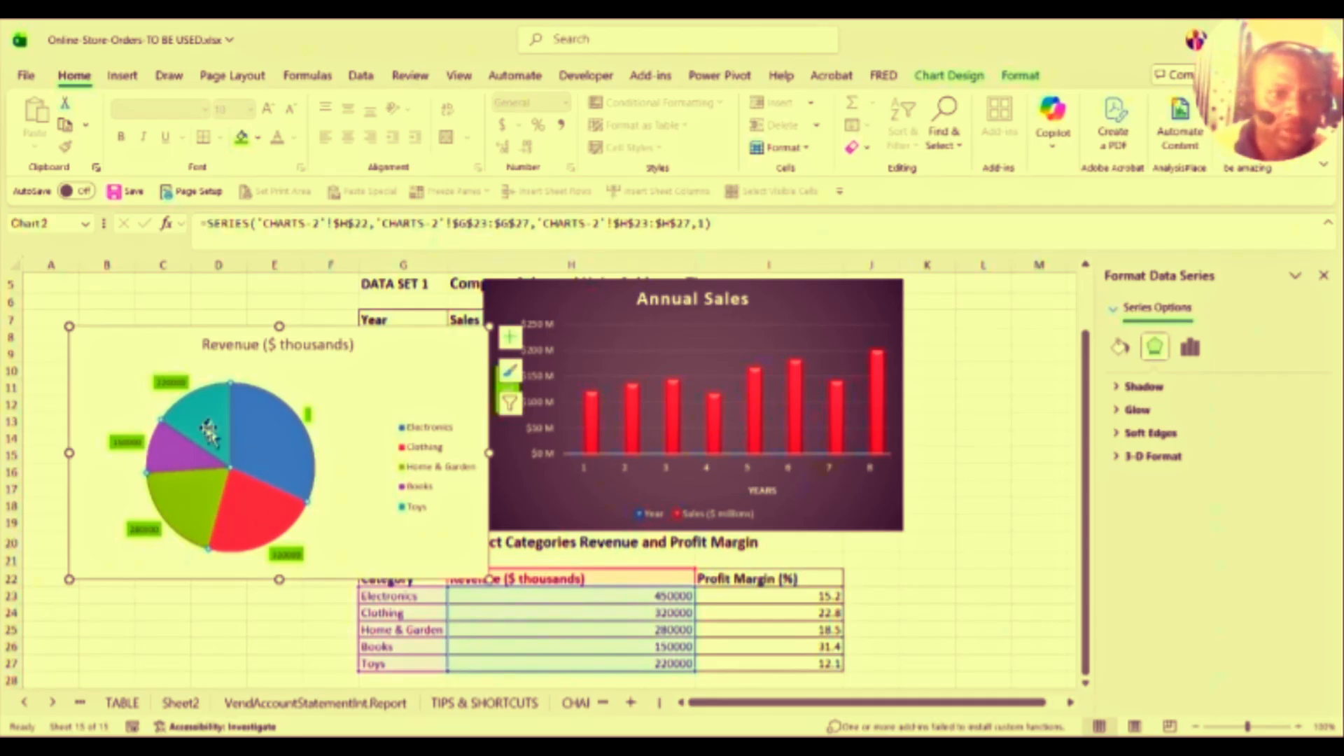
mouse_move(240, 448)
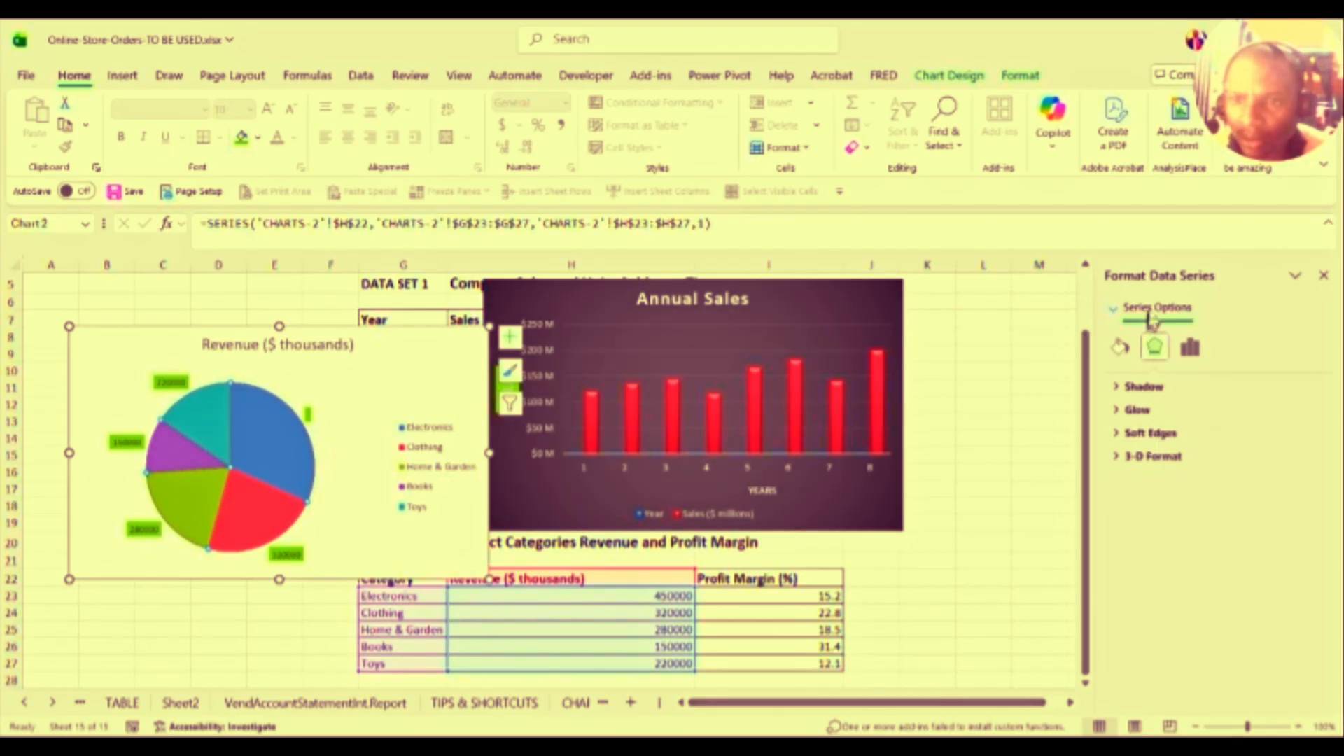
click(1191, 347)
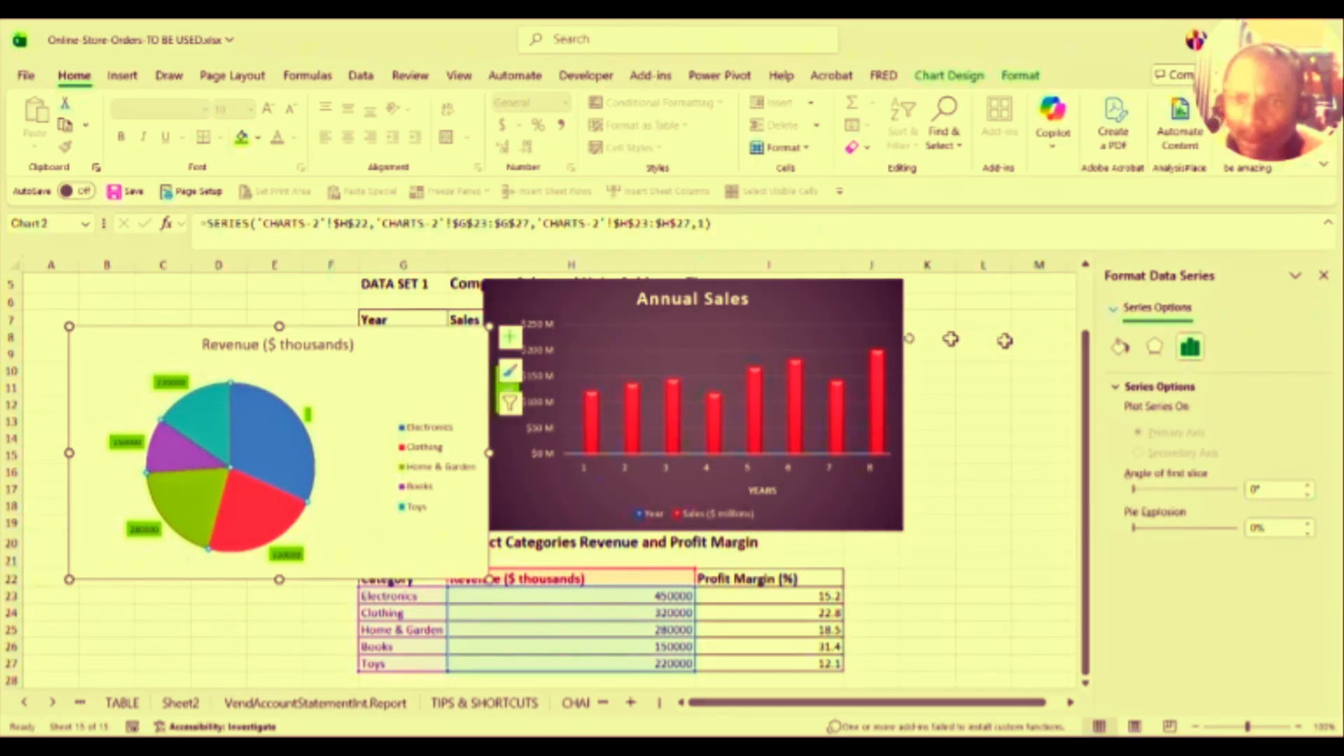
Step: Reset the pie series to match the chart style and select the Electronics slice
right_click(259, 429)
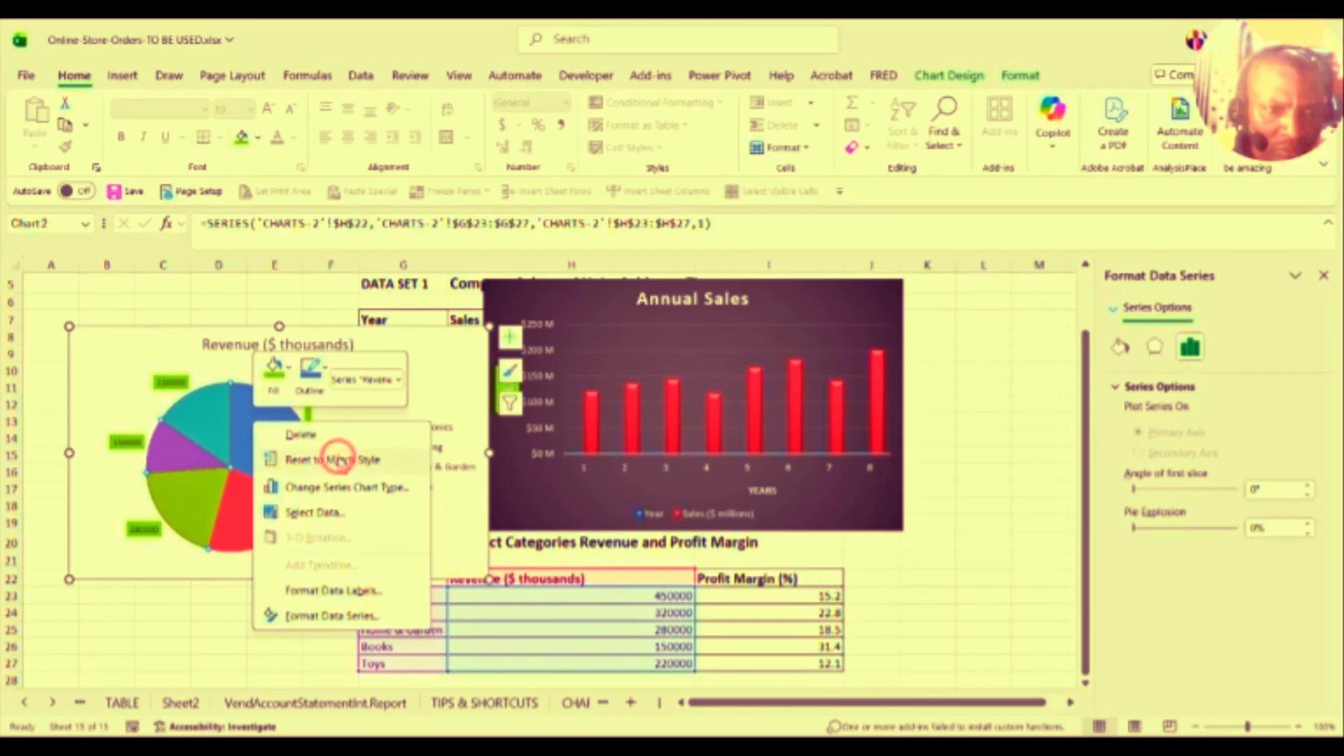
click(337, 460)
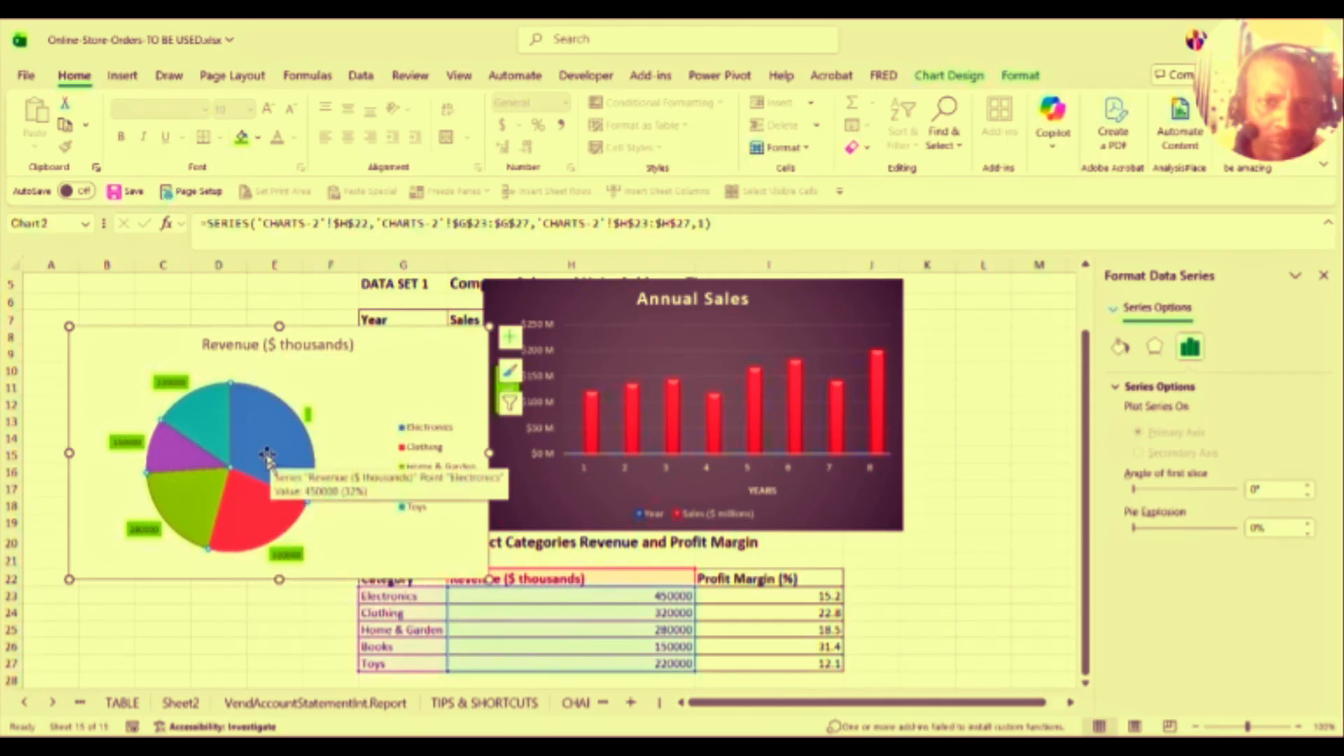
click(267, 455)
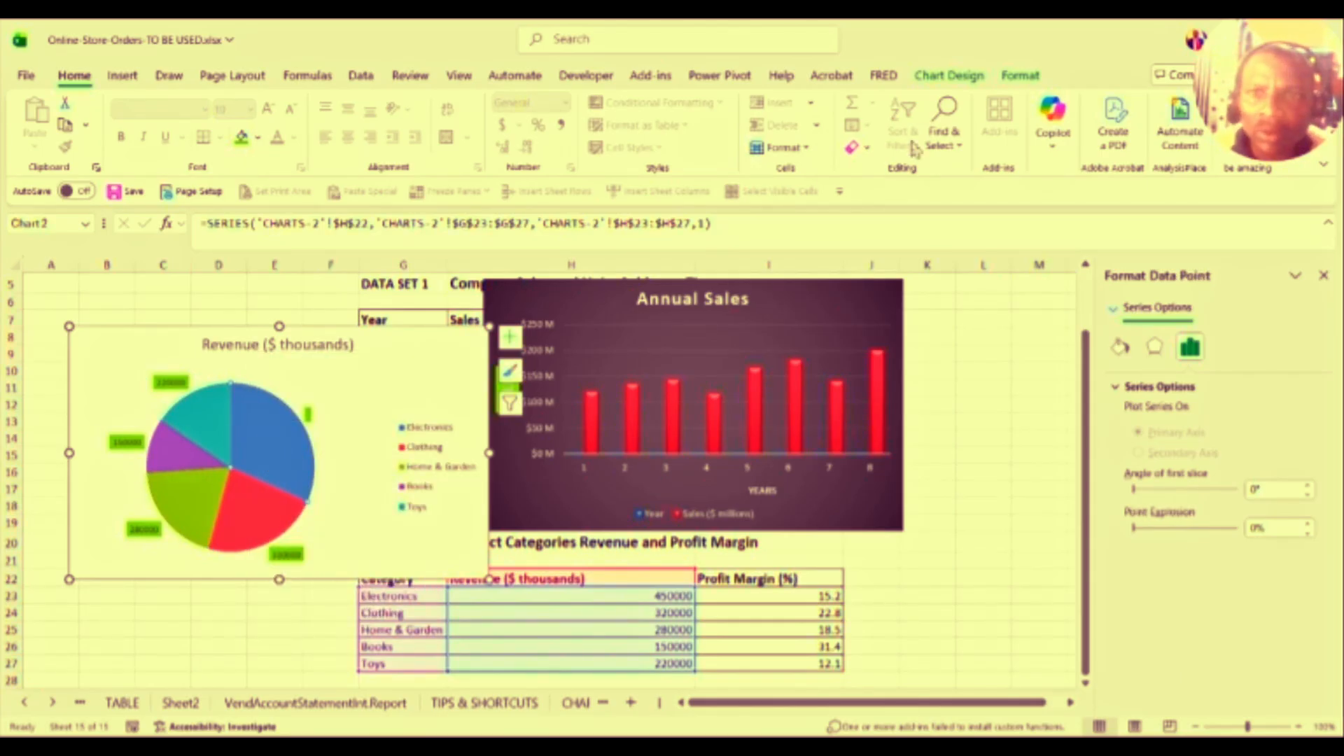
click(943, 77)
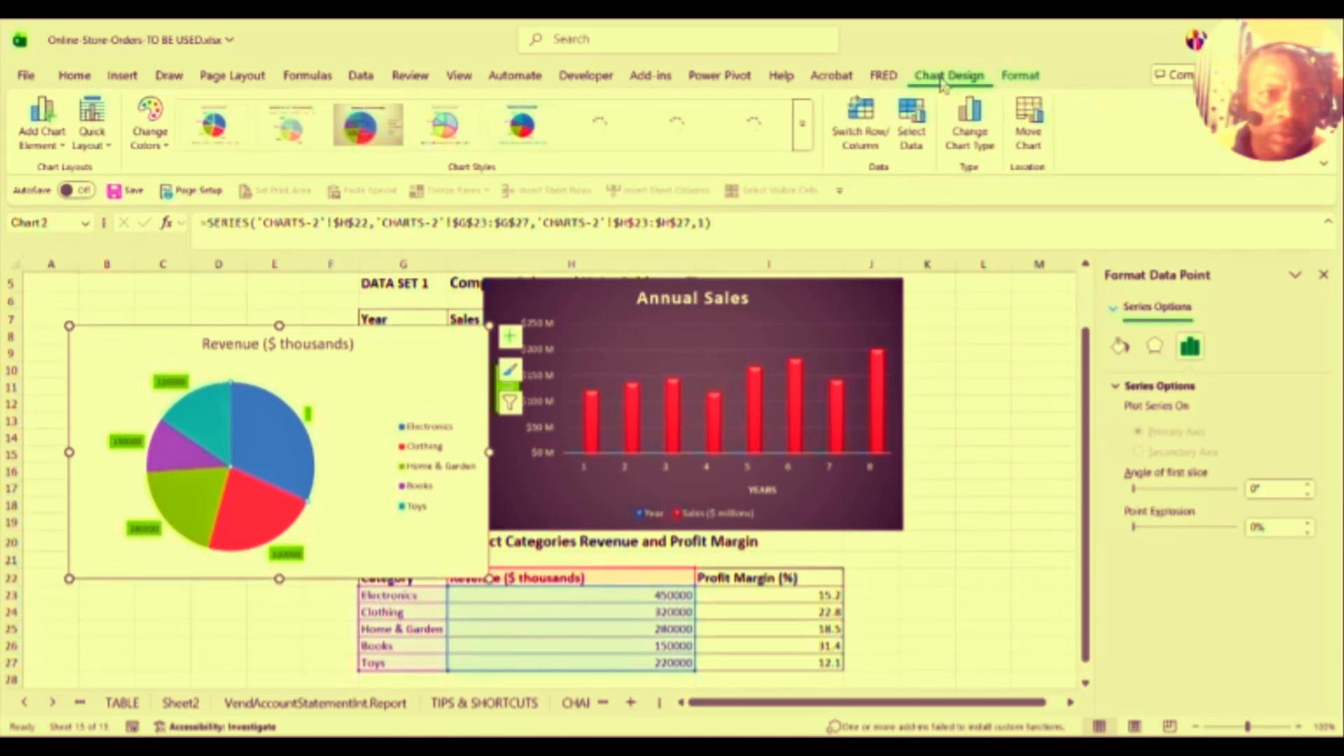
Step: Apply chart Style 3 to the Revenue ($ thousands) pie chart from the full styles gallery
click(803, 128)
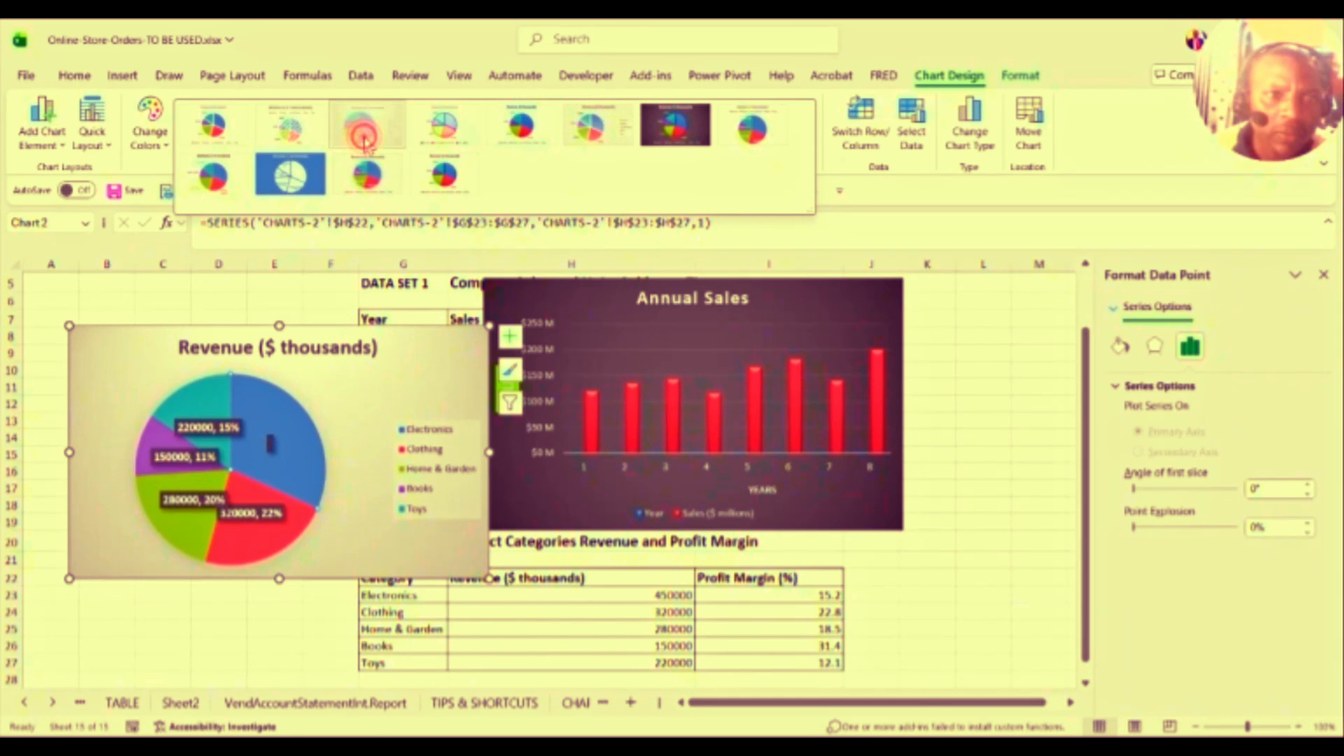
click(366, 143)
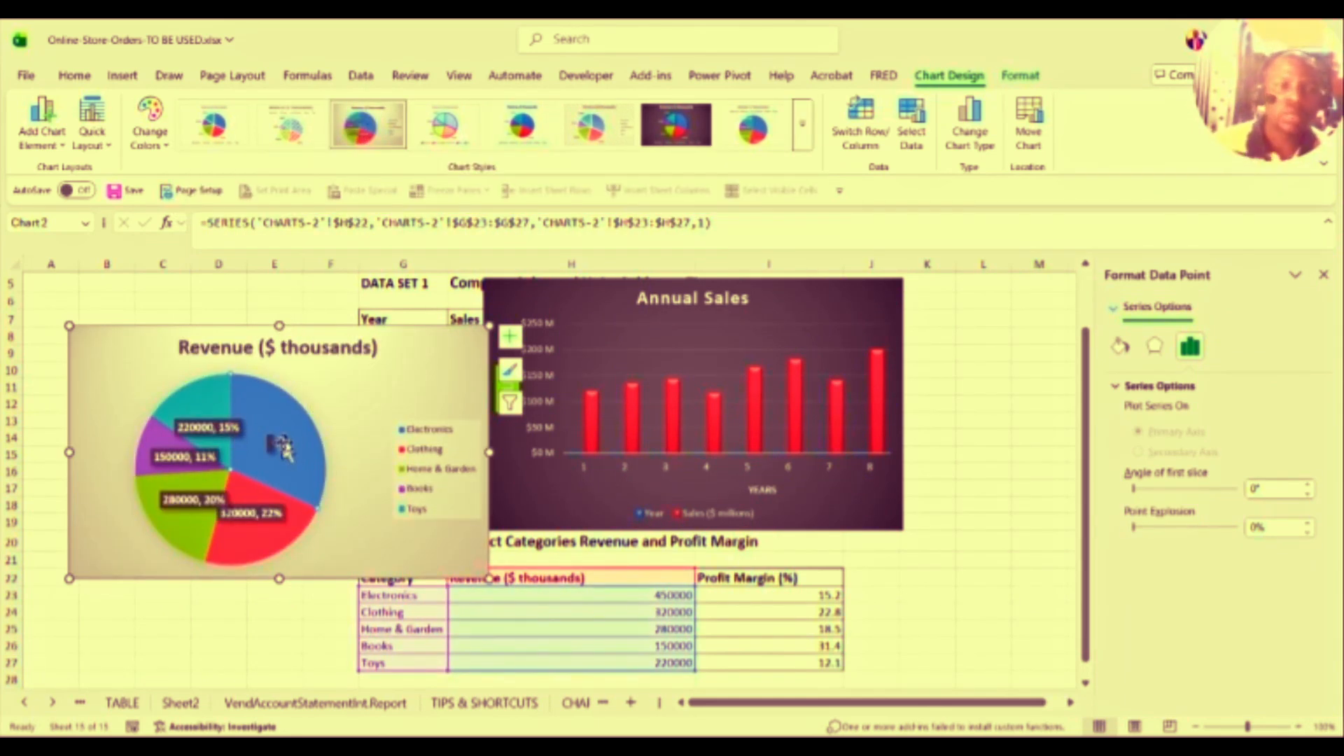
click(337, 402)
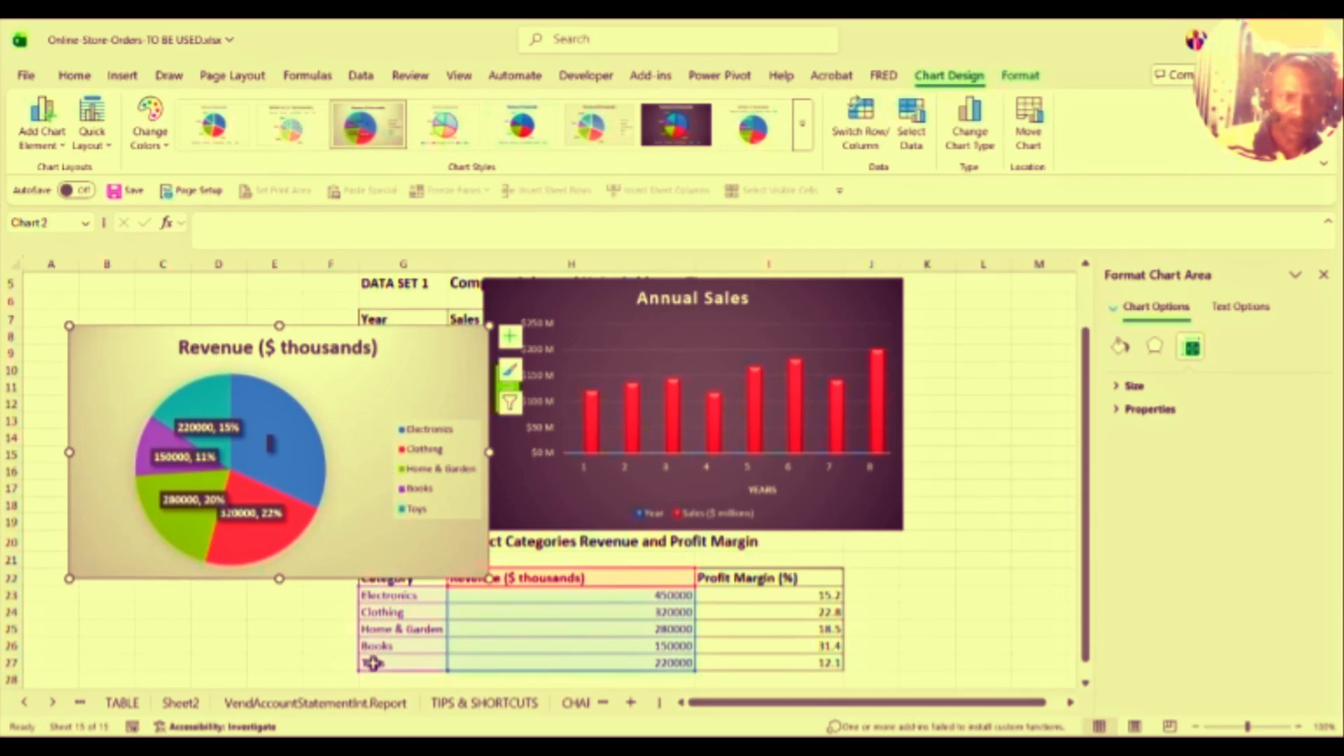
mouse_move(280, 462)
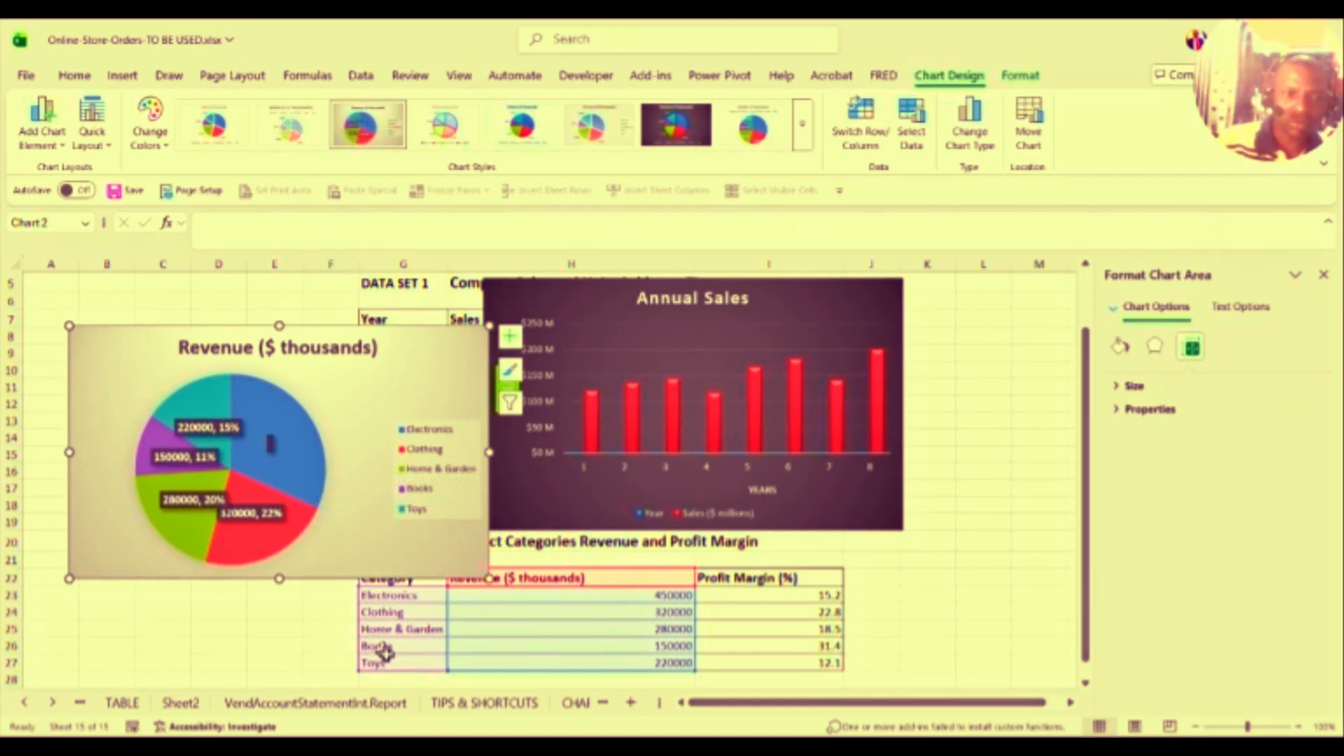
click(199, 627)
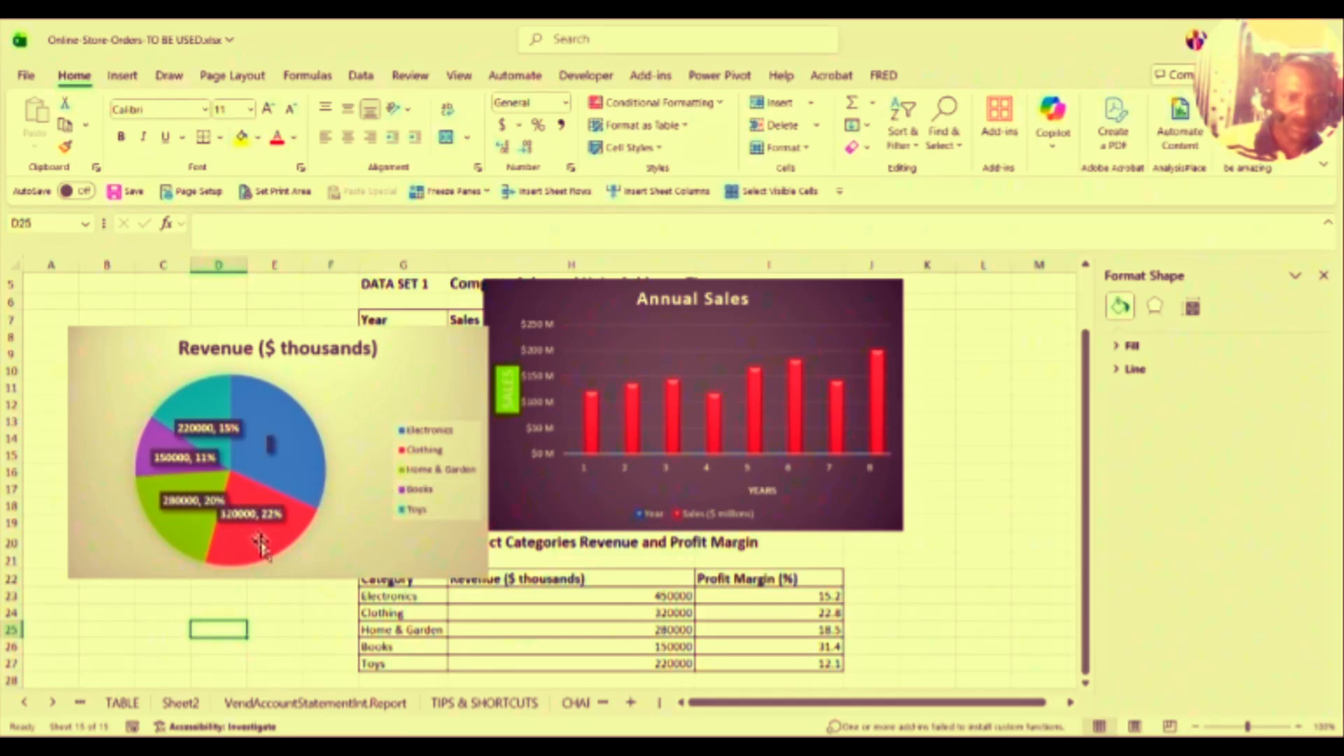
mouse_move(263, 545)
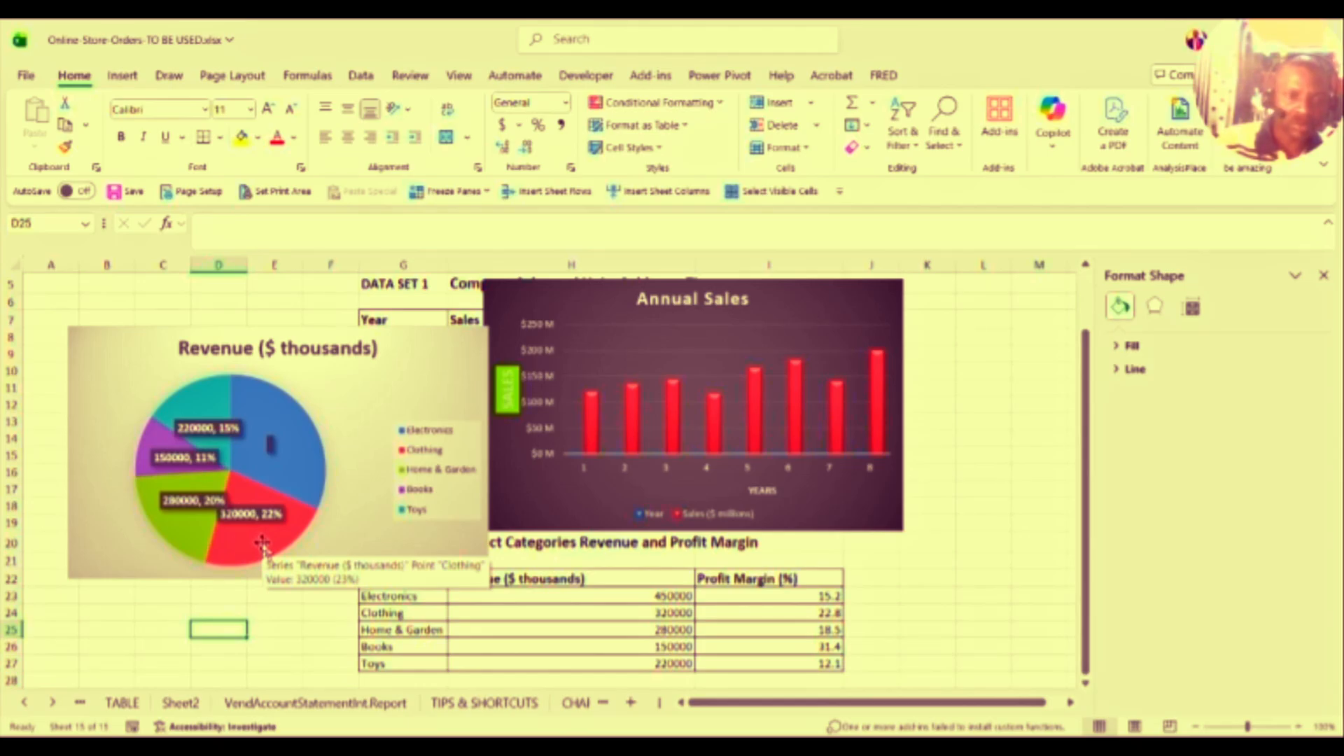
mouse_move(203, 535)
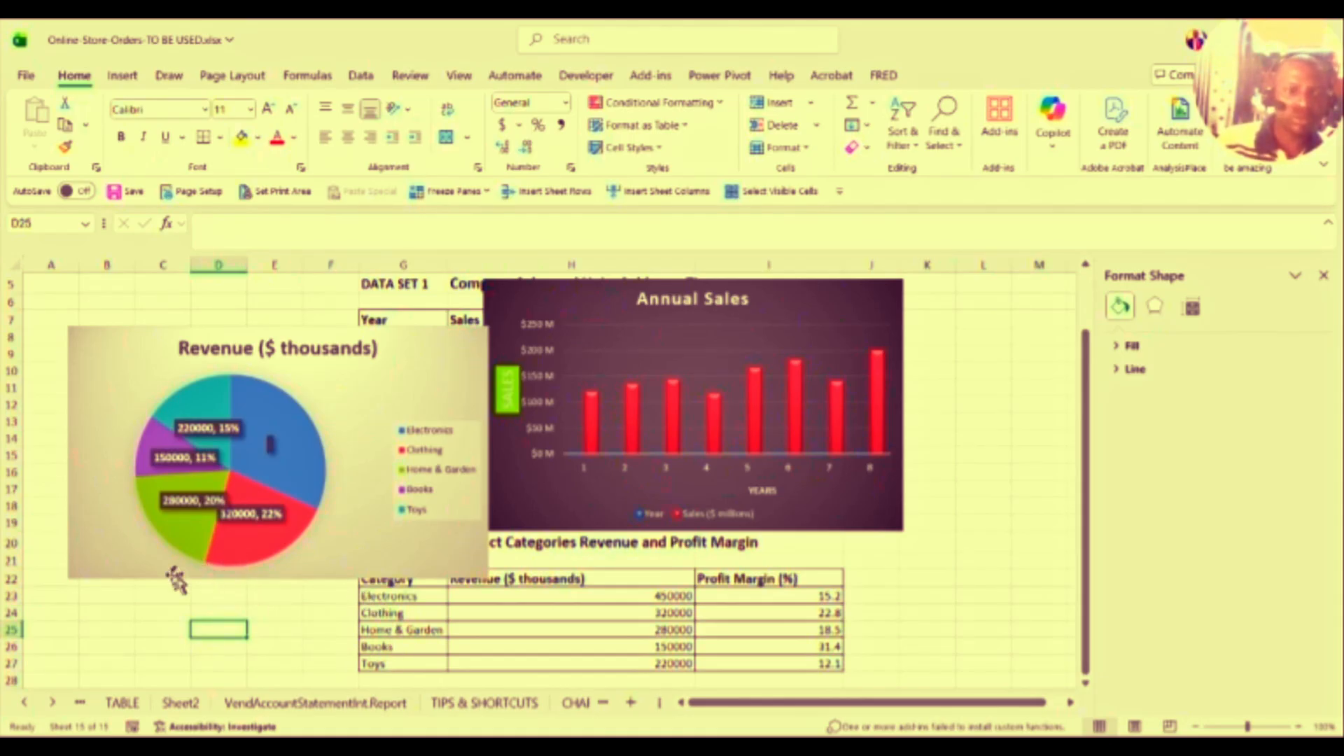
click(143, 613)
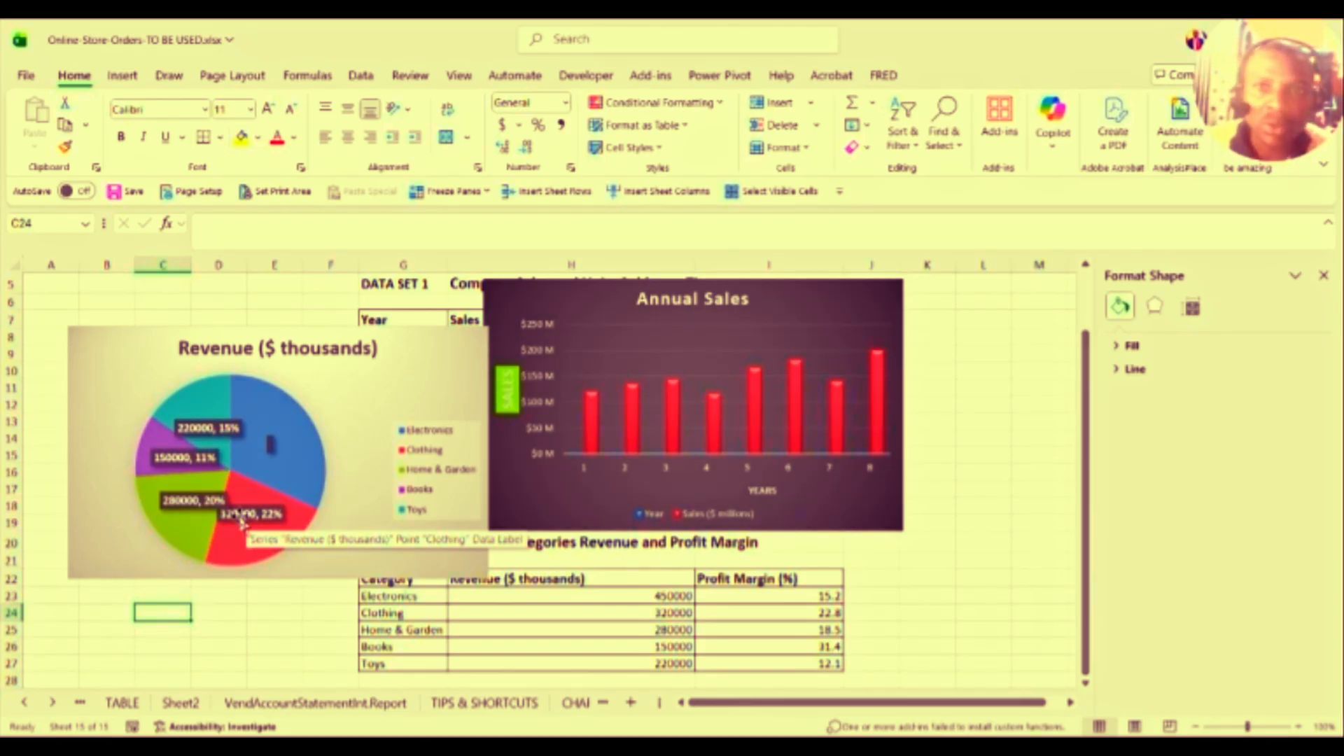
Step: Change the Revenue ($ thousands) pie's chart type to the Doughnut subtype under Pie
right_click(242, 522)
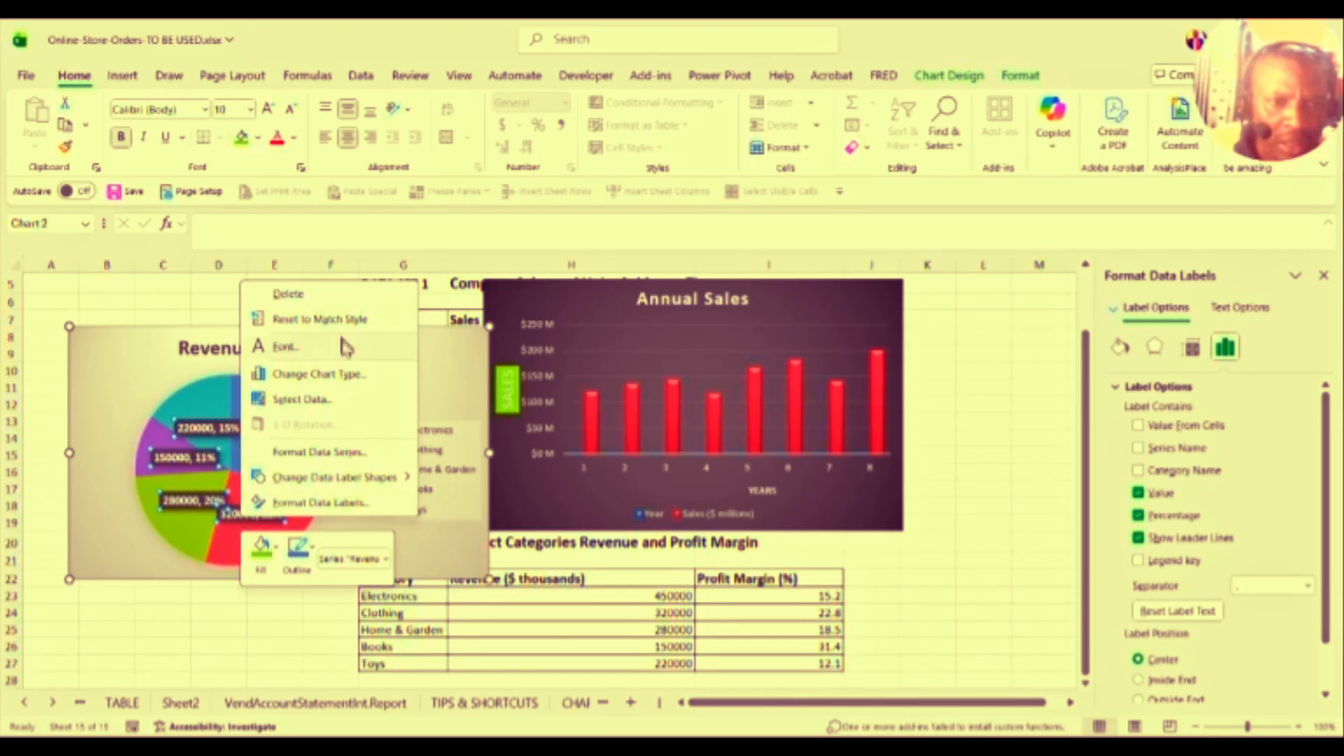
click(341, 379)
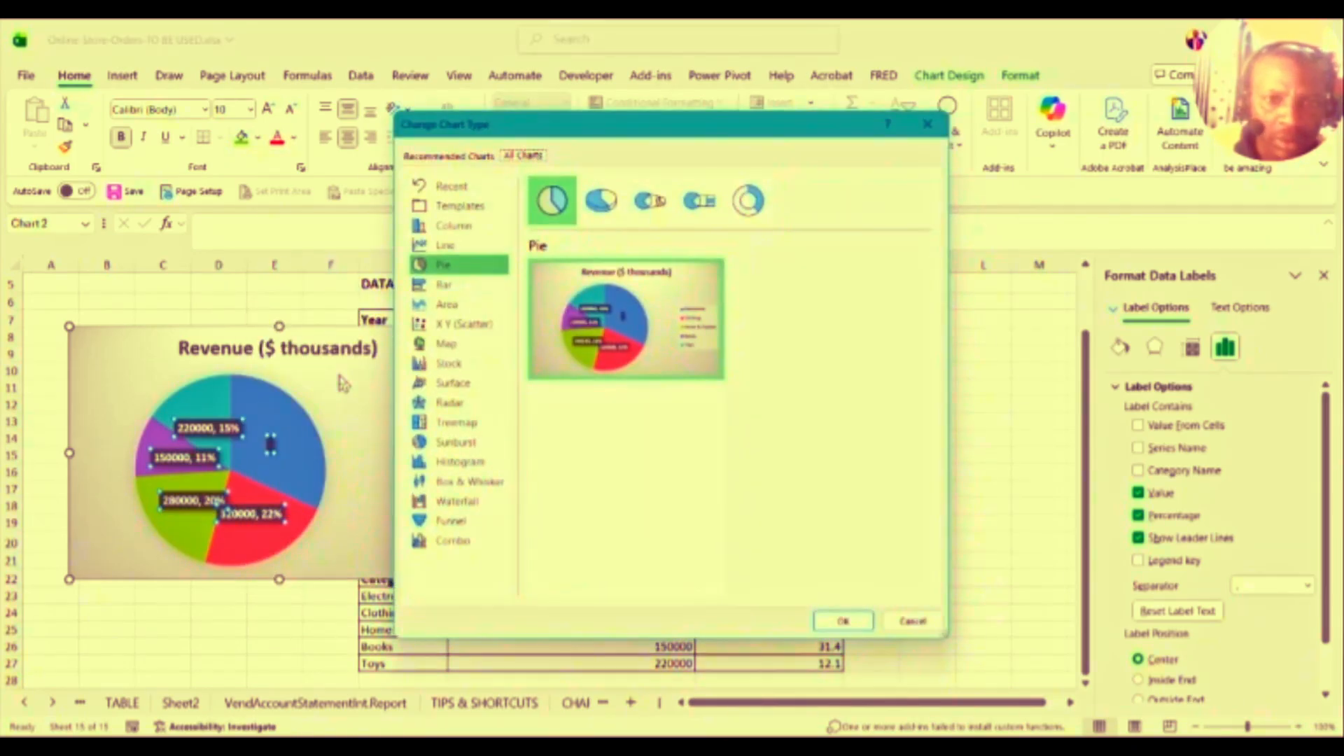
mouse_move(594, 301)
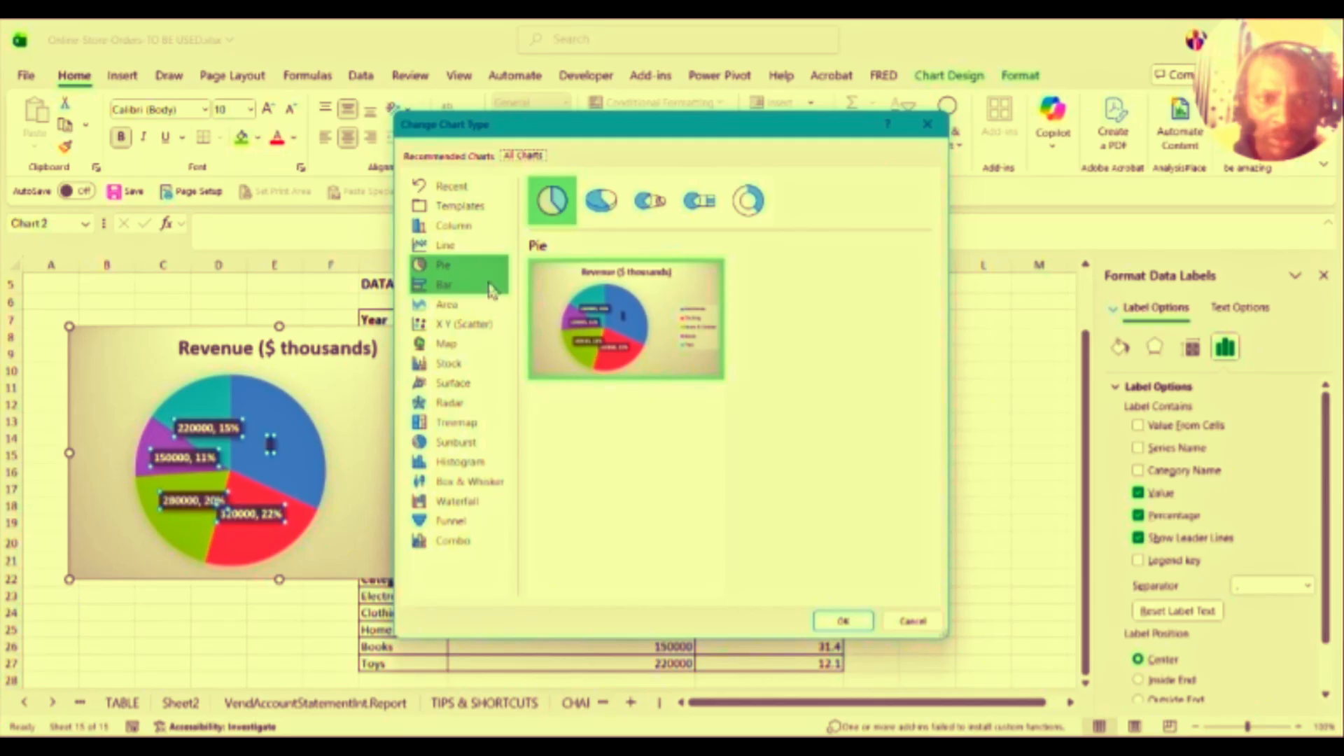
click(748, 201)
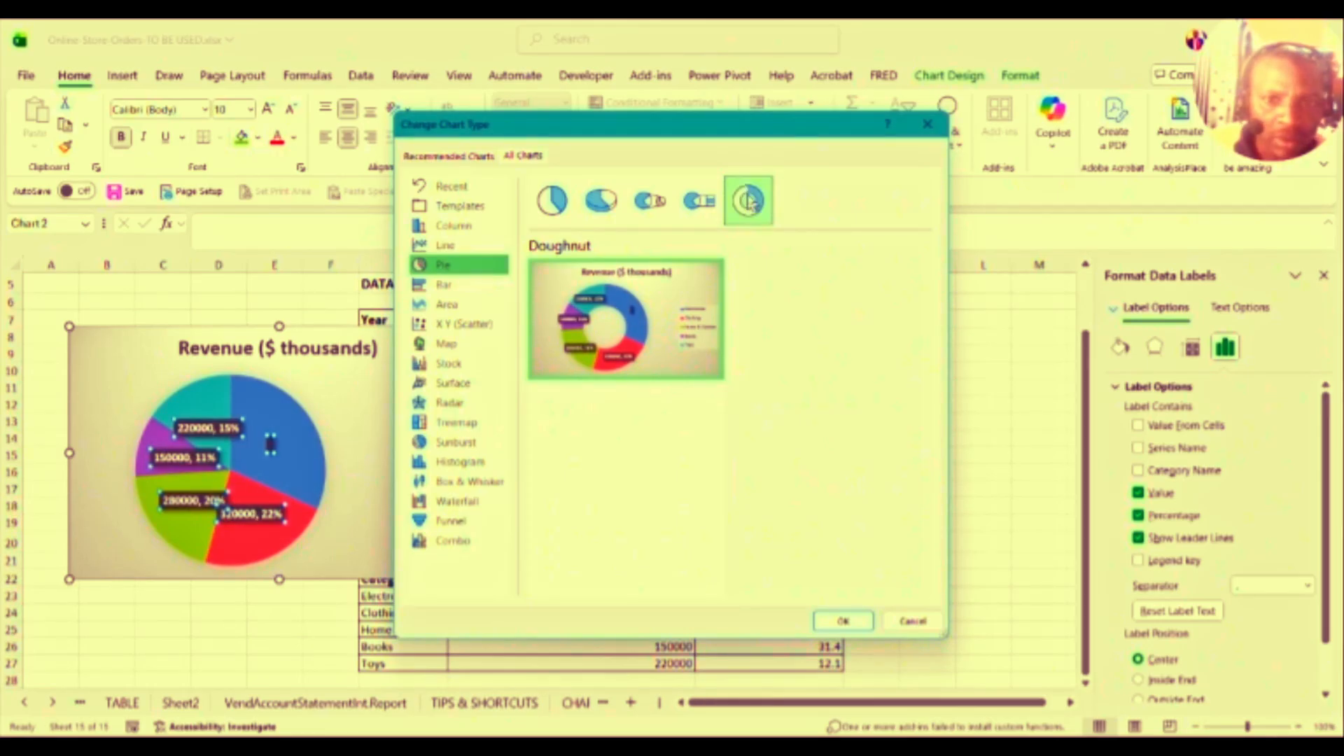
click(841, 620)
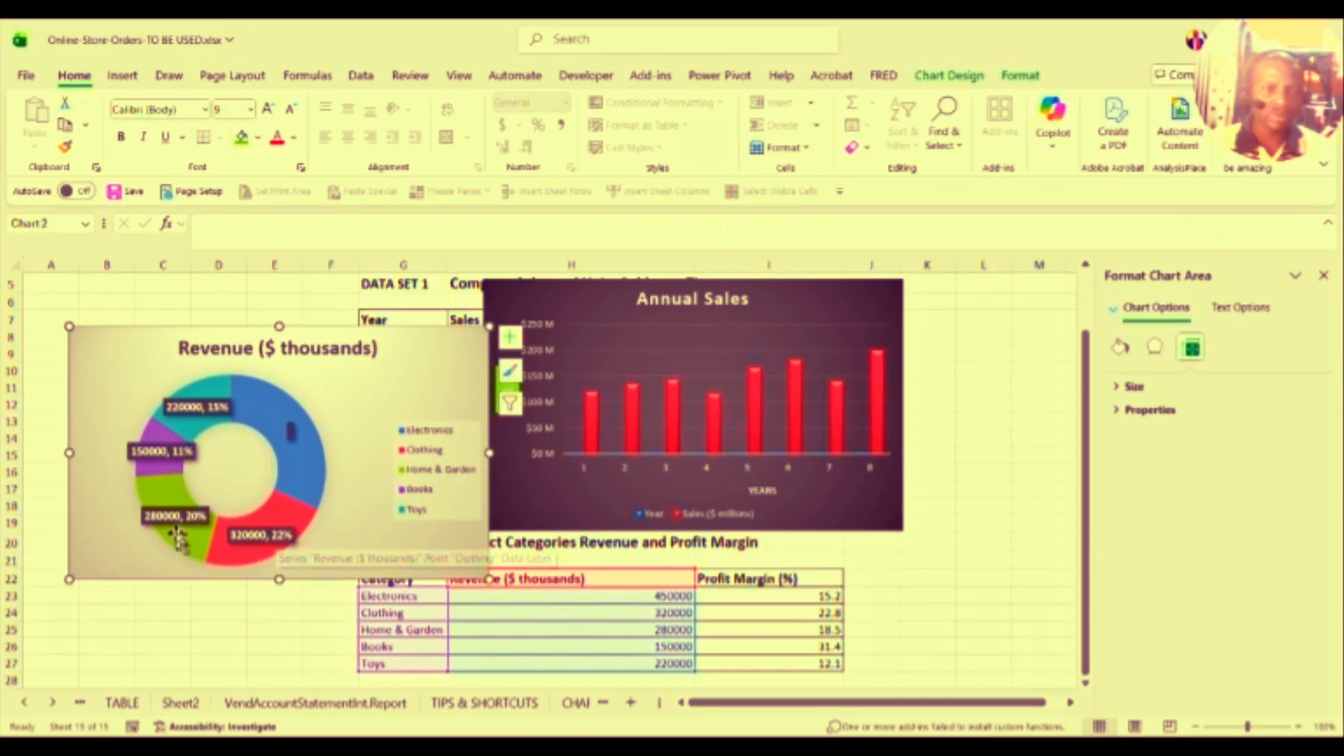
Step: Select the Revenue doughnut's data labels and open Format Data Labels for them
click(162, 451)
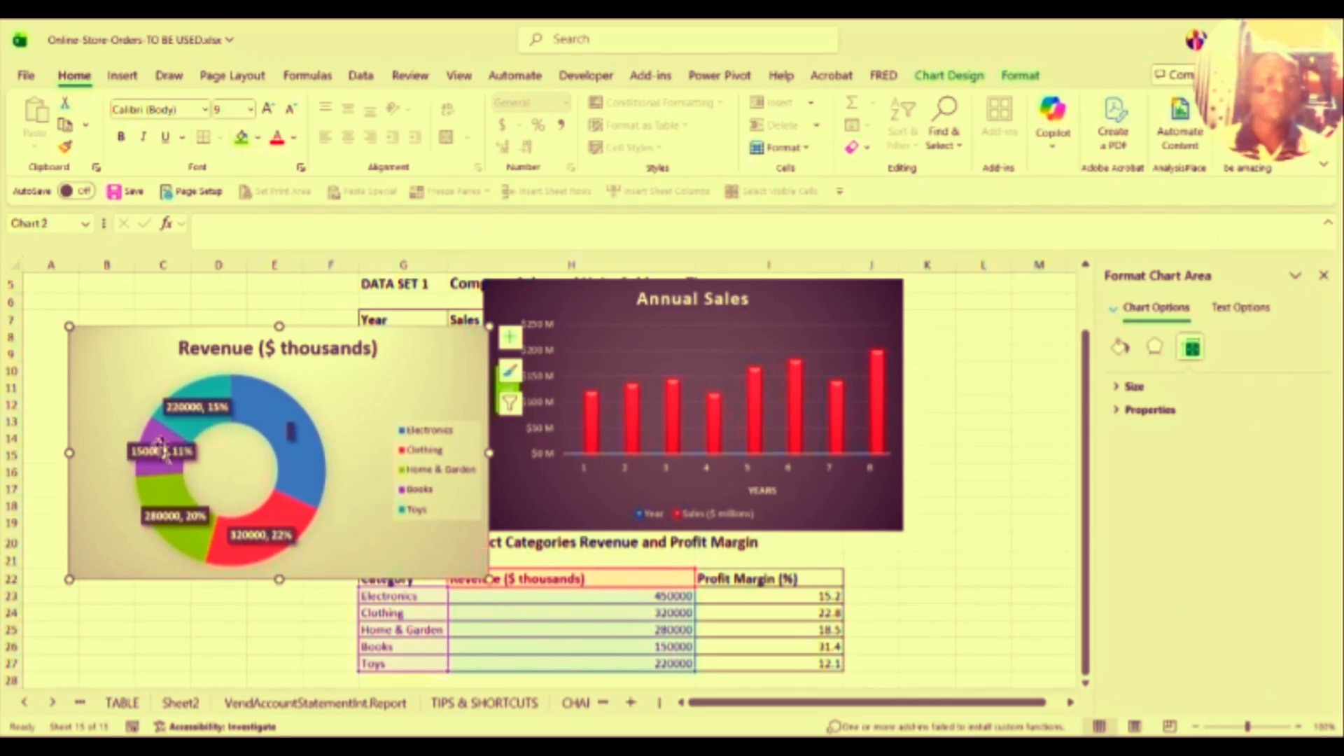
click(289, 428)
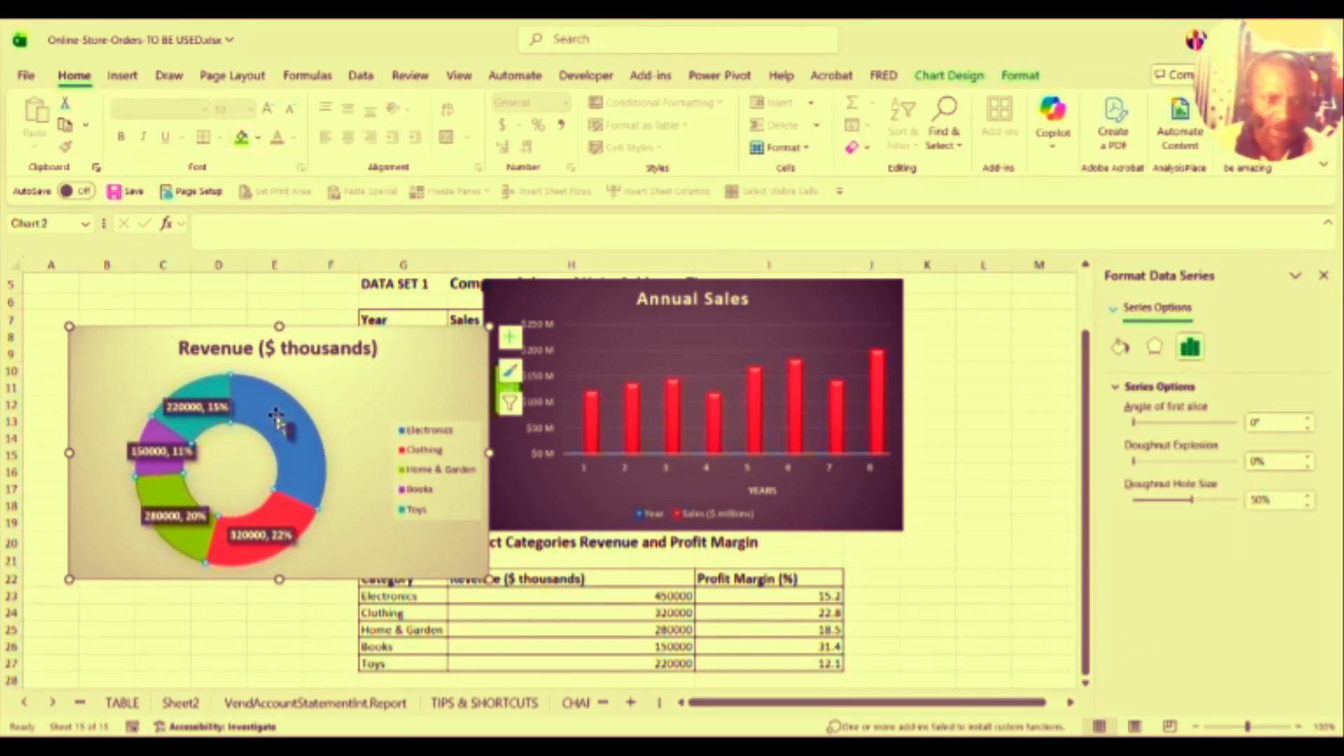
click(204, 418)
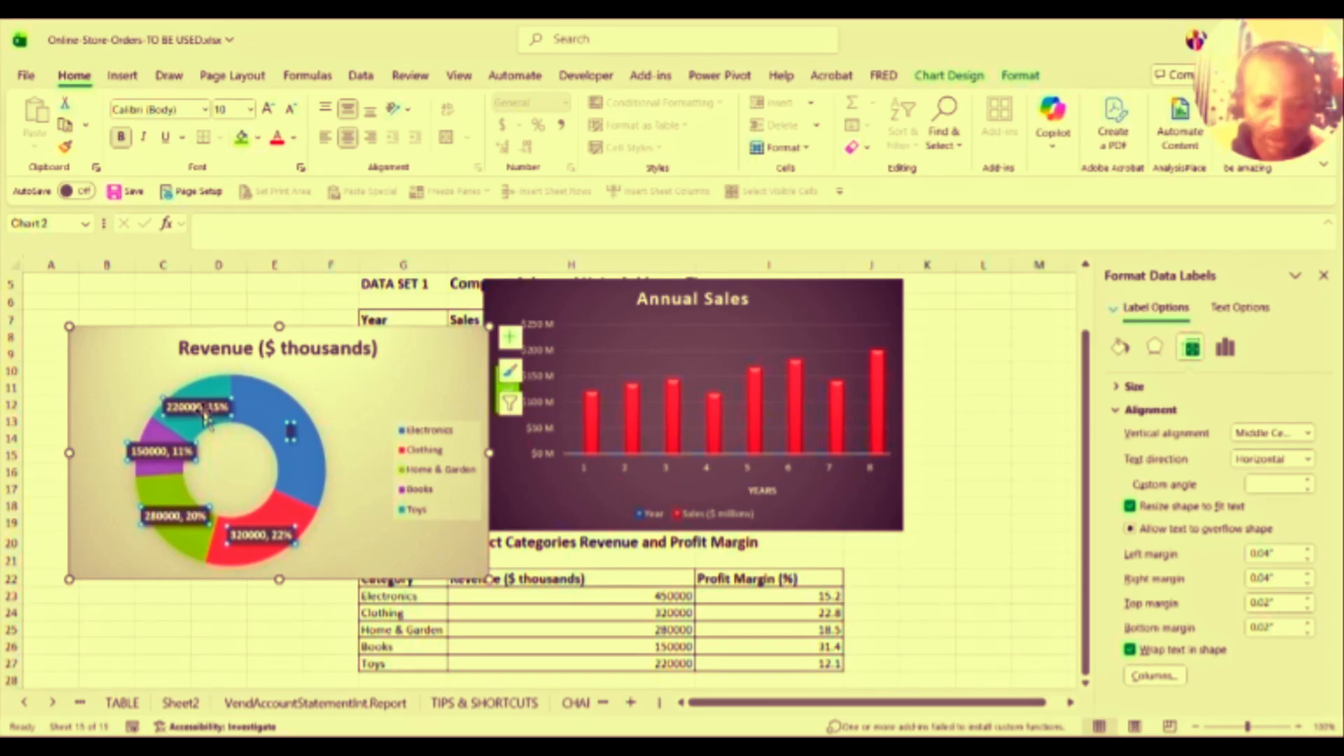
right_click(206, 418)
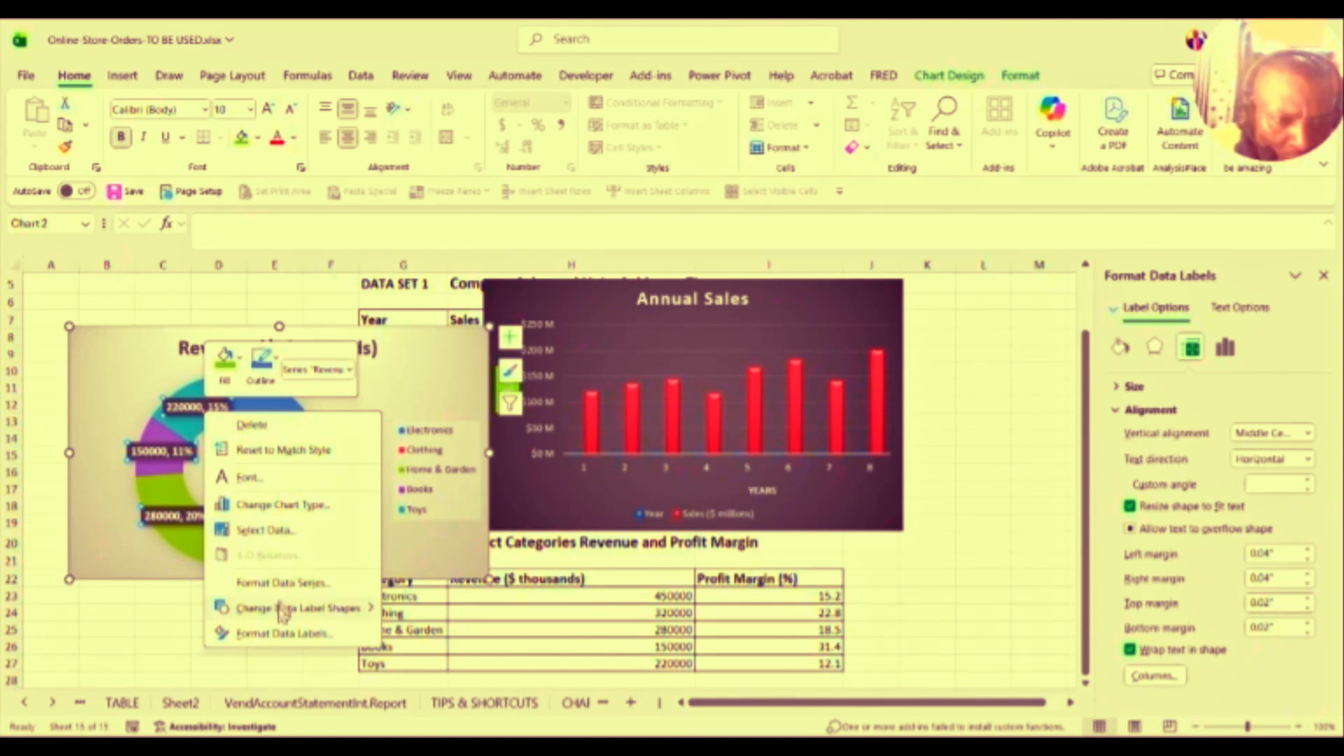
click(275, 633)
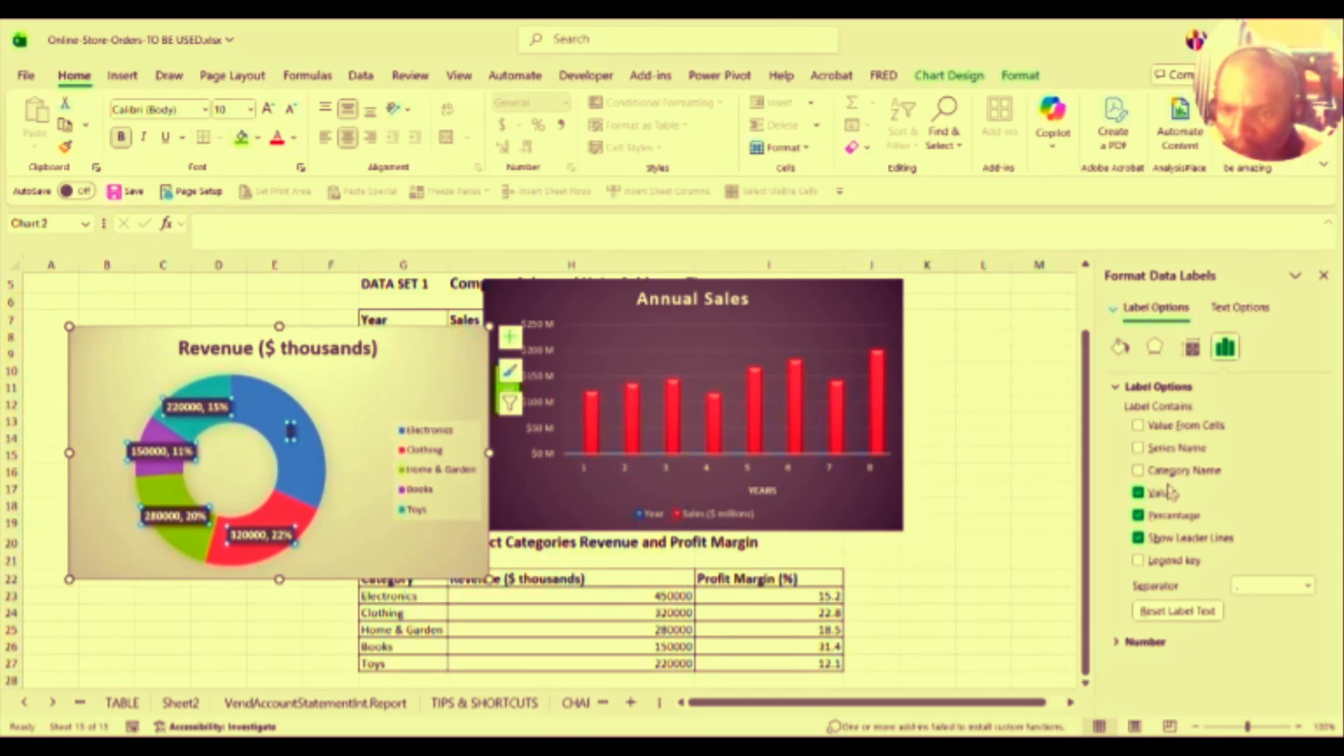
Step: Keep the comma label separator and set the doughnut labels' number category to Custom, showing decimals like 0.23
click(1306, 588)
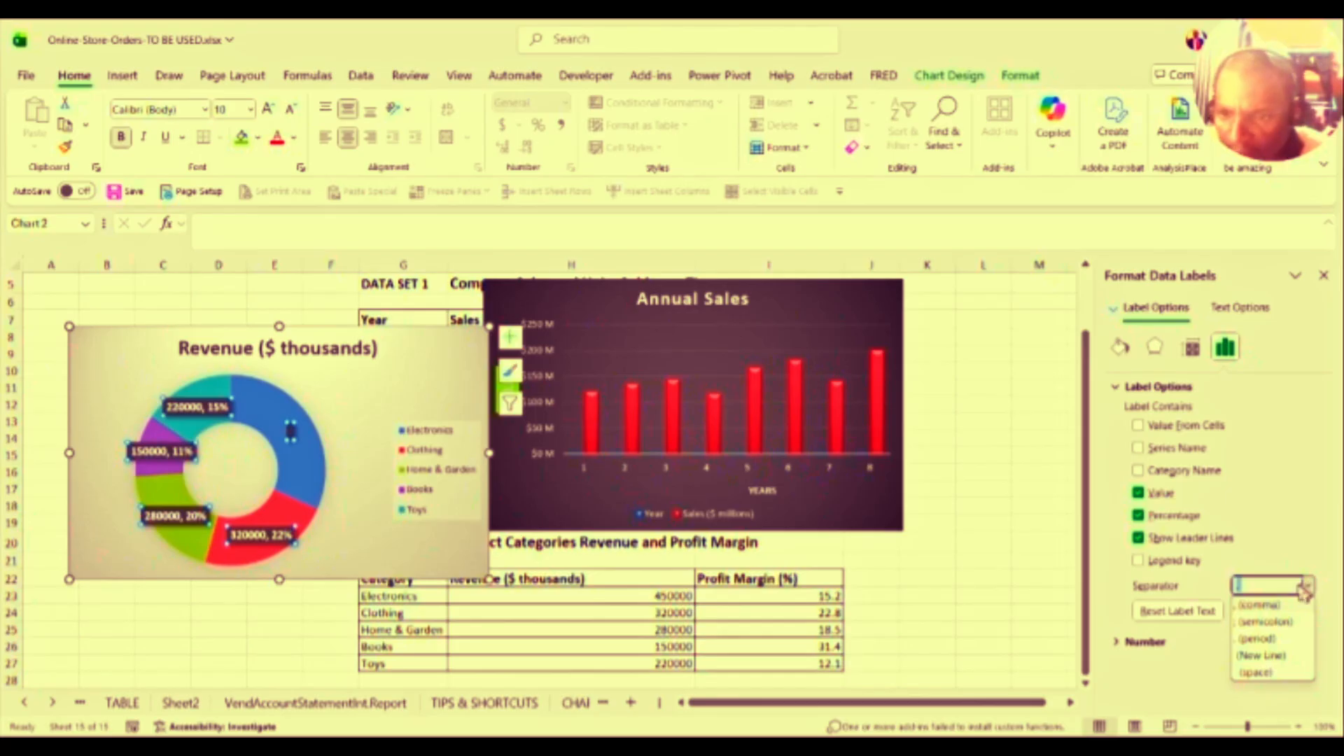
click(1268, 606)
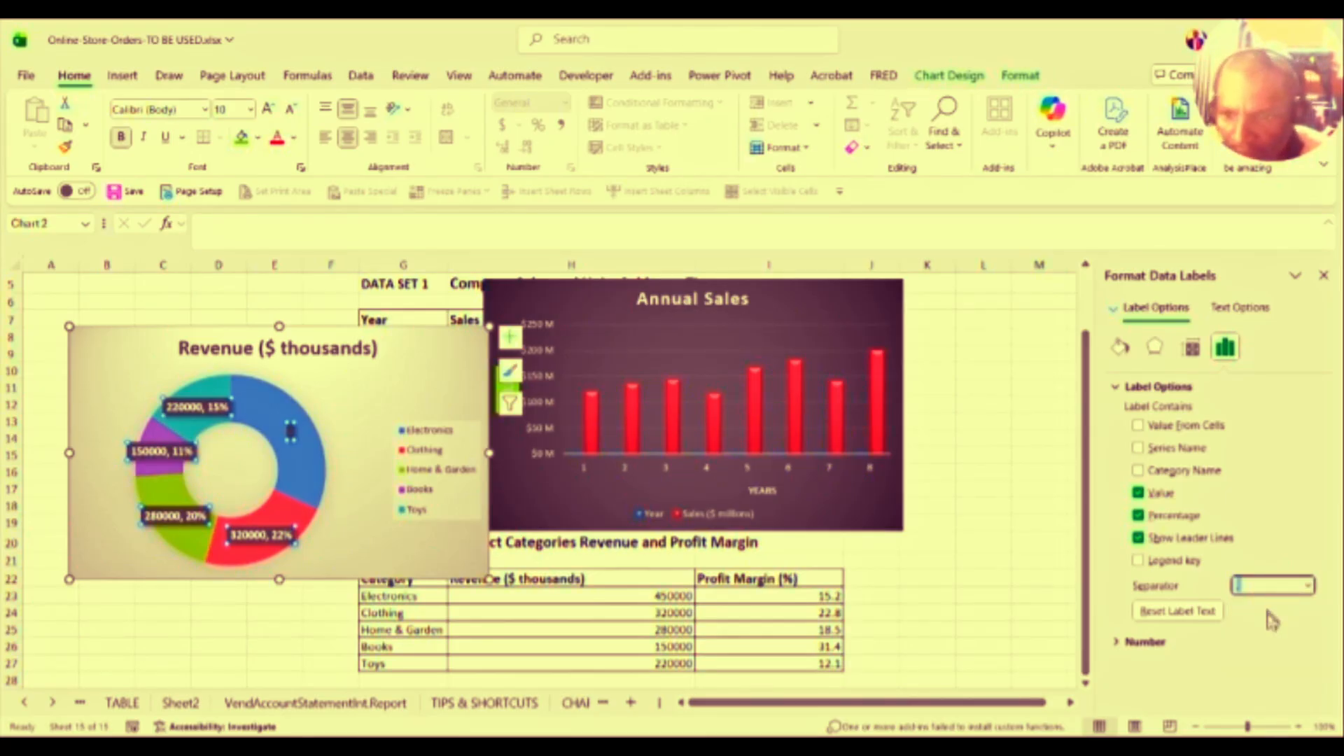
click(1118, 646)
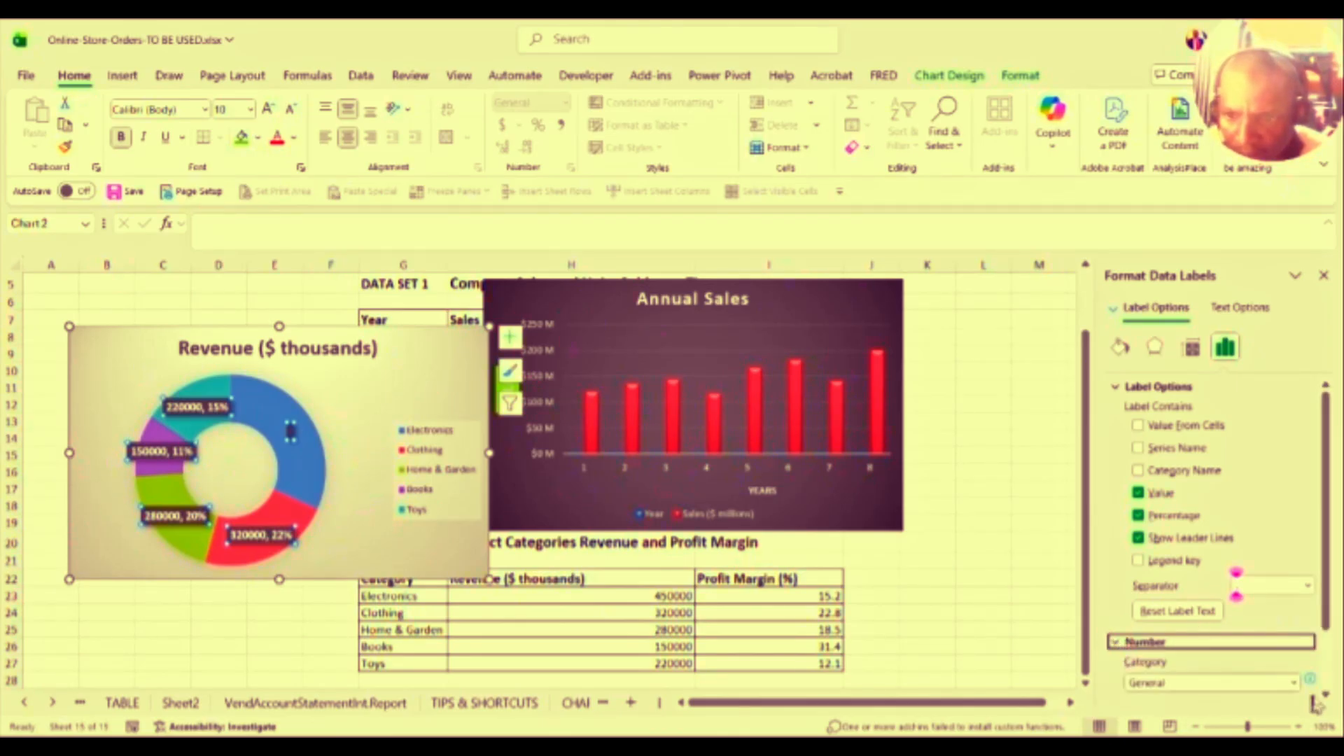
click(1295, 684)
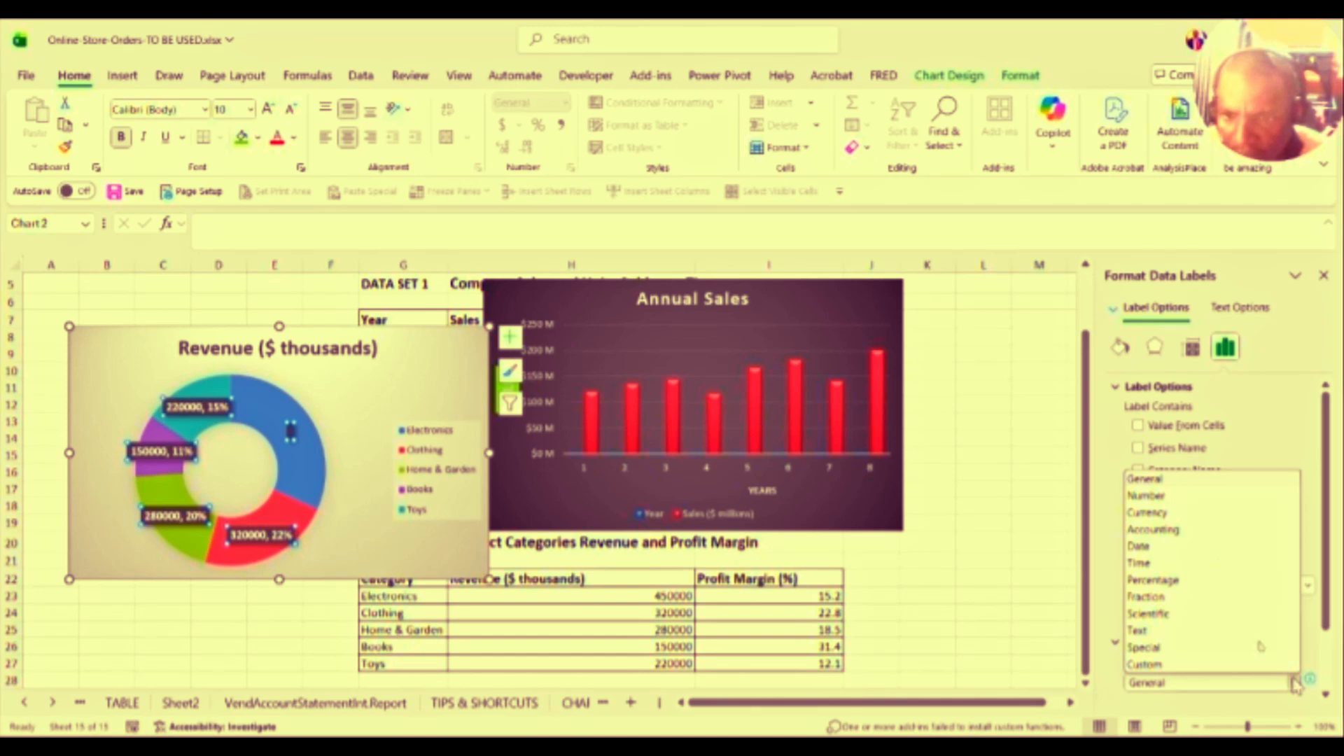
click(1140, 496)
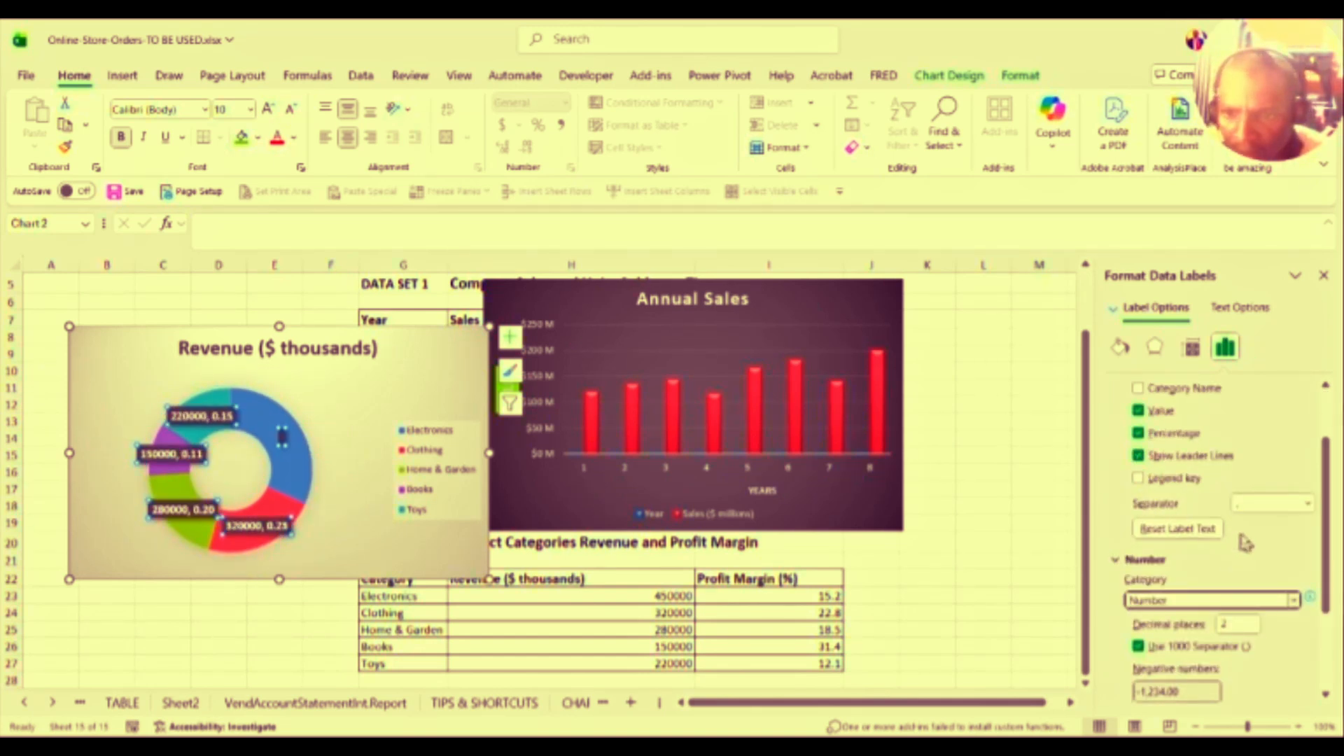
click(1296, 602)
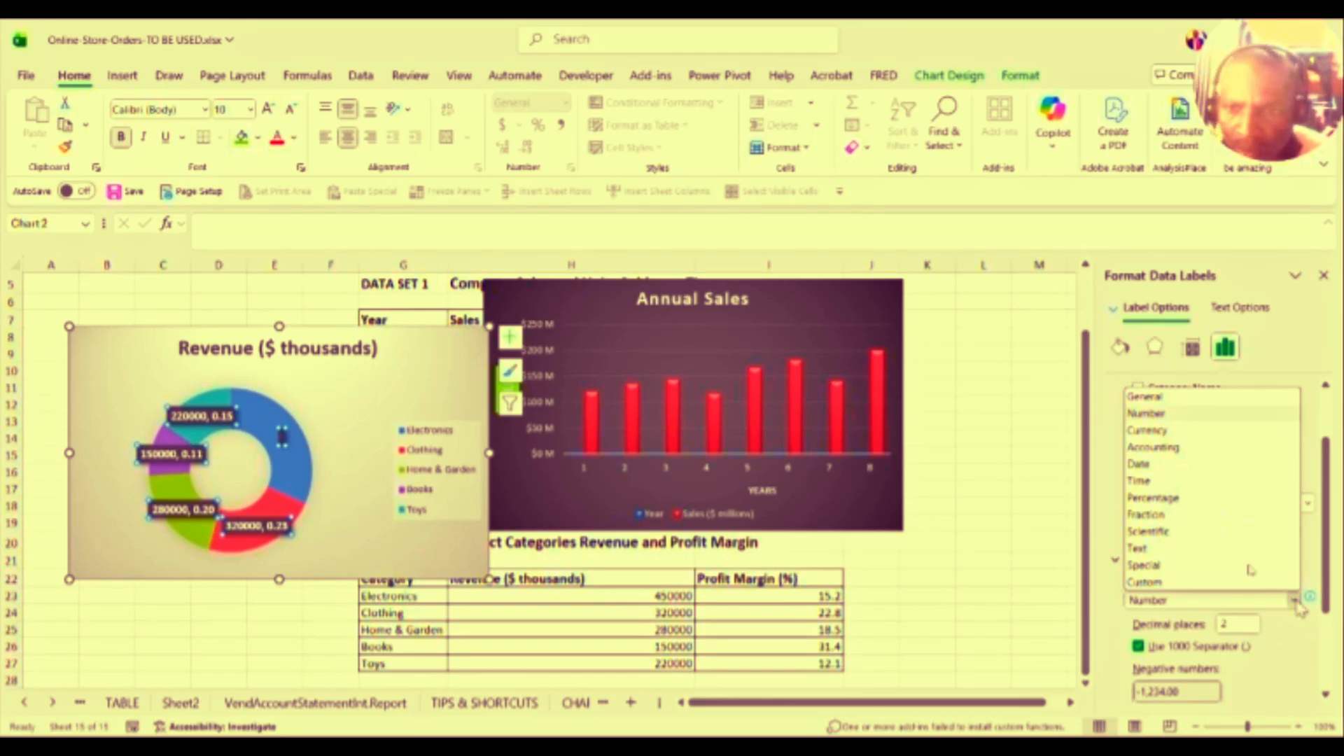
click(1223, 582)
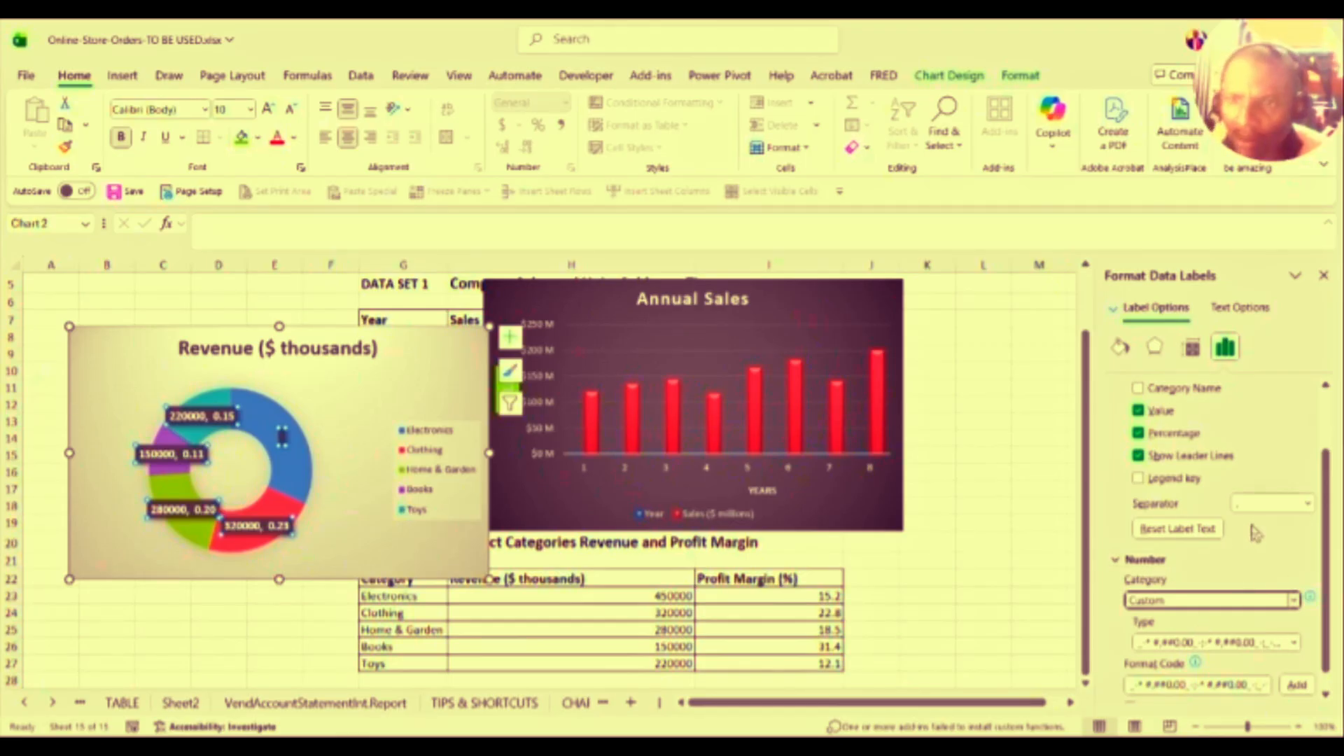
click(1323, 277)
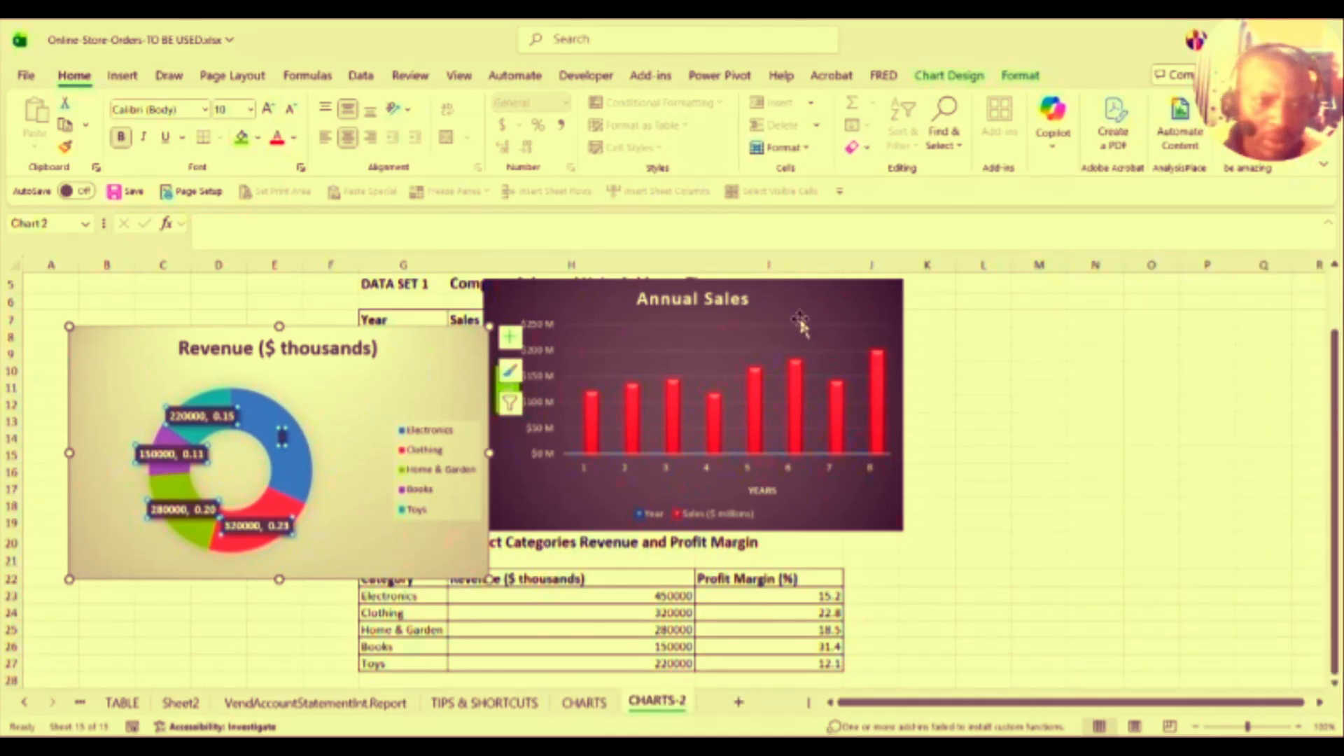
click(173, 453)
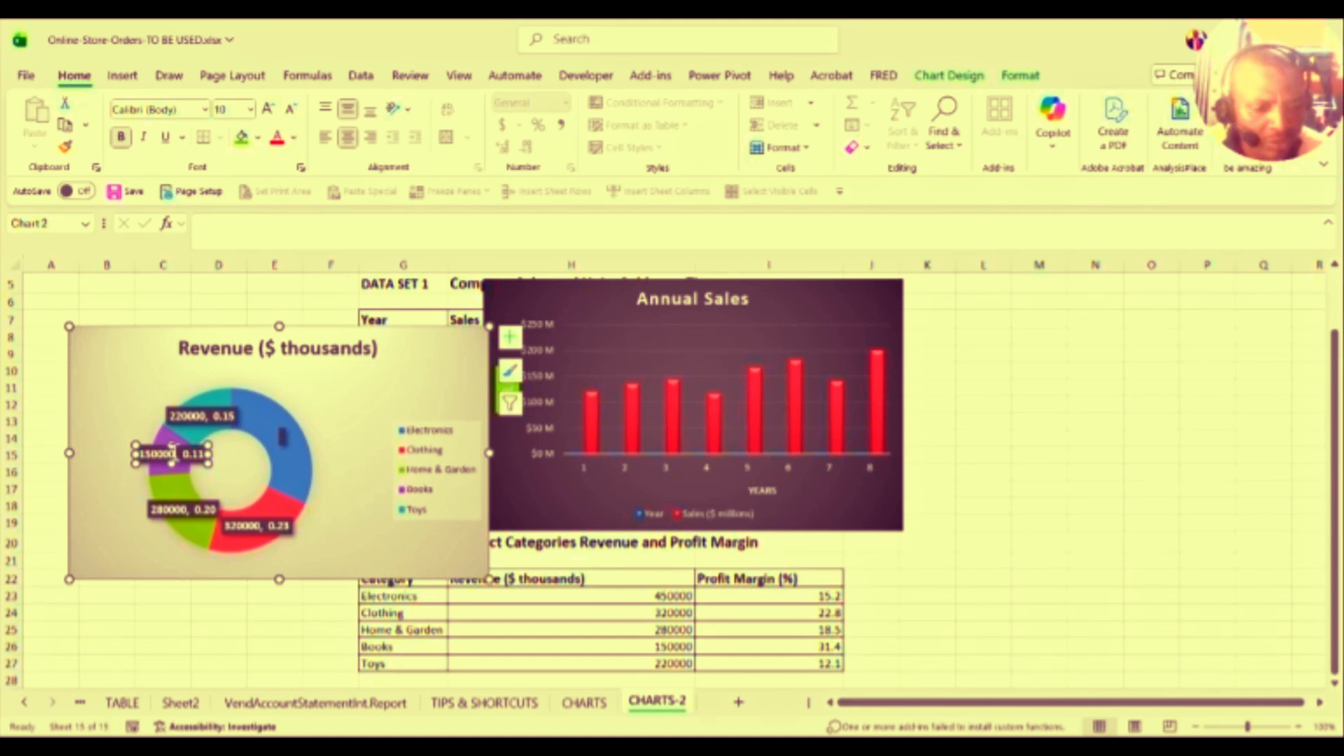
double_click(172, 451)
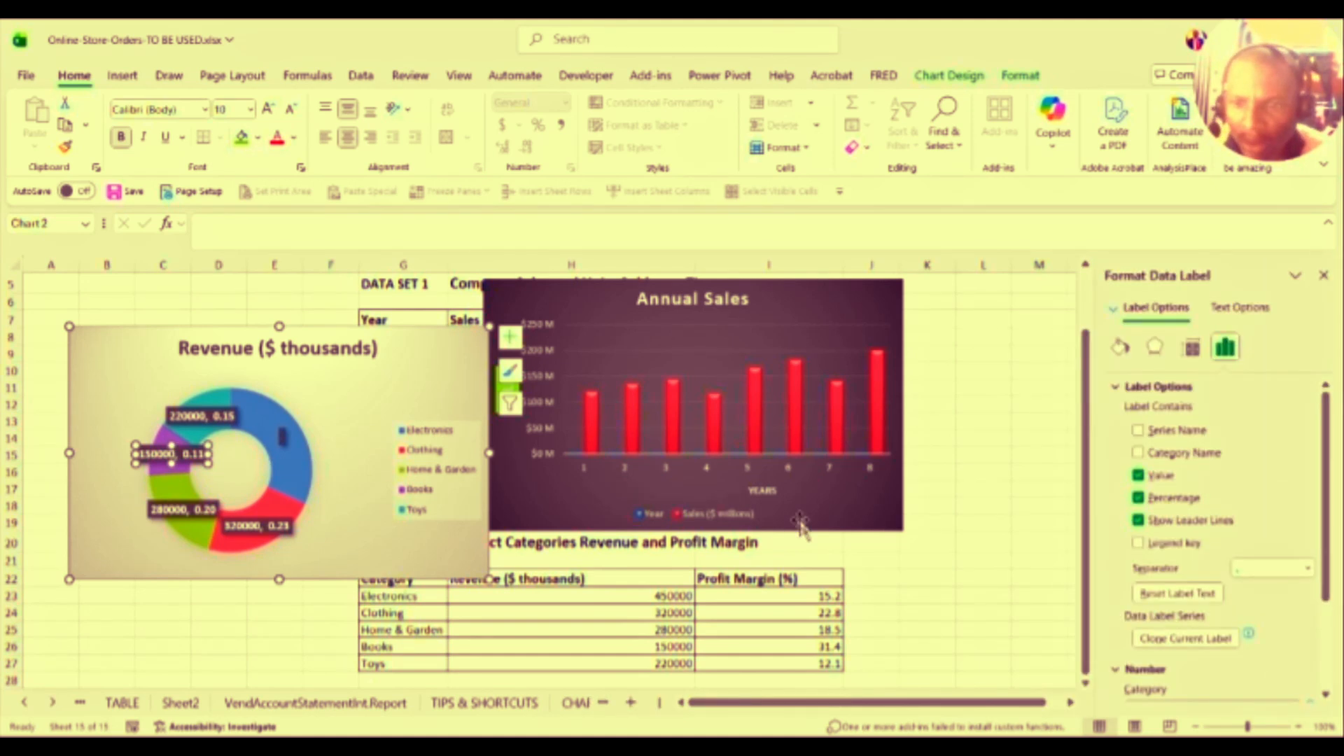
drag(1320, 575, 1327, 693)
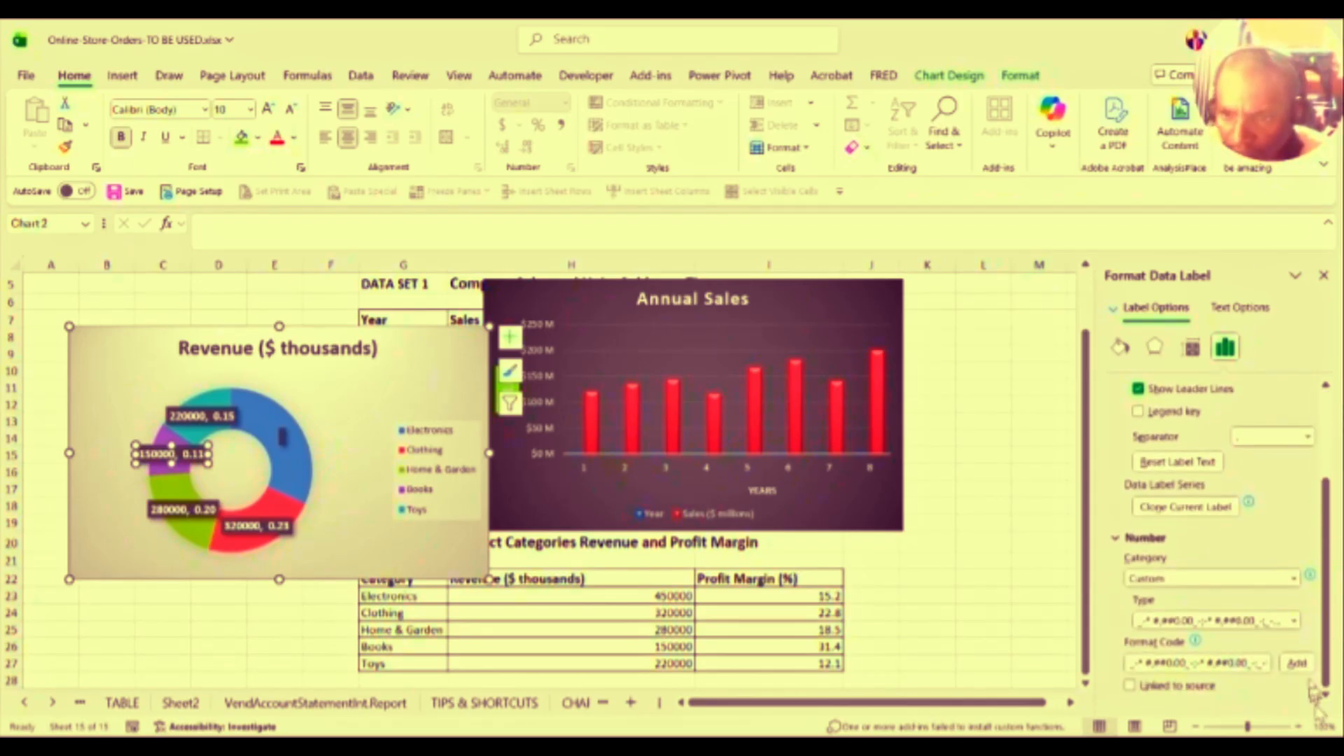
click(1295, 581)
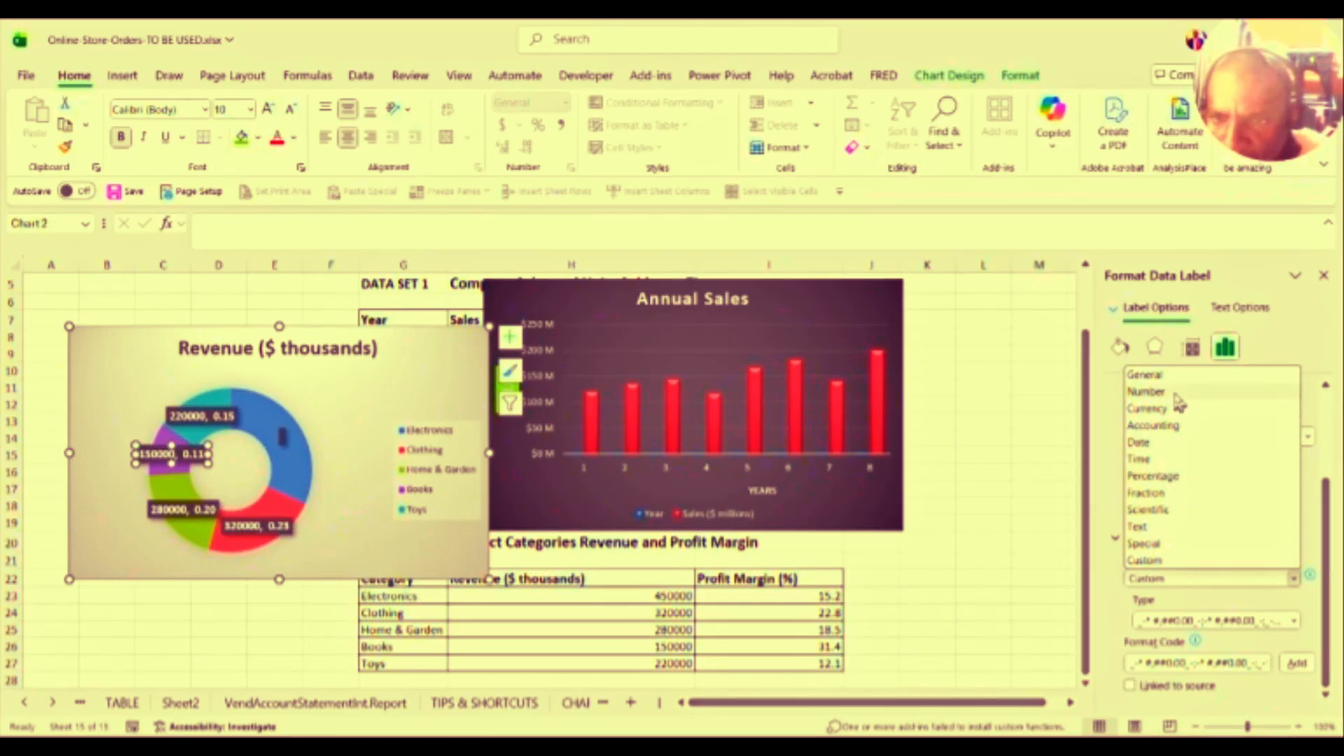
click(1176, 427)
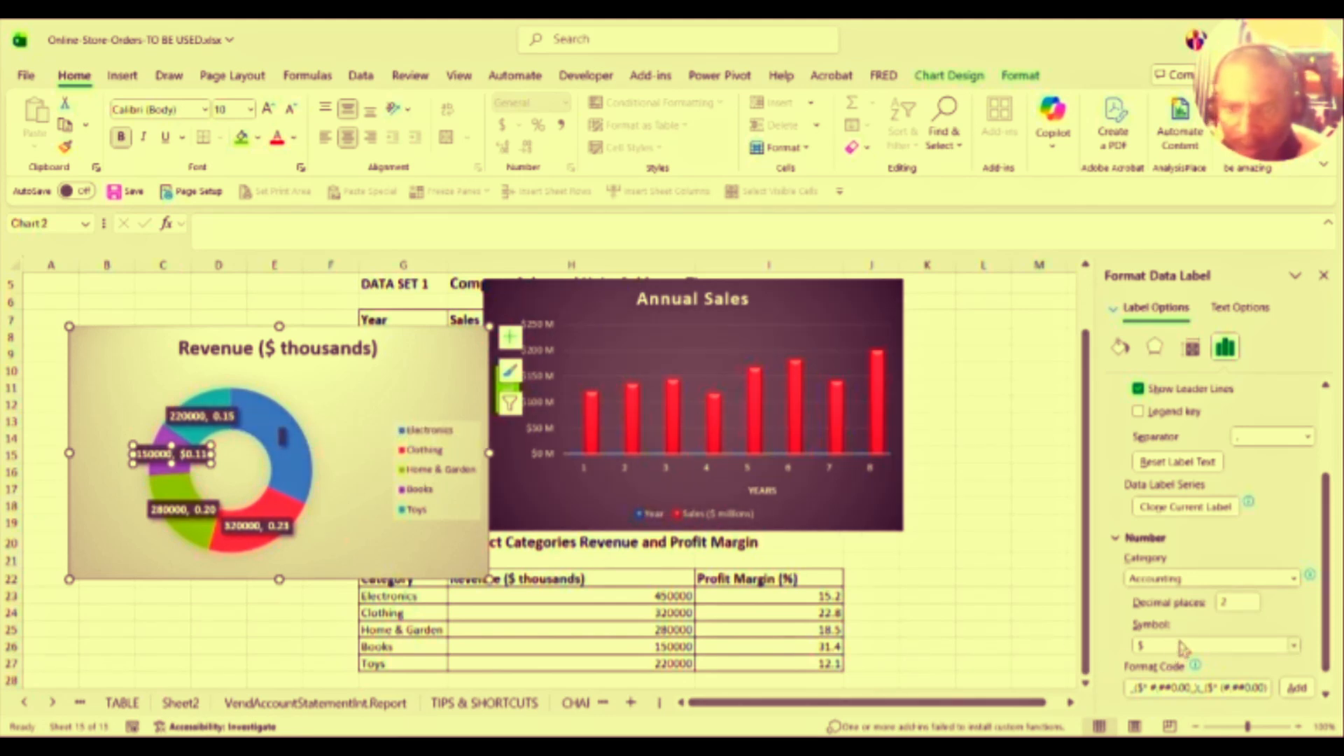
key(ctrl+z)
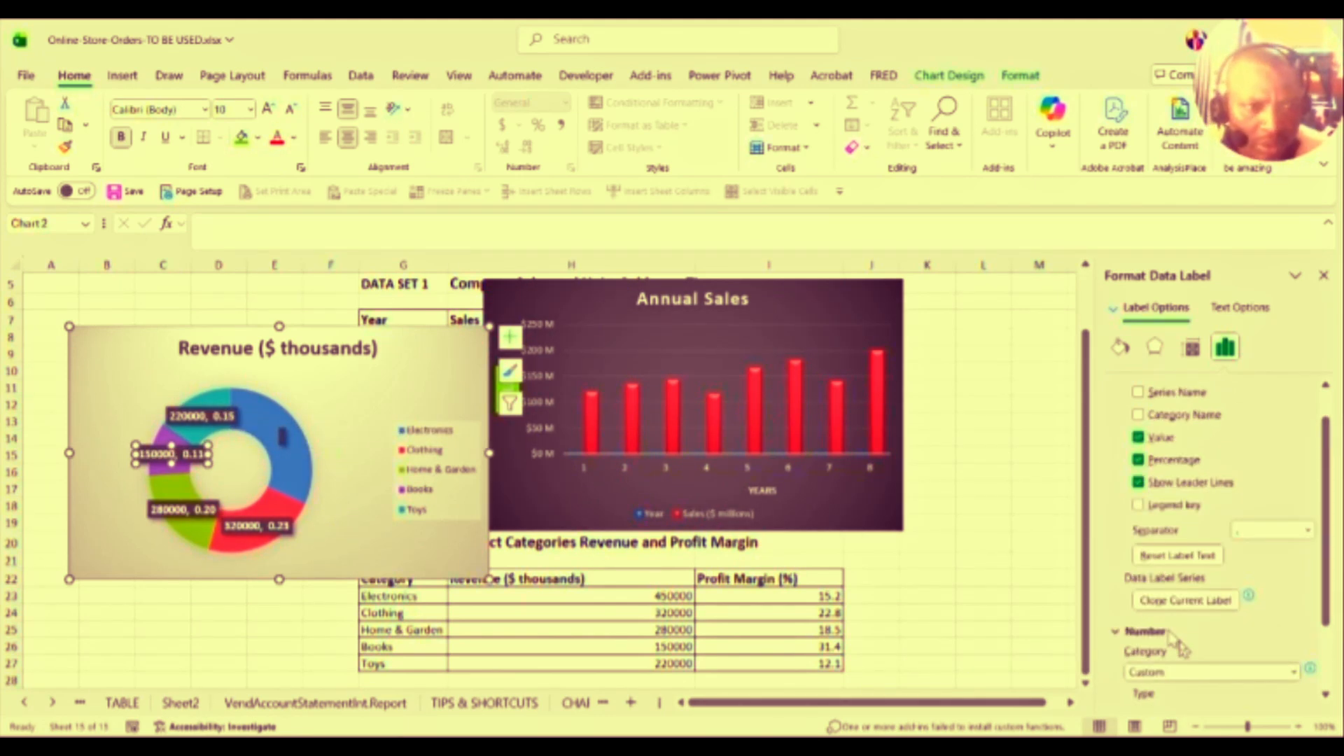
key(ctrl+z)
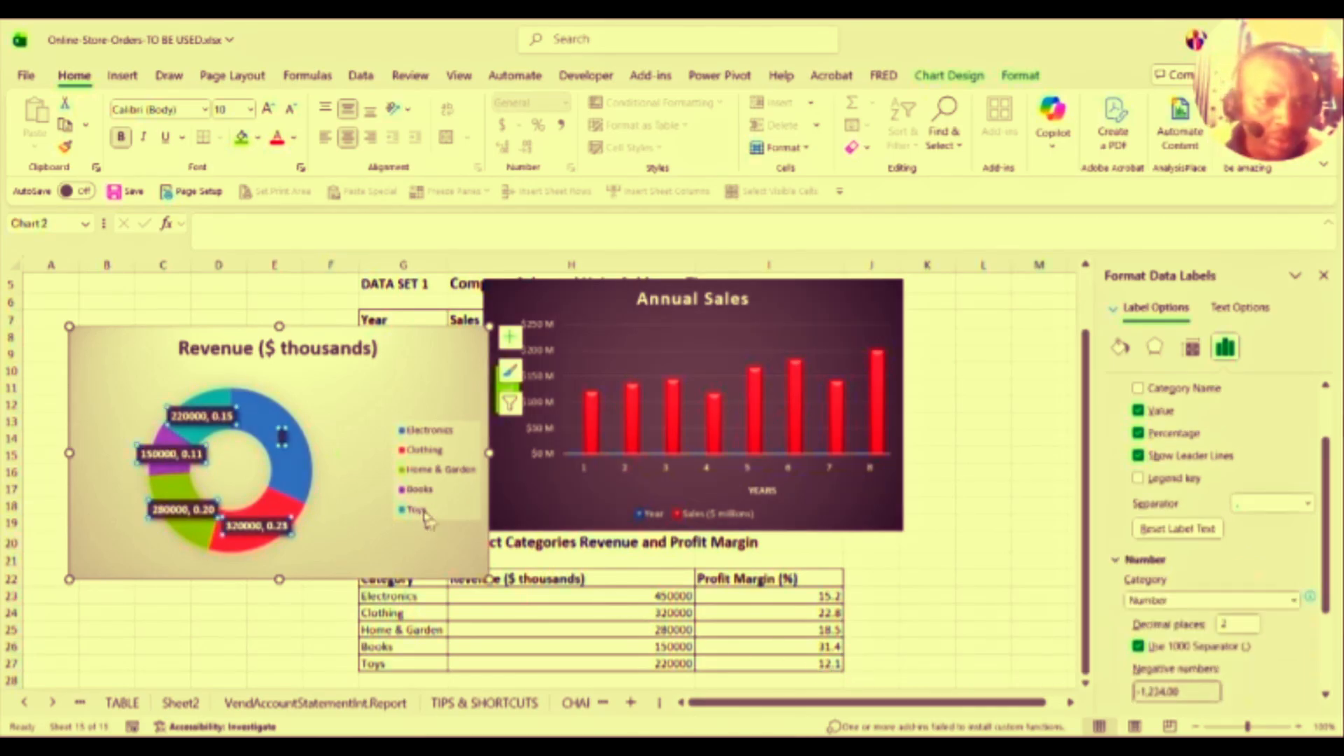
click(354, 465)
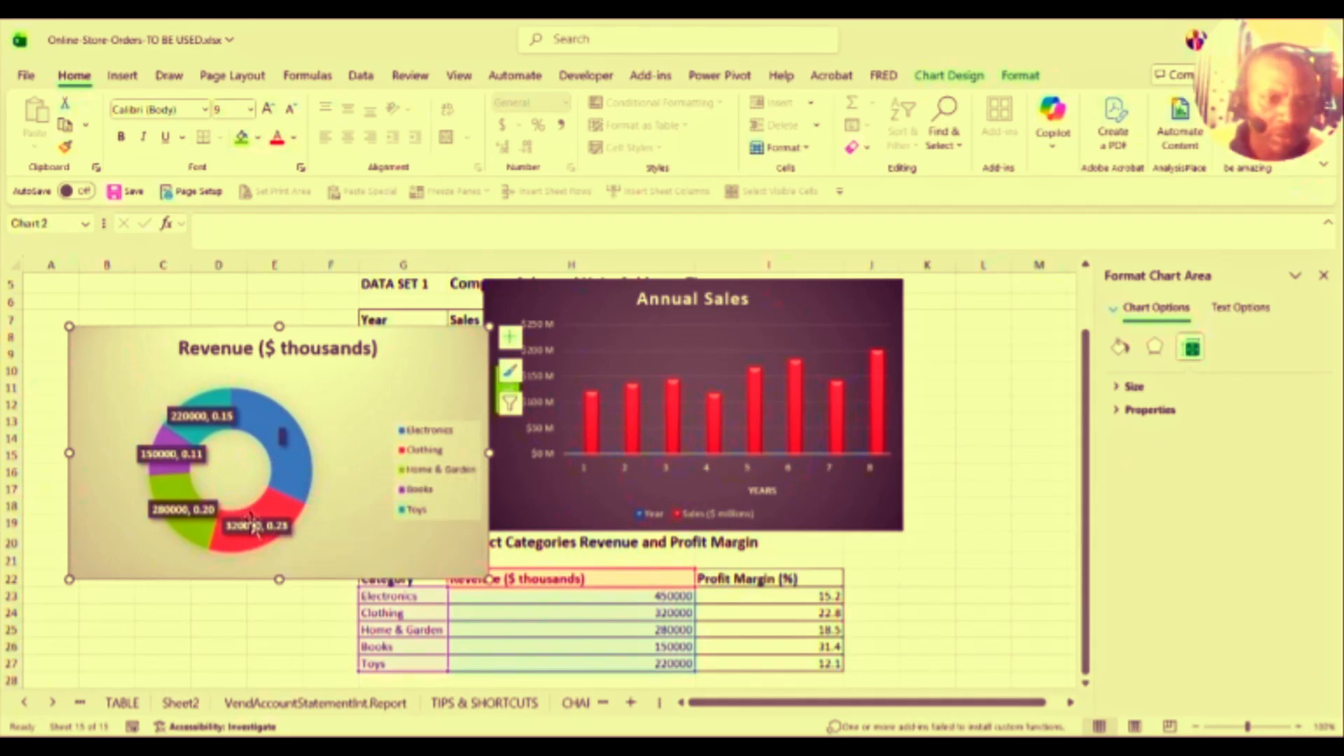
Step: Inspect the doughnut's labels, series and Electronics slice, opening the data label formatting settings
click(253, 527)
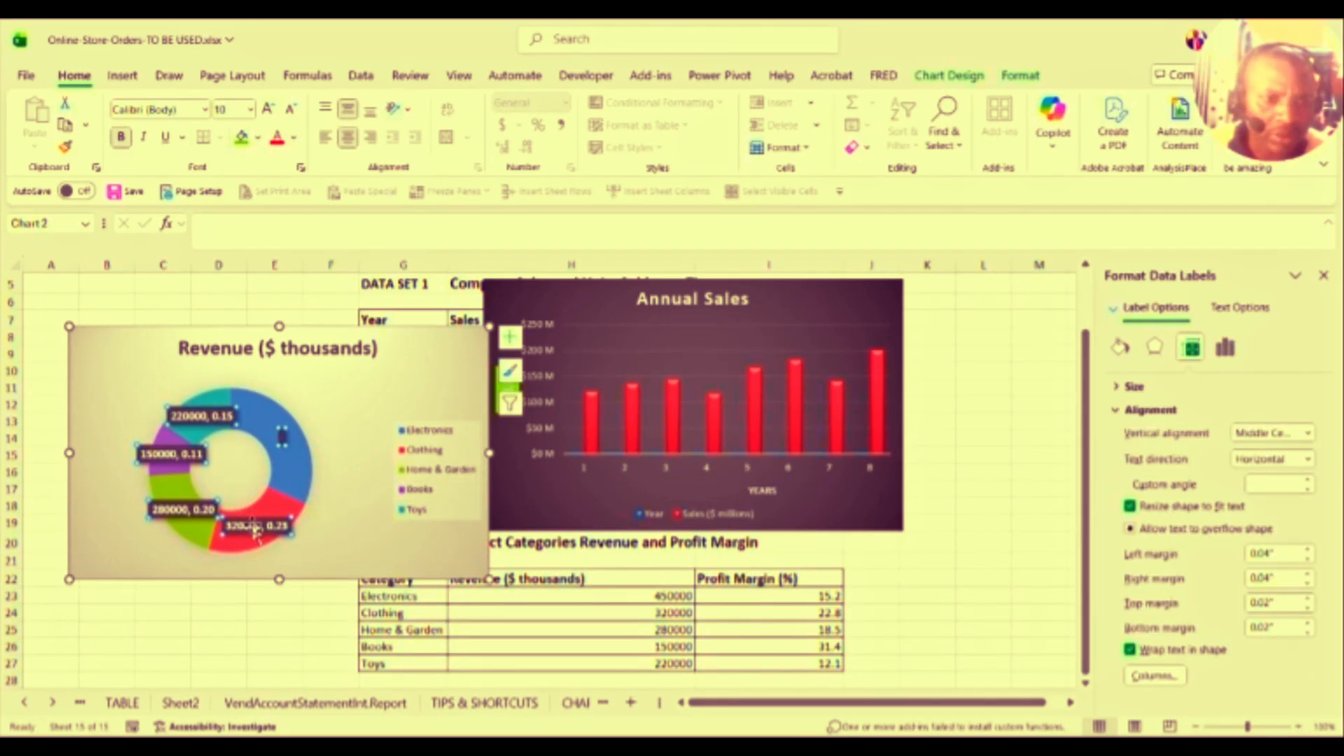
click(291, 467)
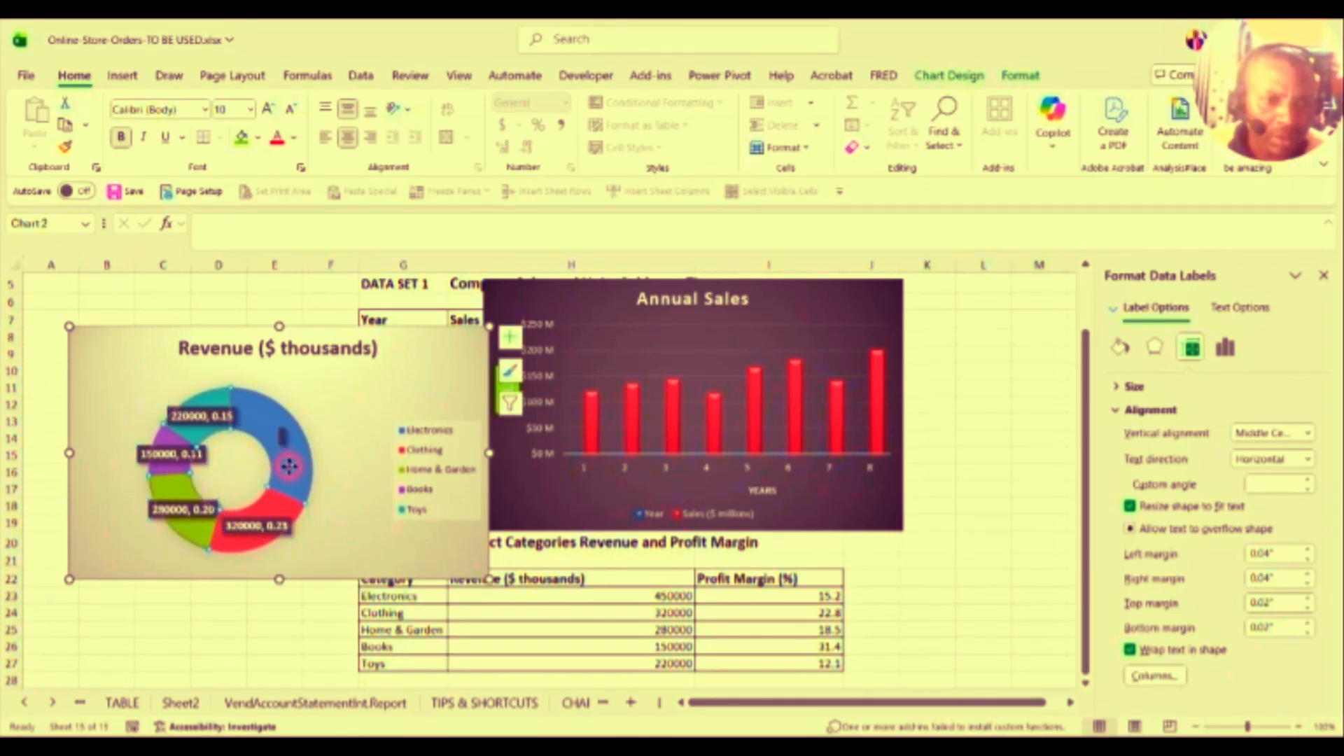
click(292, 472)
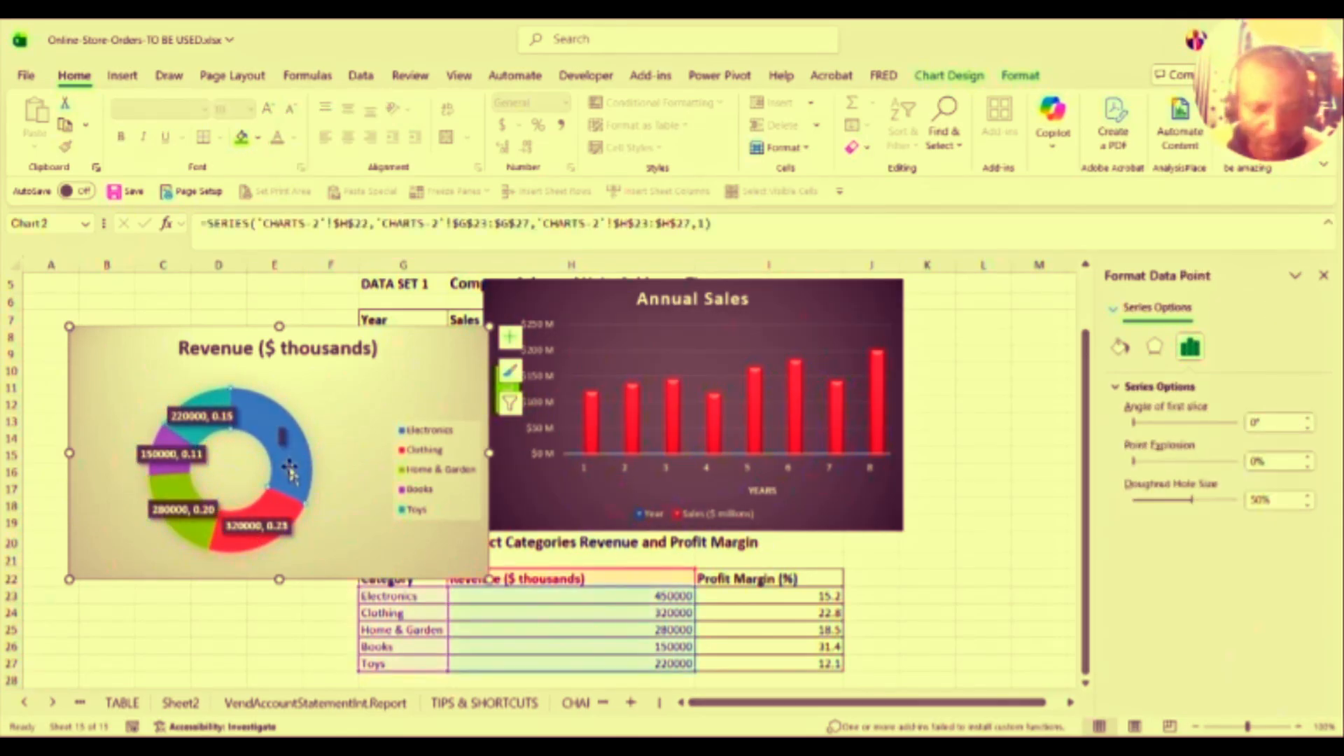
right_click(294, 476)
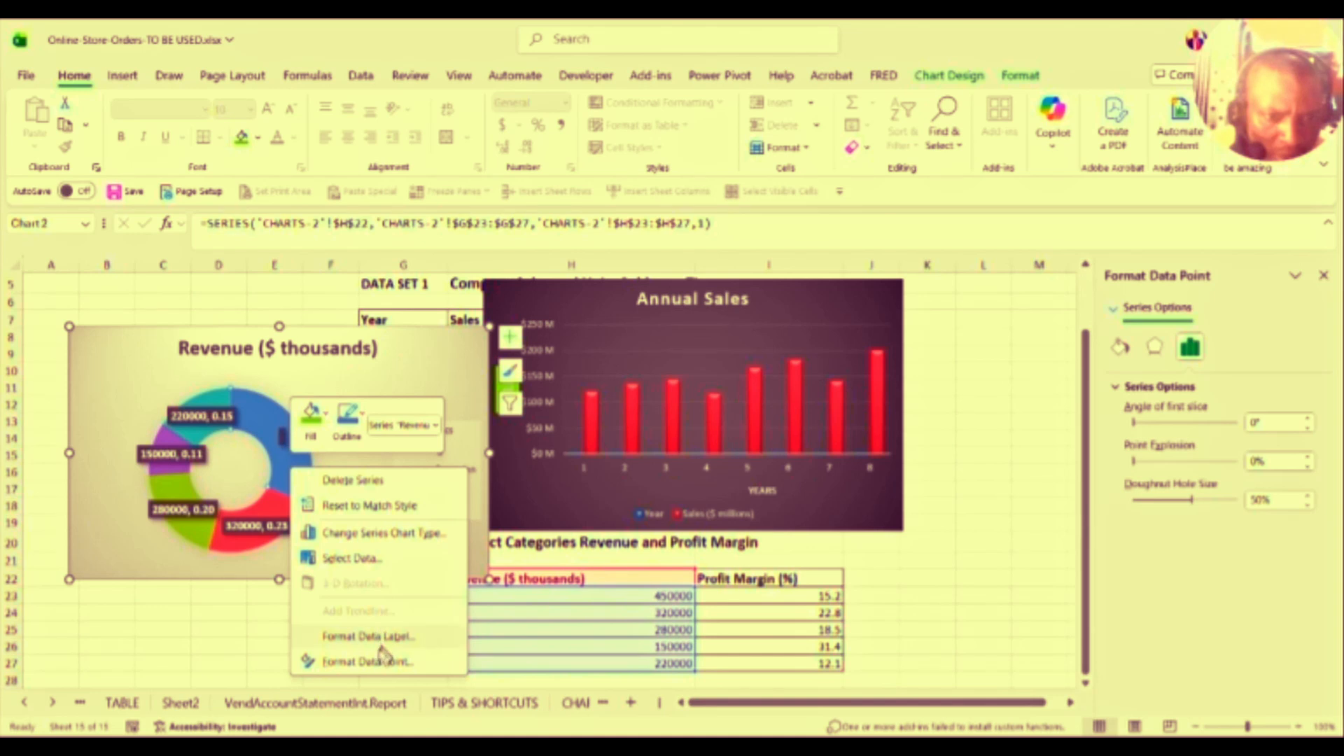
click(362, 661)
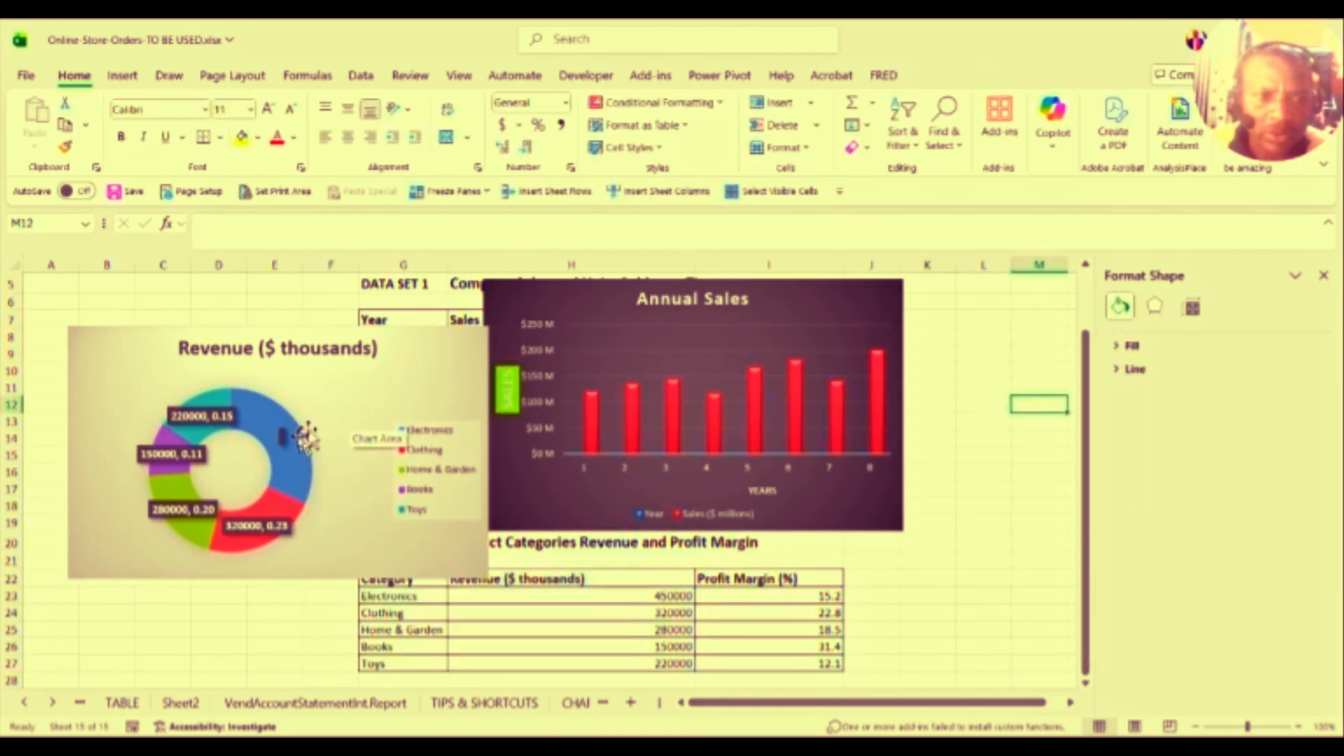
click(280, 439)
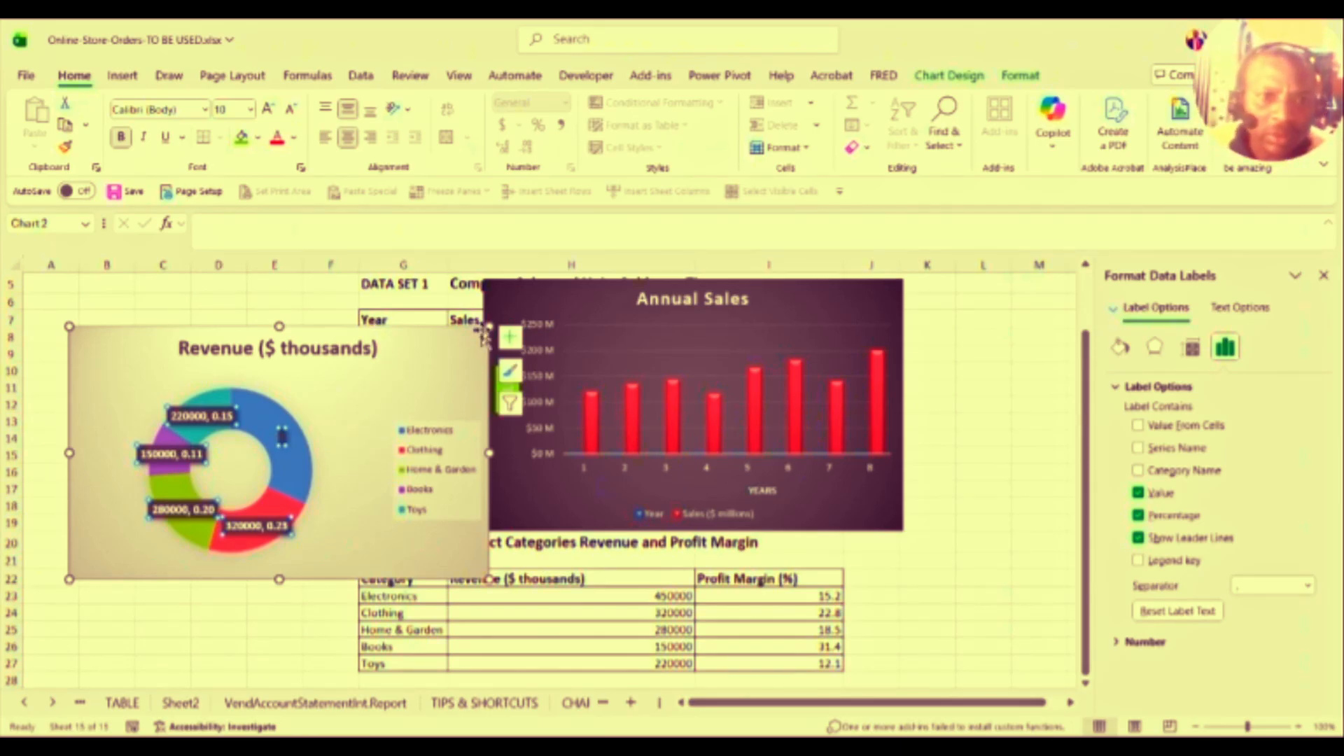
Step: Delete the Revenue doughnut chart, leaving the Annual Sales chart selected
click(459, 338)
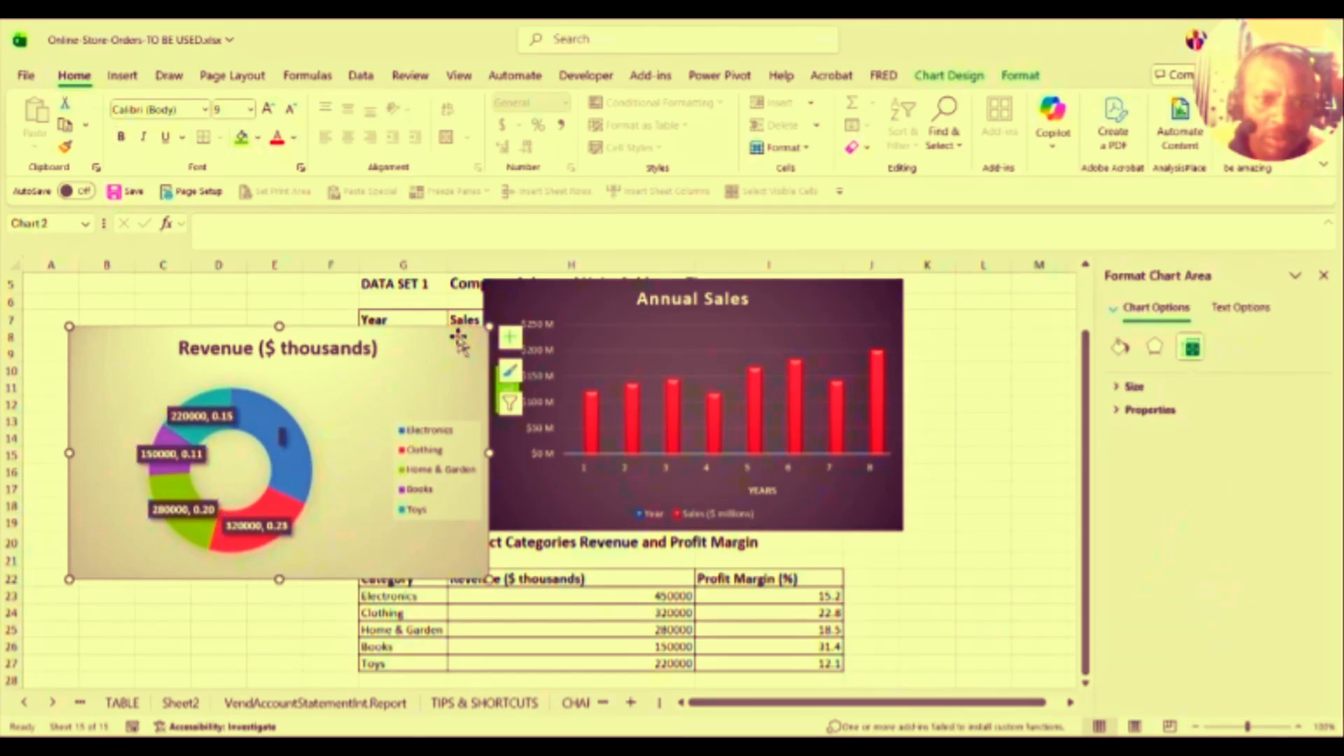
key(Delete)
click(545, 322)
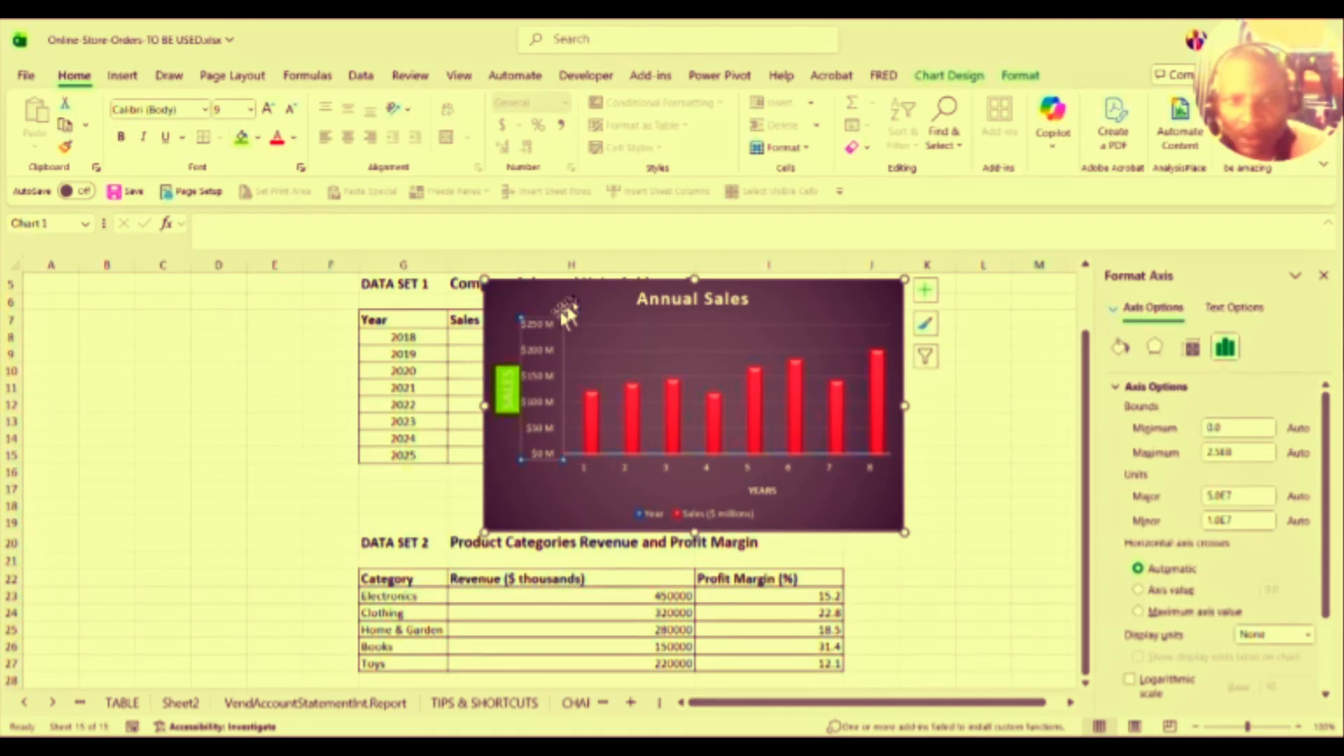
Step: Delete the Annual Sales chart and close the Format side pane
click(596, 287)
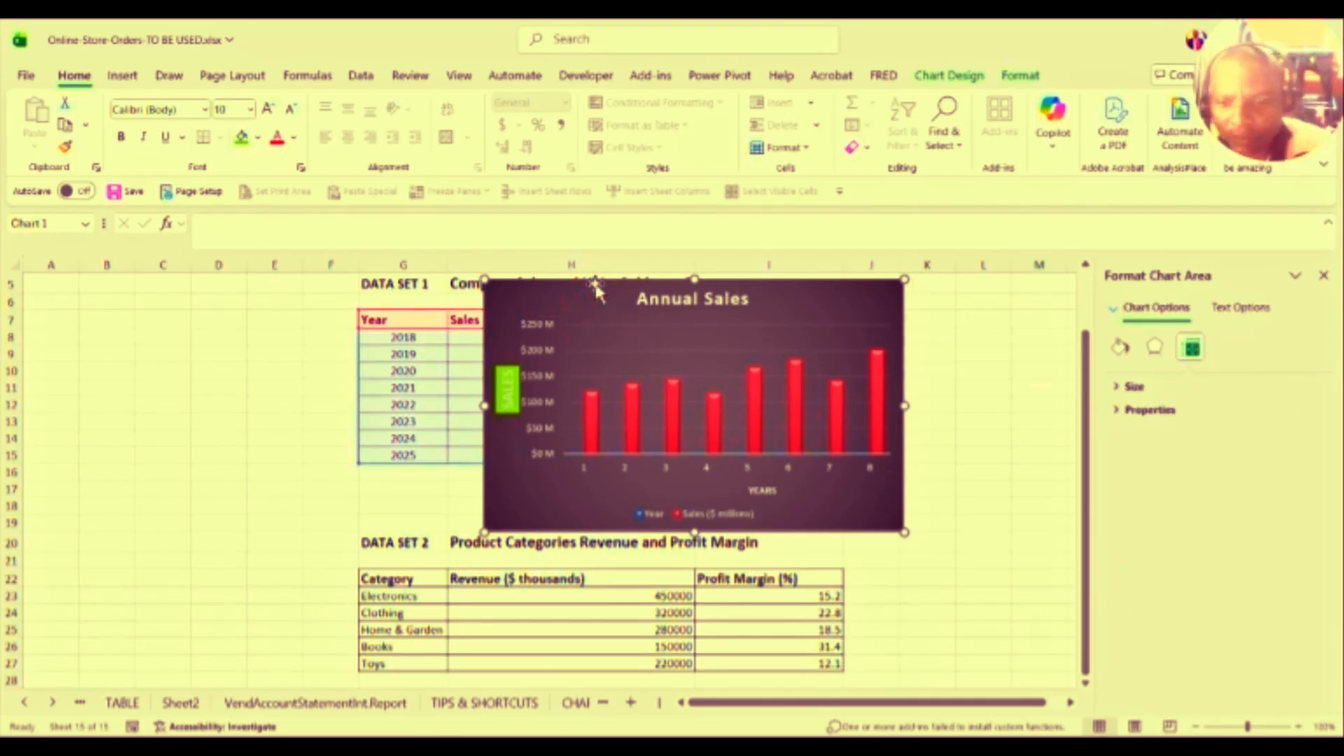
key(Delete)
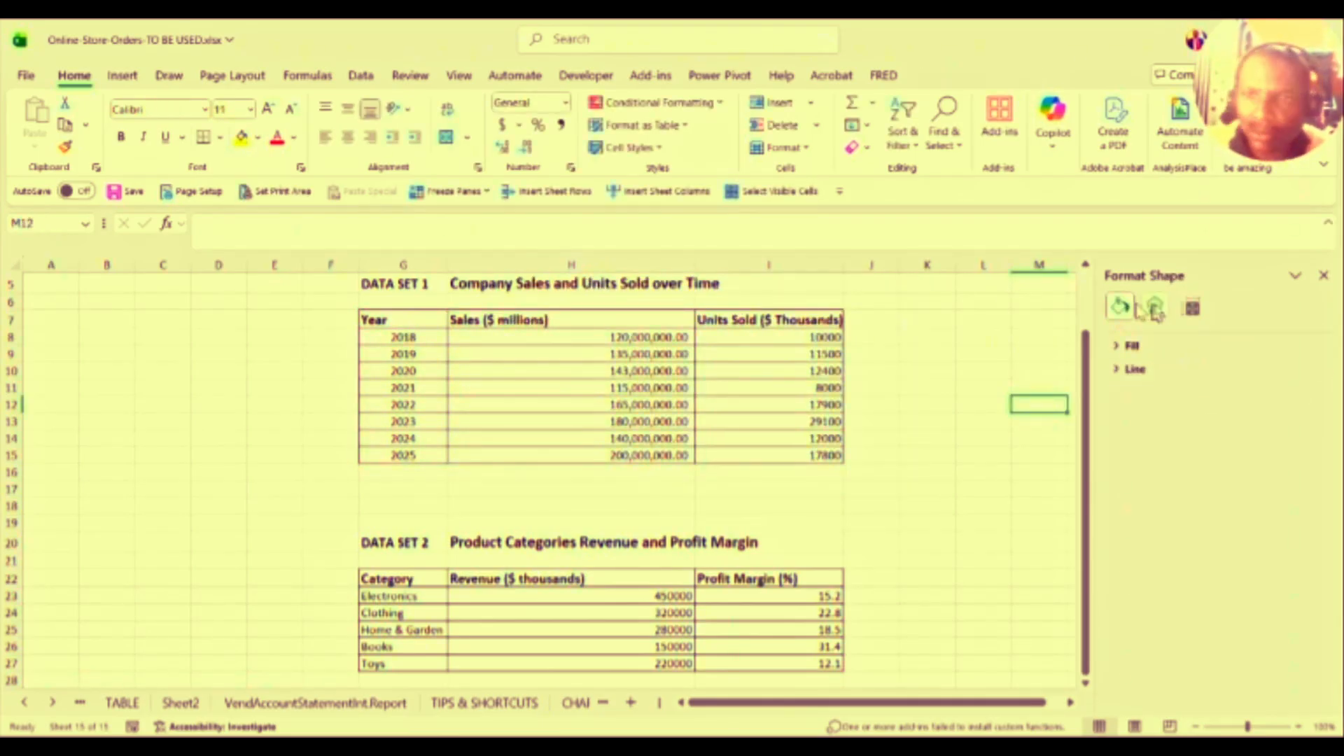
click(1324, 275)
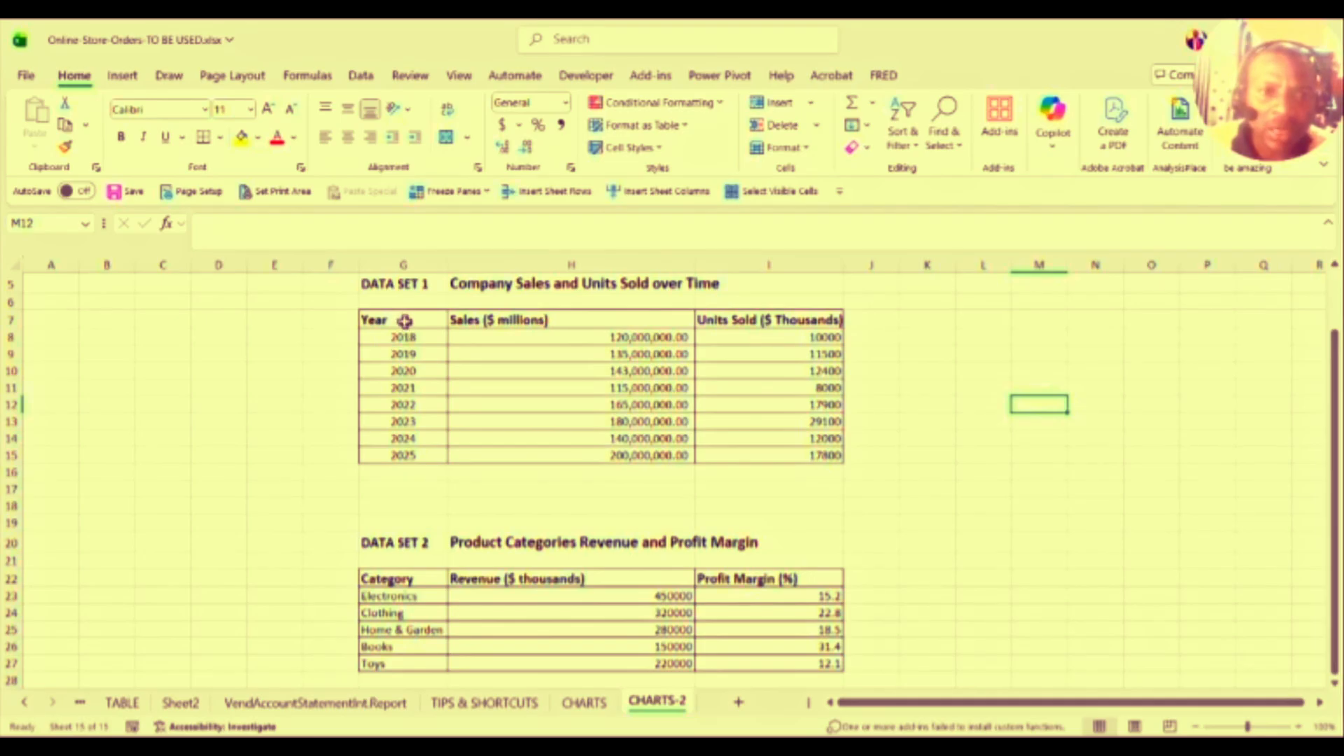
Step: Select the whole Data Set 1 table G7:I15, Year through Units Sold
drag(405, 320, 406, 524)
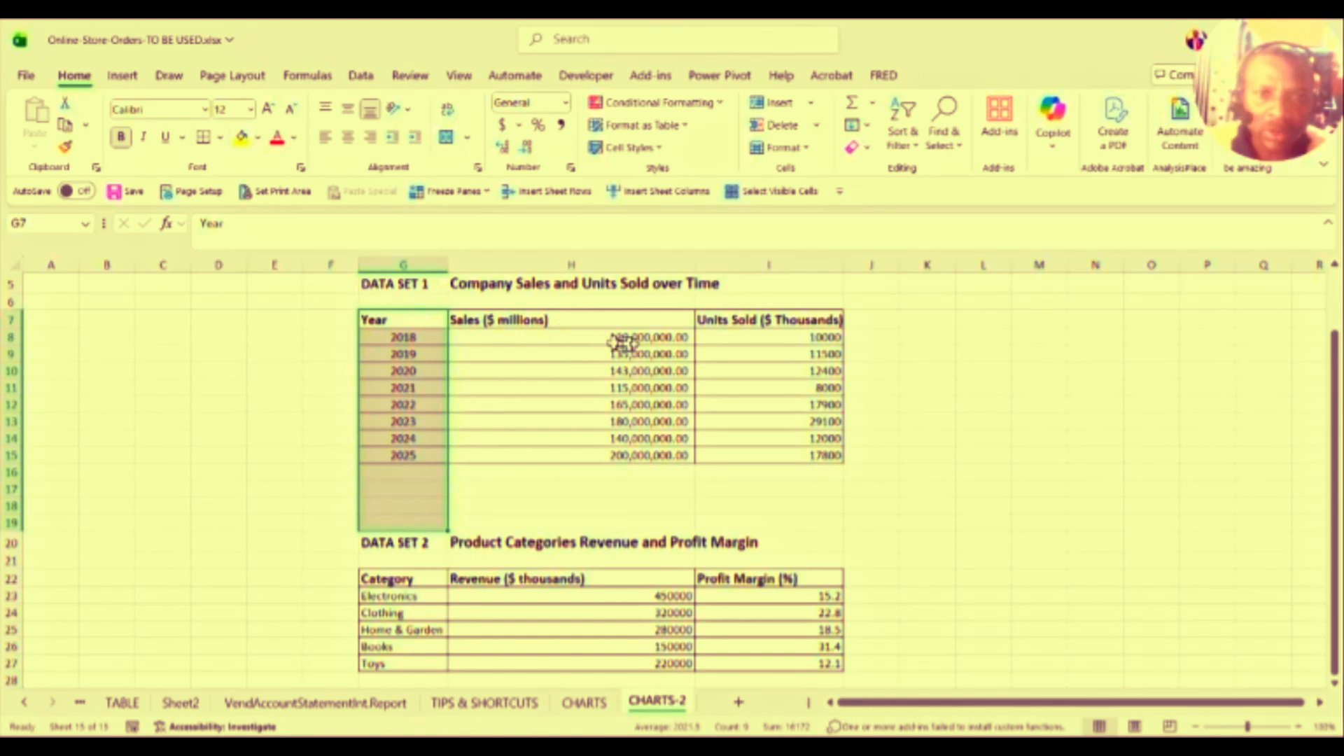
drag(635, 337, 630, 422)
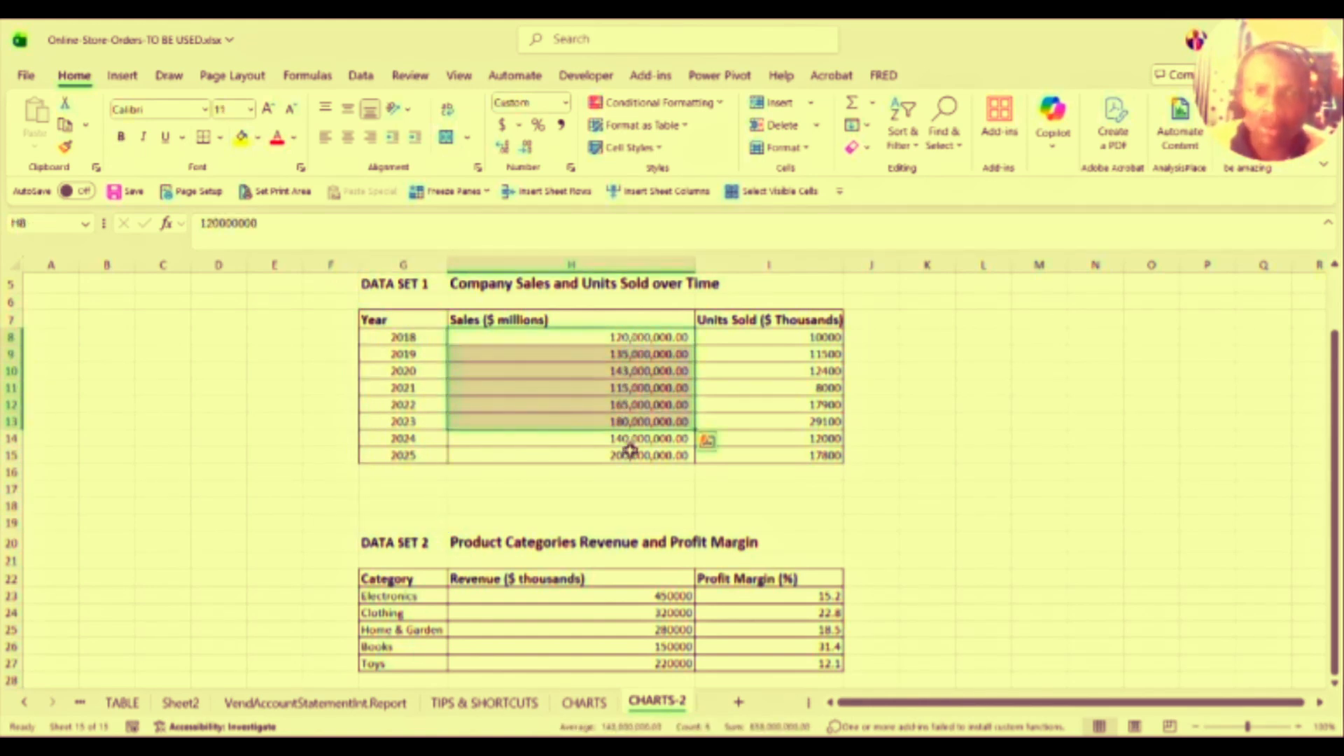
click(423, 318)
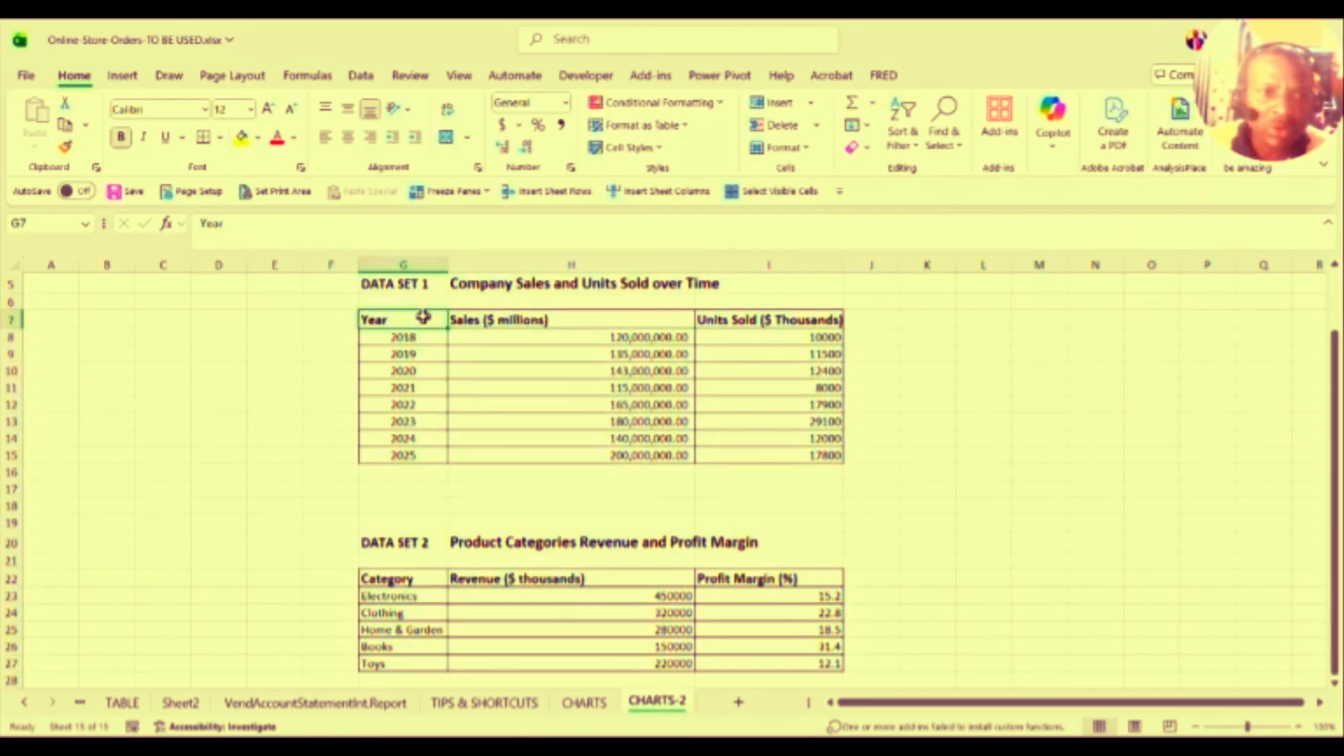
click(638, 324)
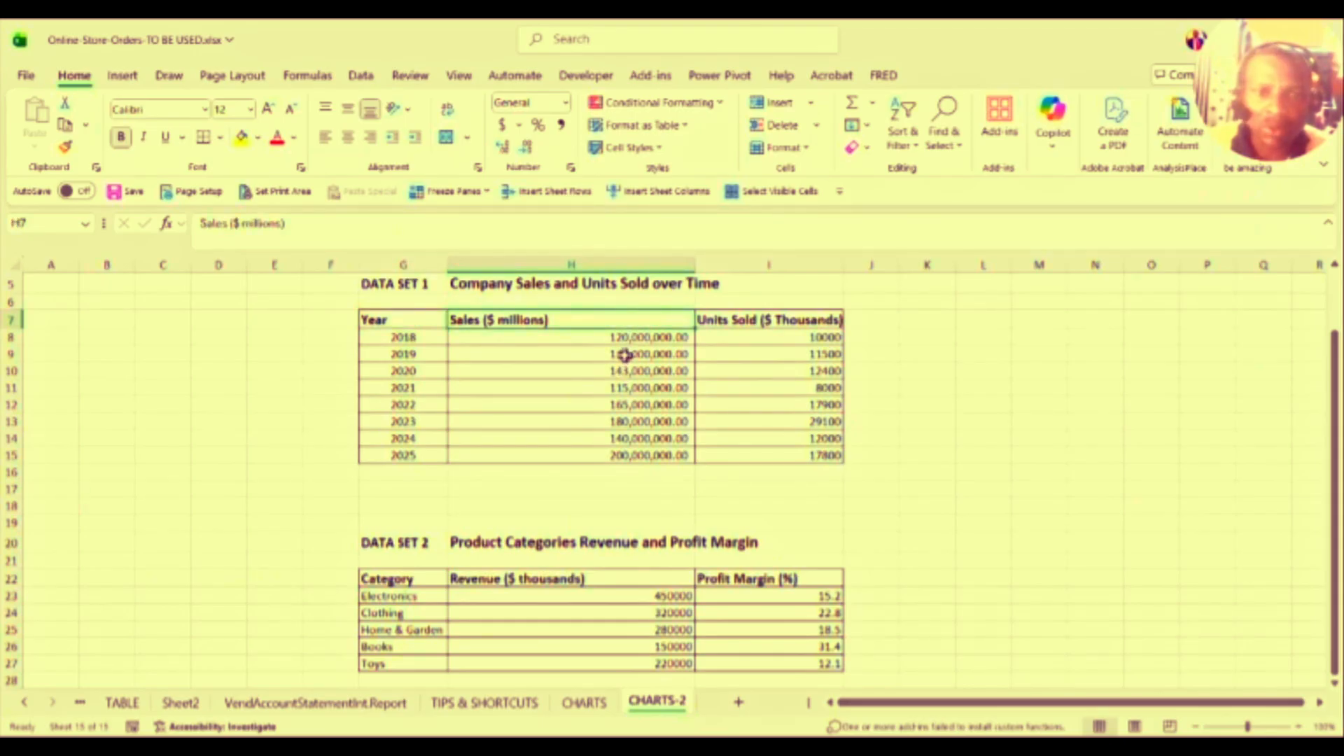
click(625, 355)
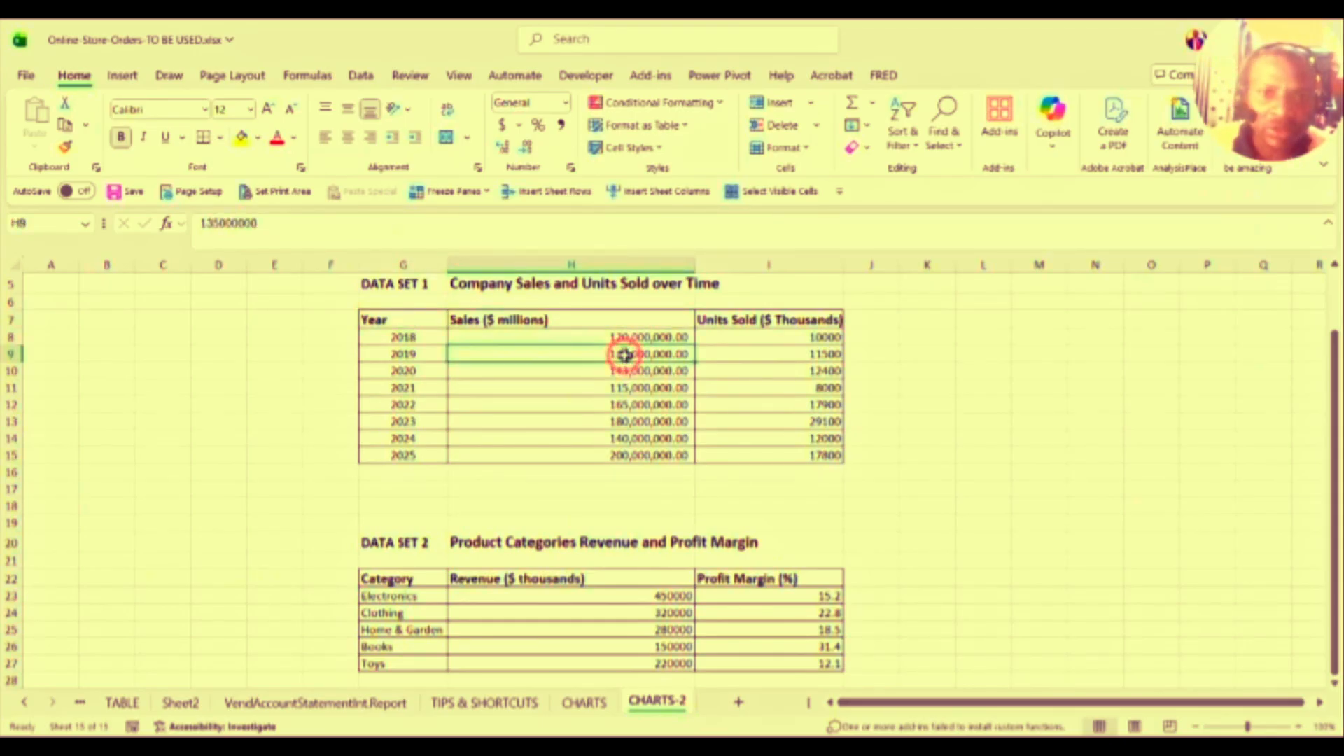
click(792, 335)
click(790, 387)
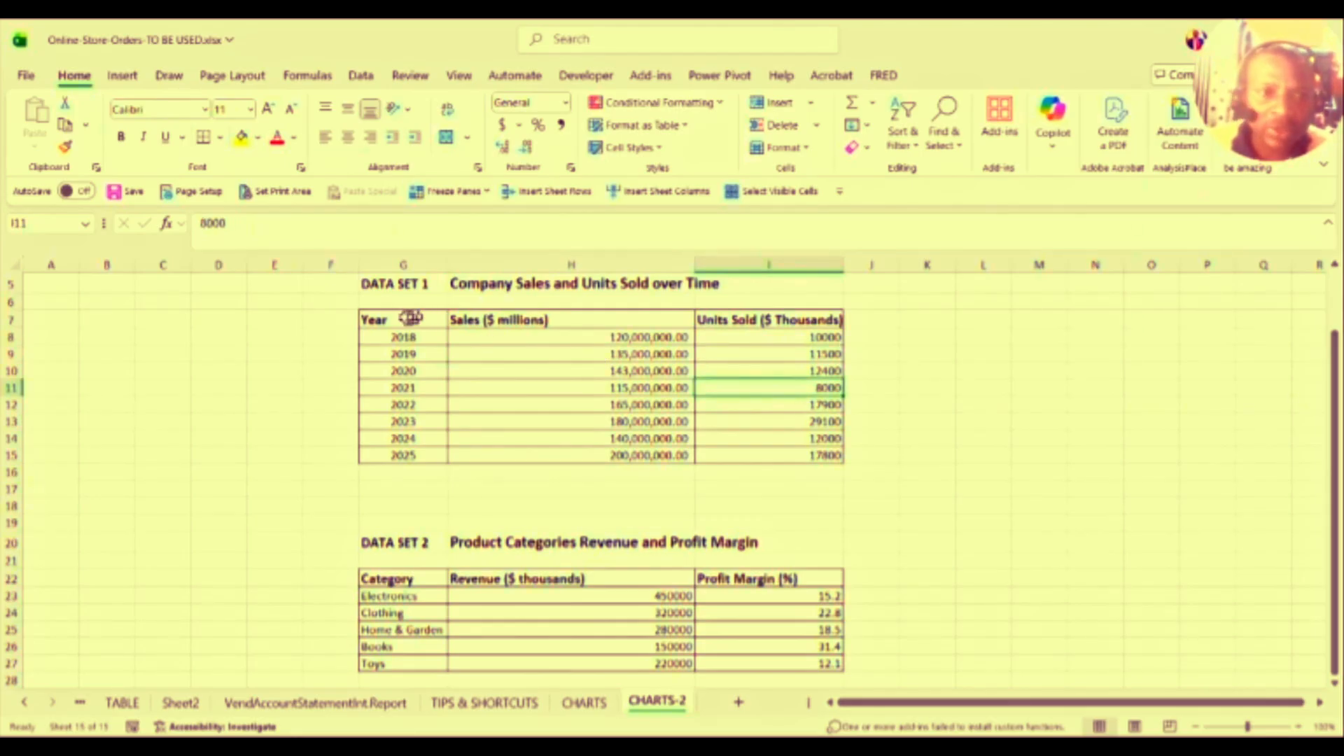
drag(393, 318, 650, 506)
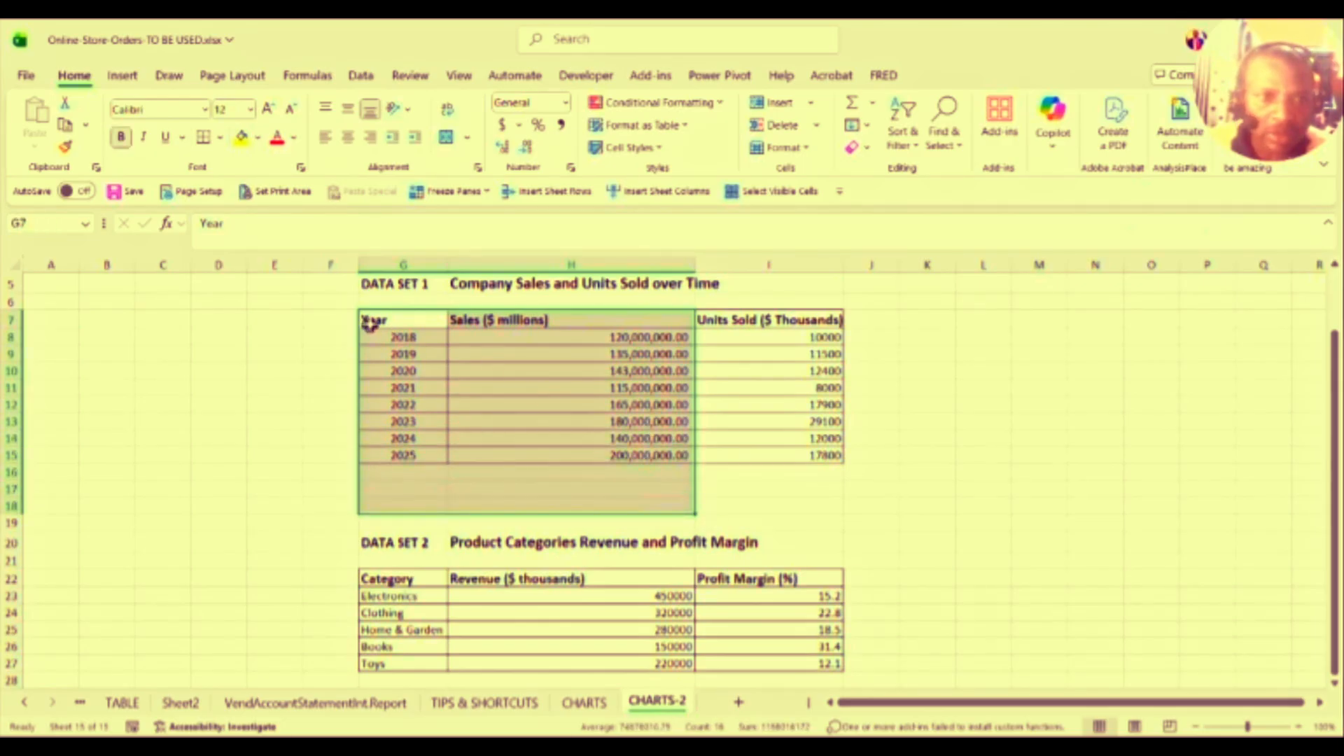
drag(375, 324, 799, 450)
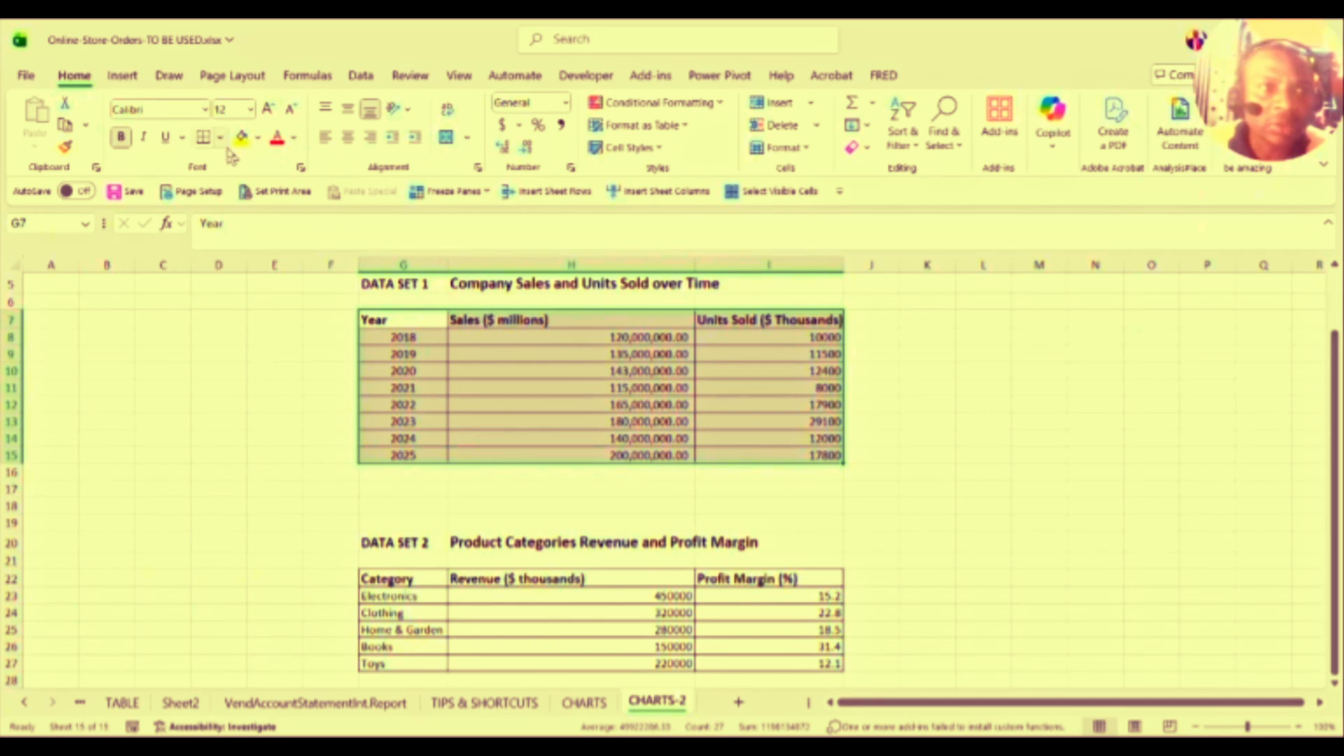
click(123, 77)
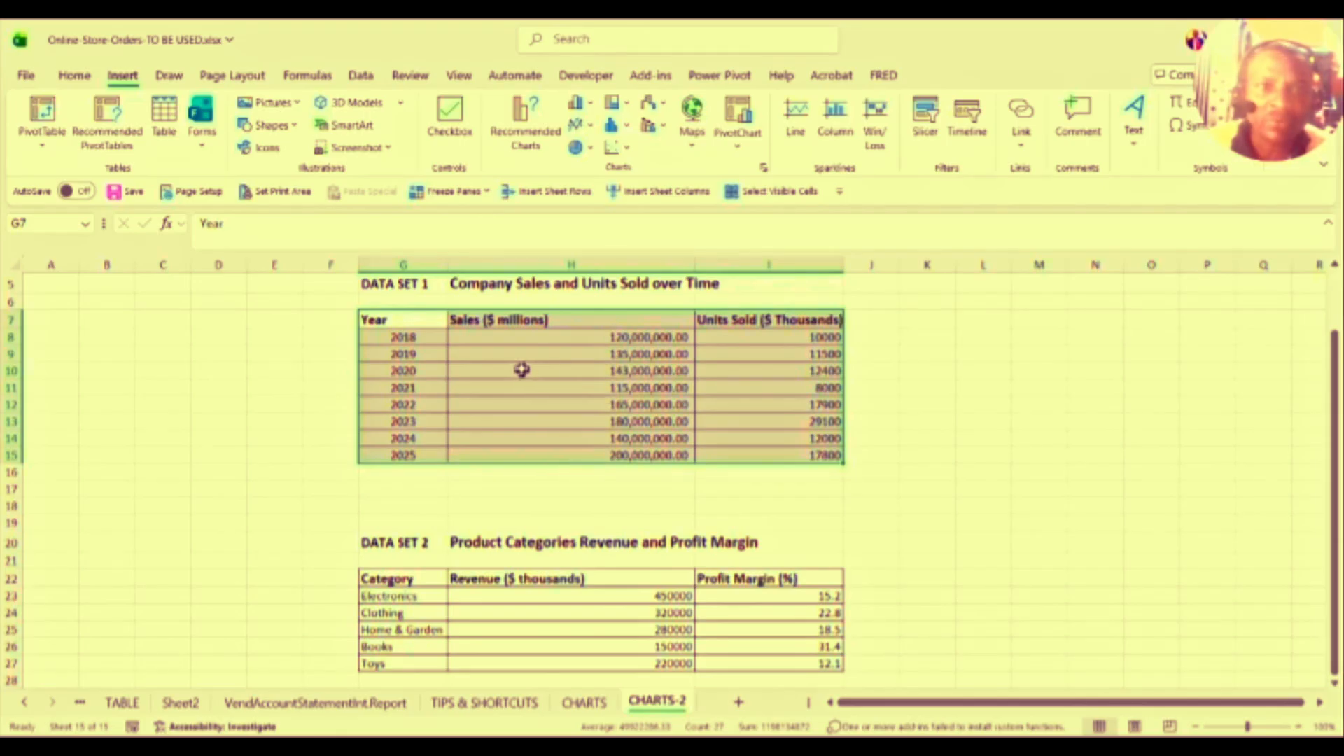
Step: Insert a Stacked Column chart of Data Set 1 from Recommended Charts
click(522, 127)
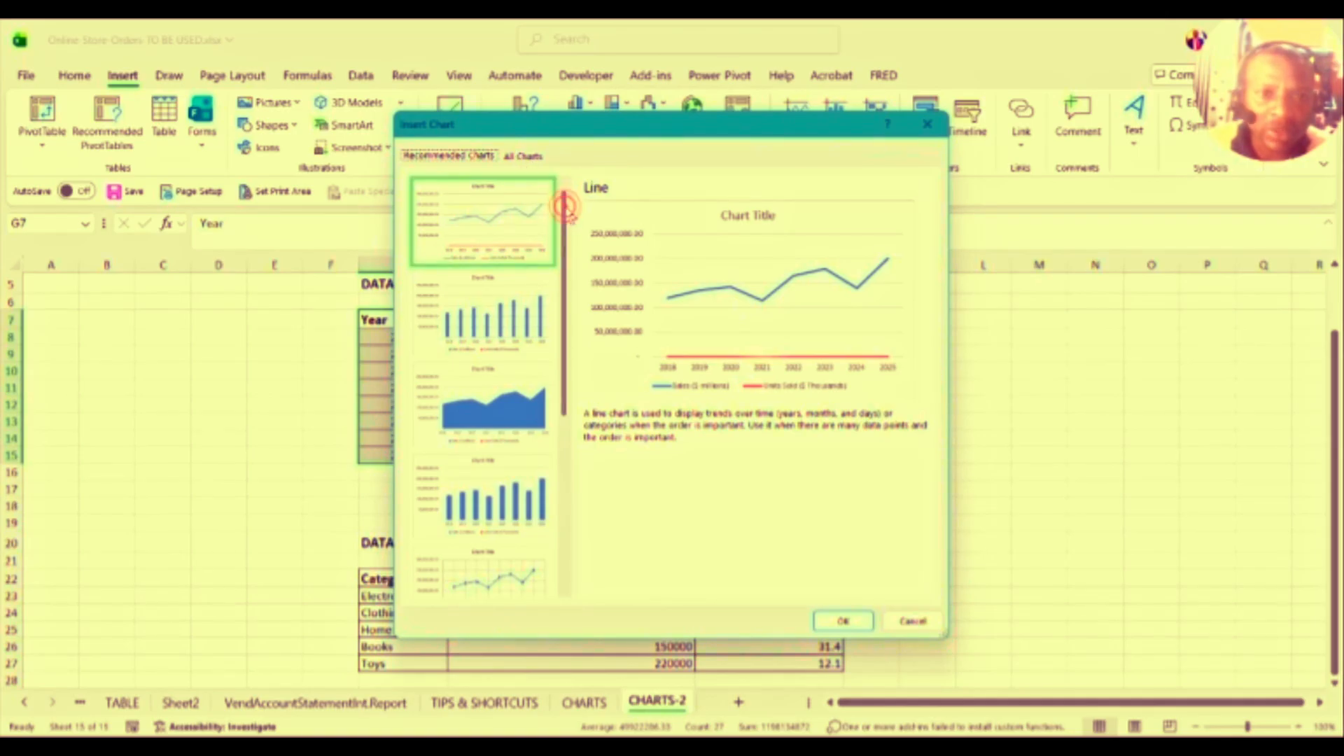
drag(566, 210, 557, 442)
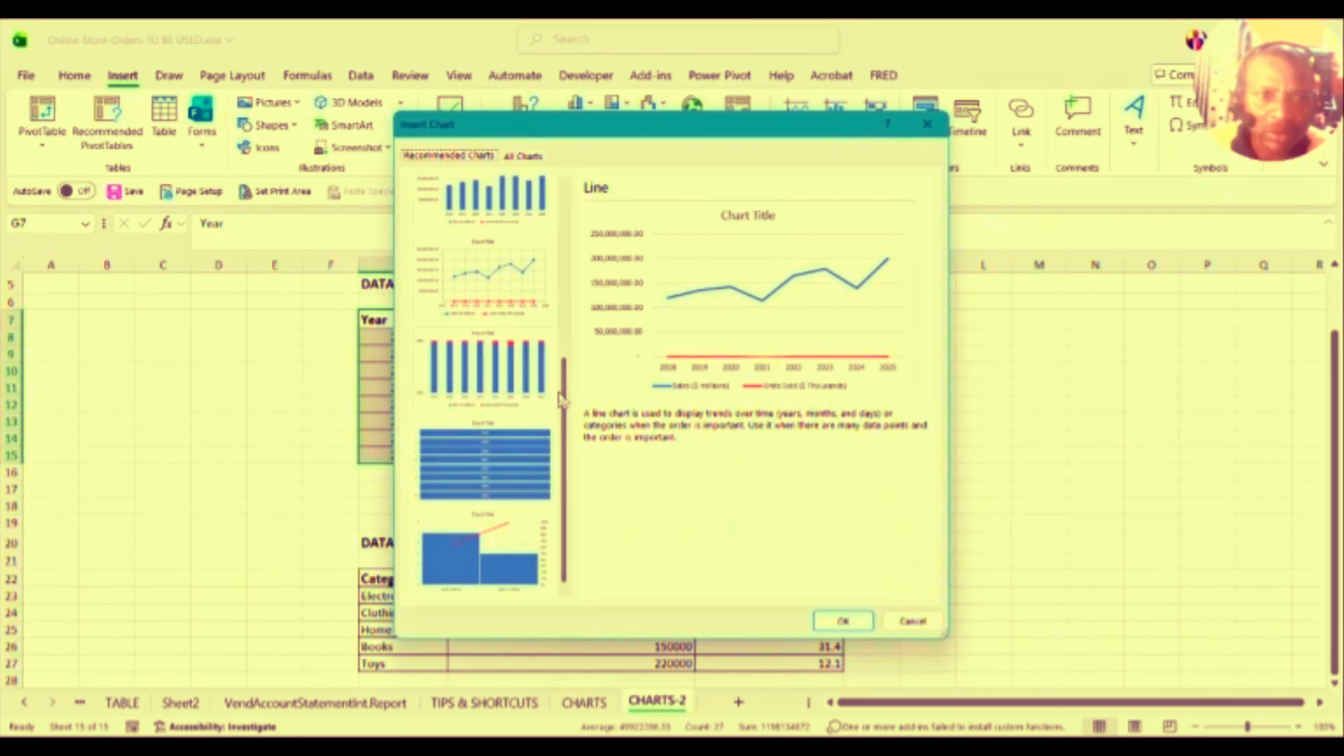
click(507, 203)
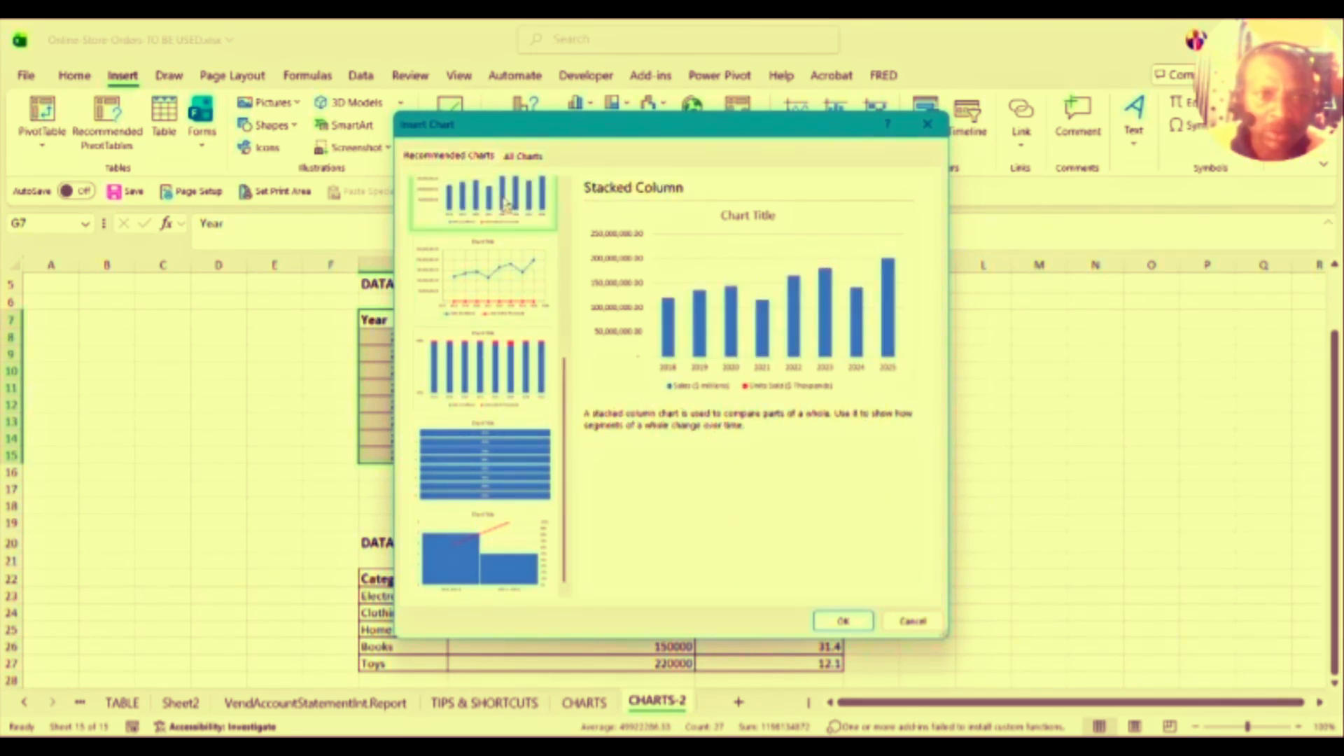
click(844, 619)
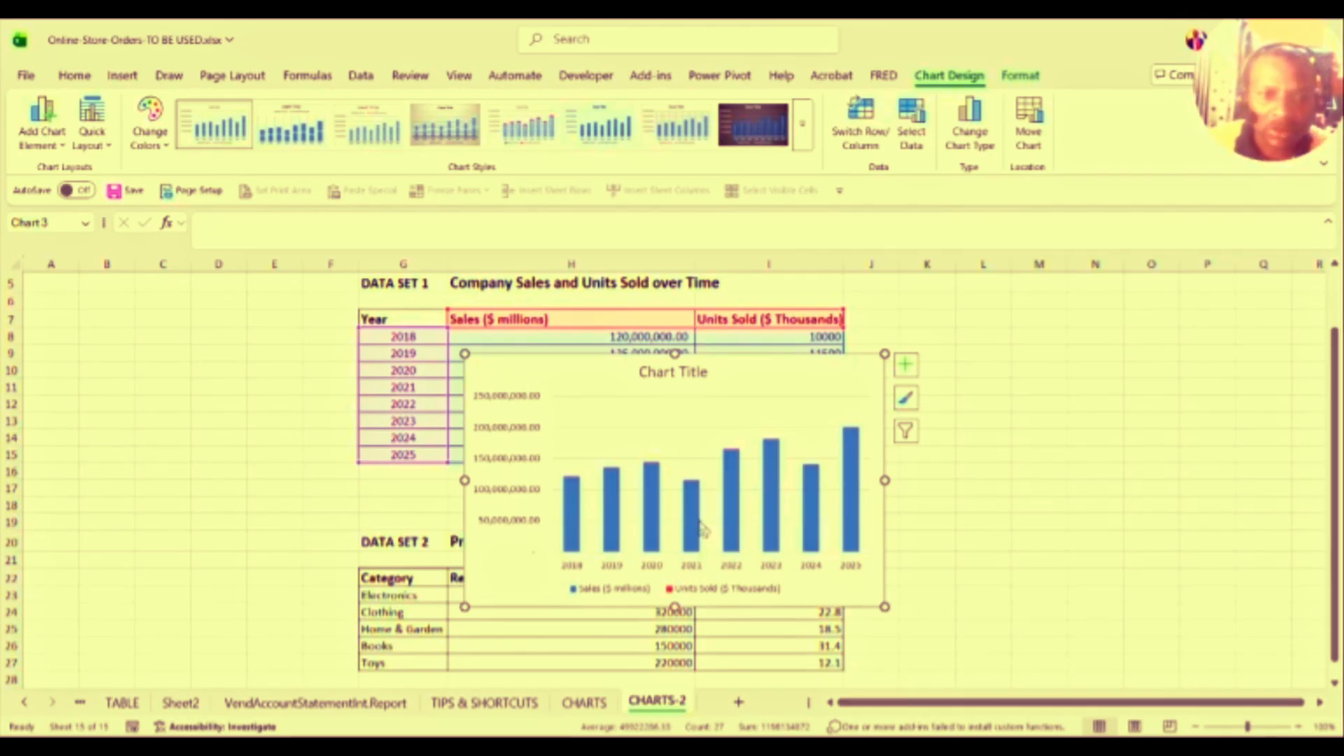
Step: Drag the new stacked column chart up beside the Data Set 1 table and select its plot area
mouse_move(702, 528)
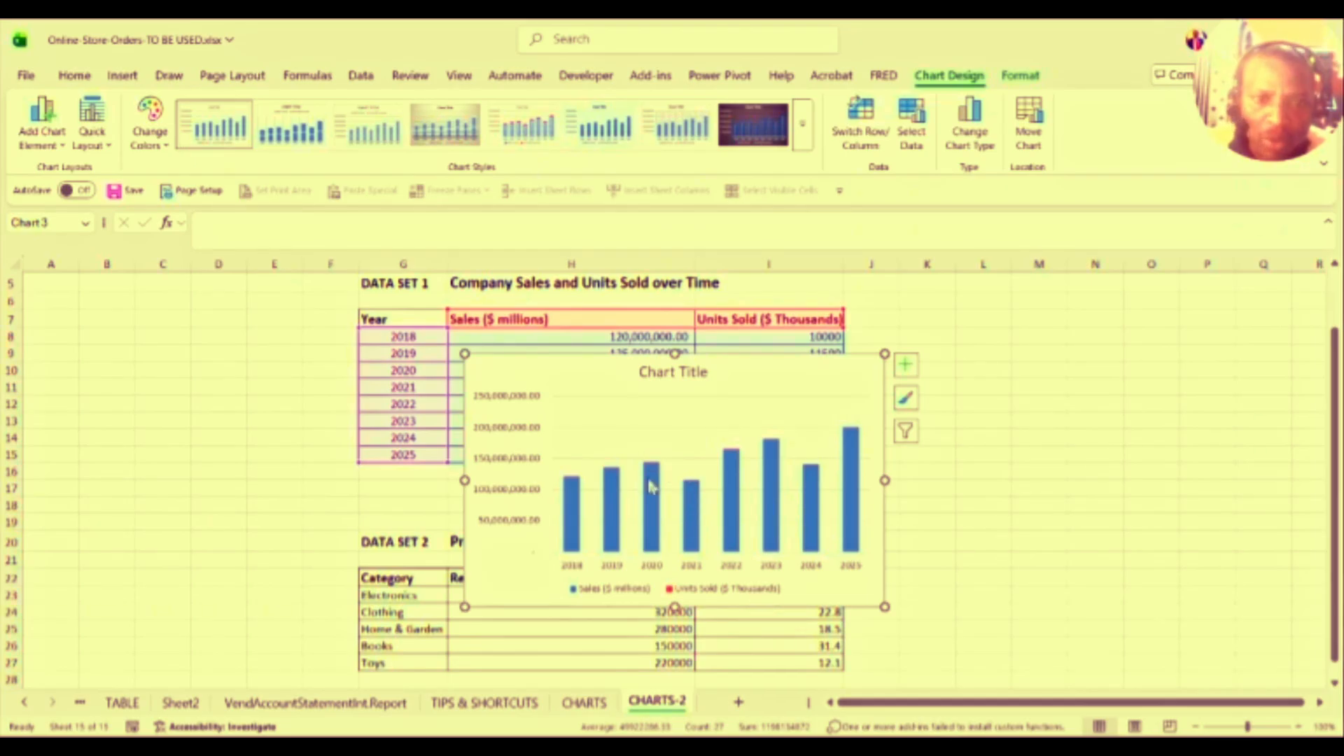
mouse_move(650, 490)
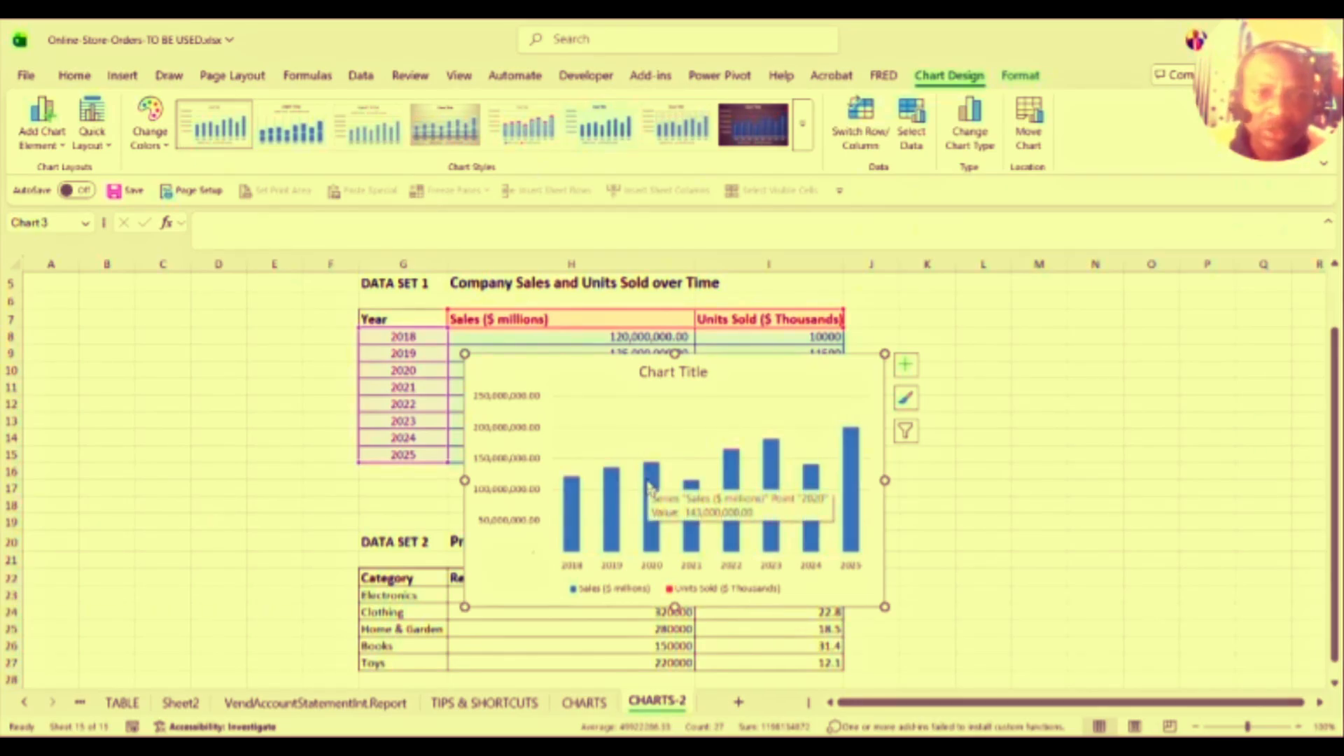
drag(750, 369, 1221, 416)
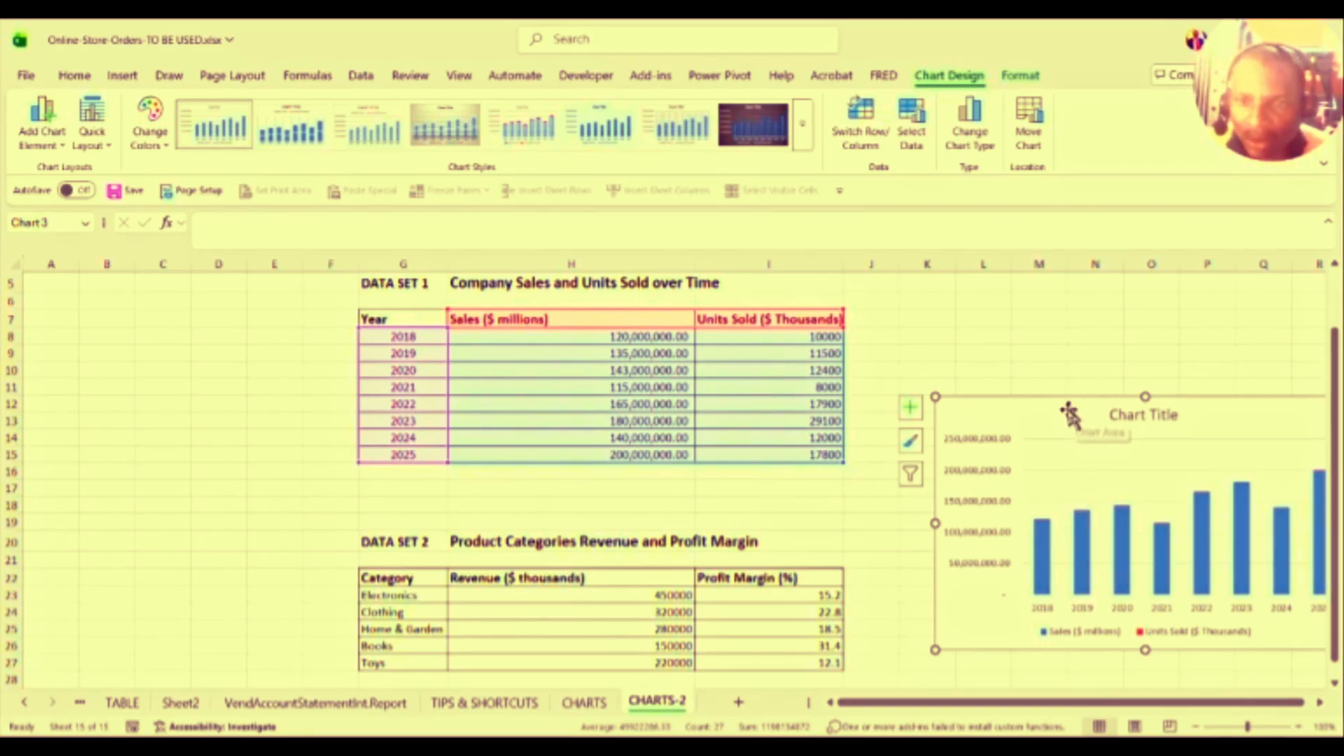
drag(1064, 408, 948, 351)
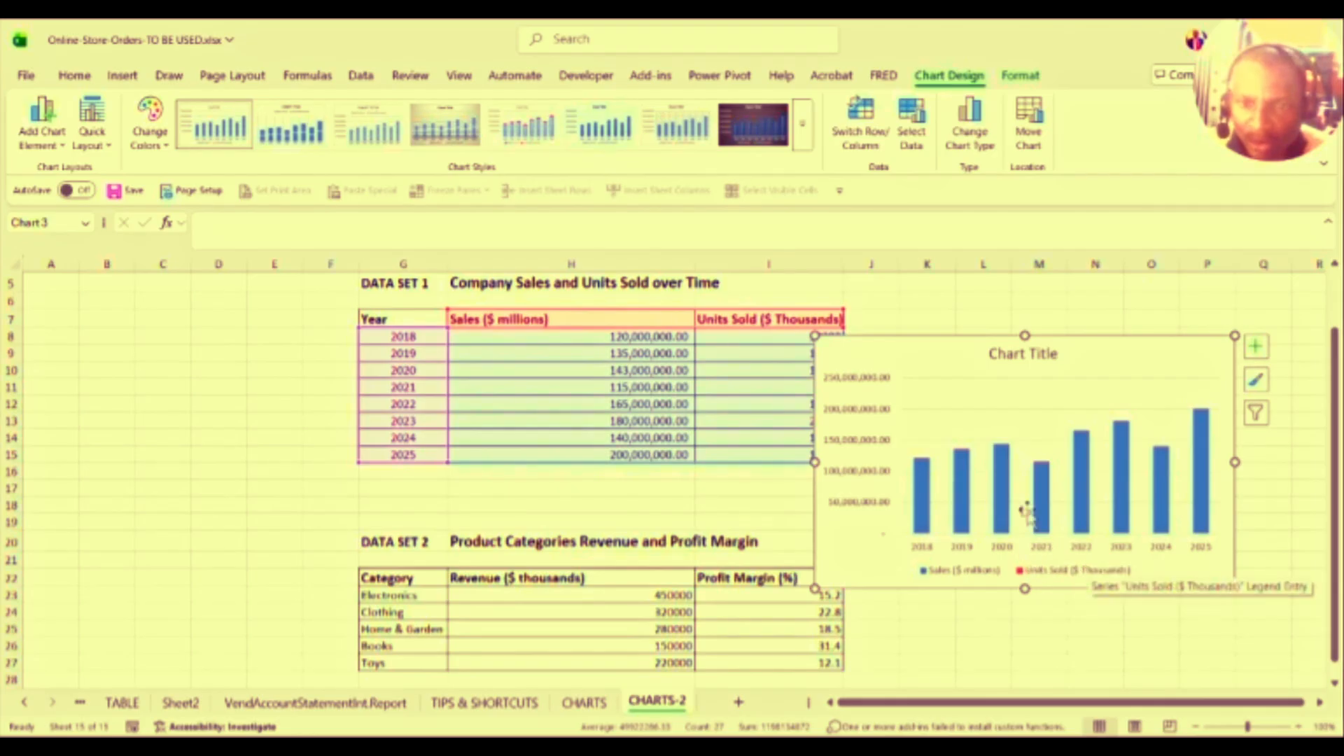
mouse_move(969, 460)
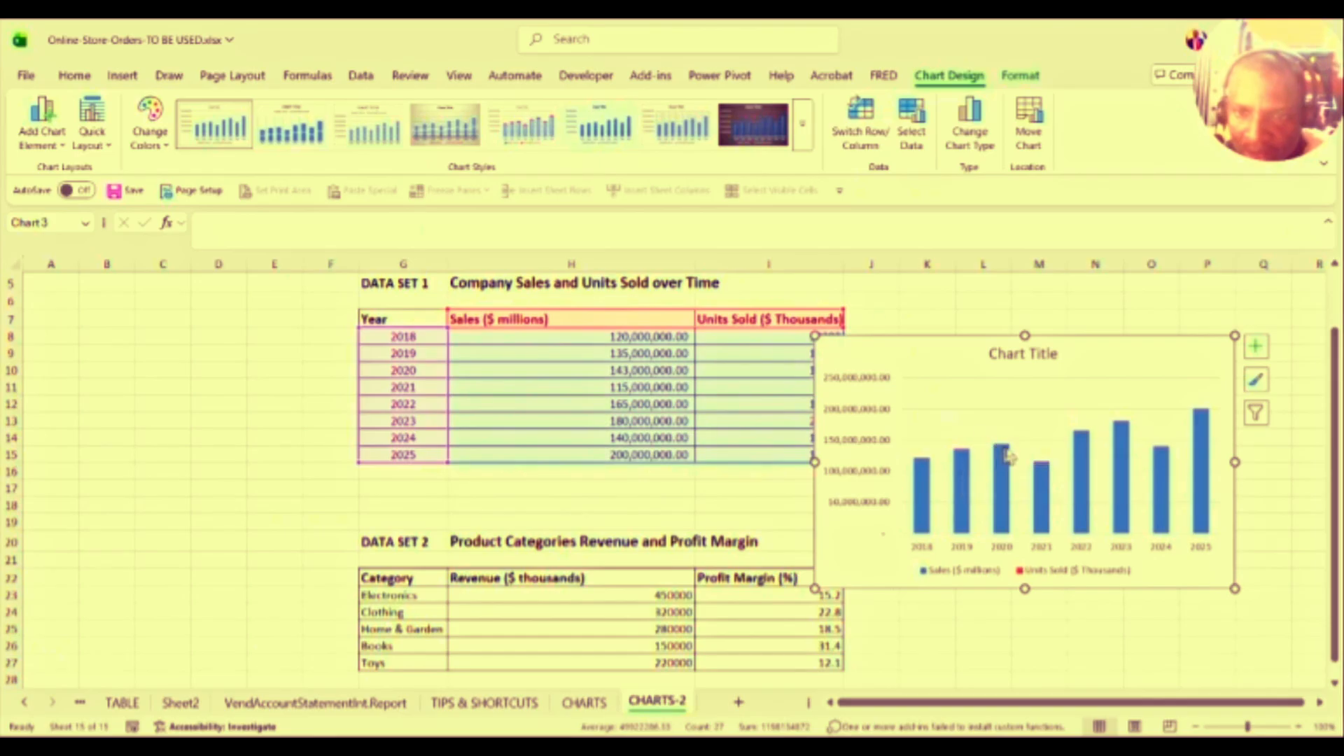
click(976, 488)
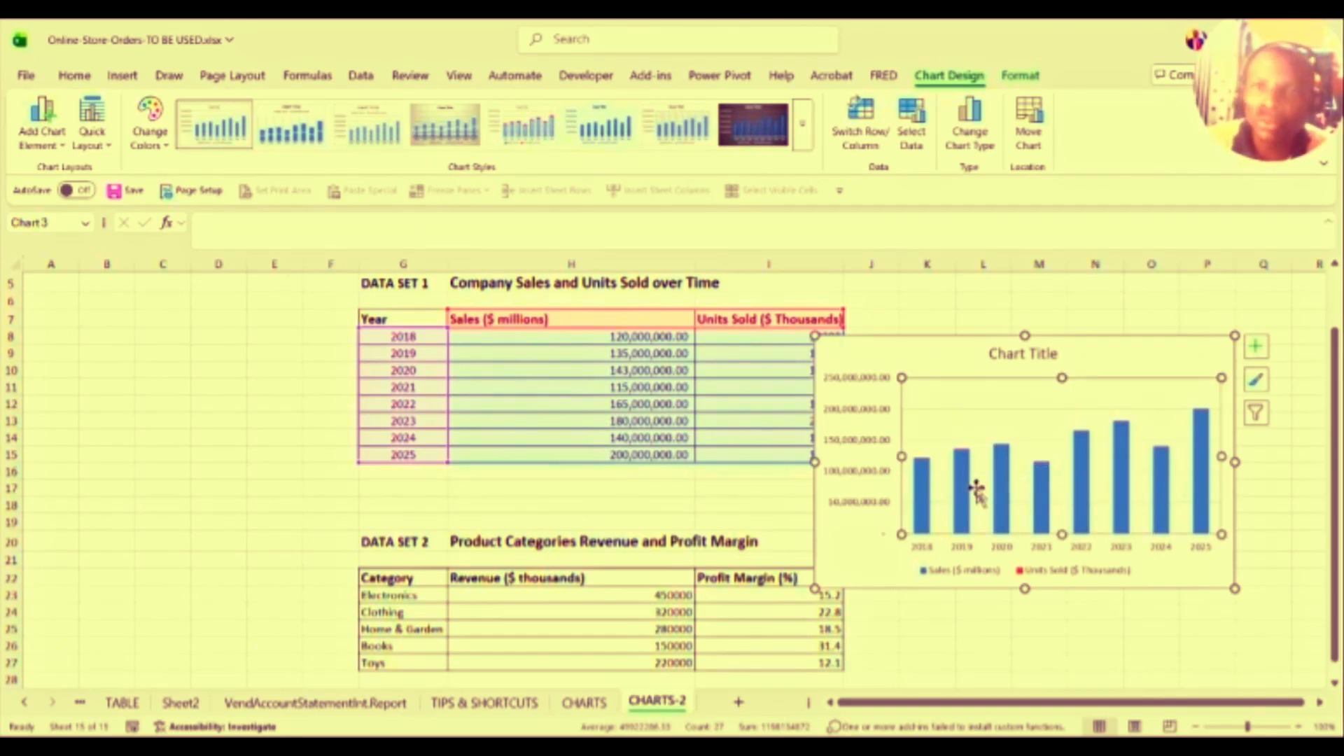
Step: Switch to a Combo chart: Sales ($ millions) clustered columns, Units Sold as a line on the primary axis
click(980, 144)
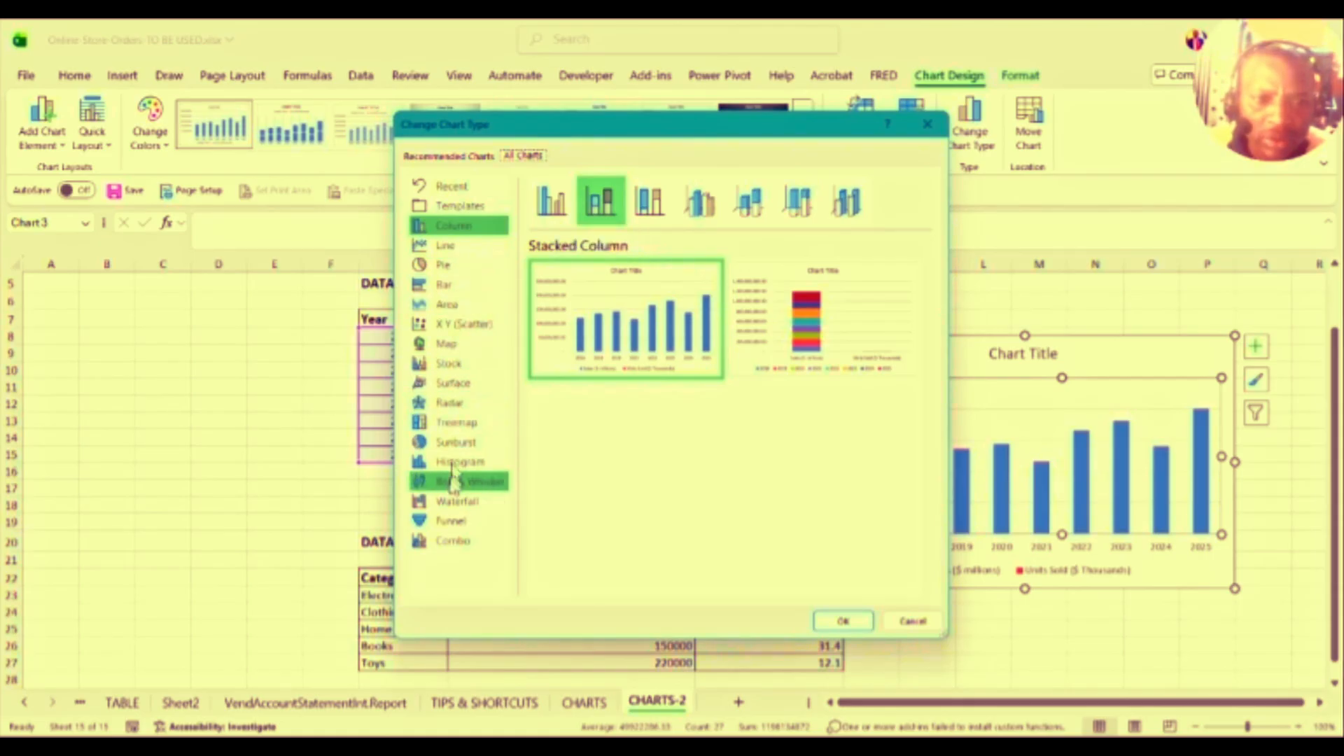
click(434, 543)
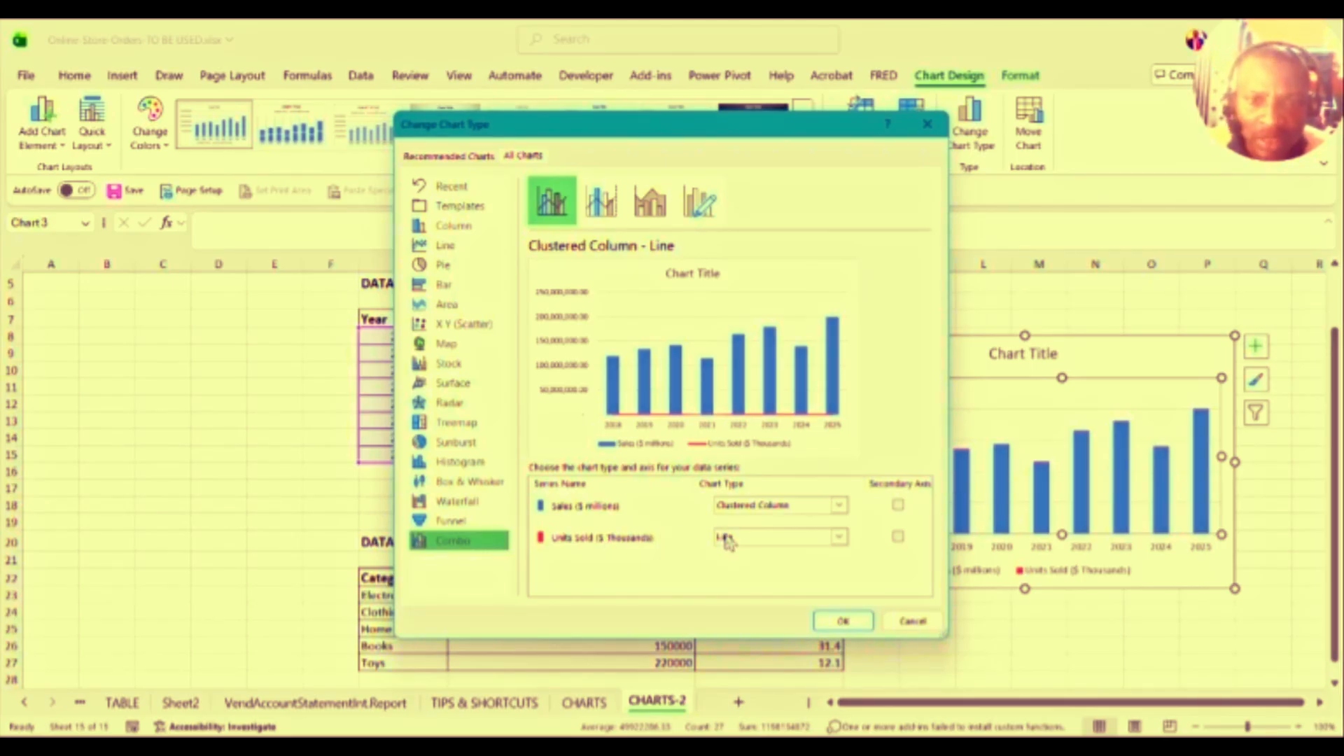
click(898, 537)
click(898, 538)
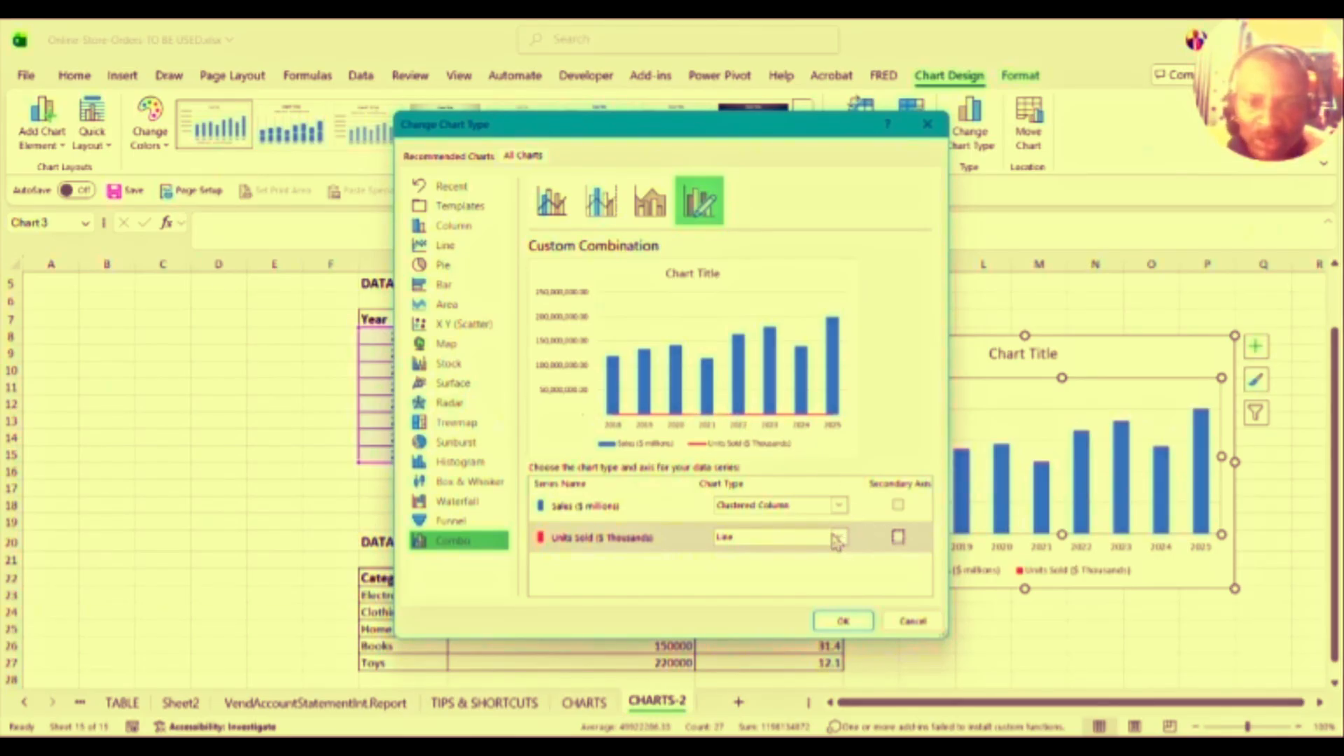
Step: Make Units Sold a Line with Markers on the secondary axis and apply the combo chart
click(839, 539)
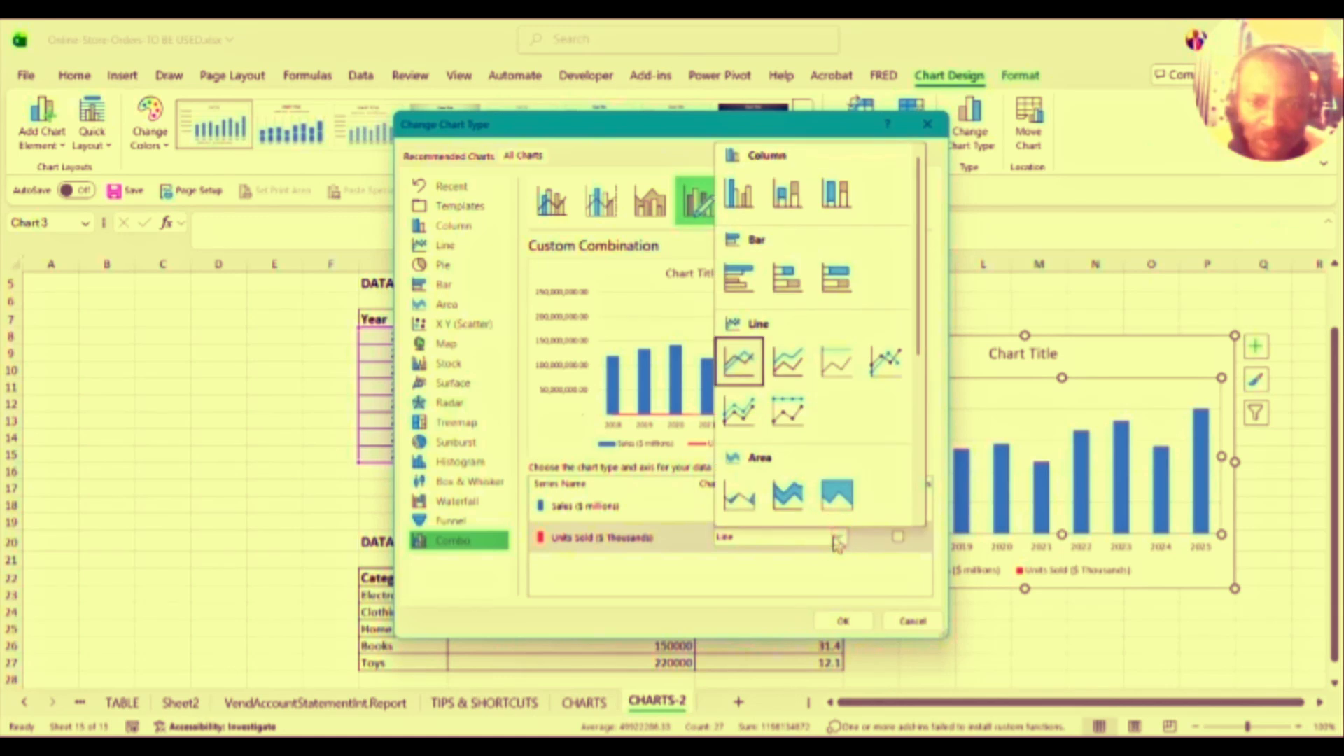
click(839, 541)
click(838, 540)
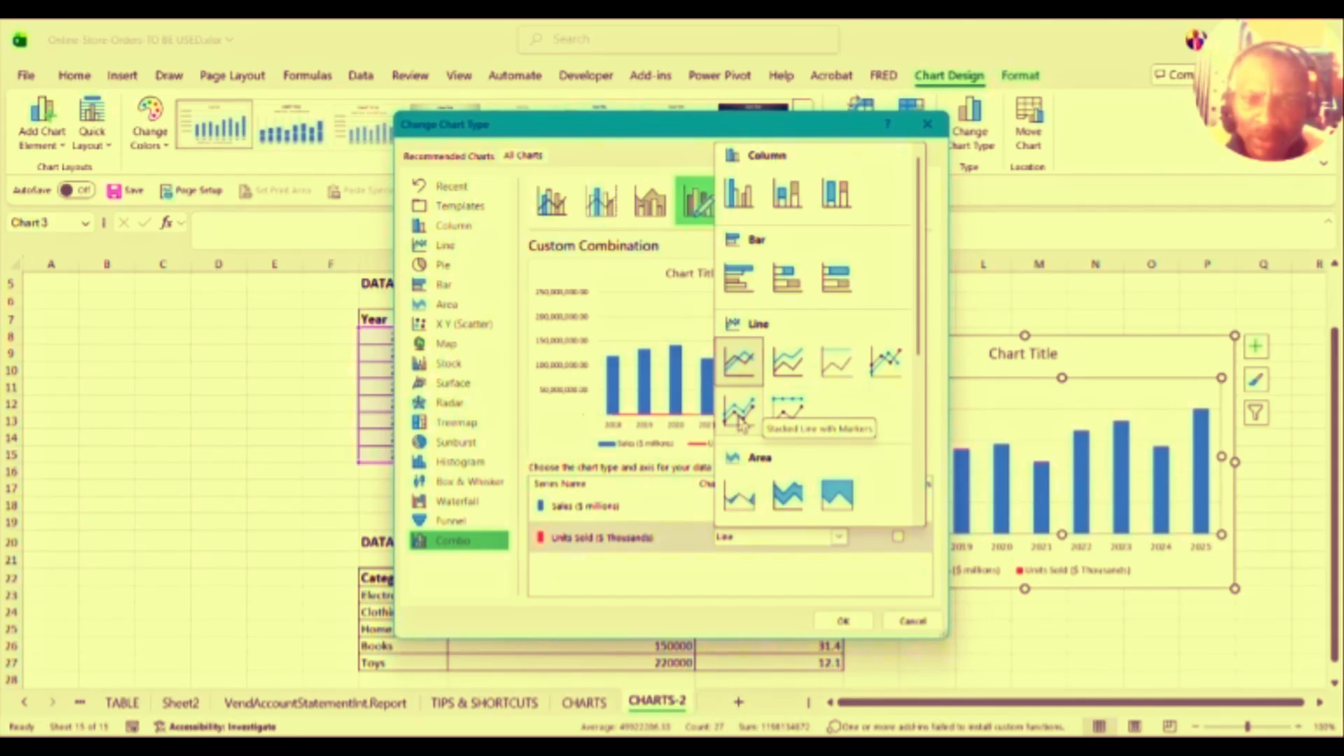
click(885, 371)
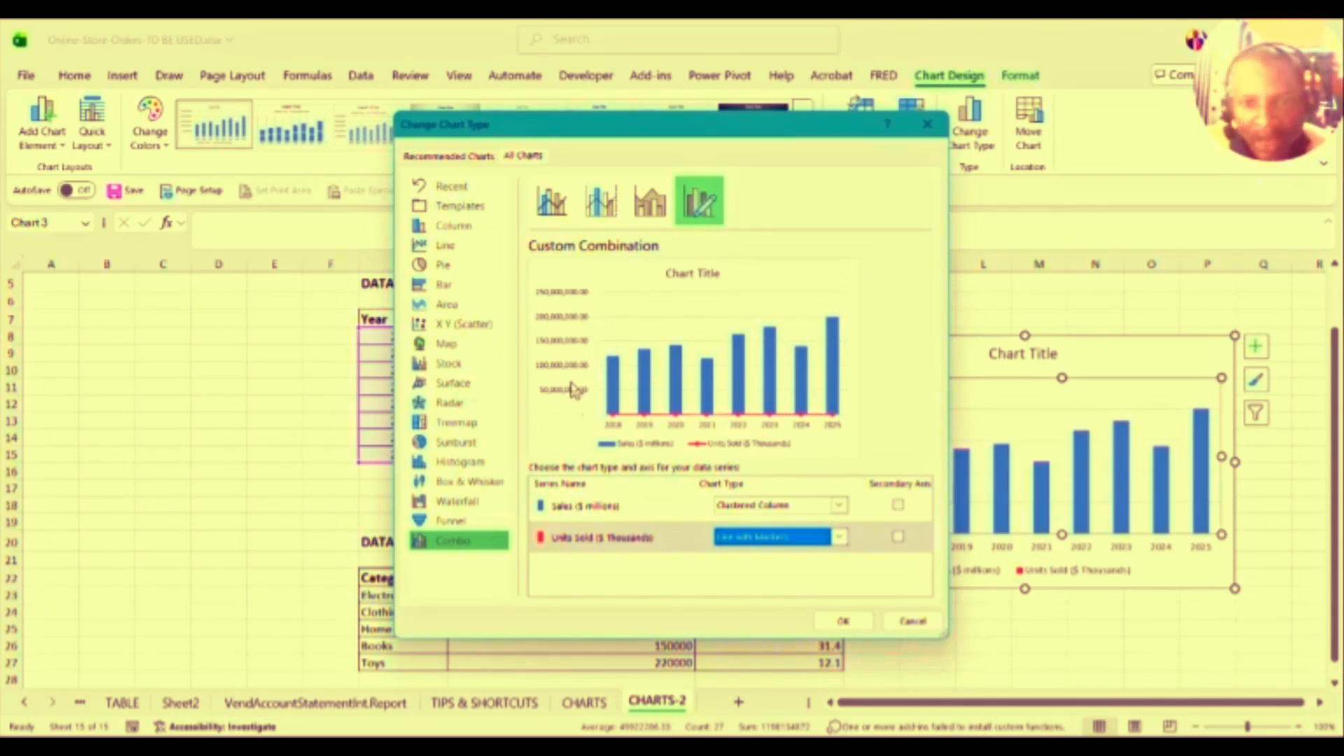
click(898, 539)
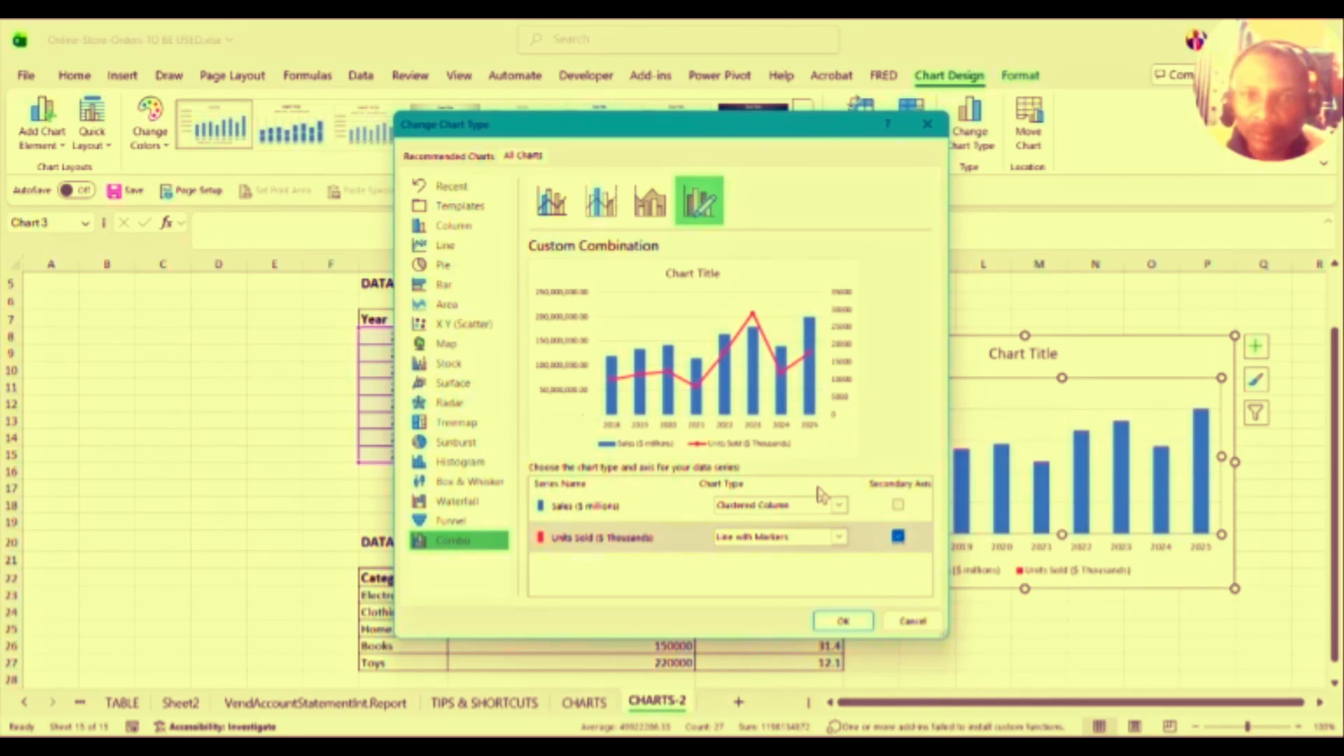
click(840, 620)
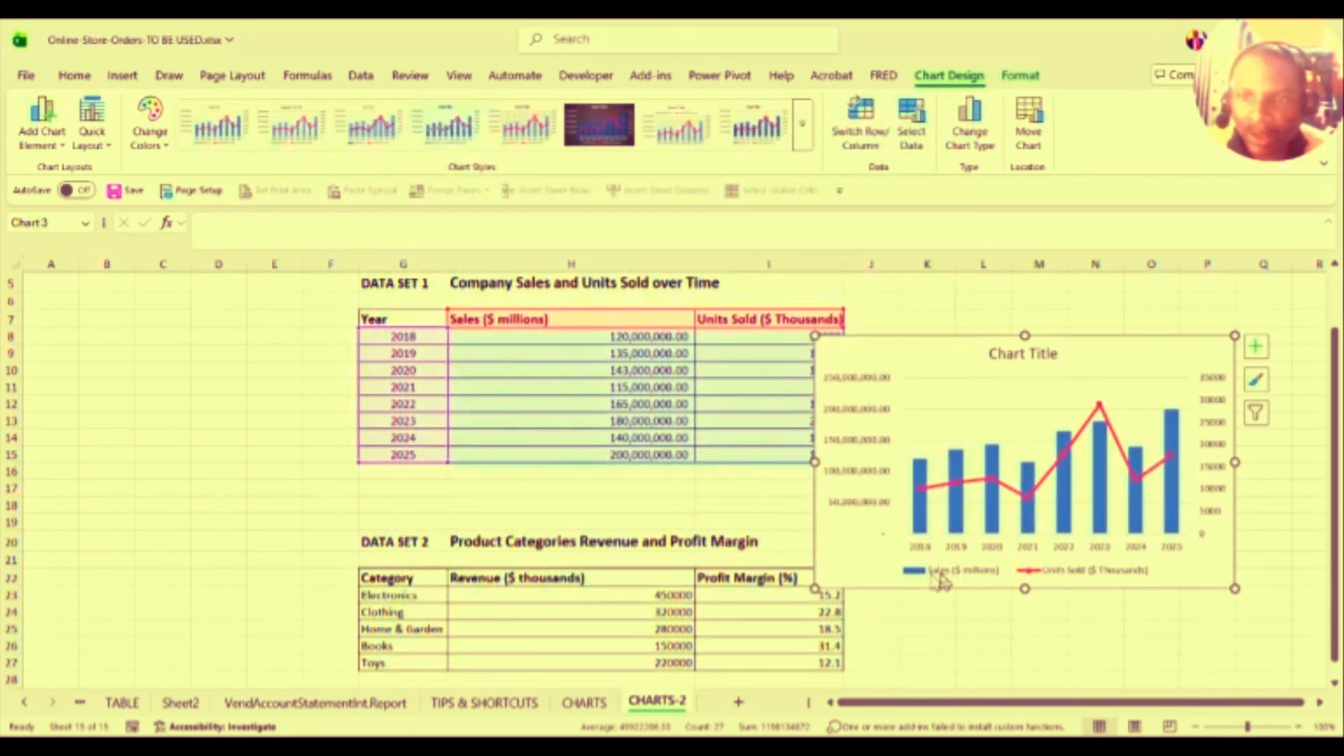
Step: Select the whole combo chart and drag it up beside the Company Sales and Units Sold table
click(1201, 492)
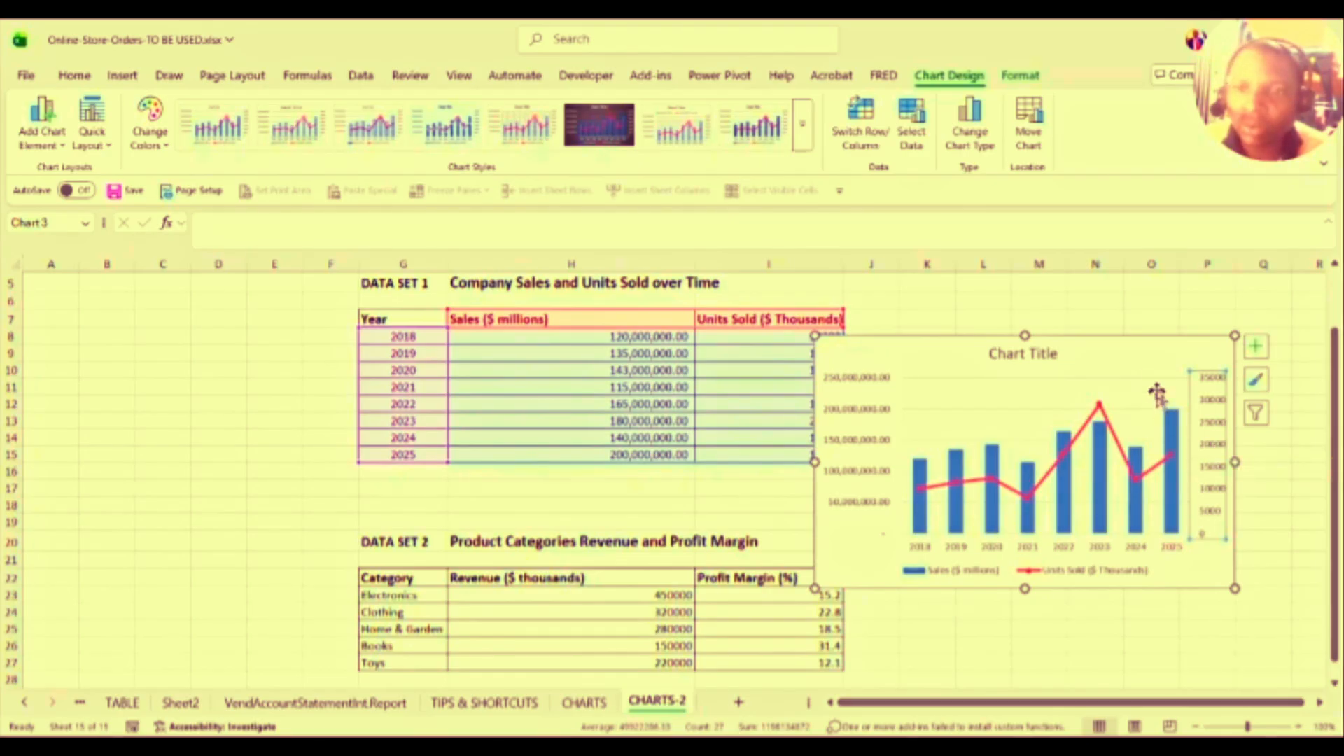
click(1135, 338)
mouse_move(1136, 338)
mouse_down()
mouse_move(1047, 259)
mouse_move(1062, 300)
mouse_move(1141, 312)
mouse_up()
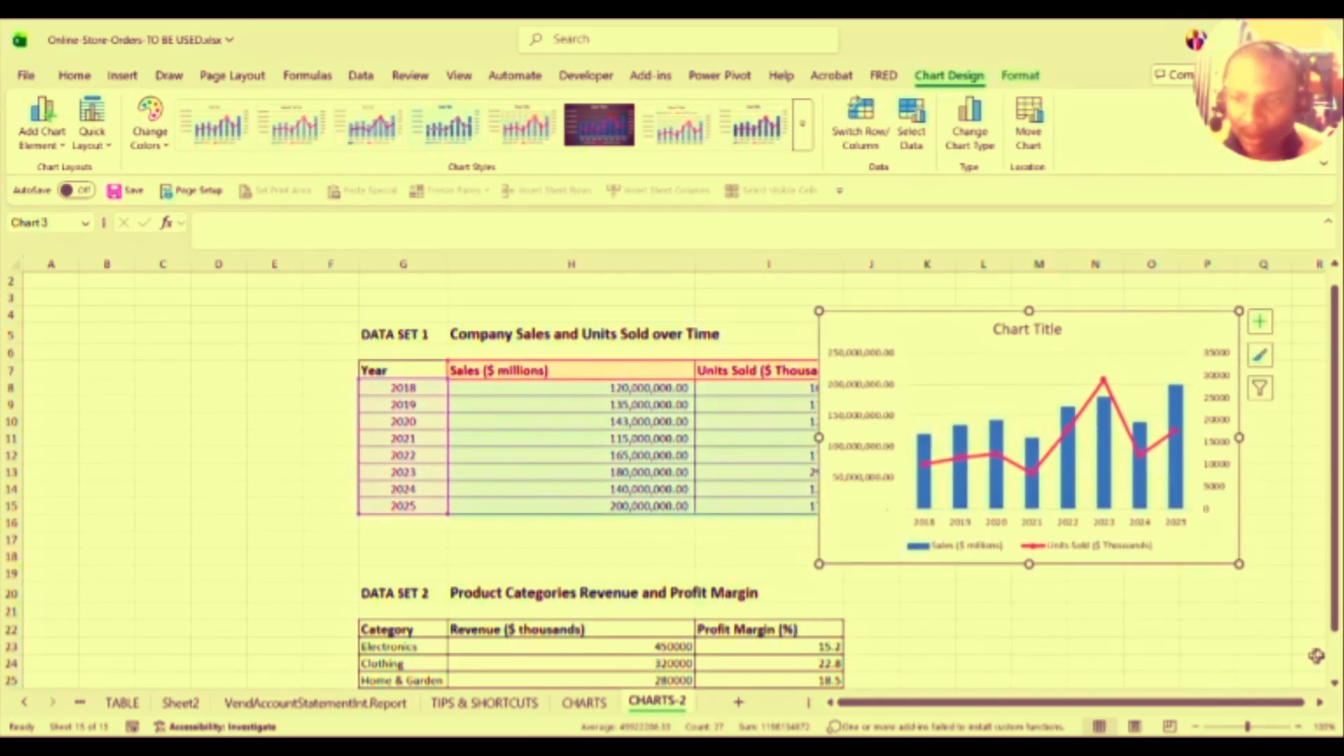
drag(1335, 630, 1334, 674)
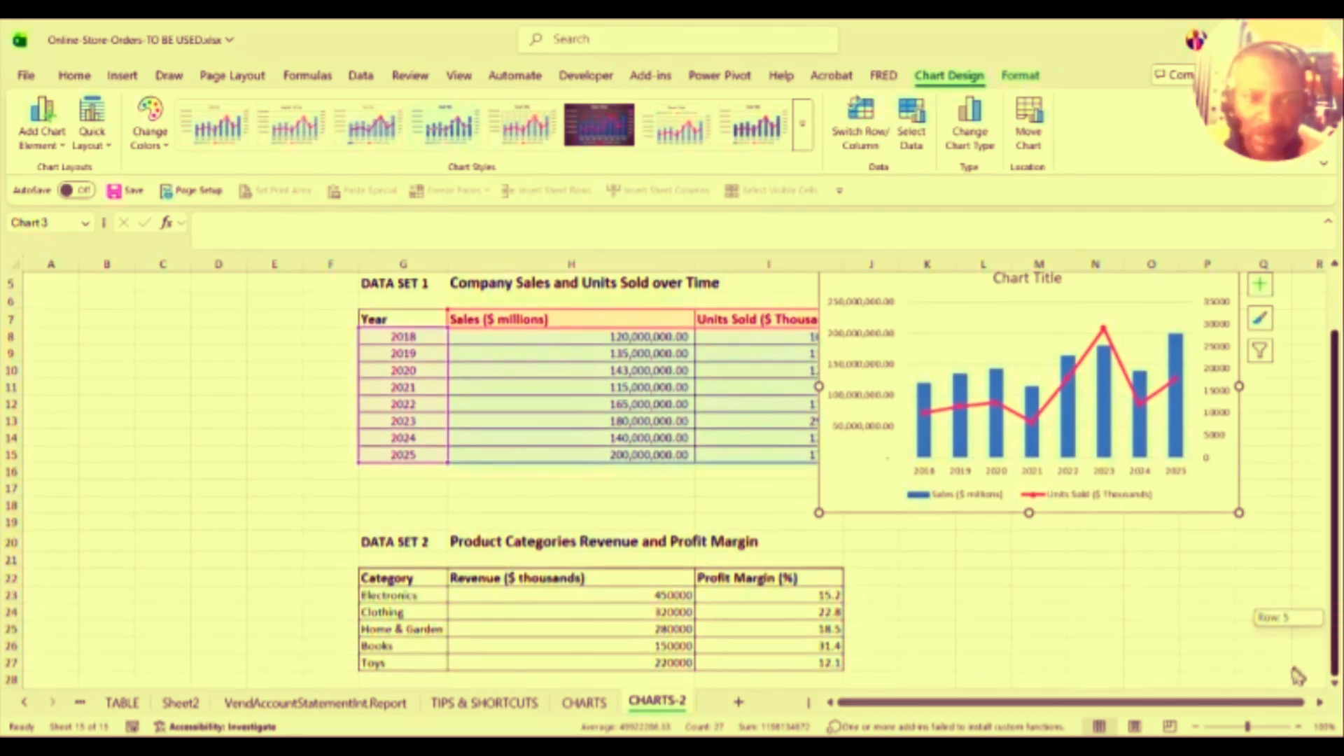
Step: Try Percent Style on the five Profit Margin values in I23:I27, then undo it
click(825, 601)
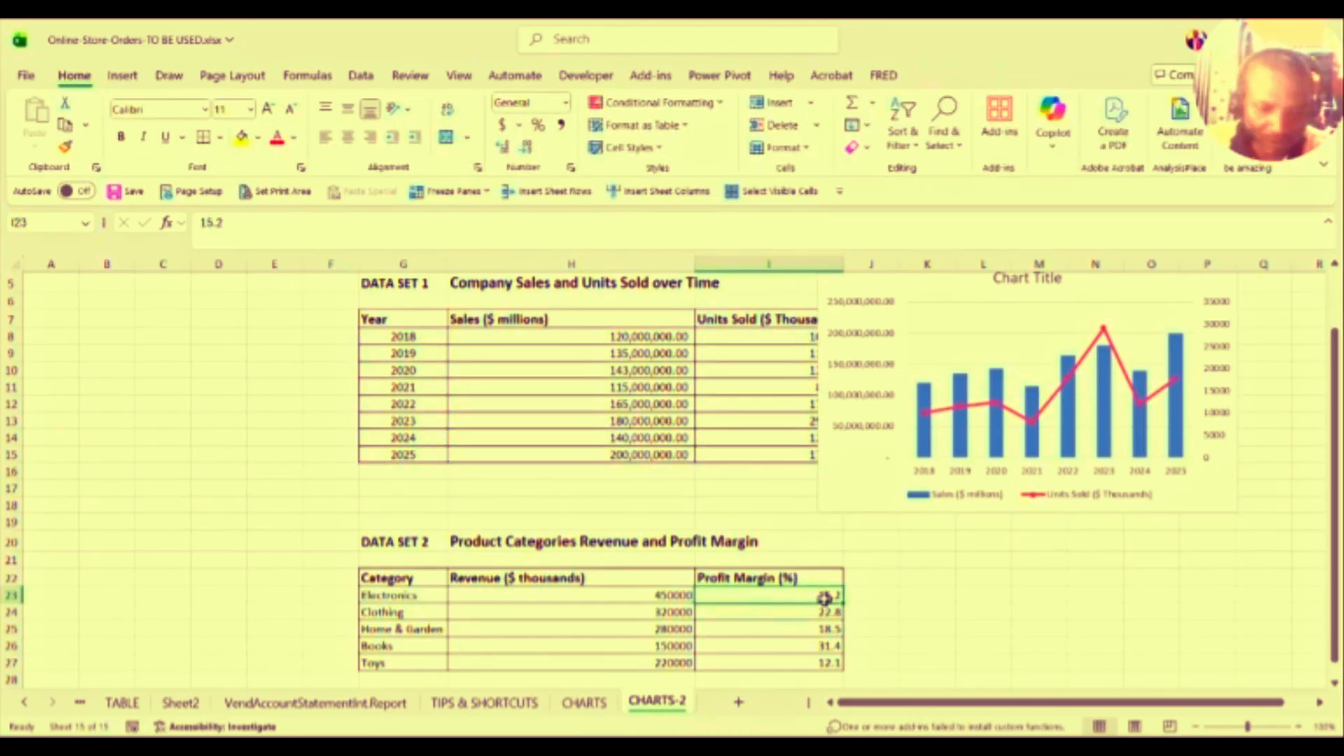
key(shift+Down)
key(shift+Down)
key(shift+Down)
key(shift+Down)
key(shift+Down)
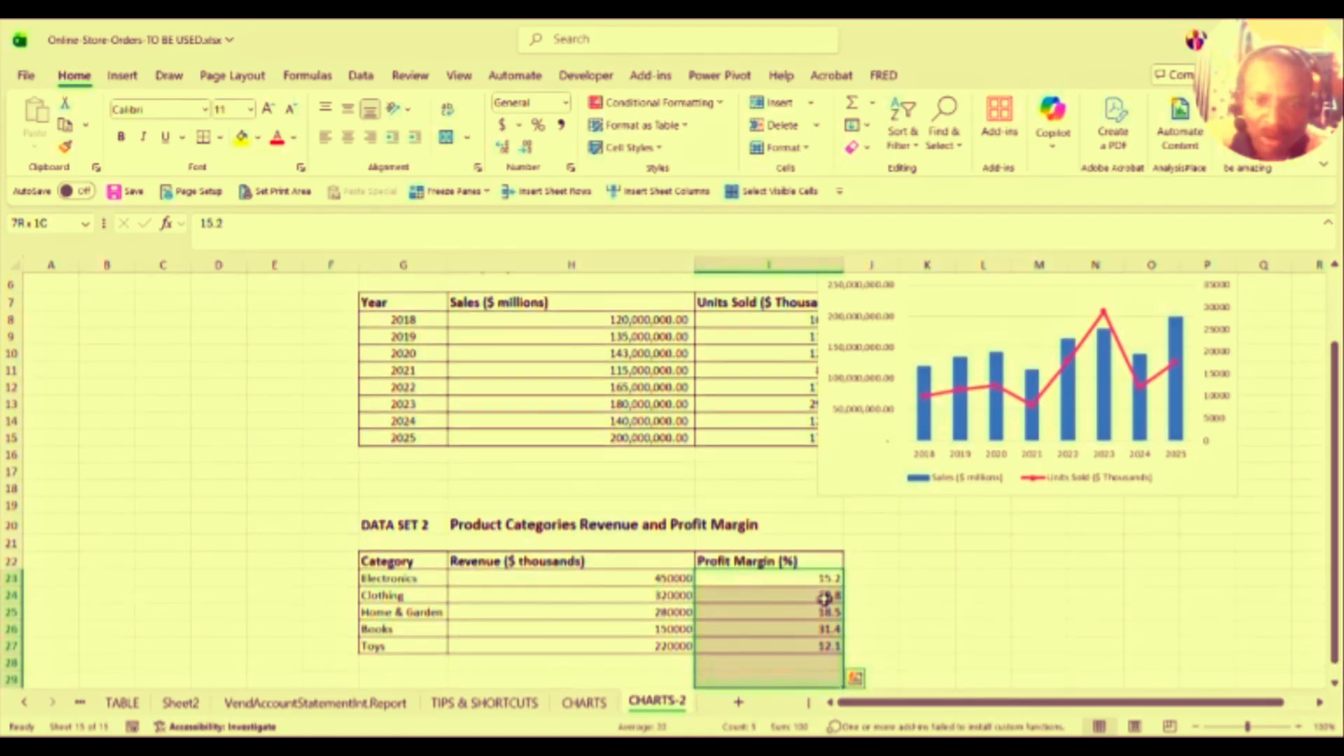
key(shift+Up)
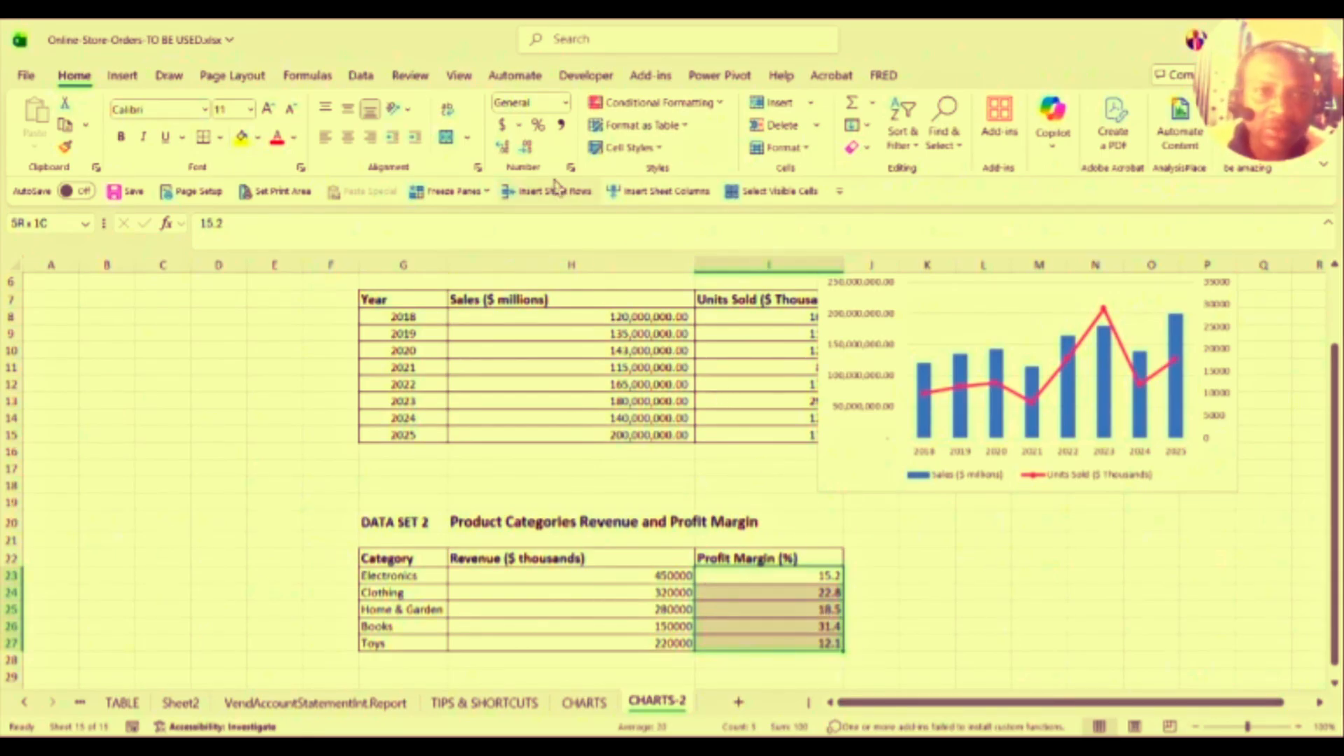
click(539, 126)
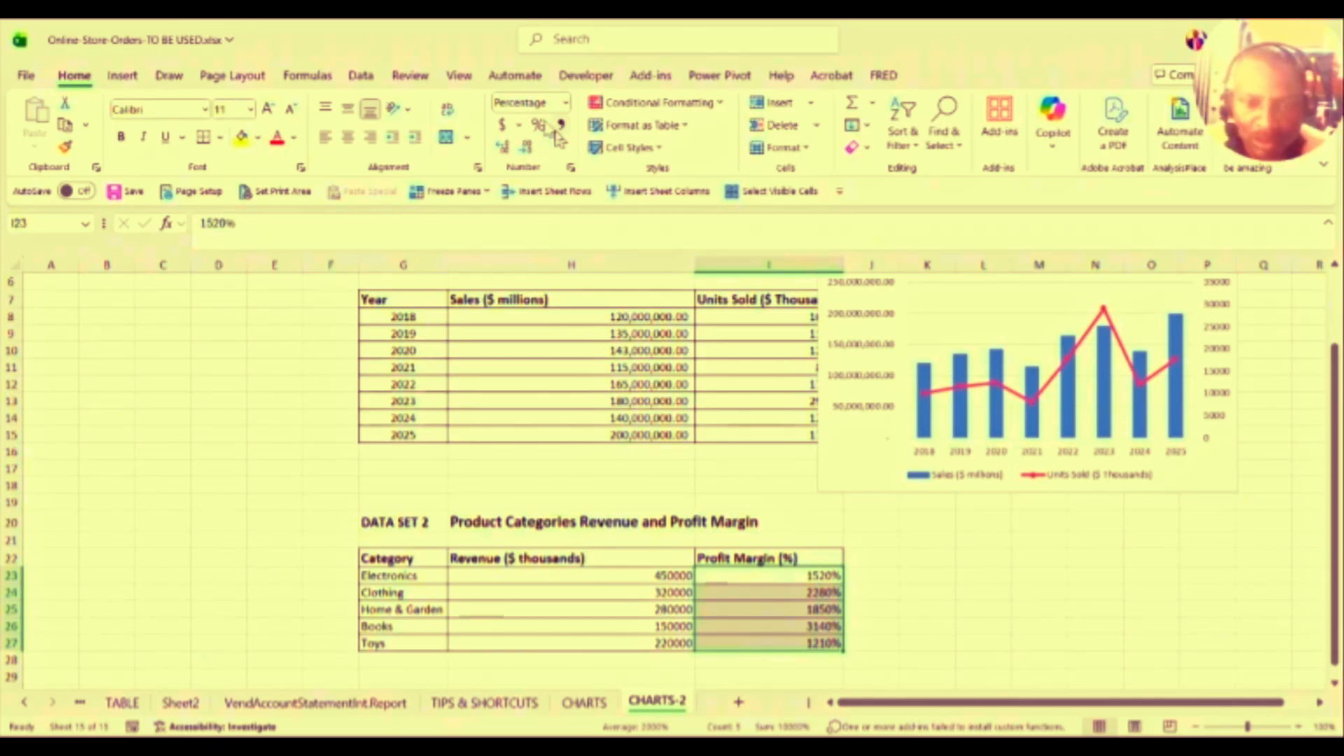
key(ctrl+z)
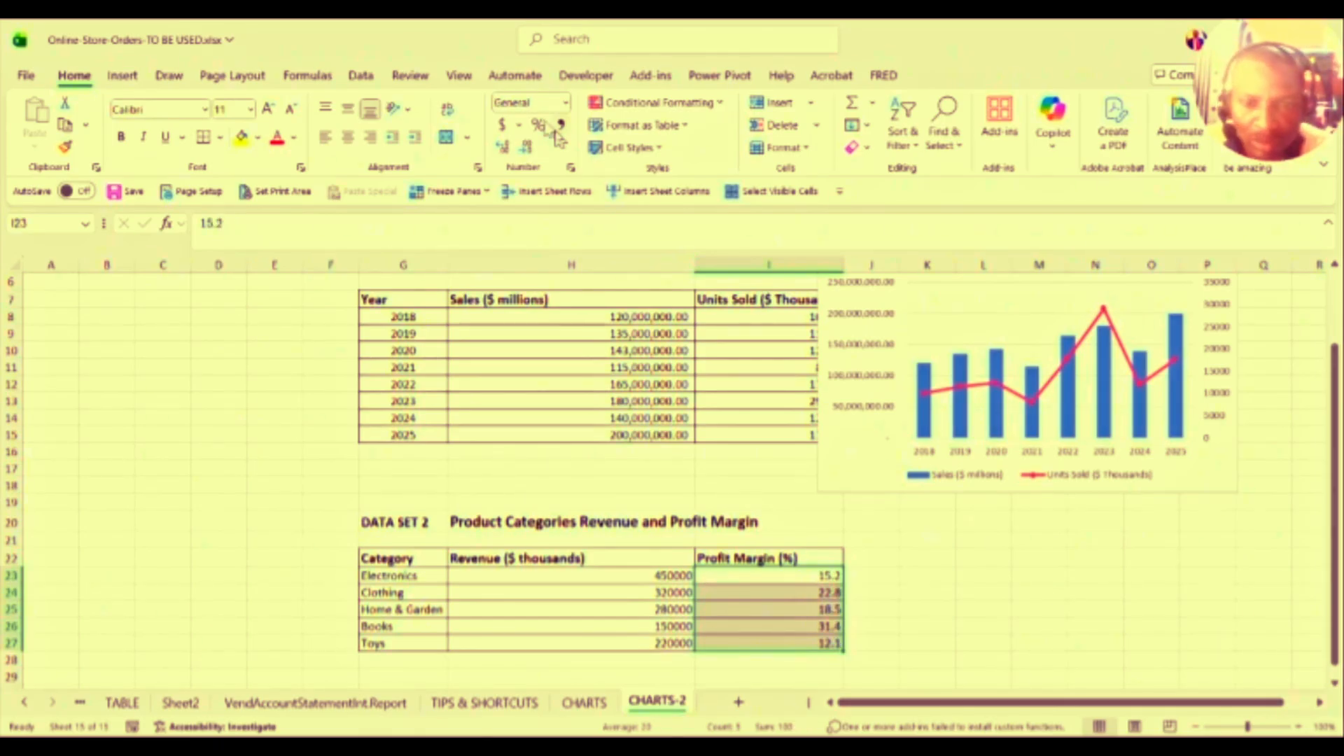
Step: Copy the Profit Margin values I23:I27 into L22 as a backup
click(821, 578)
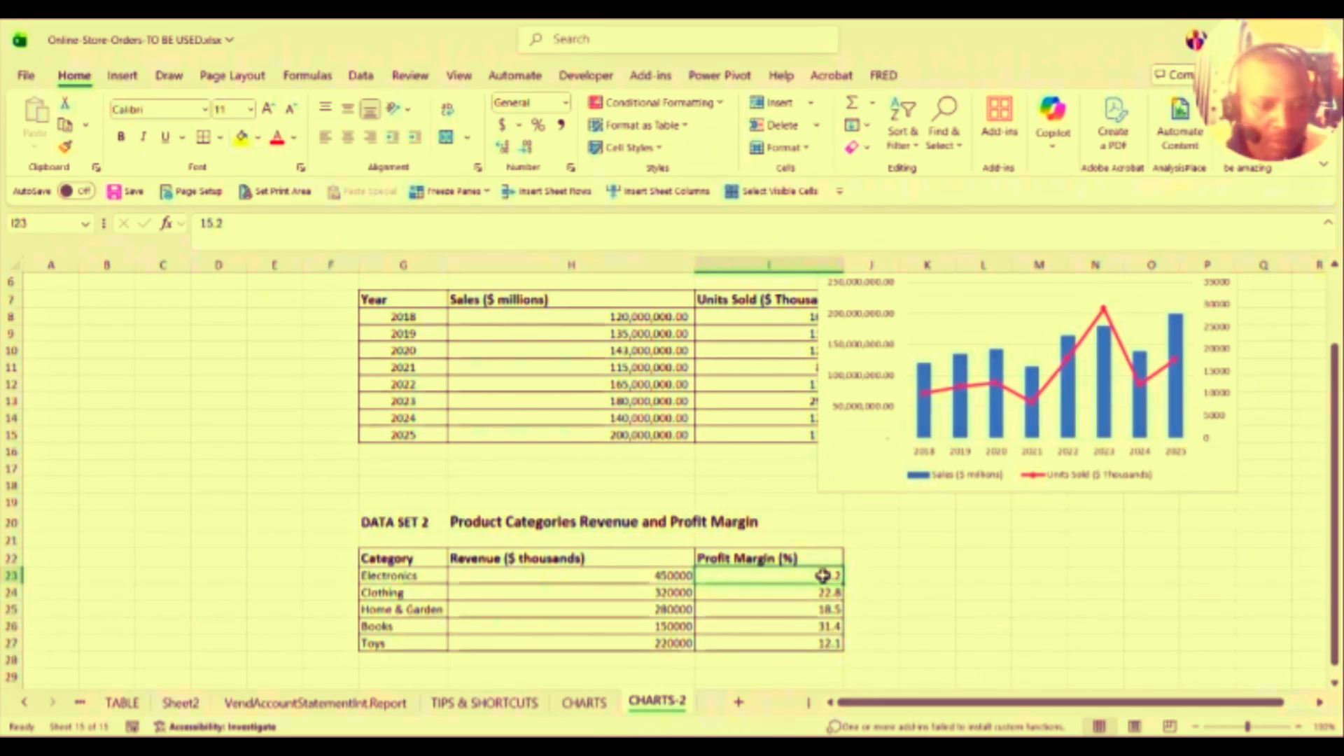
key(shift+Down)
key(shift+Down)
key(shift+Down)
key(shift+Down)
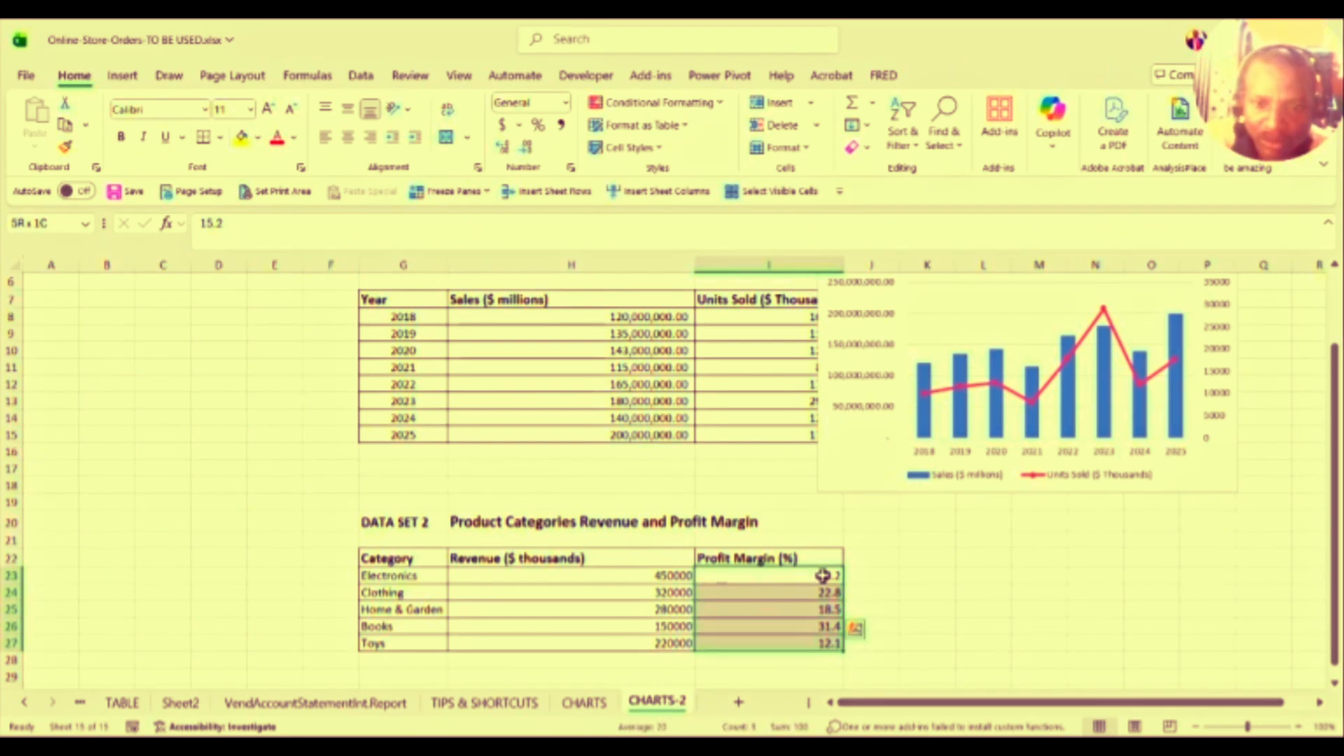
key(ctrl+c)
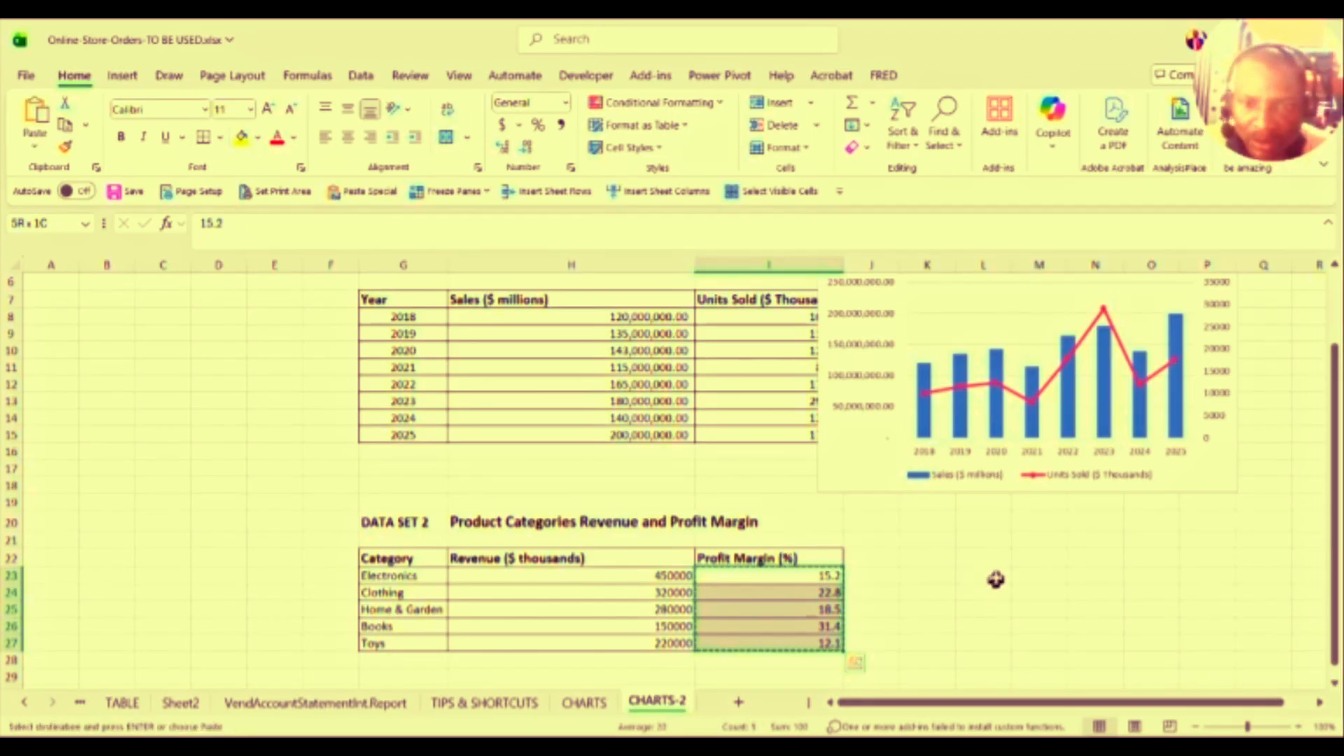
click(983, 559)
key(ctrl+v)
Step: Clear the original Profit Margin values from I23:I27
click(821, 578)
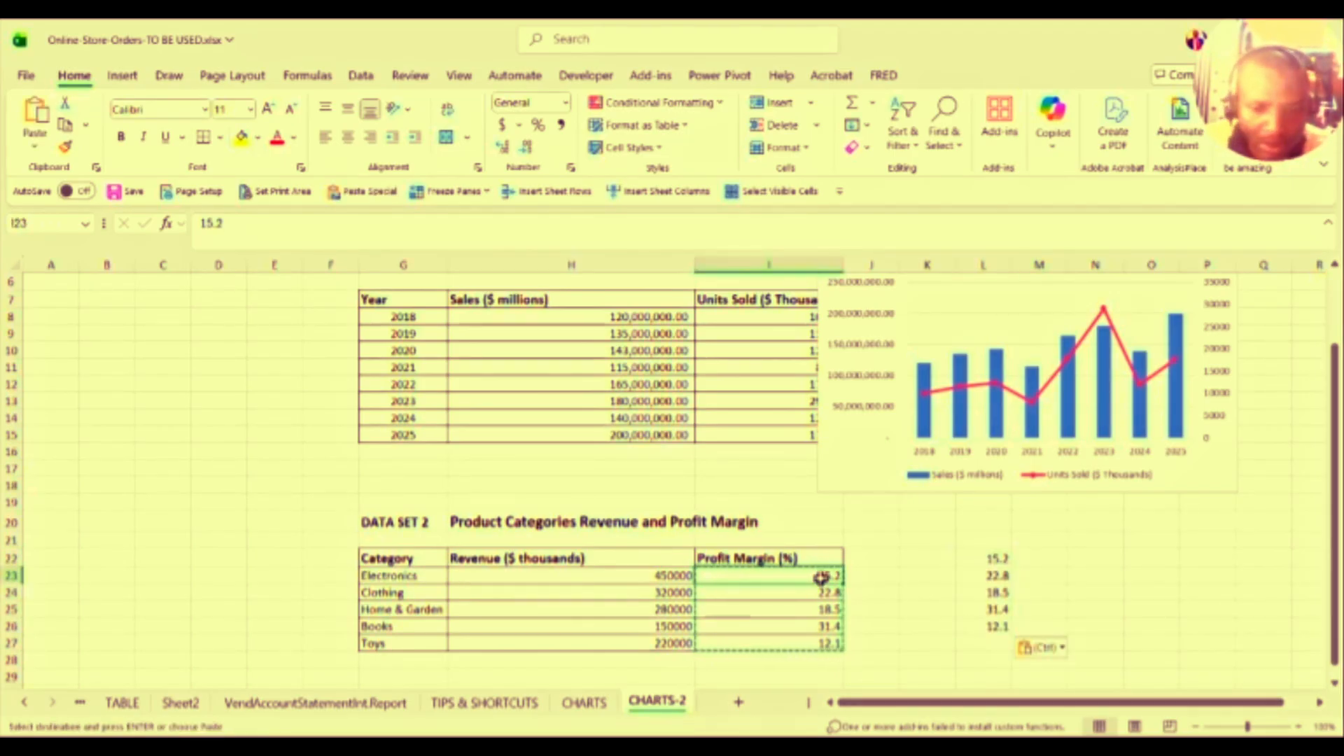
key(shift+Down)
key(shift+Down)
key(shift+Down)
key(shift+Down)
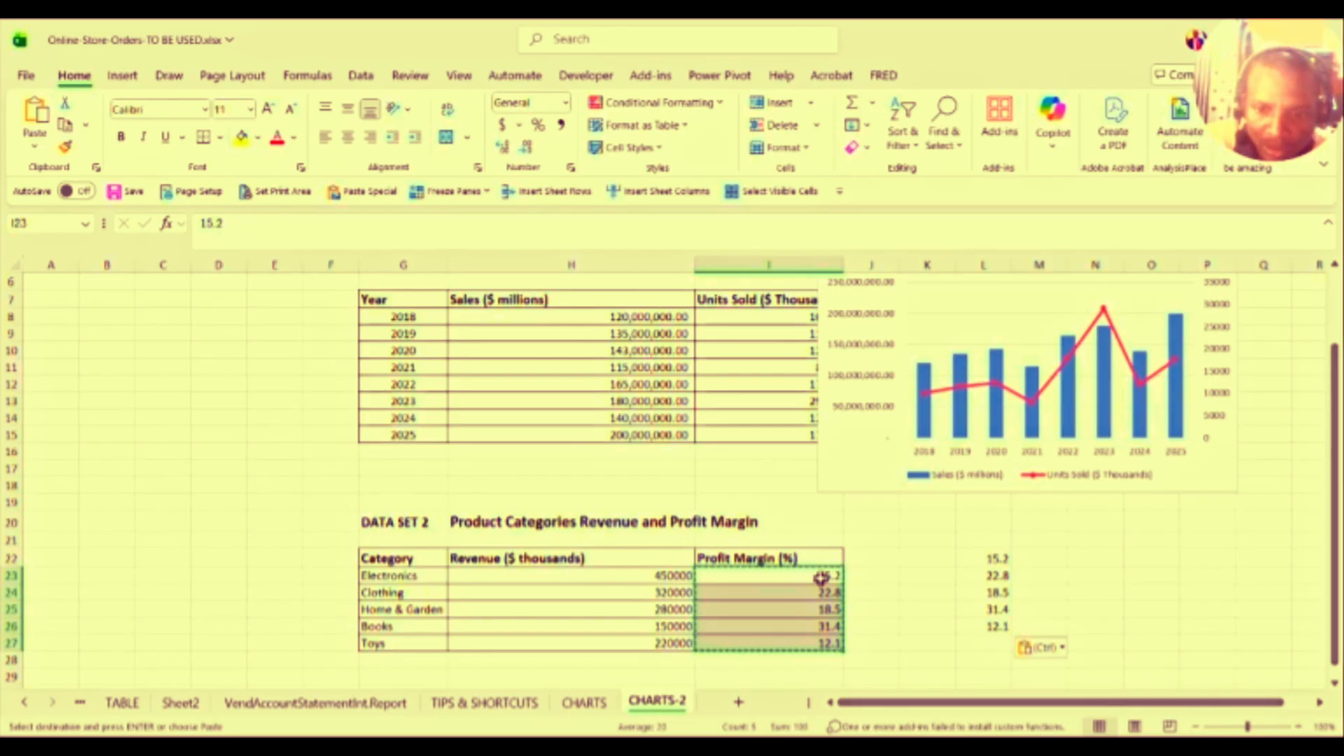
key(Escape)
key(BackSpace)
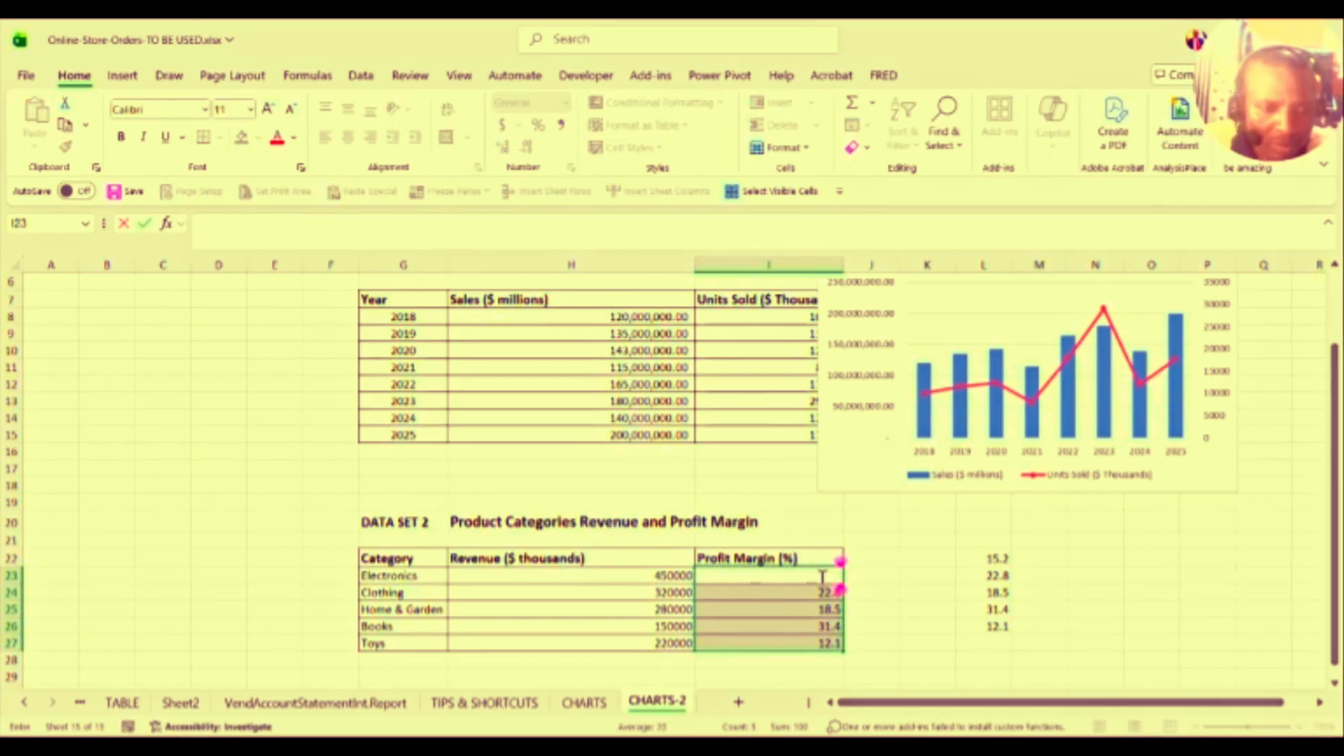
key(Escape)
key(Delete)
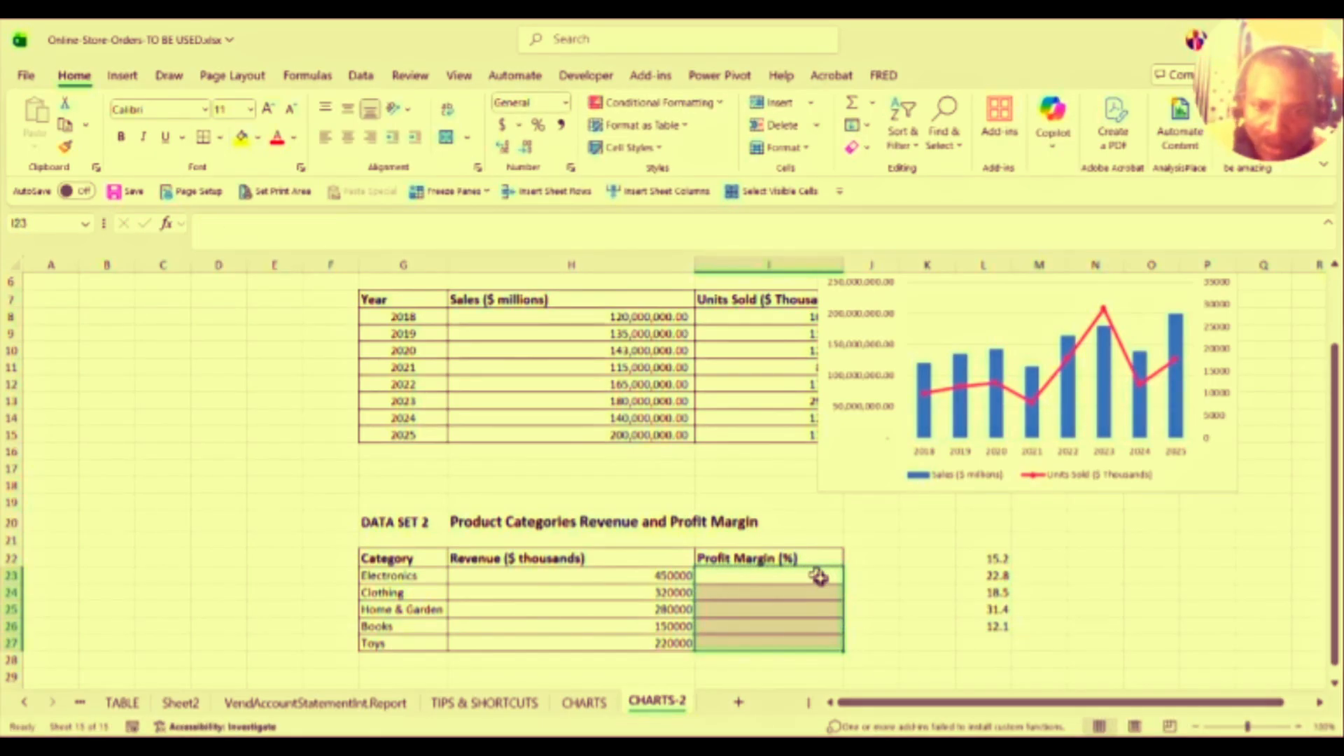
Step: Apply Percent Style to the emptied cells I23:I27
click(819, 576)
key(shift+Down)
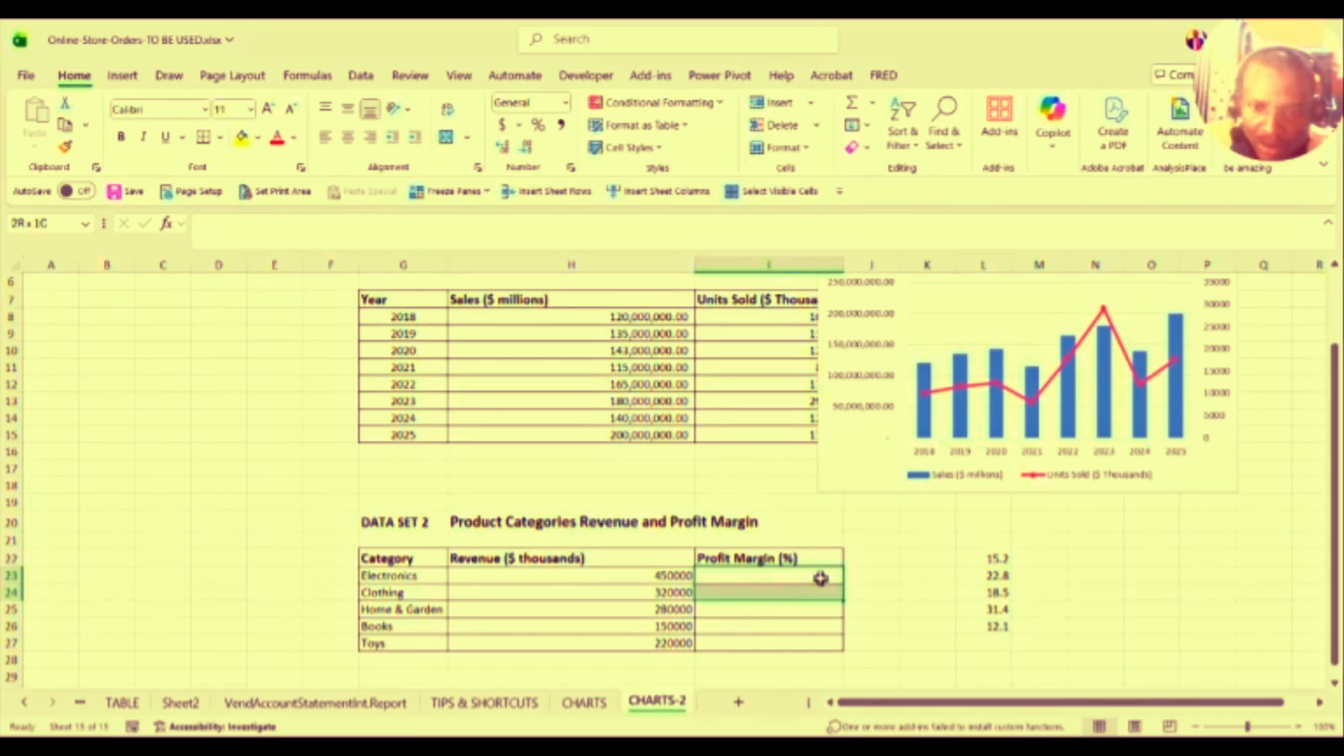
key(shift+Down)
key(shift+Down)
key(shift+Down)
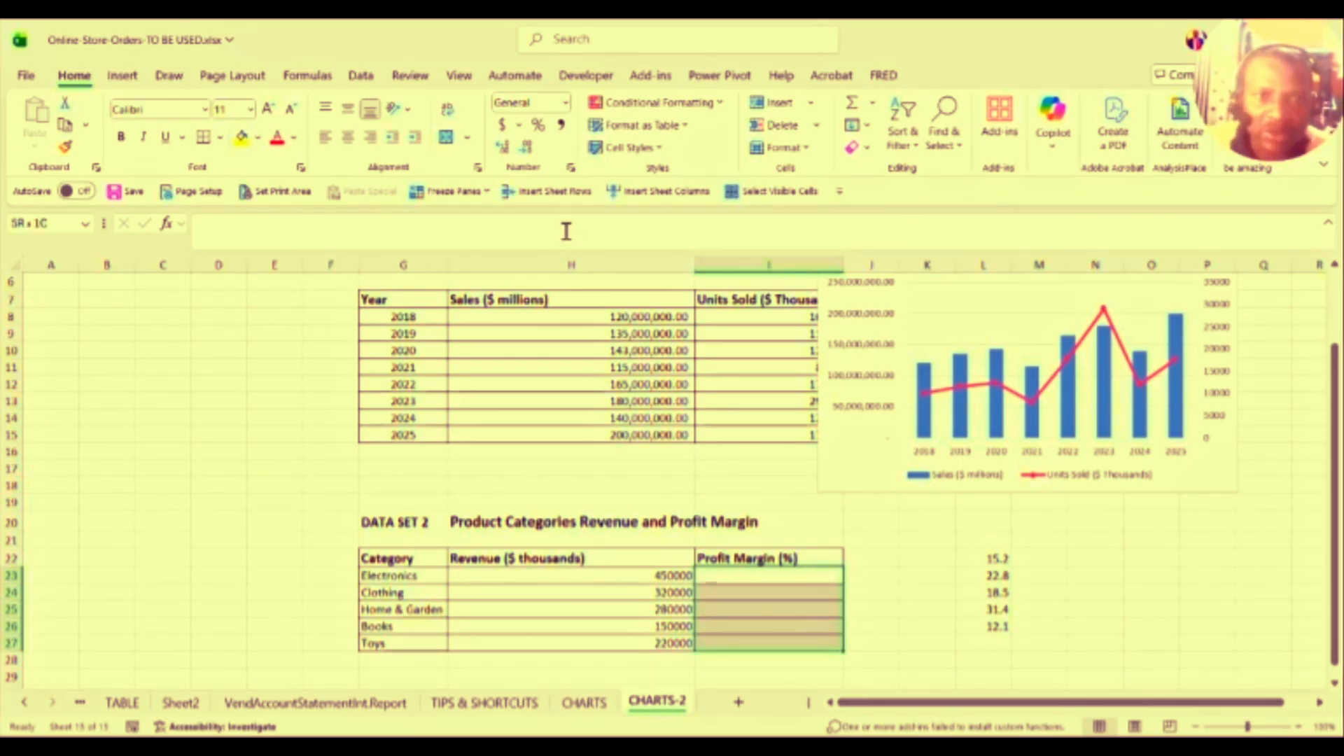
click(536, 127)
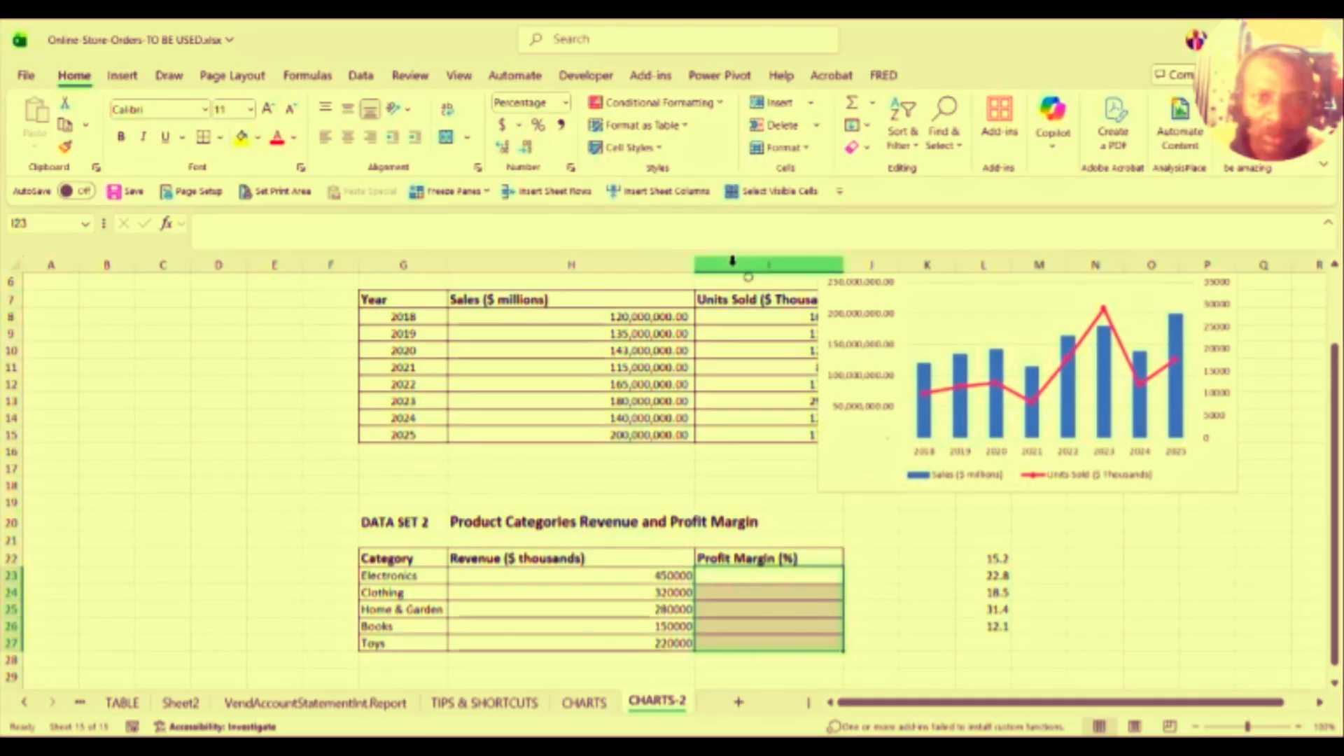
Step: Paste the backup values L22:L26 back into I23 and apply Percent Style
click(973, 553)
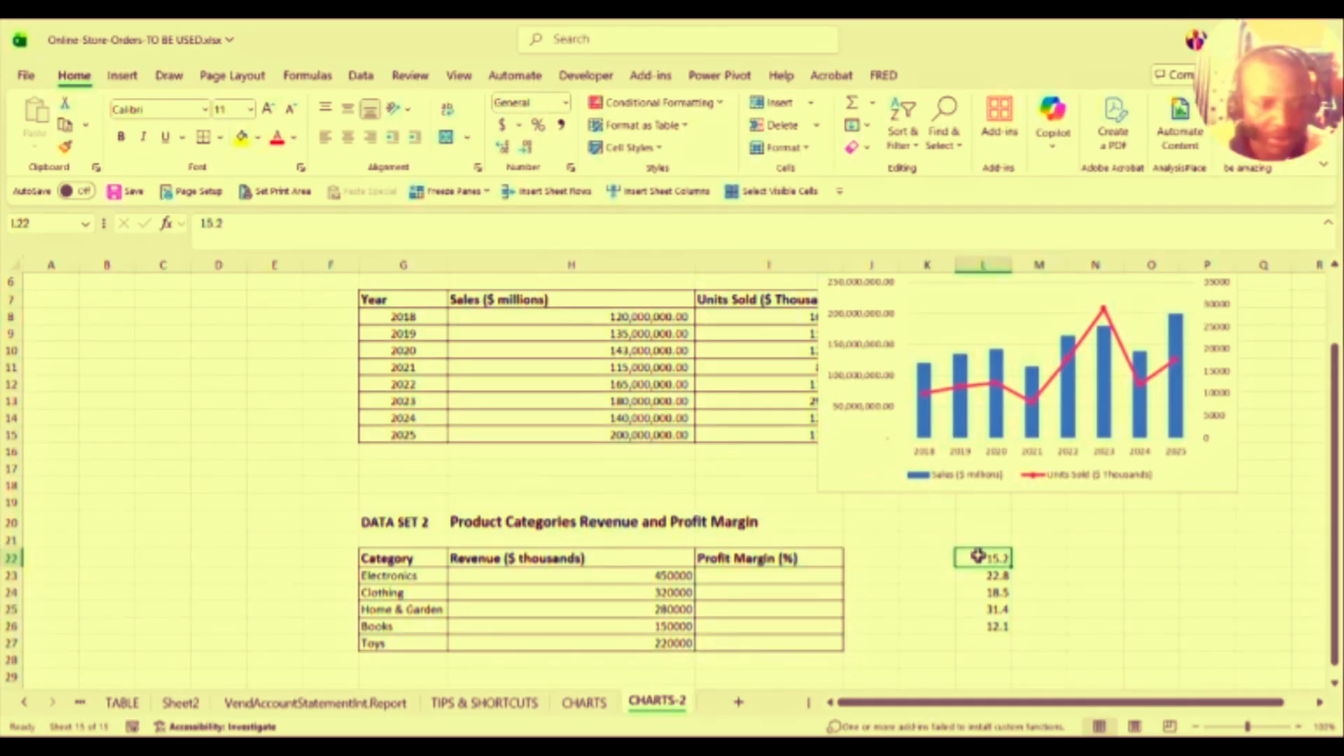
drag(978, 556, 984, 625)
key(ctrl+c)
click(769, 575)
key(ctrl+v)
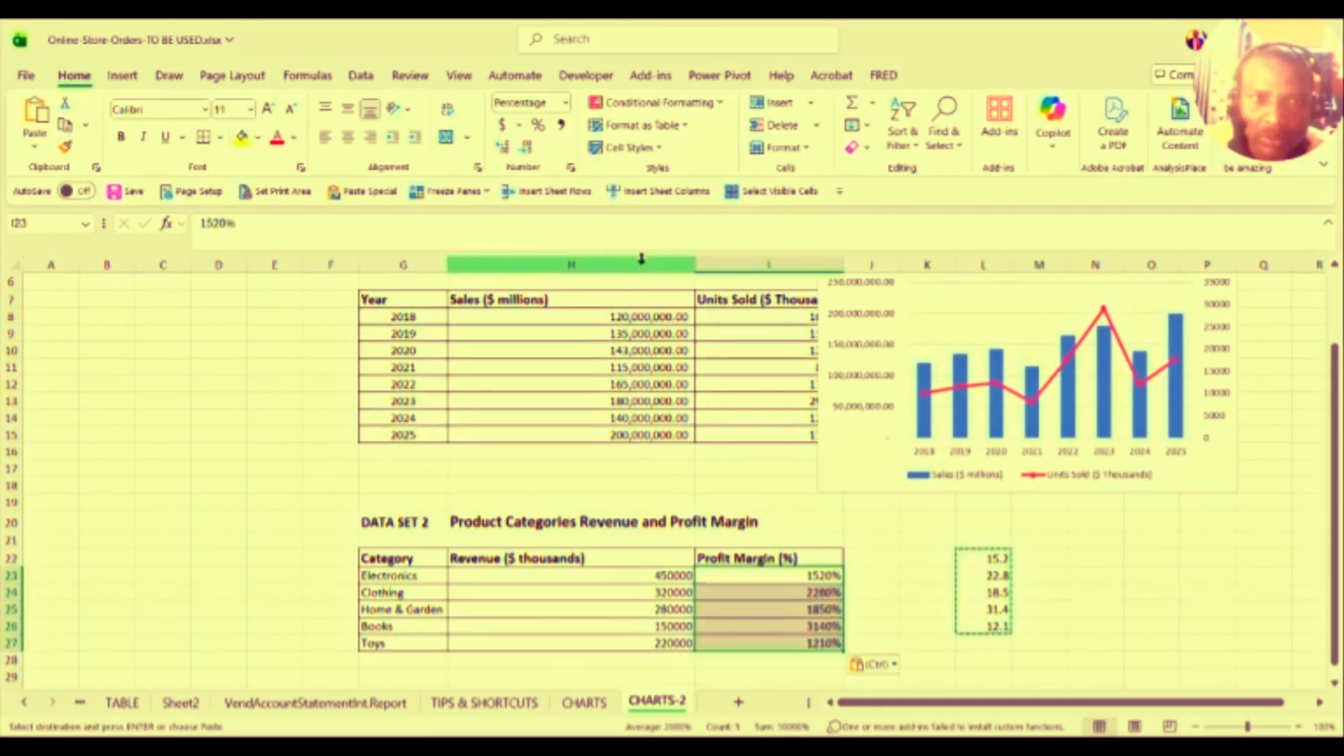
click(539, 132)
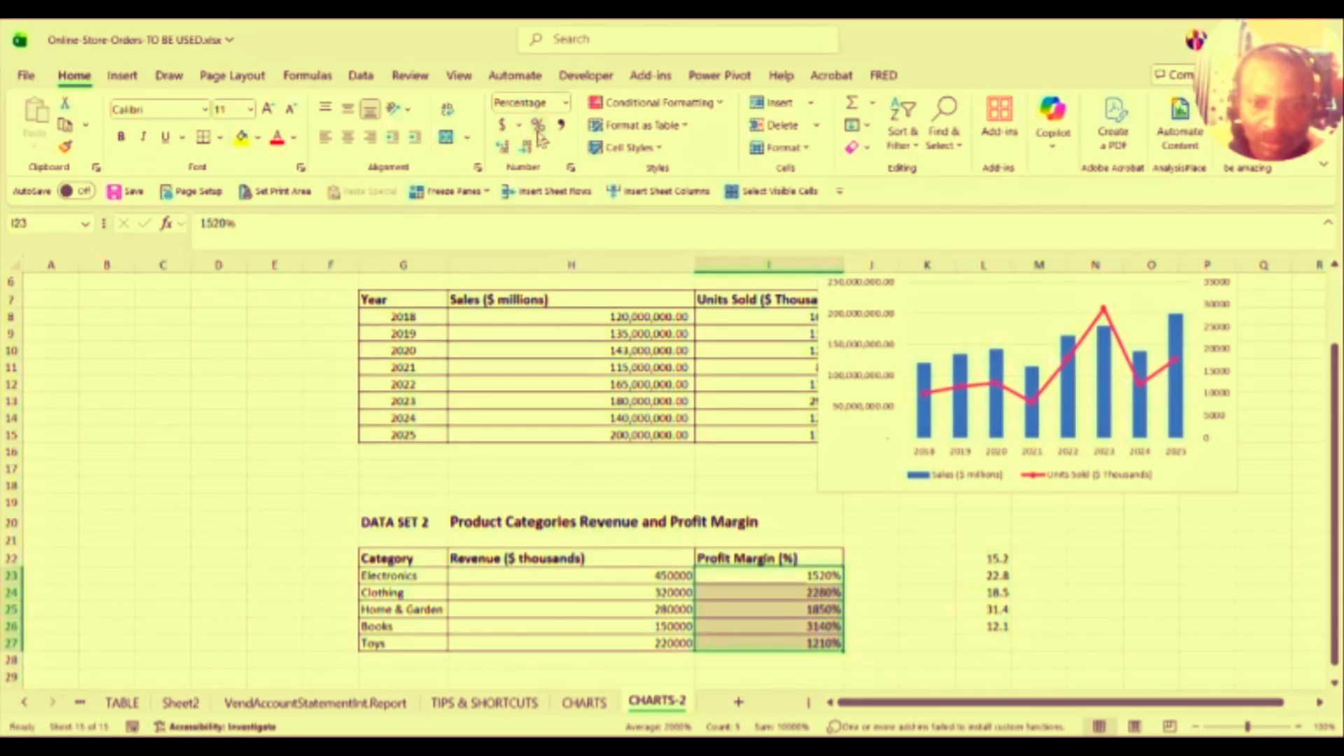
Step: Re-enter the Electronics margin in I23, then show all five margins with two decimals
click(816, 574)
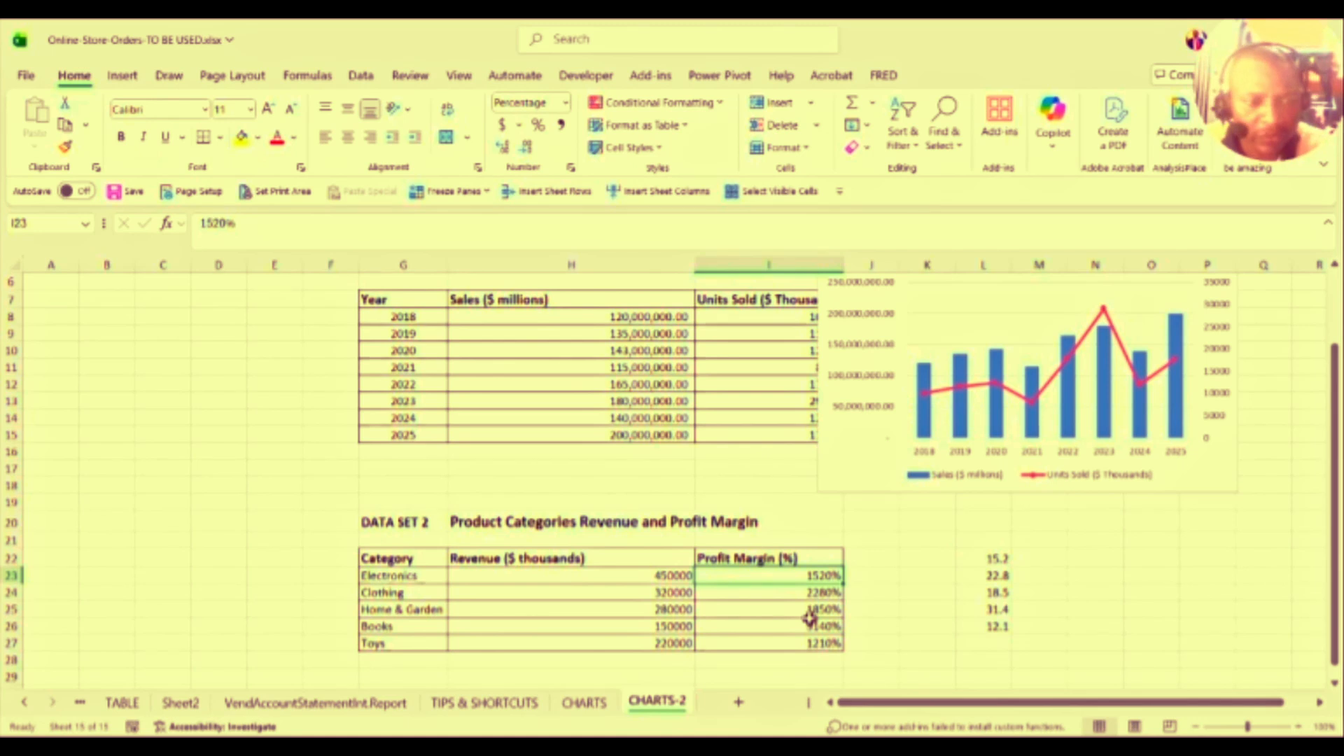
text(15.)
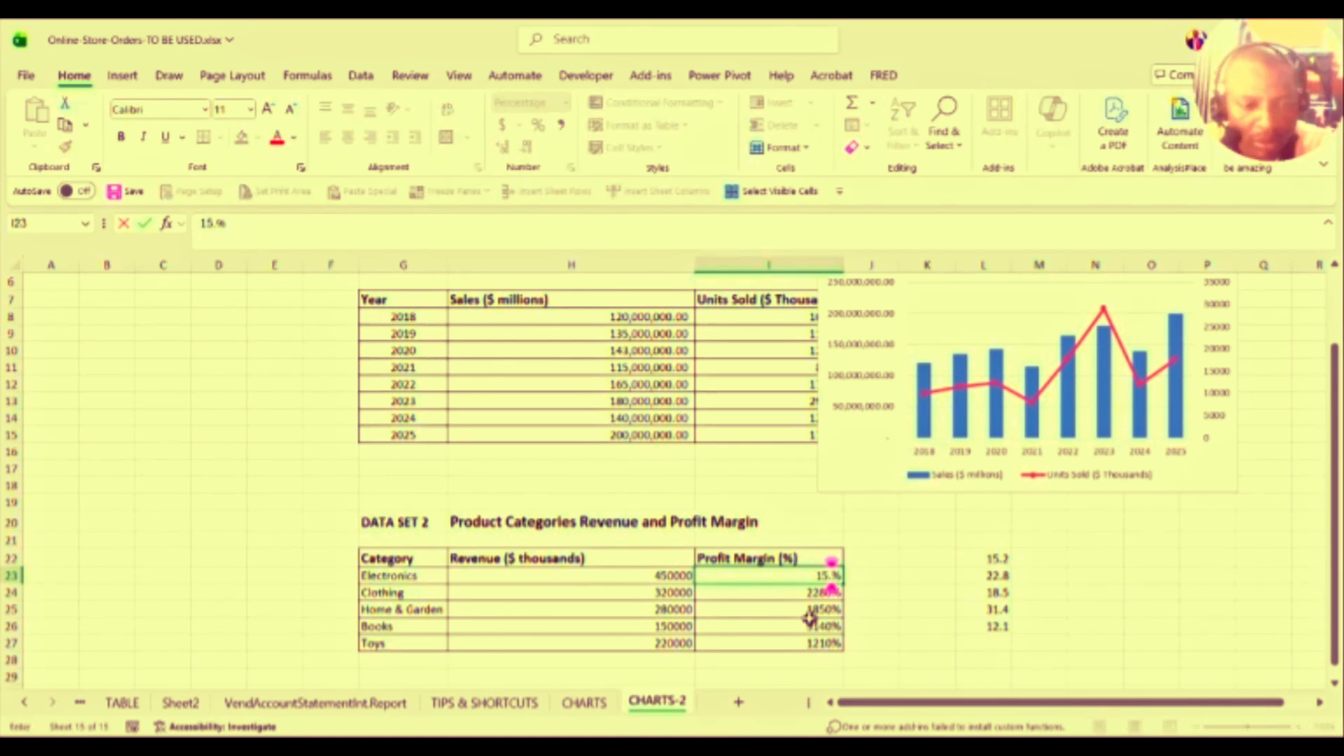
key(Return)
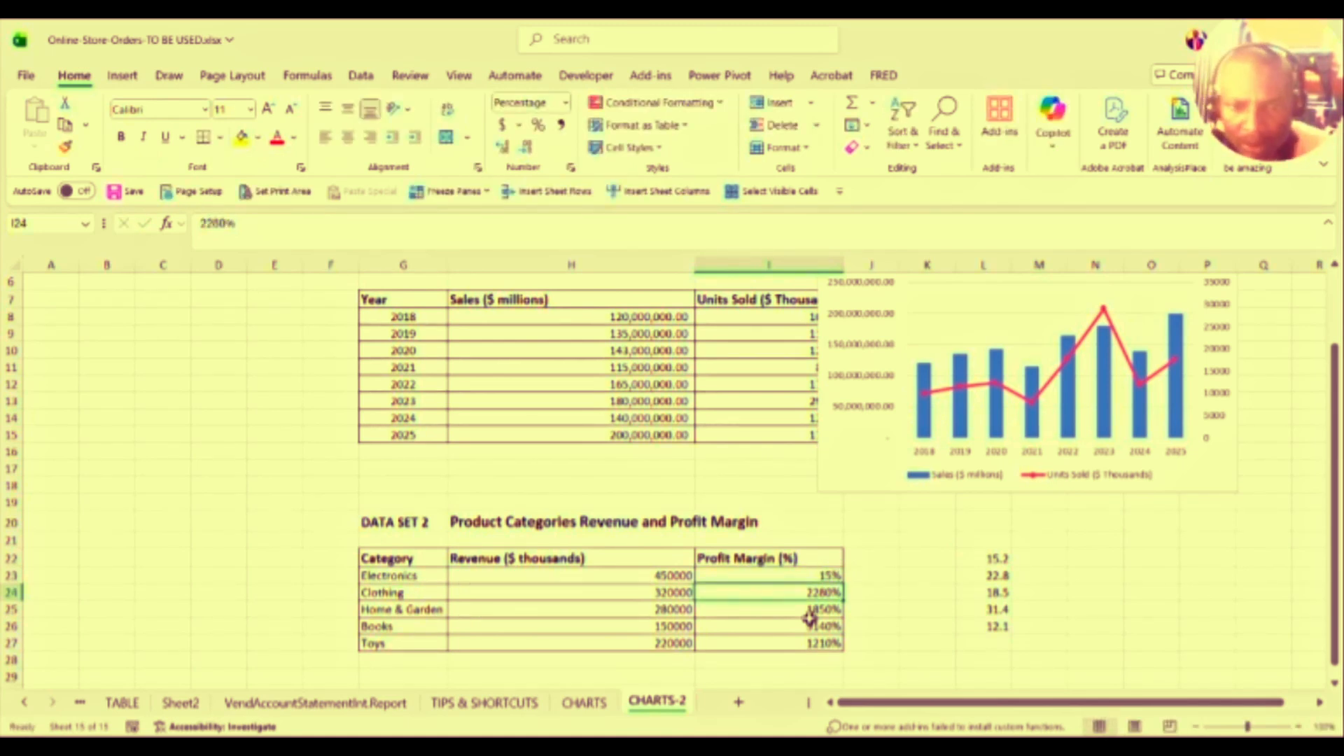
drag(816, 576, 830, 646)
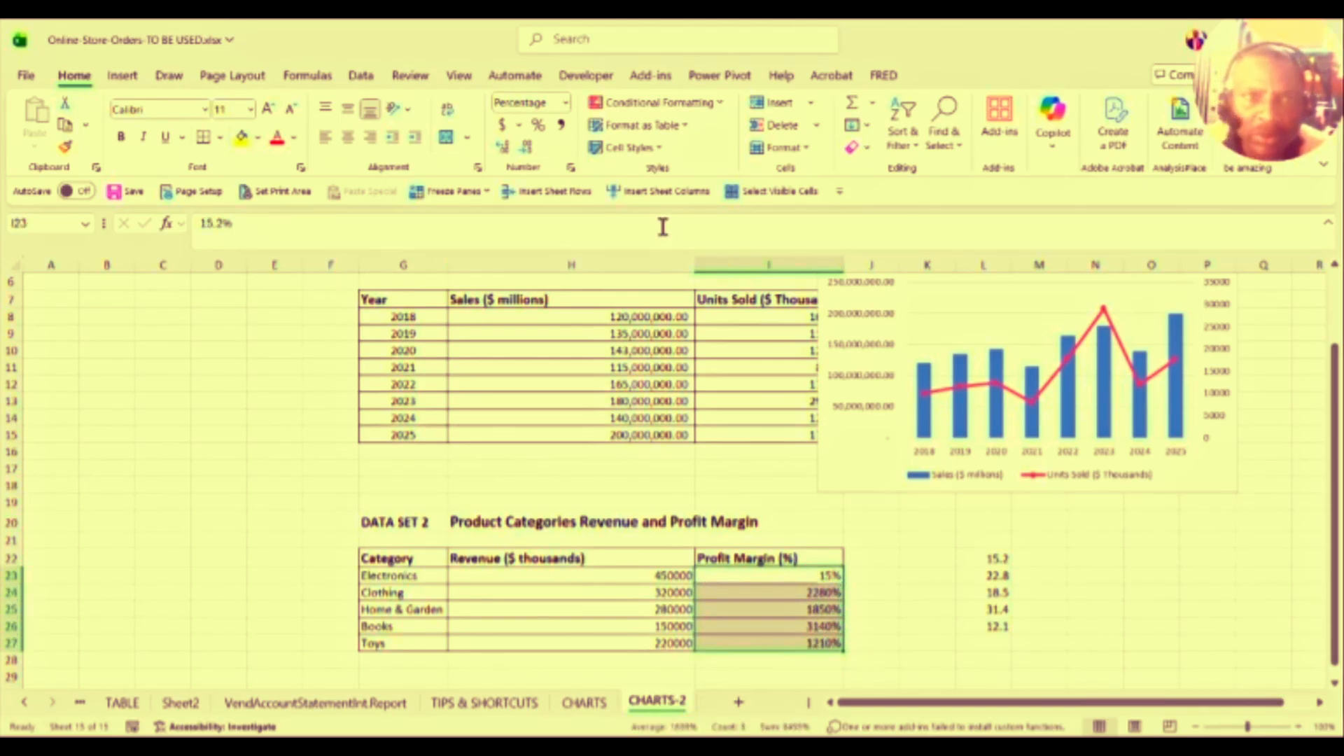
click(503, 150)
click(503, 150)
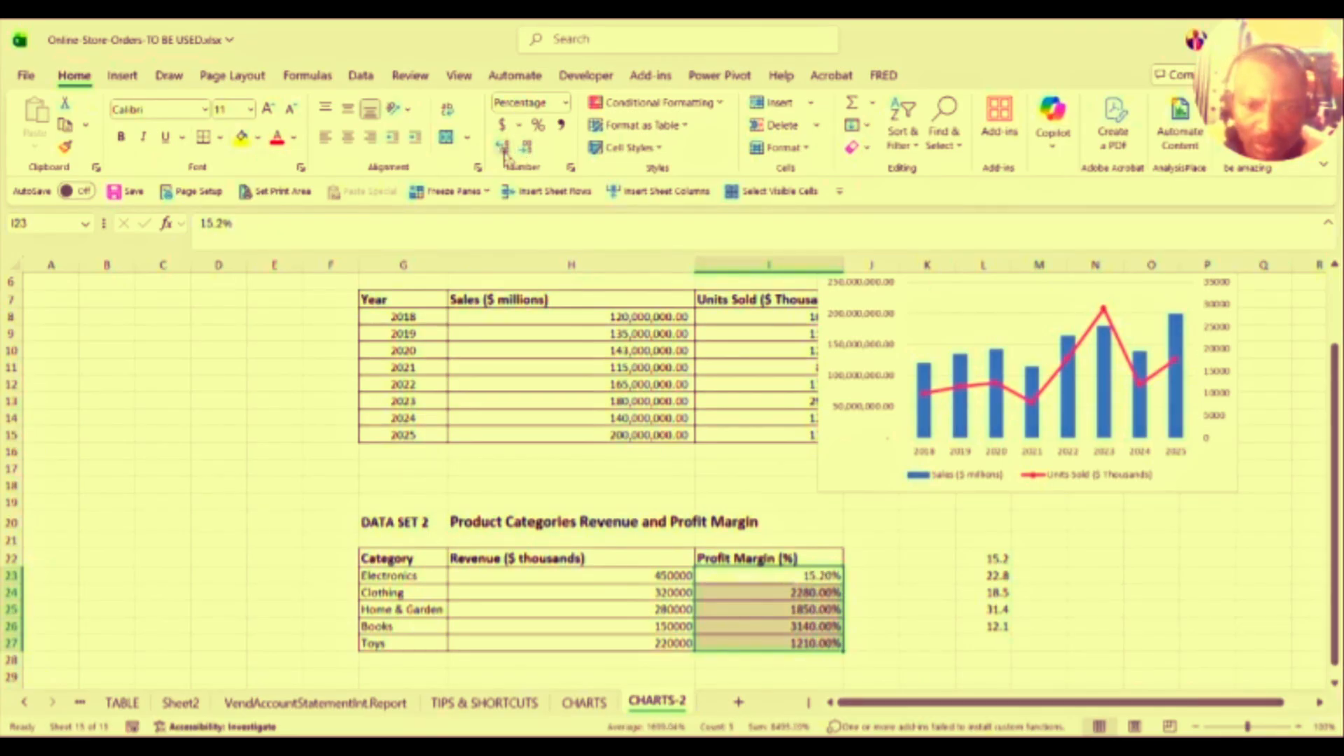
Step: Retype the remaining margins as 22.8, 18.5, 31.4 and 12.1, then reselect I23:I27
click(805, 593)
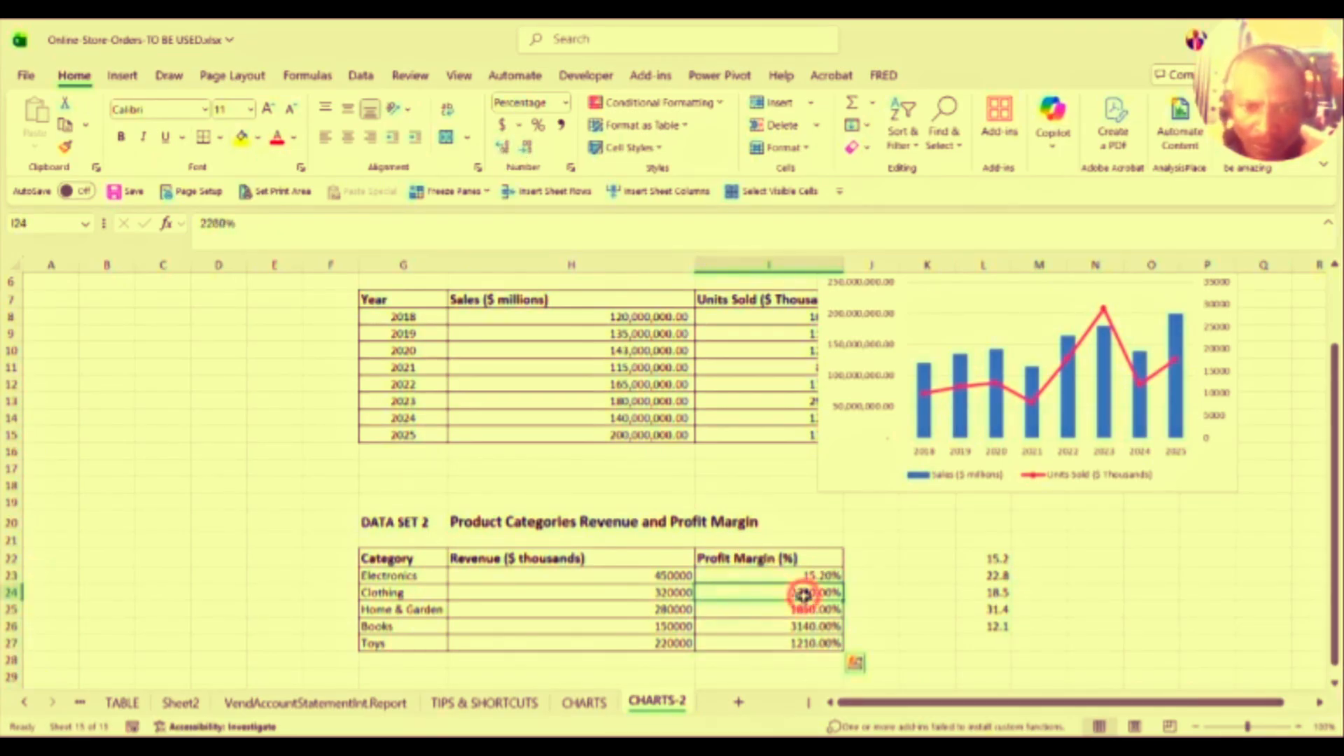
text(22.)
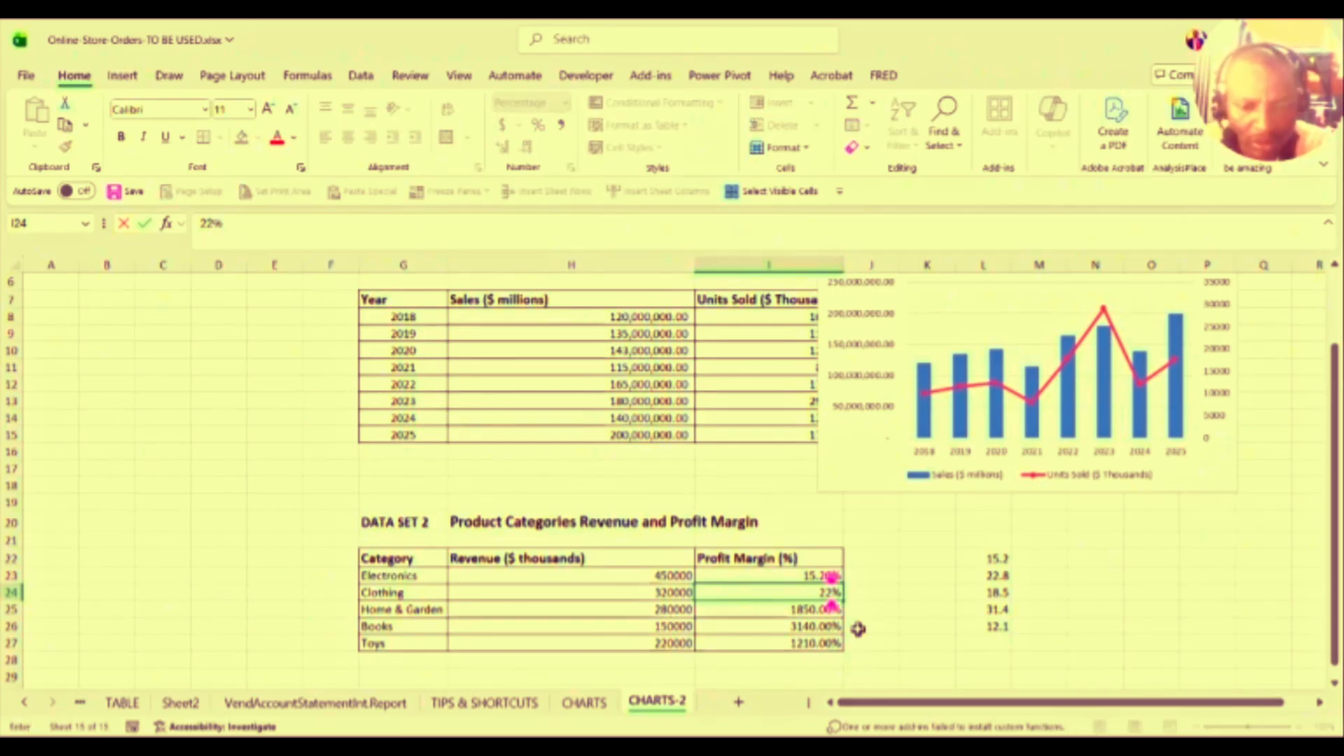
text(8)
key(Return)
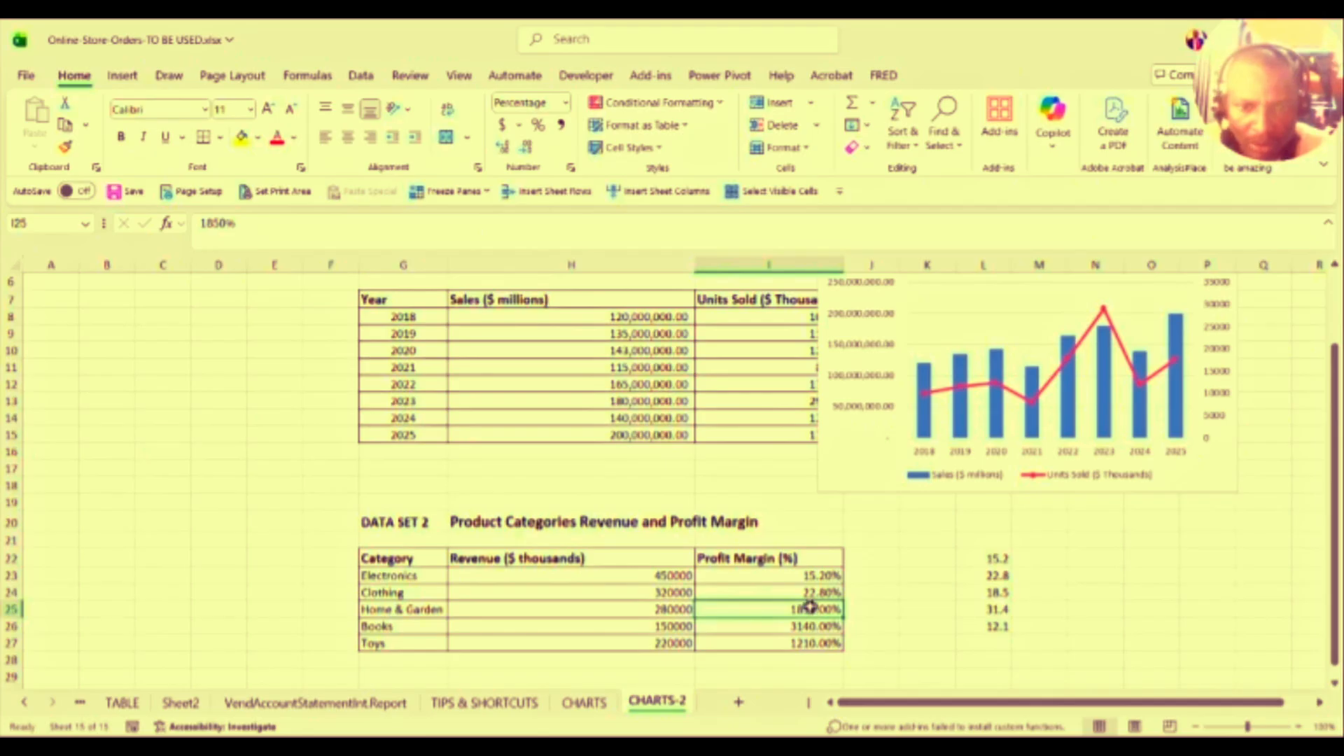
text(1)
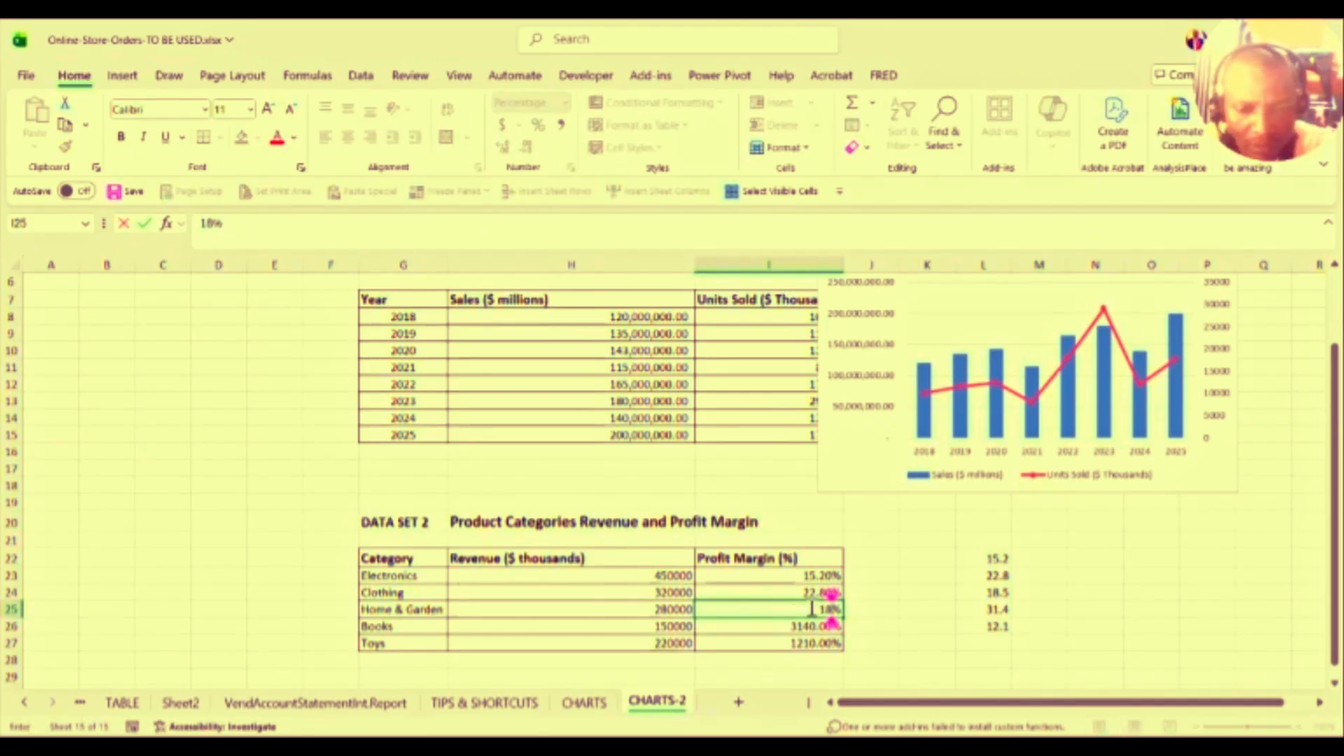
text(8.5)
key(Return)
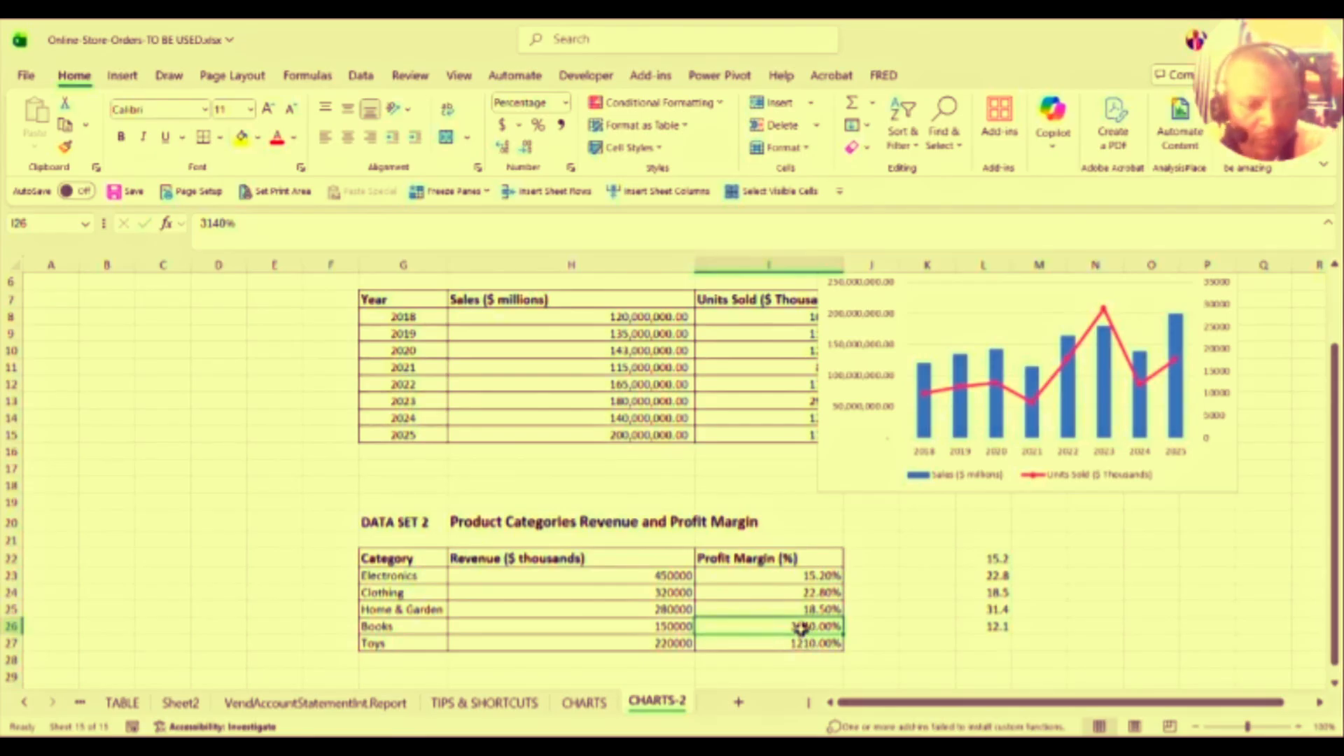
text(31.)
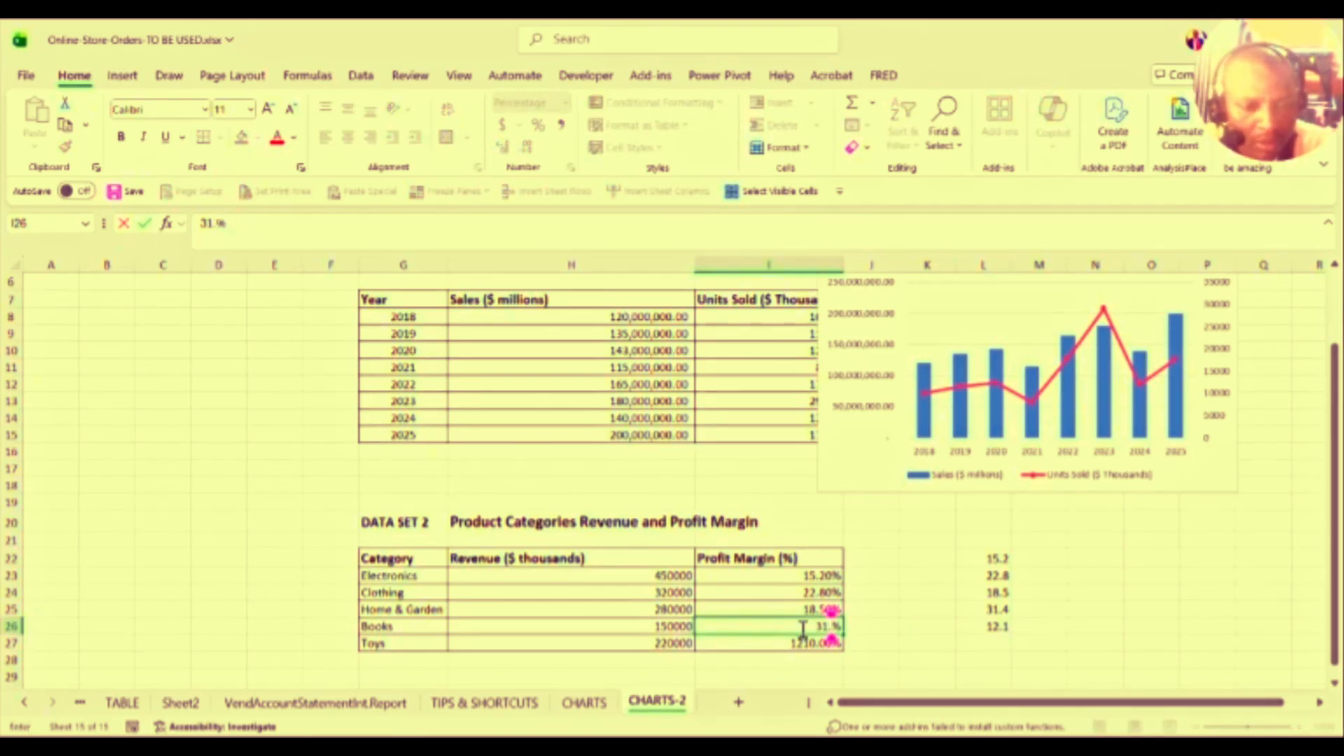
key(Return)
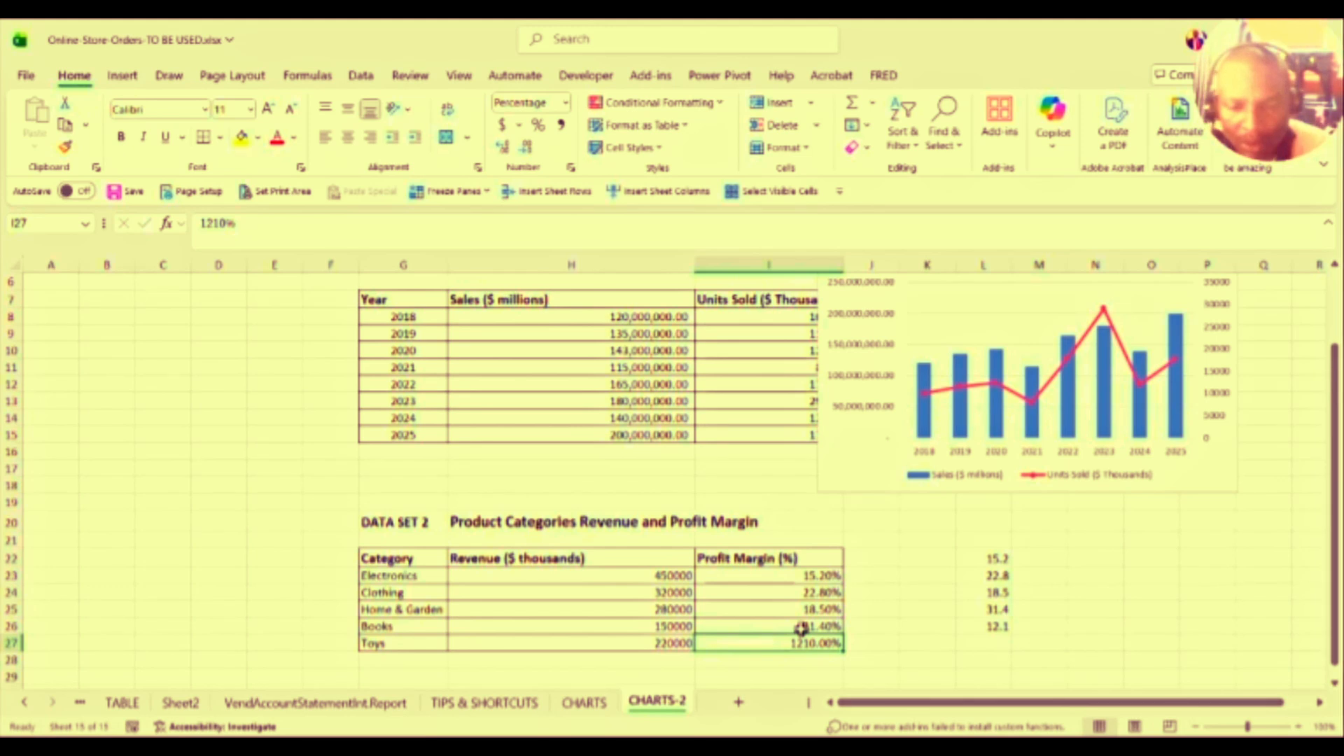
text(12.1)
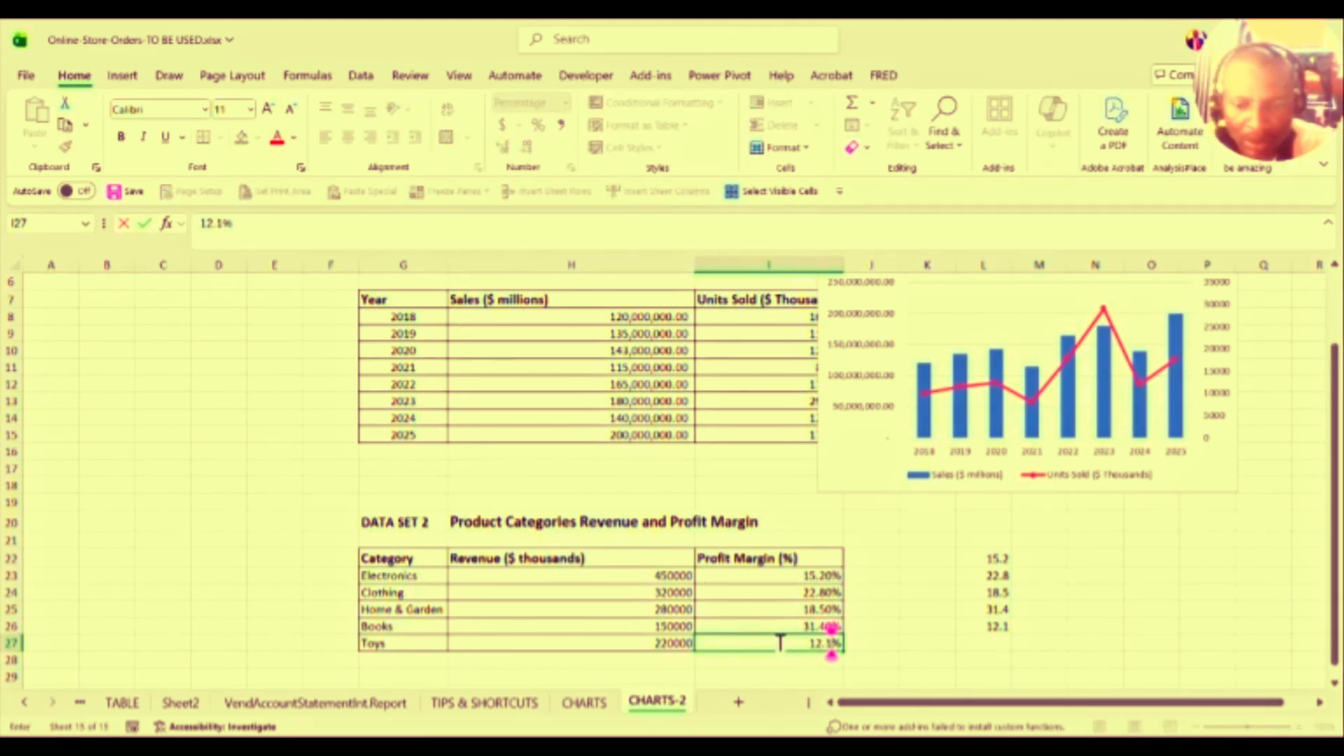
key(Return)
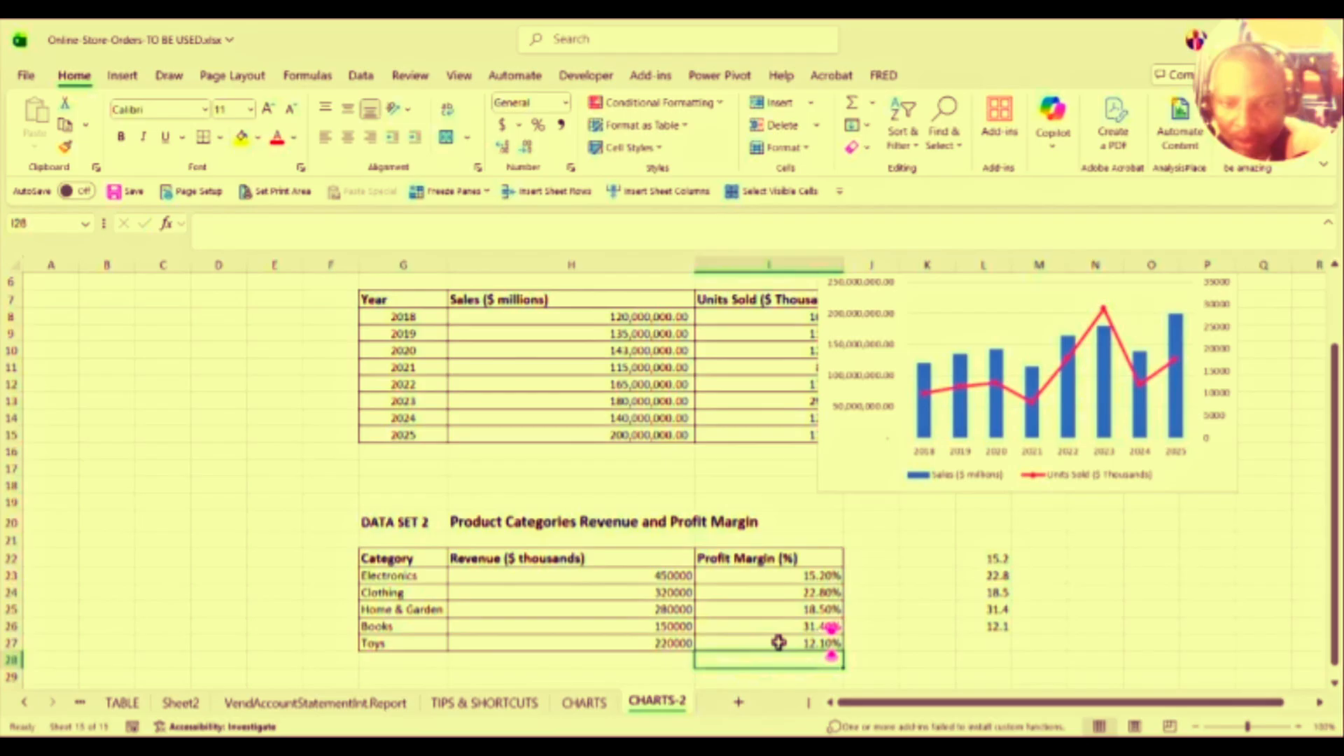
click(822, 575)
key(shift+Down)
key(shift+Down)
key(shift+Down)
key(shift+Down)
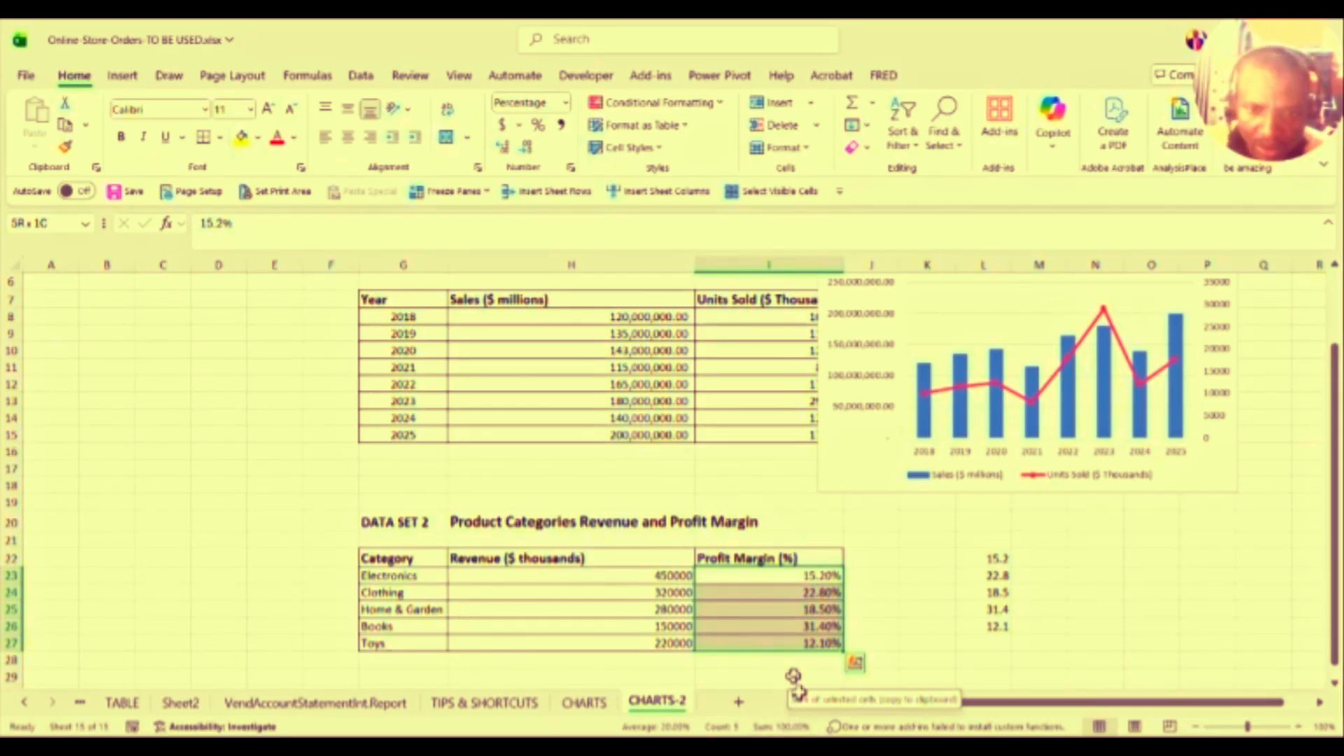
Step: Paste the 2019–2023 yearly sales H9:H13 over the category Revenue values starting at H23
click(668, 592)
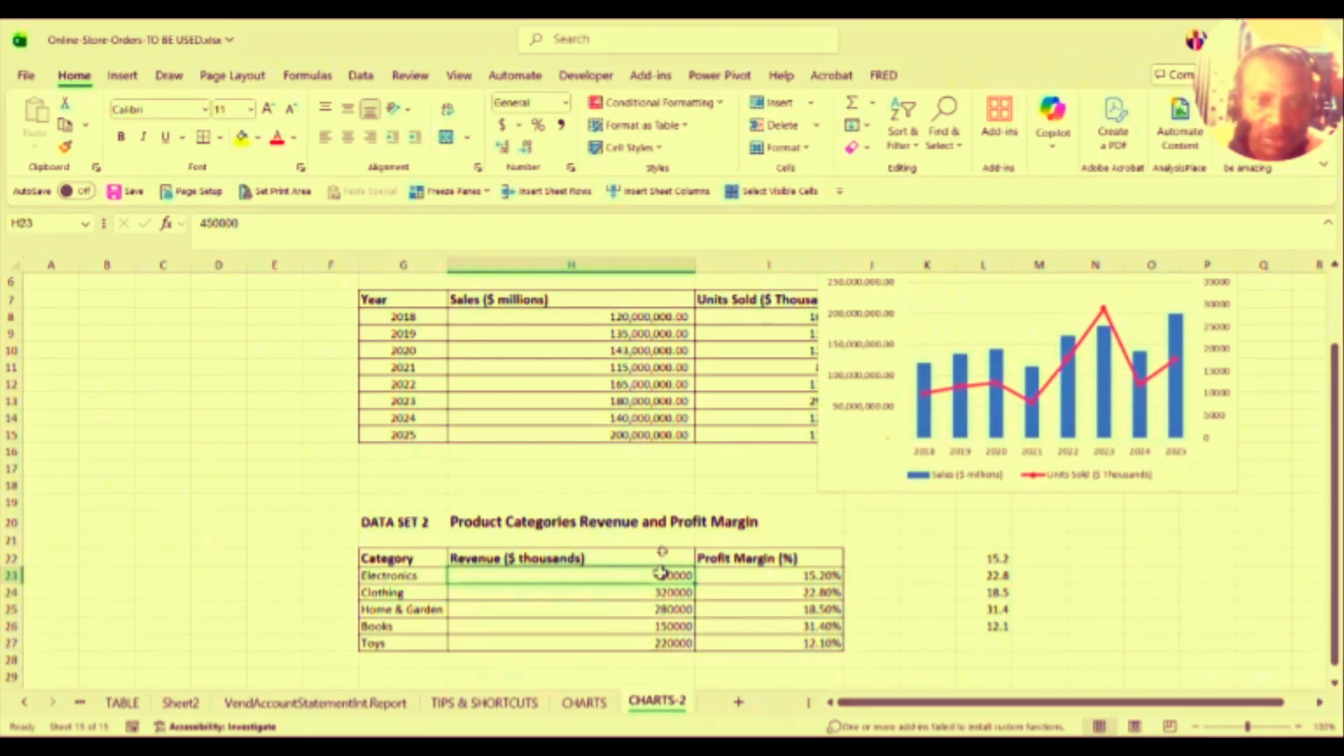
drag(621, 334, 625, 384)
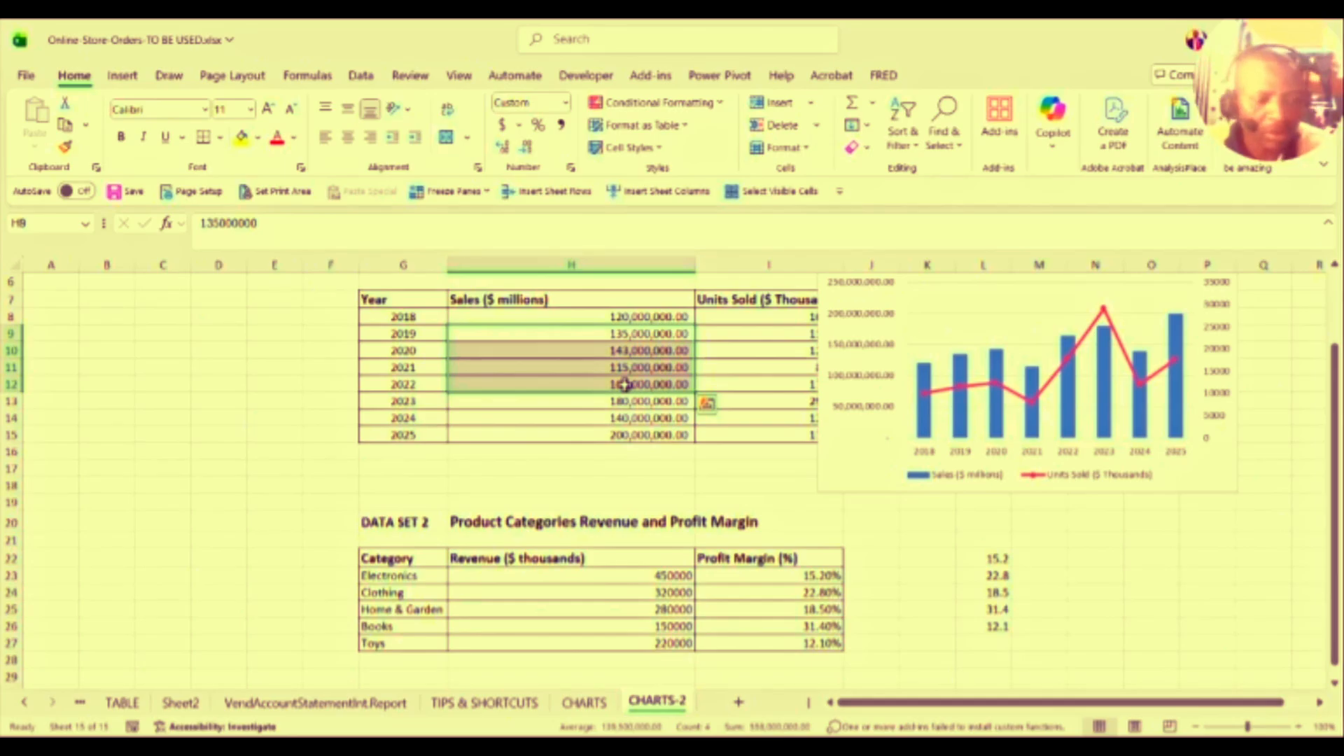
key(ctrl+c)
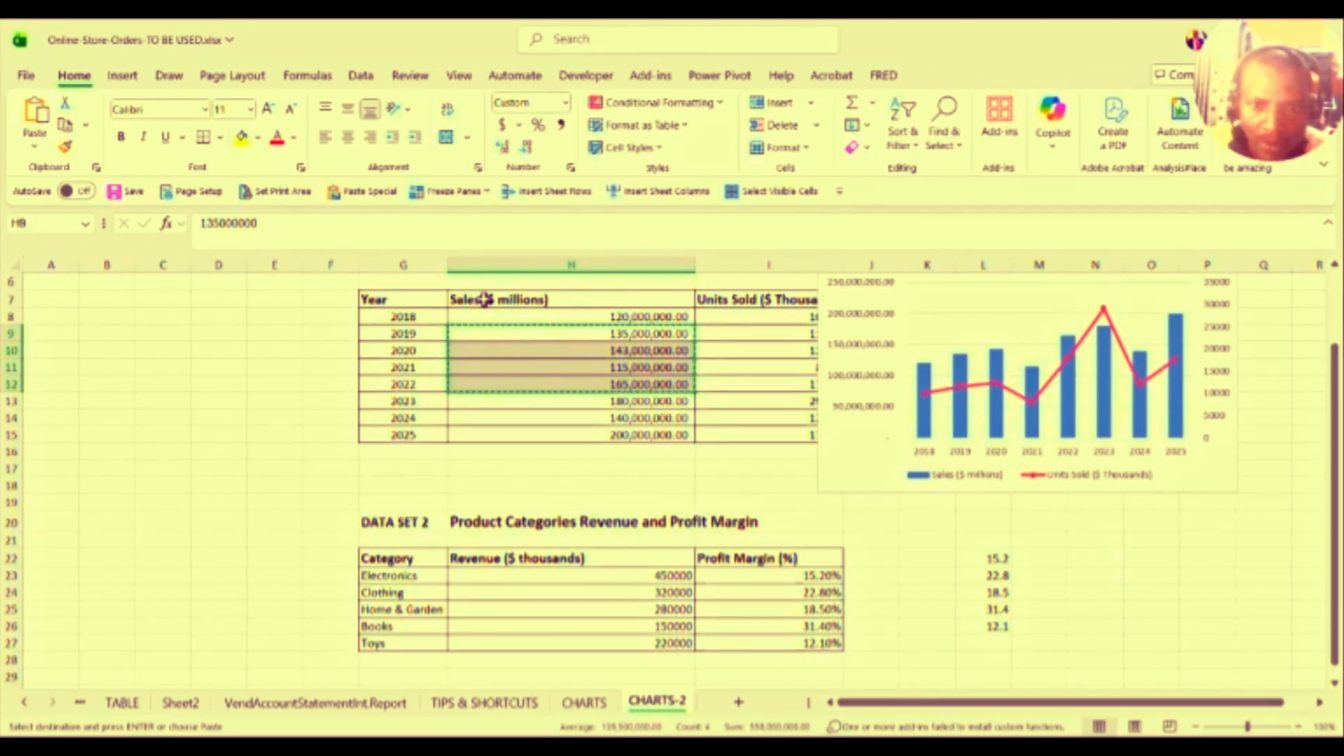
key(shift+Down)
key(ctrl+c)
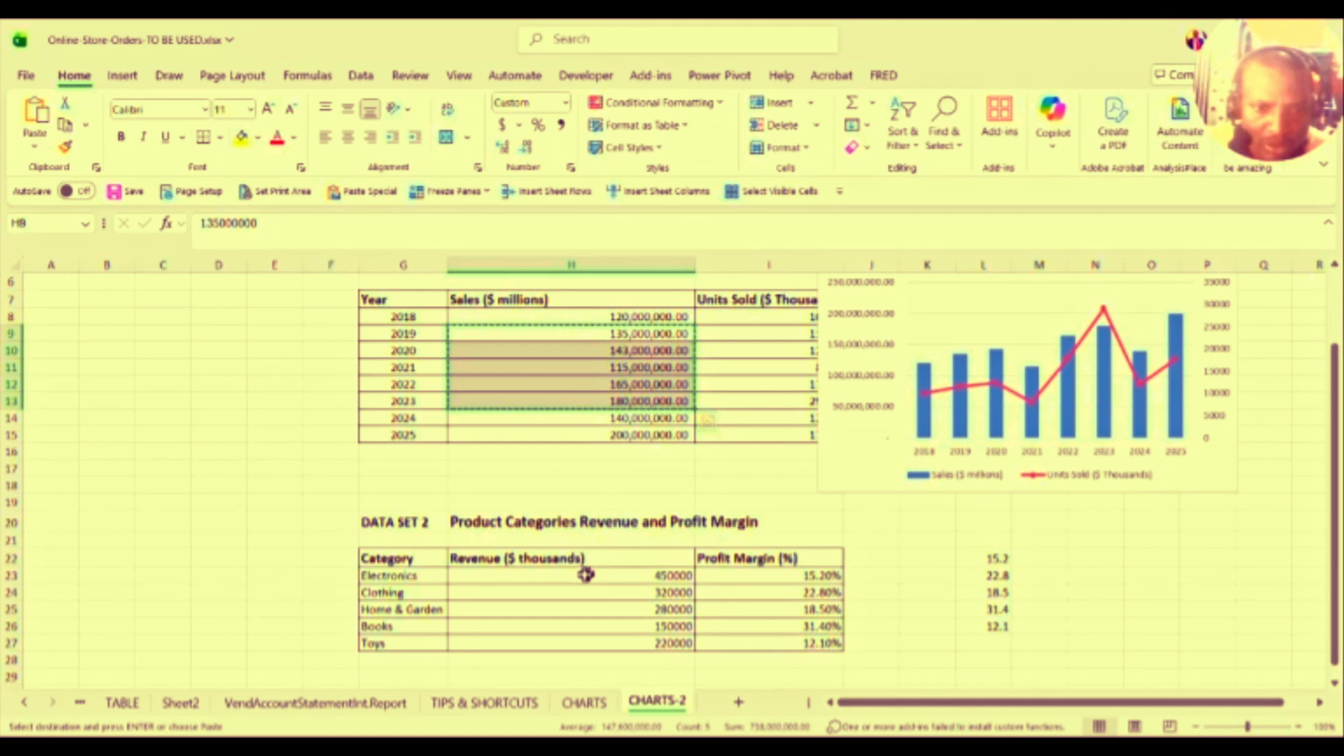
click(585, 574)
key(ctrl+v)
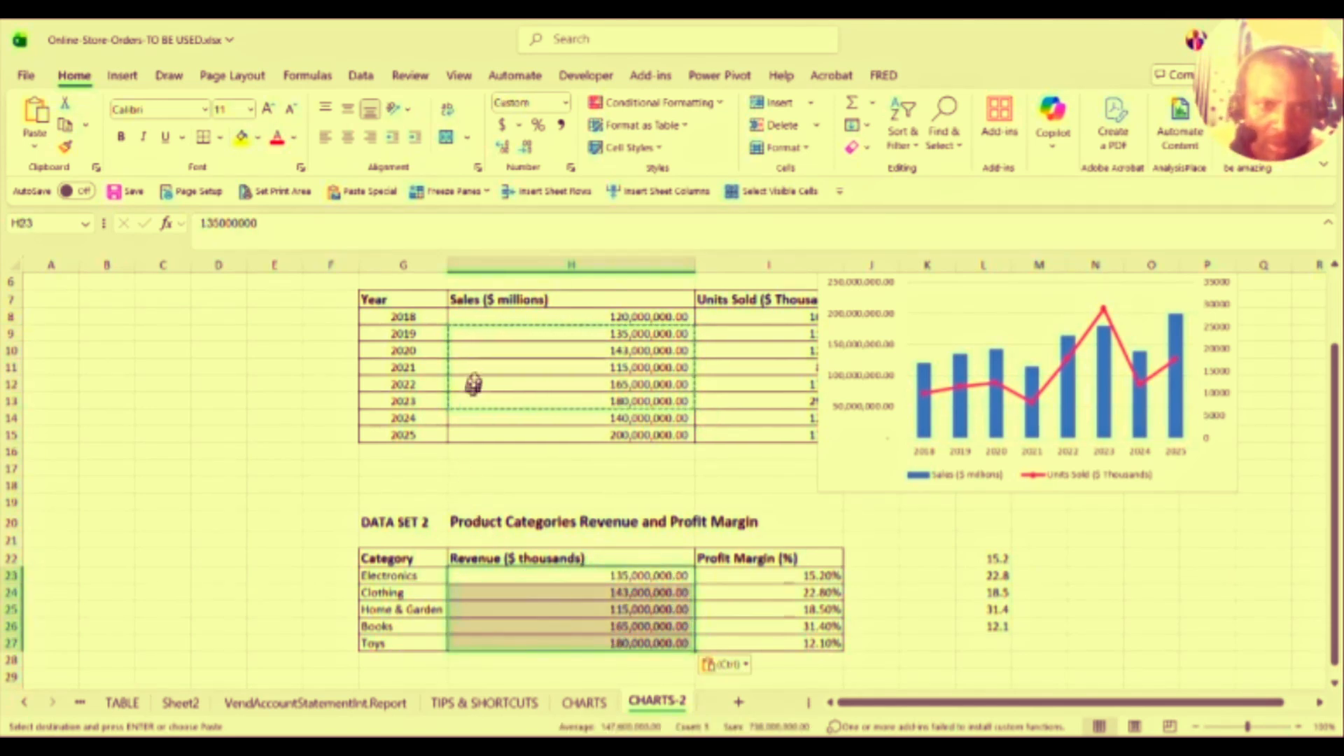
Step: Copy the Sales ($ millions) header over the Revenue header, then select G22:I27
click(494, 301)
key(ctrl+c)
click(482, 559)
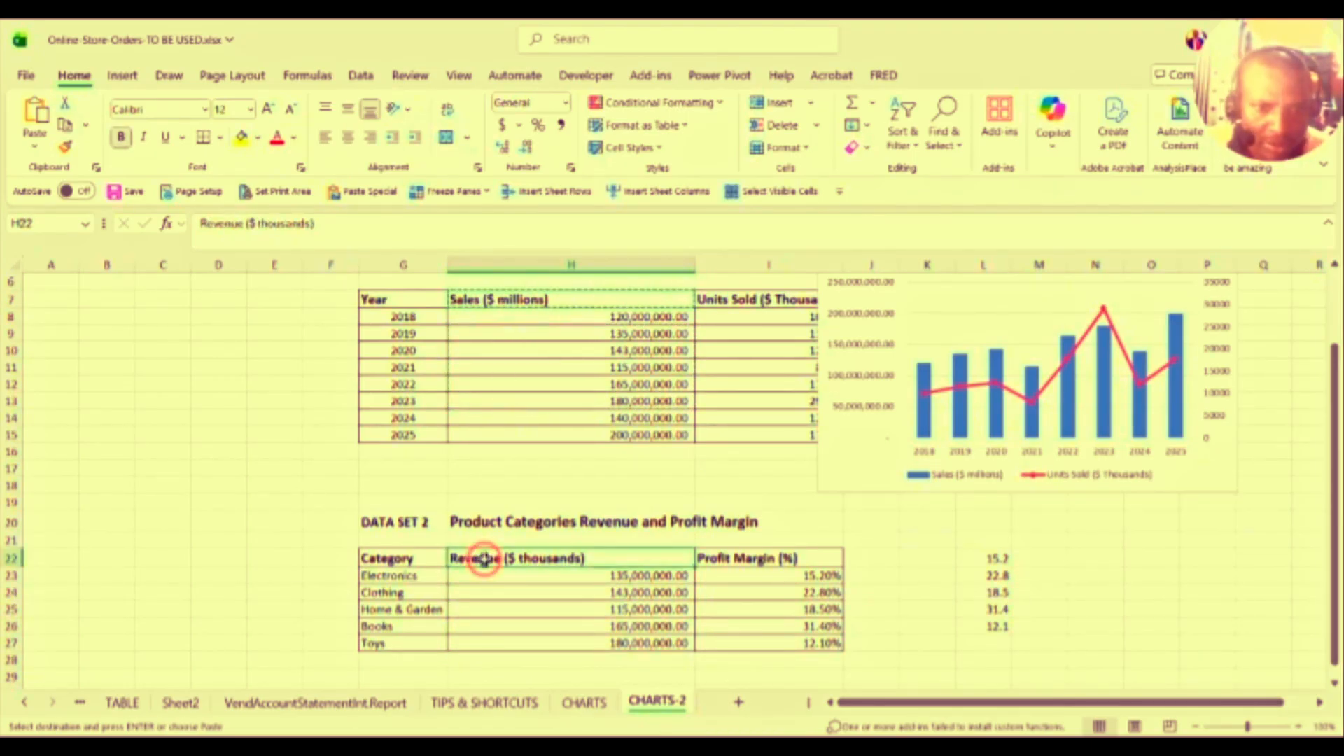
key(ctrl+v)
click(522, 591)
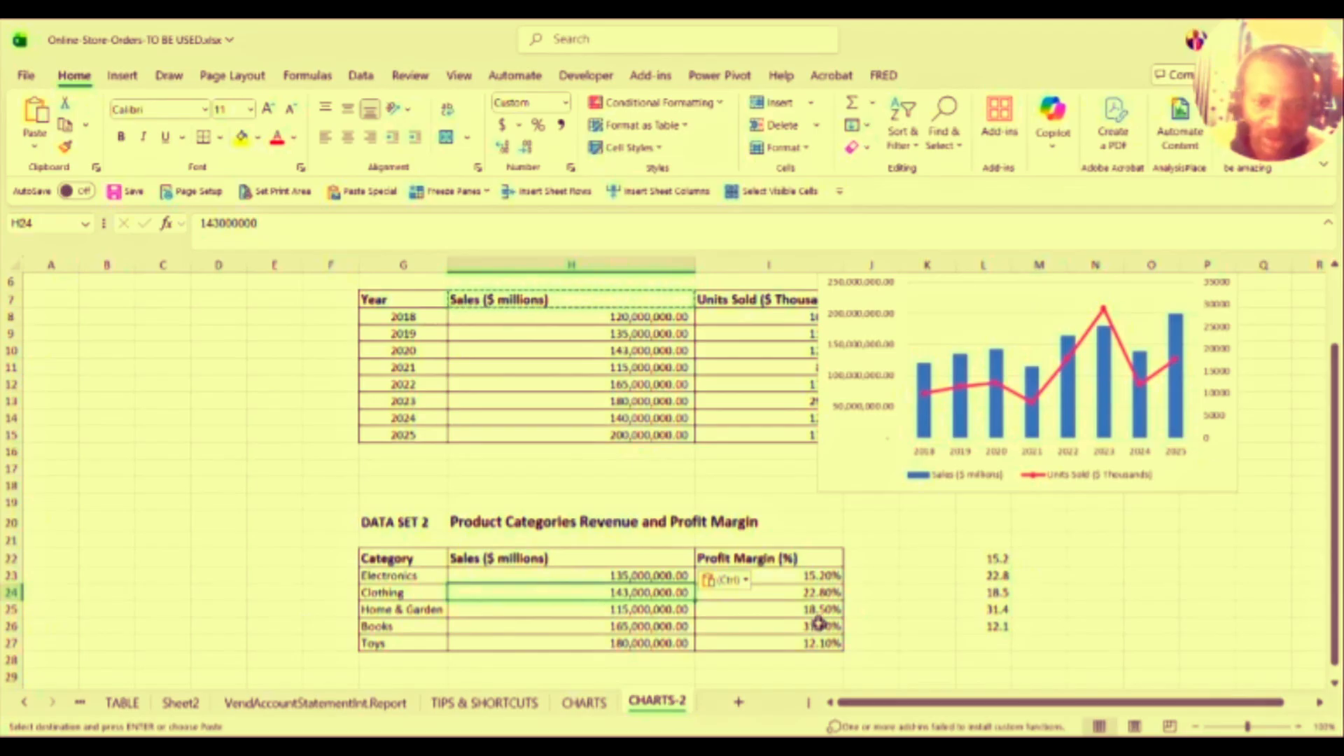
drag(389, 558, 767, 637)
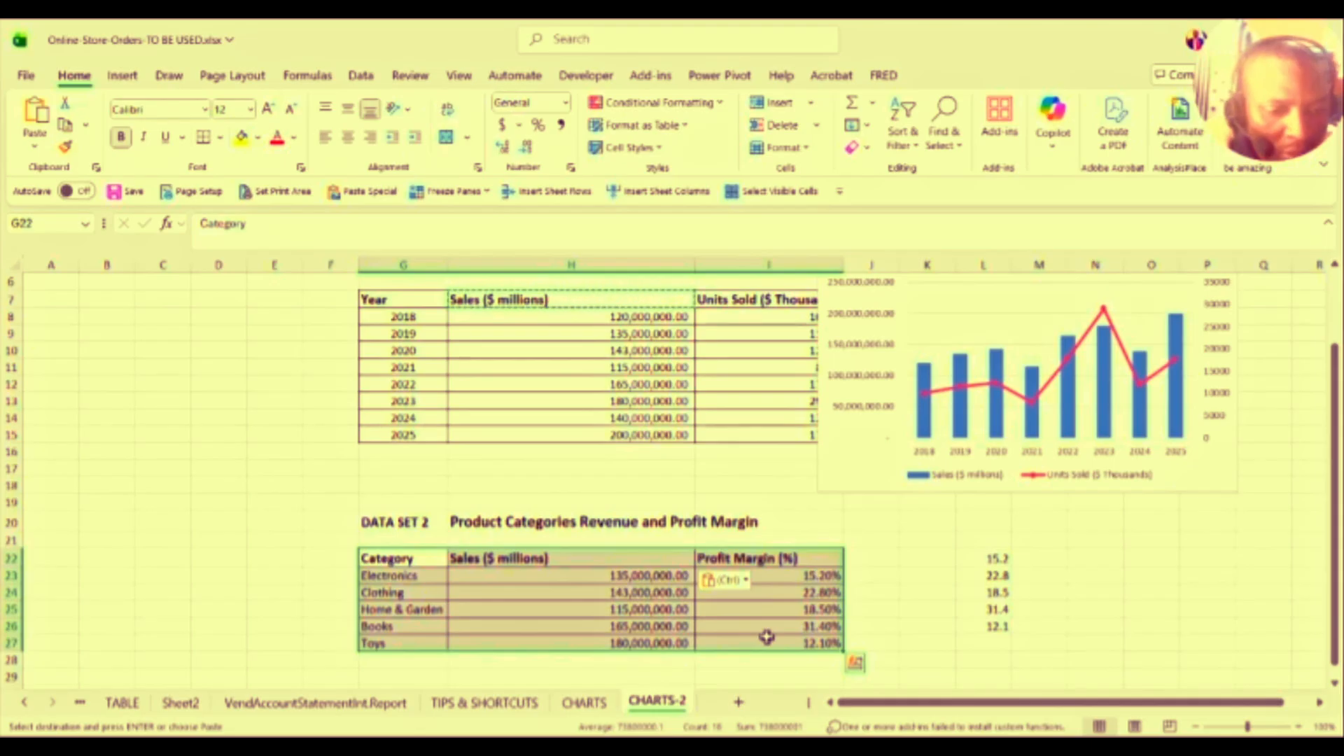
Step: Insert a column chart of G22:I27 and convert it to Combo with Profit Margin on a secondary axis
key(alt+F1)
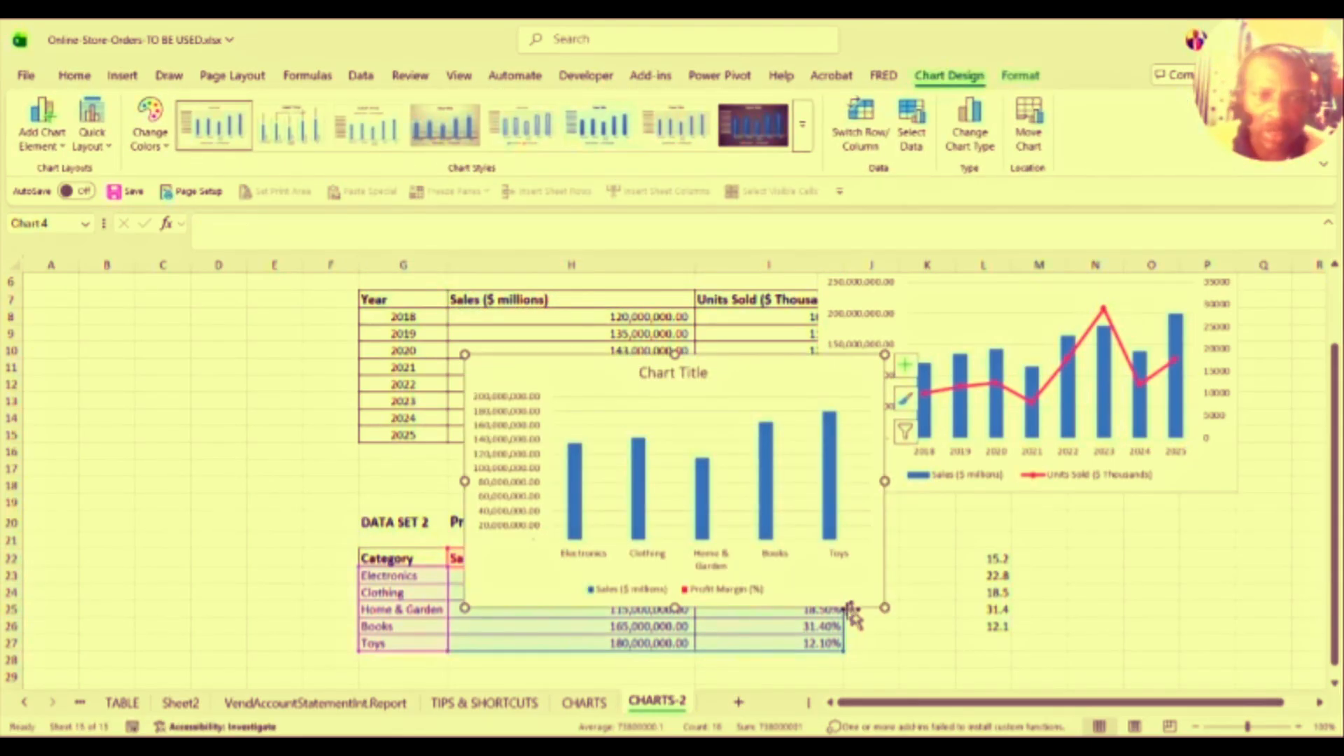
click(596, 421)
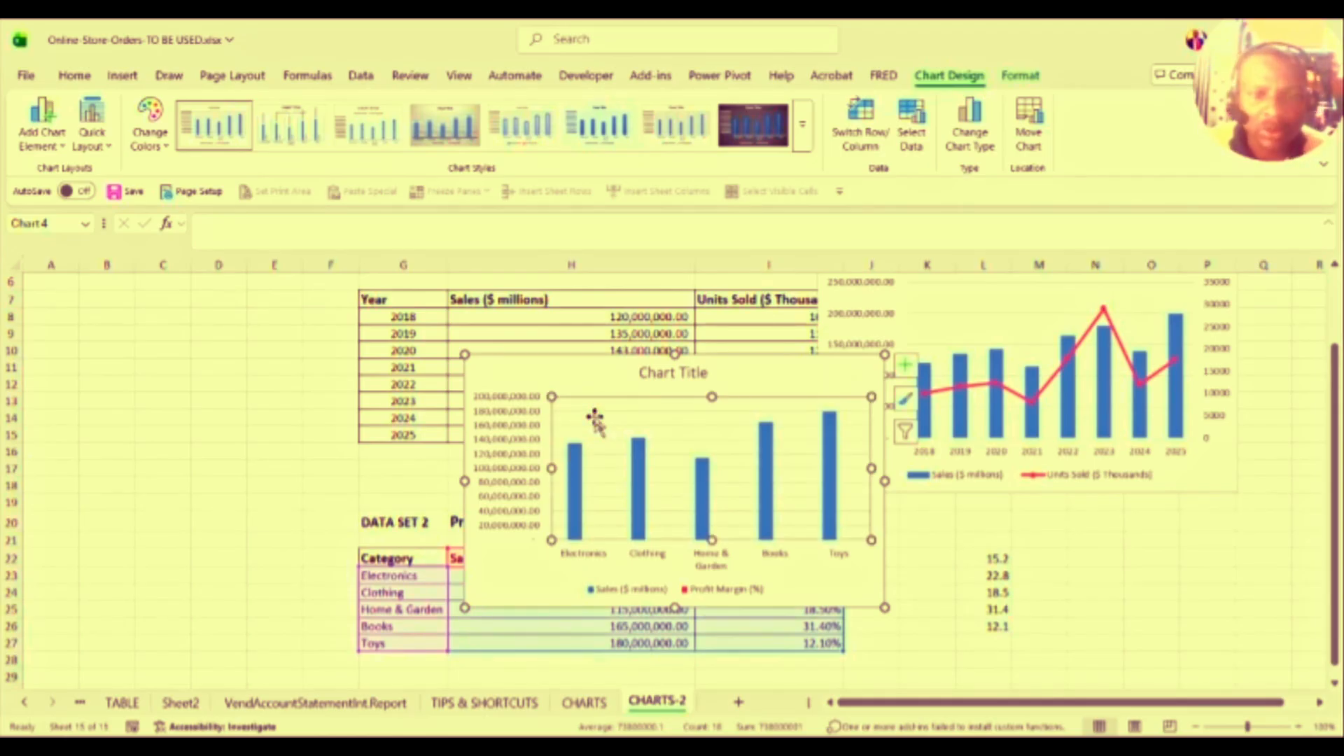
click(635, 387)
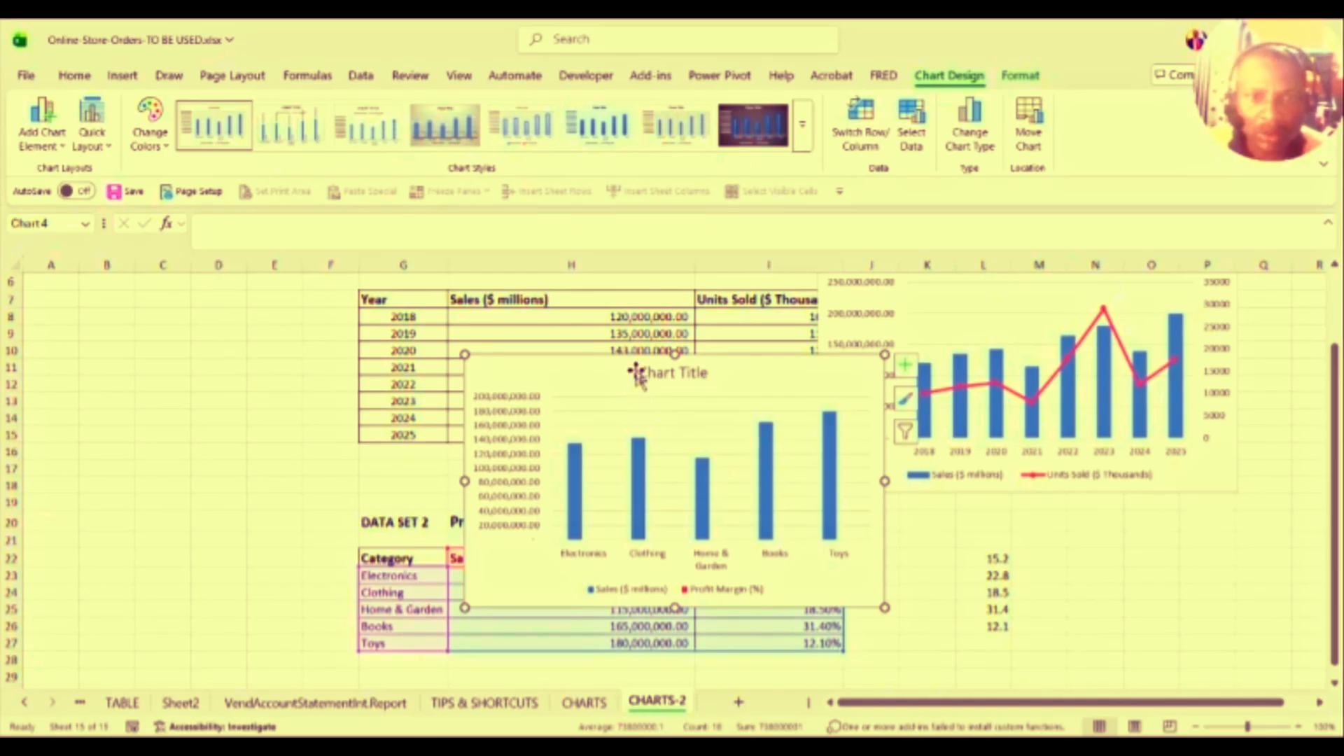
click(982, 152)
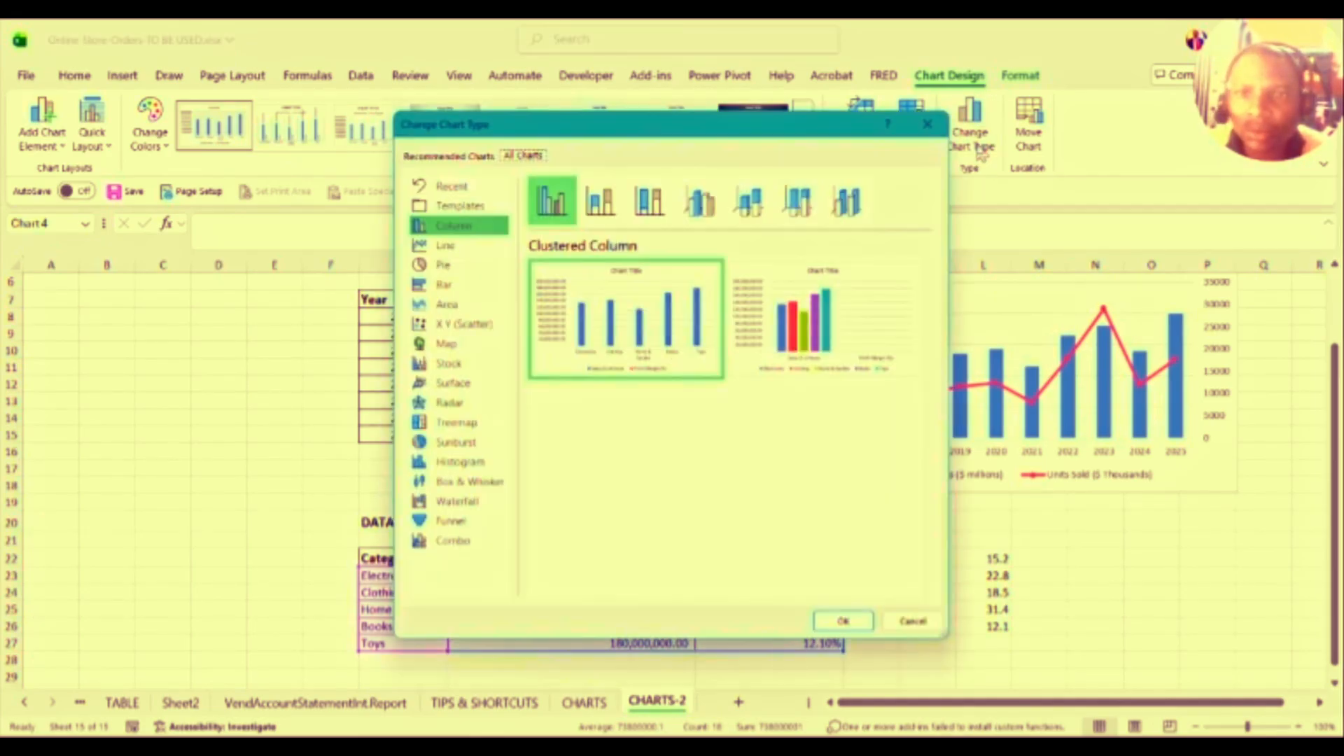
click(457, 543)
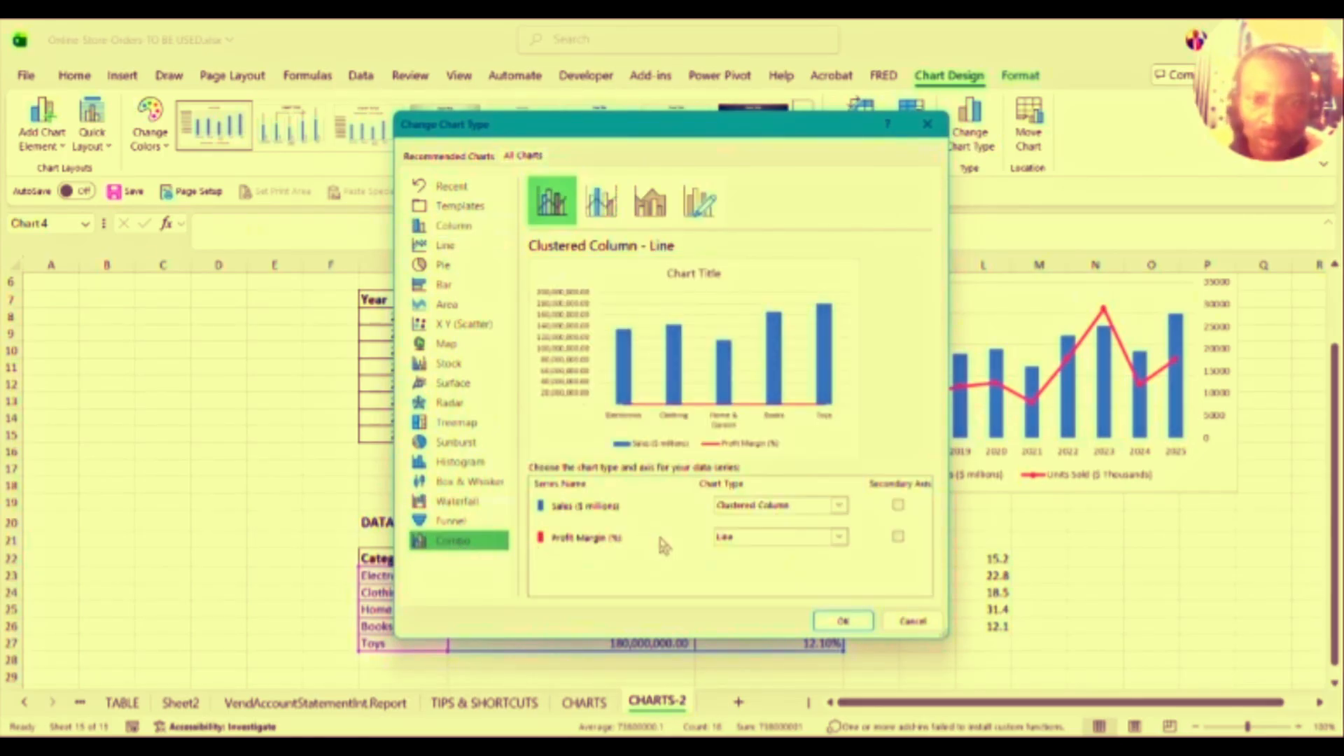
click(898, 538)
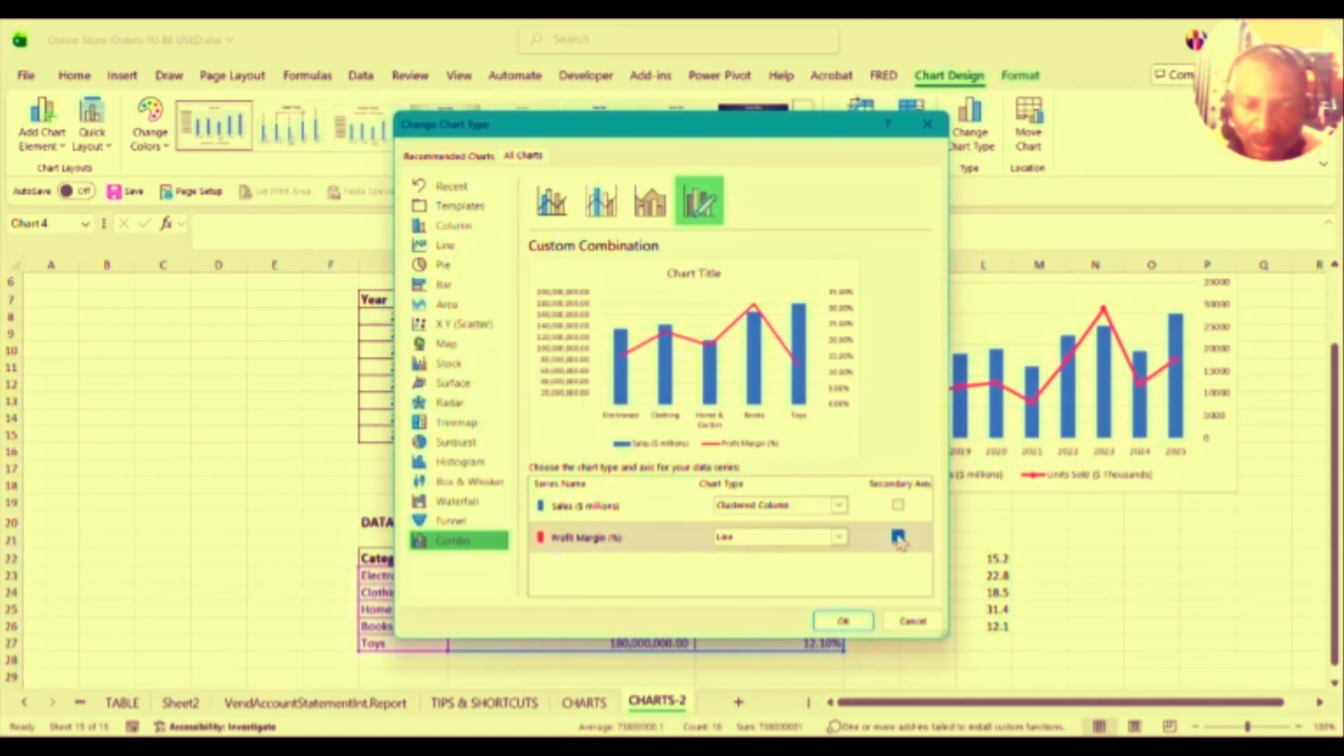
click(843, 619)
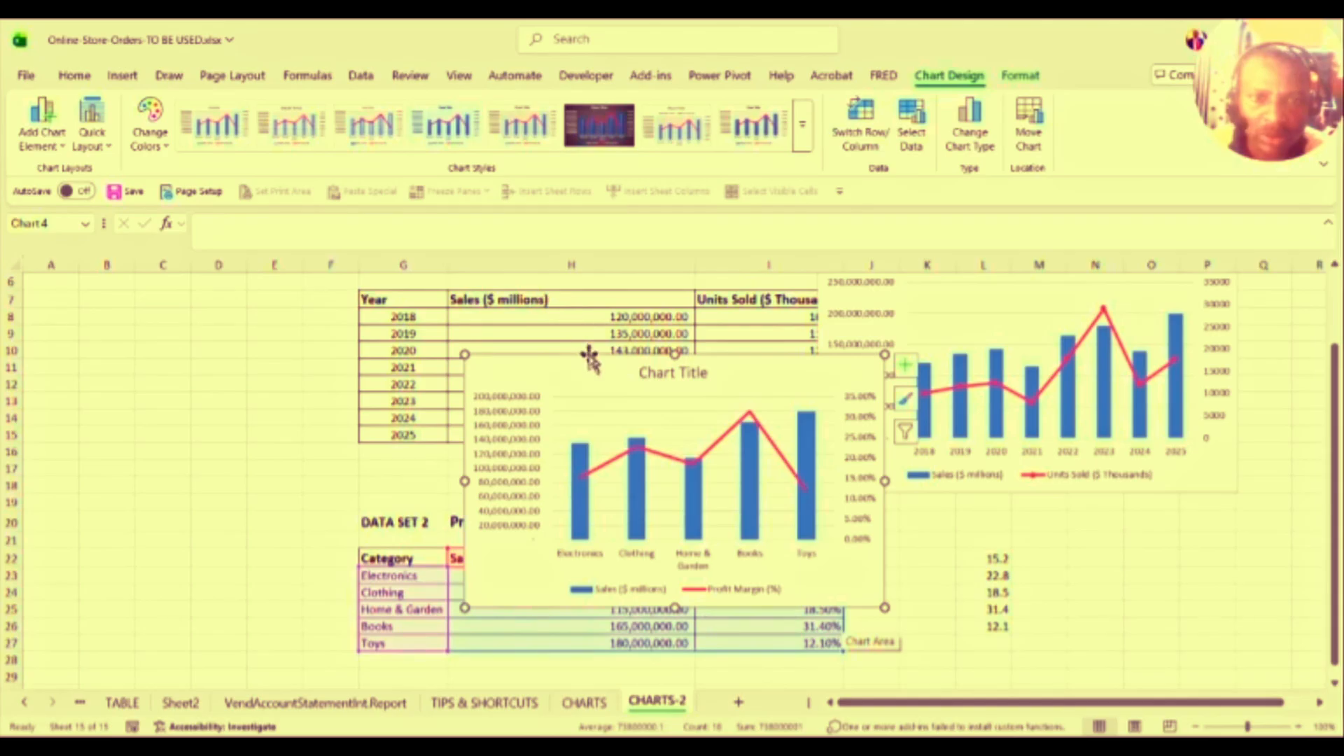
Step: Drag the combo chart left and stretch it over columns A–I down to row 27
drag(589, 357, 190, 311)
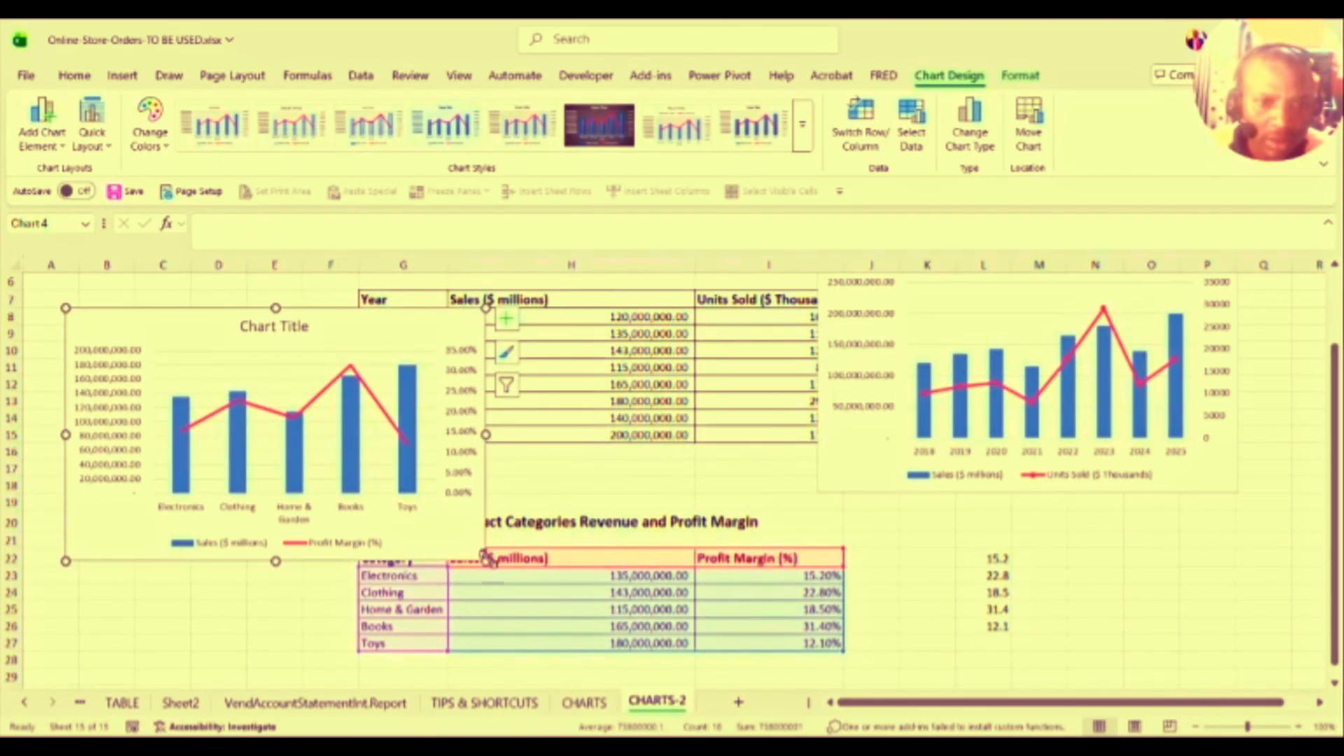
drag(488, 560, 845, 648)
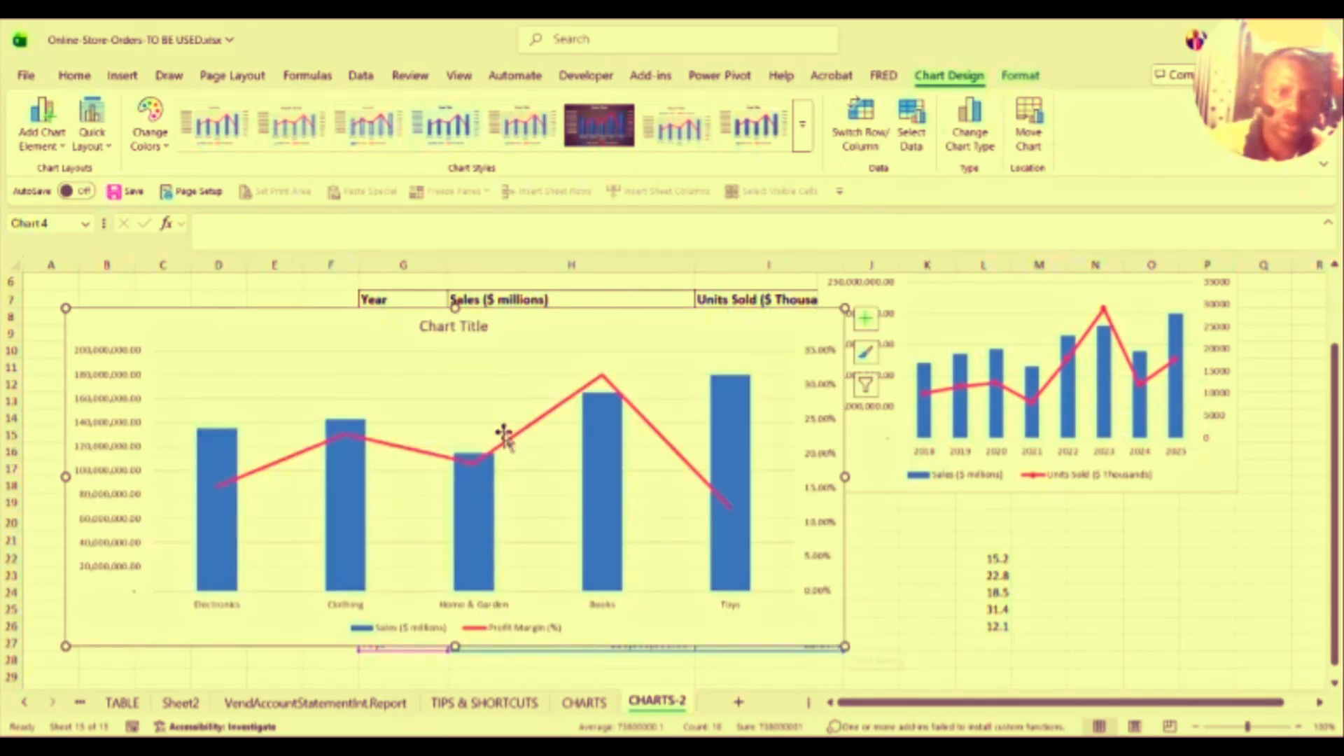
click(471, 331)
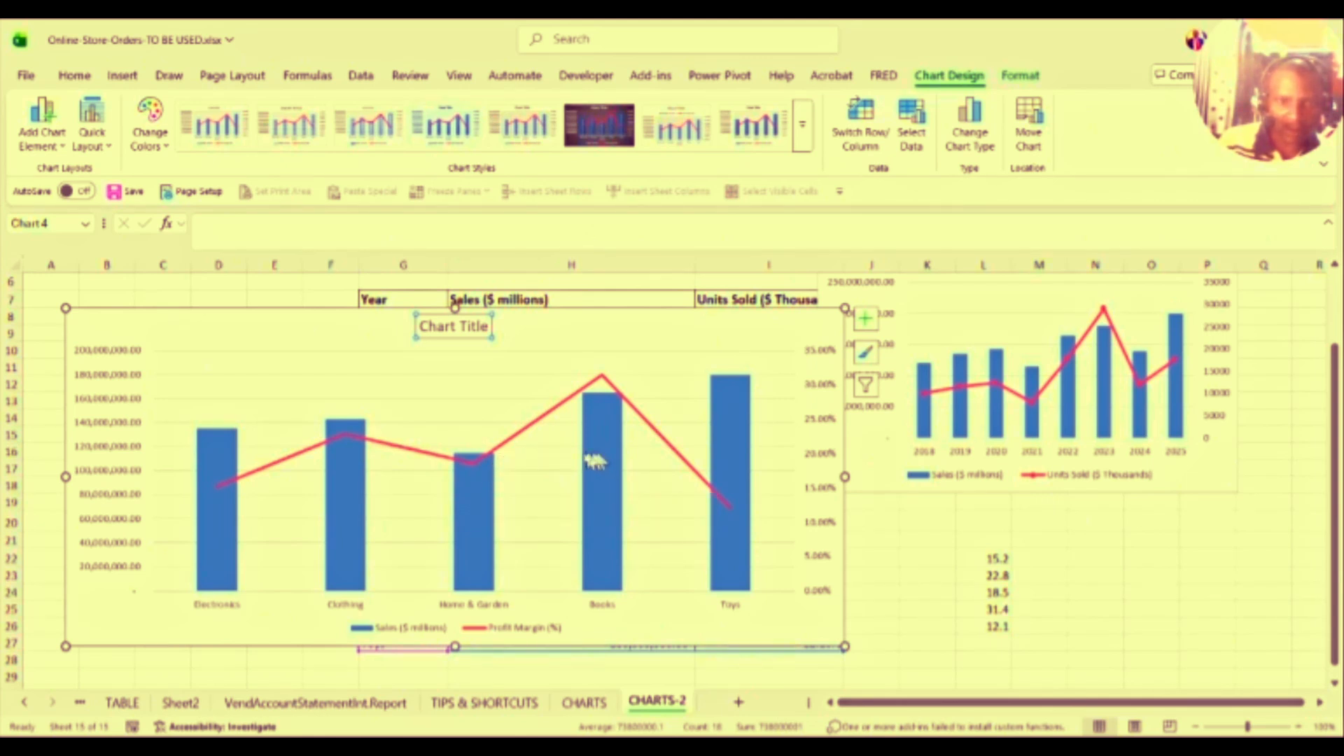
Step: Add data labels to the Profit Margin line, showing values from 15.20% to 31.40%
click(472, 464)
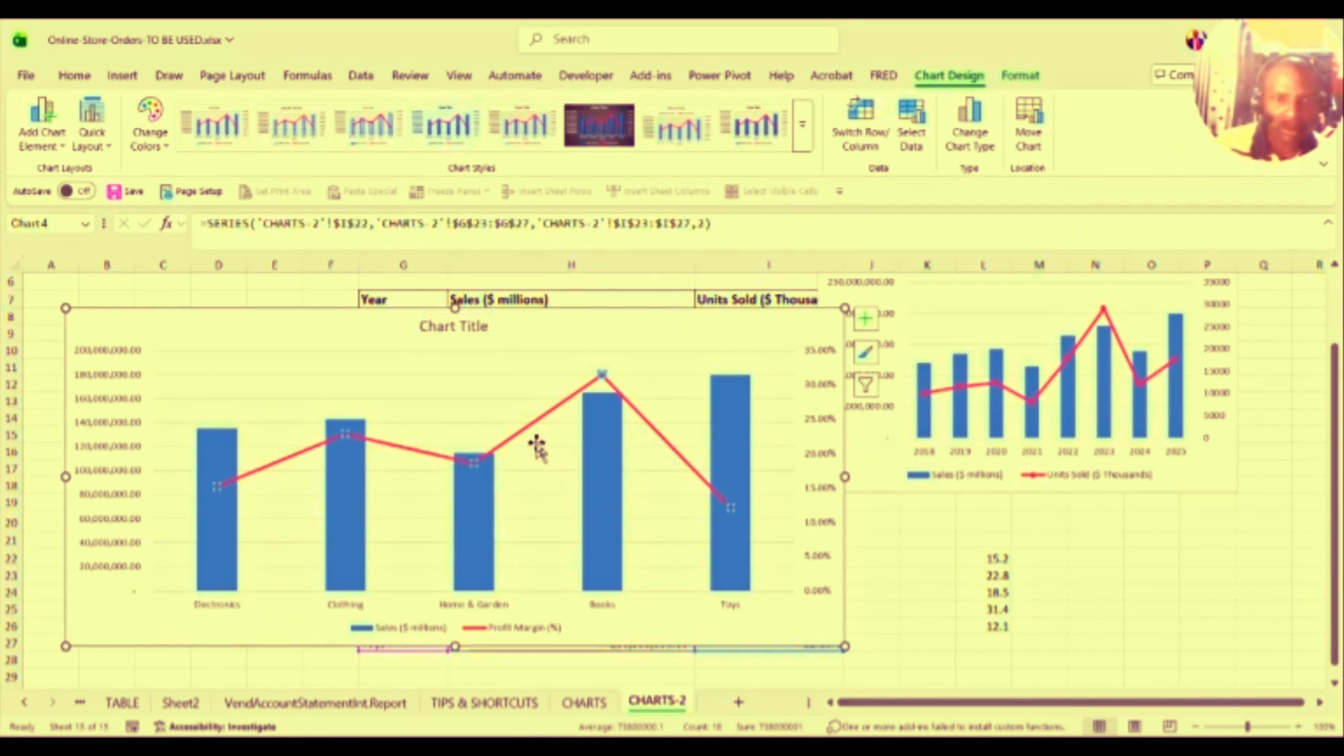
right_click(600, 373)
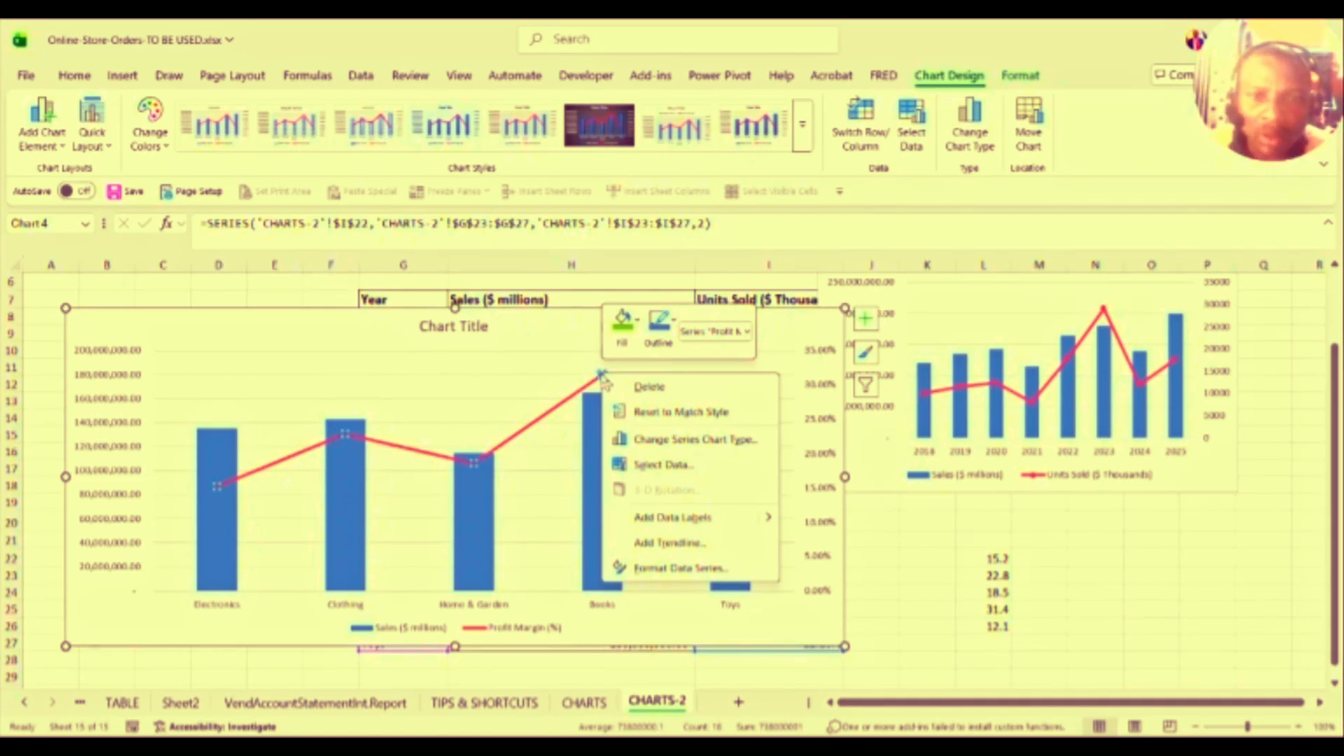
click(700, 519)
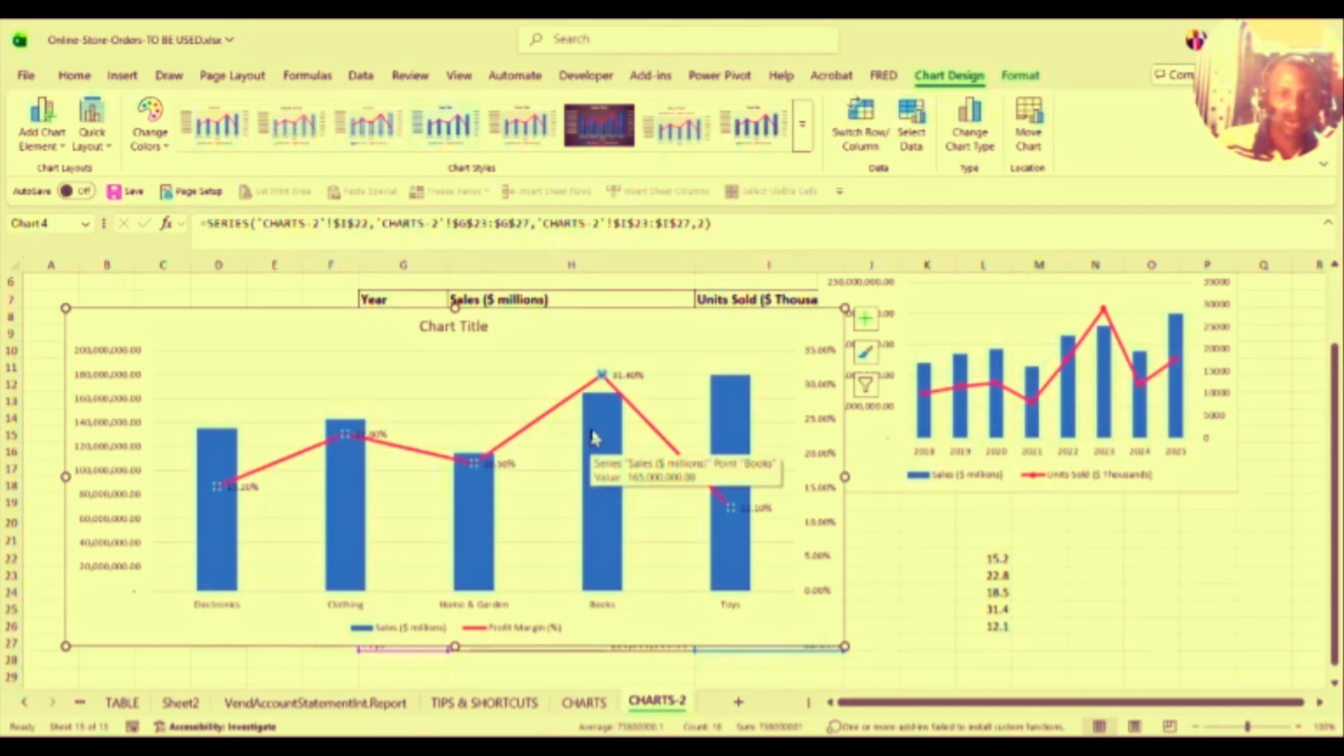
mouse_move(733, 540)
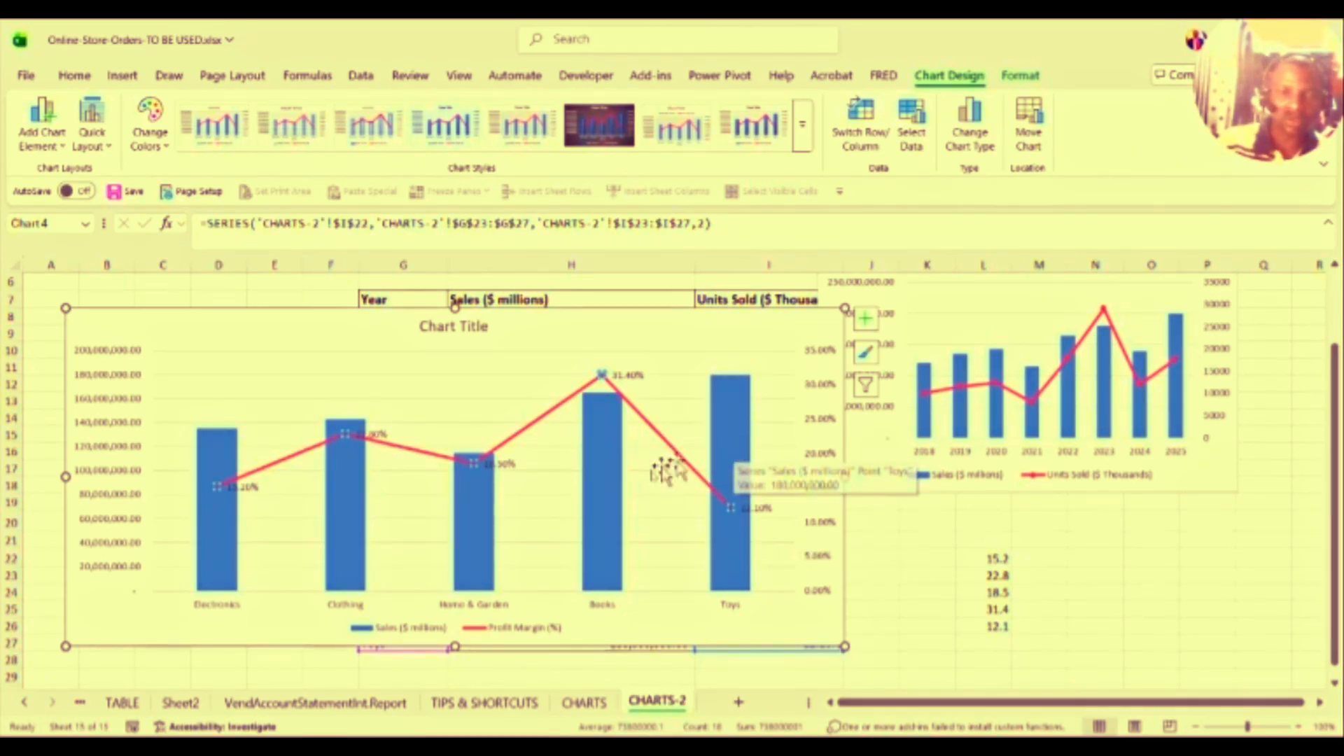
mouse_move(593, 502)
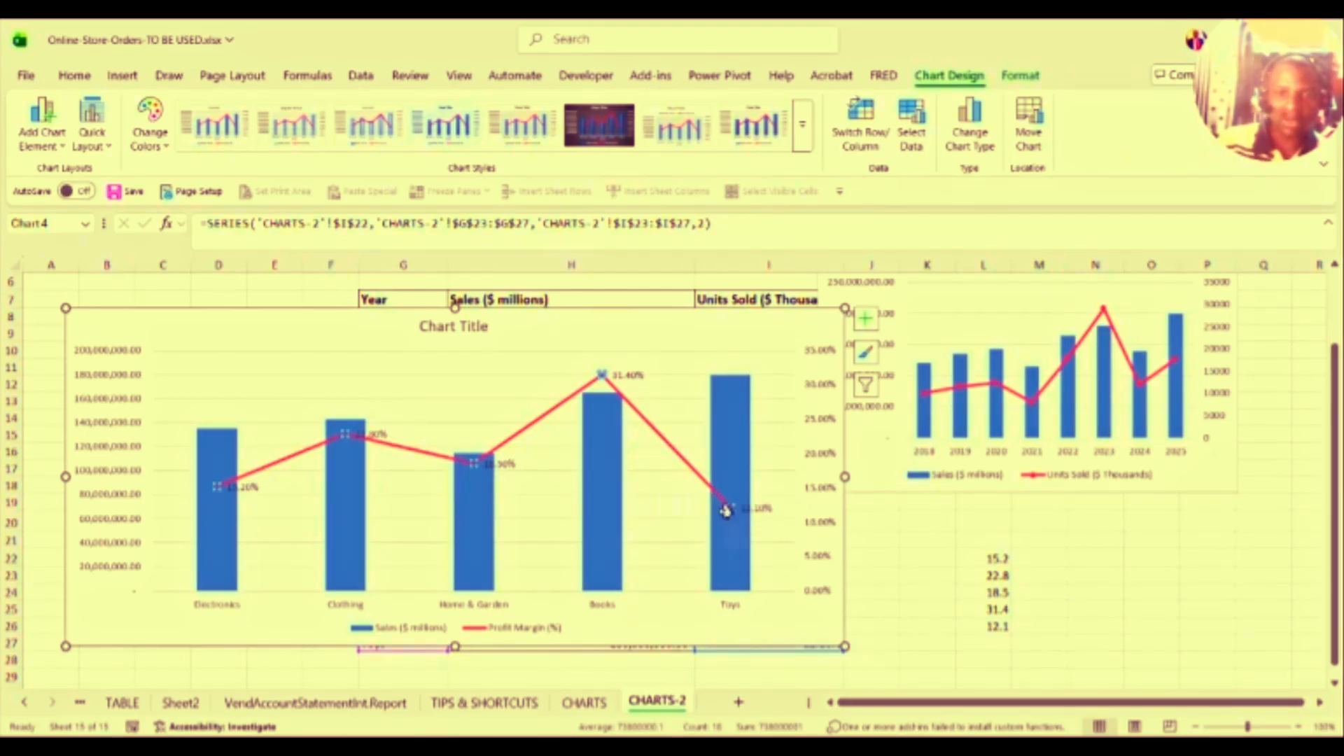
mouse_move(728, 459)
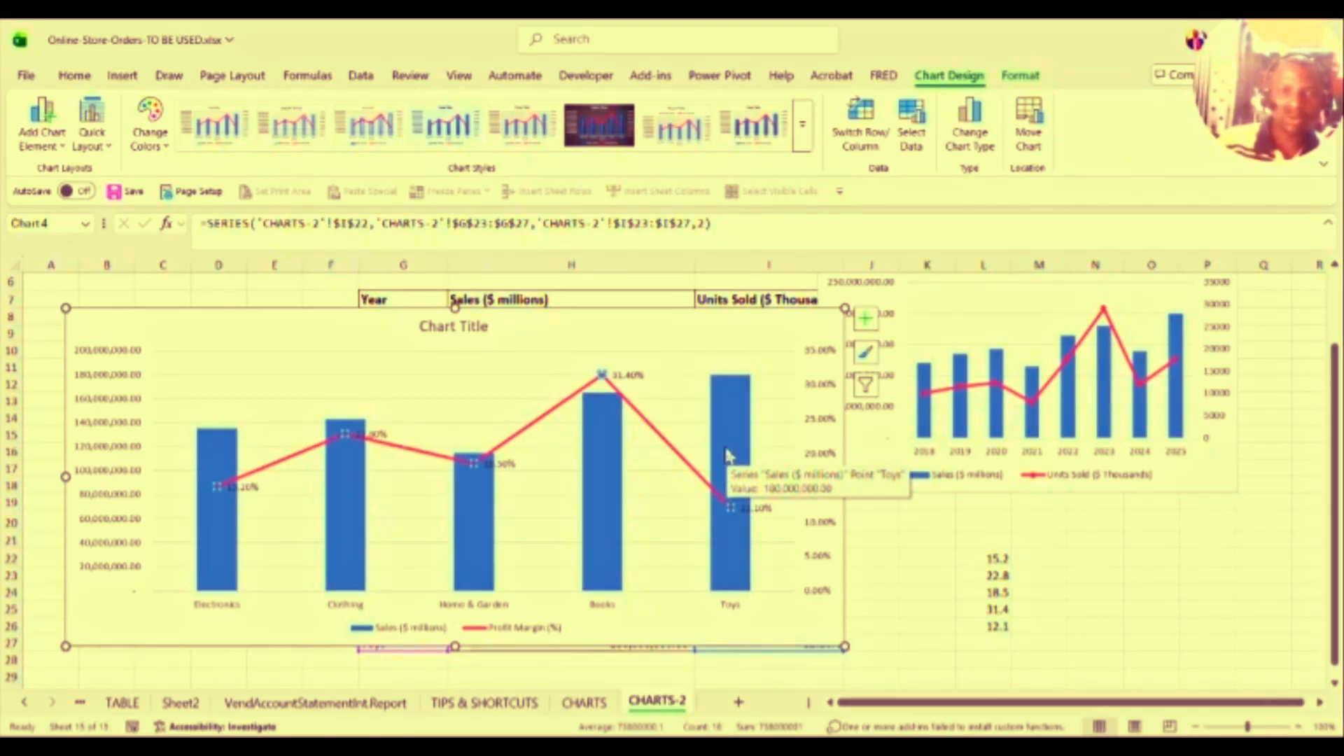
mouse_move(602, 462)
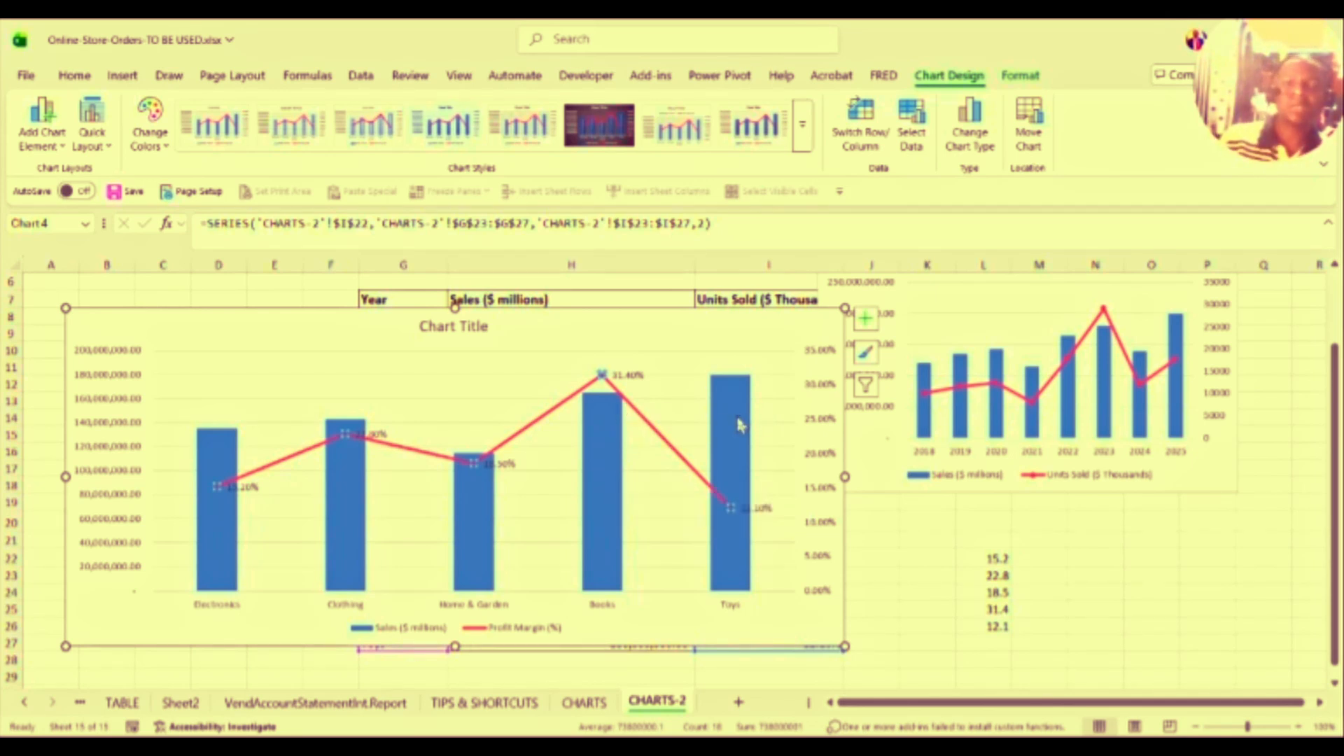
mouse_move(738, 423)
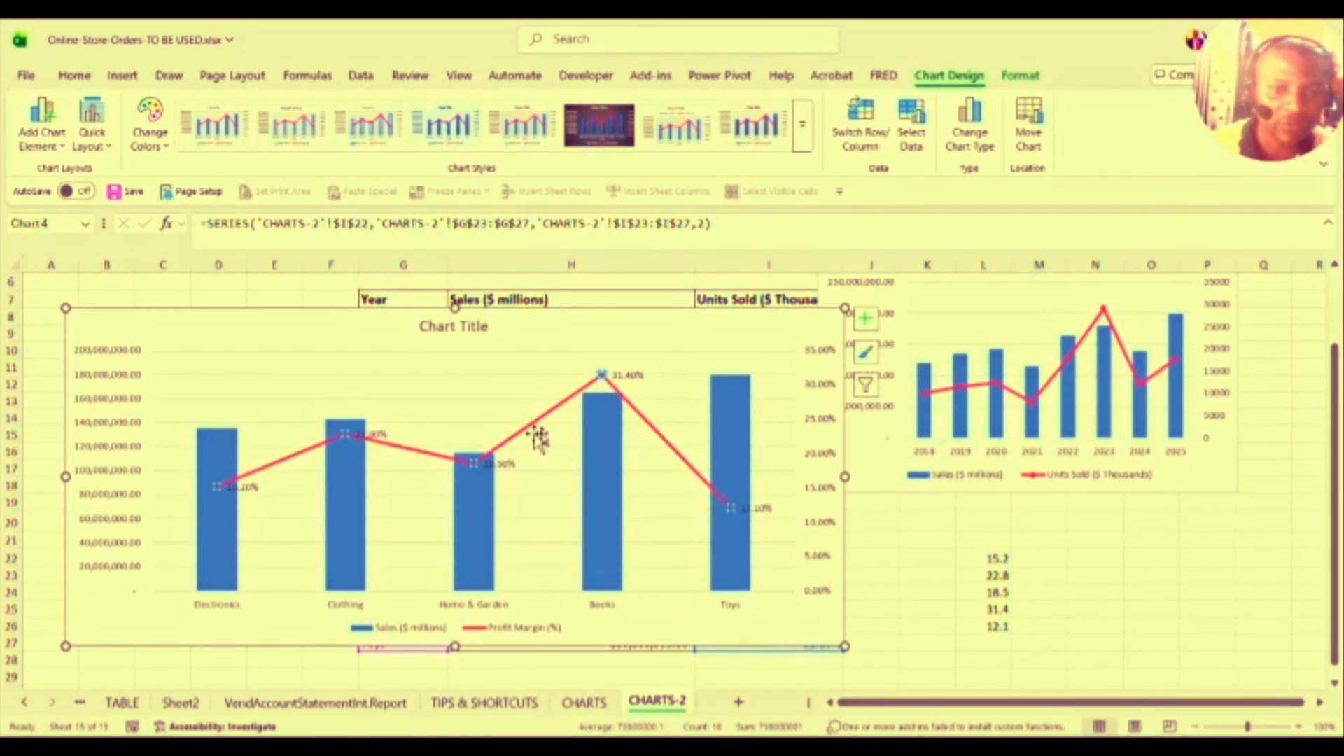
mouse_move(424, 463)
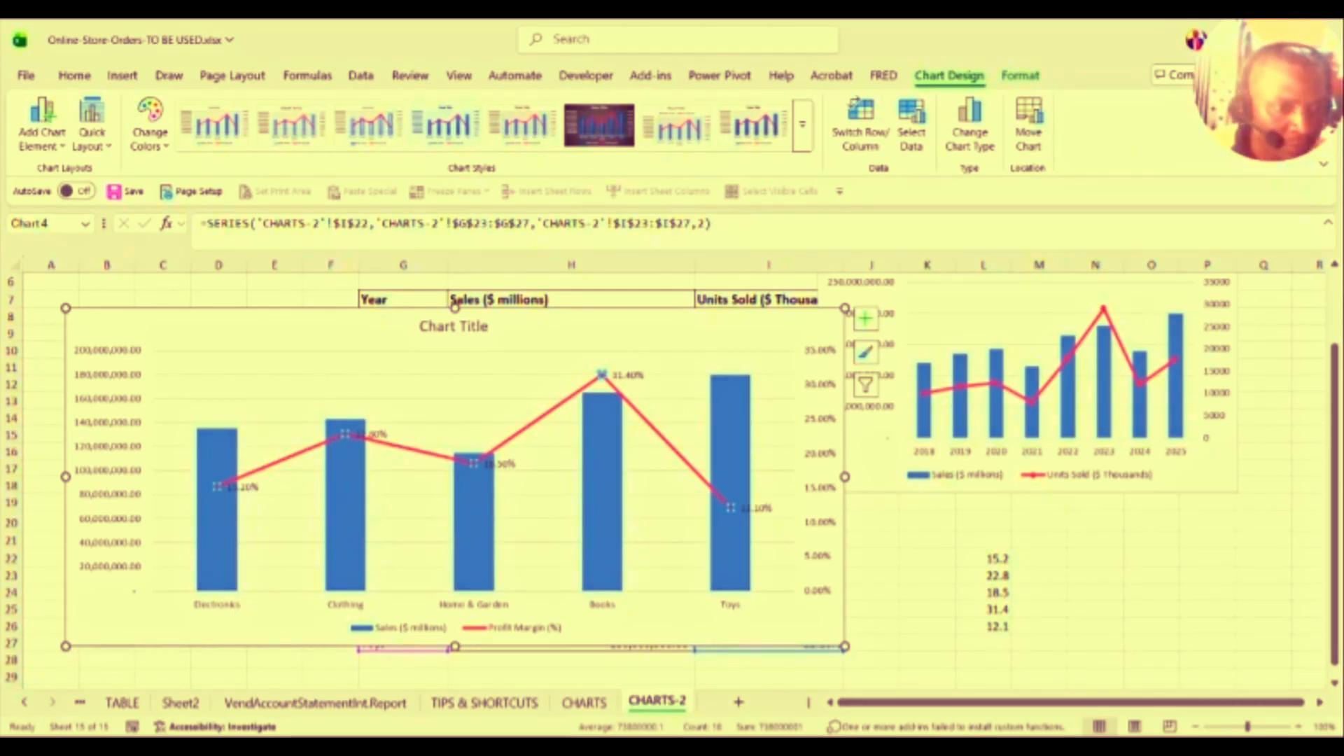
Step: Give the Sales value axis the custom number format $#,##0, "M", reading $0 M to $200 M
click(40, 744)
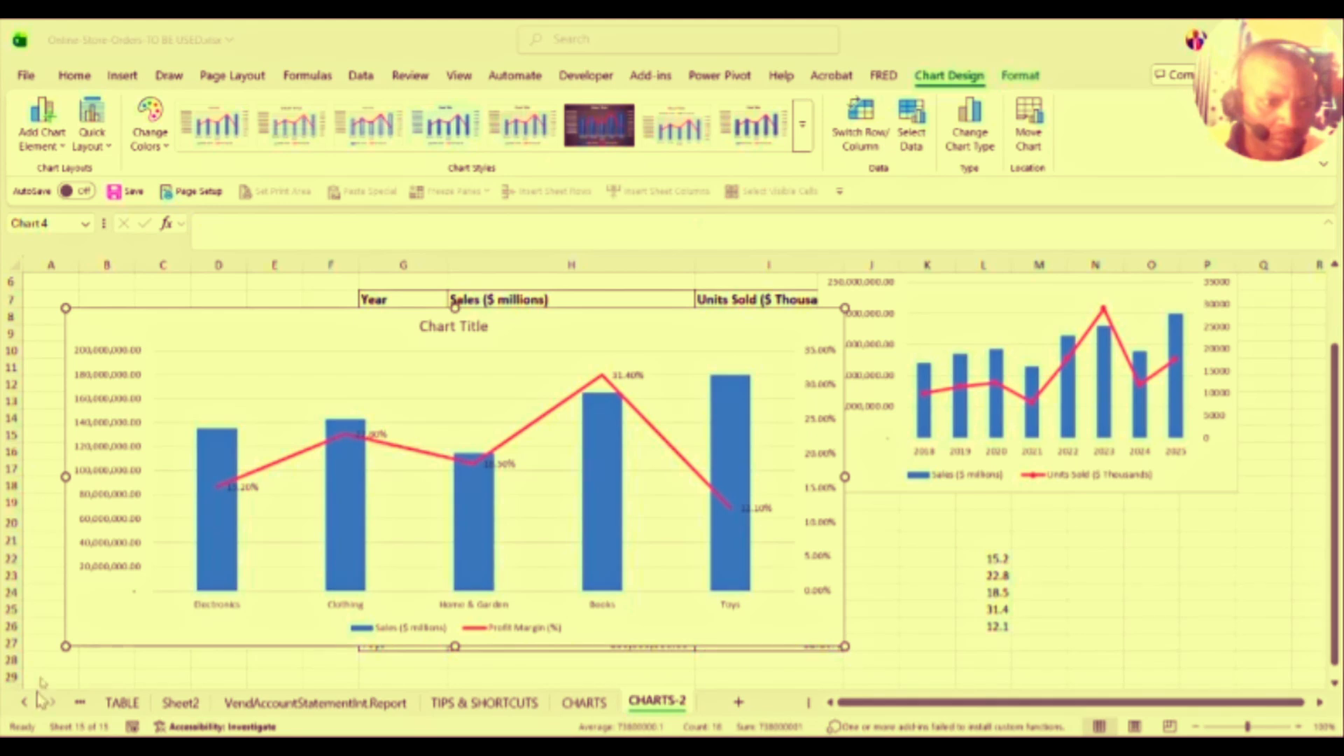
click(89, 483)
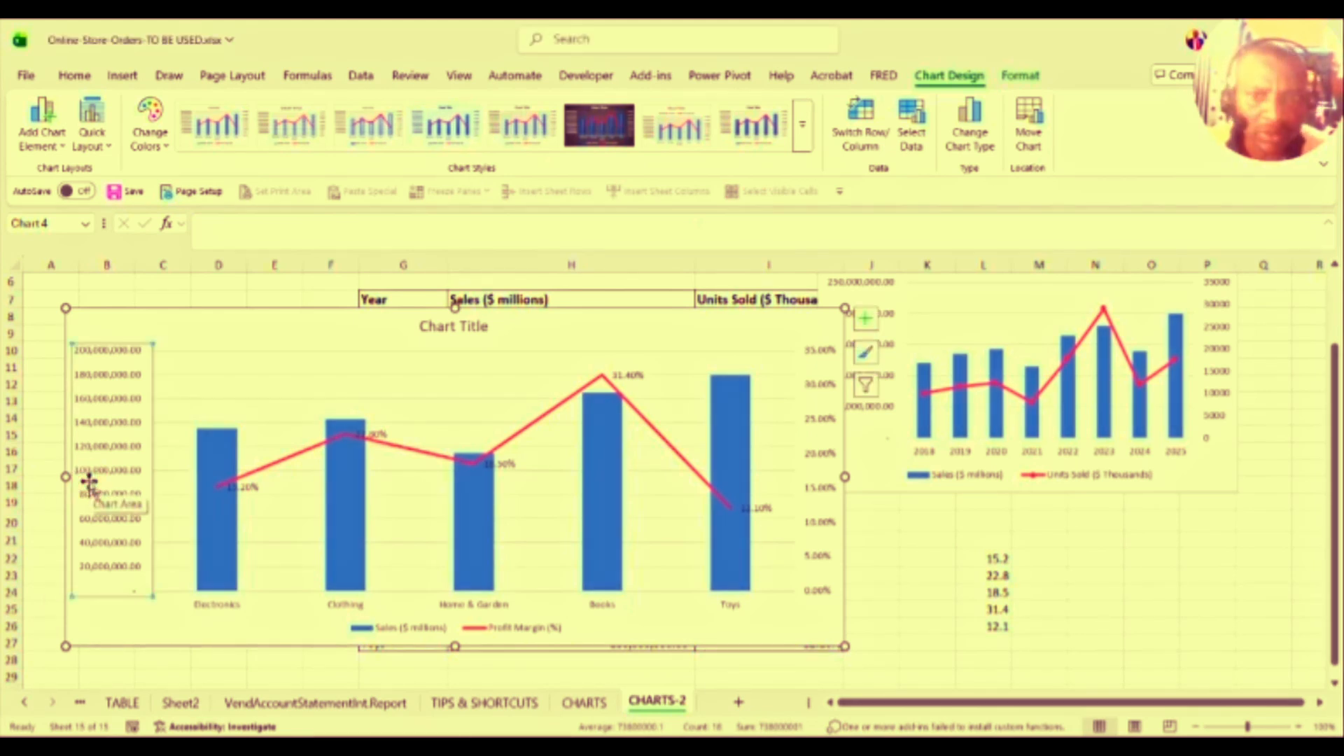
right_click(89, 483)
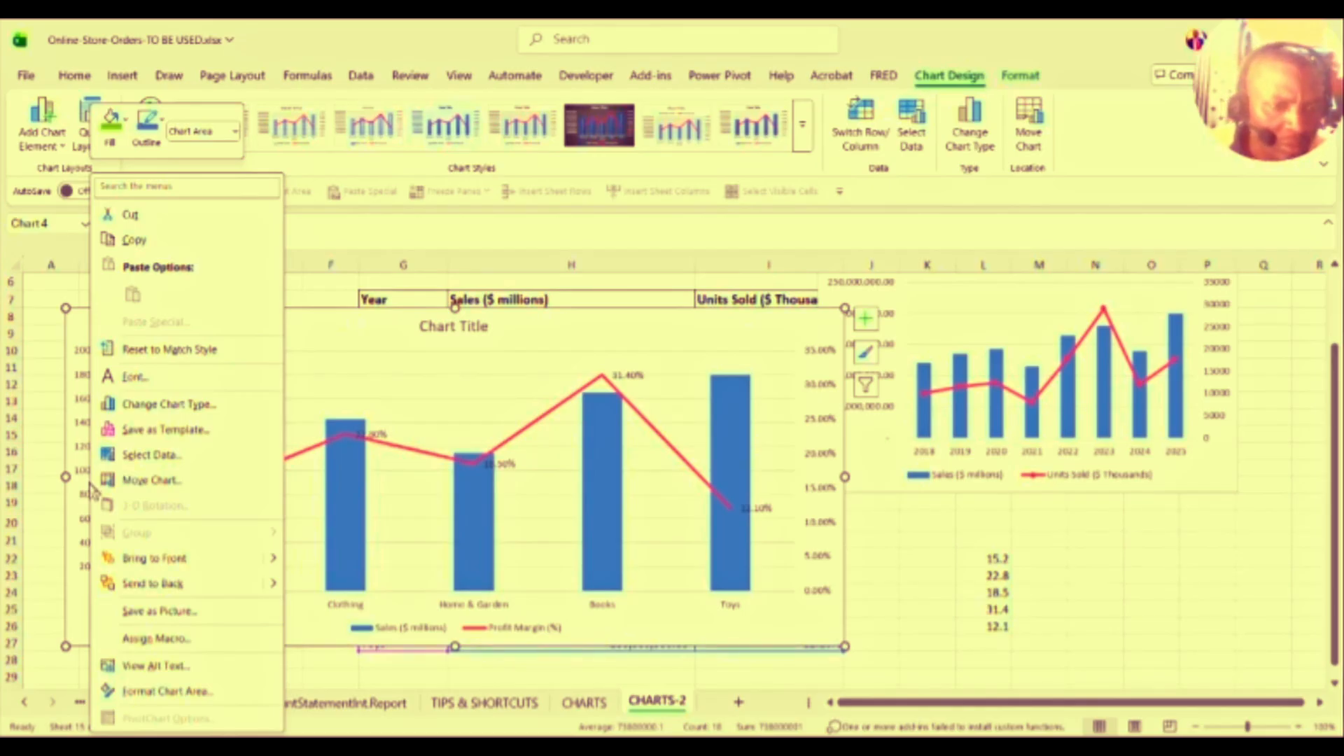
click(86, 486)
click(108, 446)
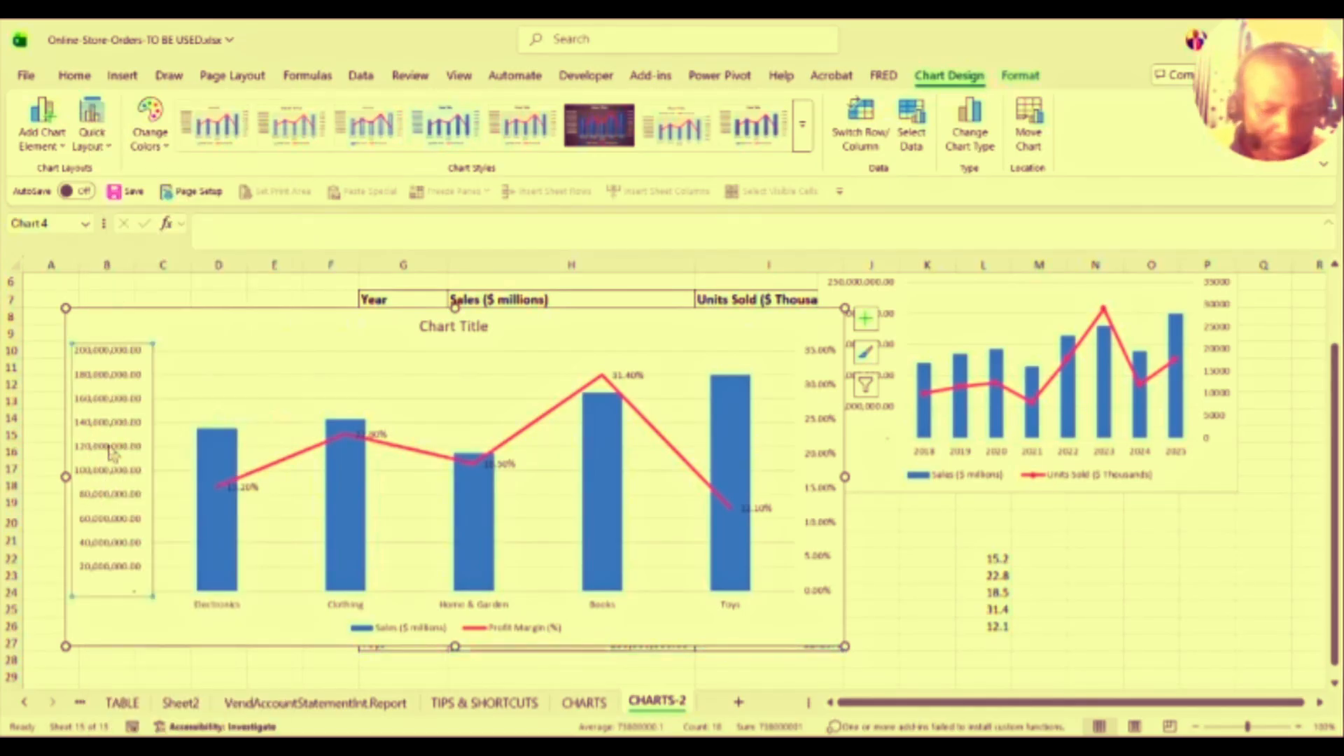
right_click(112, 455)
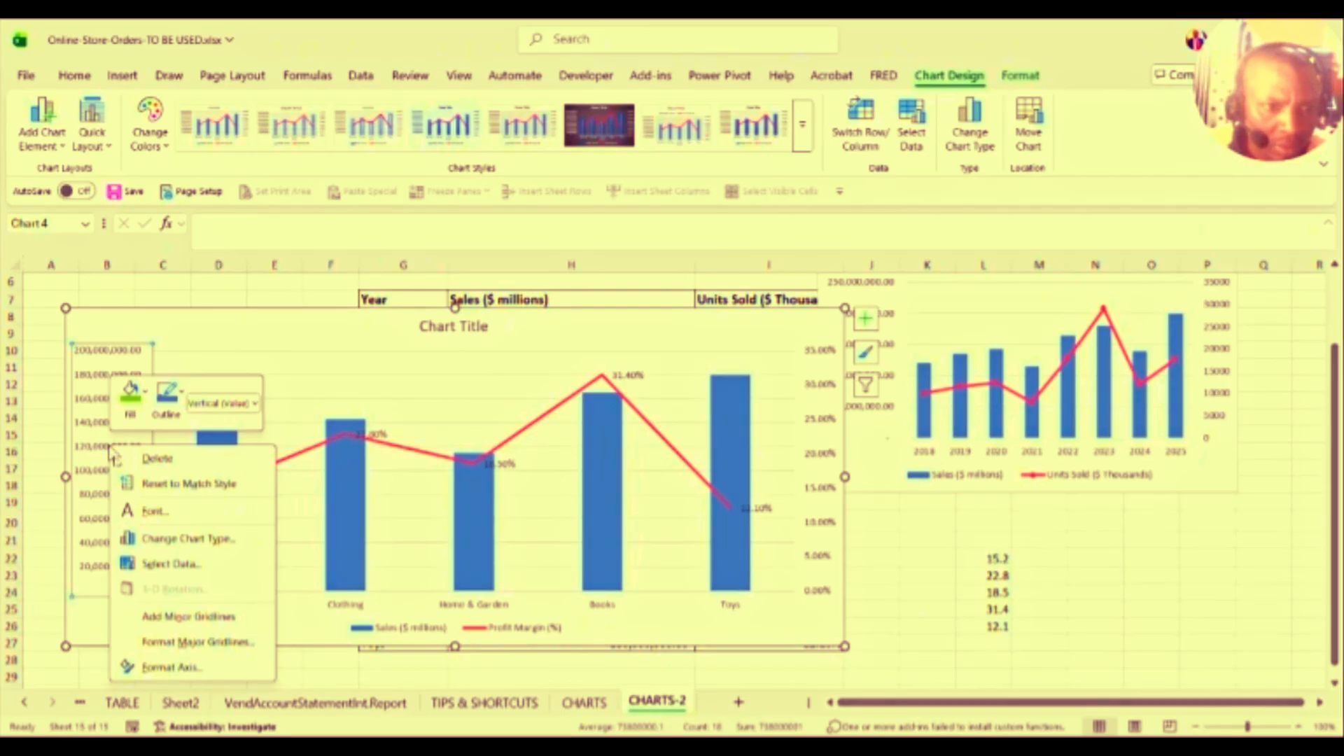
click(164, 668)
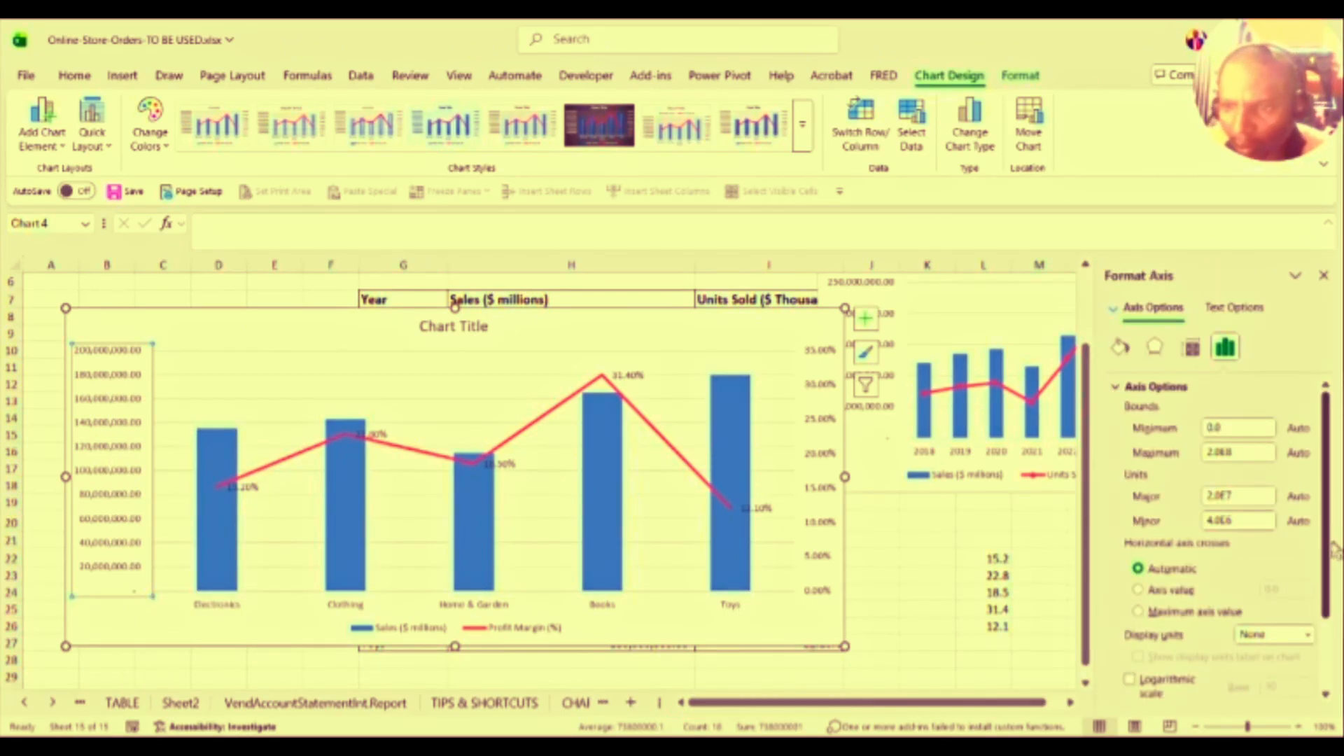
scroll(1320, 602, down, 3)
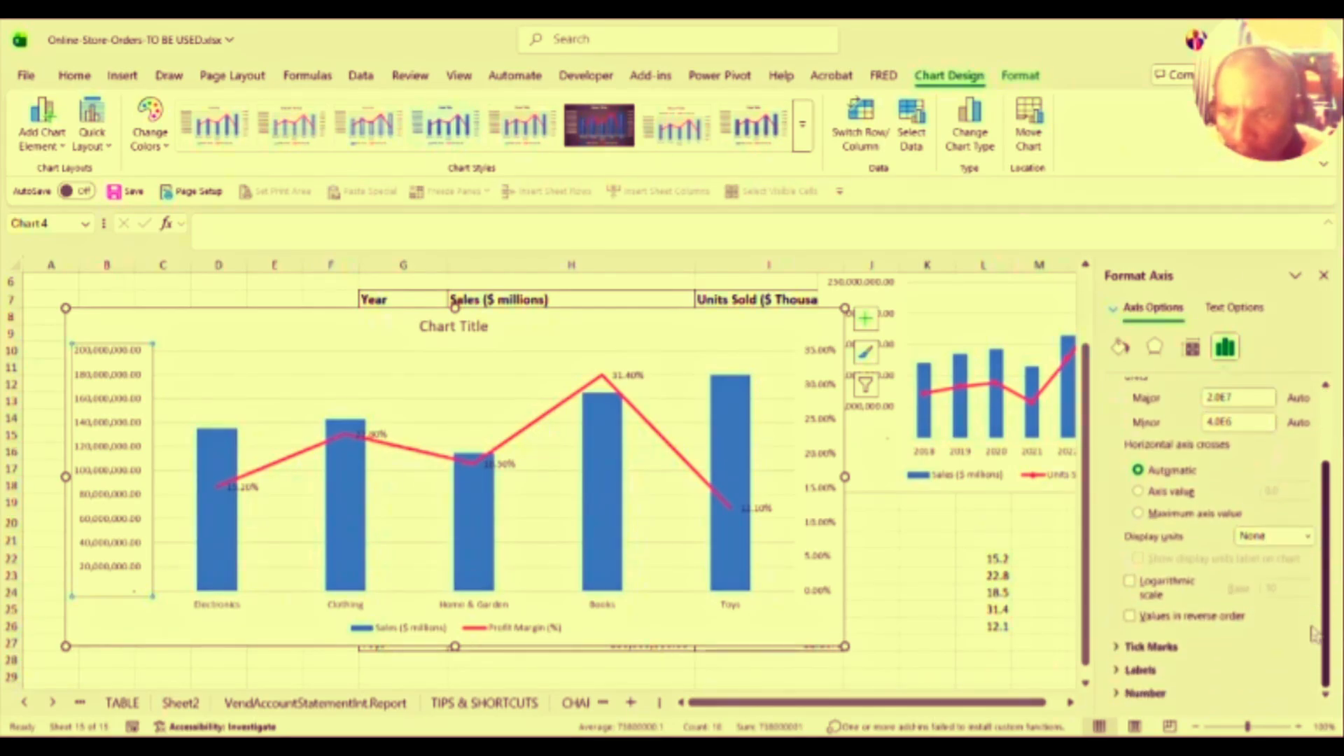
click(1148, 693)
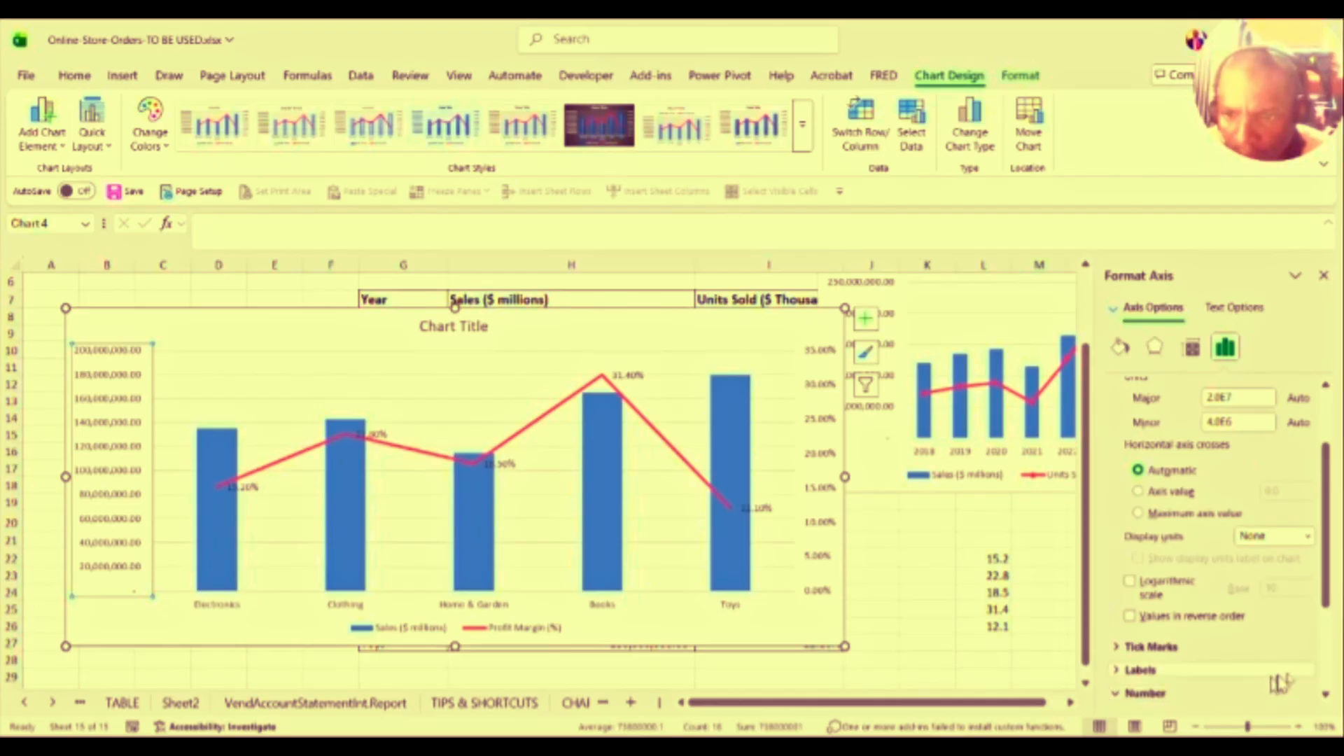
scroll(1327, 647, down, 2)
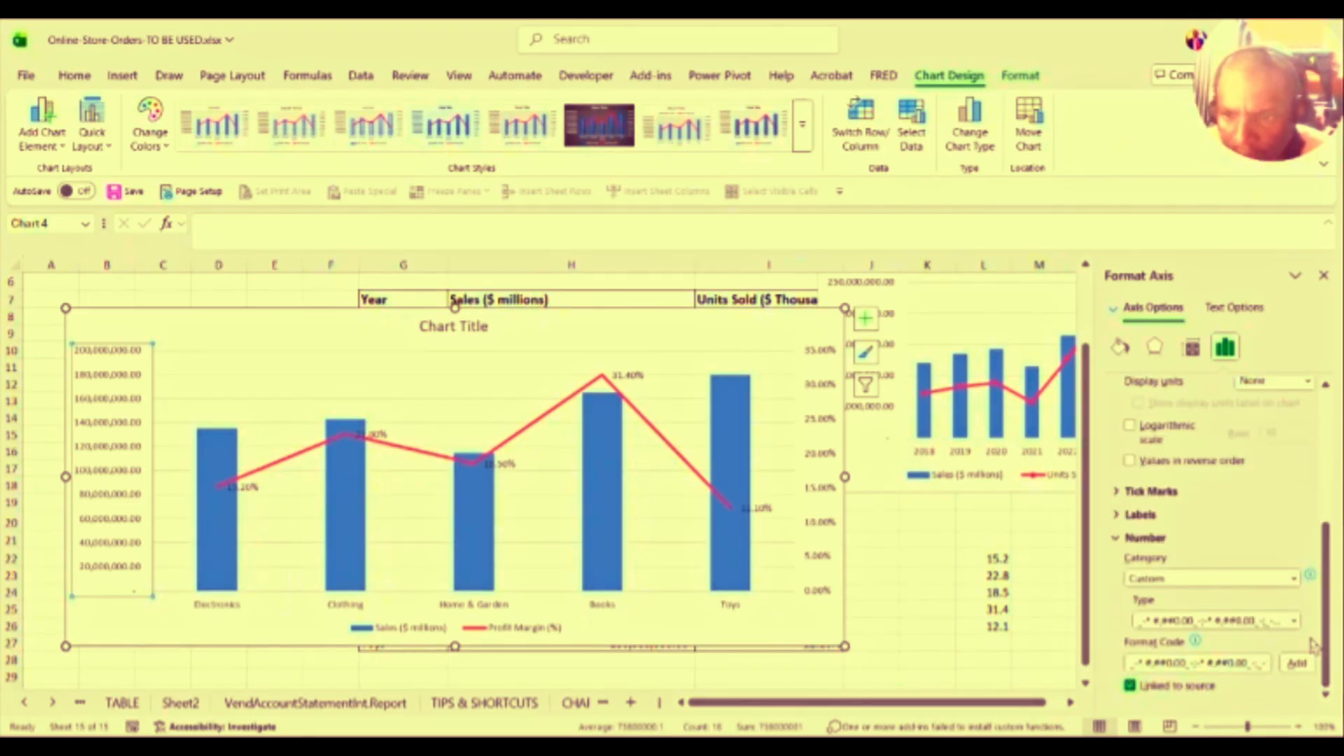
click(1293, 622)
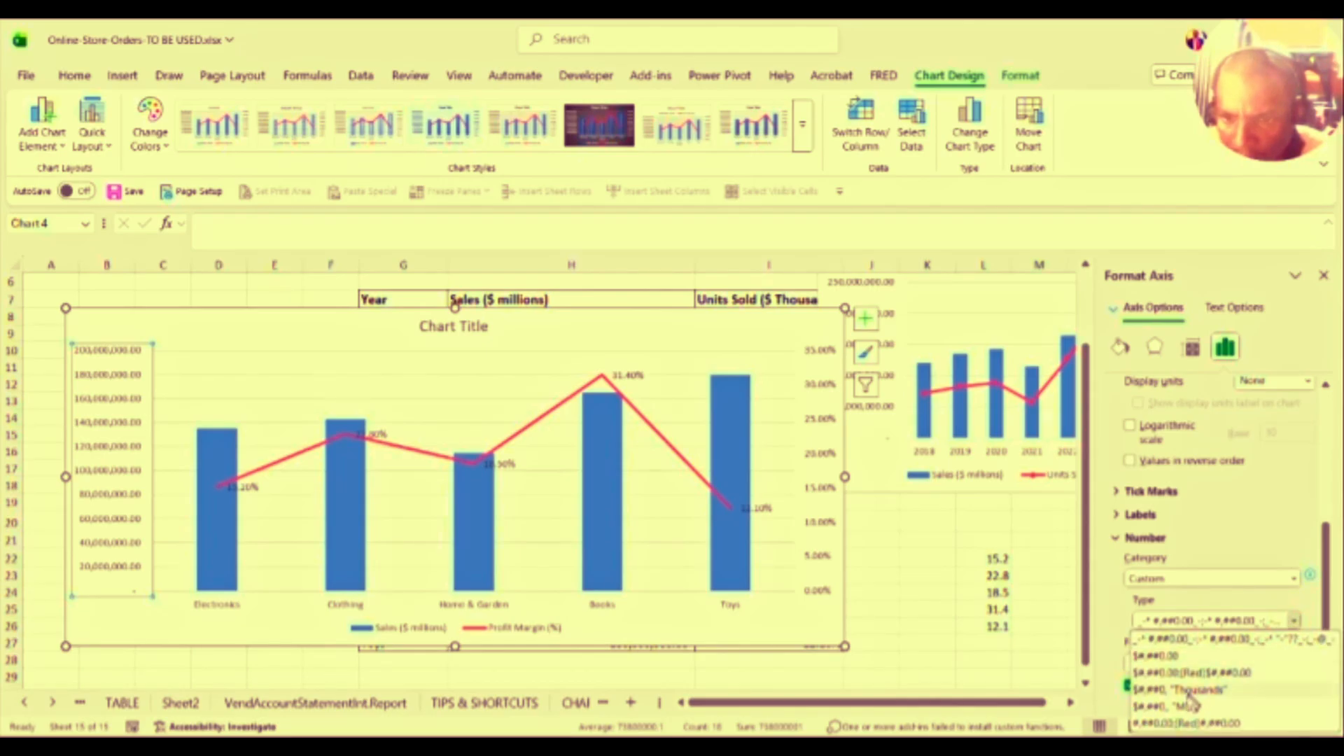
click(1181, 706)
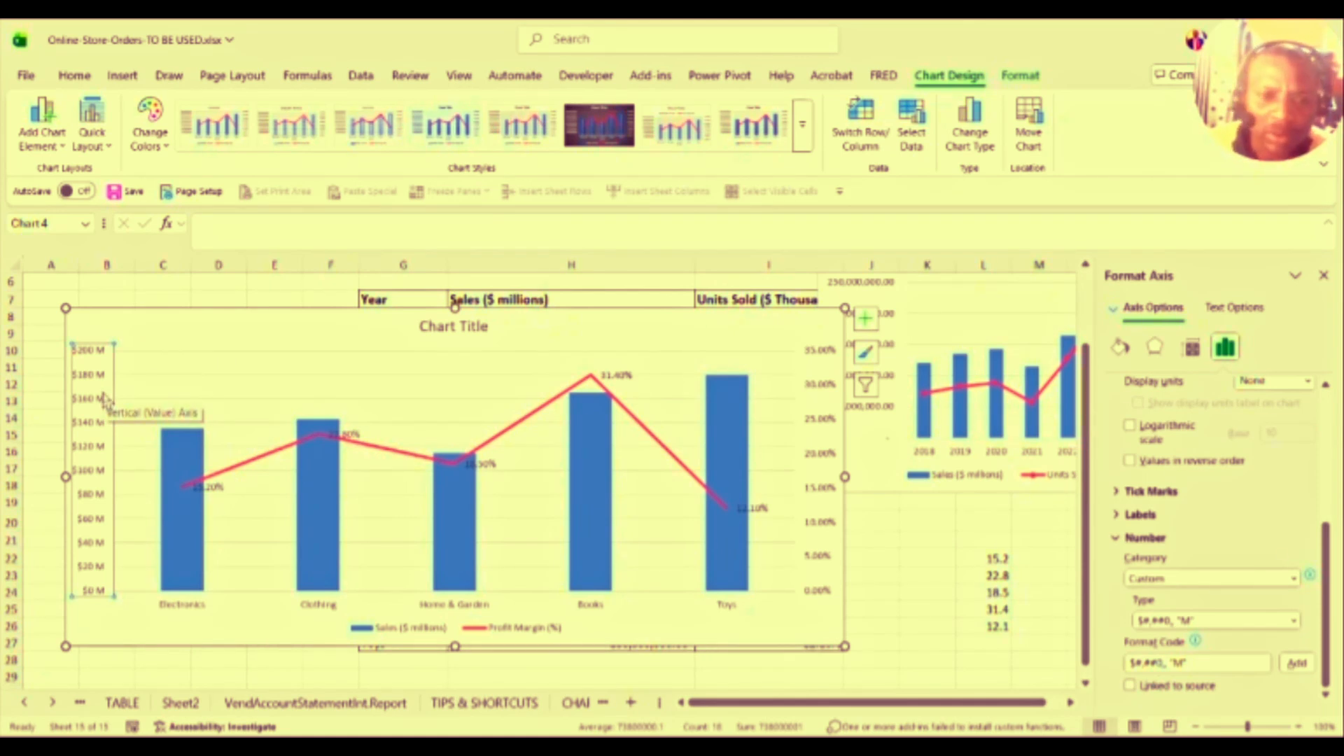
Step: Open the chart's Select Data Source dialog from the chart area and cancel it unchanged
click(402, 633)
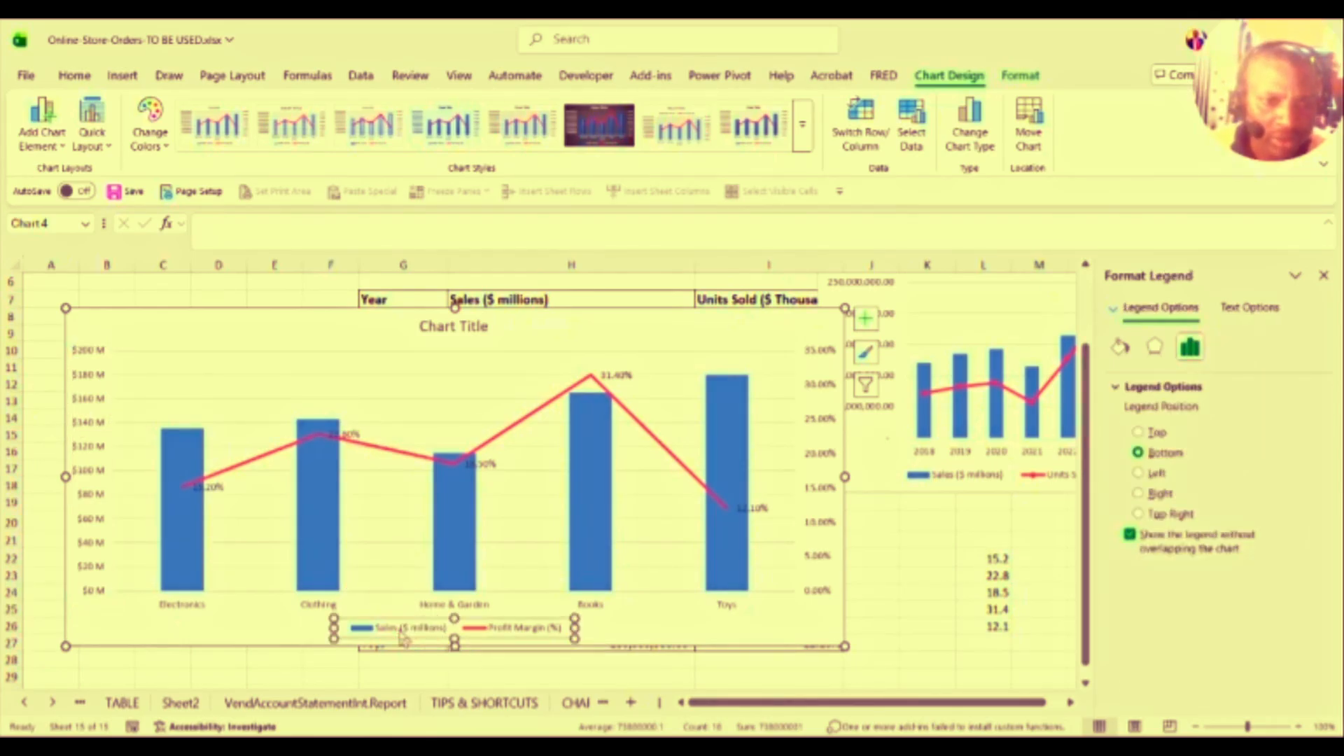
click(508, 634)
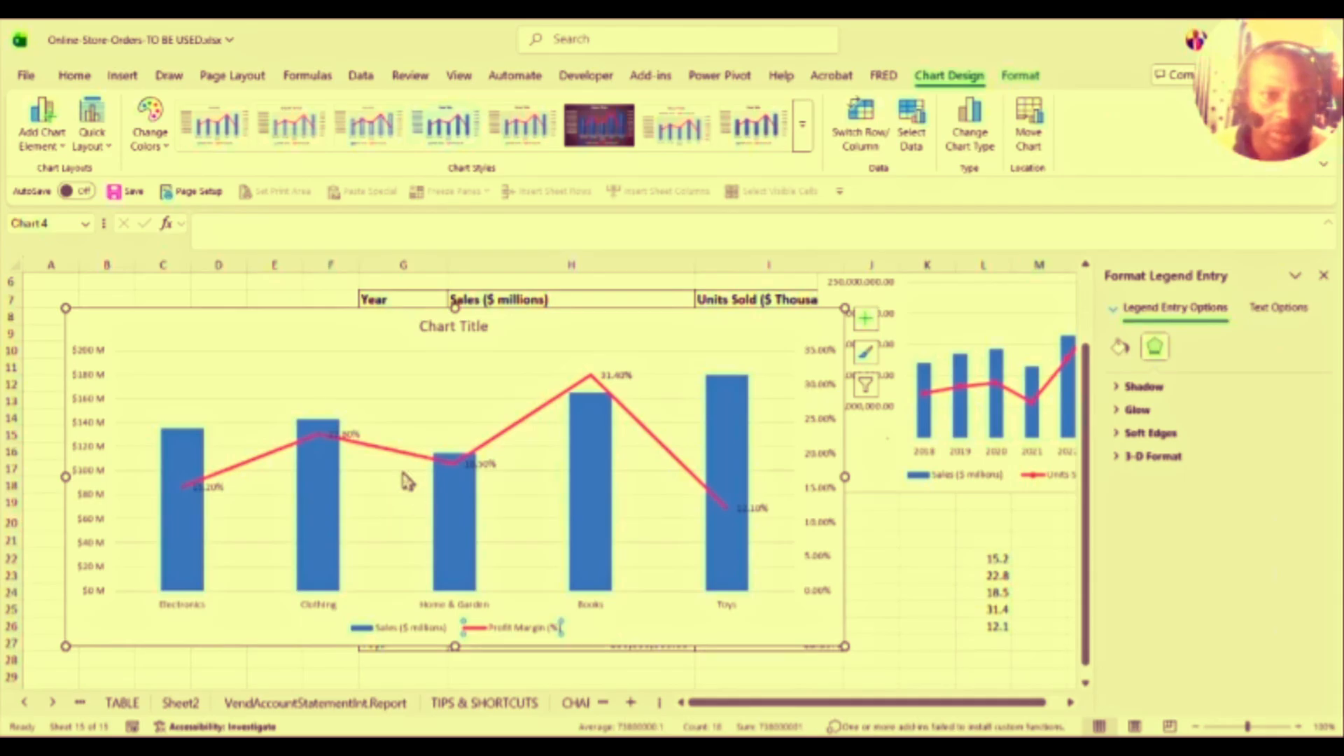
right_click(303, 313)
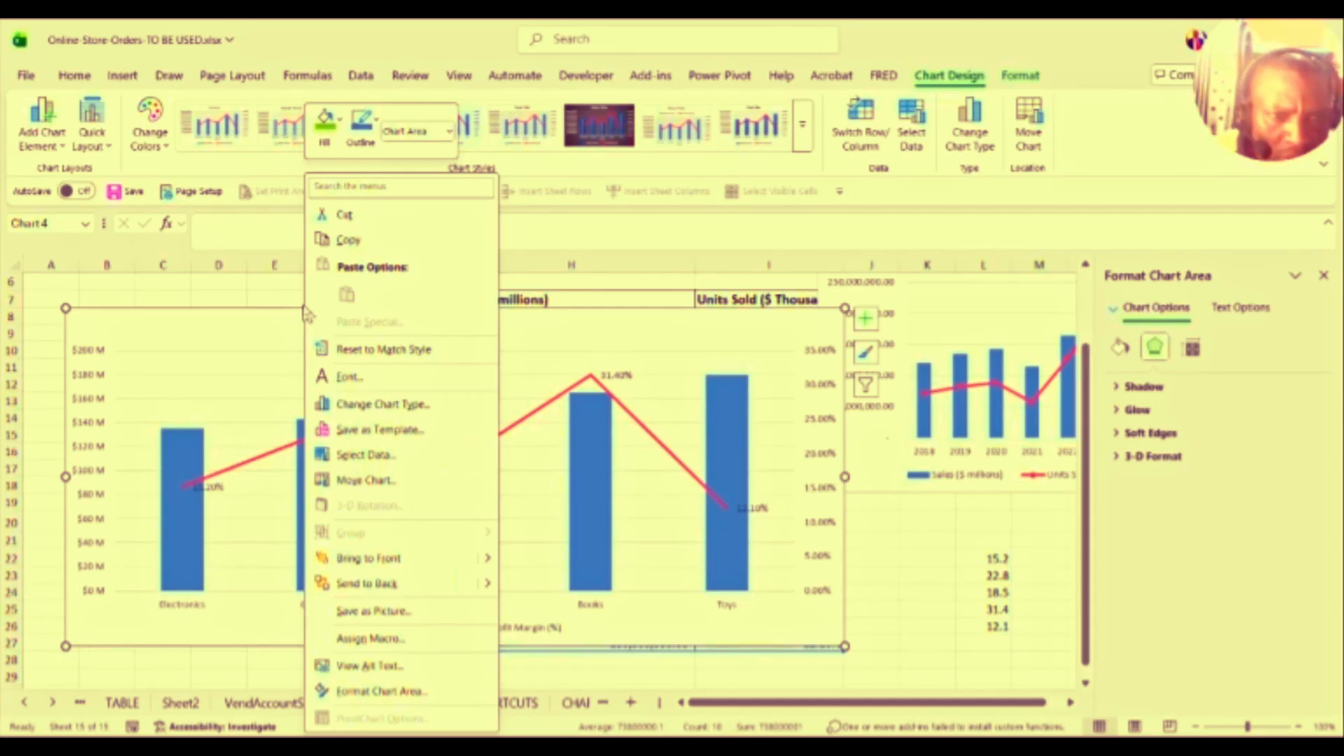
click(387, 456)
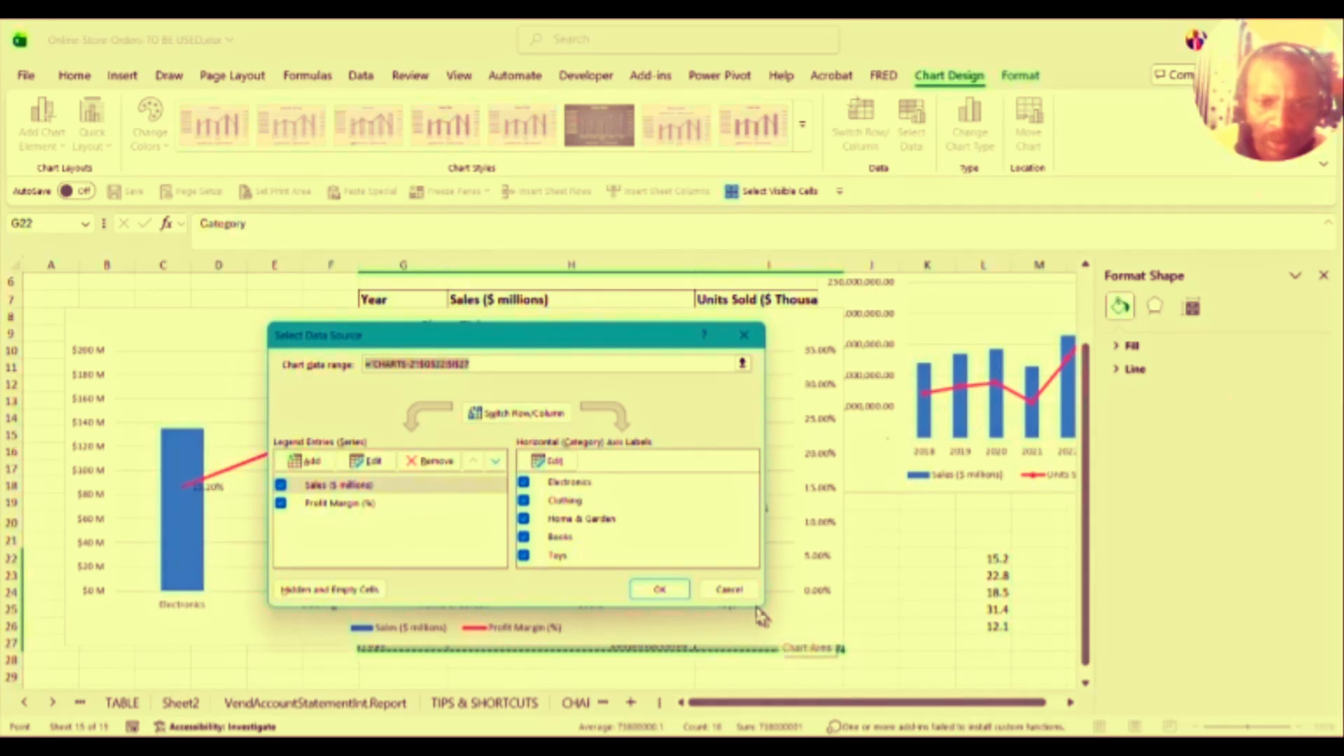
click(729, 589)
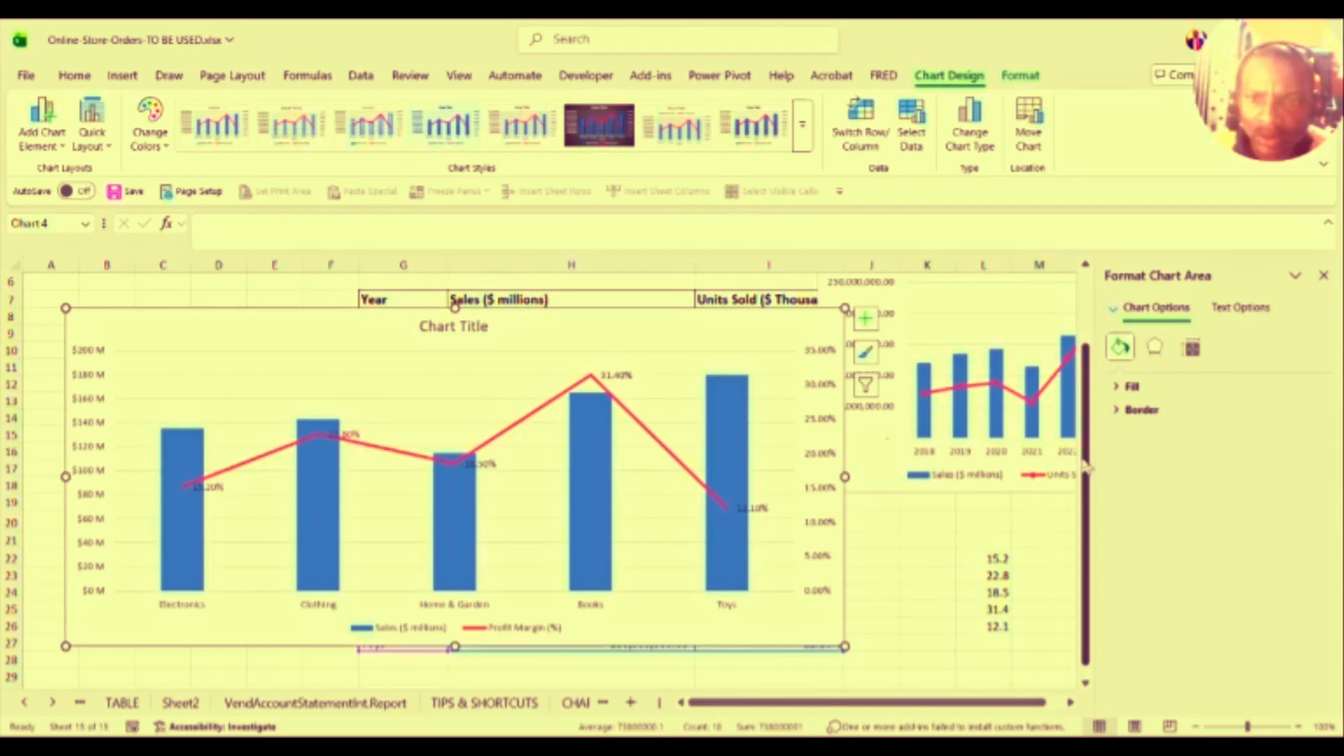
Step: Close the formatting pane, drag the combo chart below the Data Set 2 table, and select H24
drag(1085, 467, 1085, 397)
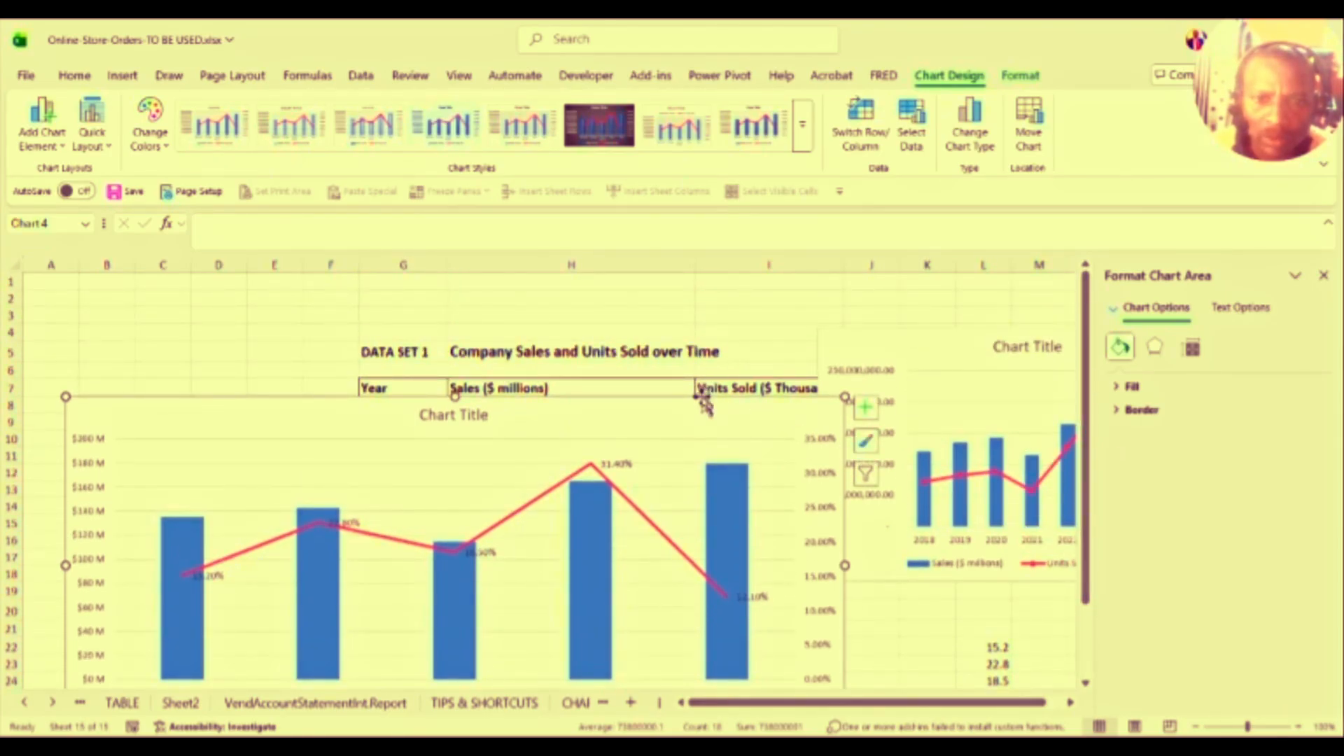
drag(467, 396, 484, 214)
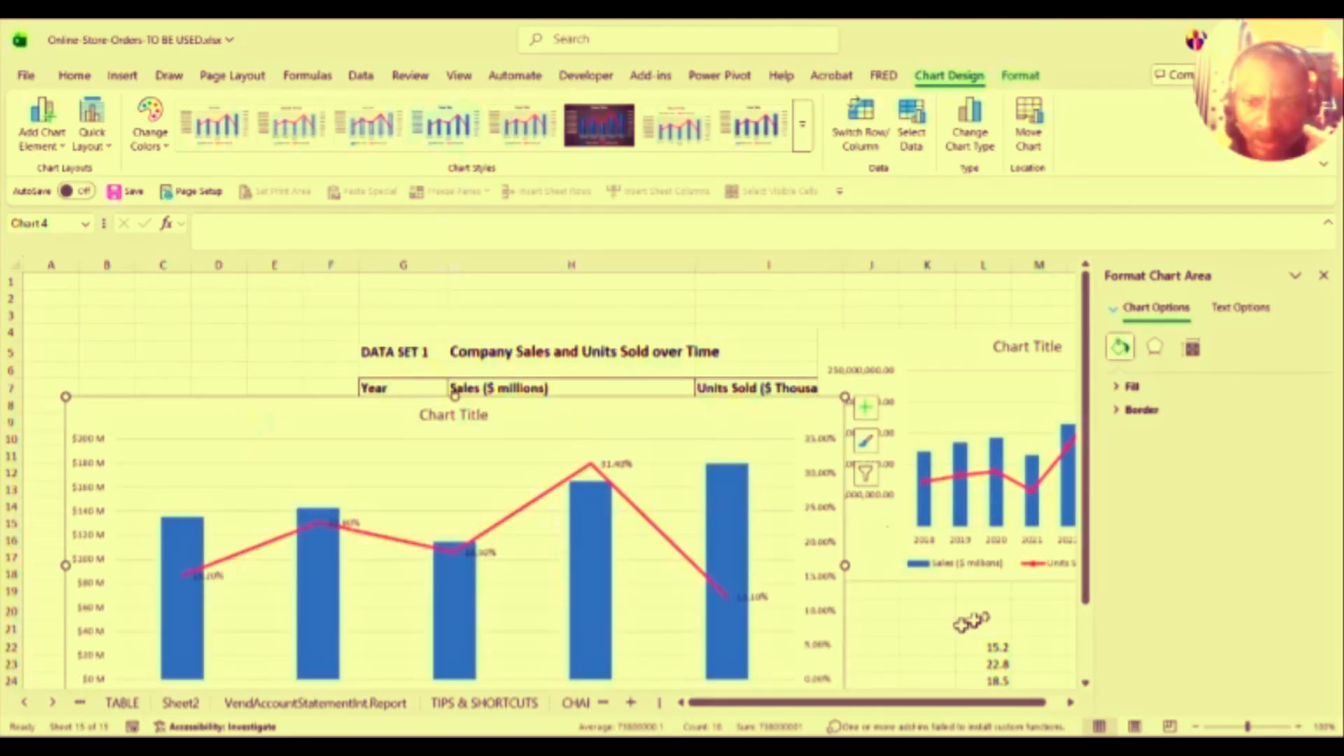
click(1089, 645)
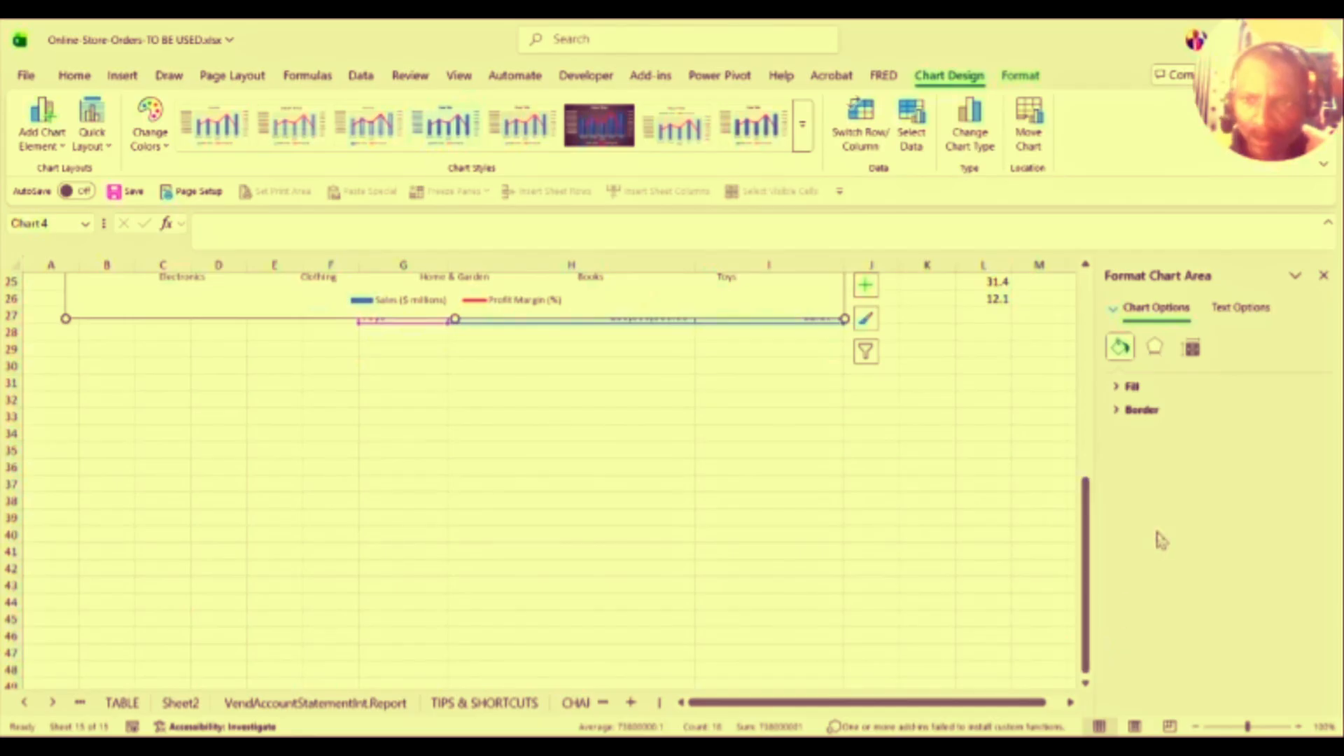
click(1323, 275)
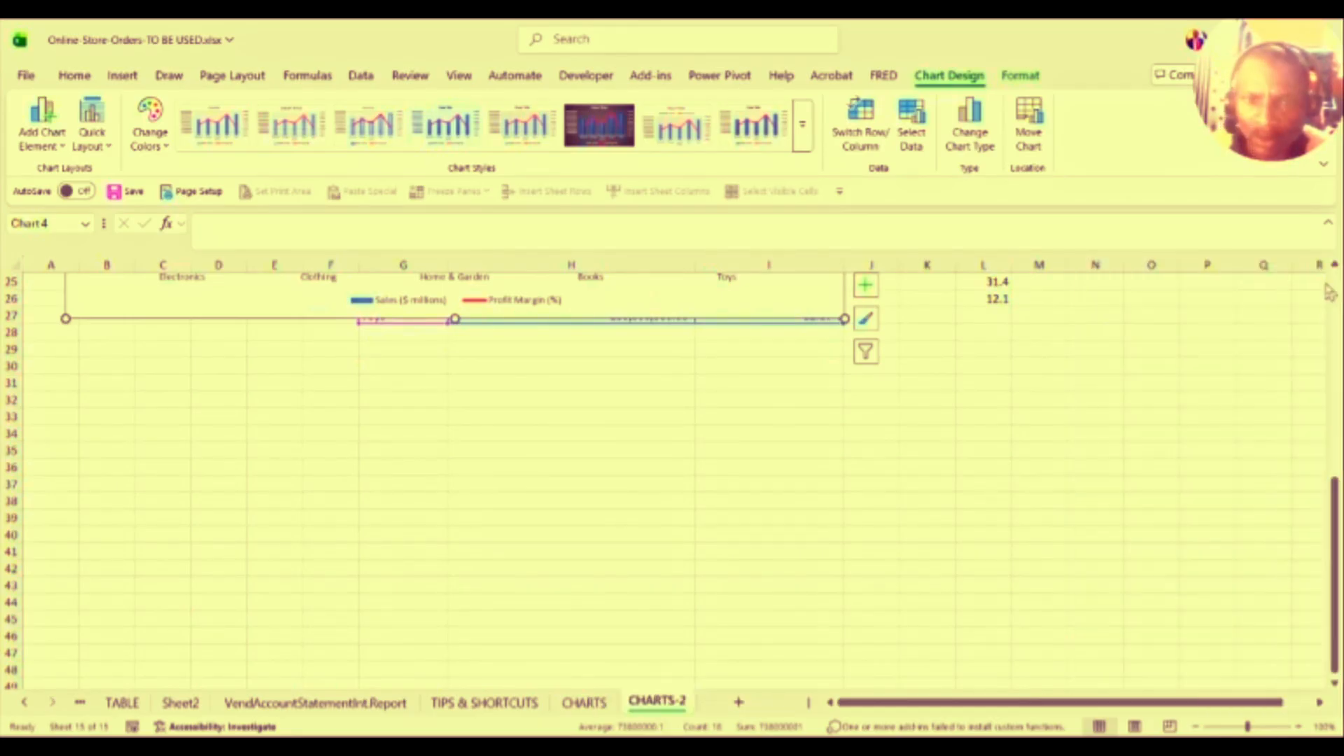
click(1334, 264)
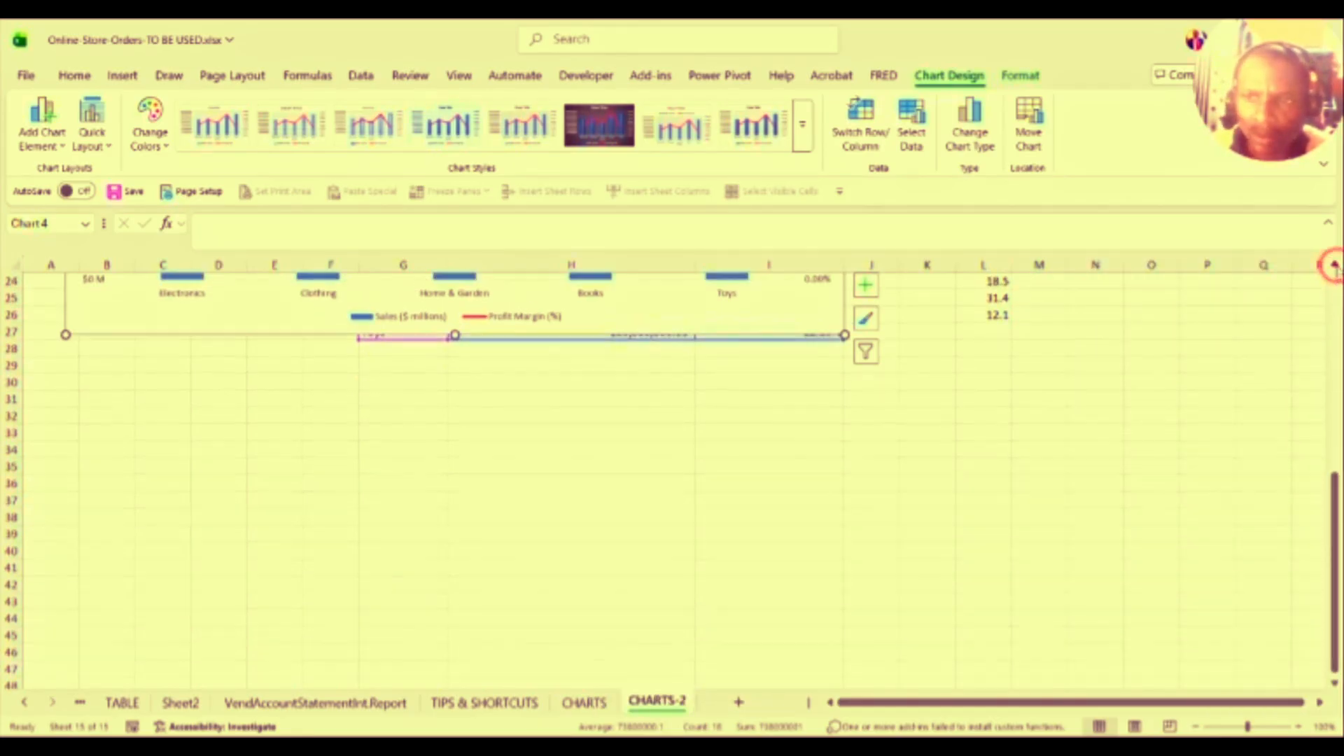
click(1334, 265)
click(1334, 264)
scroll(1334, 264, up, 5)
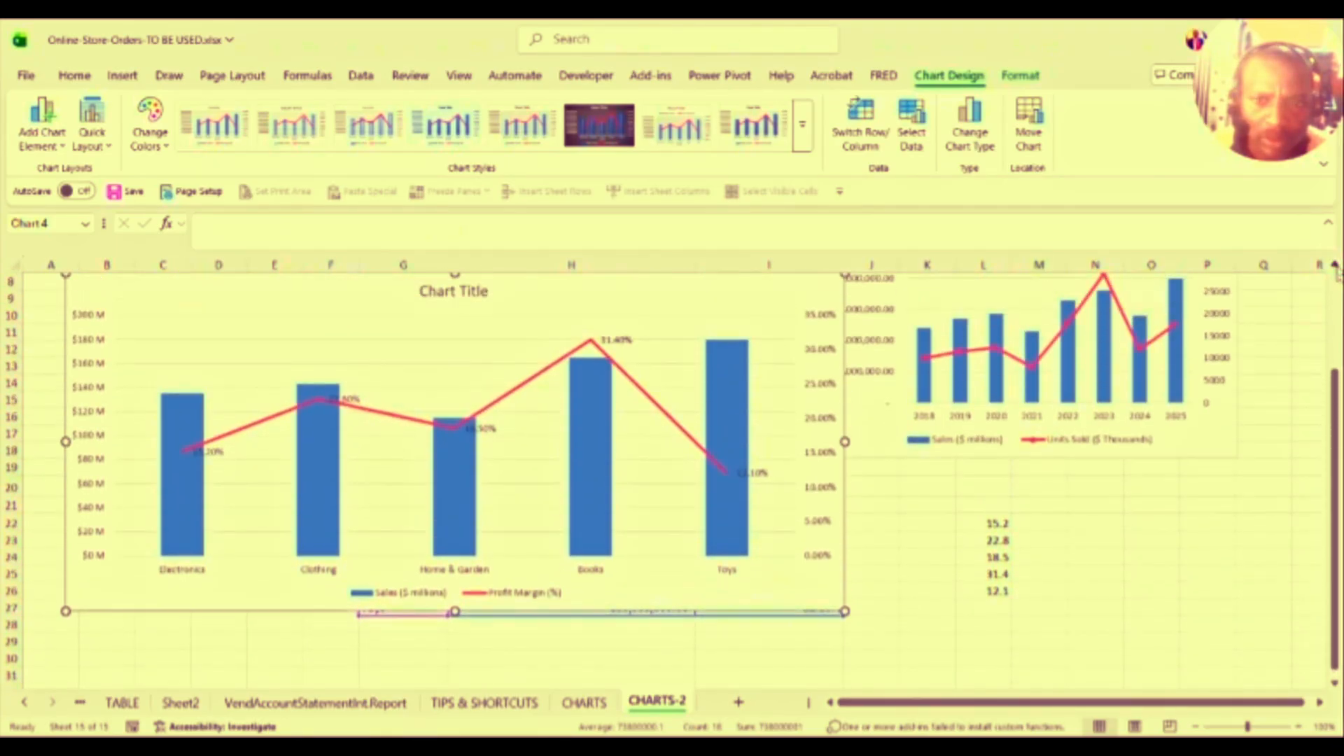
drag(659, 287, 1301, 570)
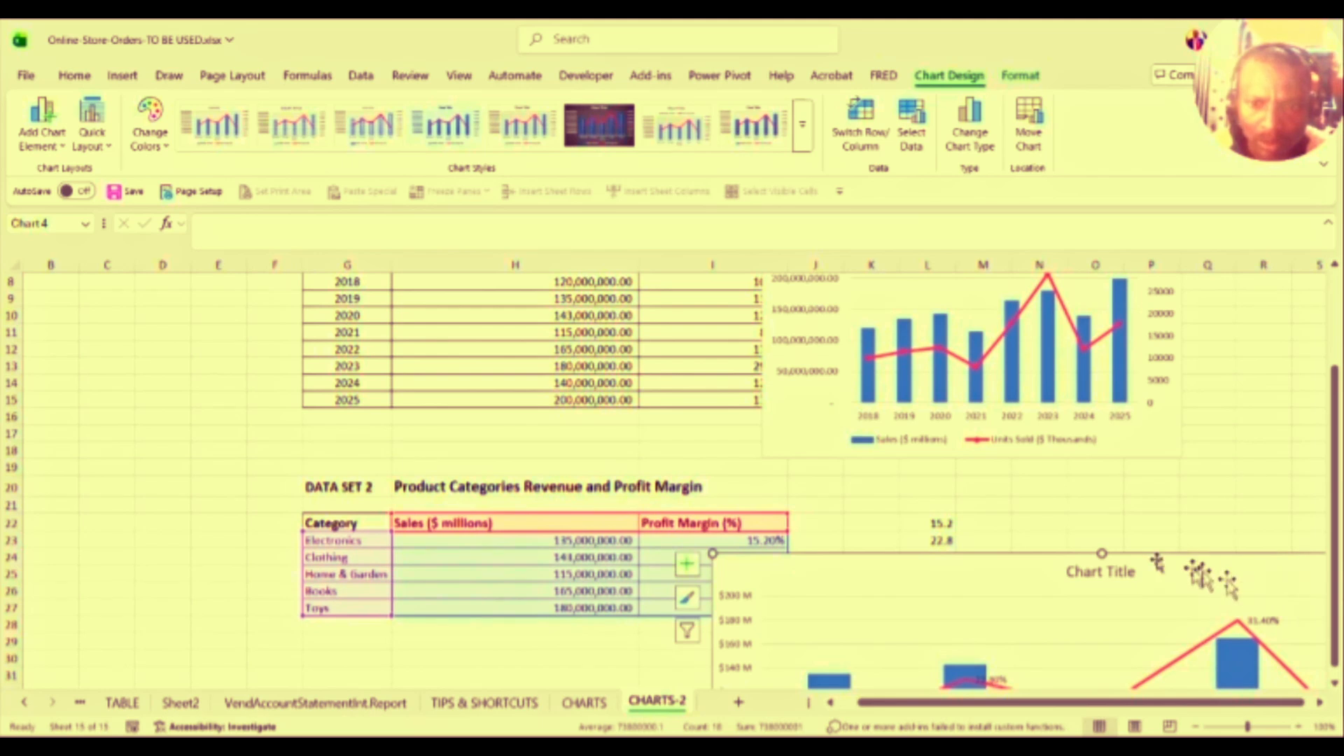
drag(1071, 564, 1061, 648)
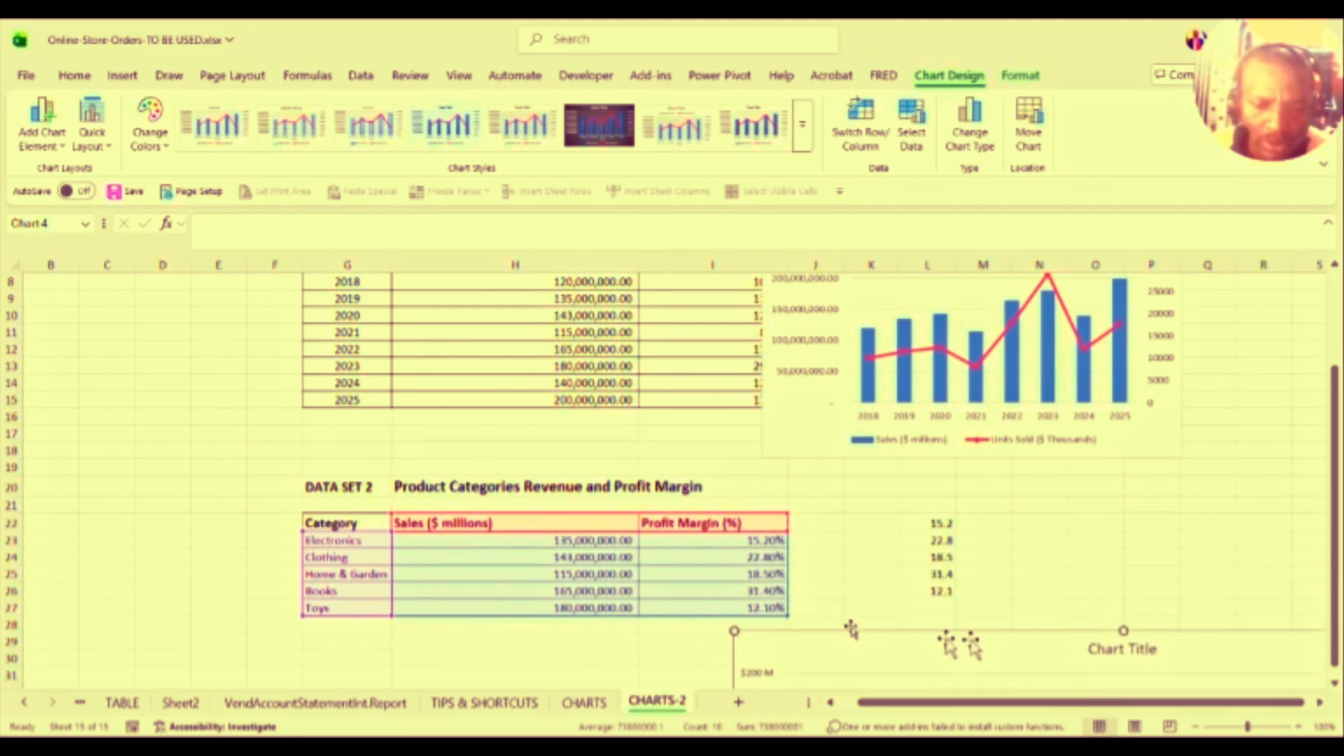
click(598, 557)
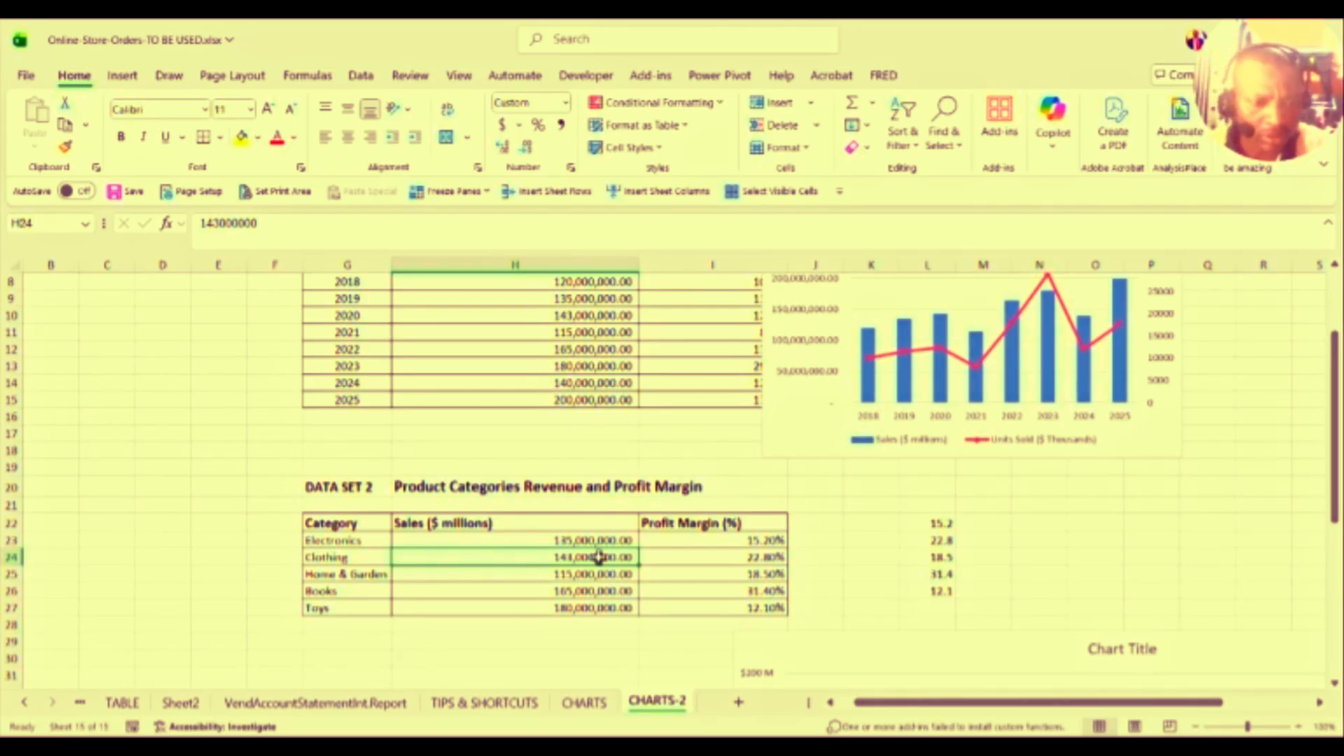
Step: Set Clothing sales in H24 to 15,000,000 and move the category chart up beside the table
text(15)
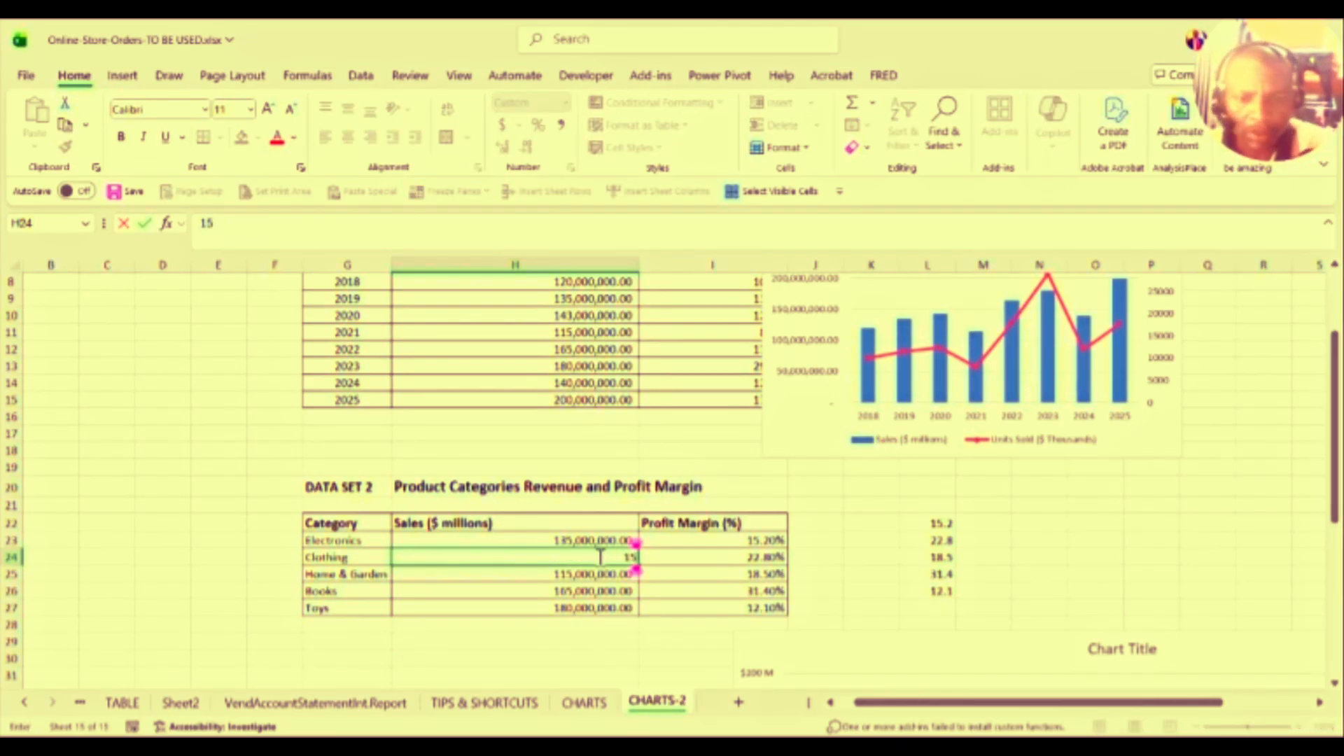
text(000000)
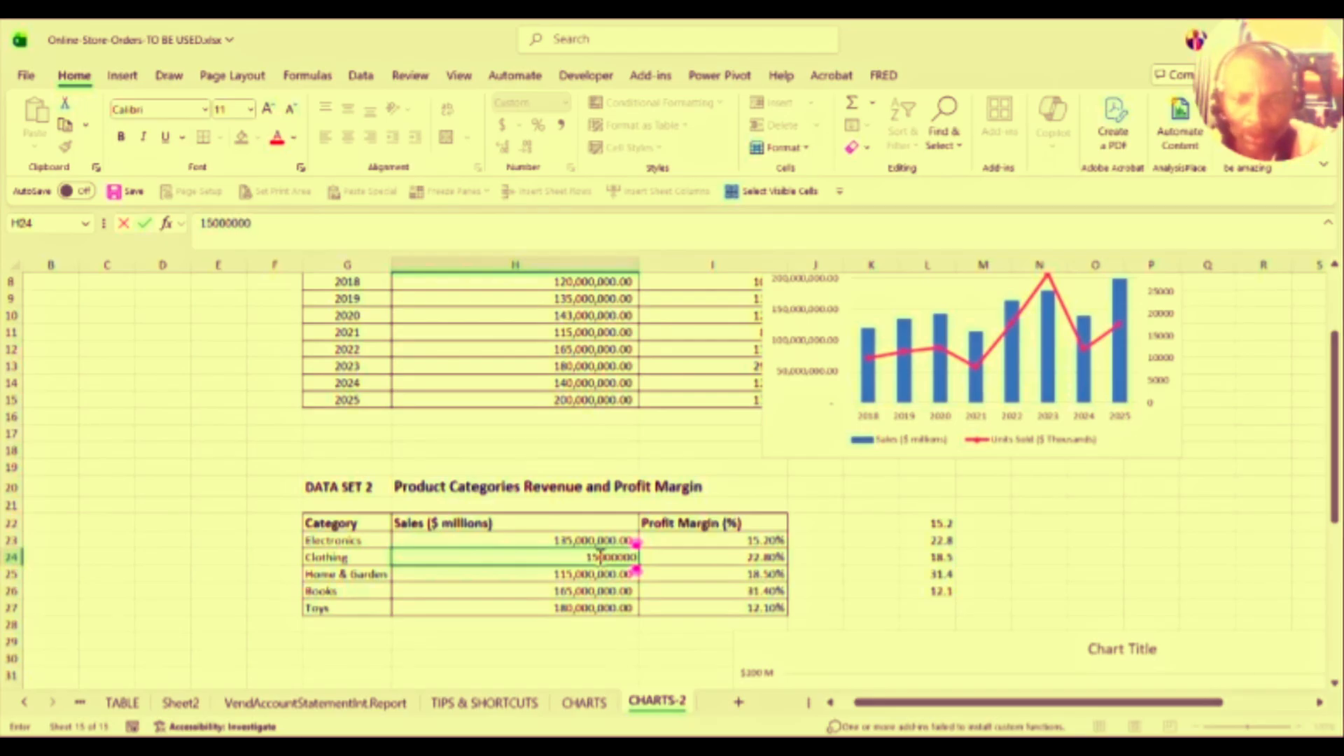
key(Return)
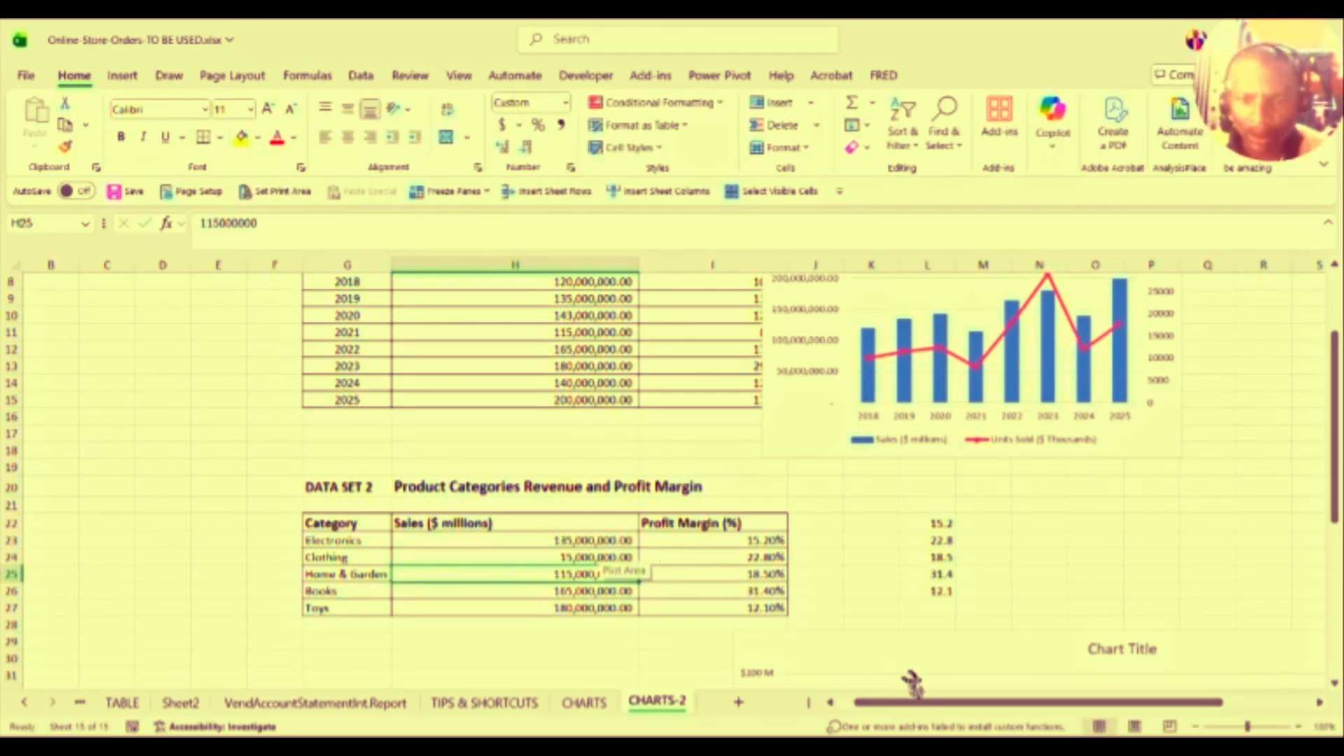
drag(926, 639, 975, 372)
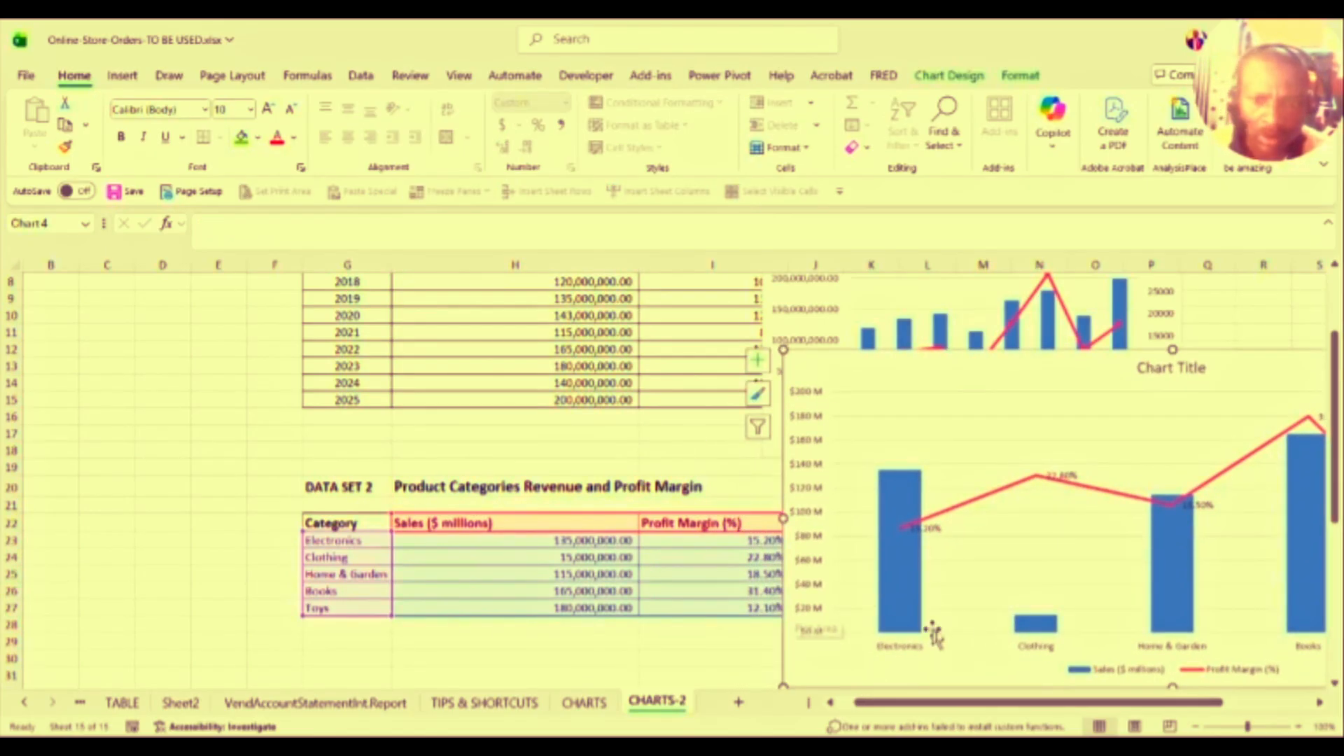
click(1036, 623)
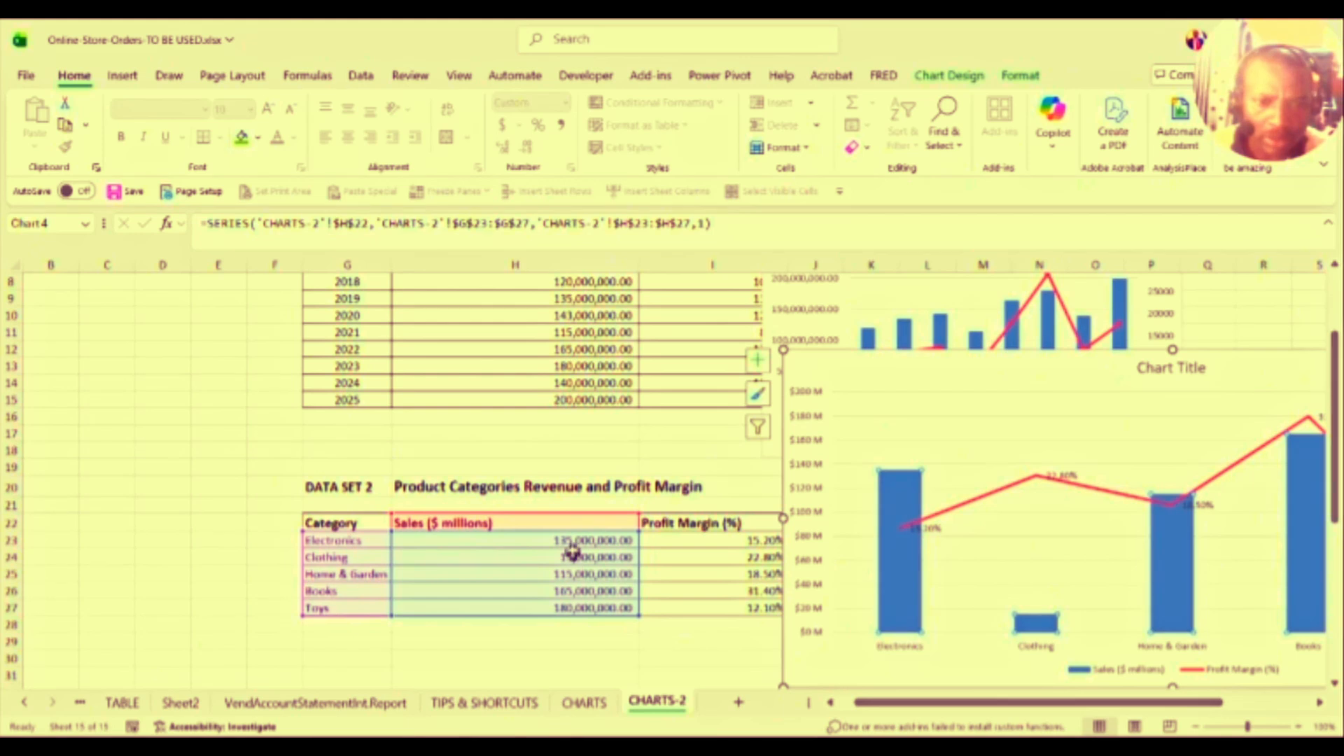
click(571, 591)
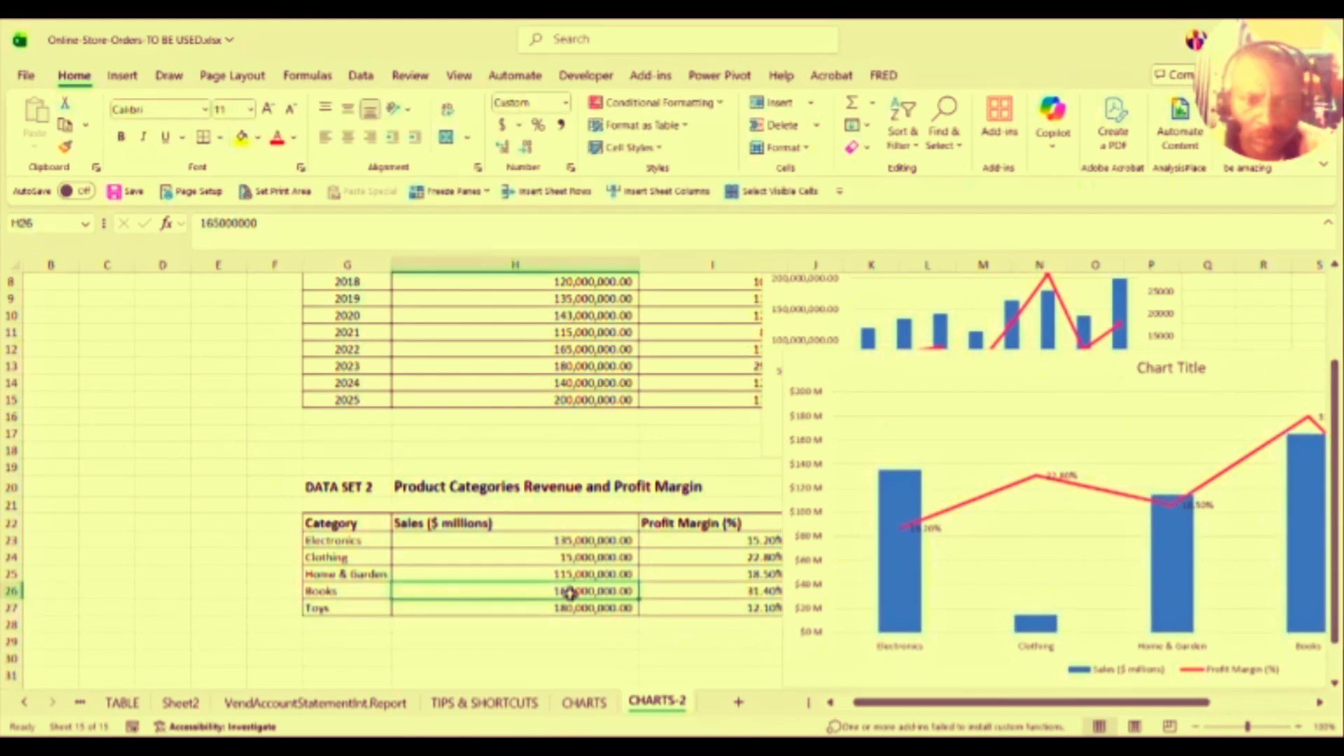
Step: Set Electronics sales in H23 to 180,000,000
click(580, 541)
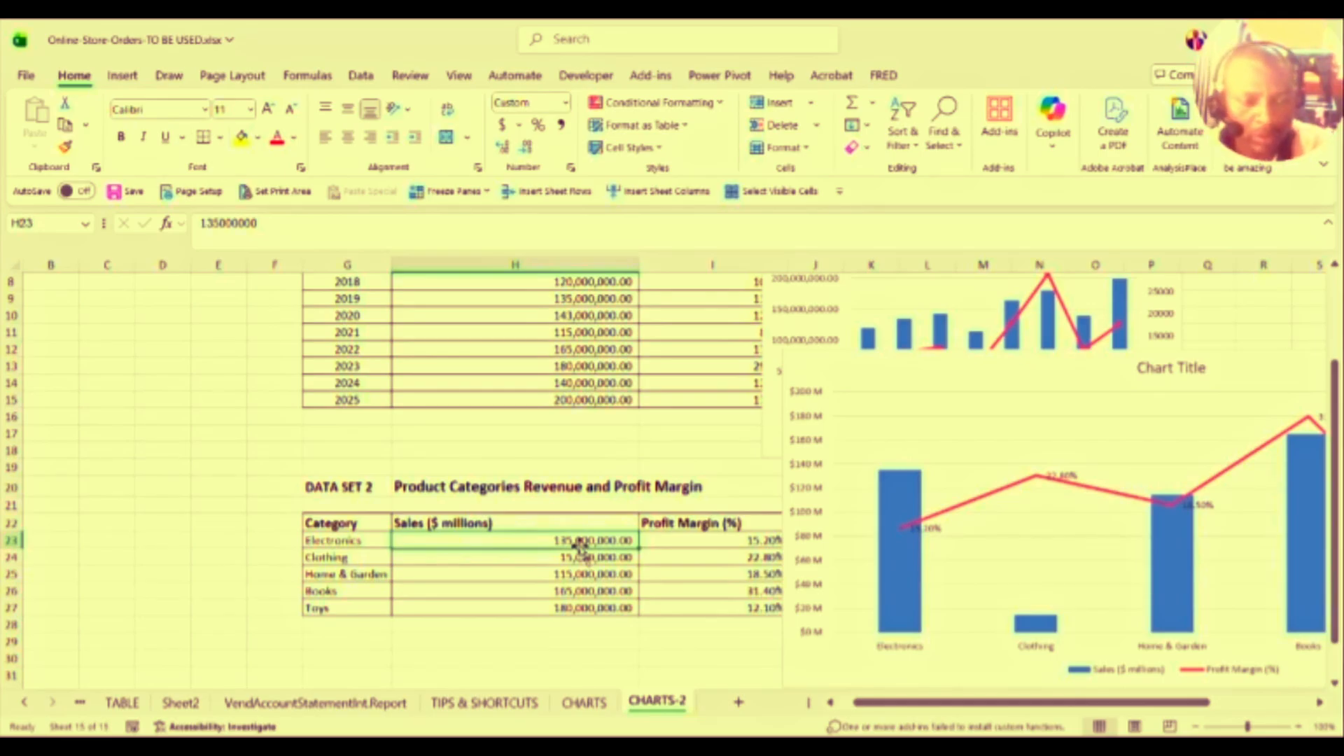
text(180,000,000)
key(Return)
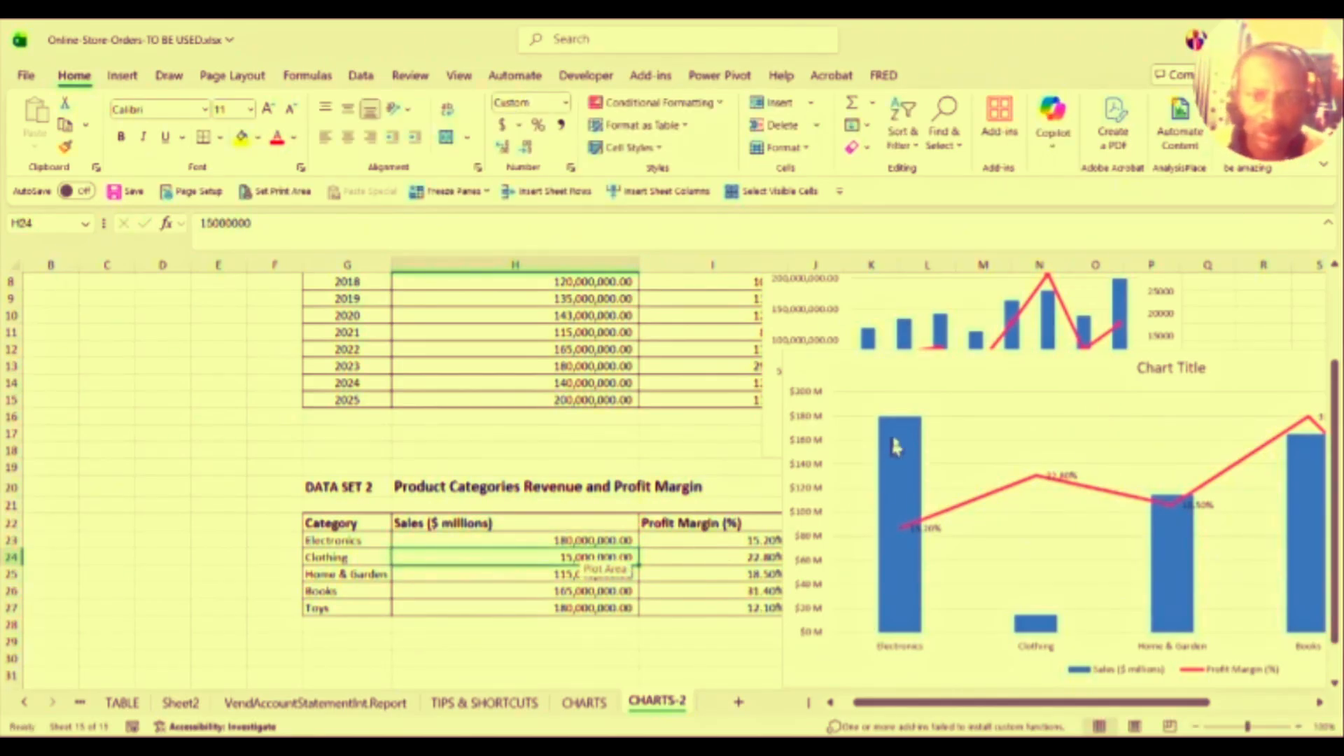
mouse_move(898, 440)
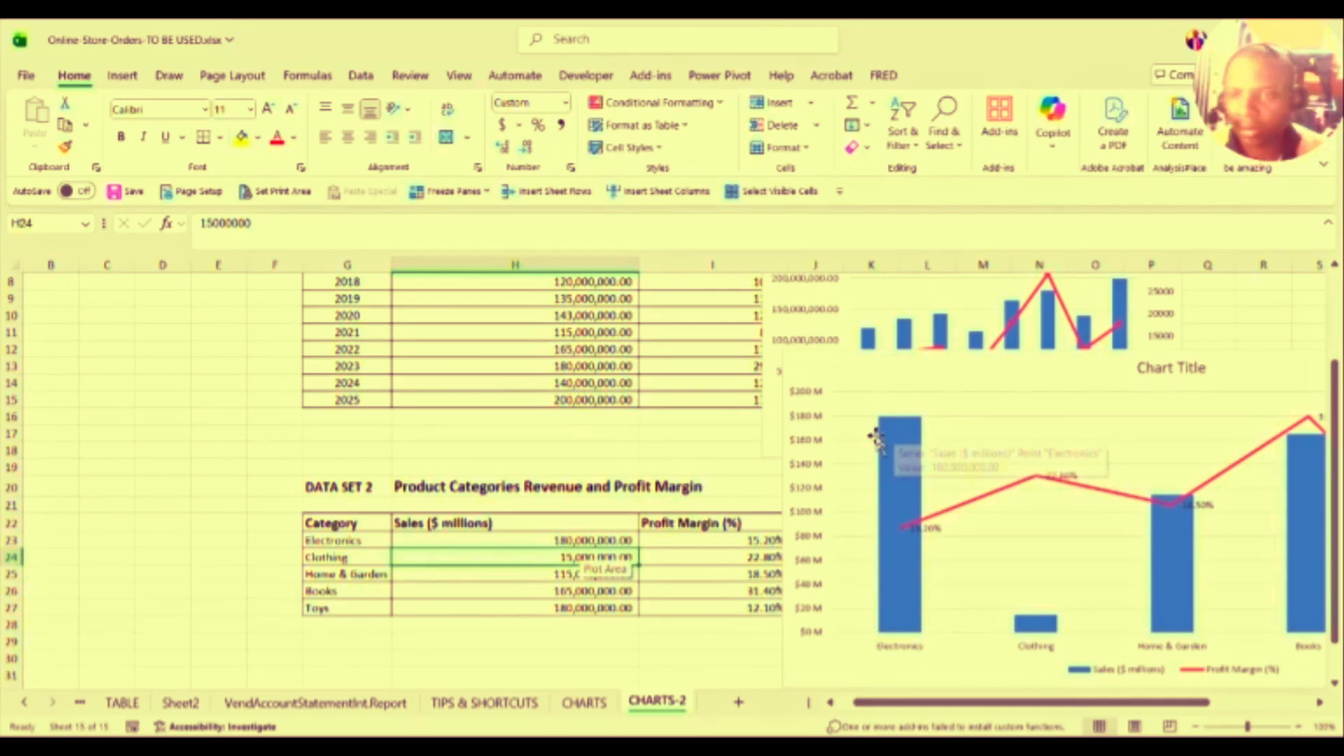
click(889, 448)
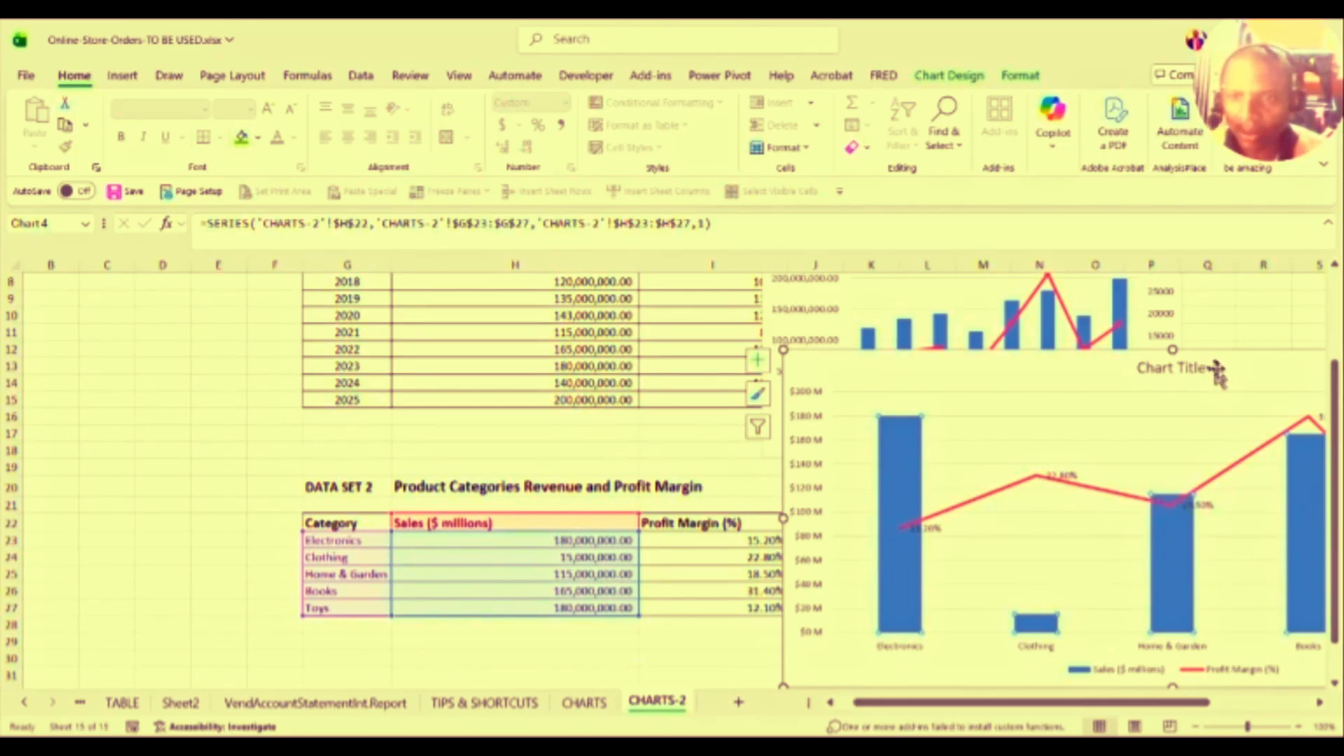
Step: Shift the category chart left, narrow it, and set the Sales series gap width to 83%
drag(1220, 354, 942, 378)
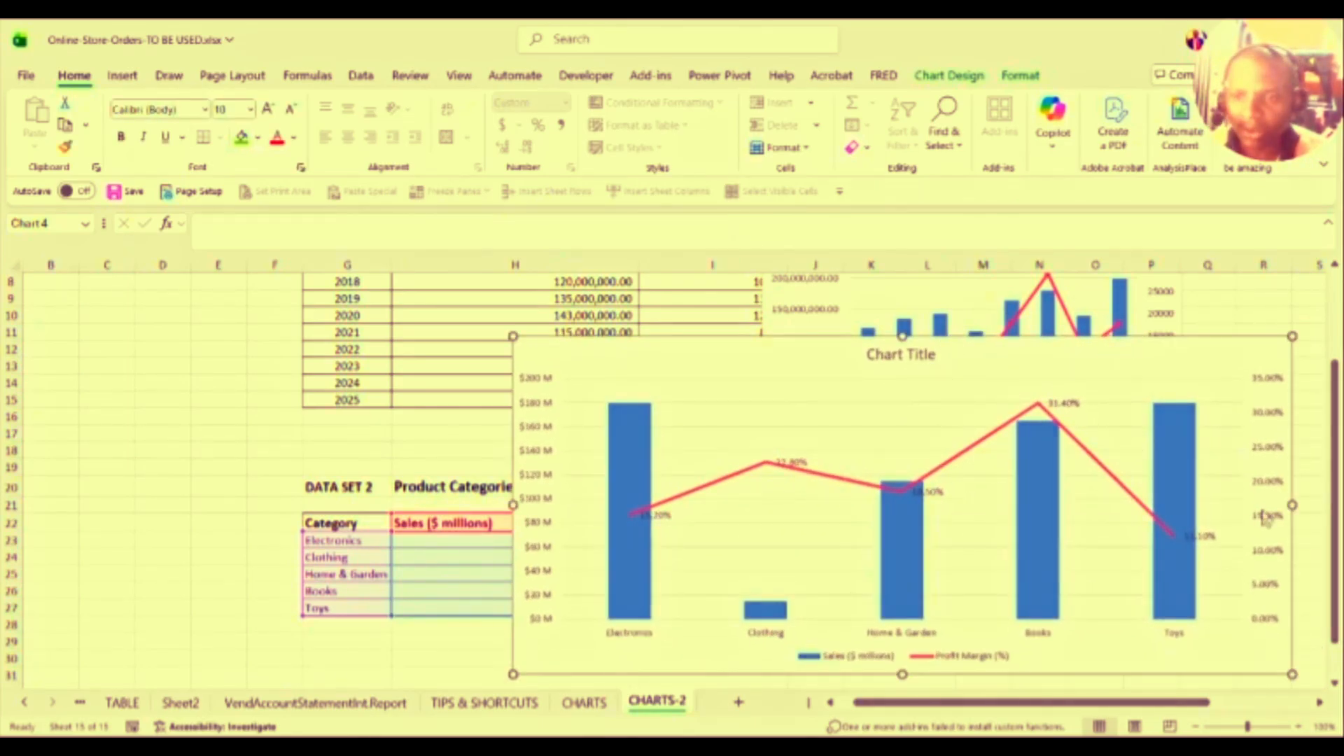
drag(1291, 504, 968, 504)
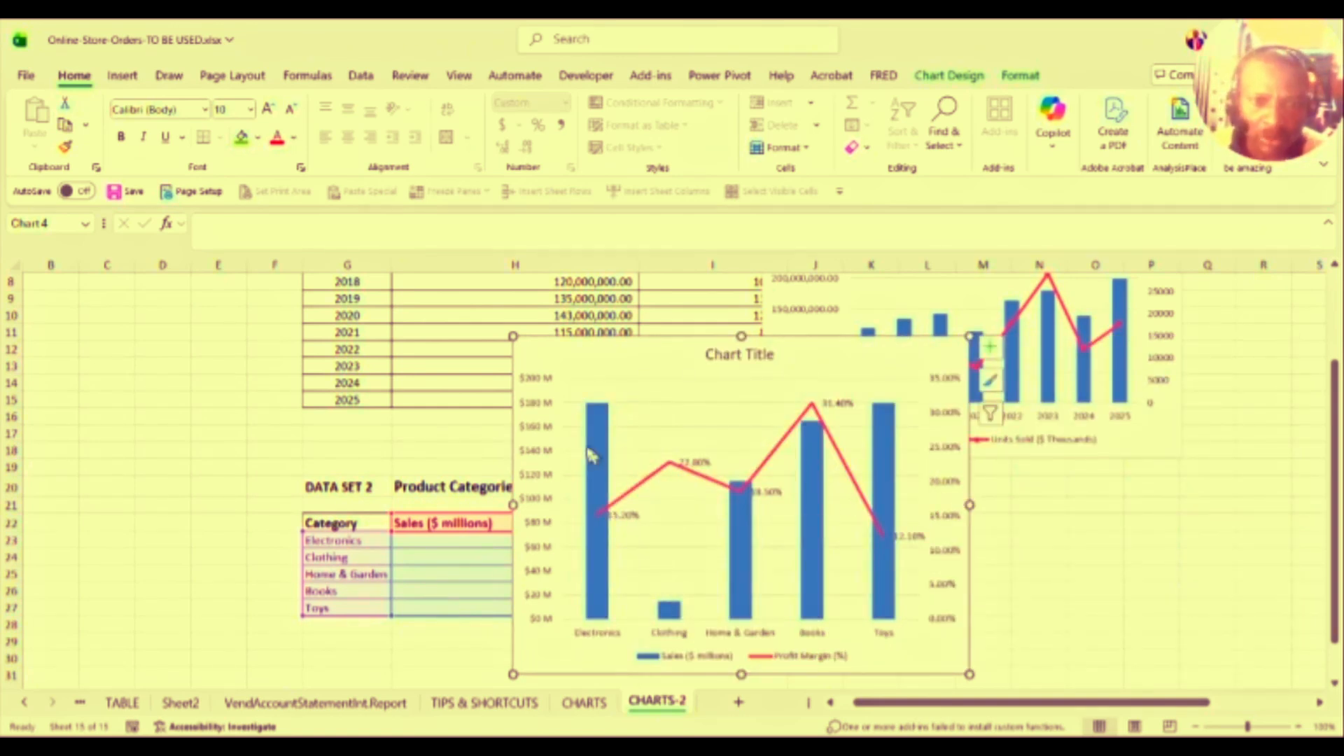
click(596, 538)
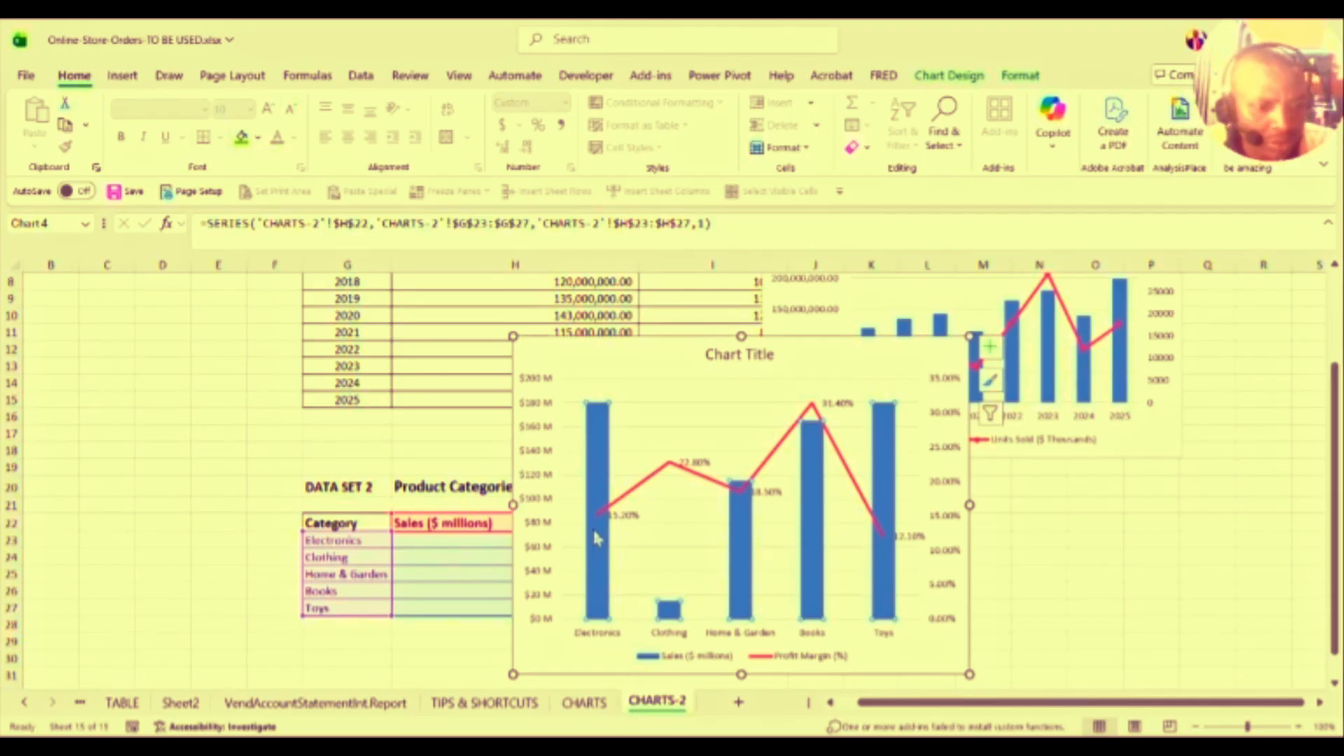
double_click(597, 538)
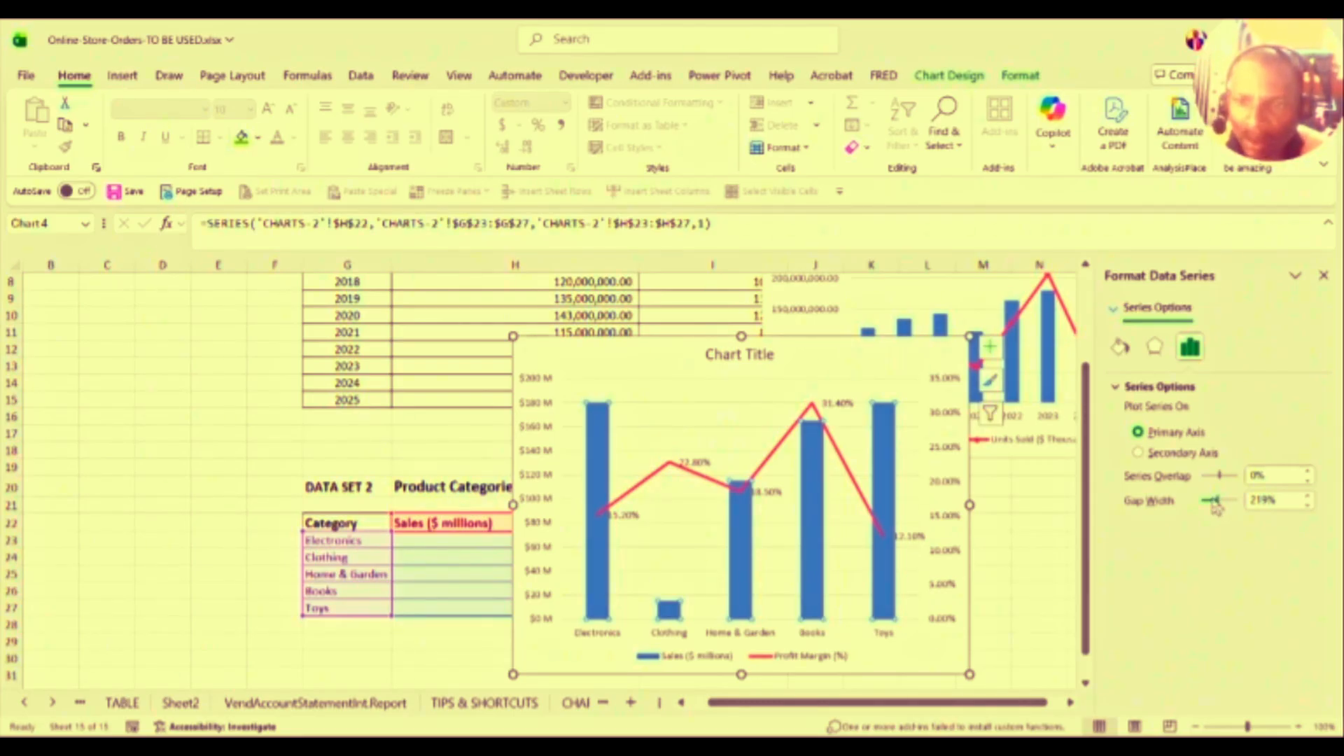
drag(1216, 504, 1225, 502)
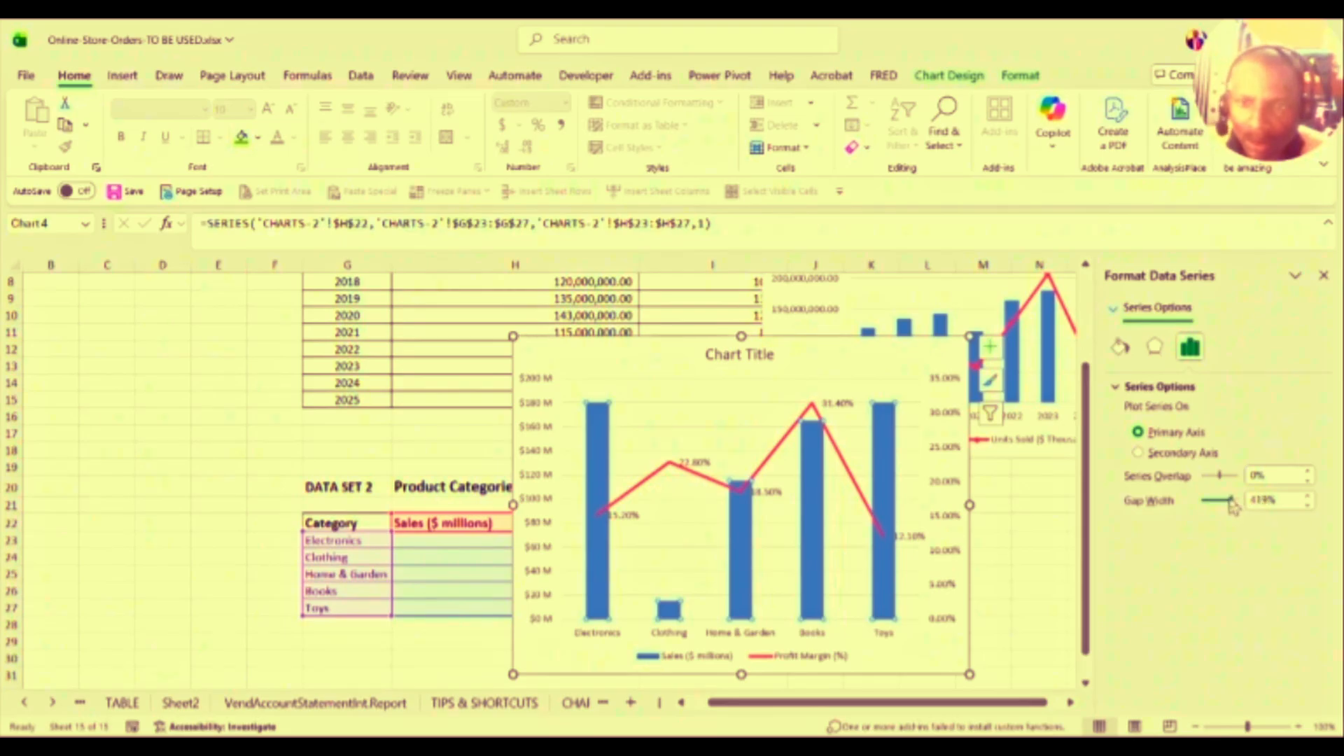
drag(1229, 503, 1225, 505)
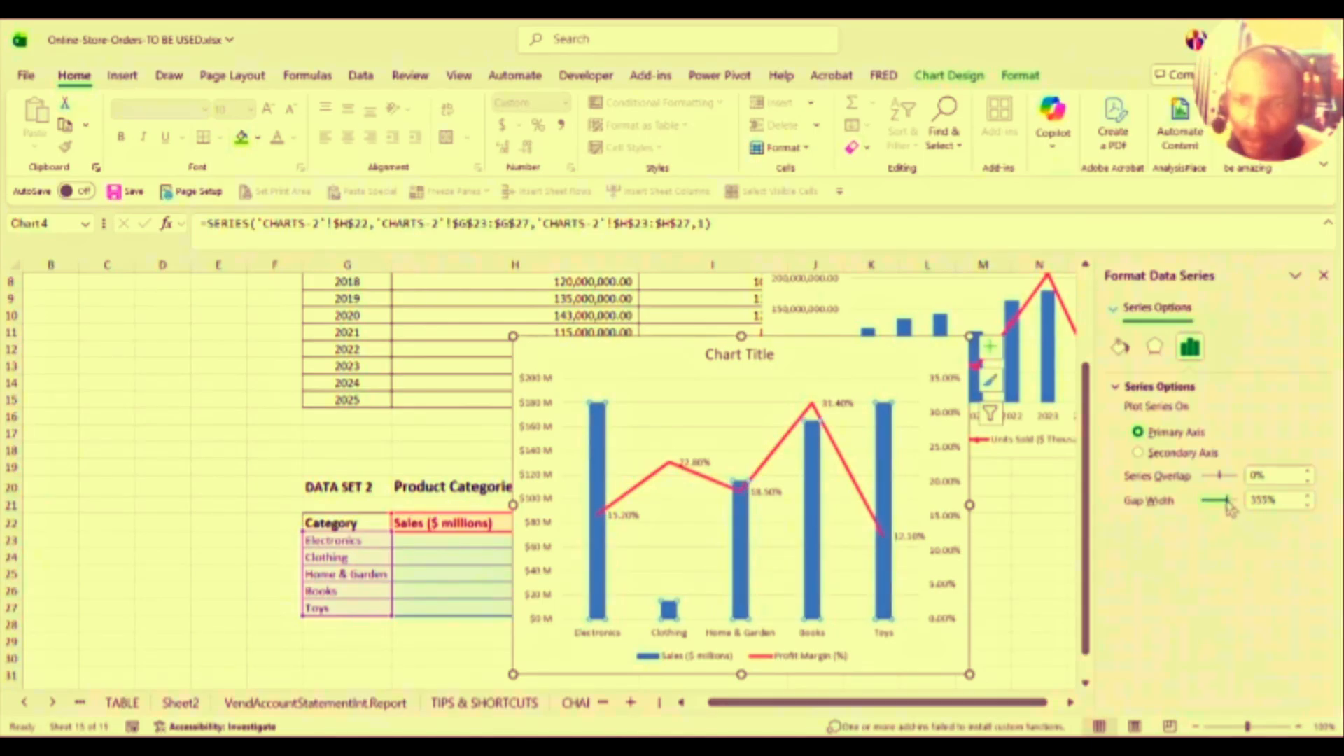
drag(1218, 508, 1211, 512)
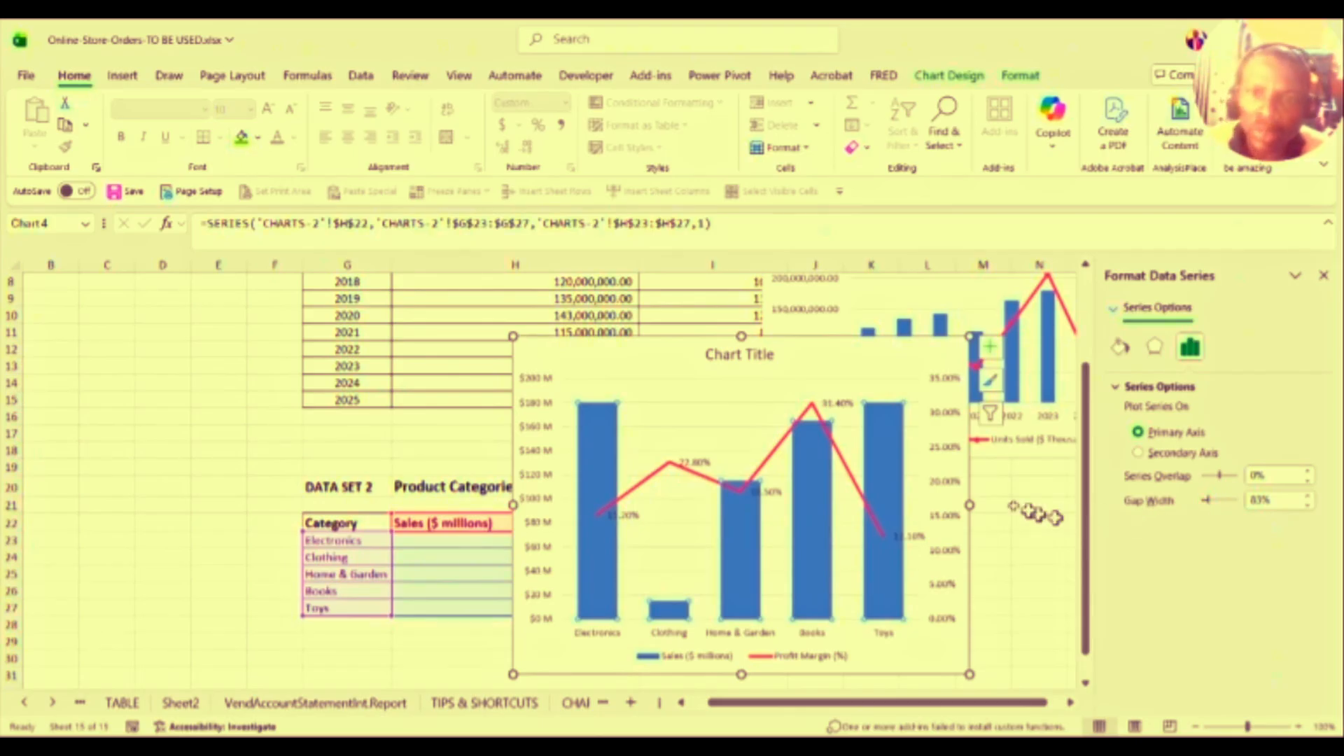
Step: Move the combo chart up-left beside the yearly chart and stretch its right edge wider
click(642, 344)
drag(642, 344, 438, 257)
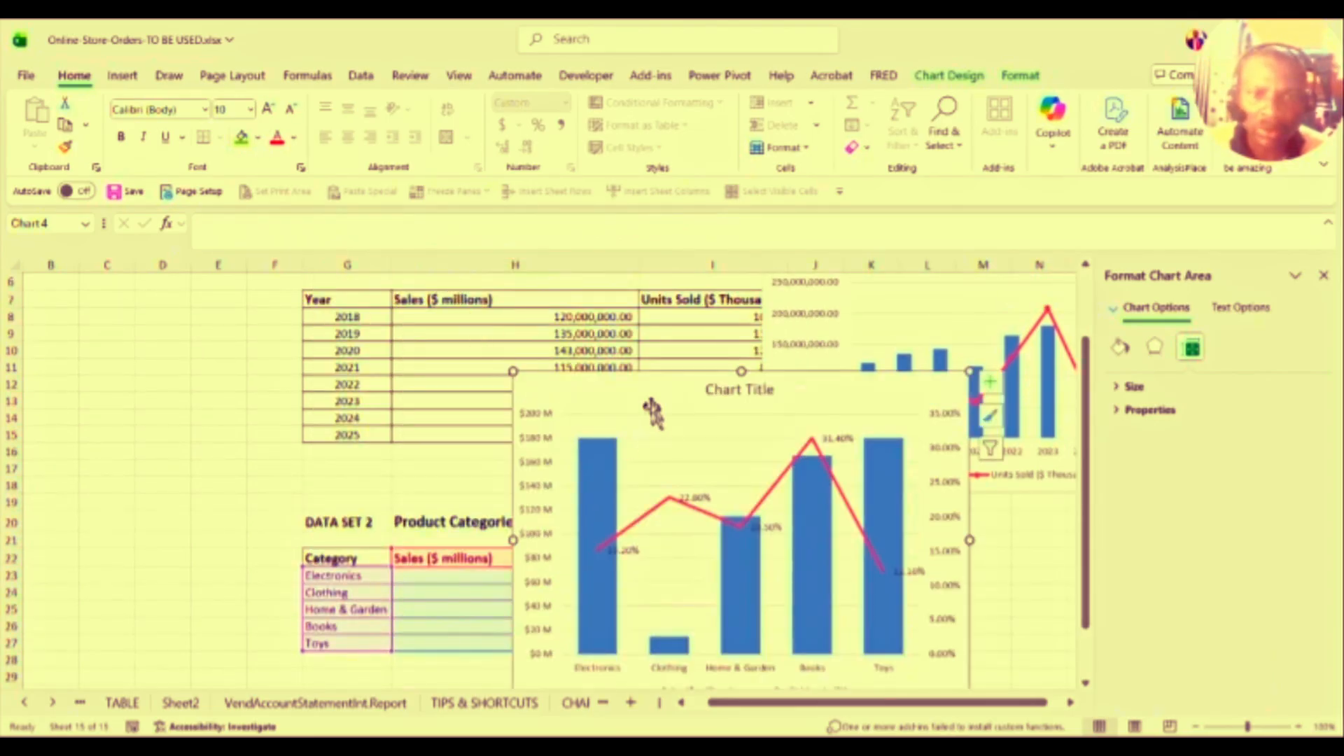
drag(637, 399, 207, 327)
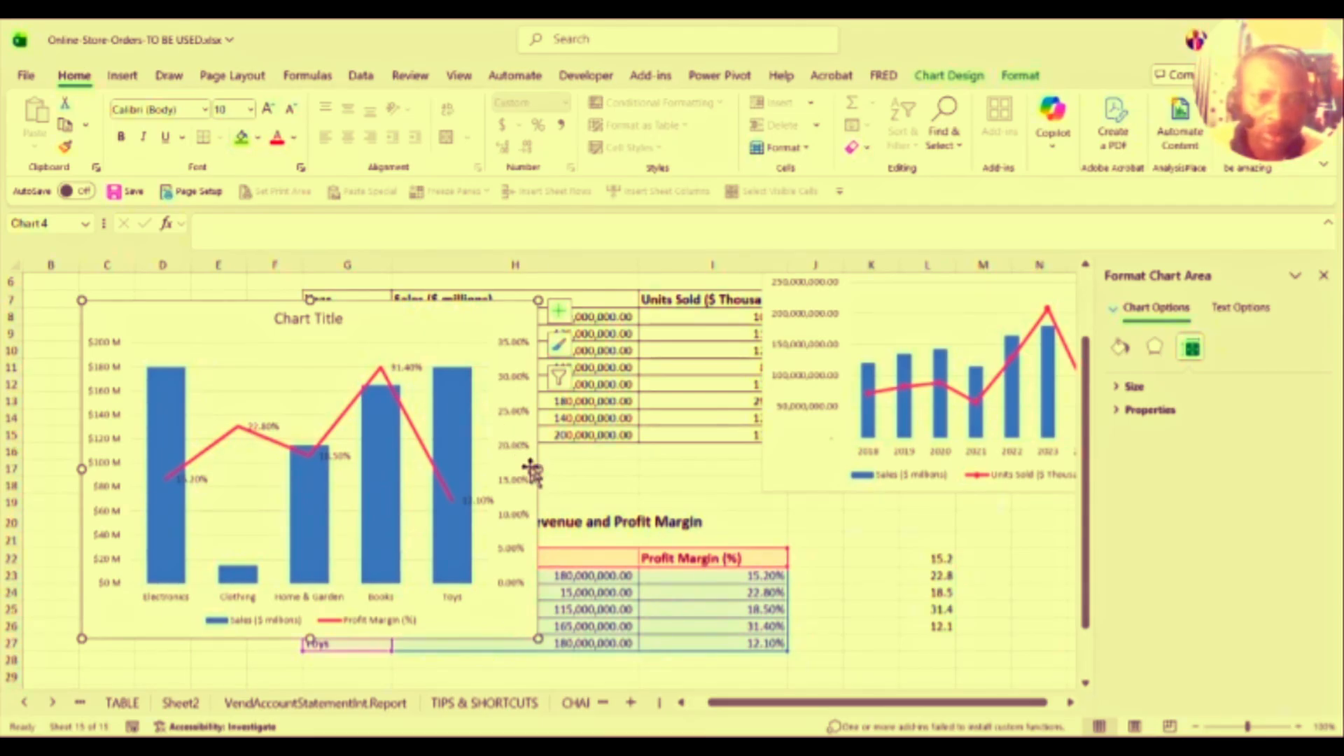
drag(536, 469, 682, 496)
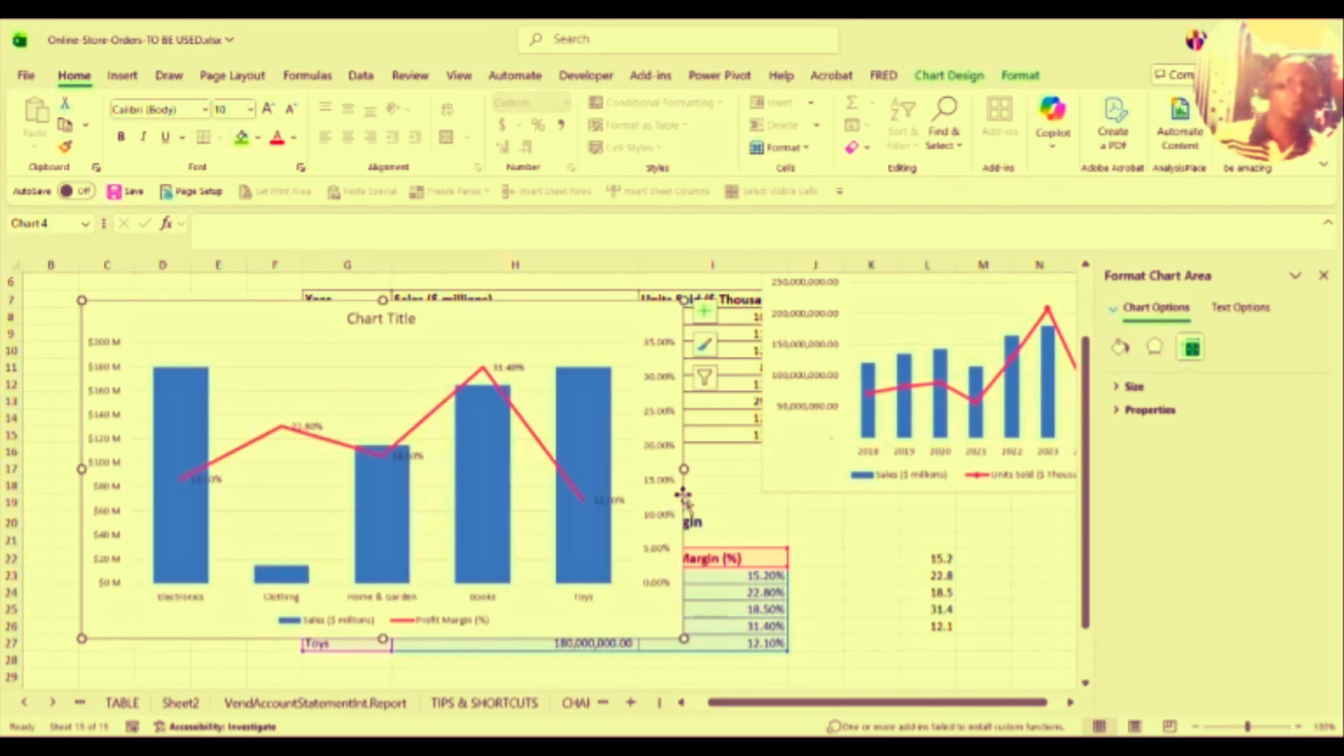